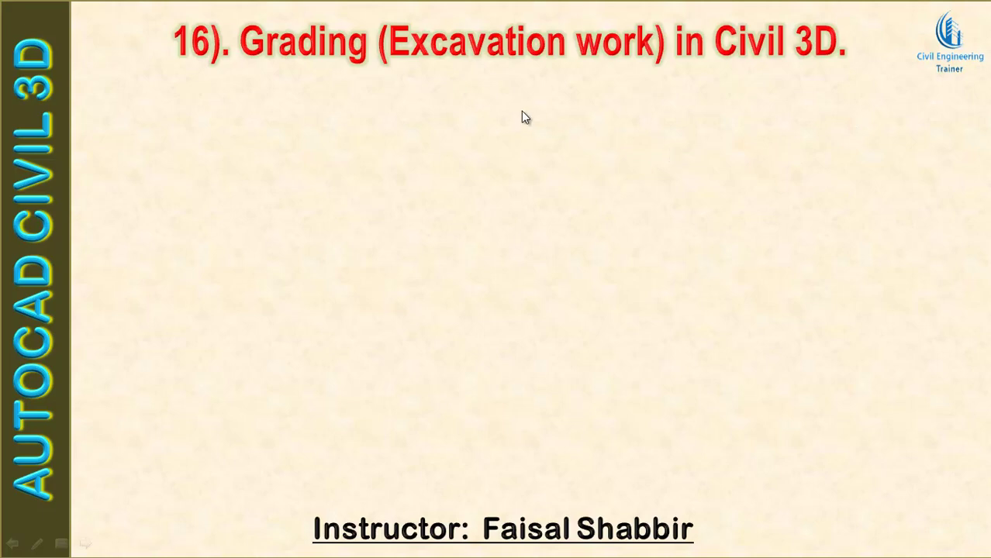
# Step: Reveal grading lesson items 29 through 33, ending with parking grading, on the slide
pyautogui.click(311, 154)
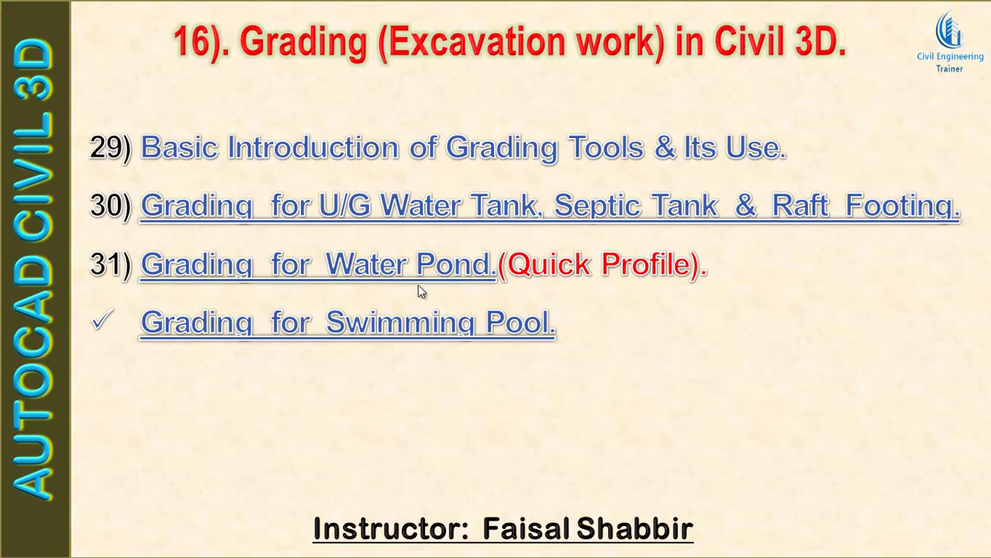
pyautogui.click(533, 298)
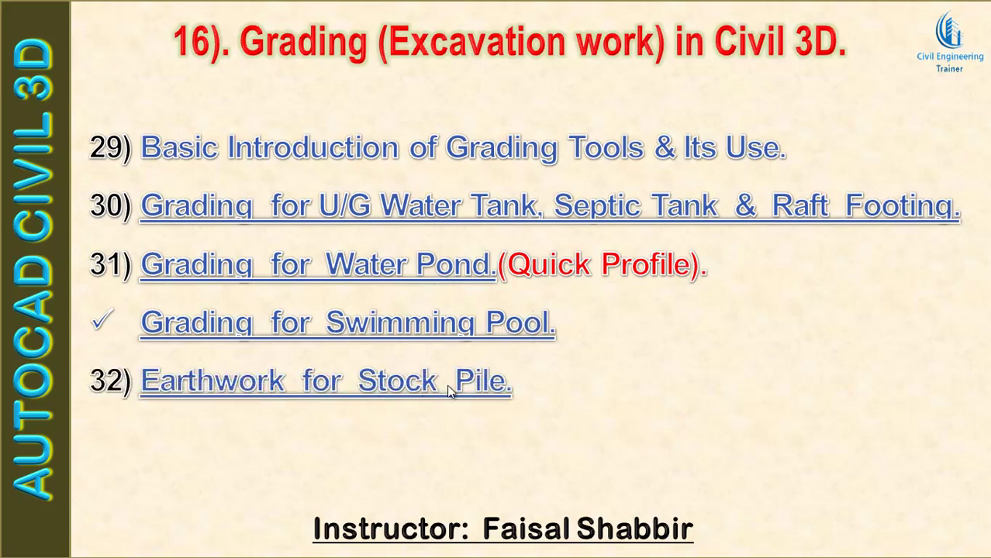
pyautogui.click(519, 384)
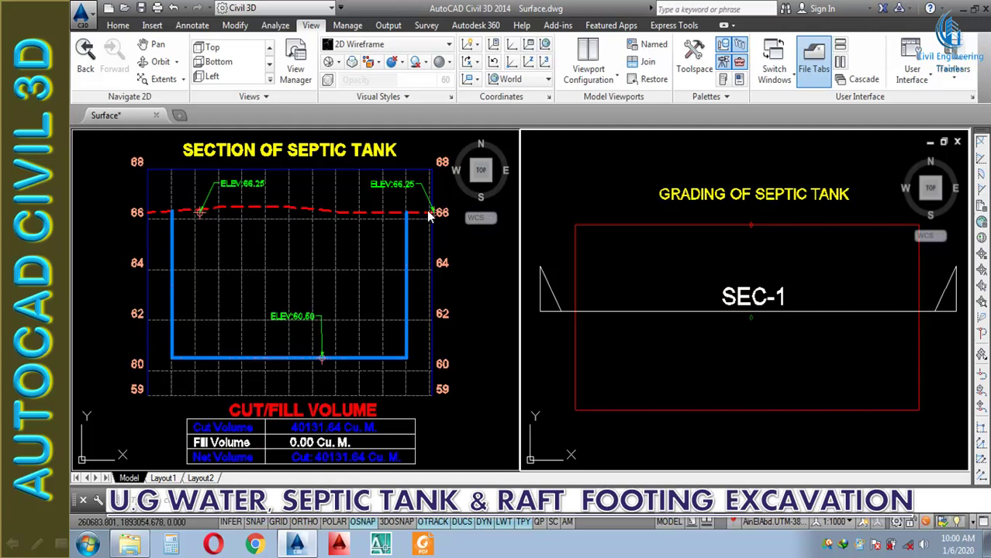
# Step: Switch to the DAMAD SURFACE.dwg drawing to show its contoured terrain
pyautogui.click(541, 293)
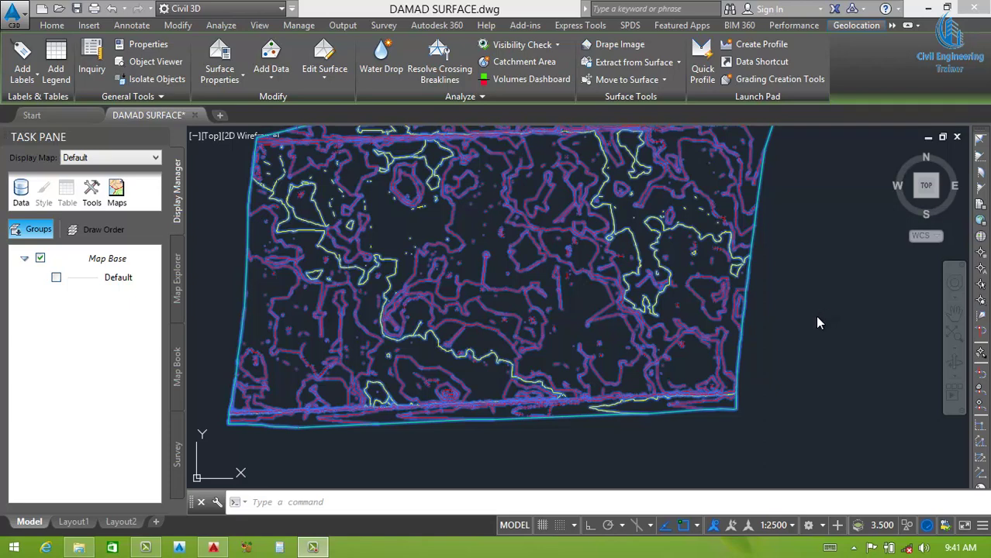
# Step: Turn off Major and Minor Contour display in the surface's Contours 1m and 5m (Design) style
pyautogui.click(785, 352)
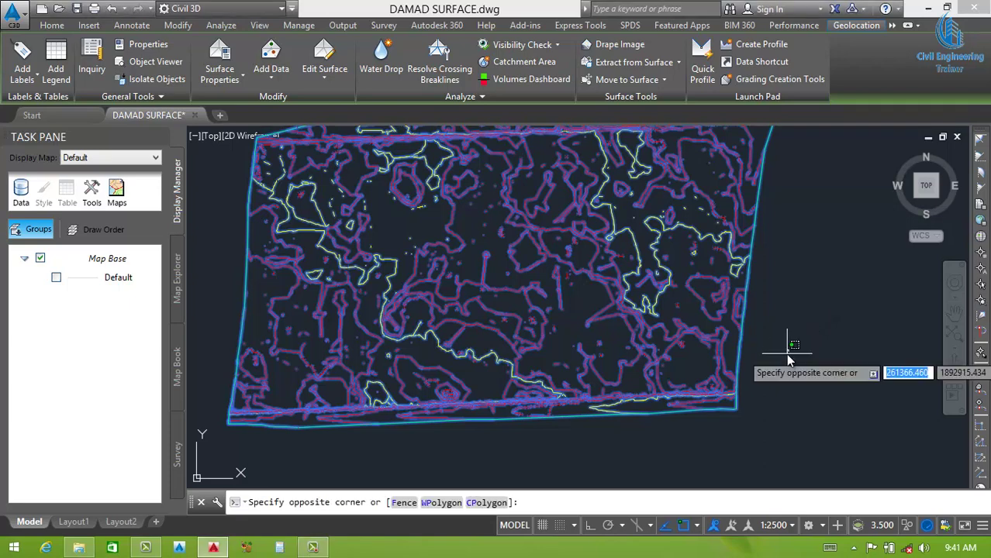
pyautogui.scroll(-4, 798, 339)
pyautogui.scroll(4, 797, 340)
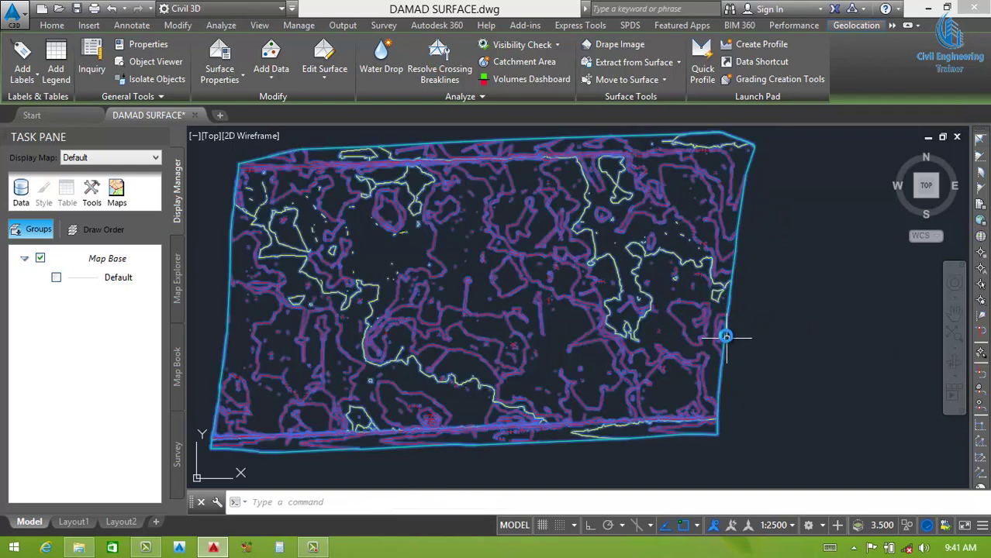
pyautogui.press('Escape')
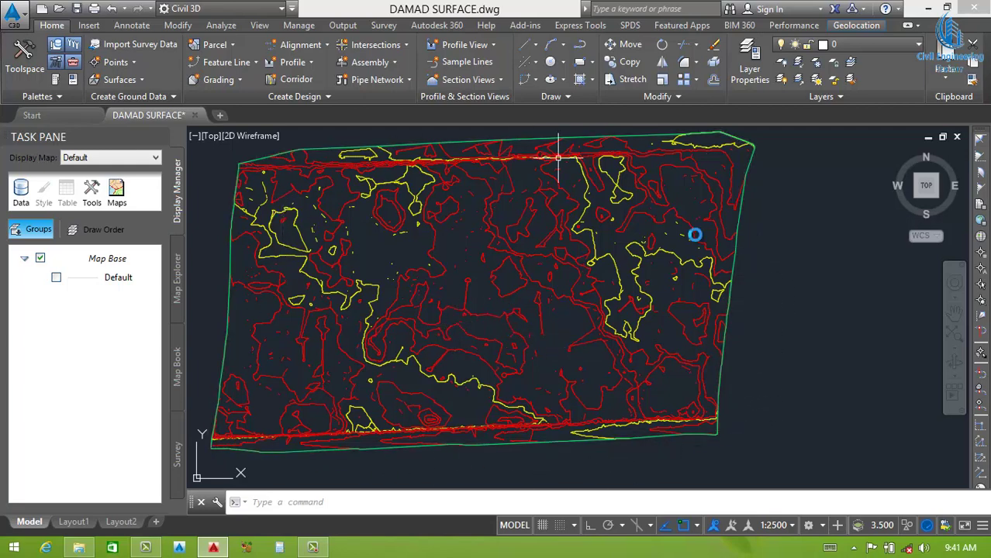
pyautogui.click(522, 285)
pyautogui.rightClick(524, 286)
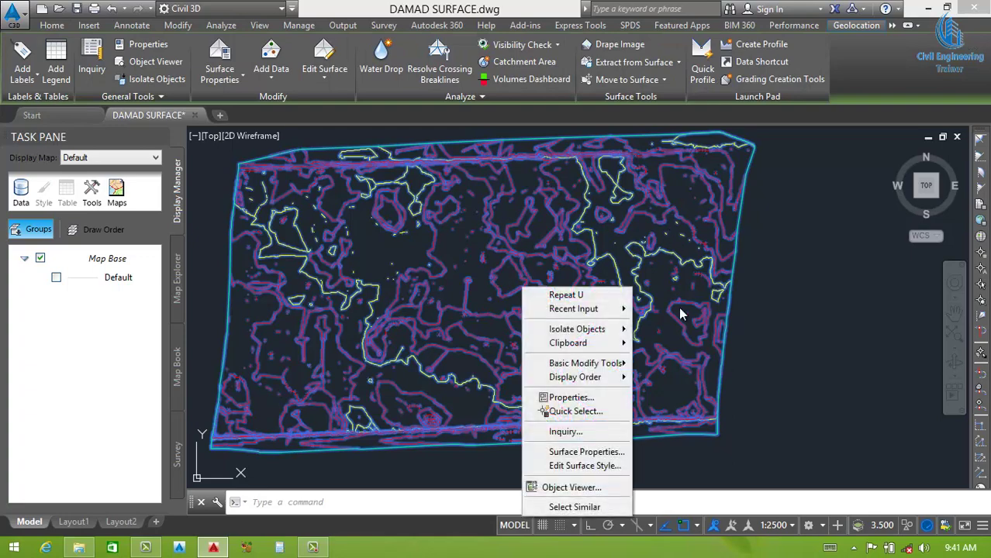
pyautogui.click(580, 466)
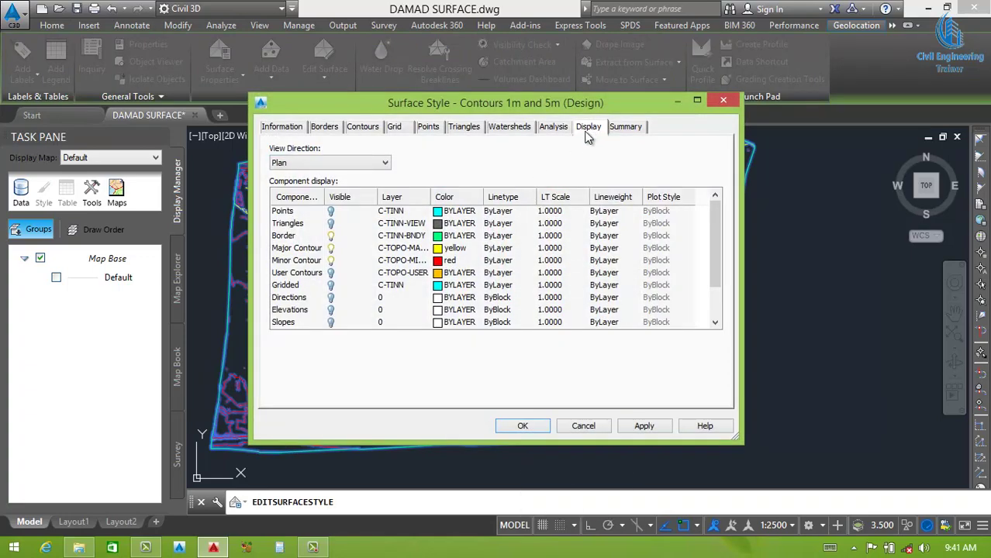
pyautogui.click(331, 261)
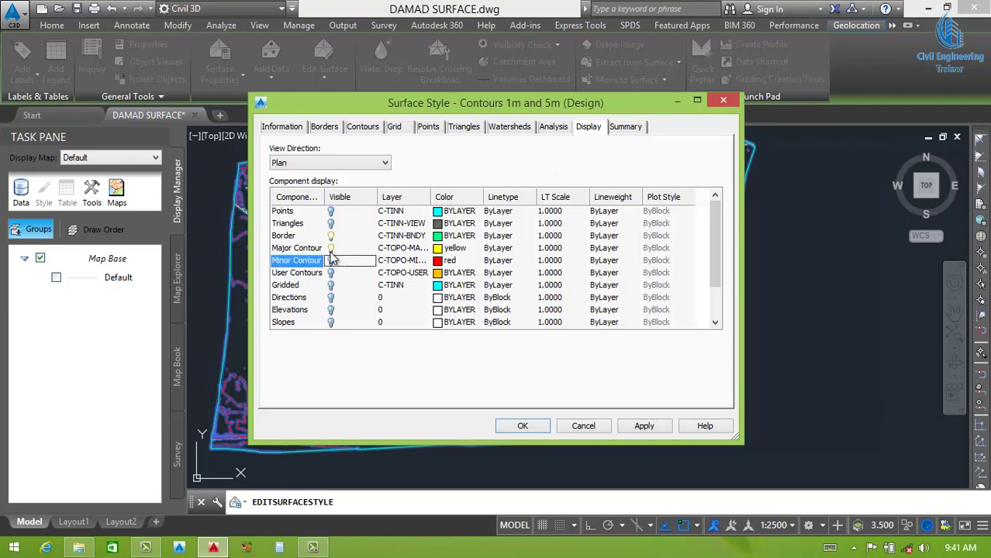
pyautogui.click(331, 248)
pyautogui.click(643, 425)
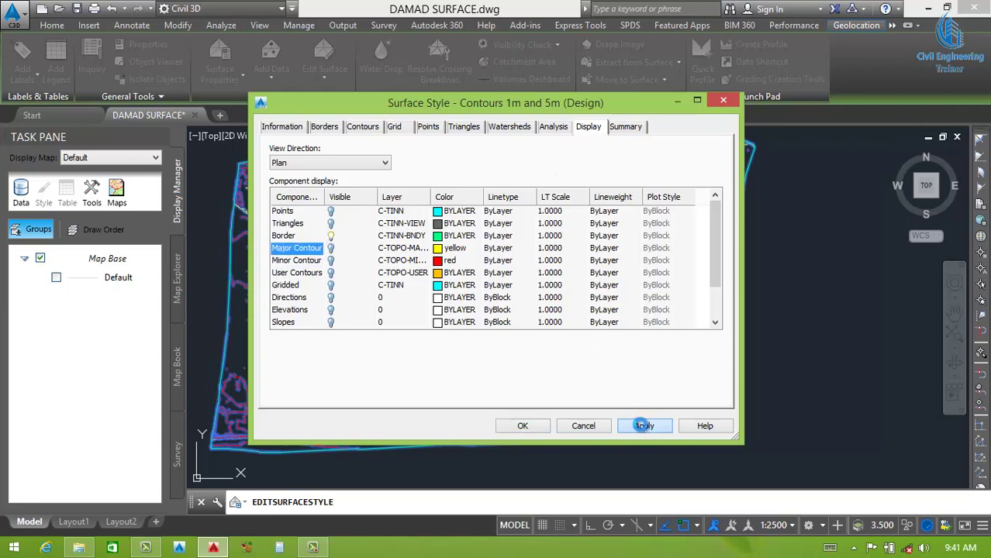
pyautogui.click(535, 426)
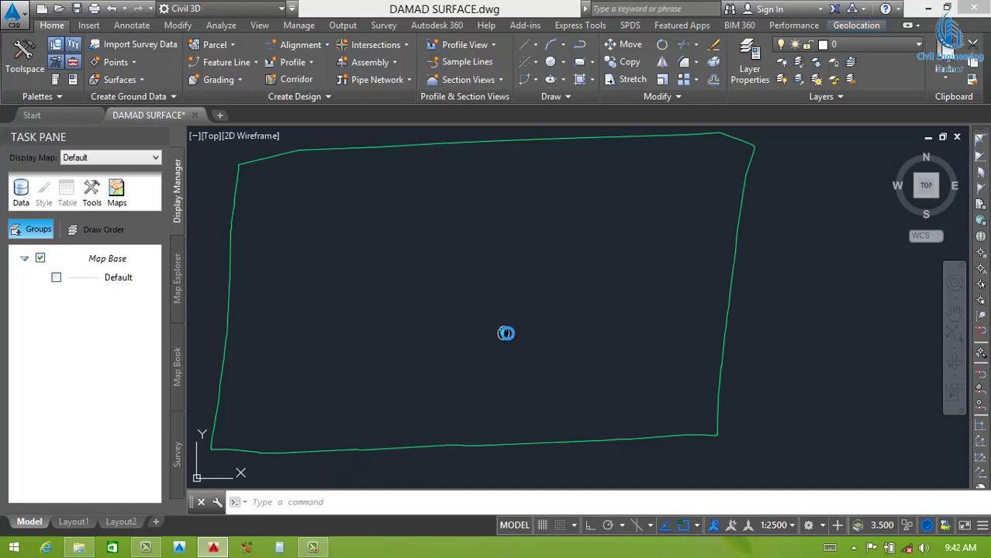
# Step: Draw a 200 by 100 rectangle with REC using the Dimensions option
pyautogui.click(523, 269)
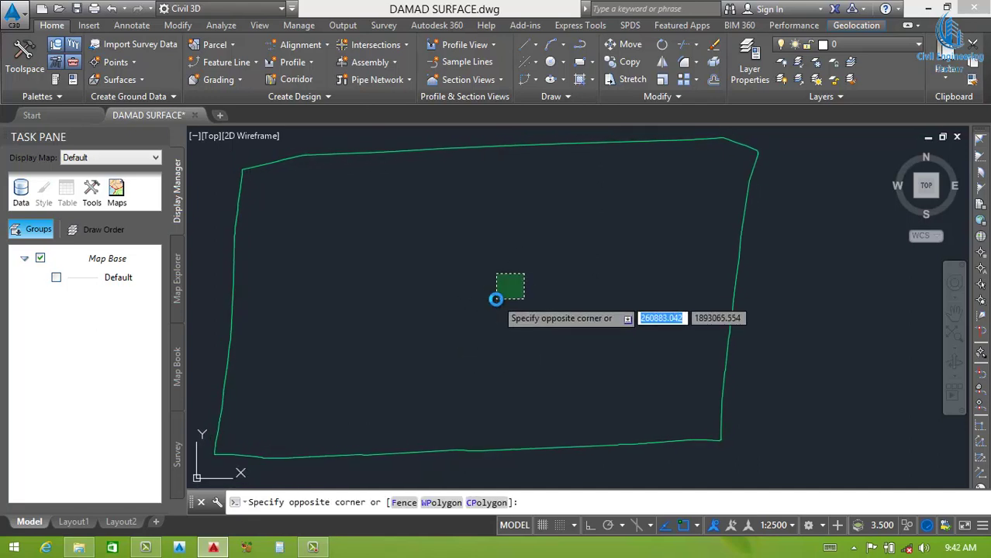
pyautogui.click(502, 297)
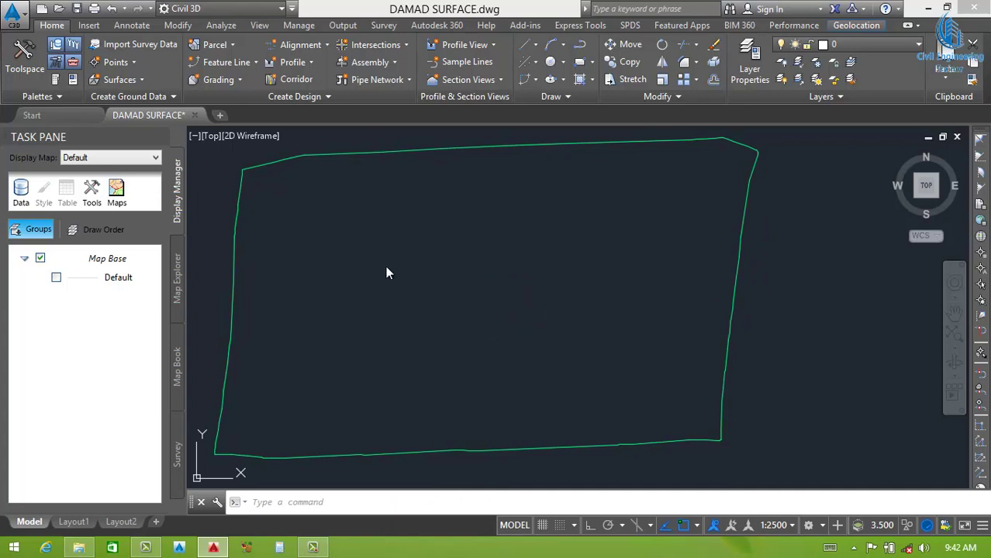
pyautogui.write('rec')
pyautogui.press('Return')
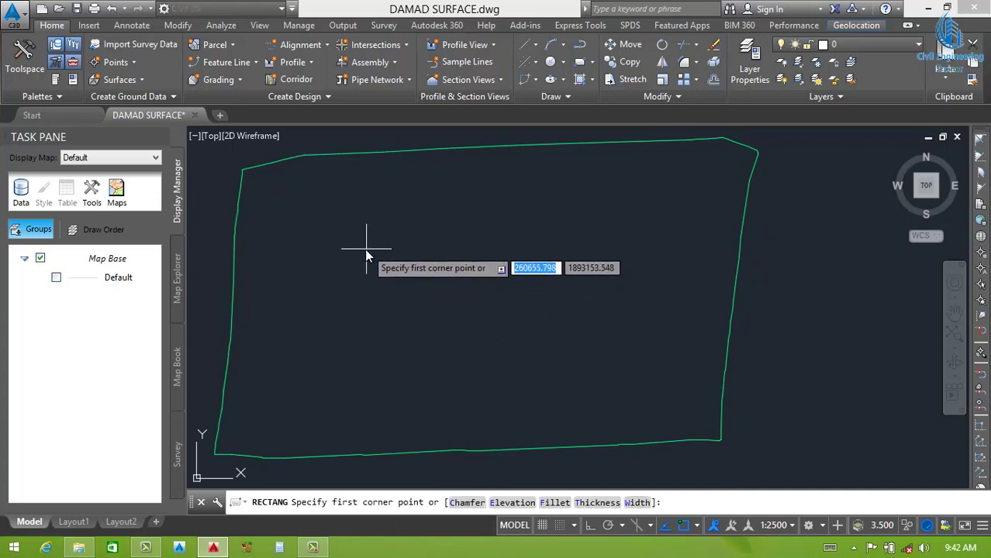
pyautogui.click(359, 248)
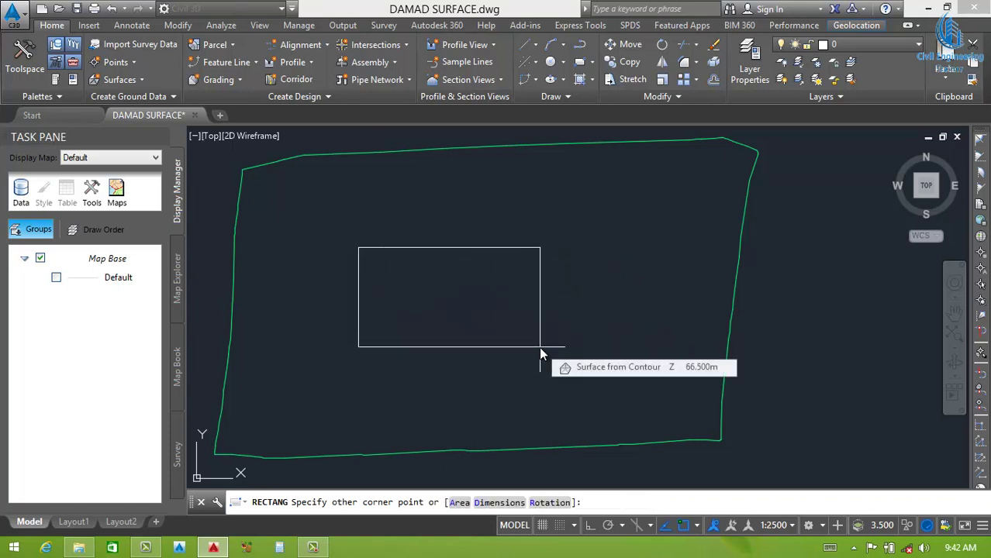
pyautogui.write('d')
pyautogui.press('Return')
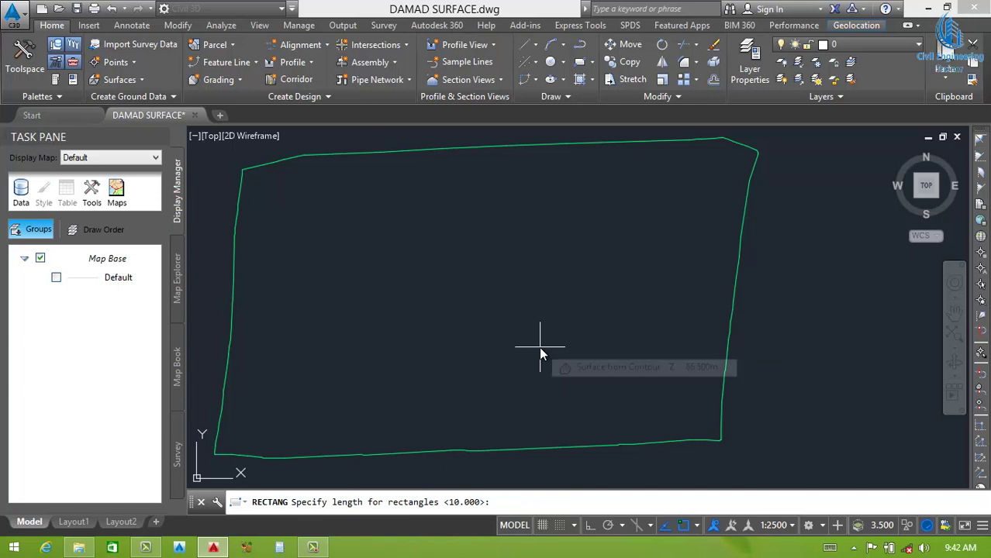
pyautogui.write('200')
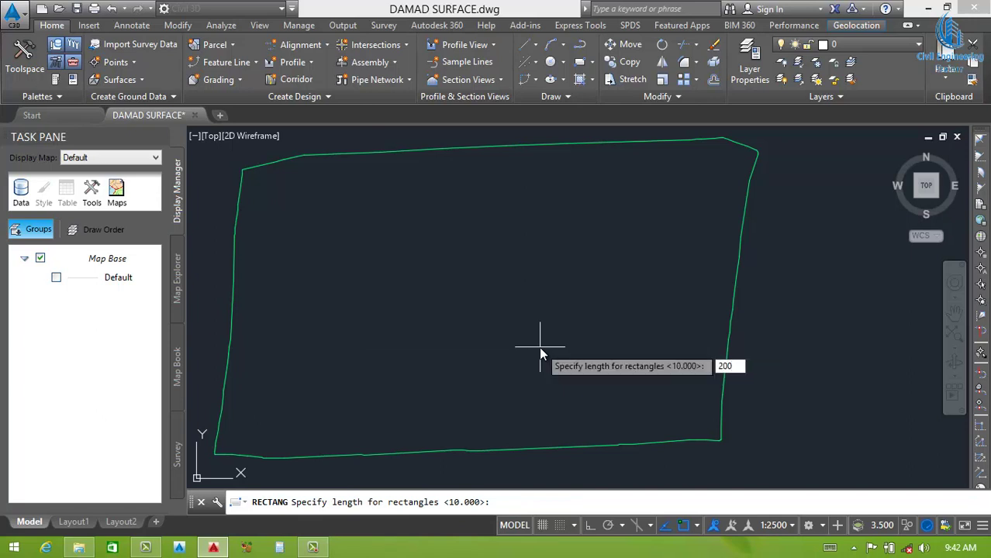
pyautogui.press('Return')
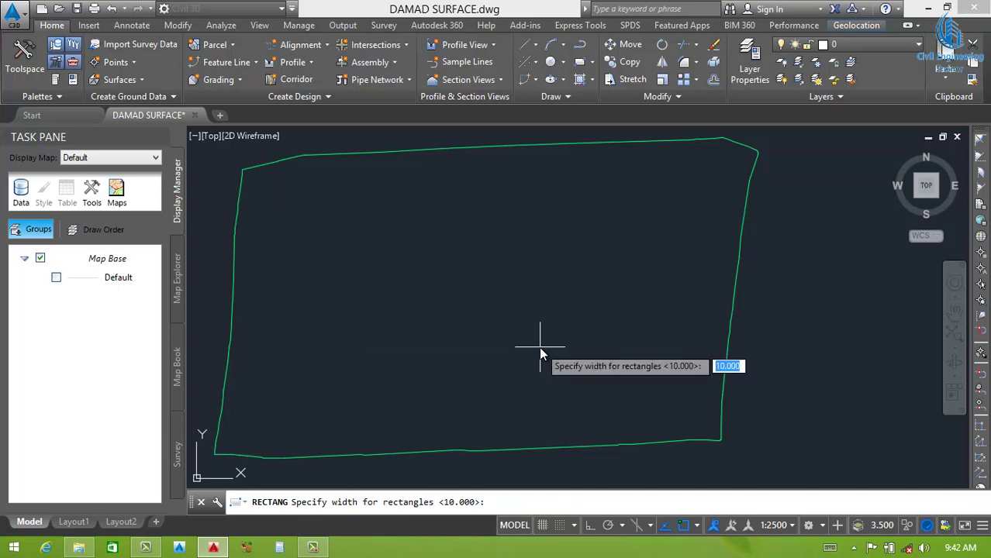
pyautogui.write('100')
pyautogui.press('Return')
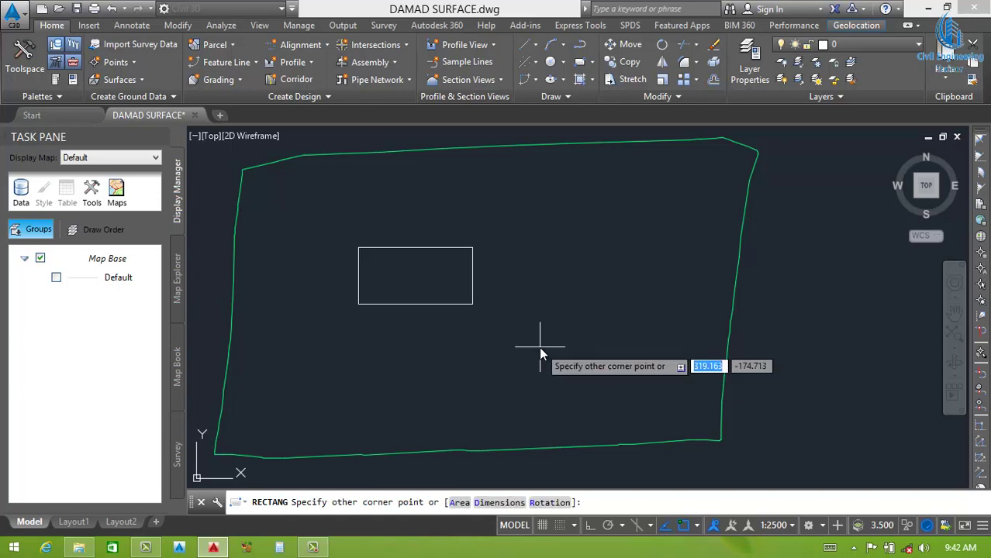
pyautogui.click(541, 353)
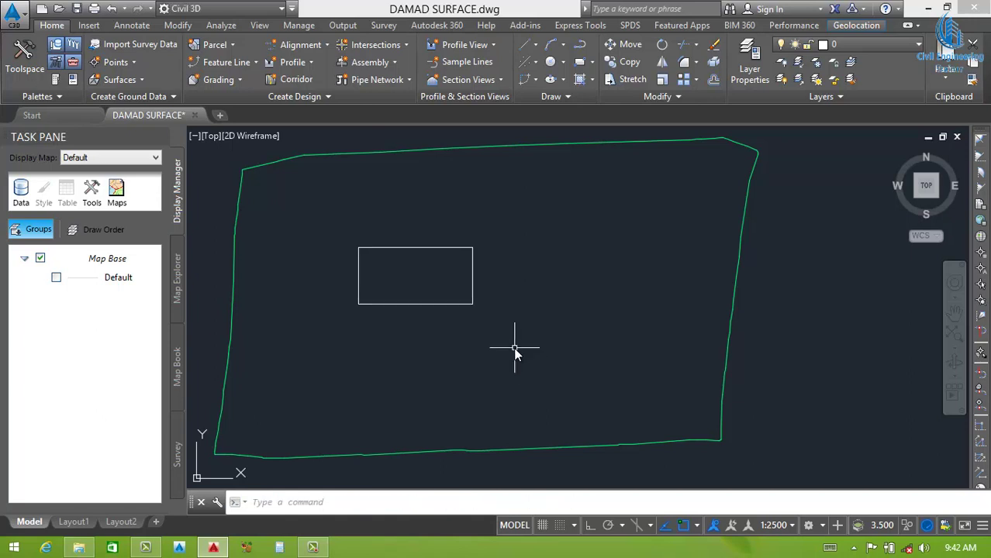
# Step: Draw a closed 200 by 100 polyline with Ortho on, then erase the first rectangle
pyautogui.write('pl')
pyautogui.press('Return')
pyautogui.click(523, 282)
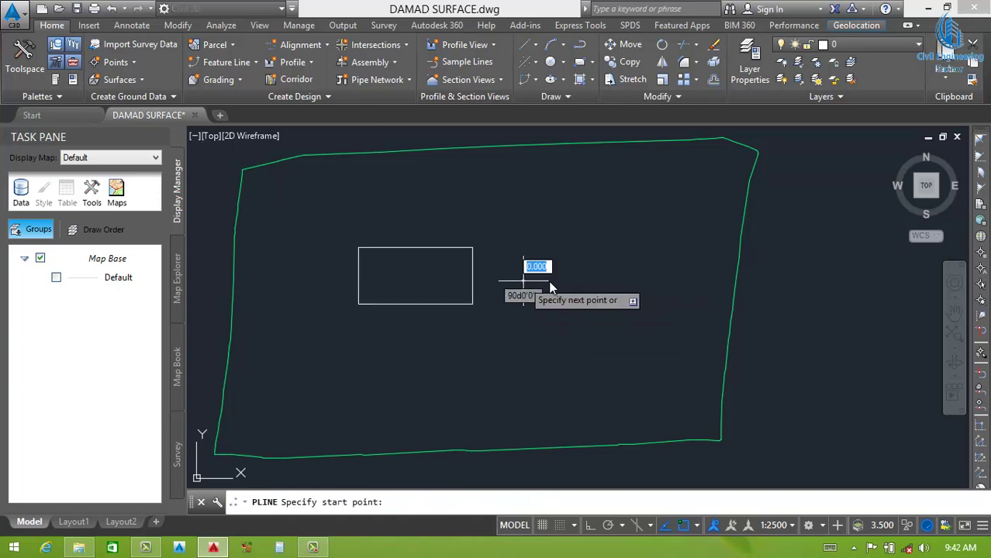
pyautogui.press('F8')
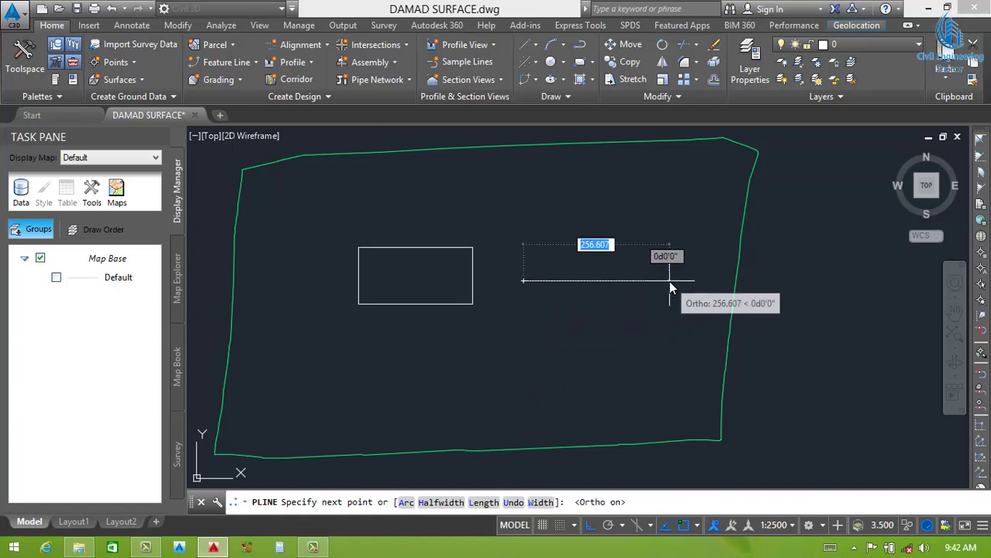
pyautogui.write('200')
pyautogui.press('Return')
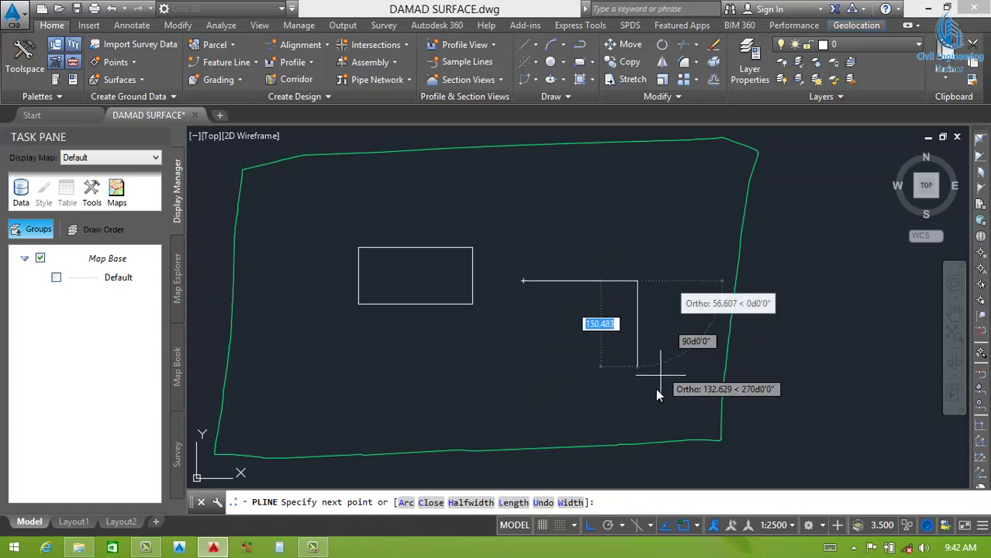
pyautogui.write('100')
pyautogui.press('Return')
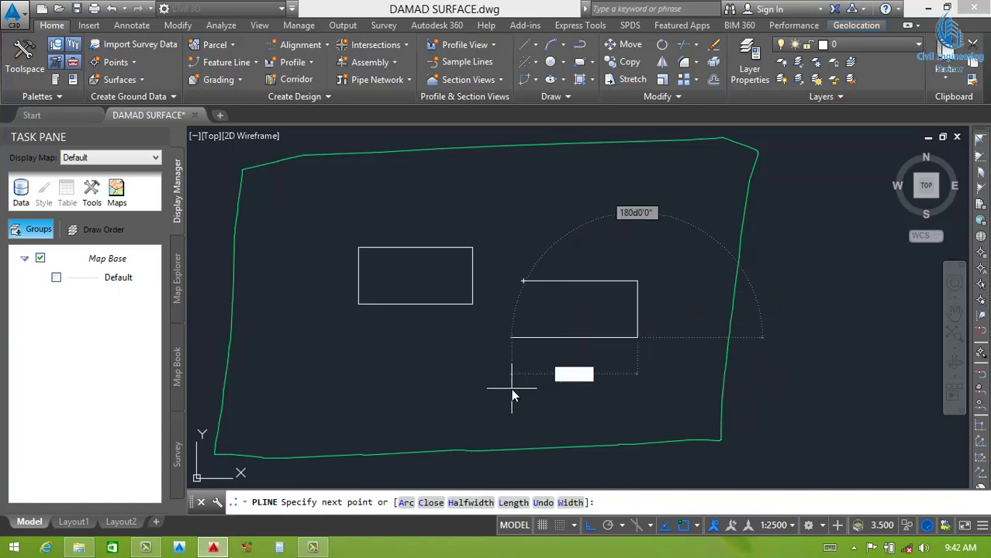
pyautogui.write('200')
pyautogui.press('Return')
pyautogui.write('c')
pyautogui.press('Return')
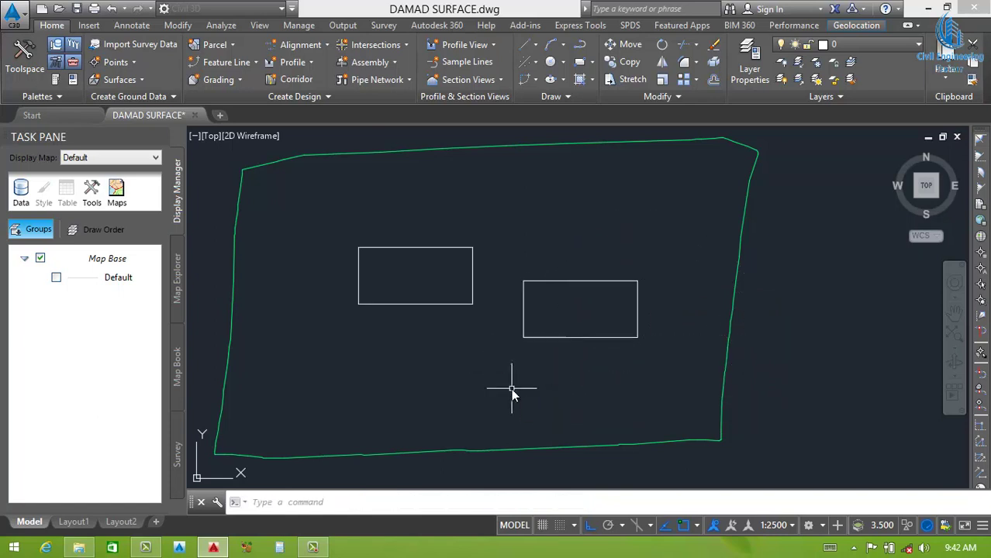
pyautogui.click(470, 291)
pyautogui.press('Delete')
# Step: Move the pool rectangle up-left toward the centre of the site boundary
pyautogui.click(565, 298)
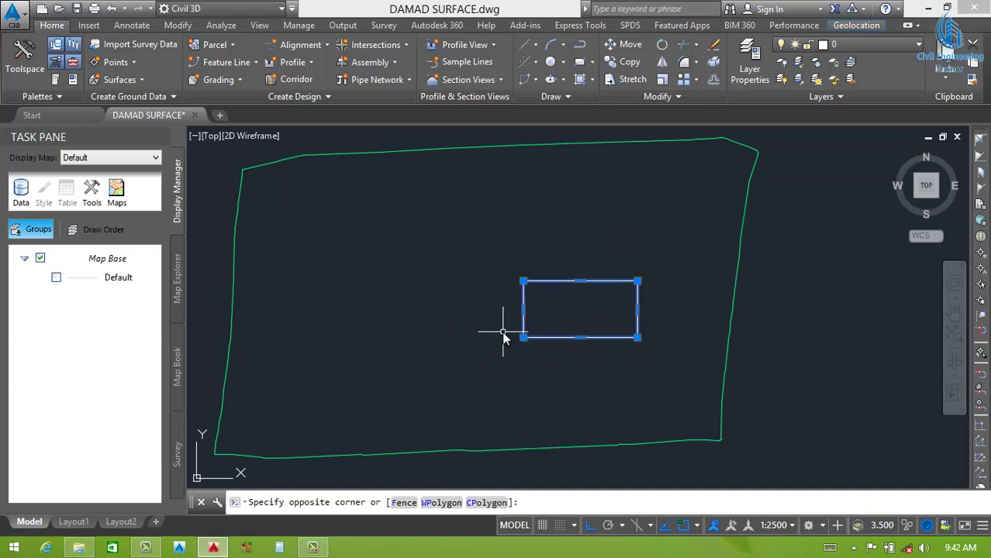
pyautogui.click(504, 336)
pyautogui.write('m')
pyautogui.press('Return')
pyautogui.click(471, 383)
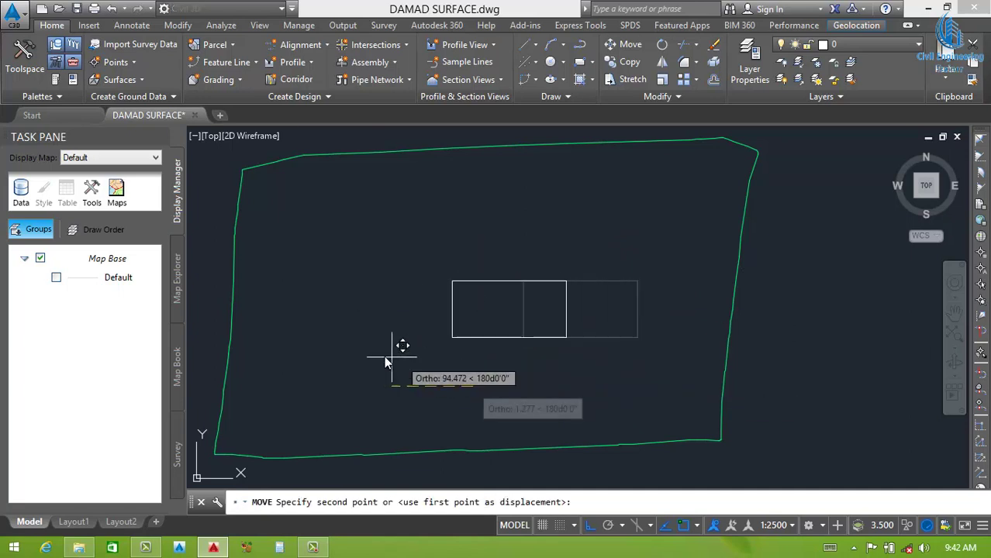
pyautogui.press('F8')
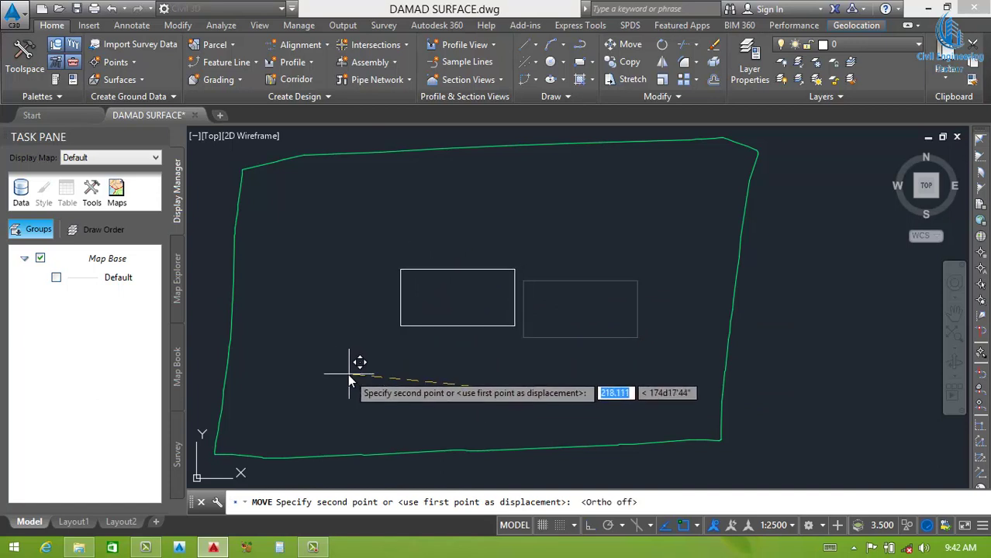
pyautogui.click(349, 341)
pyautogui.scroll(2, 432, 336)
pyautogui.scroll(-2, 552, 337)
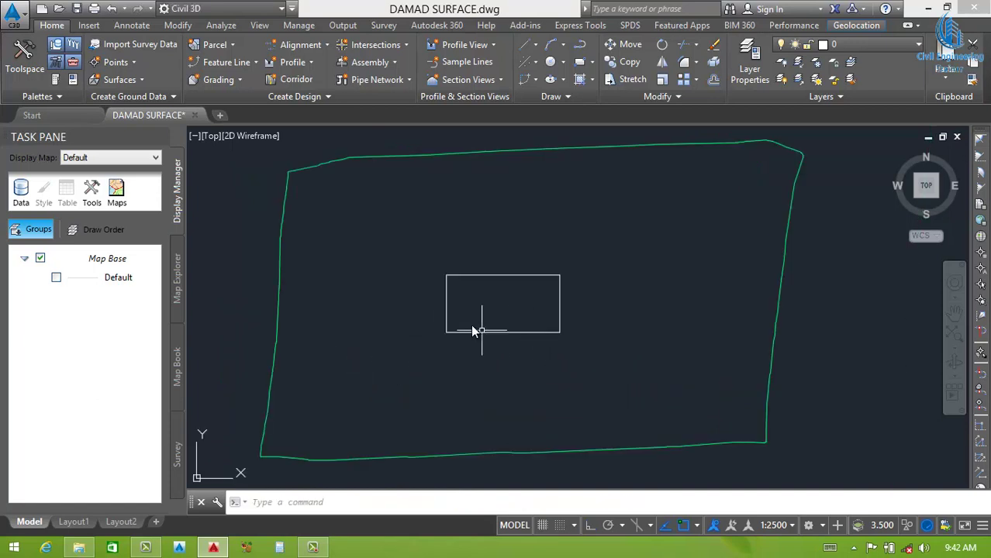
pyautogui.scroll(-2, 524, 337)
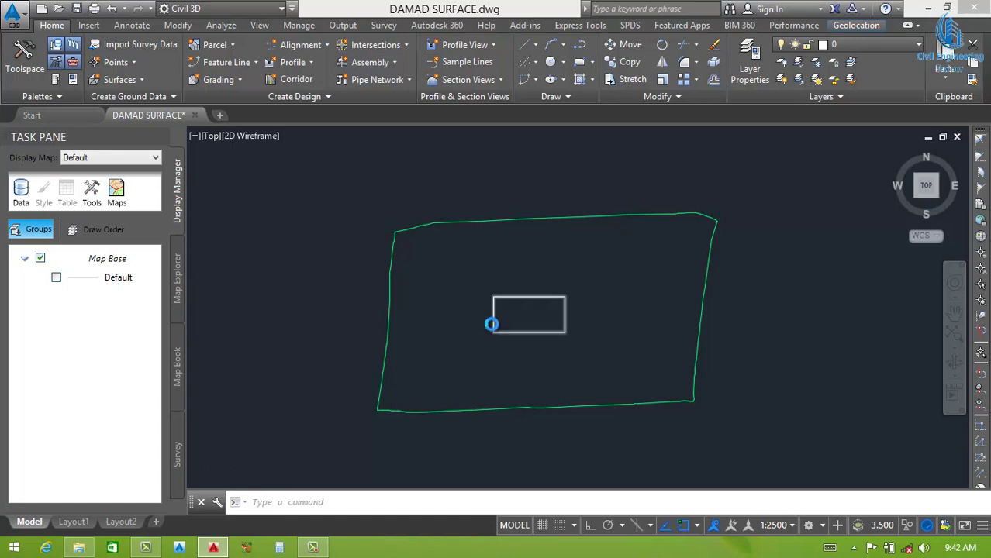
pyautogui.scroll(2, 491, 323)
# Step: Nudge the rectangle slightly right into its final position
pyautogui.click(635, 302)
pyautogui.click(586, 327)
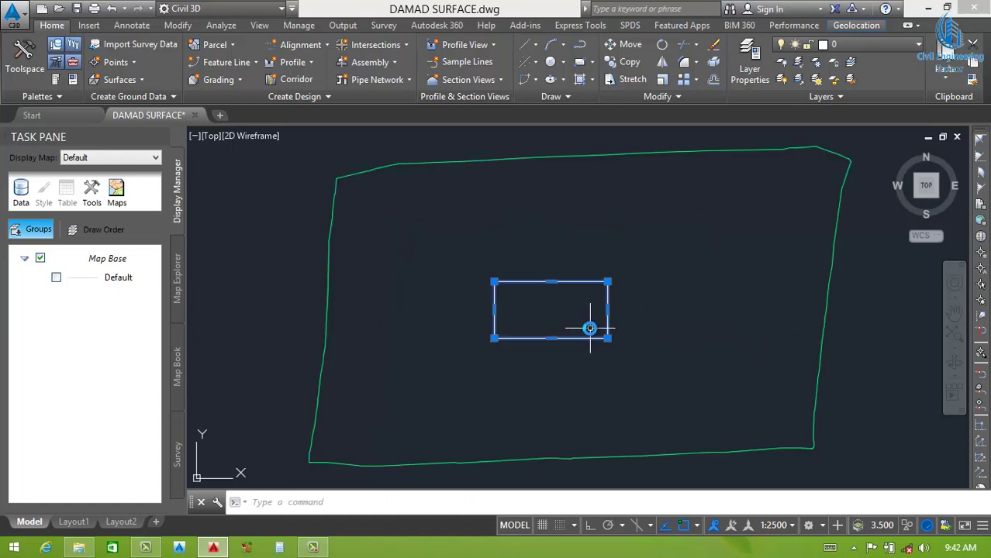
pyautogui.write('m')
pyautogui.press('Return')
pyautogui.click(691, 361)
pyautogui.click(705, 356)
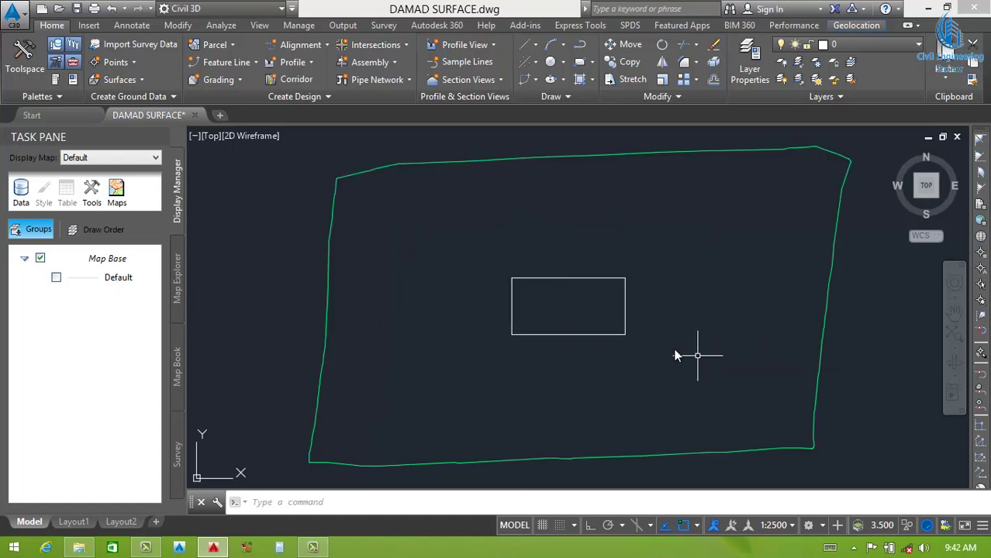
pyautogui.scroll(-2, 580, 326)
pyautogui.scroll(2, 575, 328)
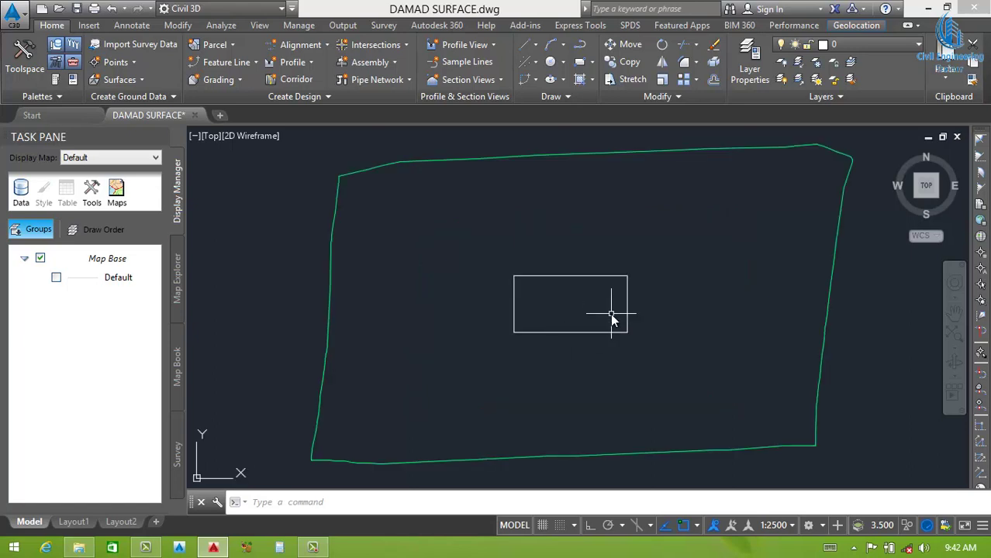
pyautogui.click(680, 273)
pyautogui.click(670, 289)
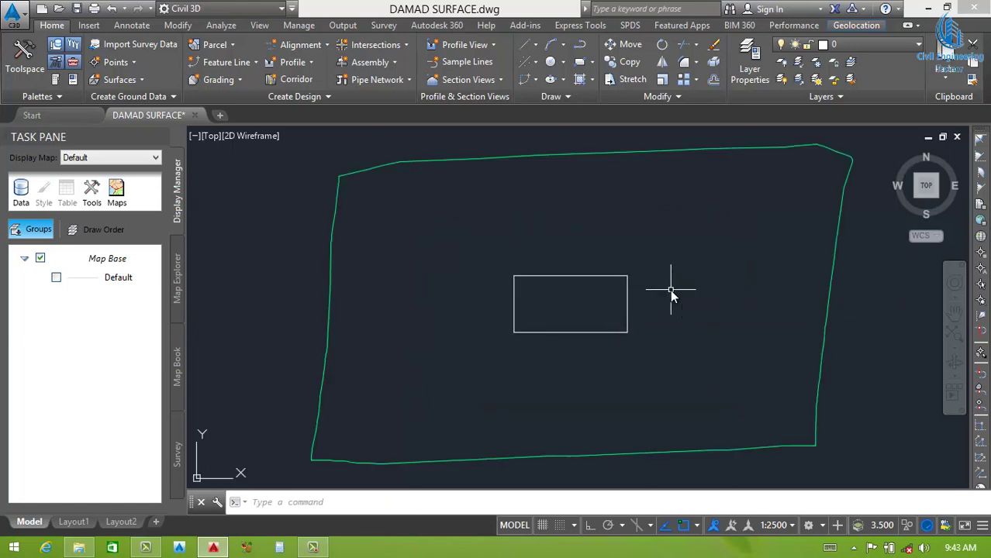
pyautogui.click(626, 291)
pyautogui.press('Escape')
# Step: Start creating a feature line from the rectangle on a new site named Plot
pyautogui.moveTo(227, 62)
pyautogui.click(256, 63)
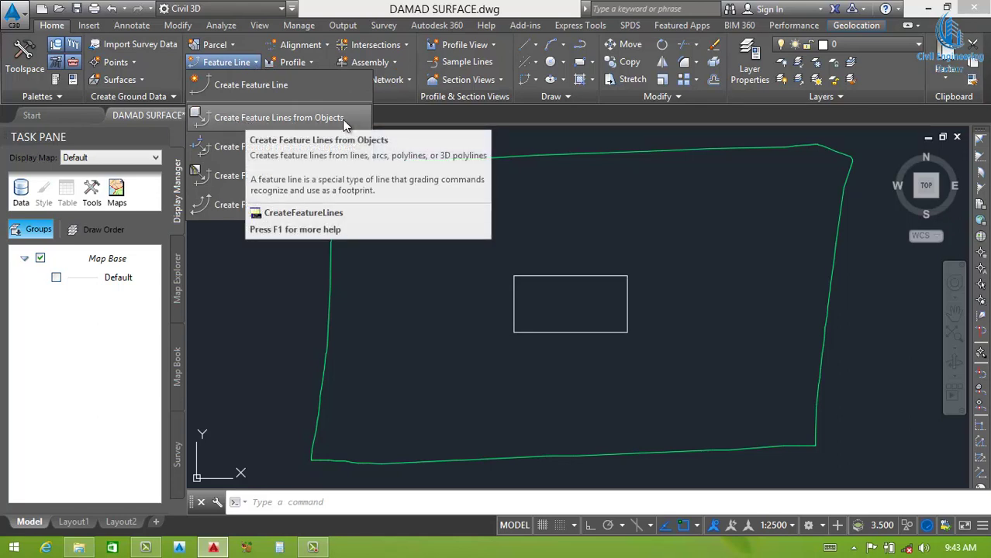
pyautogui.click(324, 116)
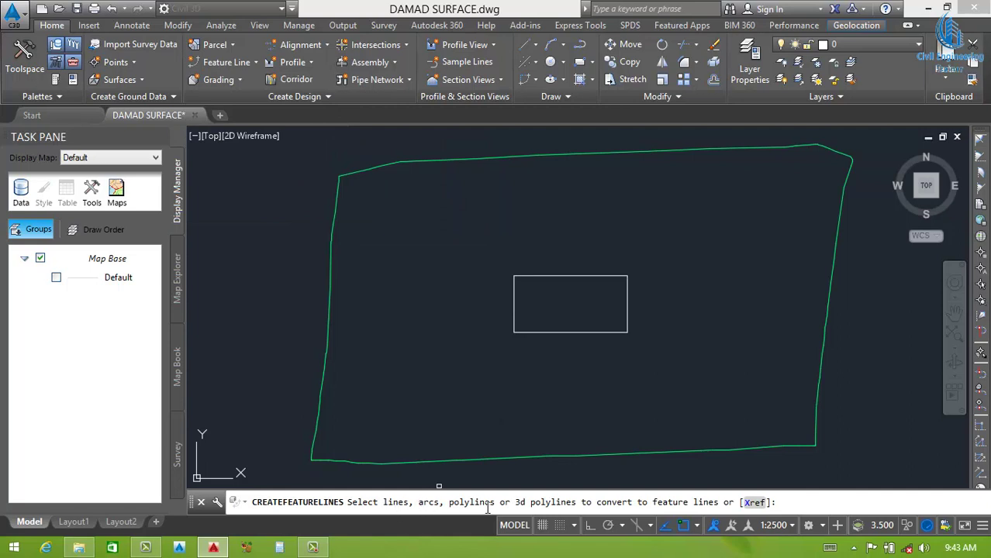
pyautogui.click(602, 277)
pyautogui.press('Return')
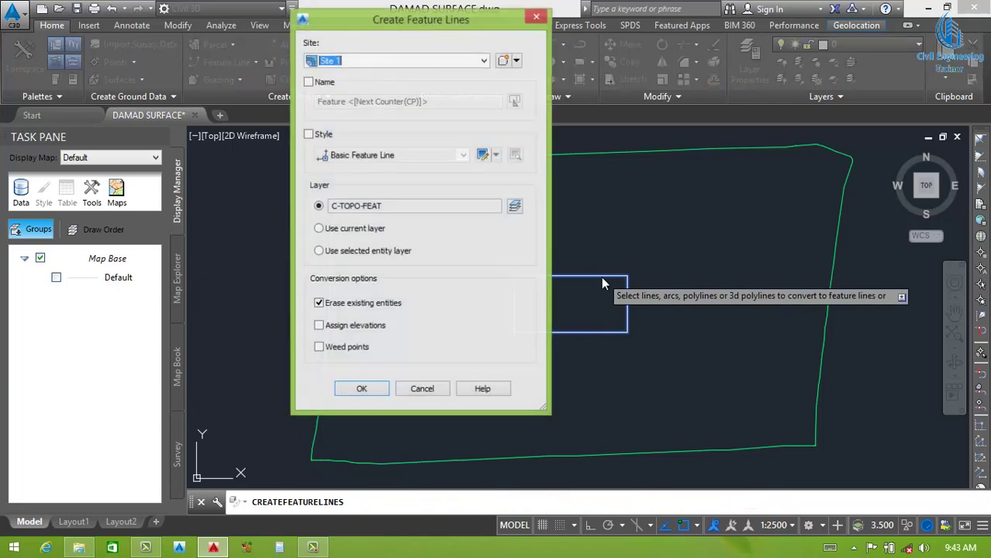
pyautogui.moveTo(402, 23); pyautogui.dragTo(289, 29)
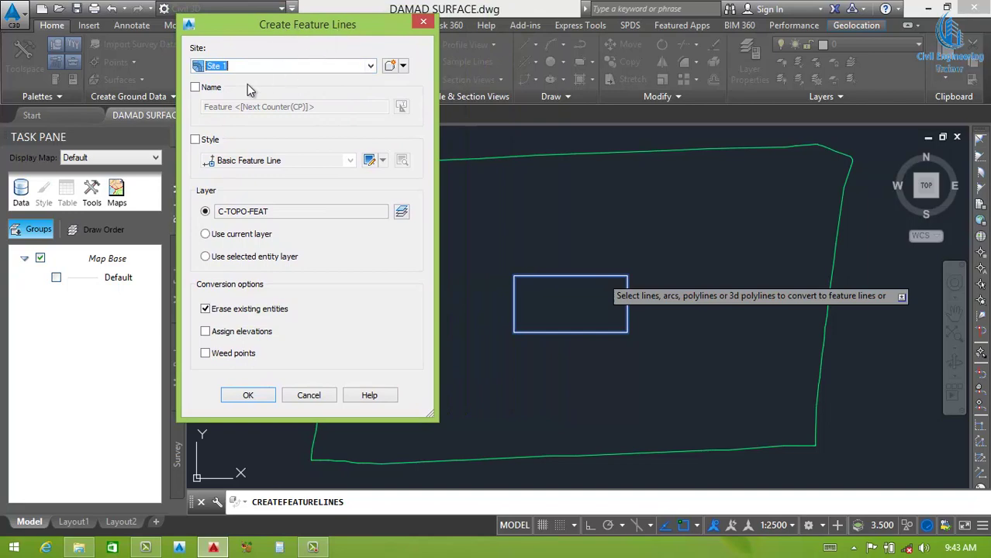
pyautogui.click(403, 67)
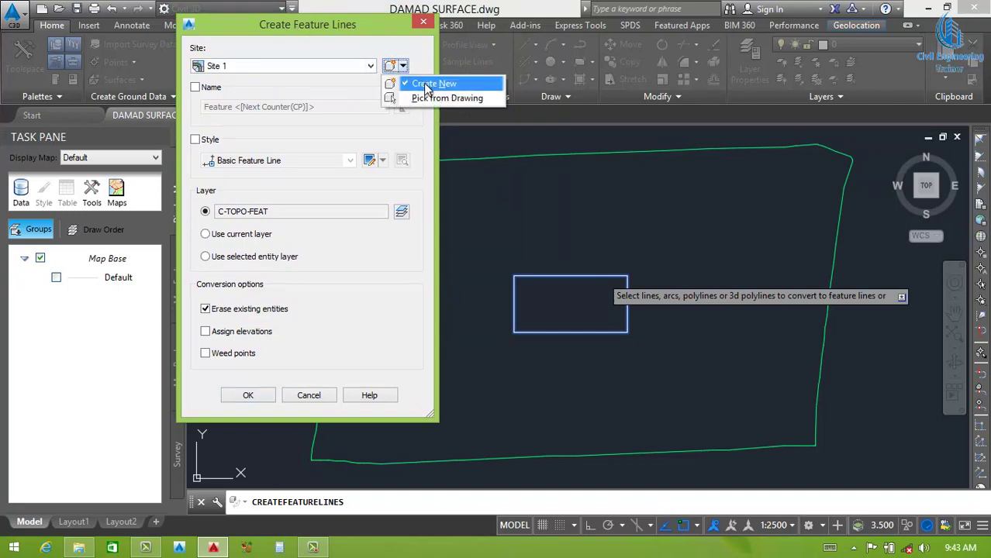
pyautogui.click(425, 84)
pyautogui.write('Plot')
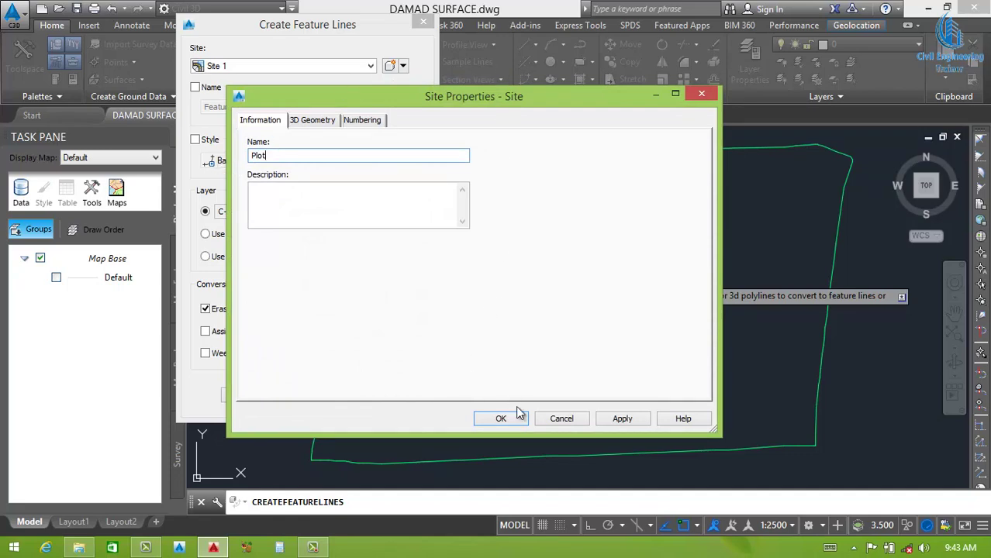
pyautogui.click(500, 420)
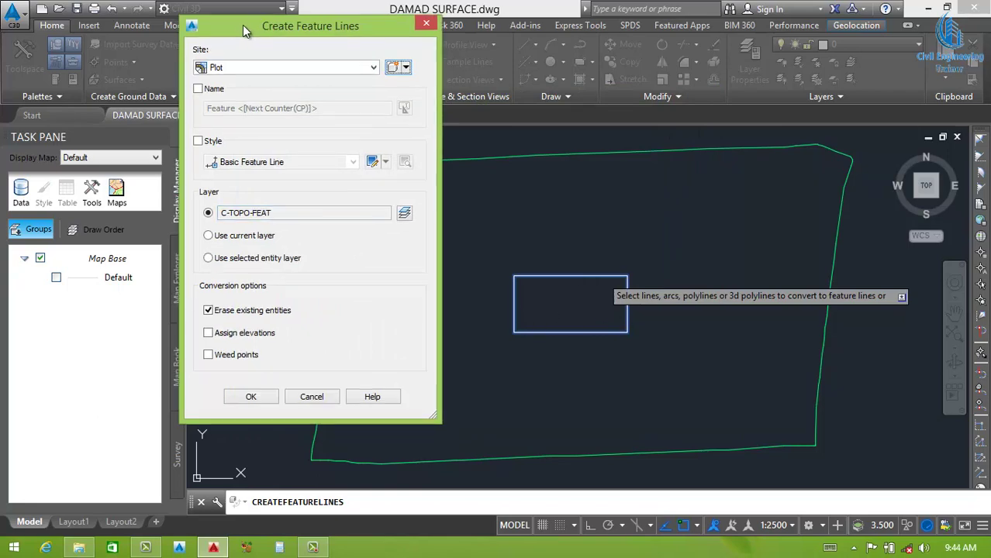
pyautogui.moveTo(259, 28); pyautogui.dragTo(267, 31)
# Step: Enable naming, set the Basic feature line style, and turn on elevation assignment
pyautogui.click(204, 90)
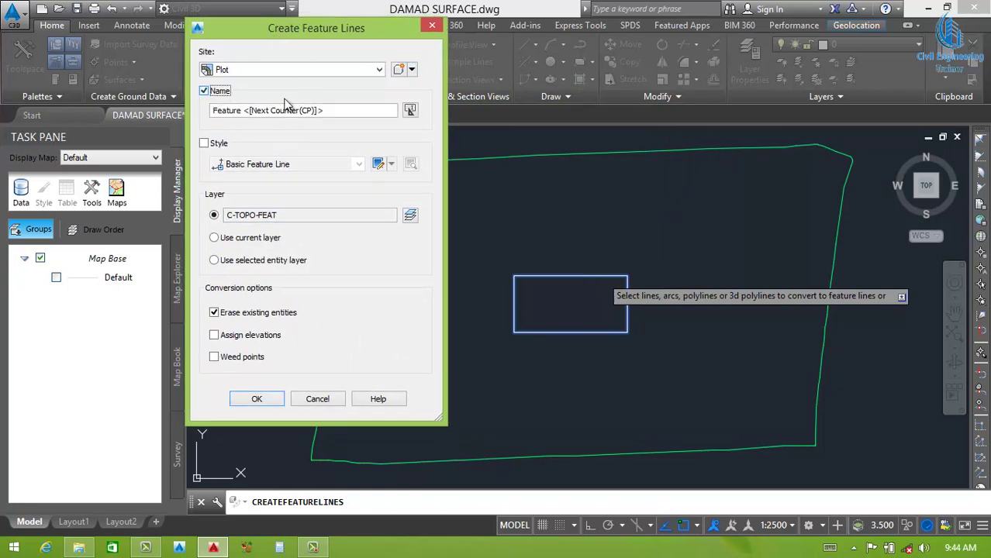
pyautogui.click(204, 144)
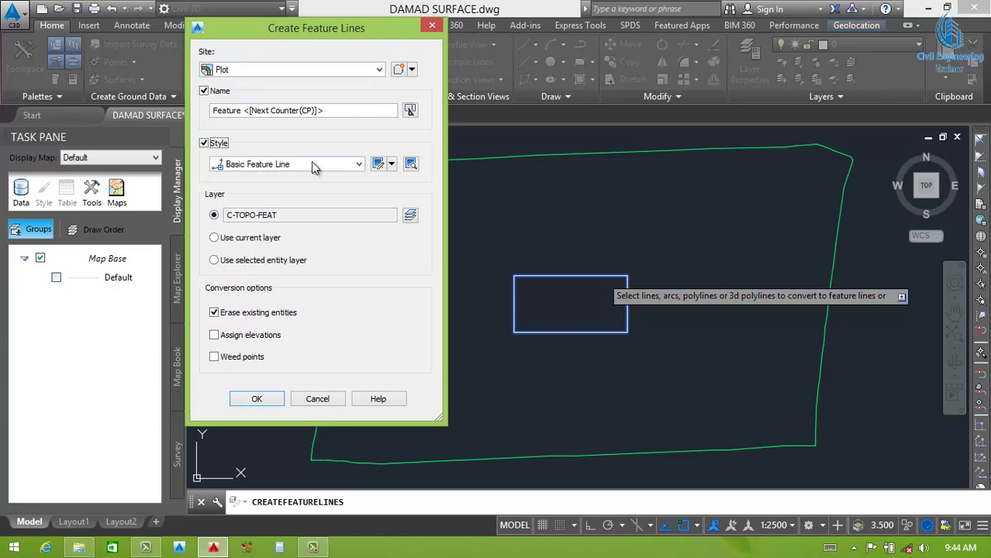
pyautogui.click(275, 165)
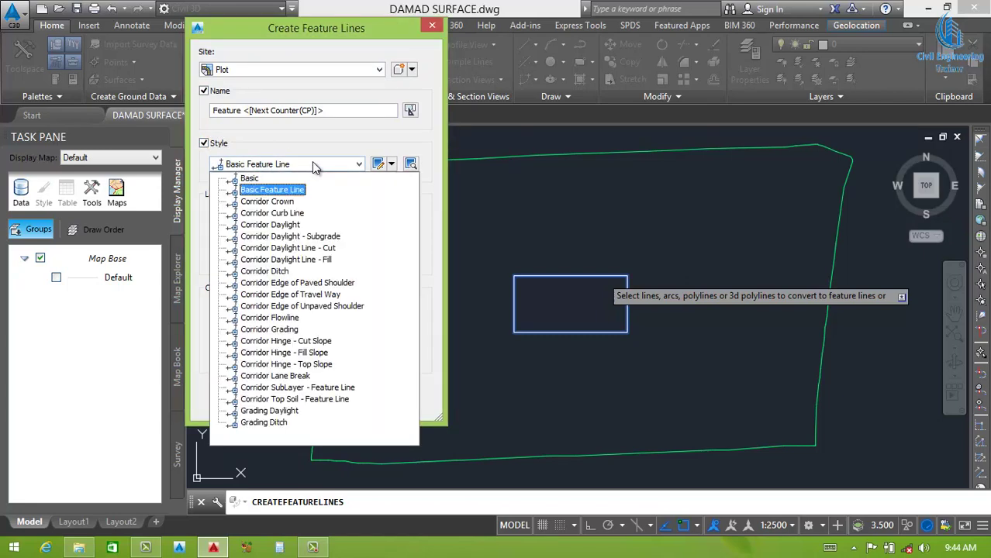
pyautogui.click(250, 179)
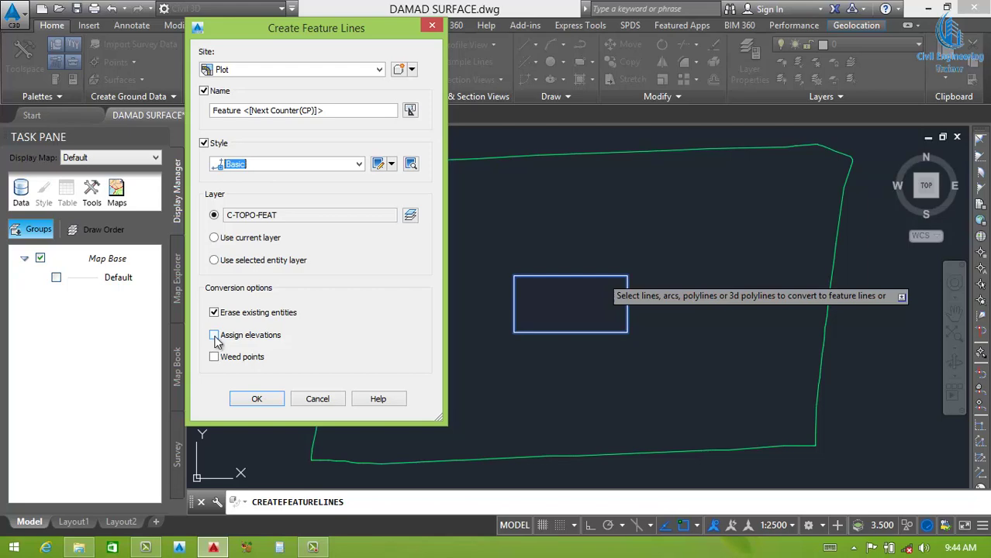
pyautogui.click(215, 335)
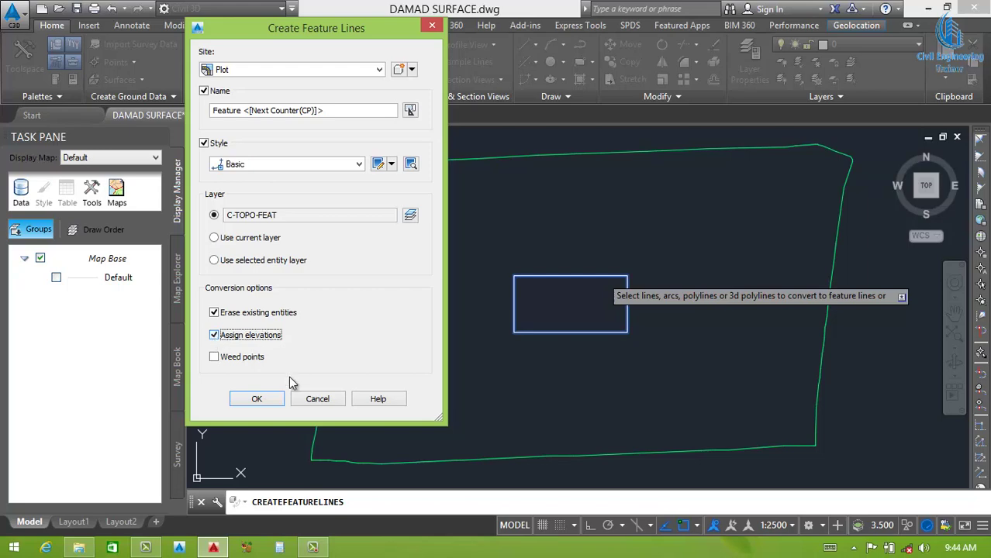
pyautogui.click(256, 398)
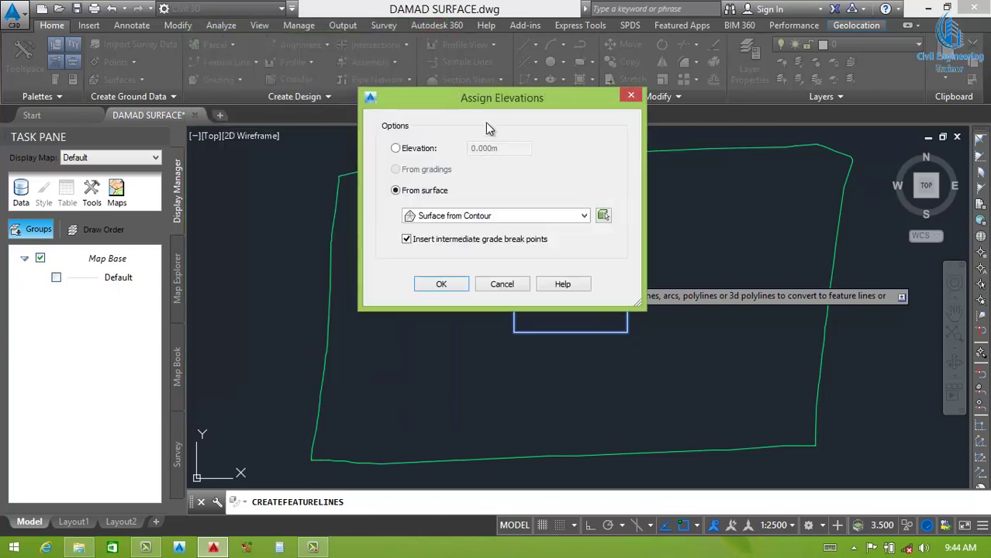
# Step: Assign the feature line elevations from Surface from Contour, keeping grade break points
pyautogui.moveTo(501, 94); pyautogui.dragTo(419, 55)
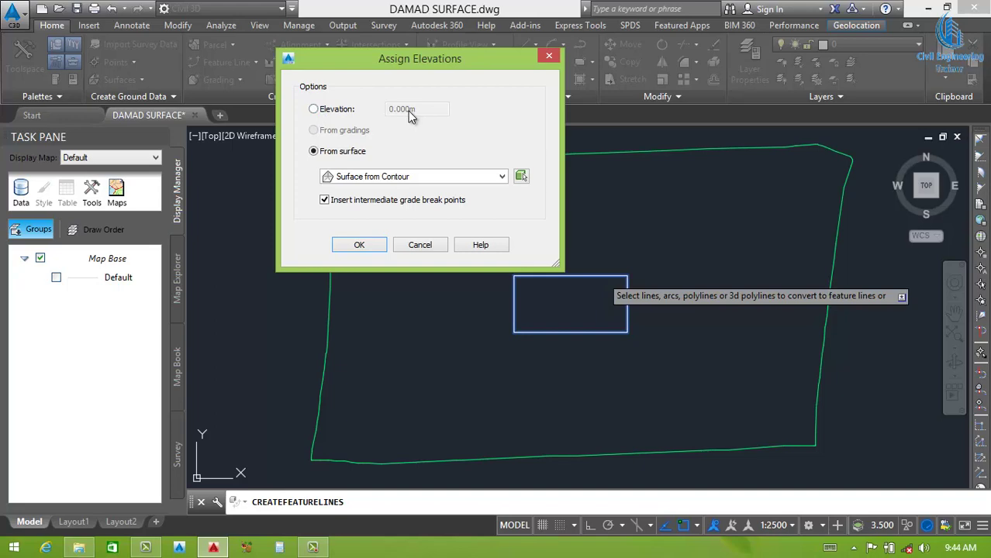
pyautogui.click(314, 110)
pyautogui.moveTo(429, 113); pyautogui.dragTo(388, 110)
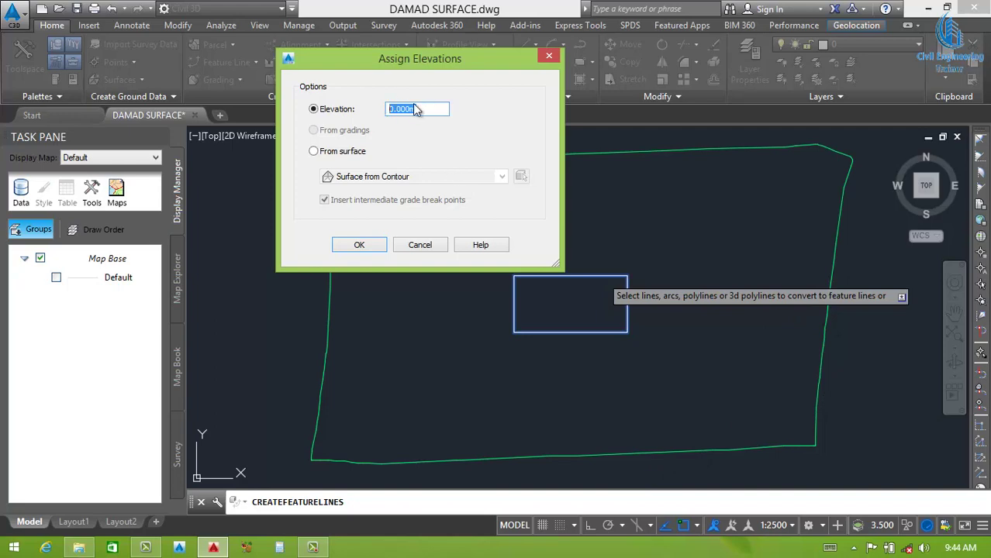
pyautogui.click(314, 152)
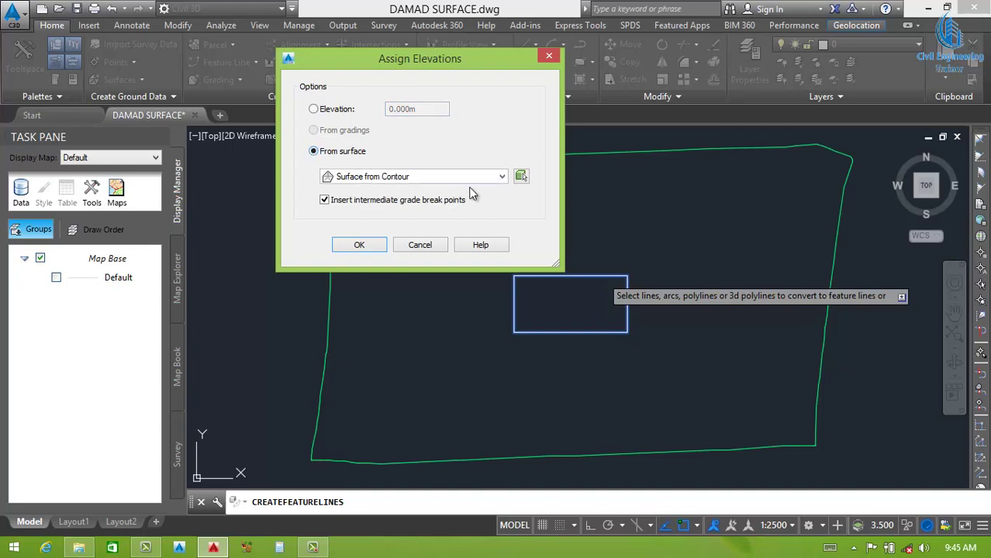
pyautogui.click(448, 178)
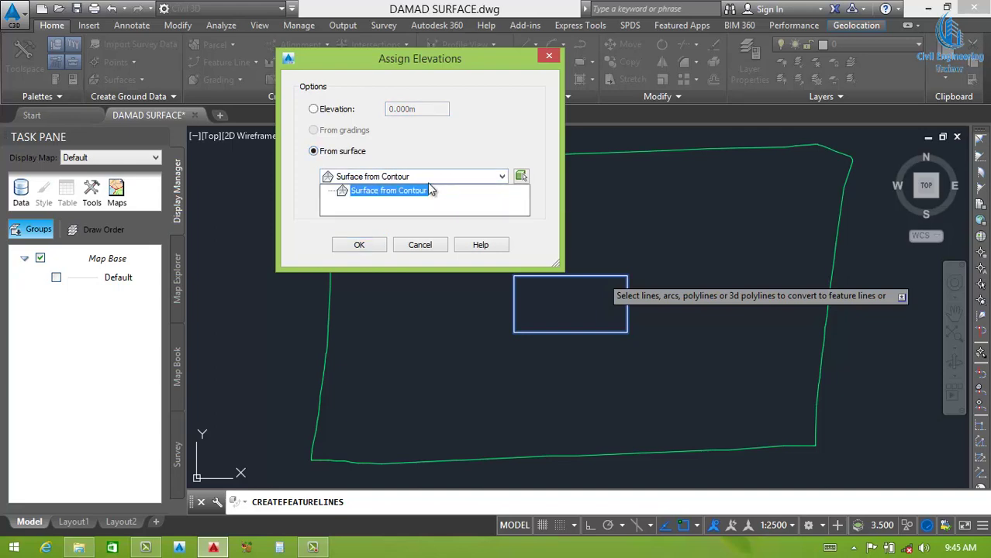
pyautogui.click(402, 191)
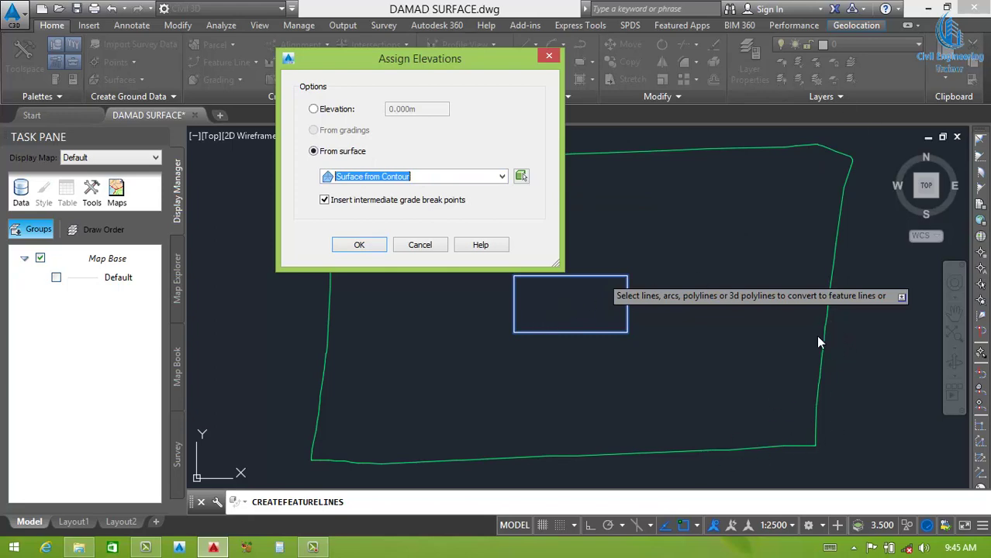
pyautogui.click(357, 244)
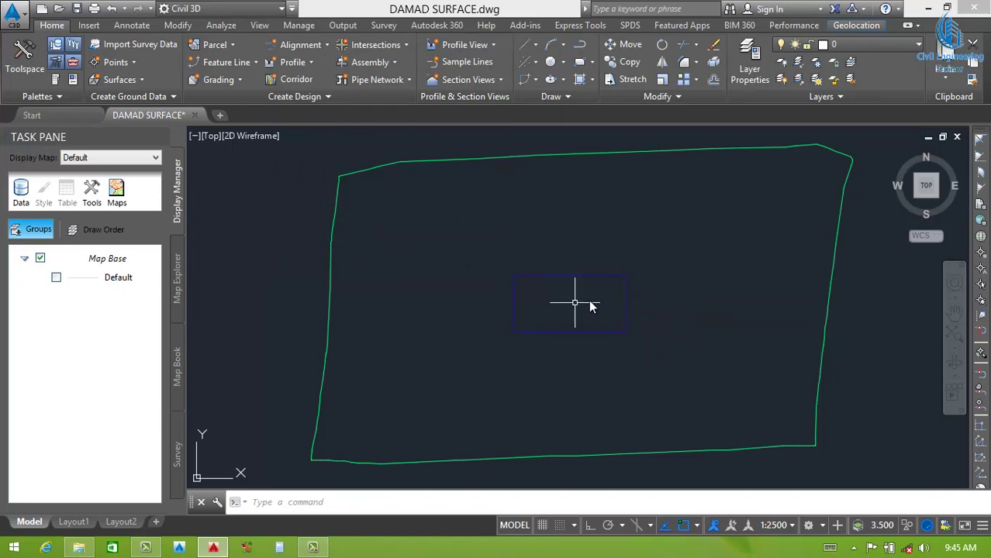
# Step: Select the Surface from Contour TIN surface and bring up its Add Labels options
pyautogui.scroll(-2, 563, 320)
pyautogui.scroll(-1, 563, 320)
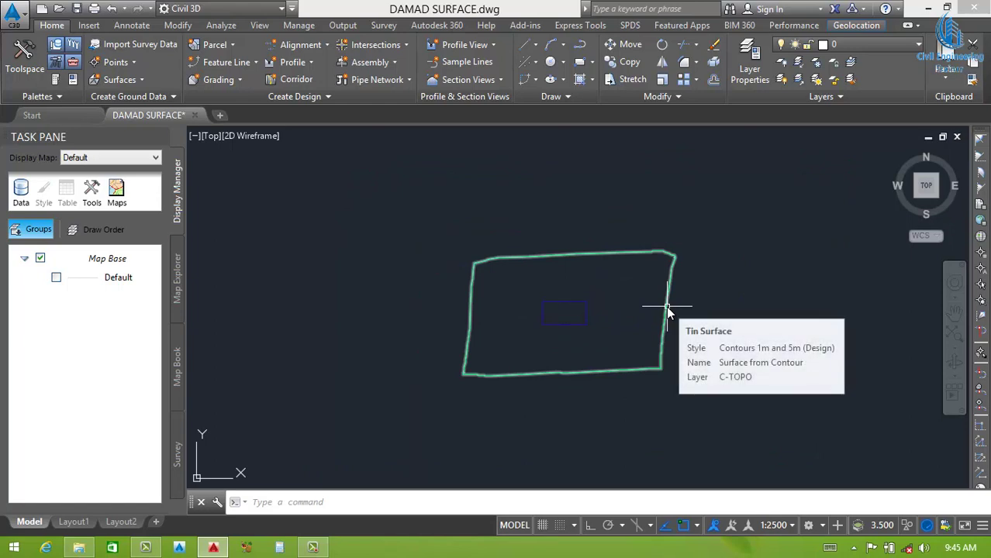
pyautogui.scroll(2, 548, 305)
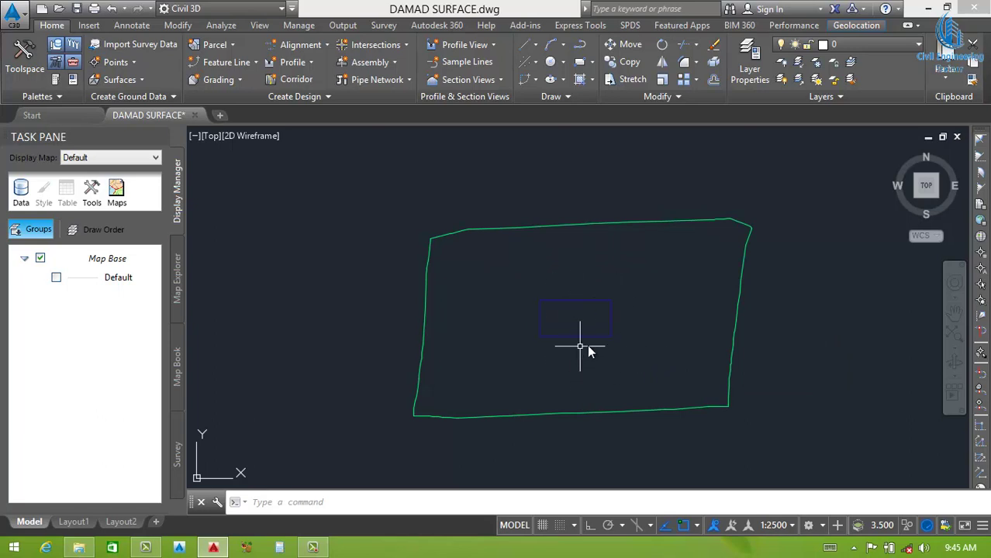
pyautogui.scroll(3, 595, 342)
pyautogui.scroll(-3, 594, 338)
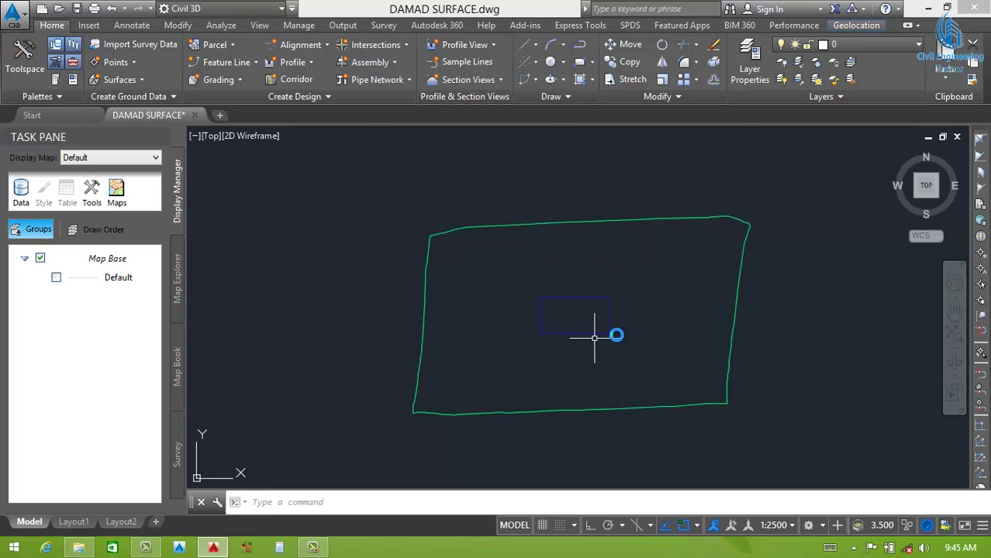
pyautogui.click(733, 297)
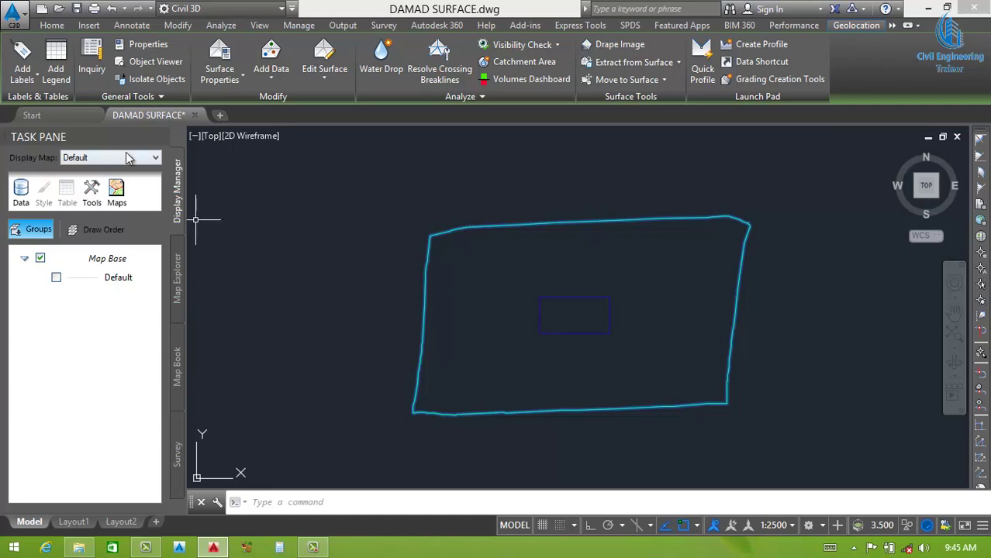
pyautogui.click(34, 78)
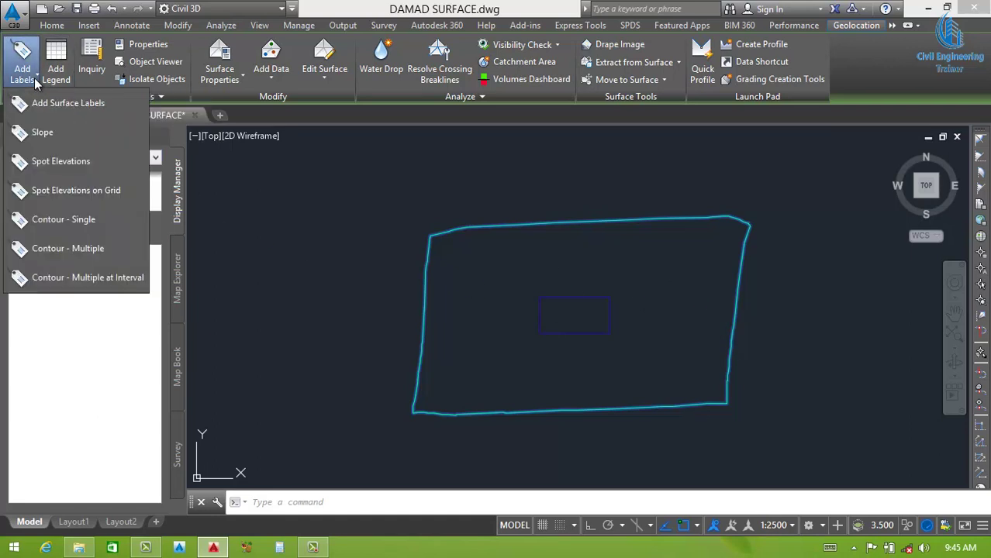
# Step: Place spot elevation labels 66.25, 67.00, 66.52, 66.48 beyond the corners and 66.75 at the centre
pyautogui.click(57, 162)
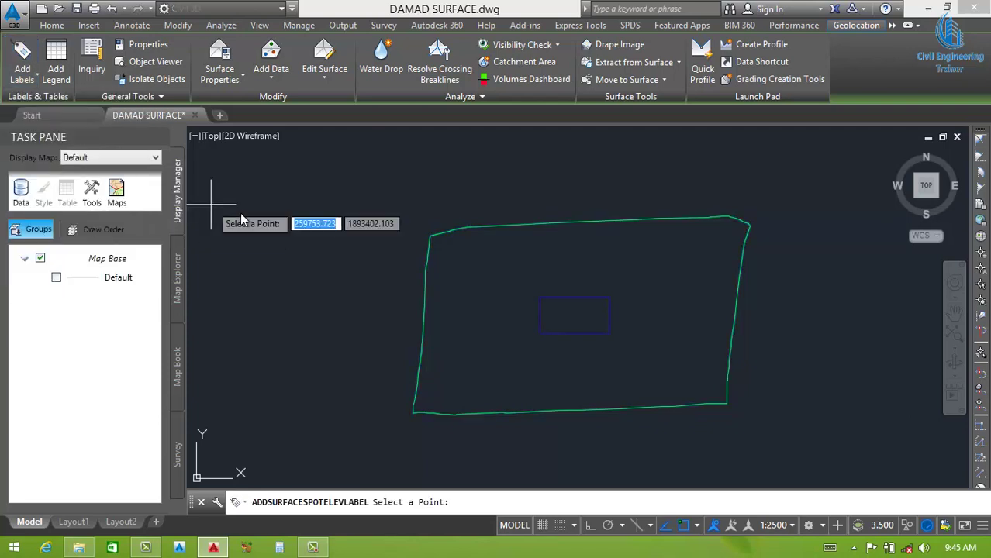
pyautogui.scroll(5, 587, 296)
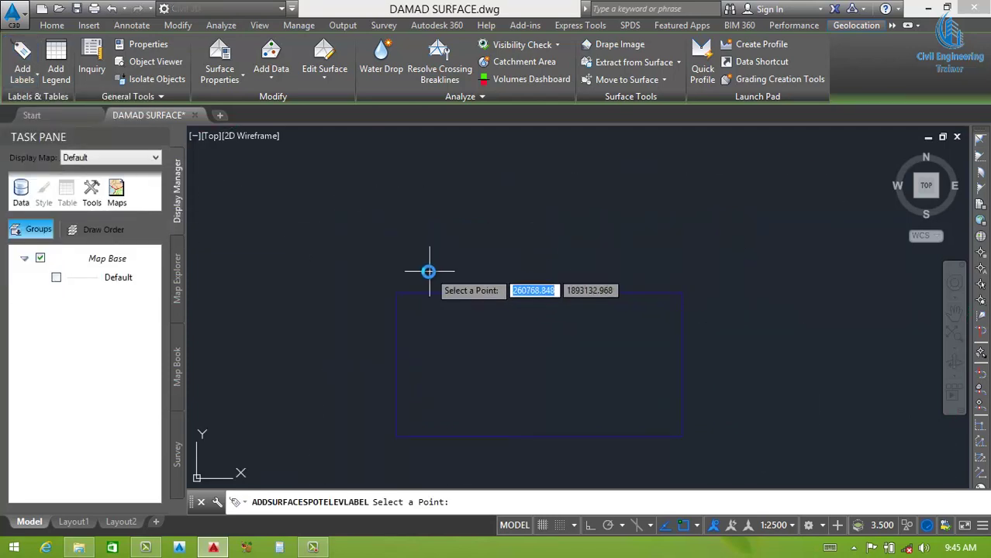
pyautogui.scroll(2, 377, 259)
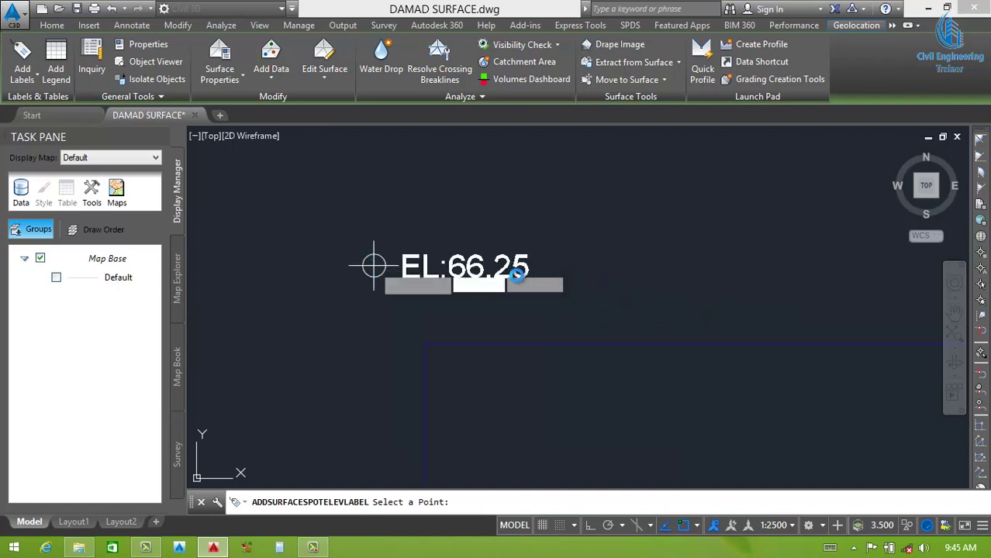
pyautogui.scroll(-1, 474, 265)
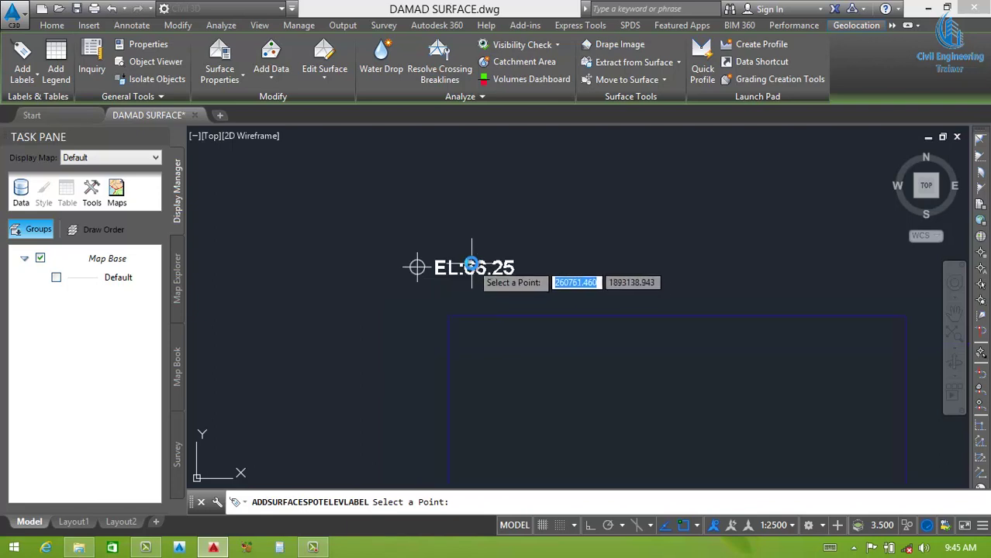
pyautogui.moveTo(803, 276); pyautogui.dragTo(599, 255, button='middle')
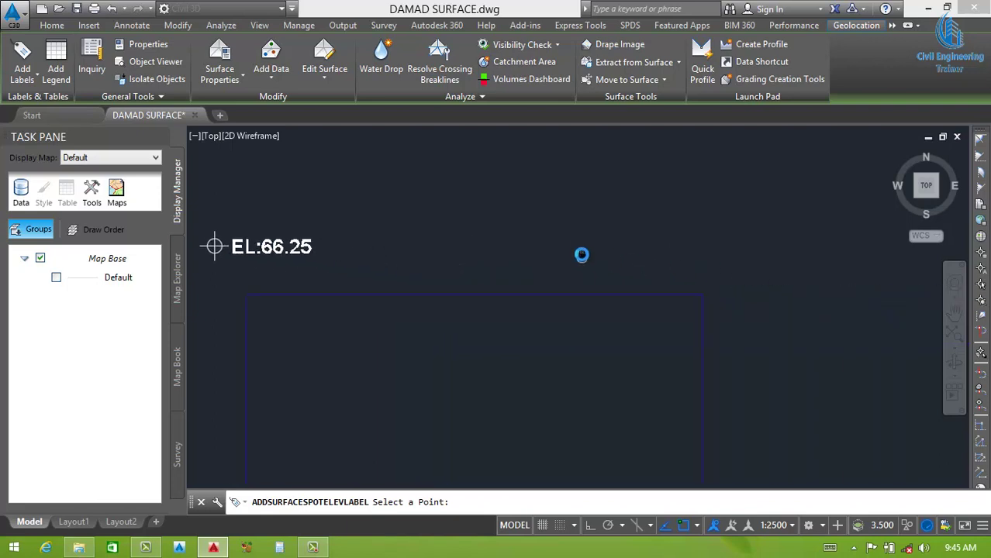
pyautogui.click(714, 248)
pyautogui.scroll(-2, 702, 256)
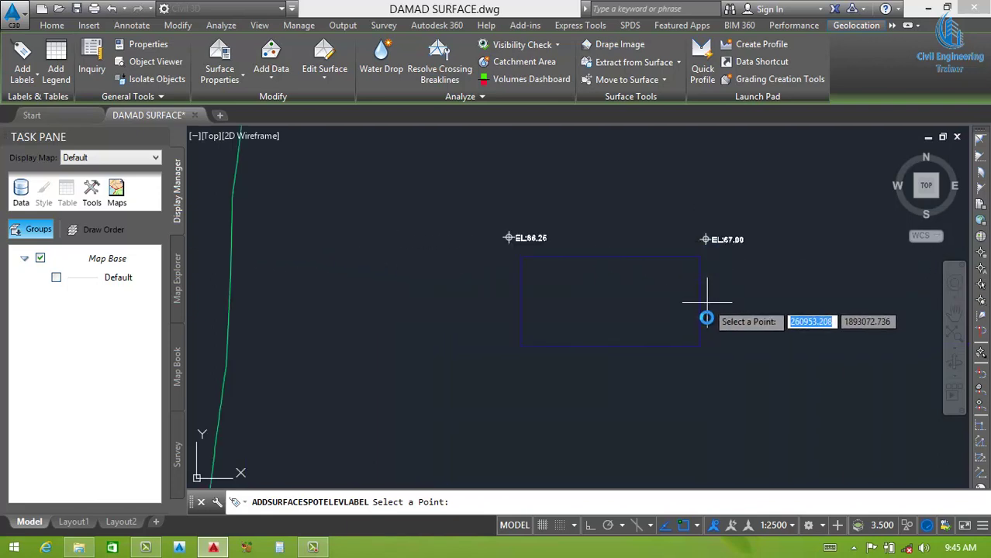
pyautogui.click(715, 374)
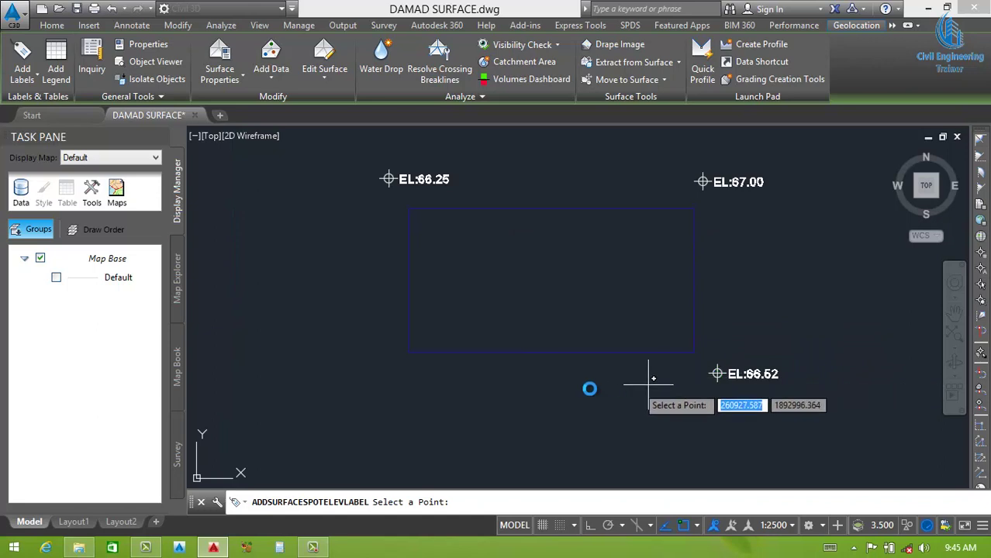
pyautogui.click(389, 374)
pyautogui.click(545, 280)
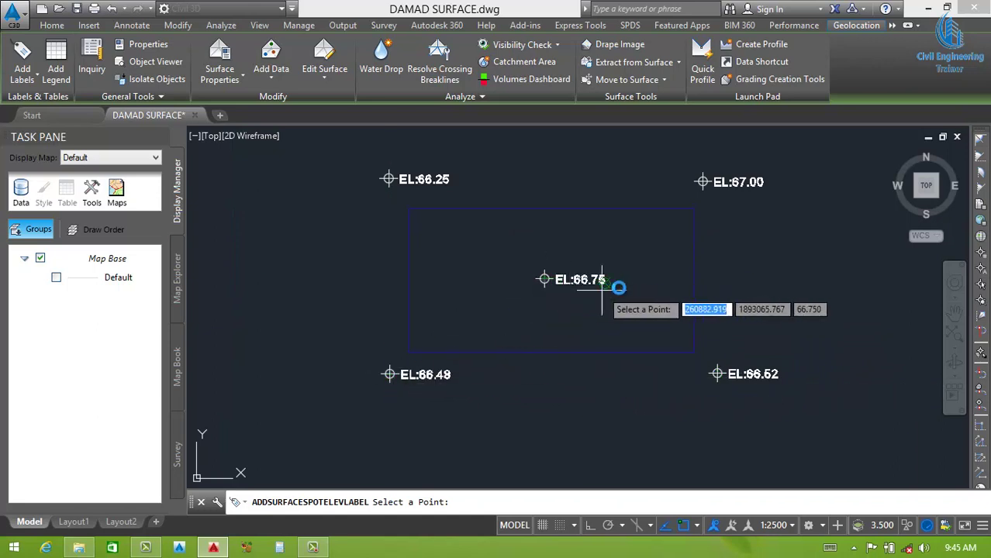
pyautogui.scroll(-2, 613, 286)
pyautogui.scroll(2, 586, 283)
pyautogui.press('Escape')
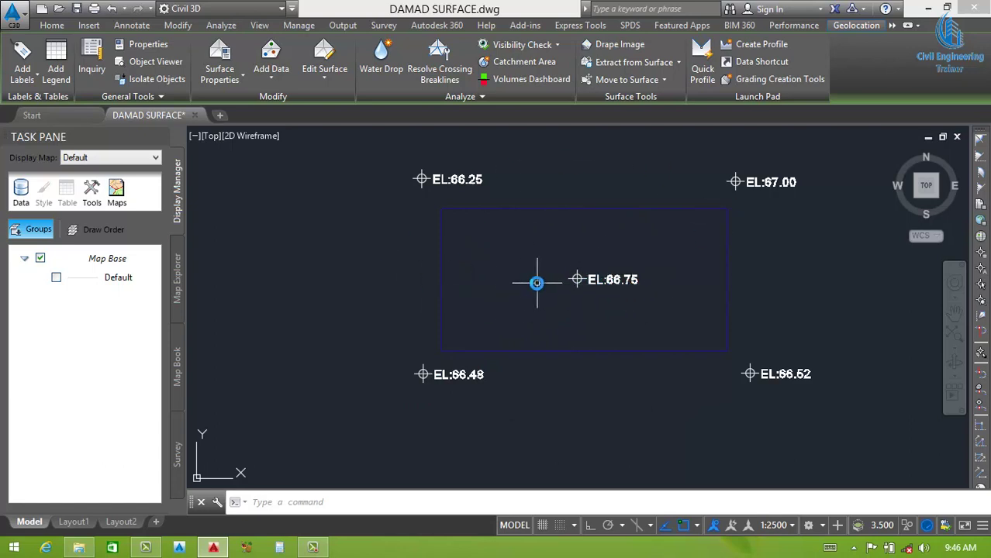
pyautogui.scroll(-2, 458, 282)
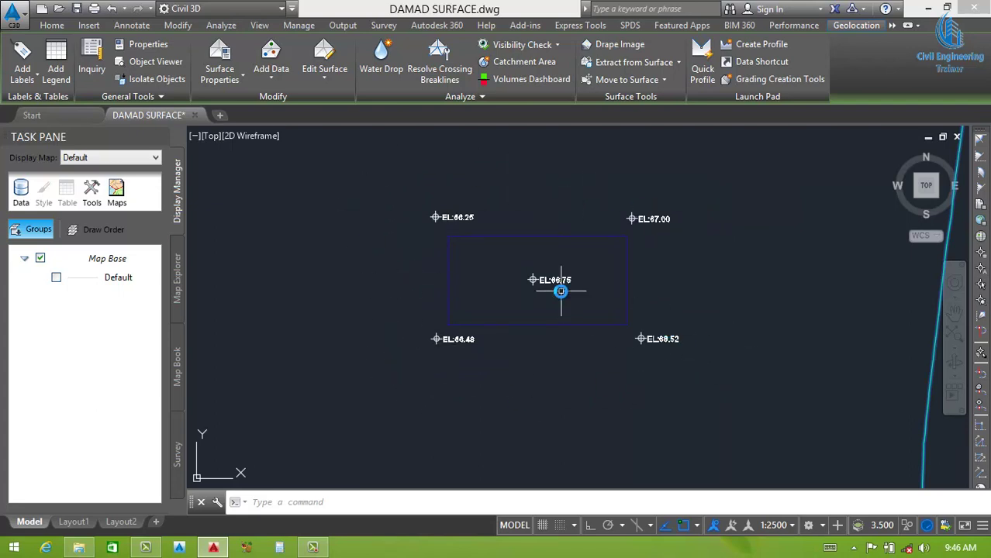
pyautogui.press('Escape')
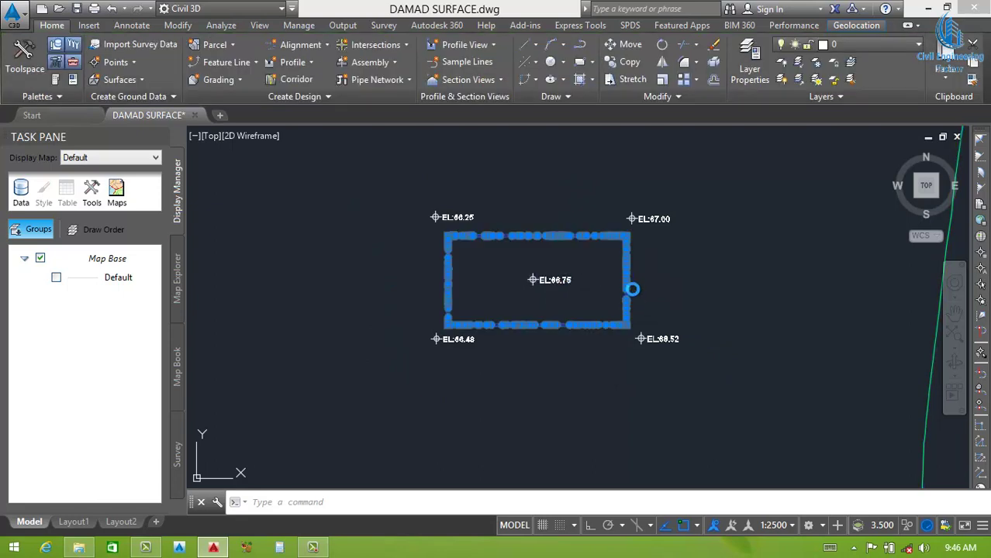
# Step: Delete the five spot elevation labels at the centre and four corners of the rectangle
pyautogui.click(632, 289)
pyautogui.press('Escape')
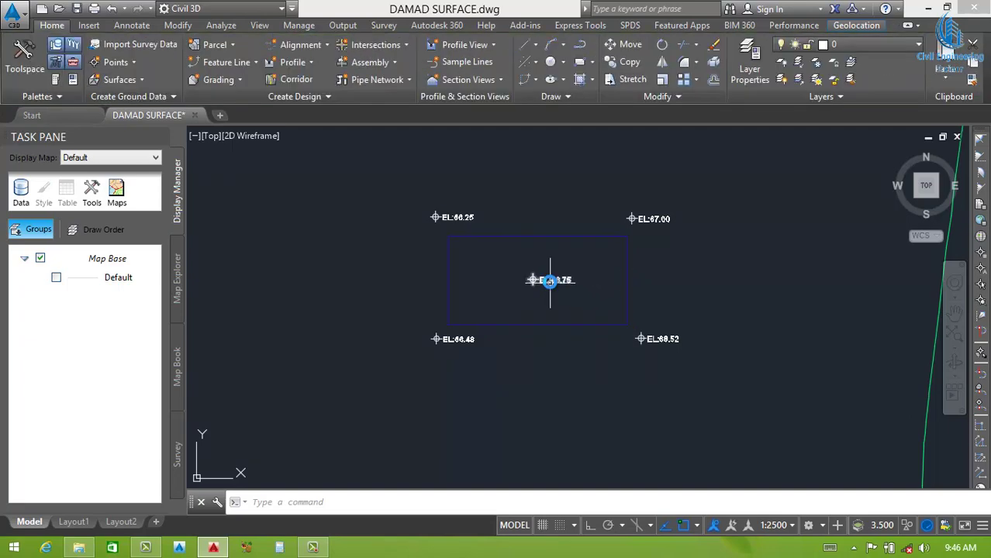
pyautogui.click(549, 281)
pyautogui.click(458, 340)
pyautogui.click(466, 217)
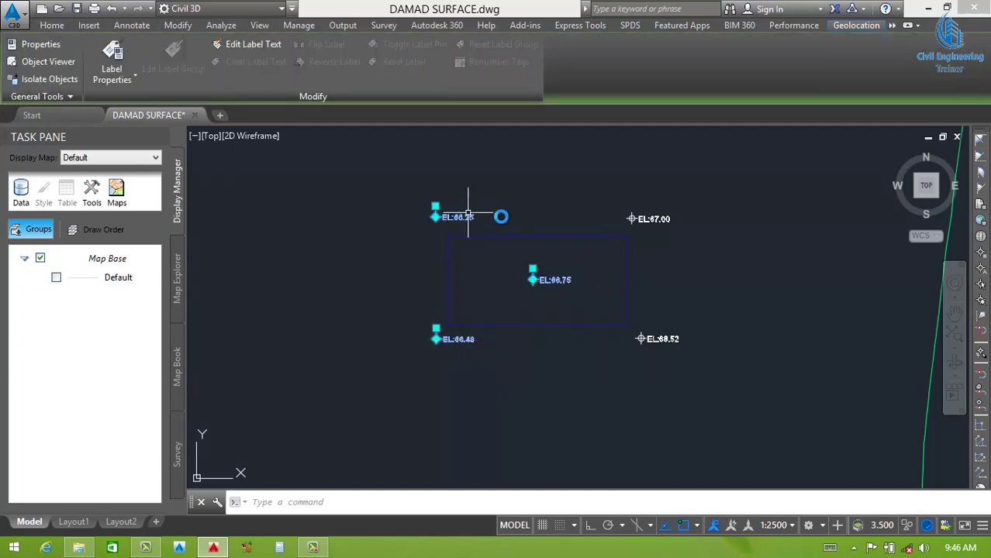
pyautogui.click(636, 218)
pyautogui.click(663, 337)
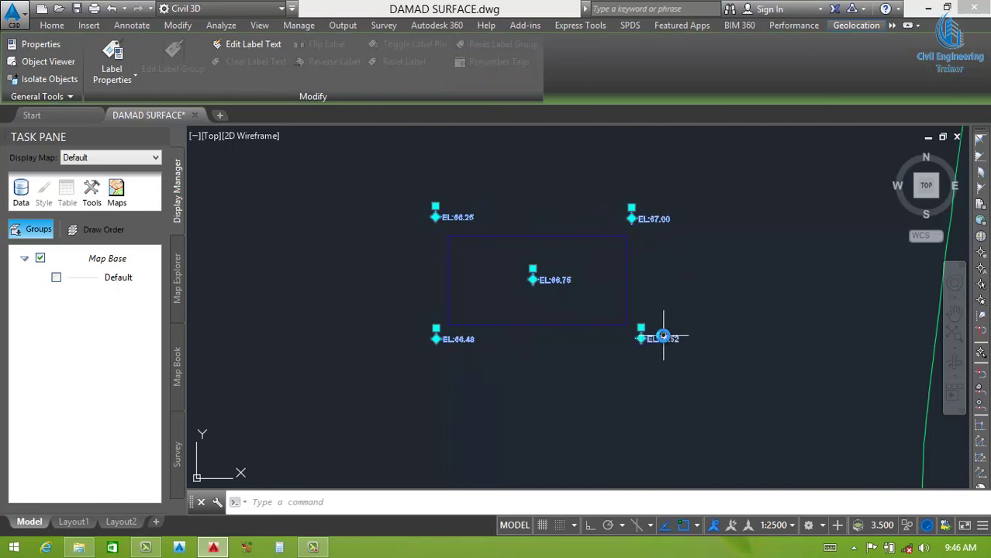
pyautogui.press('Delete')
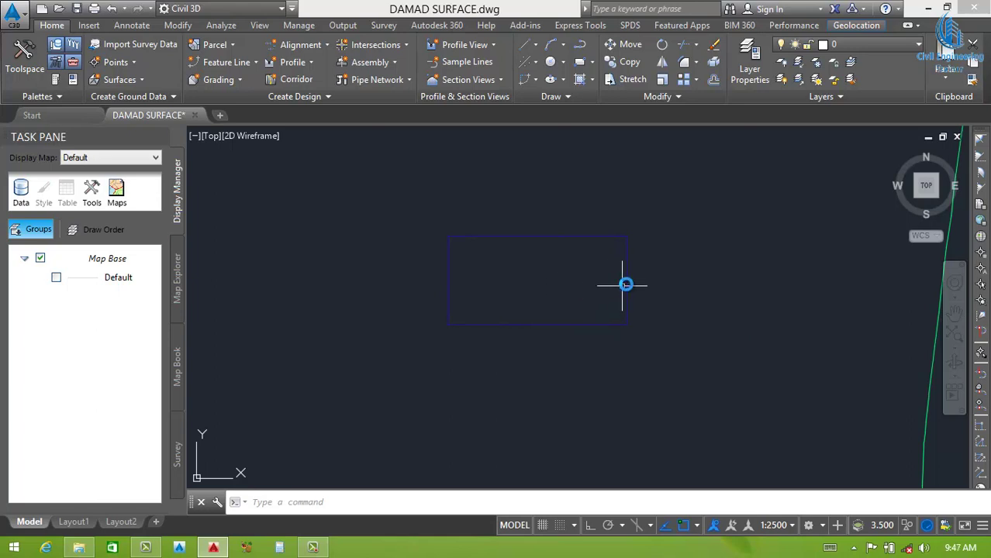
pyautogui.scroll(-3, 550, 282)
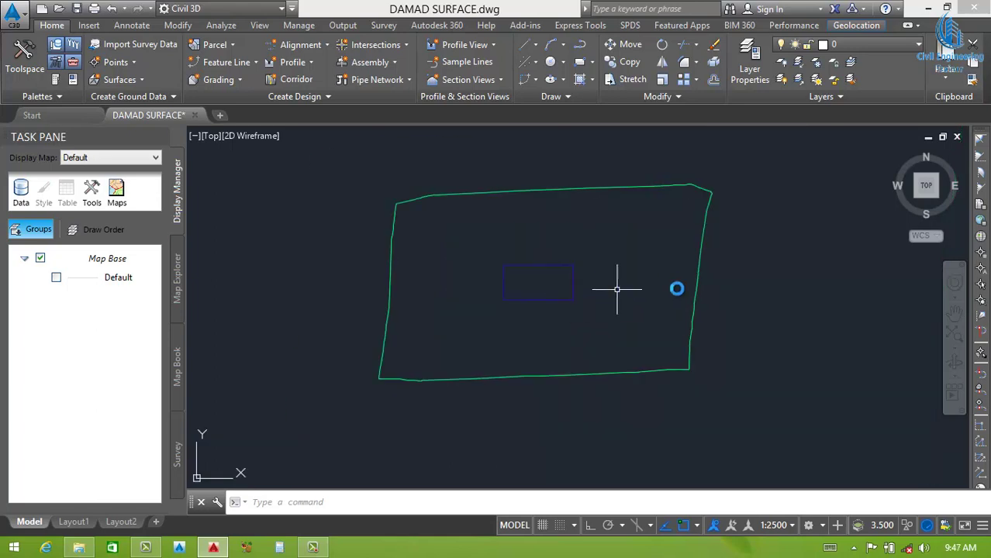
pyautogui.scroll(2, 573, 282)
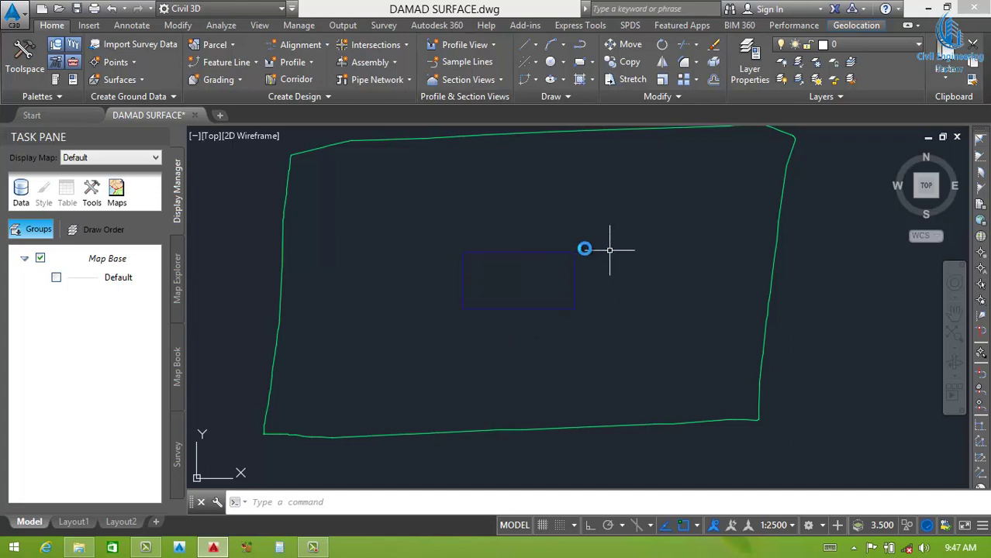
# Step: In the feature line's Elevation Editor, select all vertex rows and give them elevation 62.1
pyautogui.click(574, 278)
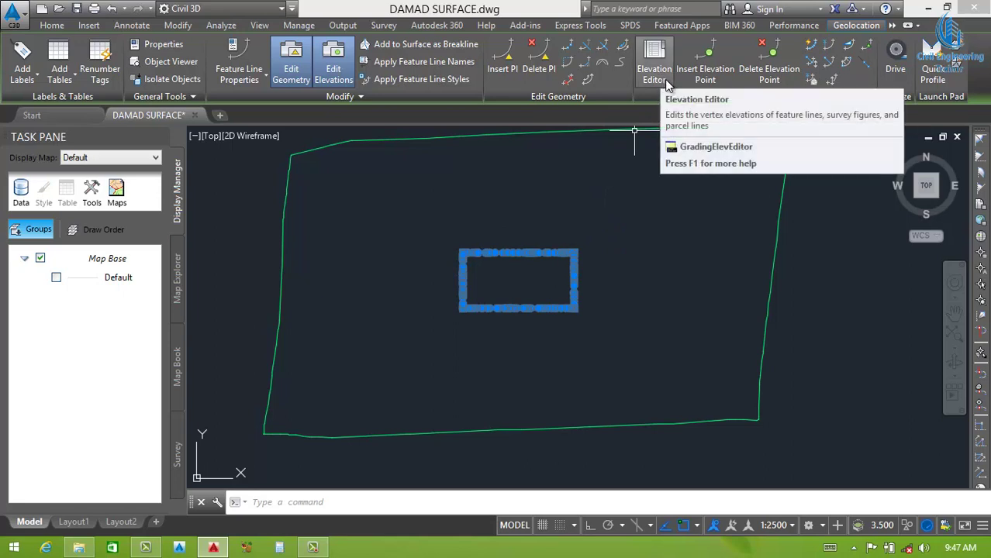
pyautogui.moveTo(654, 68)
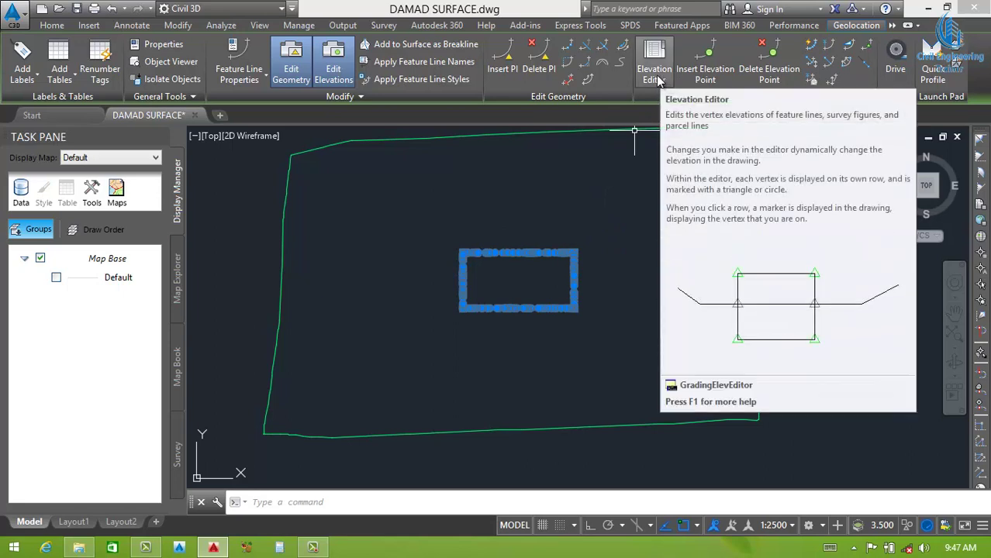
pyautogui.click(655, 77)
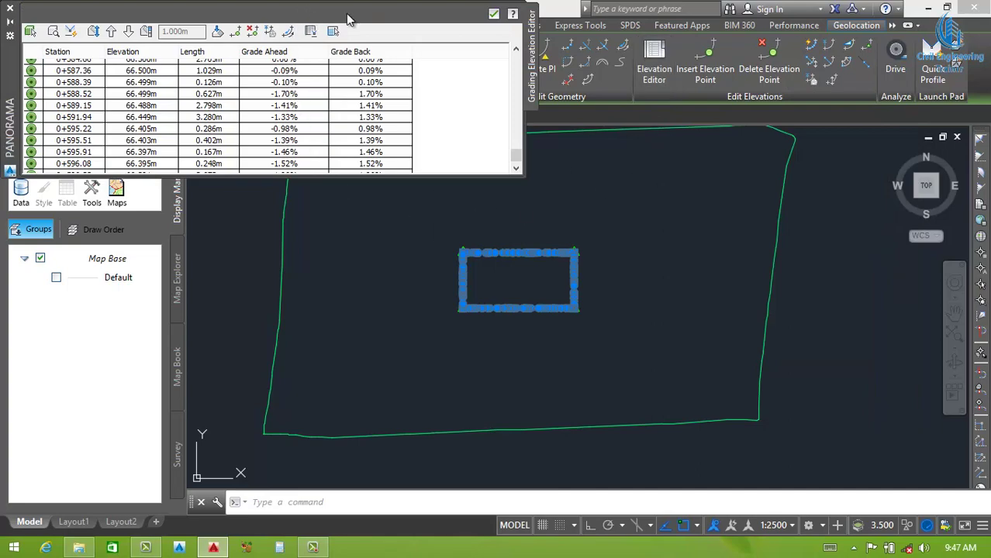
pyautogui.moveTo(378, 230); pyautogui.dragTo(373, 275)
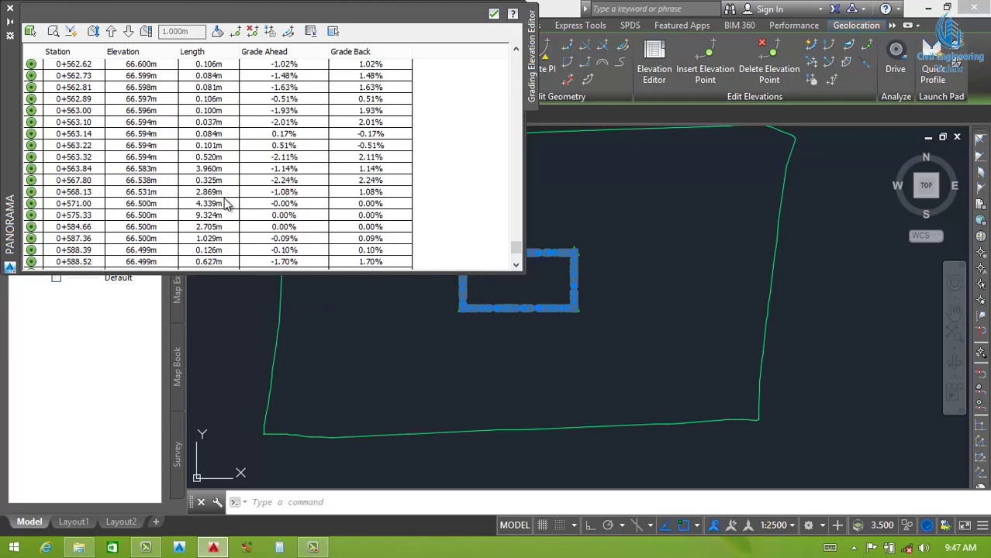
pyautogui.click(143, 75)
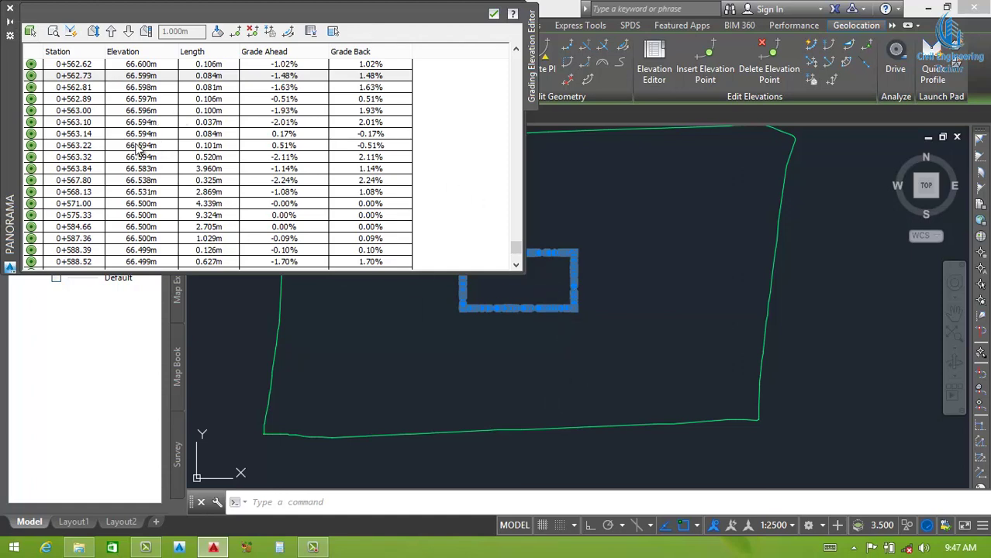
pyautogui.click(141, 147)
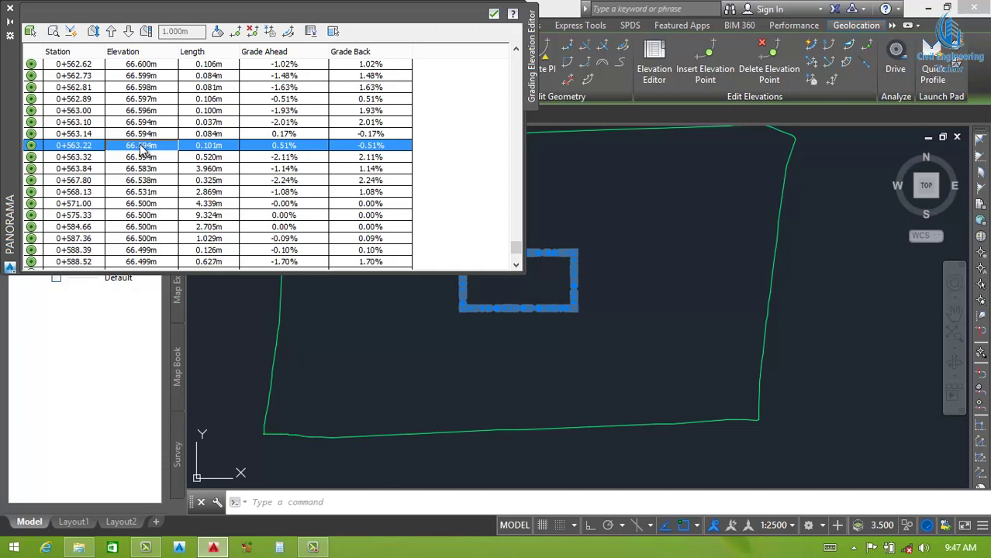
pyautogui.hotkey('ctrl', 'a')
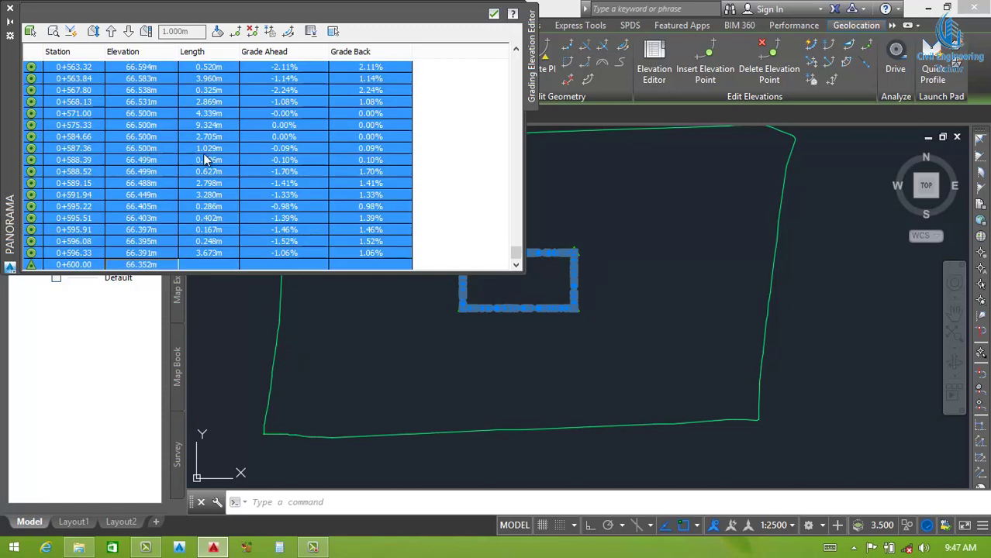
pyautogui.doubleClick(154, 149)
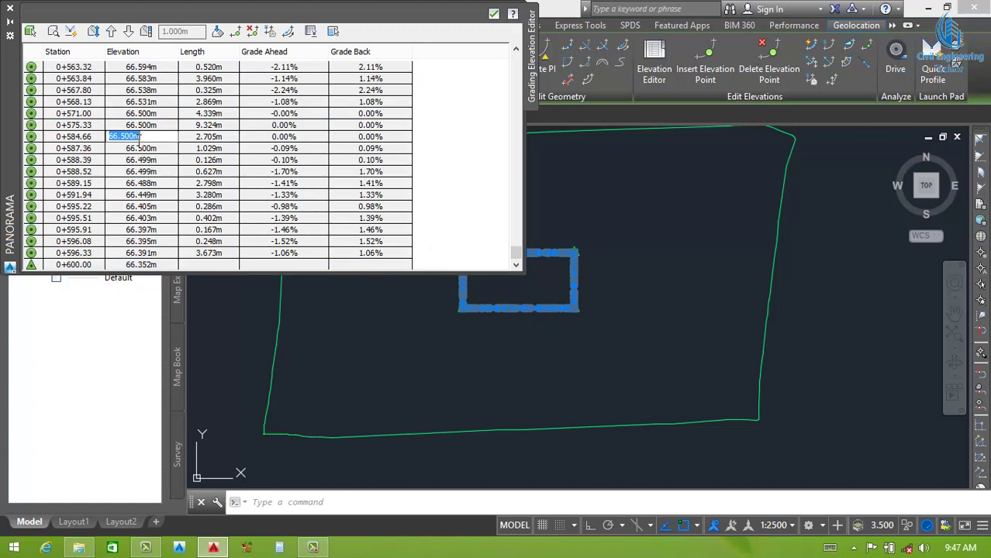
pyautogui.write('62.1')
pyautogui.press('Return')
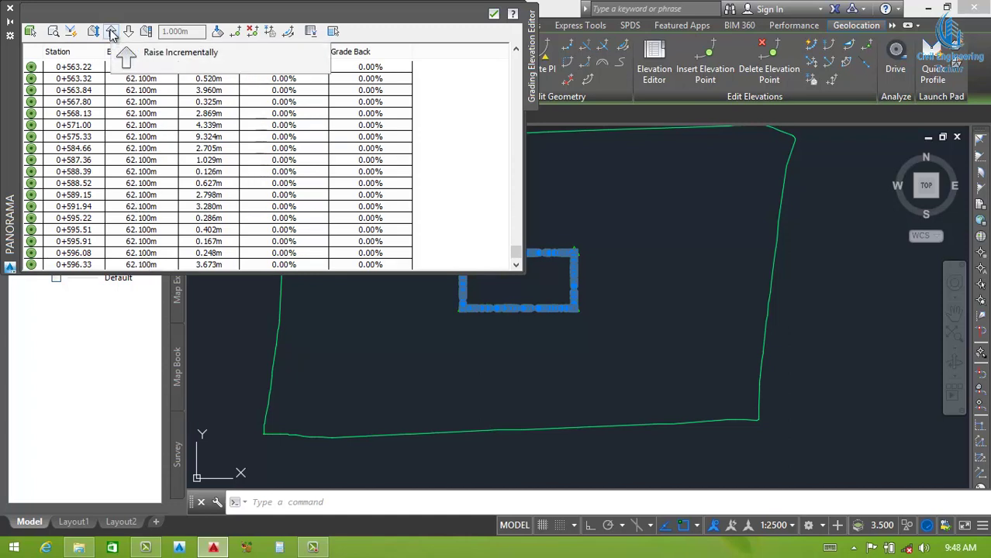
# Step: Raise the outline vertices to 65.100 m, then lower them back to 63.100 m
pyautogui.click(111, 31)
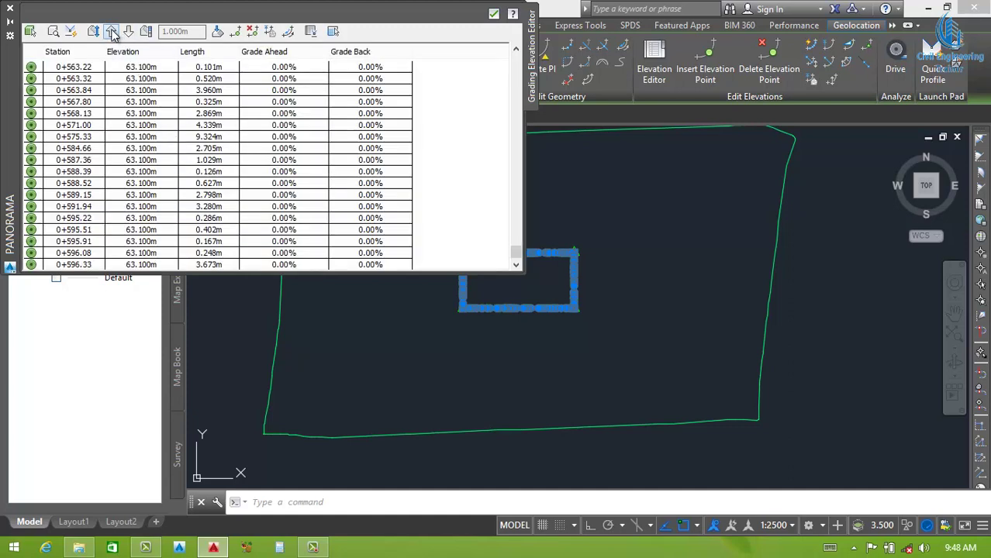
pyautogui.click(111, 31)
pyautogui.click(111, 31)
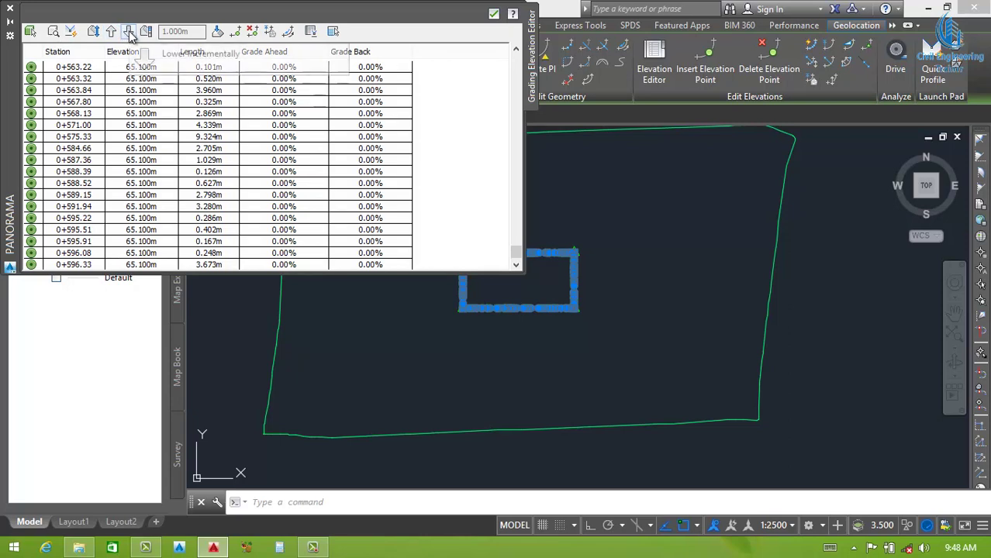
pyautogui.click(129, 33)
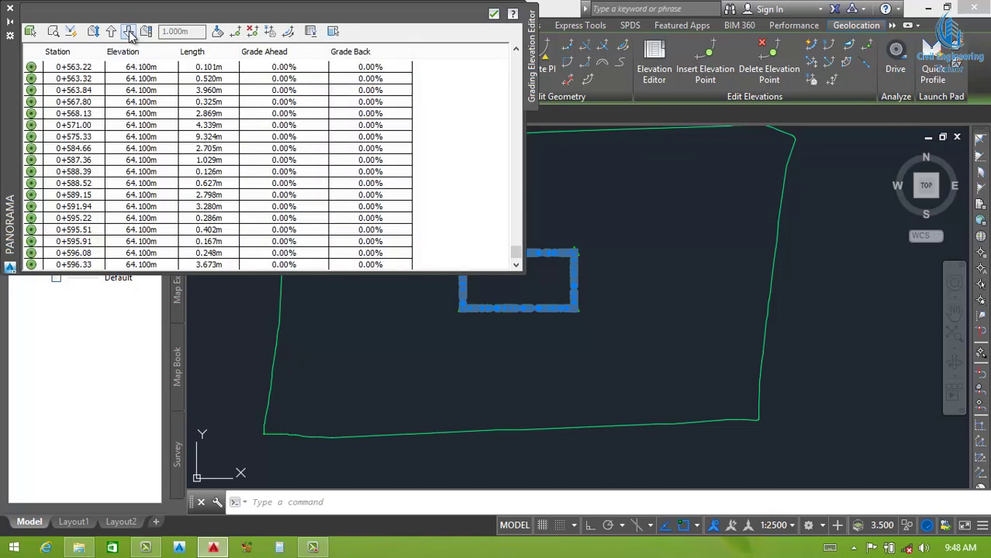
pyautogui.click(129, 32)
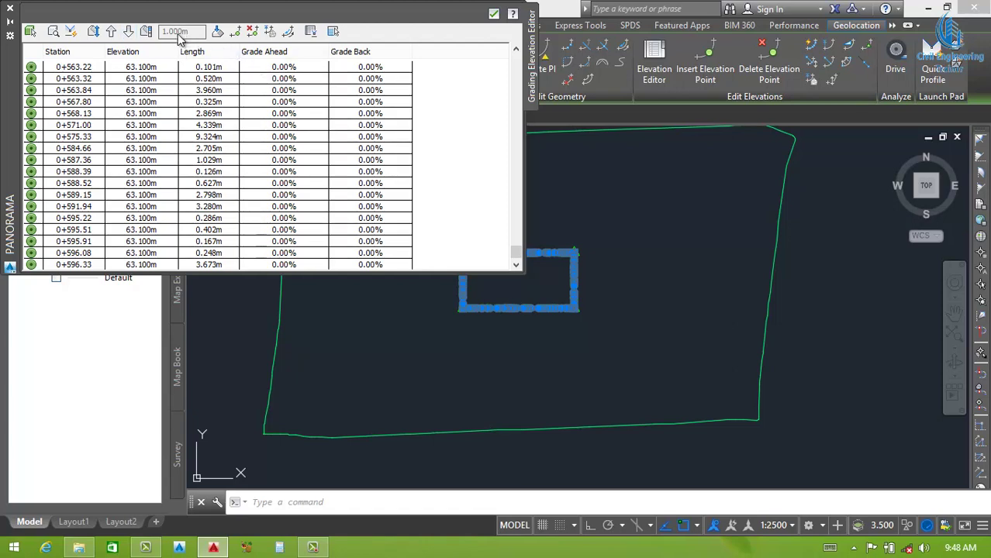
# Step: Change the adjustment step to 2 m, raise vertices to 67.100 m, then return to 63.100 m
pyautogui.click(190, 32)
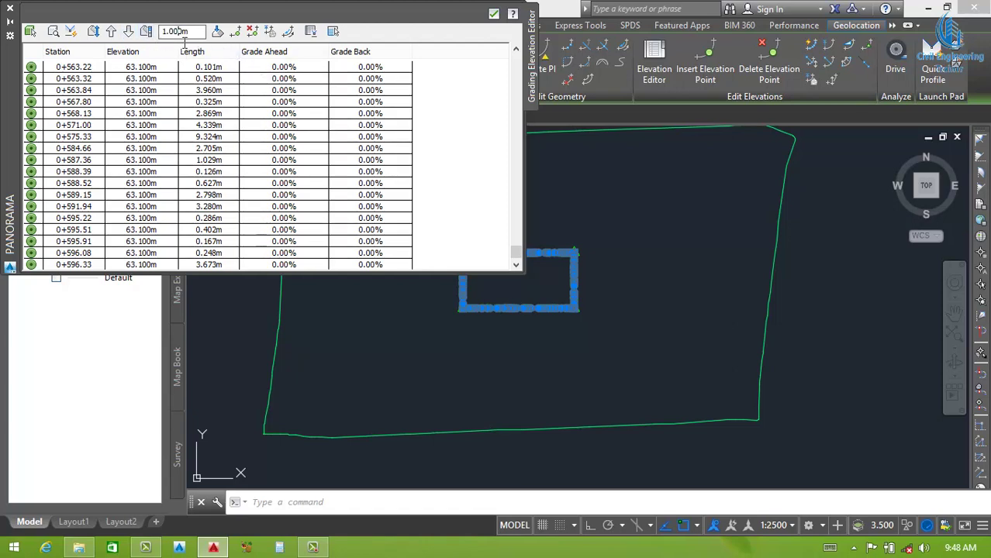
pyautogui.moveTo(185, 31); pyautogui.dragTo(133, 55)
pyautogui.write('2')
pyautogui.click(111, 32)
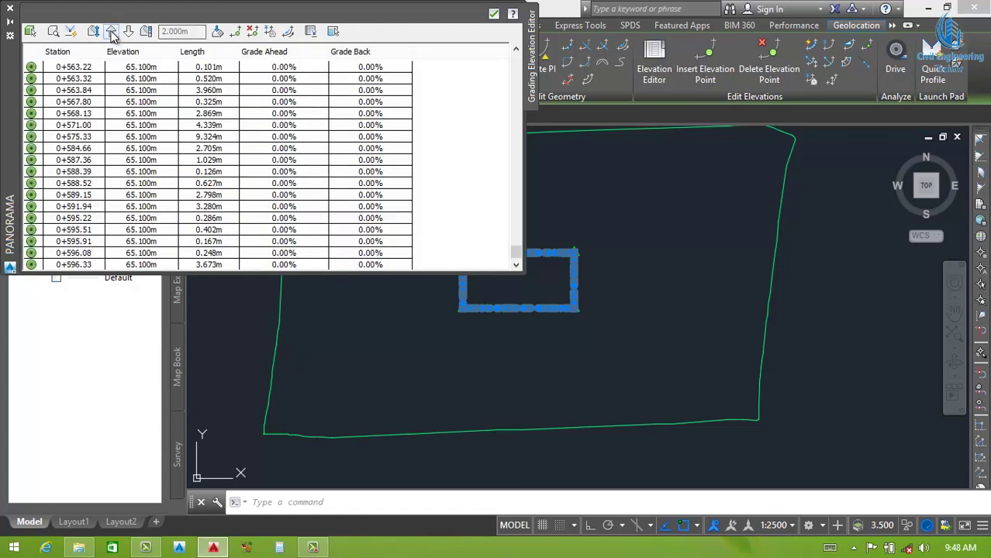
pyautogui.click(111, 31)
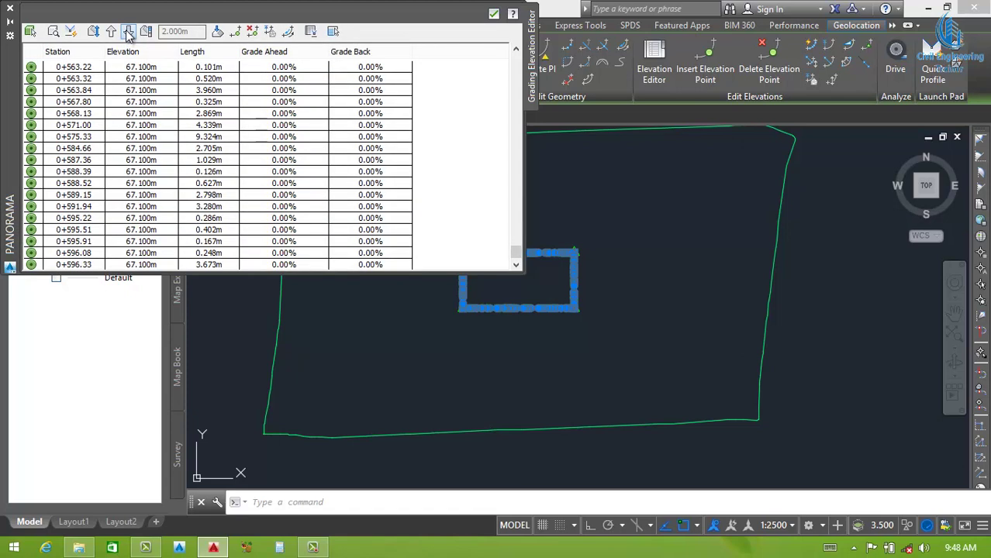
pyautogui.click(129, 33)
pyautogui.click(129, 32)
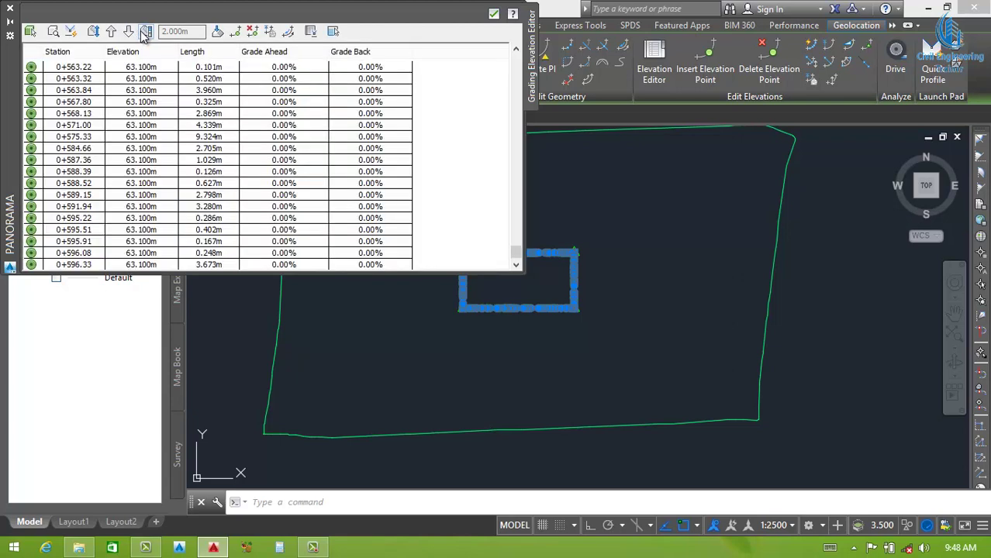
# Step: Set the elevation adjustment step back to 1.000 m
pyautogui.click(184, 31)
pyautogui.click(189, 30)
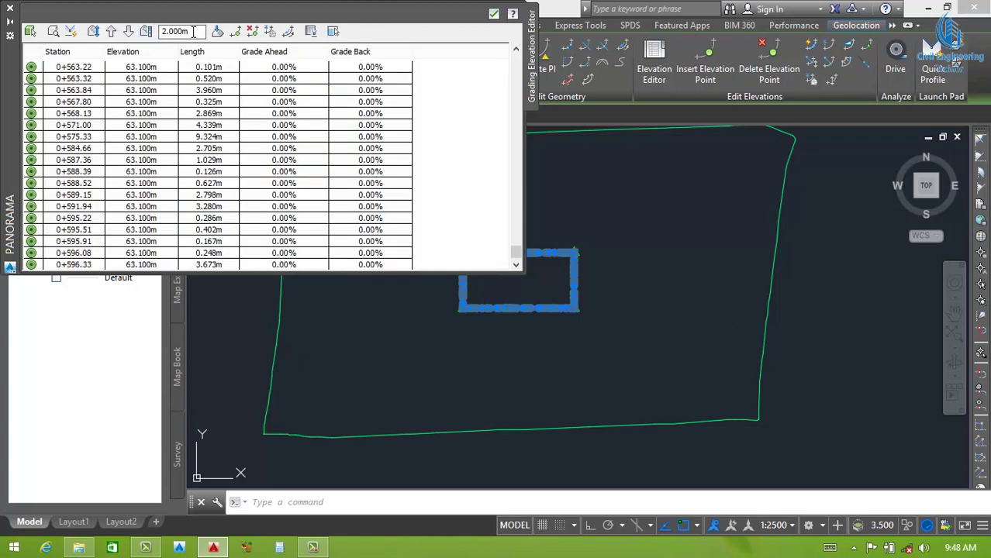
pyautogui.doubleClick(193, 31)
pyautogui.write('1')
pyautogui.press('Return')
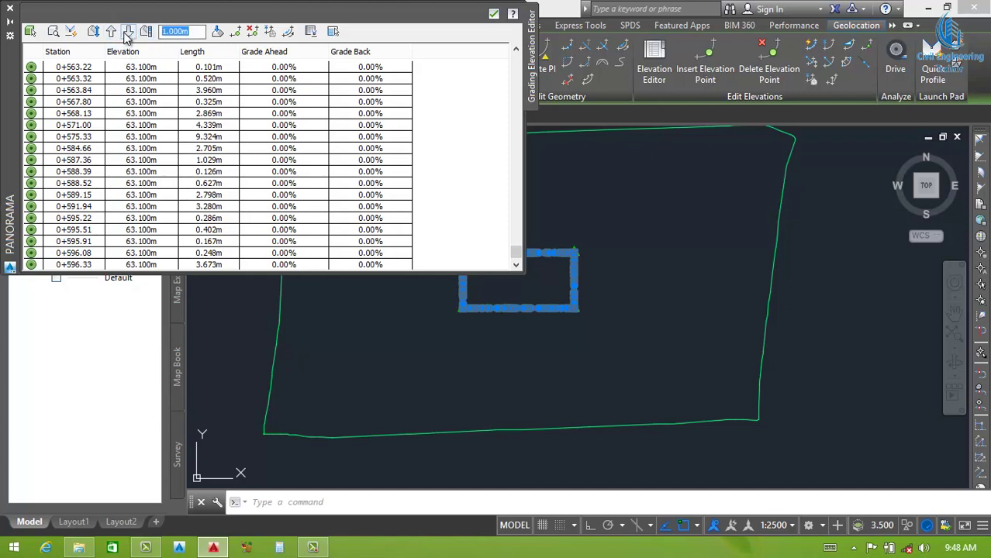
# Step: Lower the vertices one metre to 62.100 m and re-enter 62.1 for station 0+563.22
pyautogui.click(128, 31)
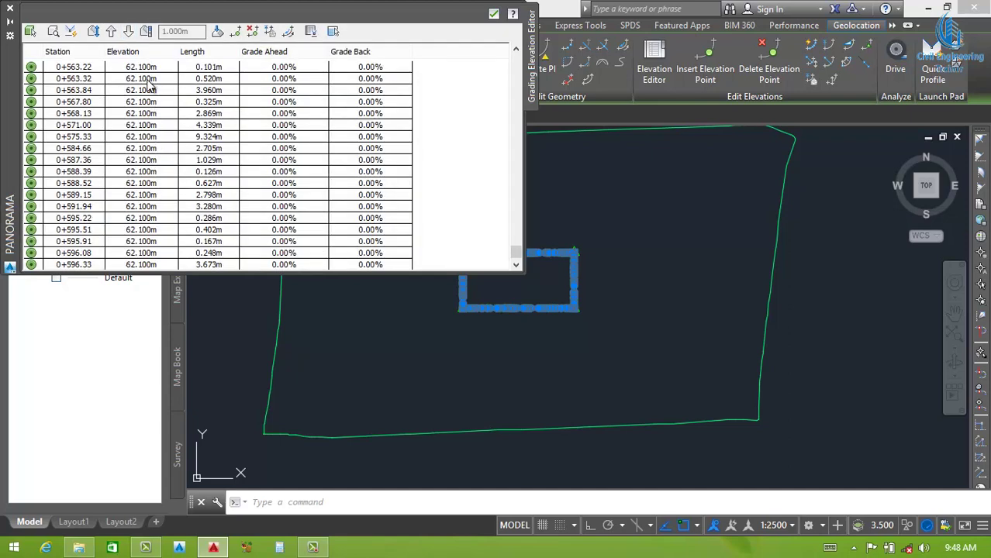
pyautogui.click(150, 70)
pyautogui.click(149, 69)
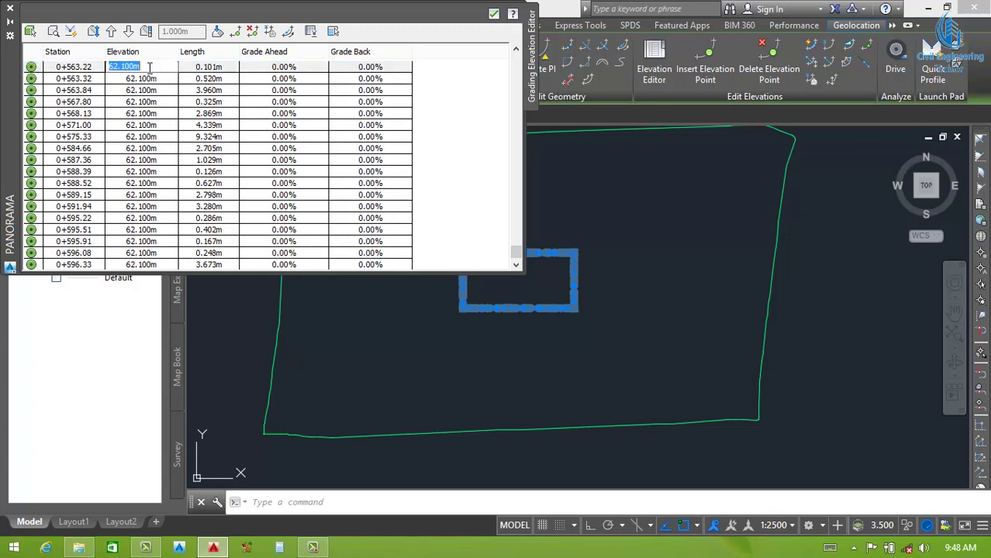
pyautogui.write('62.')
pyautogui.write('1')
pyautogui.press('Return')
# Step: Select every station row and set their elevation to 61.500 m
pyautogui.click(153, 102)
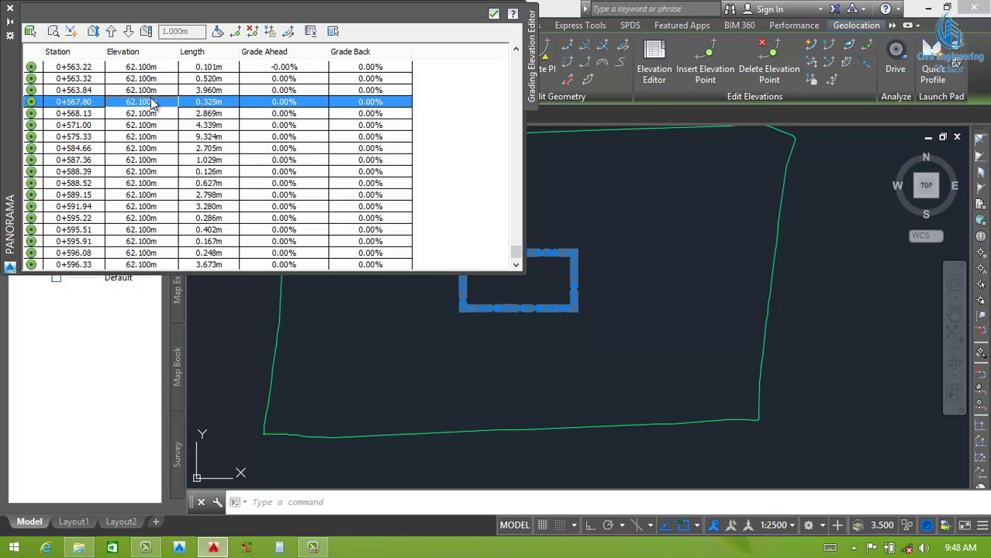
pyautogui.click(149, 149)
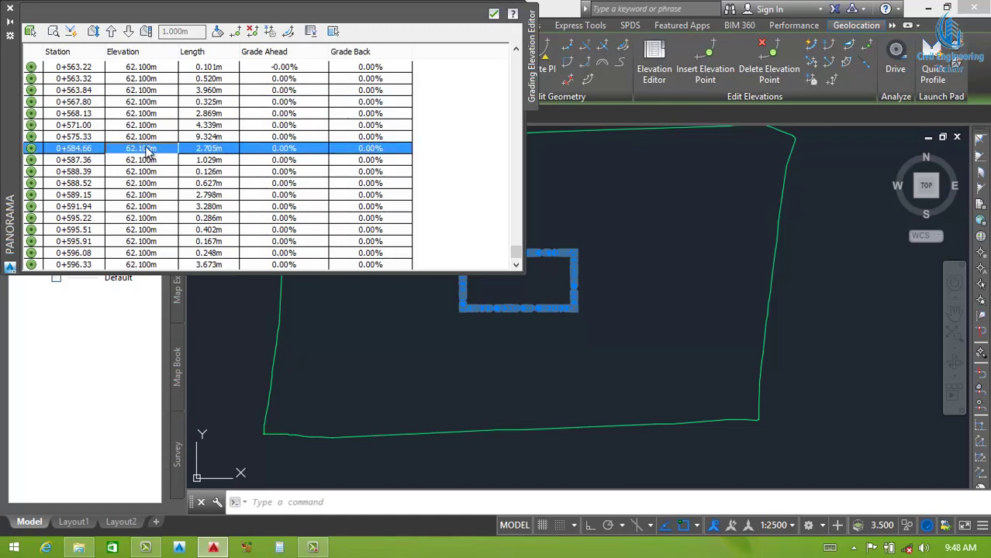
pyautogui.hotkey('ctrl', 'a')
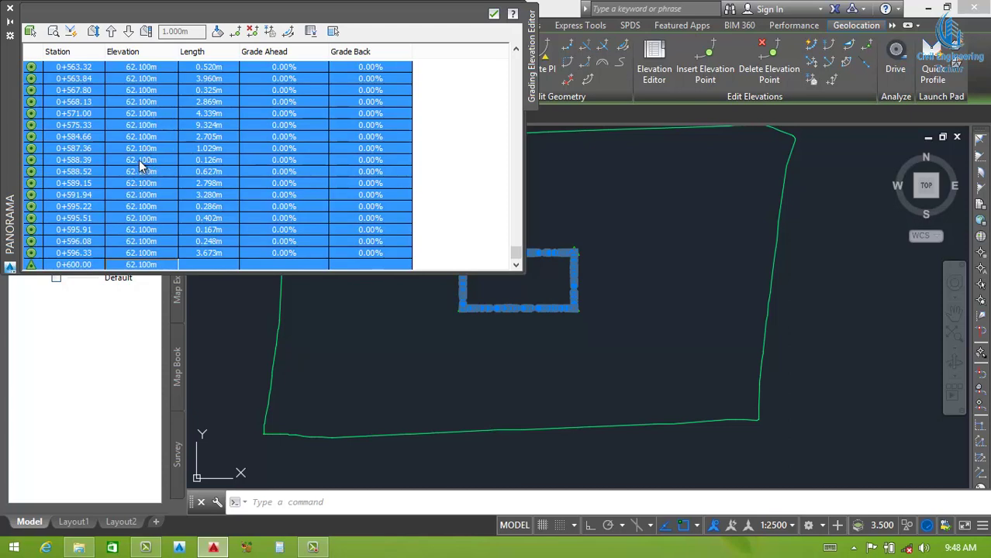
pyautogui.doubleClick(141, 162)
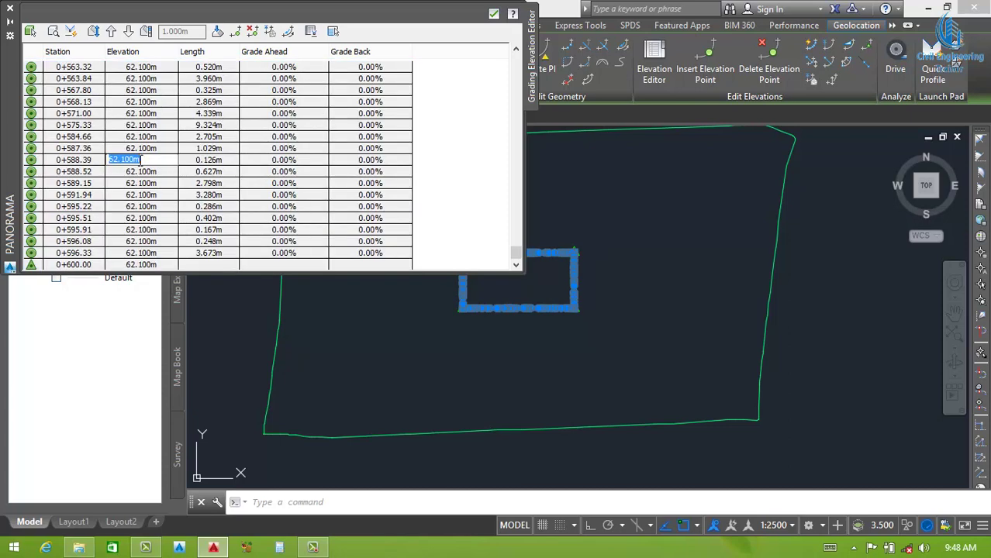
pyautogui.write('61.50')
pyautogui.press('Return')
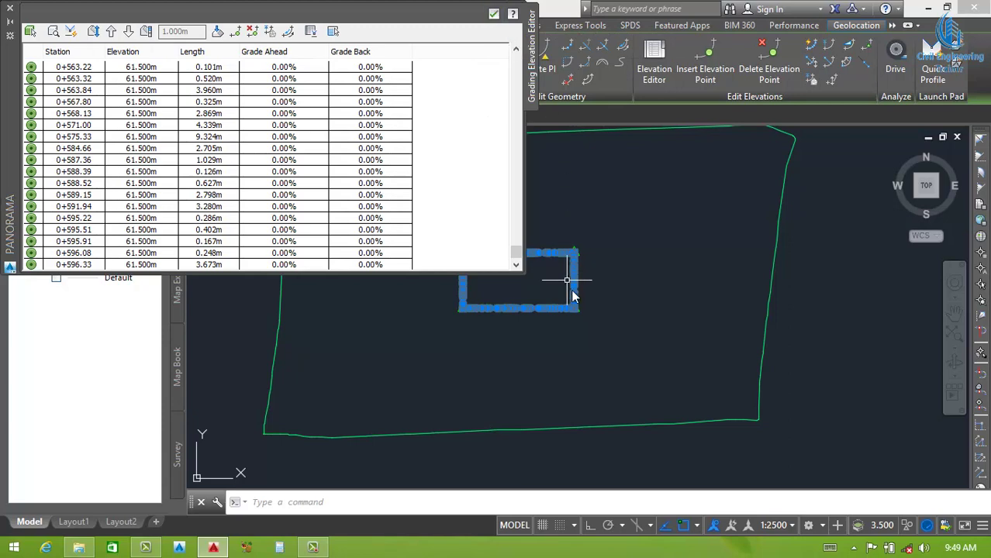
# Step: Close the Elevation Editor, clear the feature line selection, and show the Home tab's Grading command list
pyautogui.click(494, 15)
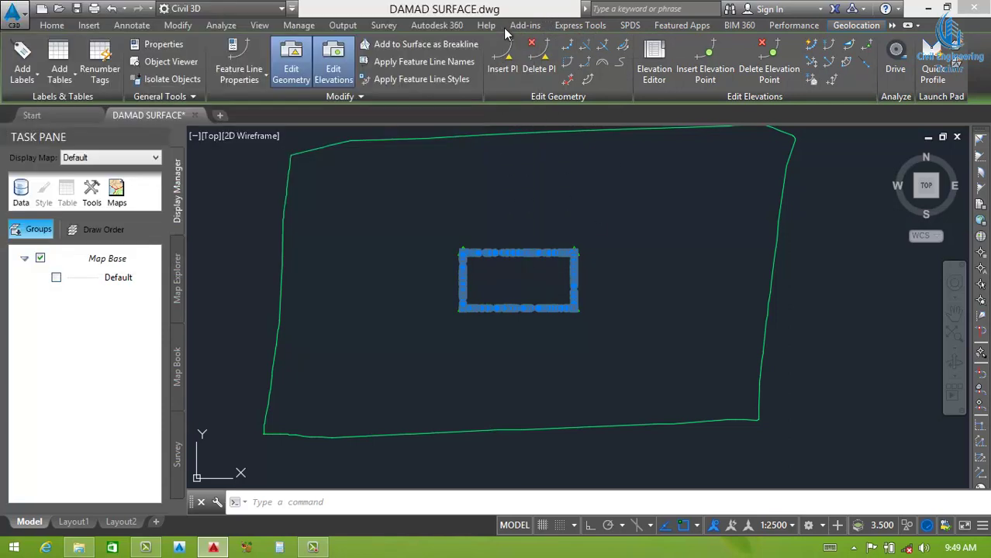
pyautogui.press('Escape')
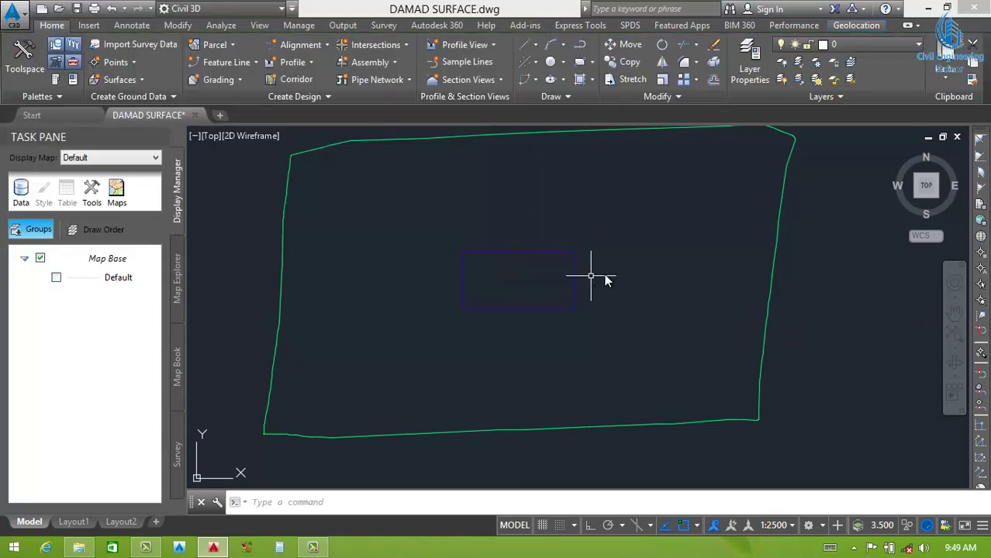
pyautogui.click(623, 282)
pyautogui.click(593, 282)
pyautogui.click(239, 81)
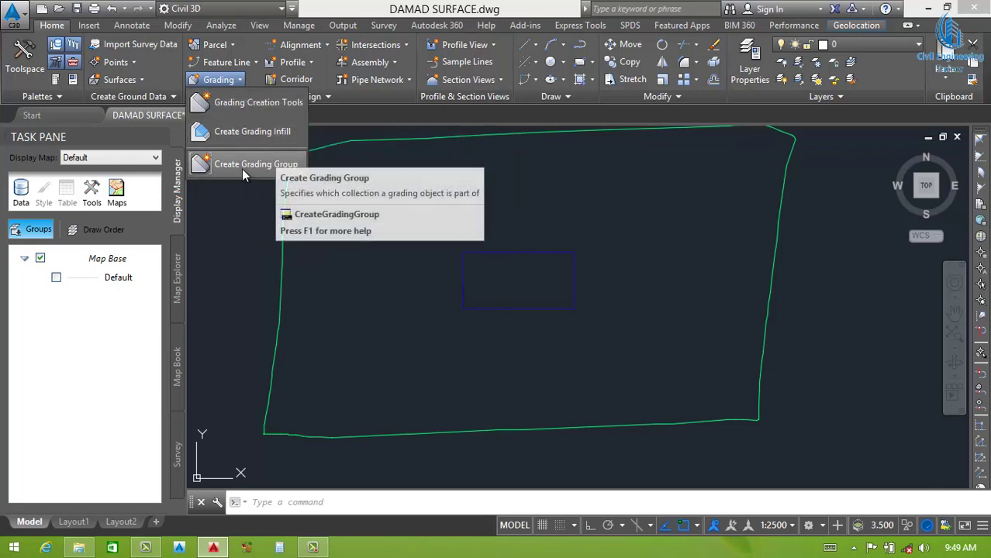
# Step: Bring up the Grading Creation Tools toolbar and expand its grading criteria list
pyautogui.click(254, 104)
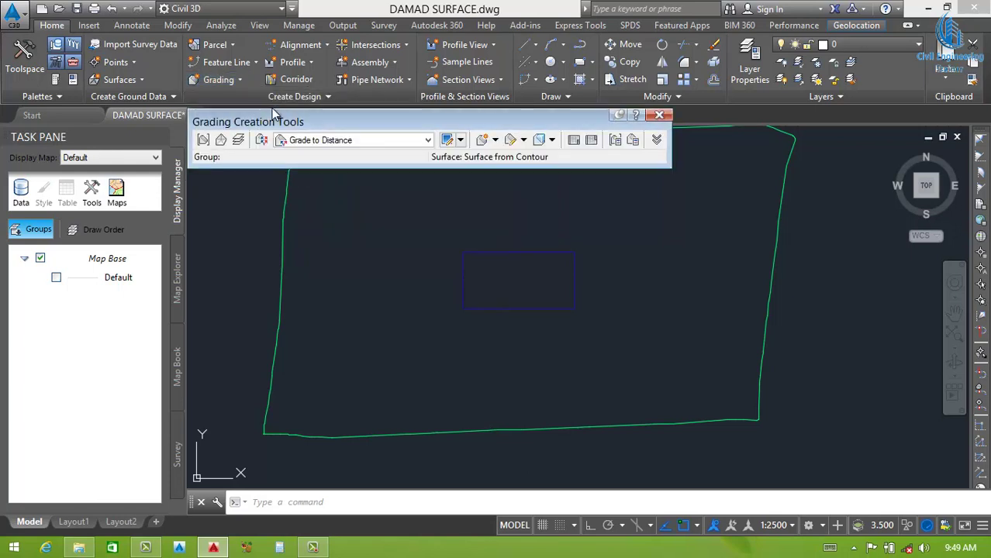
pyautogui.moveTo(314, 114); pyautogui.dragTo(322, 115)
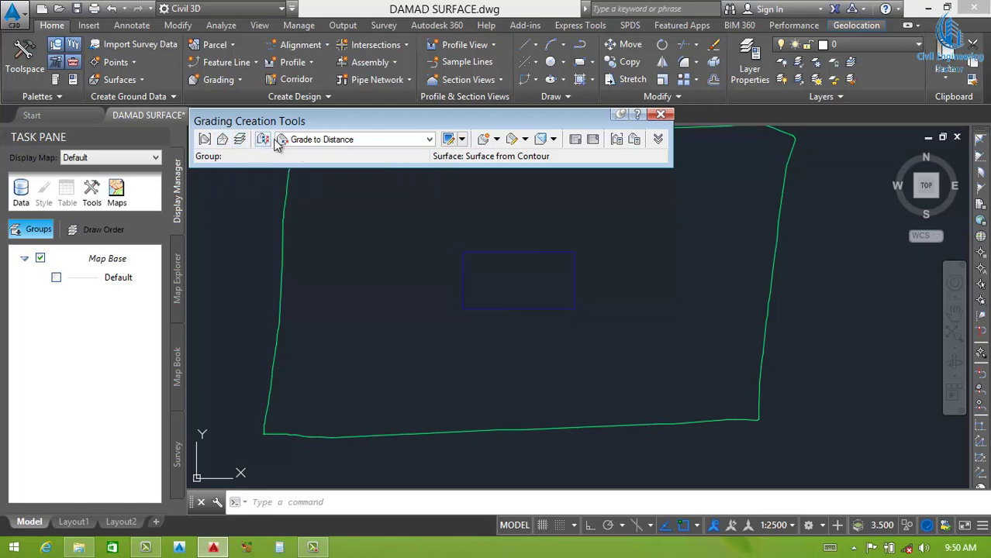
pyautogui.click(428, 140)
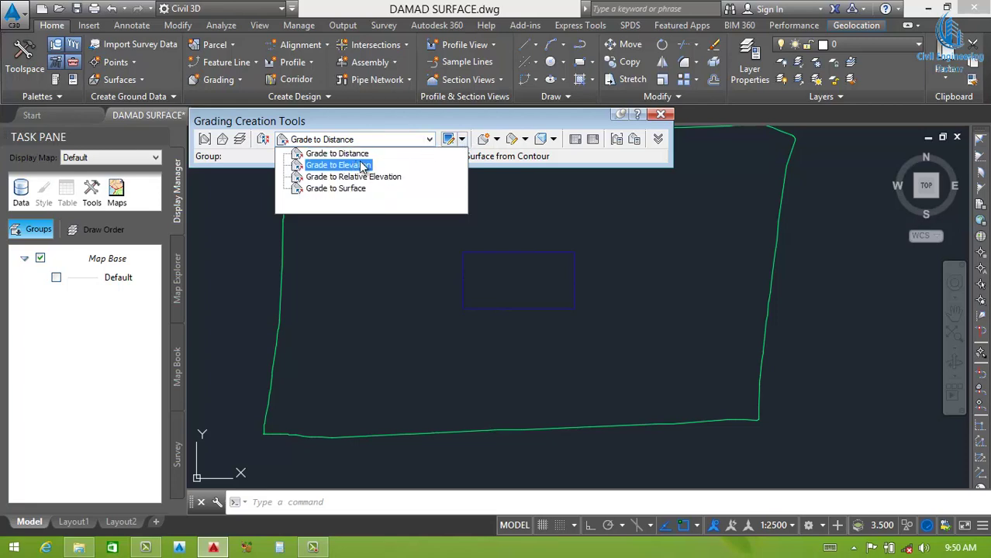
# Step: Choose Grade to Surface as criteria, browse the toolbar dropdowns, and start Set the Grading Group
pyautogui.click(356, 190)
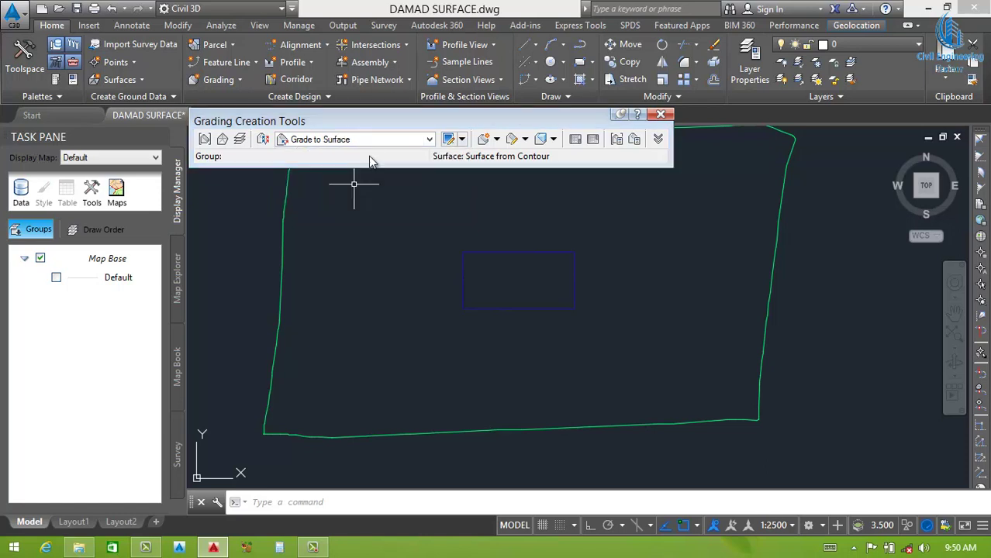
pyautogui.click(497, 138)
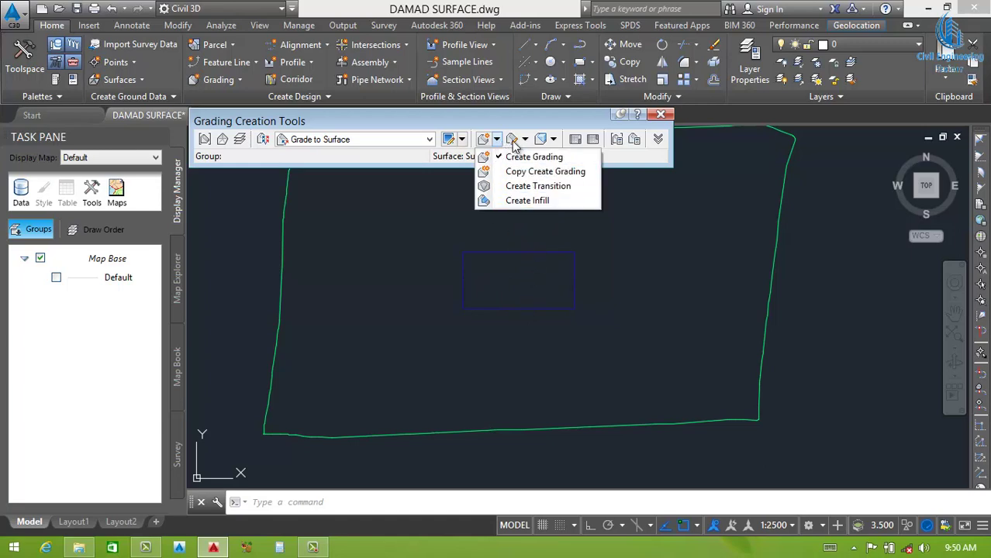
pyautogui.click(525, 141)
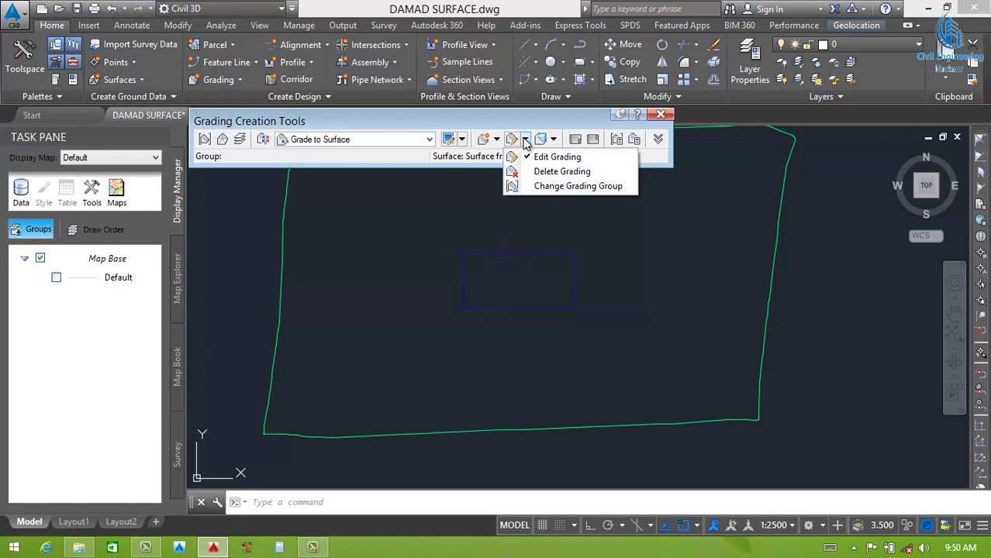
pyautogui.click(553, 140)
pyautogui.click(553, 139)
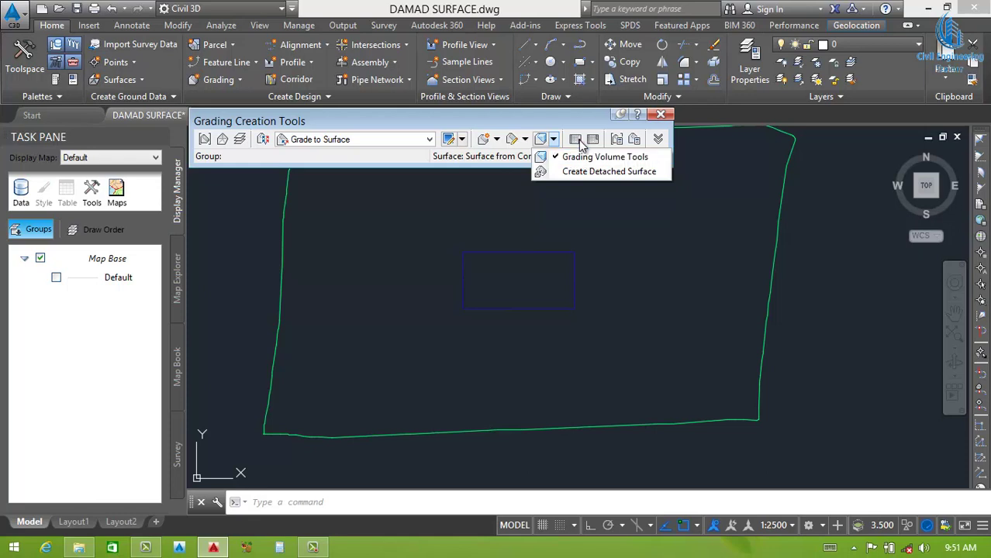
pyautogui.click(578, 141)
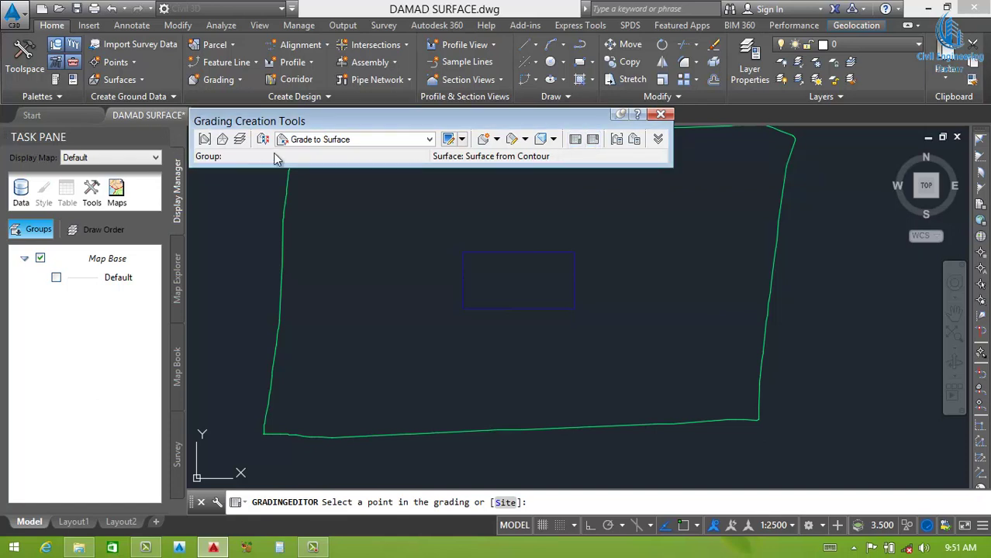
# Step: Choose Plot as the grading site in the Site dialog
pyautogui.click(206, 141)
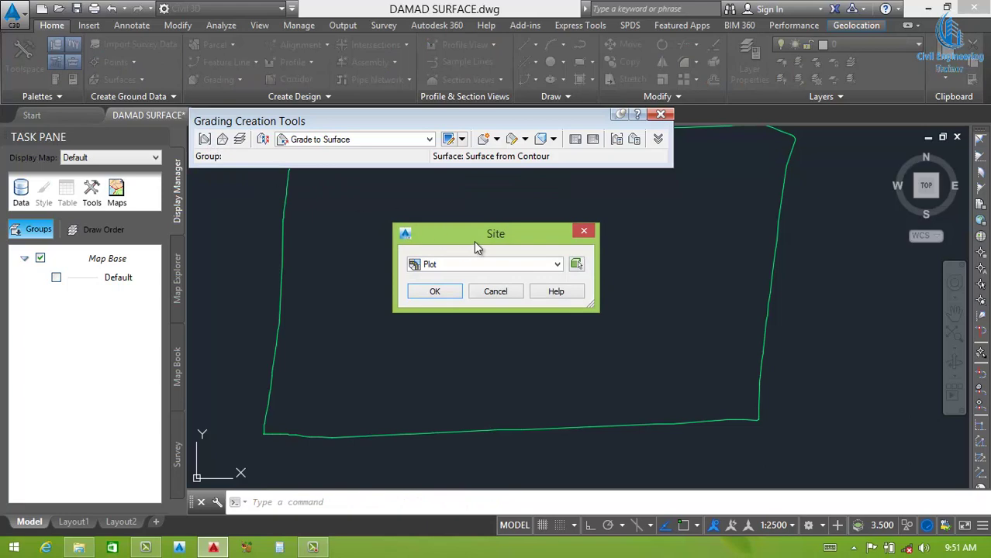
pyautogui.moveTo(474, 232); pyautogui.dragTo(455, 136)
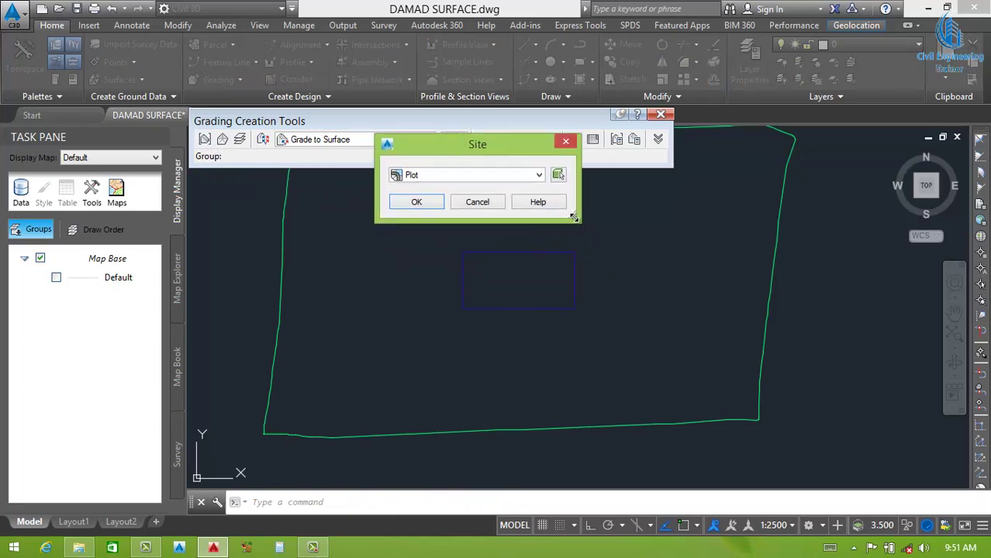
pyautogui.moveTo(573, 217); pyautogui.dragTo(607, 217)
pyautogui.click(570, 176)
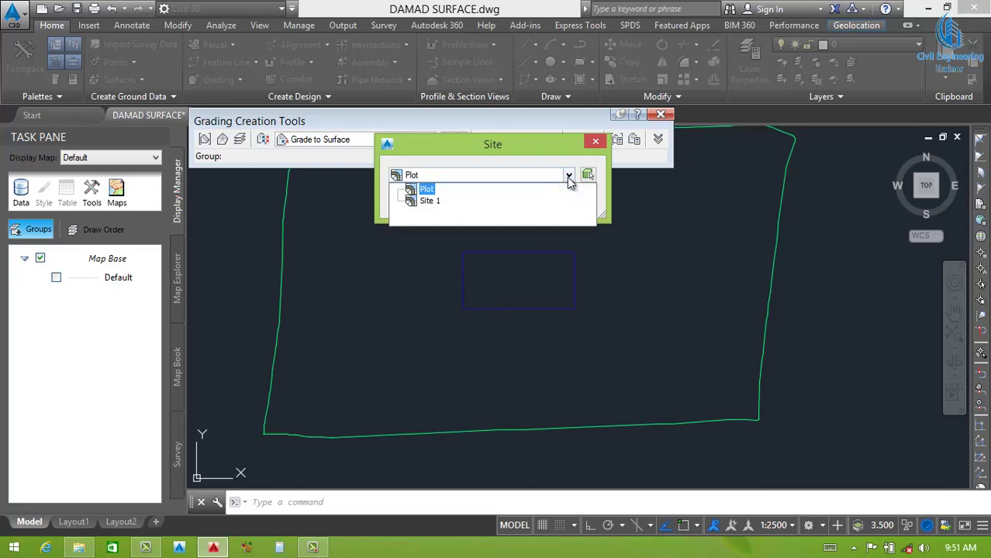
pyautogui.click(429, 189)
# Step: Confirm the Plot site and name the new grading group 'Grading for Plot'
pyautogui.click(447, 201)
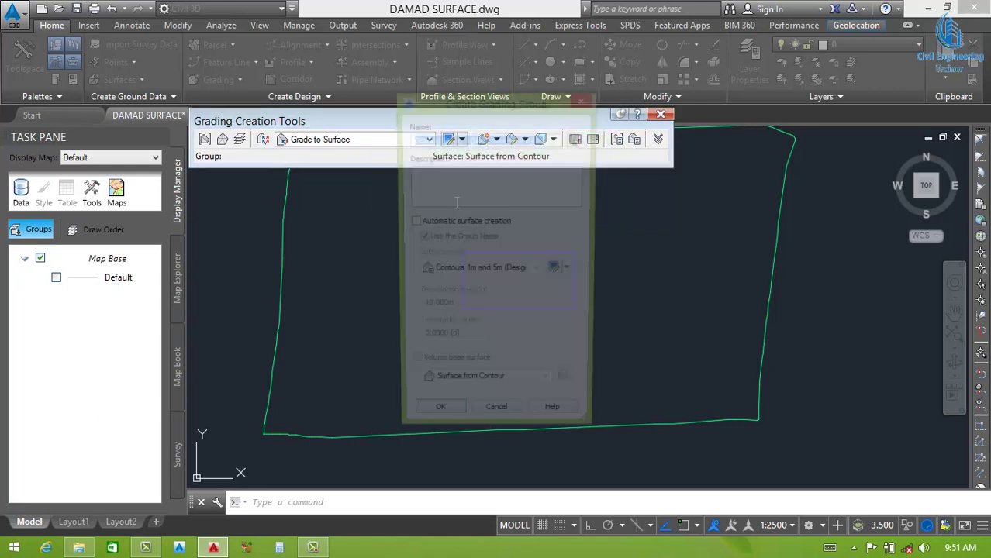
pyautogui.moveTo(504, 99); pyautogui.dragTo(305, 57)
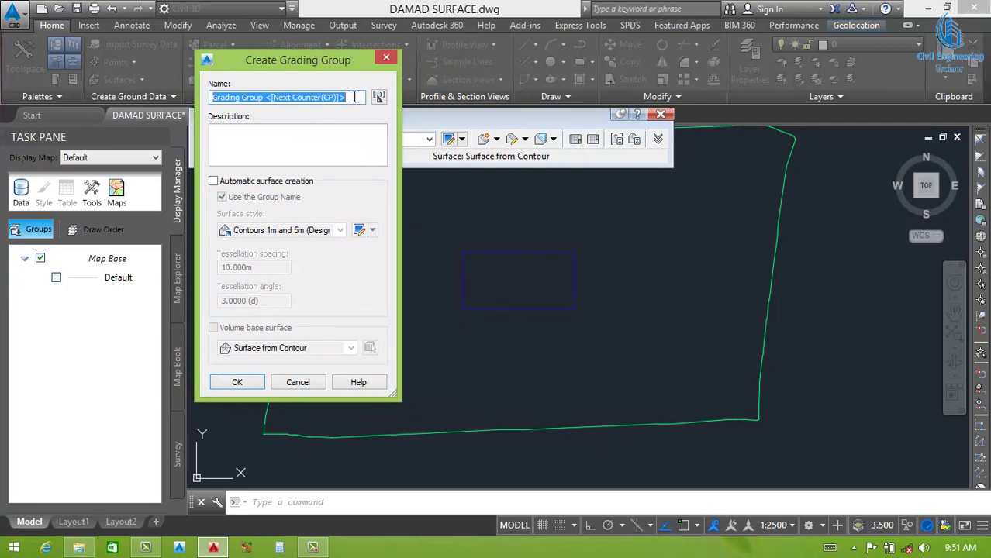
pyautogui.write('G')
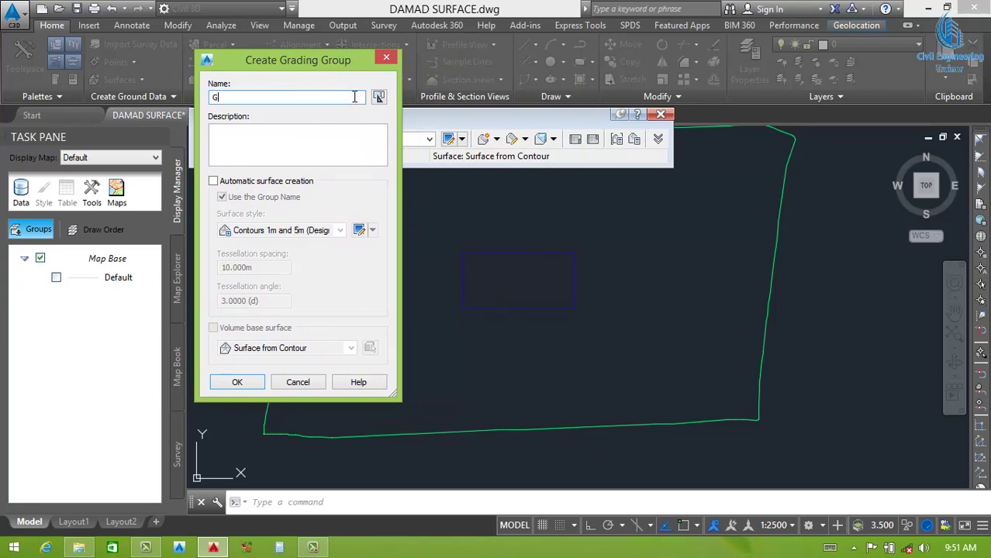
pyautogui.write('rading for Plot')
pyautogui.click(245, 141)
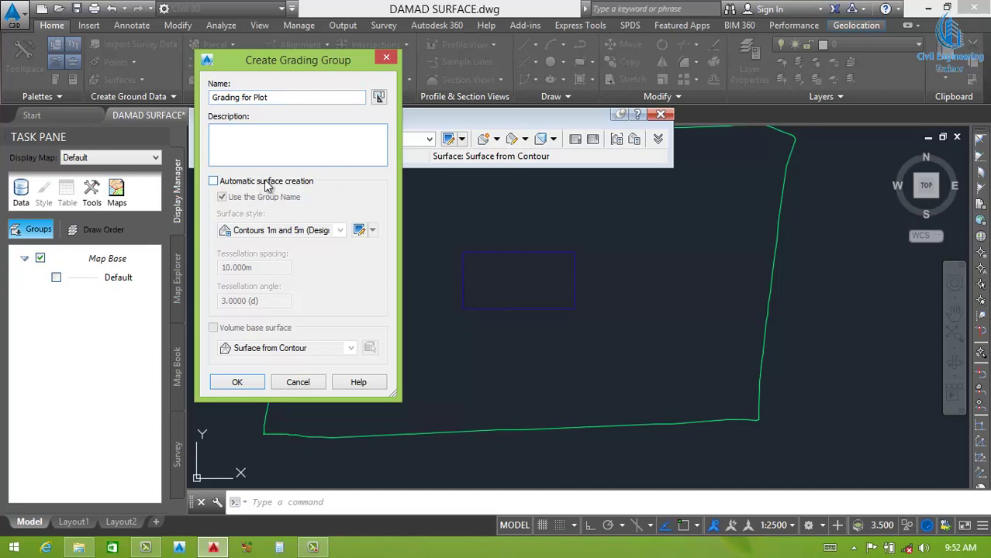
# Step: Enable automatic surface creation with Surface from Contour as volume base, and create the surface
pyautogui.click(214, 182)
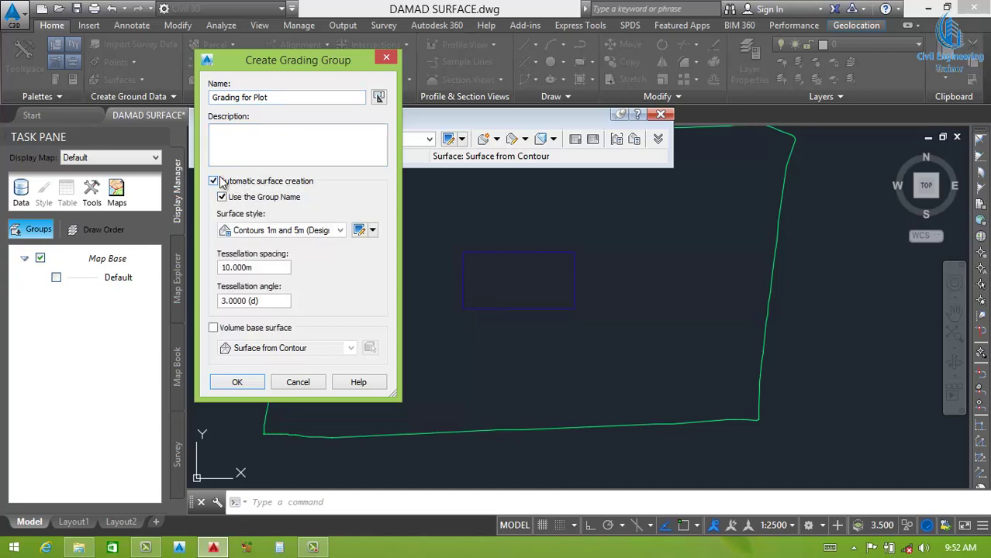
pyautogui.click(214, 329)
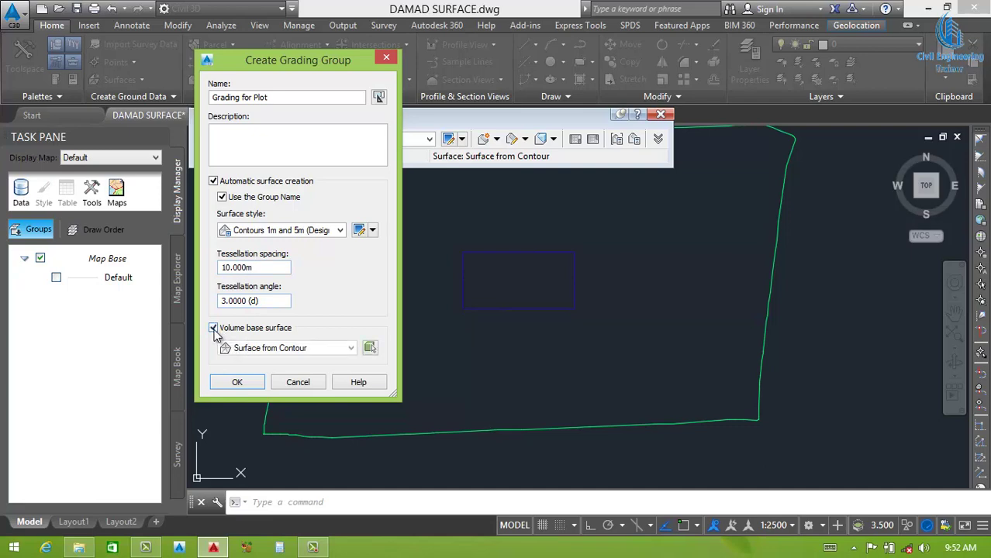
pyautogui.click(337, 349)
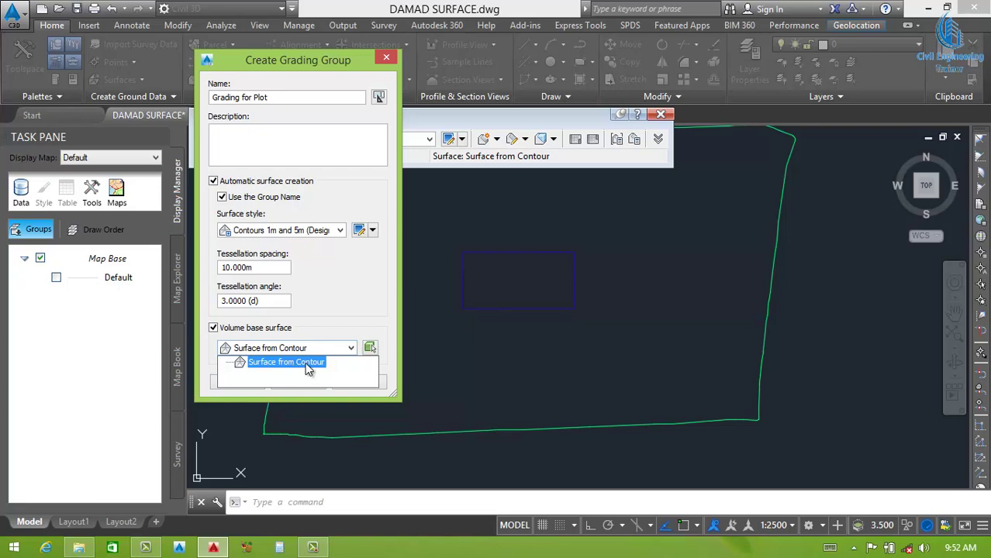
pyautogui.click(307, 364)
pyautogui.click(235, 383)
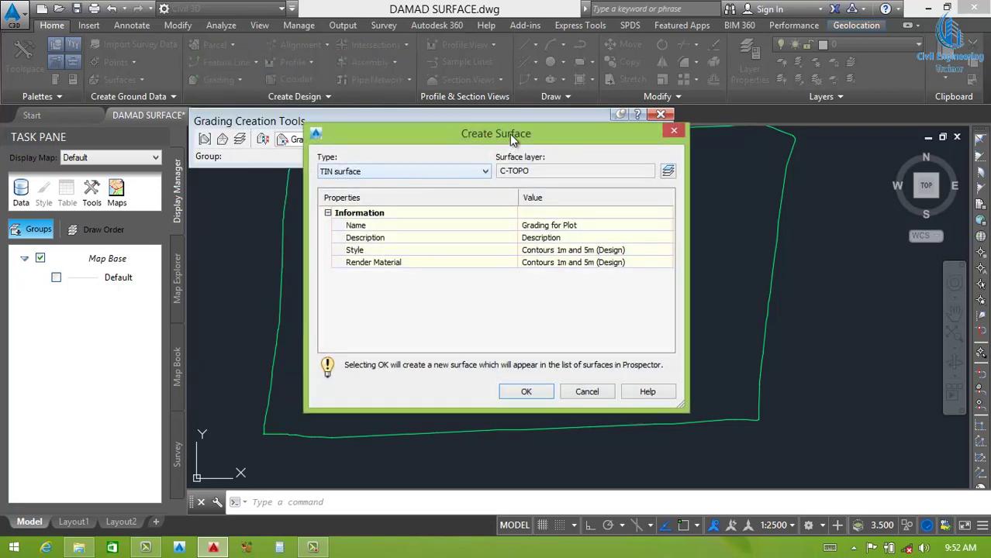
pyautogui.moveTo(510, 134); pyautogui.dragTo(487, 99)
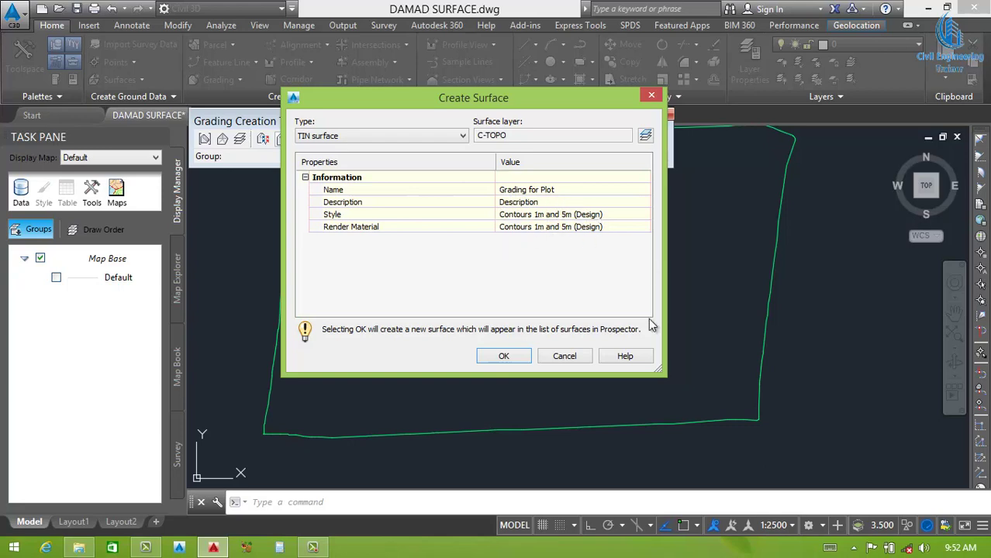
pyautogui.click(502, 359)
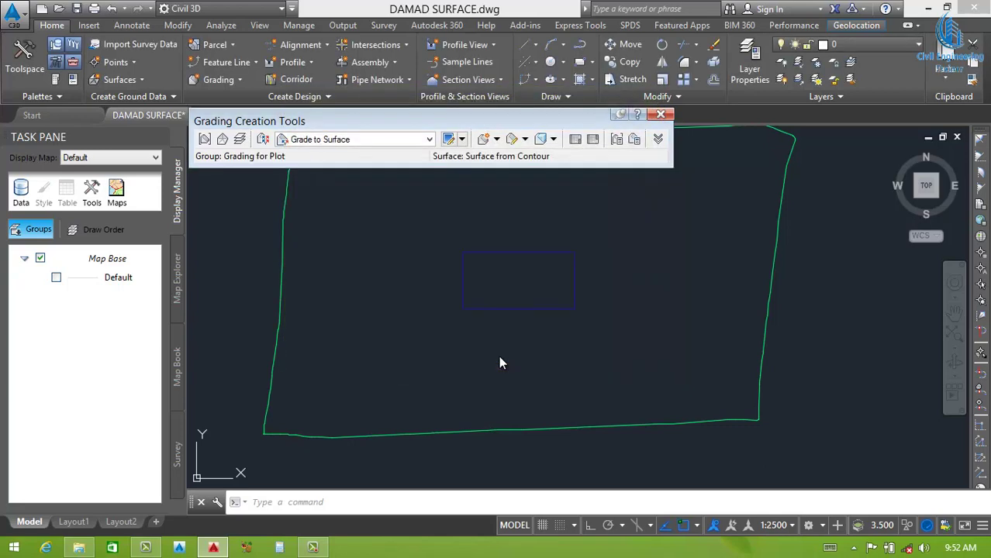
# Step: Set Surface from Contour as the target surface and accept C-TOPO-GRAD as the grading layer
pyautogui.click(224, 143)
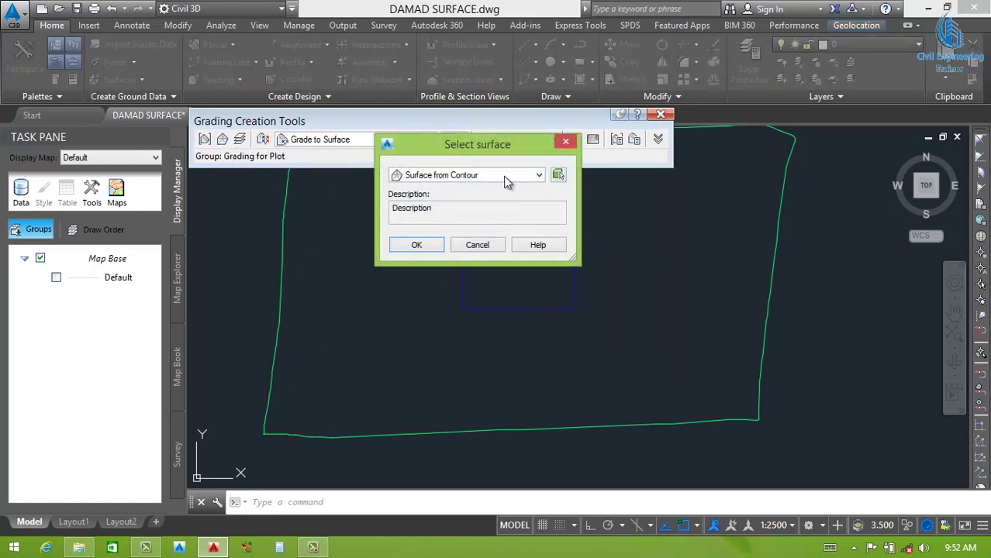
pyautogui.click(510, 177)
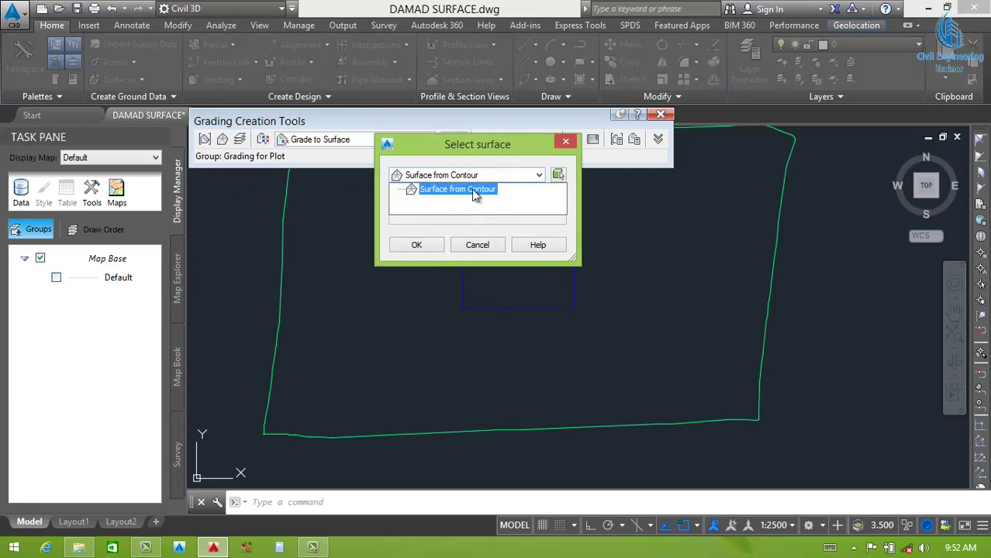
pyautogui.click(471, 192)
pyautogui.click(428, 246)
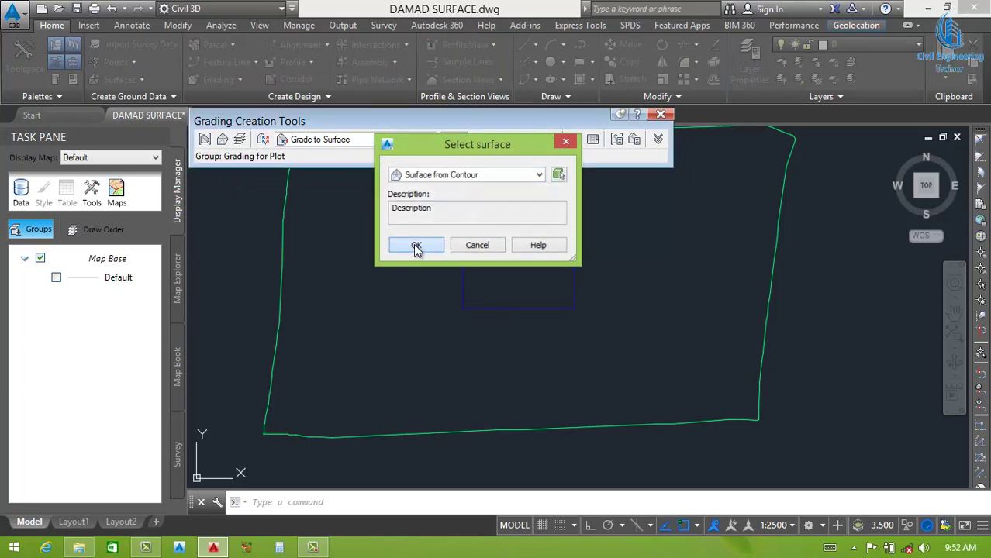
pyautogui.click(242, 141)
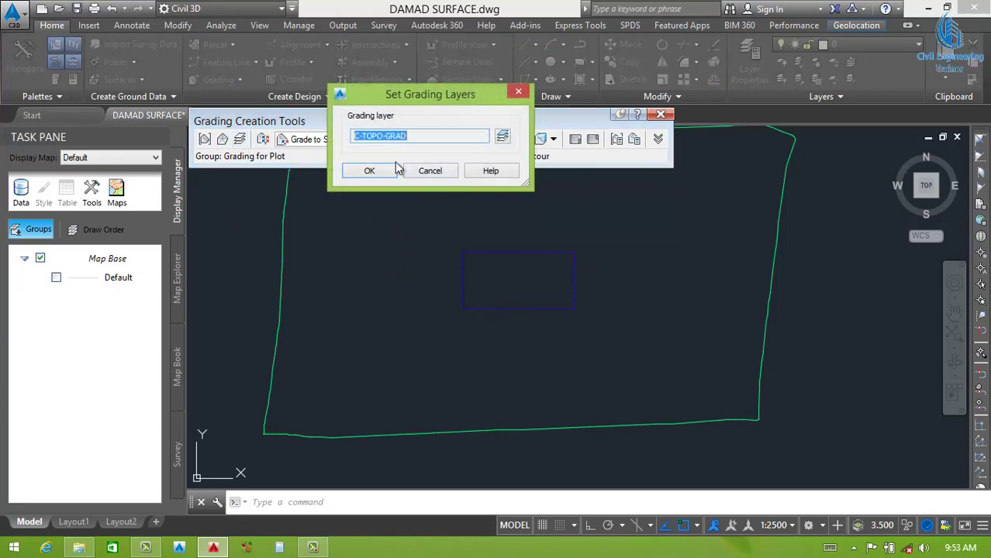
pyautogui.click(377, 172)
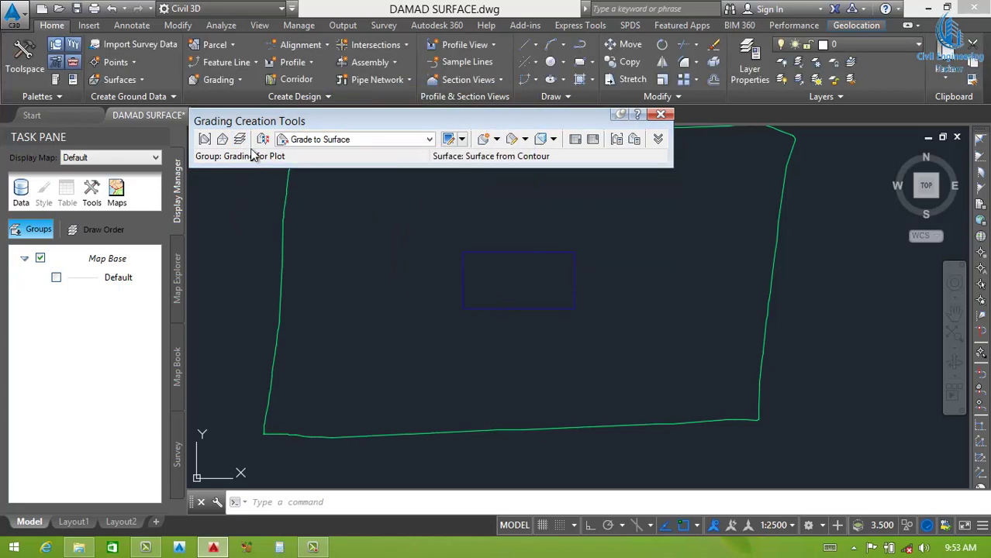
# Step: Switch the criteria to Grade to Distance and set its Target to Surface
pyautogui.click(429, 139)
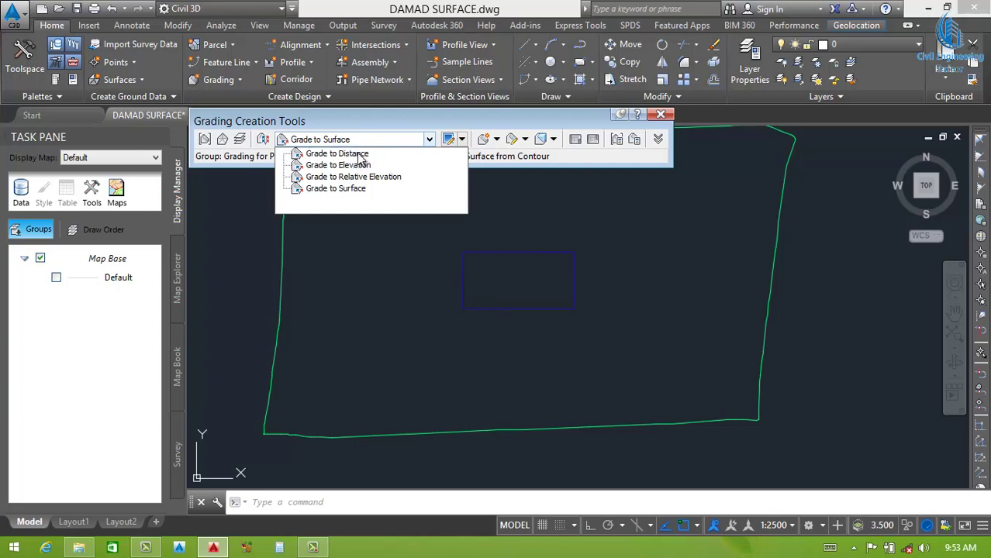
pyautogui.click(359, 154)
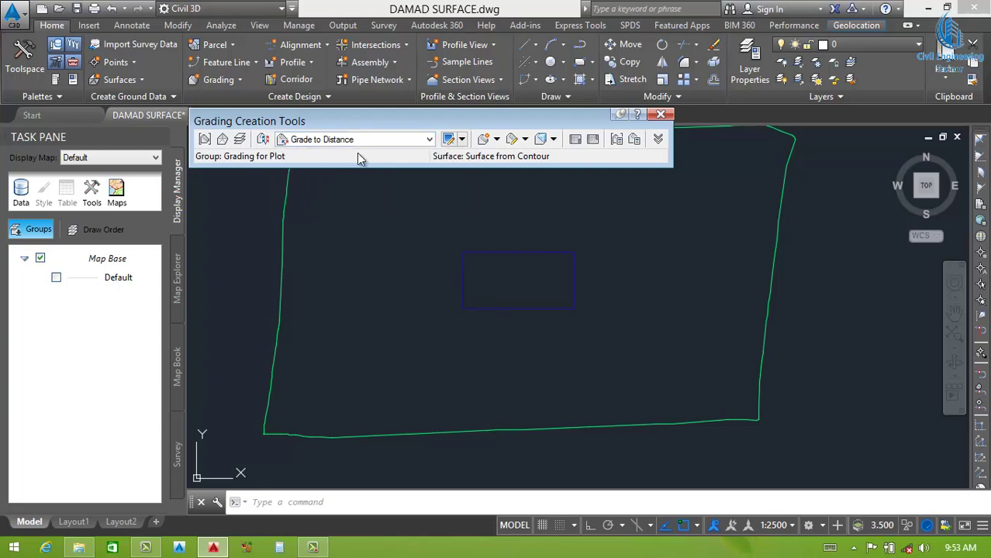
pyautogui.click(449, 139)
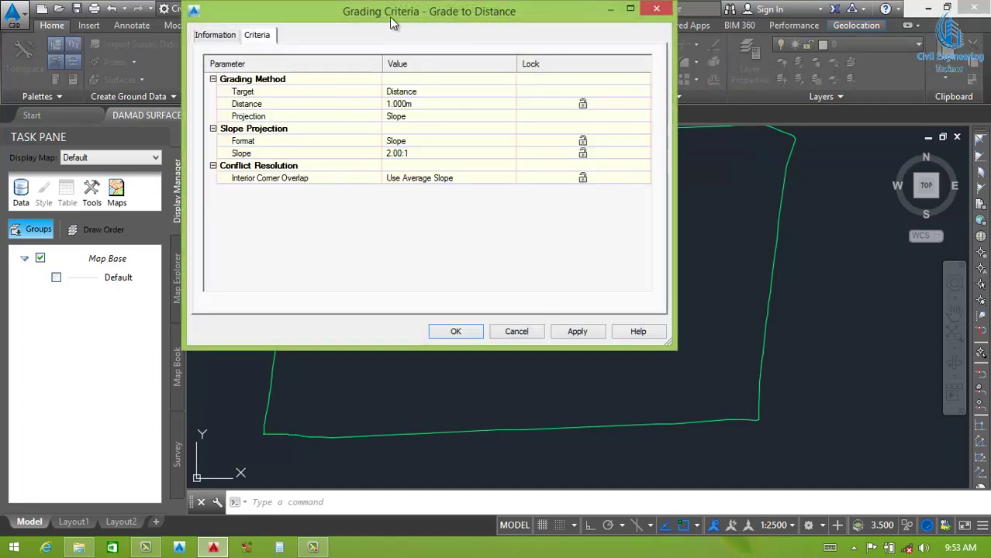
pyautogui.moveTo(407, 19); pyautogui.dragTo(409, 55)
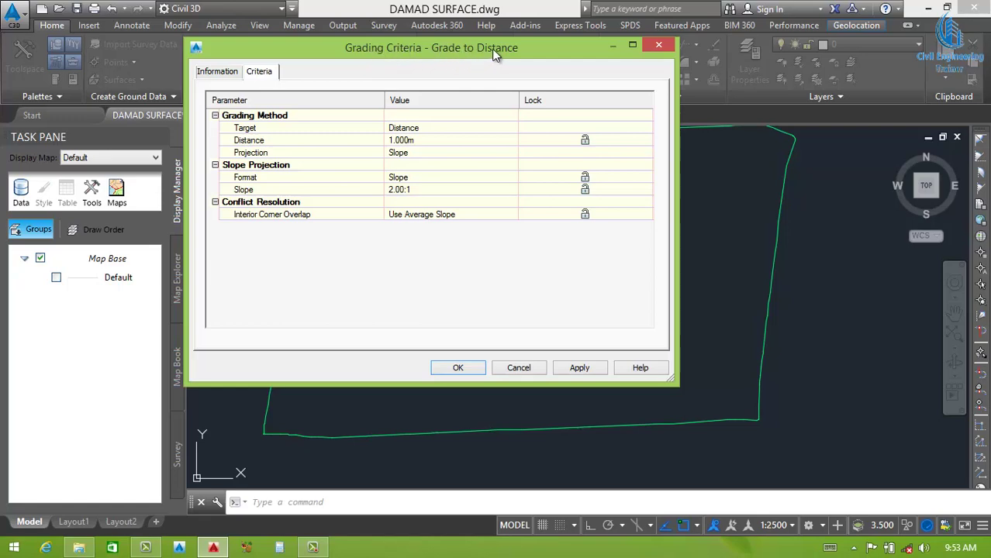
pyautogui.click(448, 128)
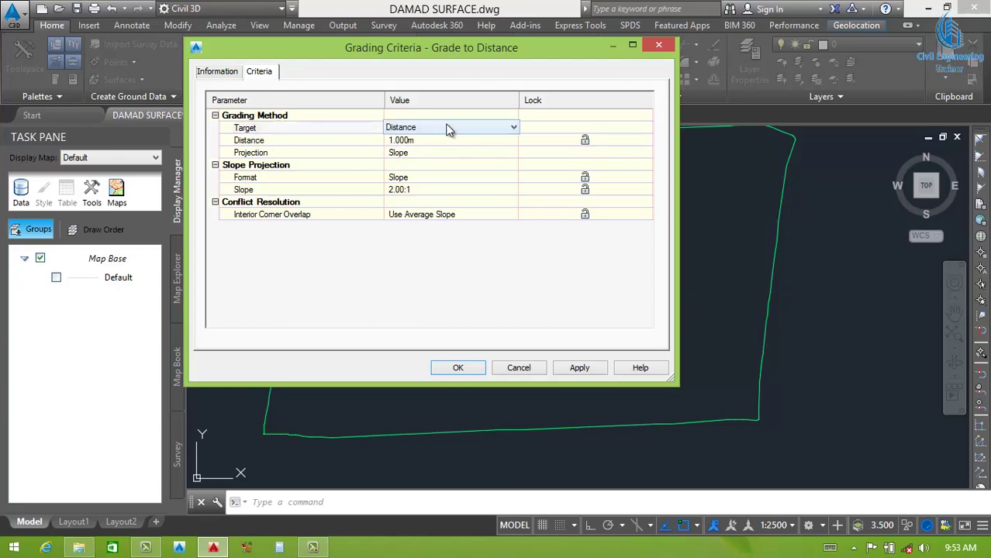
pyautogui.click(447, 128)
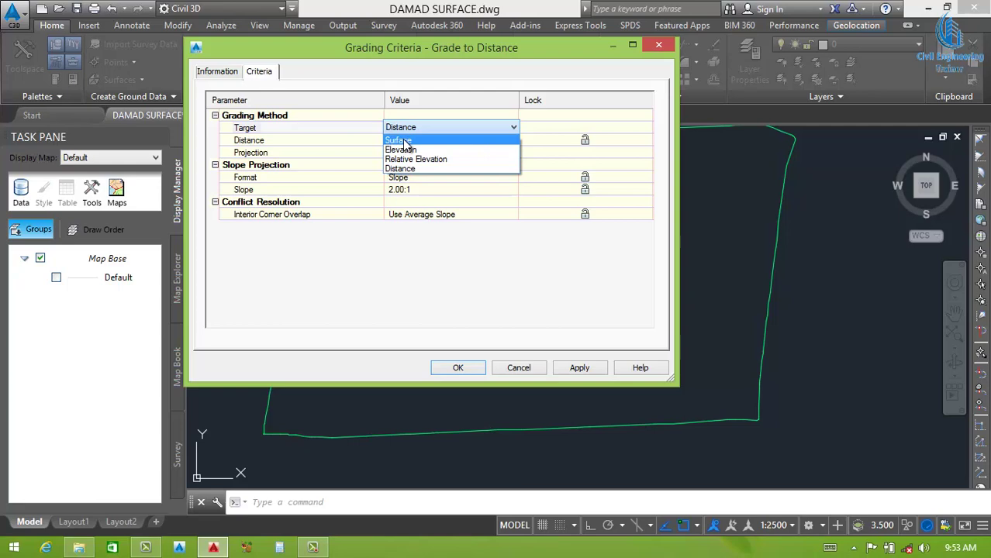
pyautogui.click(404, 142)
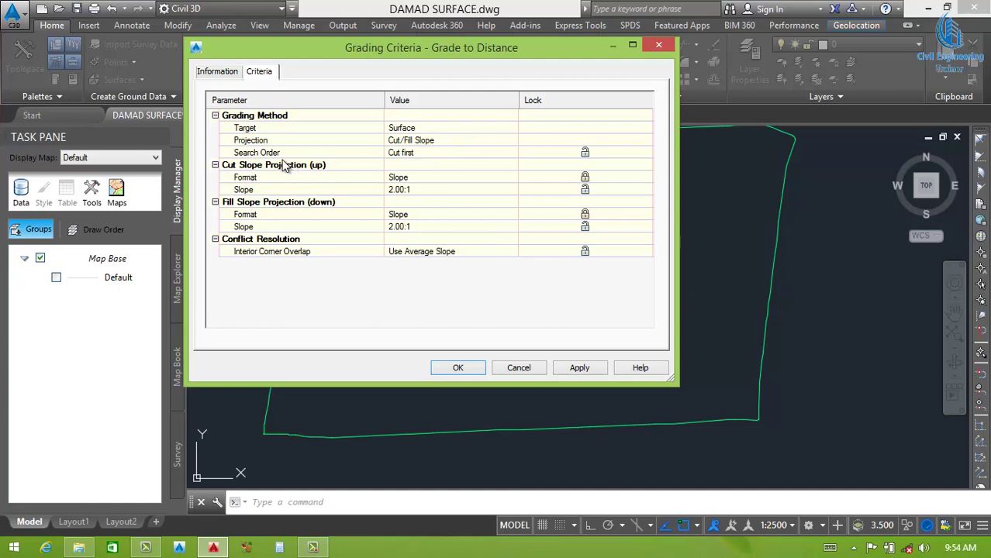
# Step: Keep Cut first search order with 2.00:1 cut and fill slopes, and apply the criteria
pyautogui.click(425, 155)
pyautogui.click(425, 155)
pyautogui.click(417, 163)
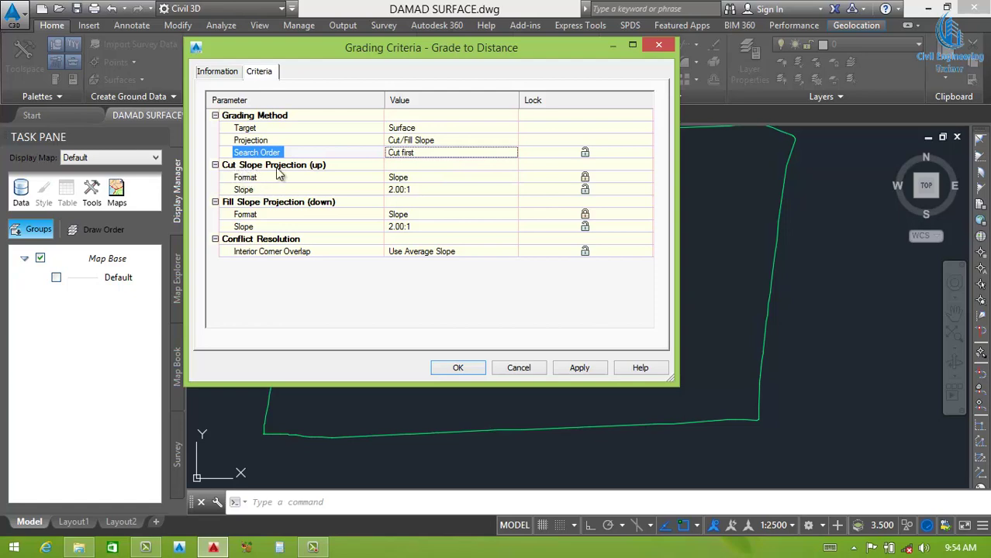
pyautogui.click(438, 177)
pyautogui.click(438, 176)
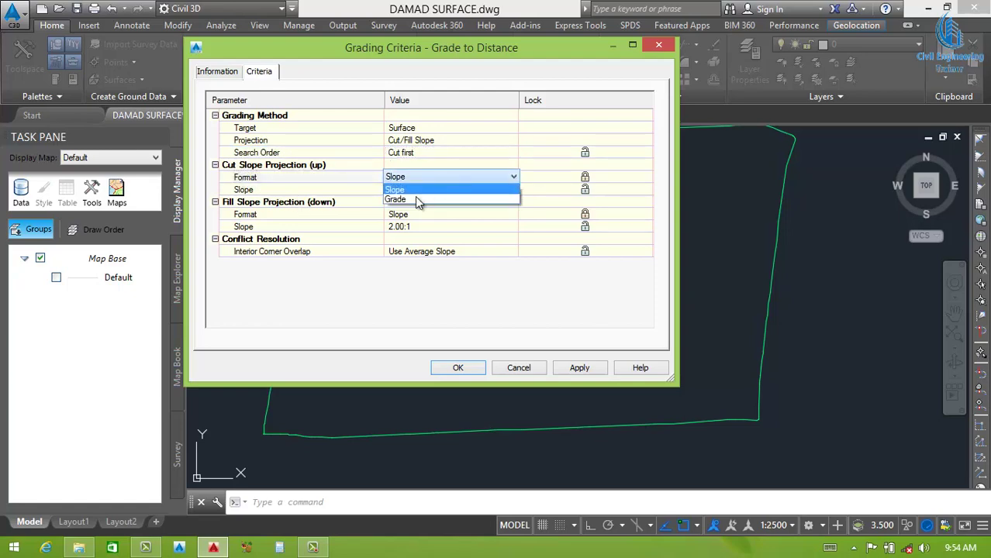
pyautogui.click(419, 191)
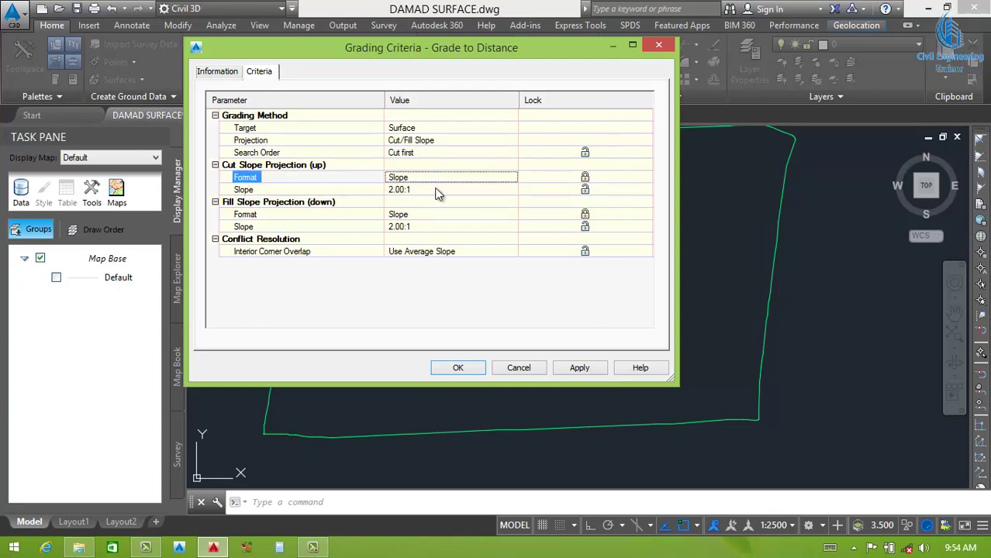
pyautogui.click(437, 190)
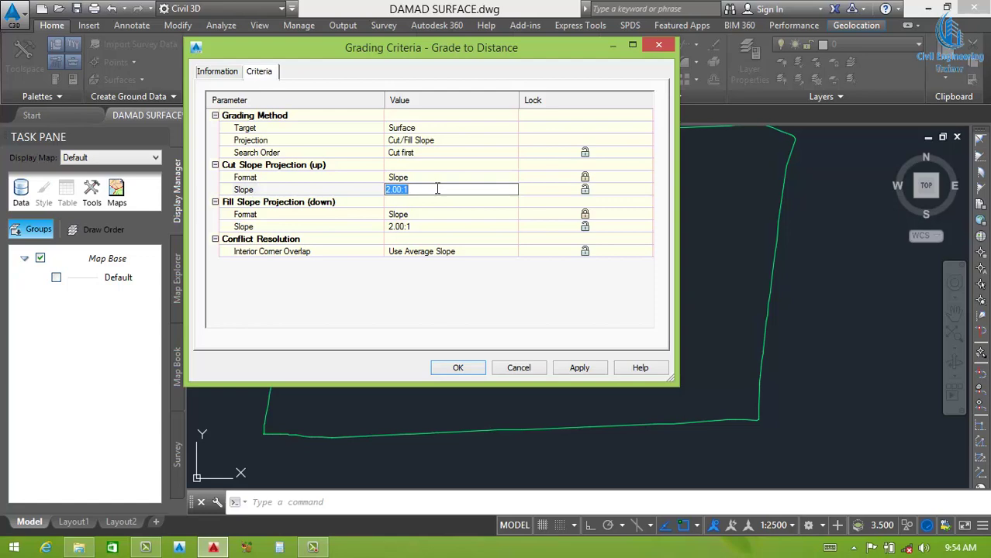
pyautogui.write('3')
pyautogui.write('2')
pyautogui.click(407, 228)
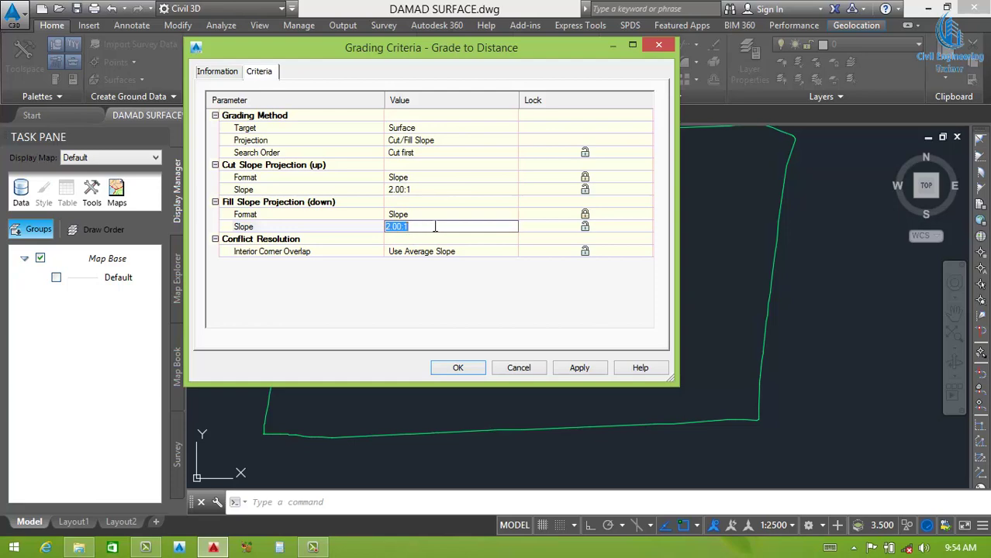
pyautogui.click(576, 365)
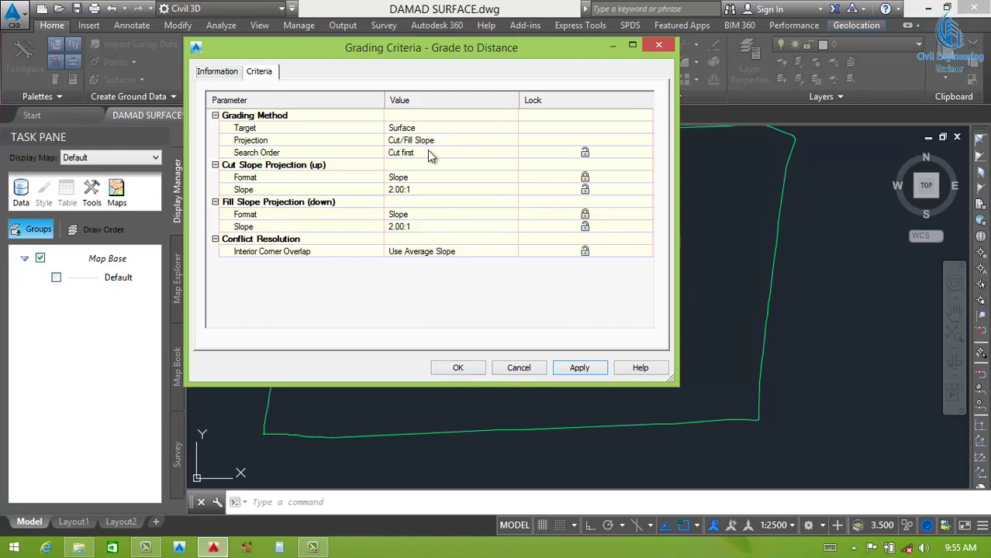
pyautogui.click(459, 369)
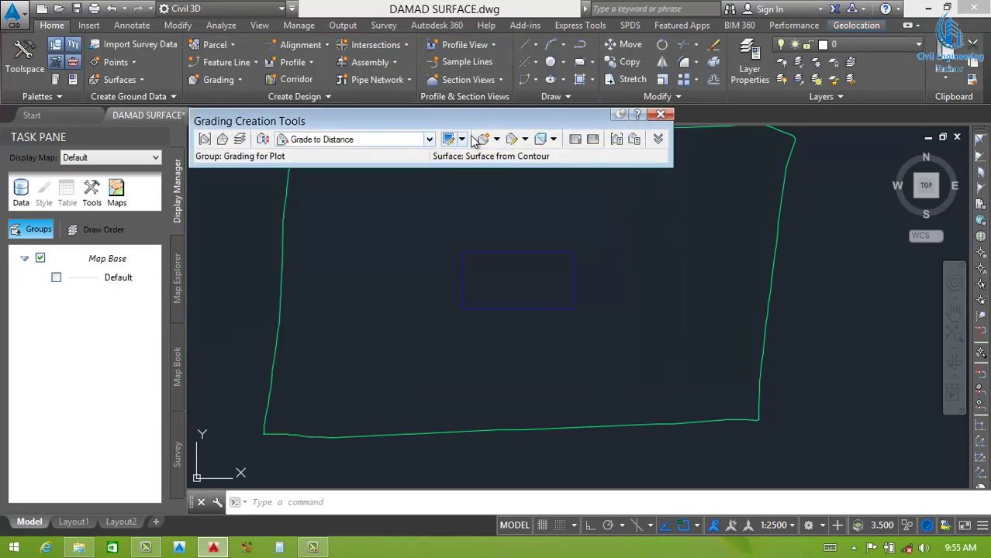
# Step: Start a grading from the pool rectangle feature line, skipping weeding, graded toward the outside
pyautogui.click(497, 140)
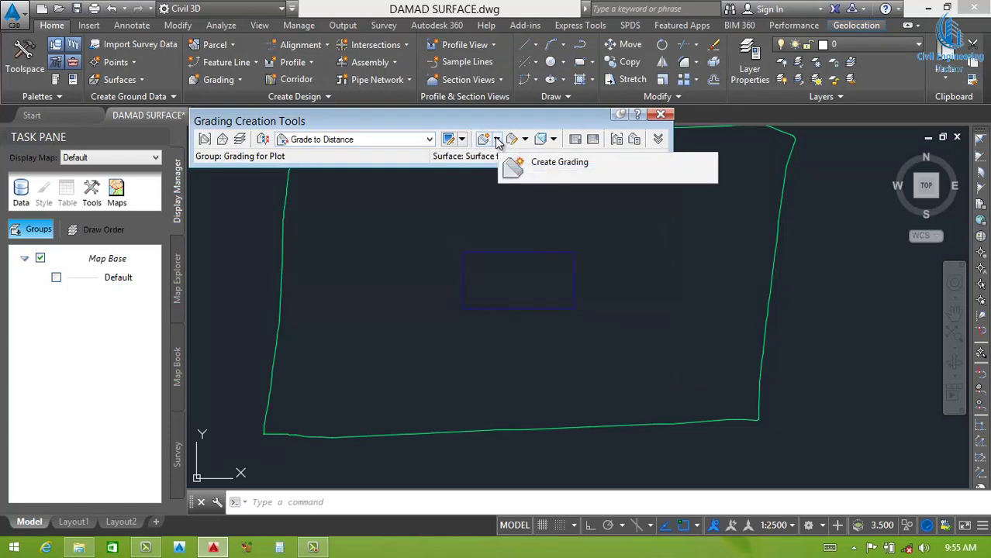
pyautogui.click(497, 140)
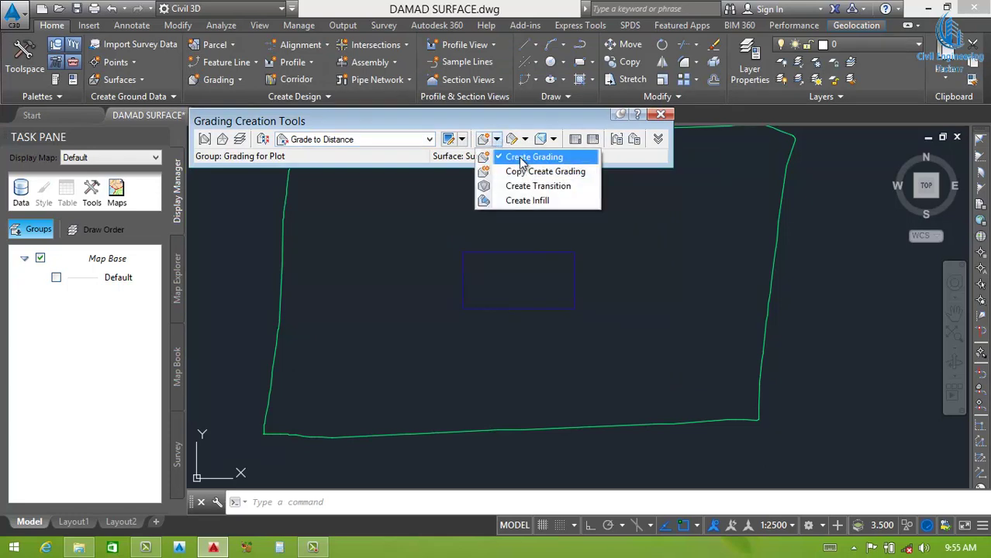
pyautogui.click(521, 159)
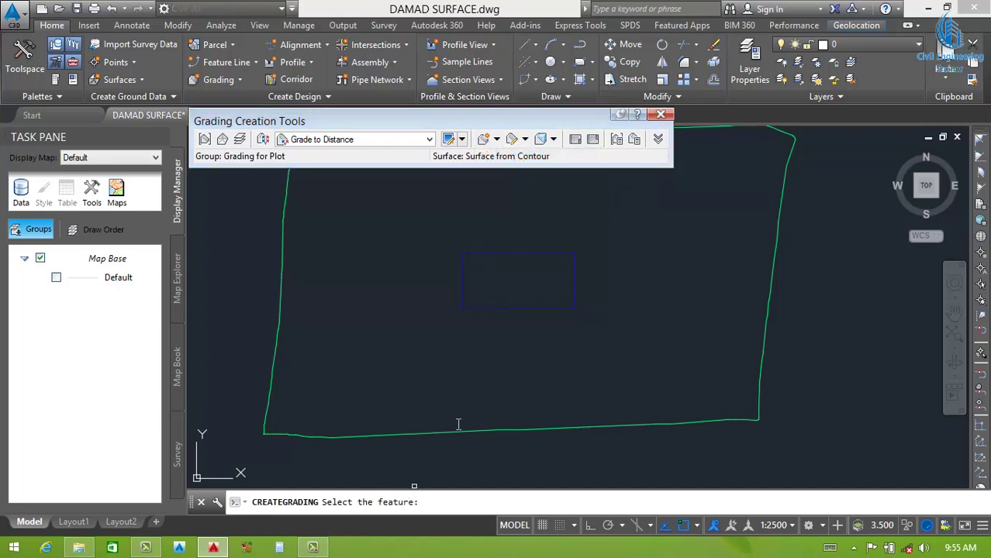
pyautogui.click(524, 253)
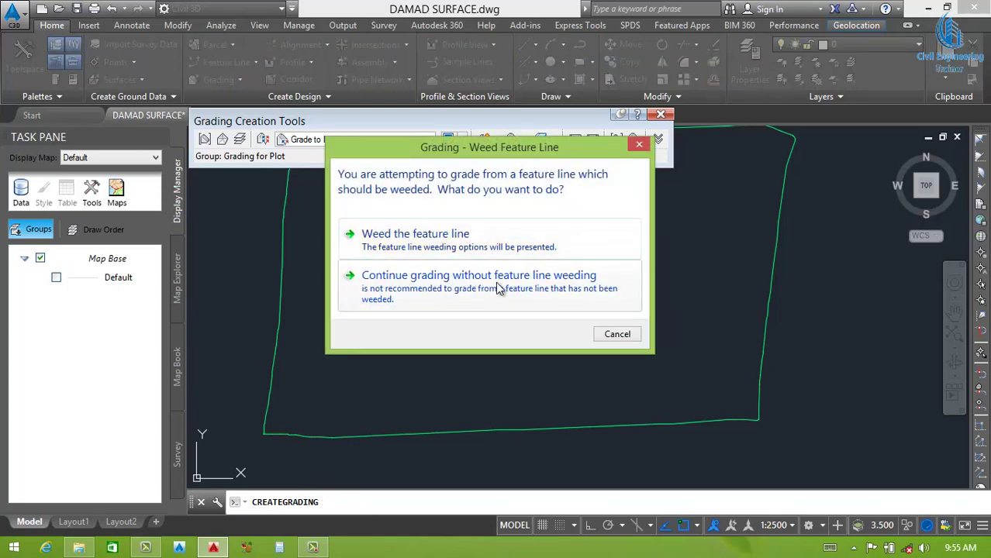
pyautogui.click(429, 284)
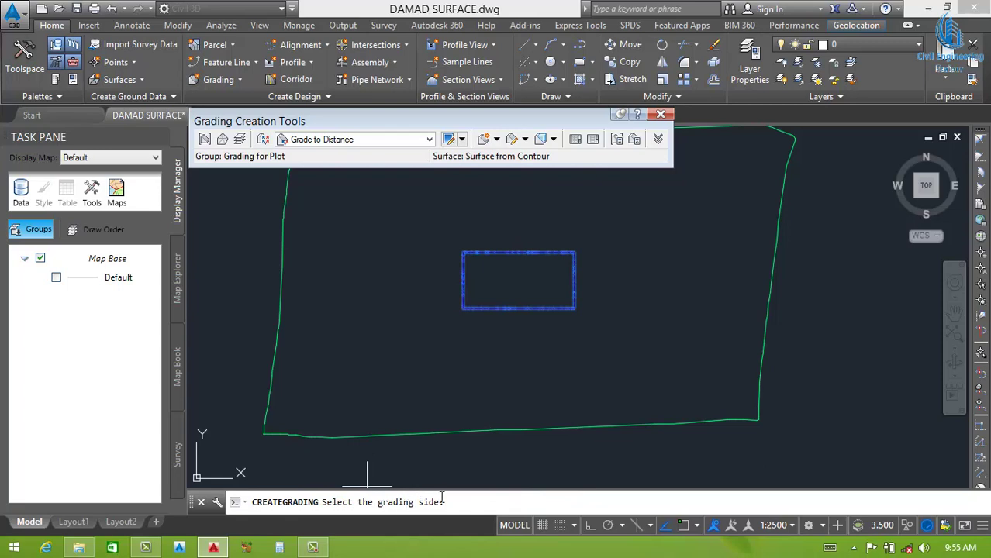
pyautogui.click(523, 228)
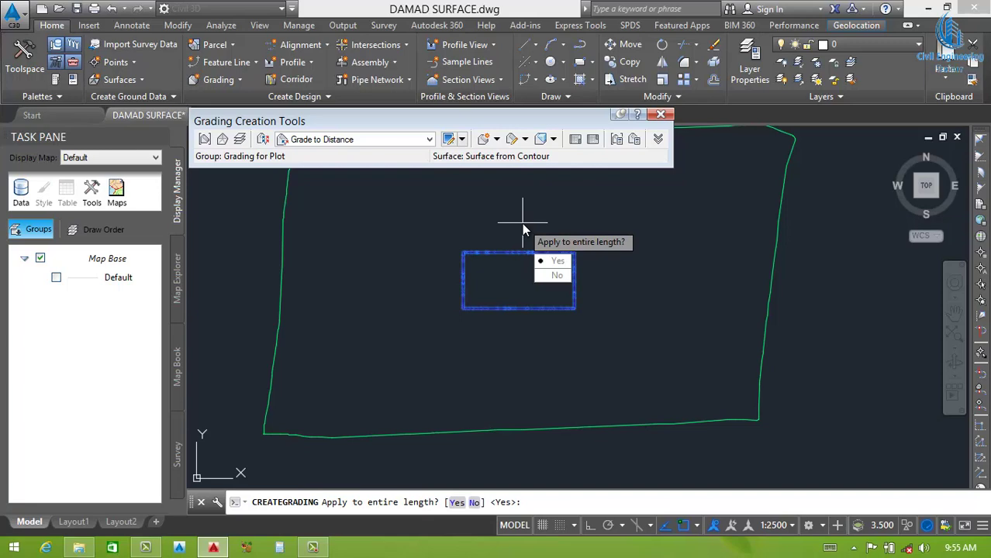
# Step: Apply the grading to the entire length with the default 2.00:1 cut and fill slopes, then finish
pyautogui.press('Return')
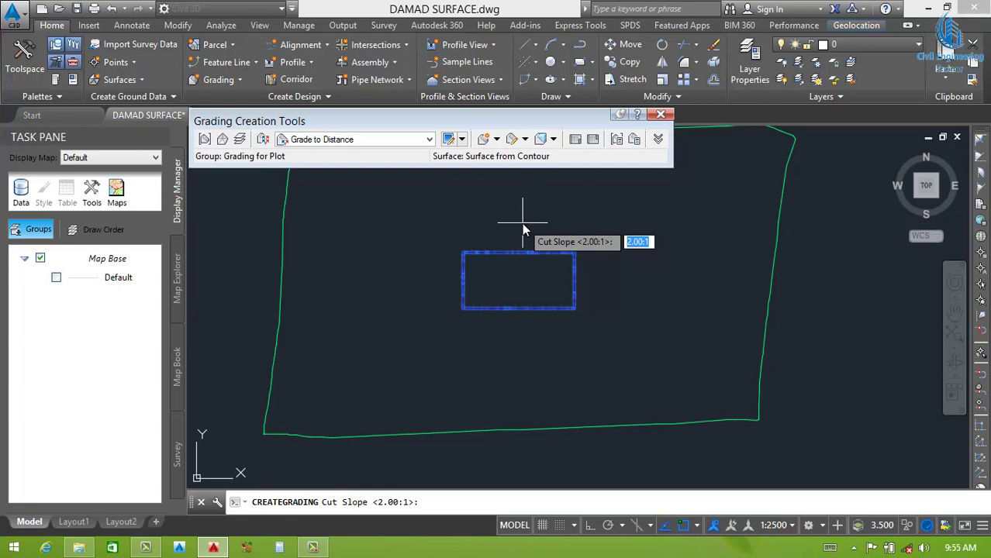
pyautogui.press('Return')
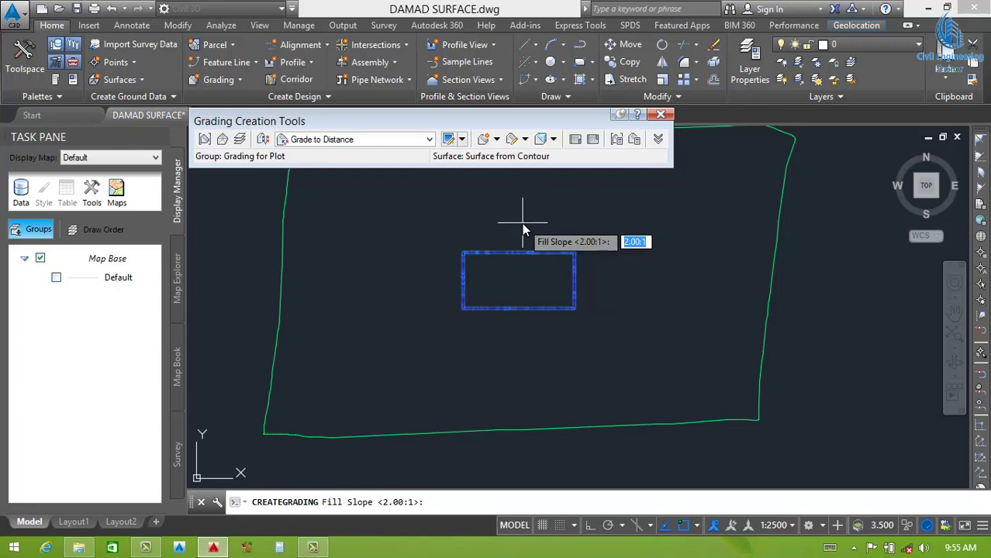
pyautogui.press('Return')
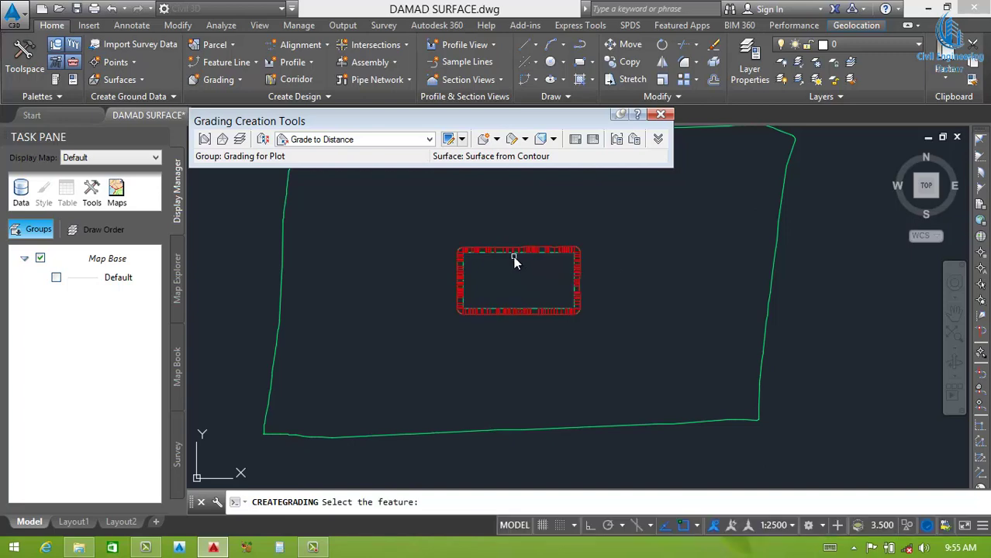
pyautogui.scroll(5, 511, 264)
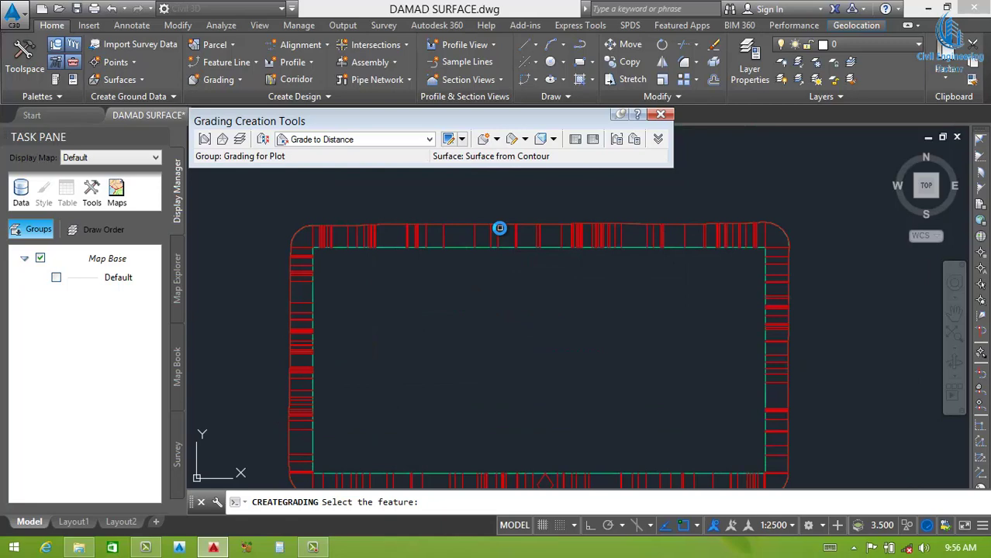
pyautogui.scroll(-2, 499, 228)
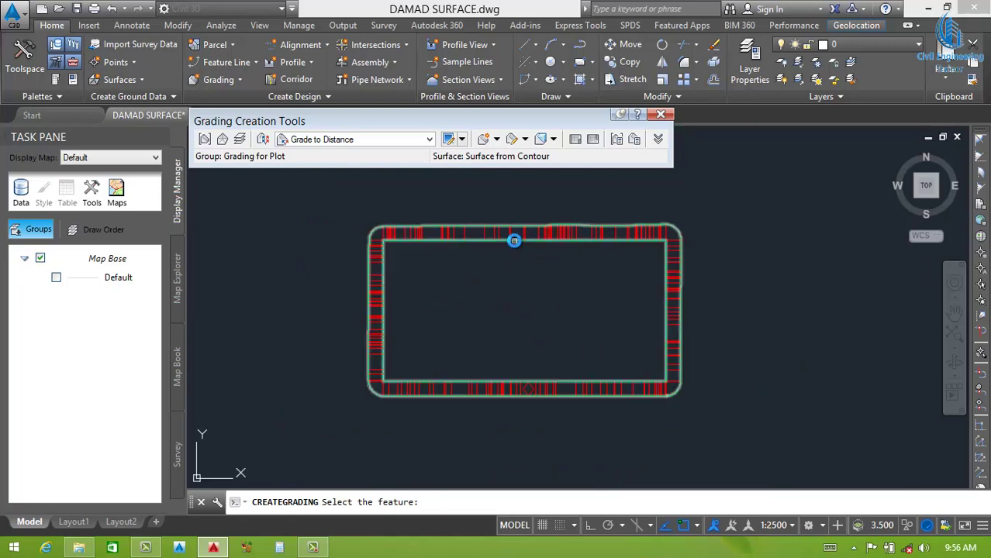
pyautogui.scroll(2, 513, 239)
pyautogui.press('Escape')
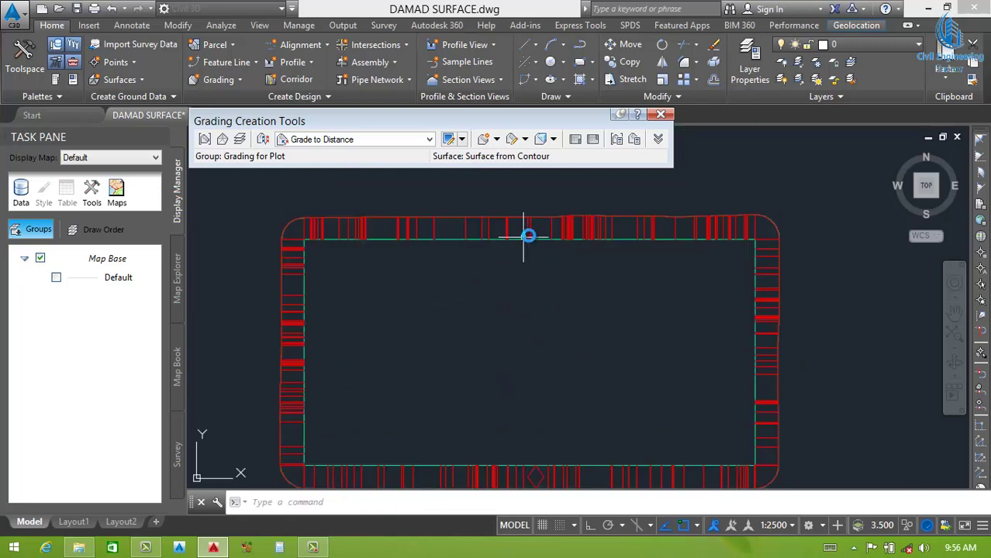
pyautogui.click(579, 205)
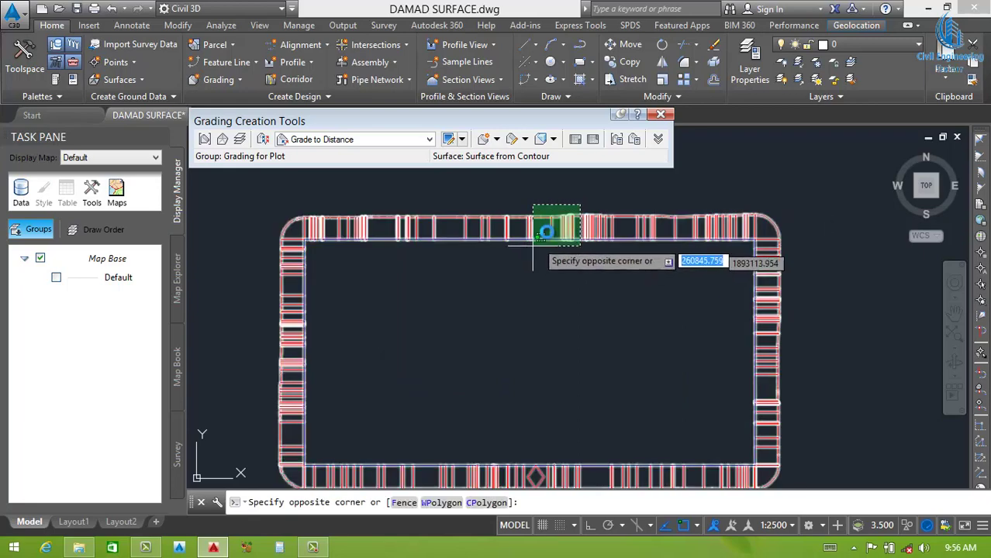
pyautogui.click(483, 268)
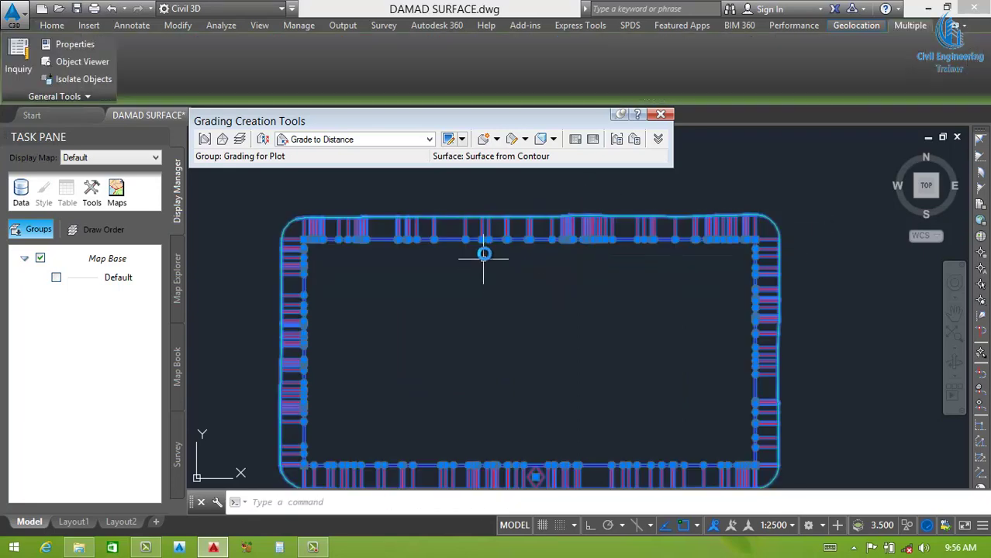
pyautogui.rightClick(500, 234)
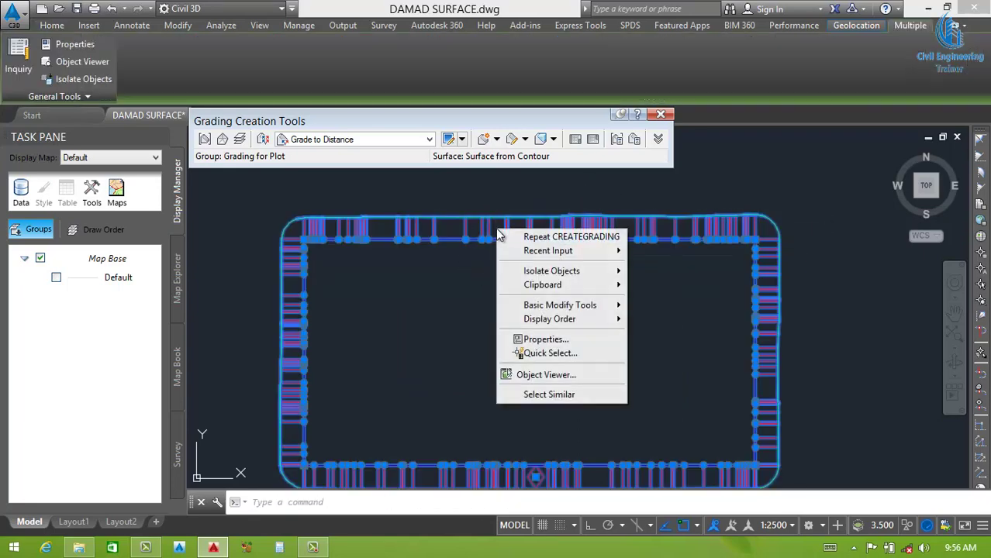
pyautogui.click(555, 377)
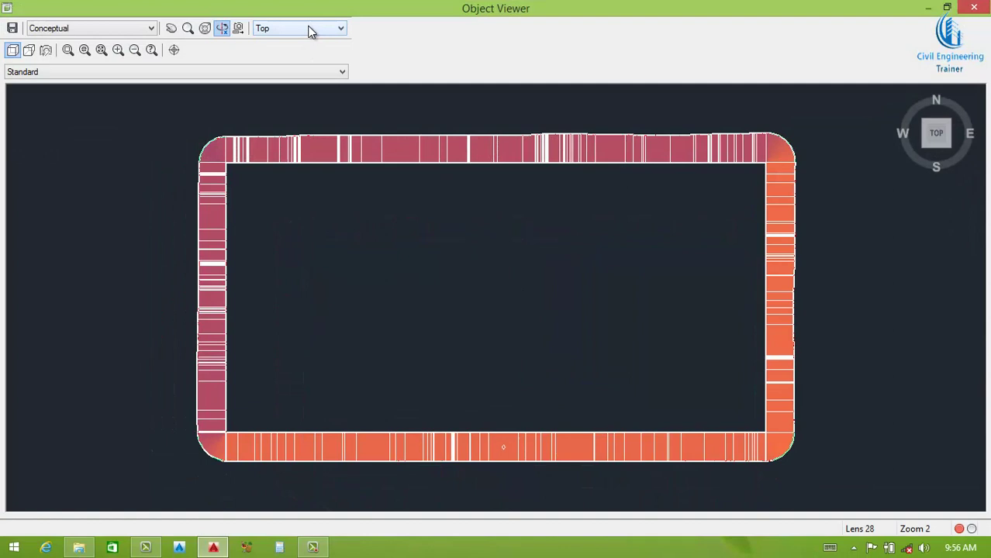
pyautogui.click(309, 30)
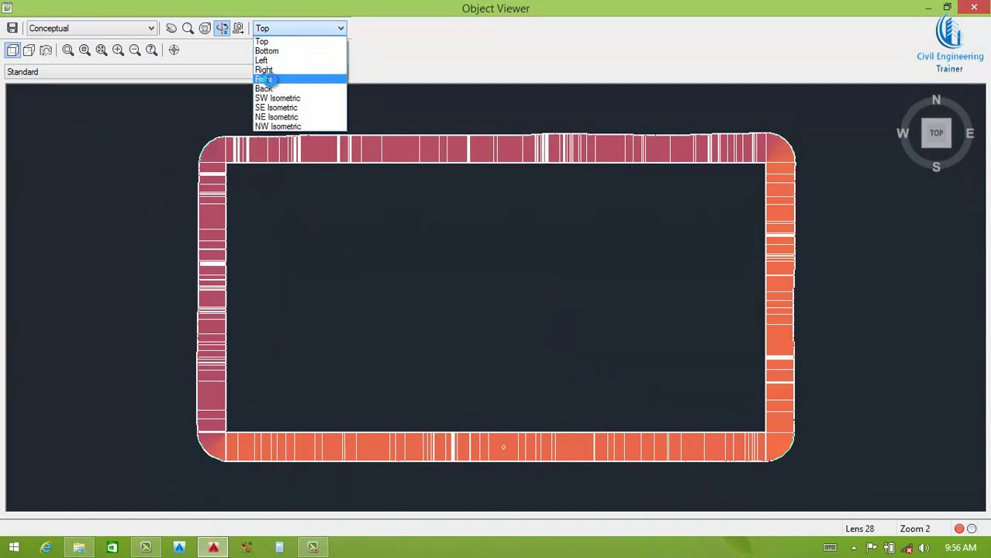
pyautogui.click(267, 80)
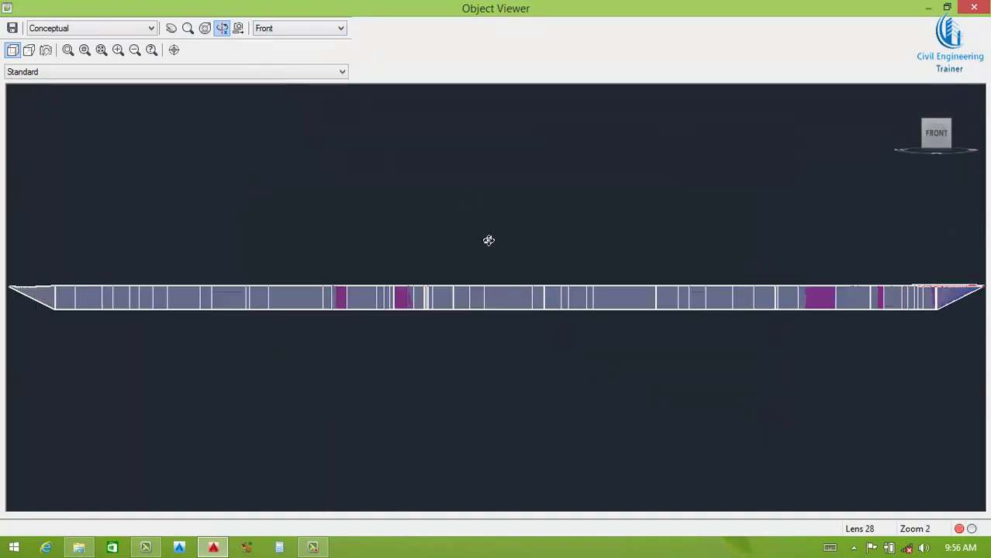
pyautogui.moveTo(470, 243); pyautogui.dragTo(496, 274)
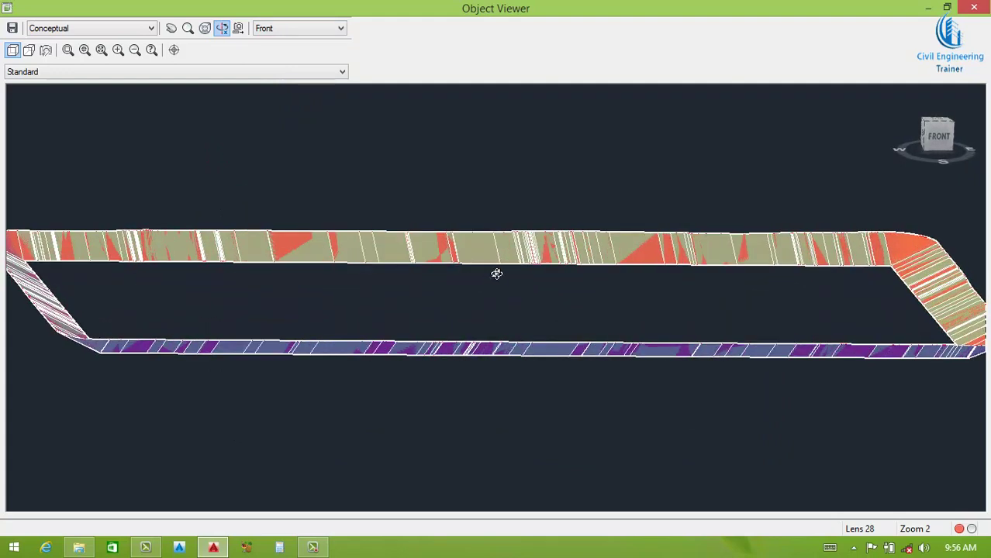
pyautogui.moveTo(419, 291)
pyautogui.mouseDown()
pyautogui.moveTo(428, 303)
pyautogui.moveTo(482, 294)
pyautogui.moveTo(431, 288)
pyautogui.moveTo(550, 331)
pyautogui.moveTo(558, 304)
pyautogui.moveTo(547, 296)
pyautogui.moveTo(597, 337)
pyautogui.moveTo(739, 346)
pyautogui.moveTo(542, 303)
pyautogui.moveTo(389, 152)
pyautogui.mouseUp()
pyautogui.moveTo(246, 222)
pyautogui.mouseDown()
pyautogui.moveTo(481, 262)
pyautogui.moveTo(465, 215)
pyautogui.moveTo(332, 254)
pyautogui.moveTo(395, 291)
pyautogui.moveTo(367, 319)
pyautogui.mouseUp()
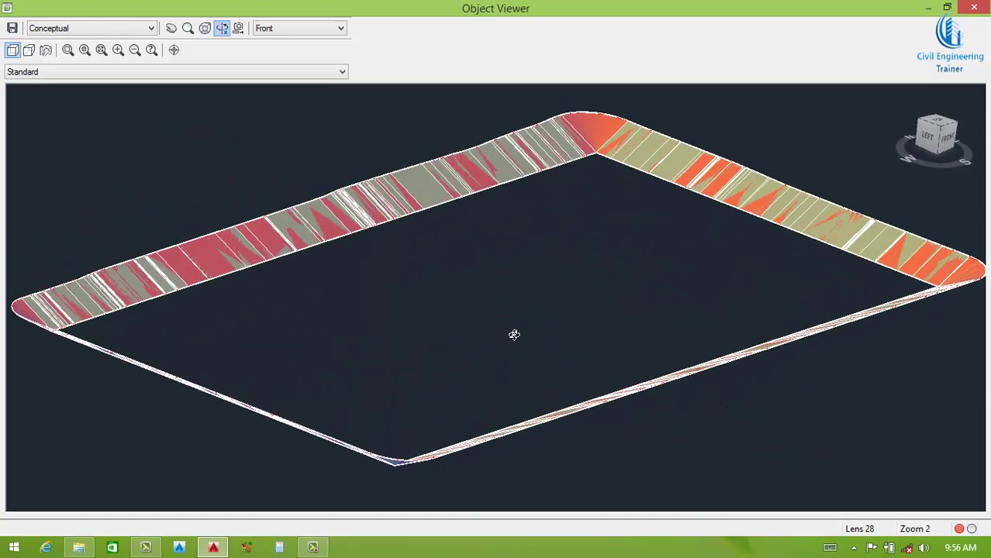
pyautogui.moveTo(513, 334)
pyautogui.mouseDown()
pyautogui.moveTo(512, 351)
pyautogui.moveTo(460, 347)
pyautogui.moveTo(471, 327)
pyautogui.moveTo(471, 350)
pyautogui.mouseUp()
pyautogui.moveTo(527, 326)
pyautogui.mouseDown()
pyautogui.moveTo(471, 345)
pyautogui.moveTo(536, 317)
pyautogui.moveTo(497, 325)
pyautogui.mouseUp()
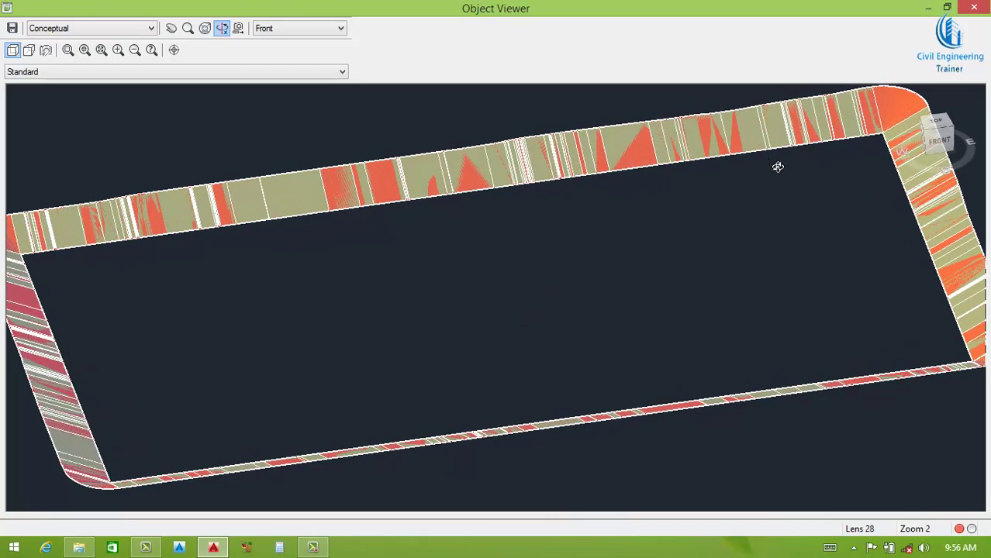
pyautogui.moveTo(778, 166)
pyautogui.mouseDown()
pyautogui.moveTo(578, 278)
pyautogui.moveTo(583, 217)
pyautogui.moveTo(597, 250)
pyautogui.moveTo(568, 330)
pyautogui.moveTo(555, 308)
pyautogui.moveTo(584, 295)
pyautogui.mouseUp()
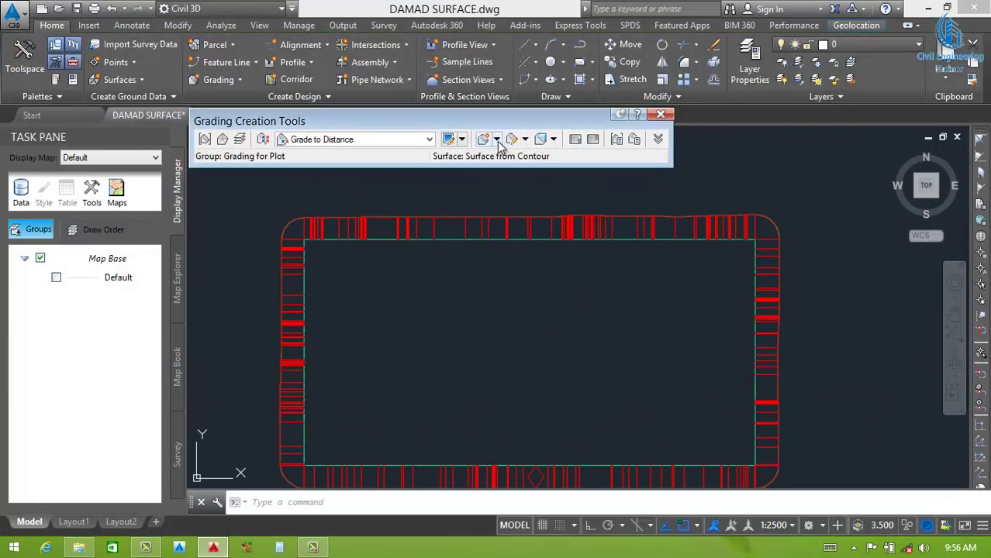
# Step: Create an infill grading inside the pool rectangle
pyautogui.click(498, 141)
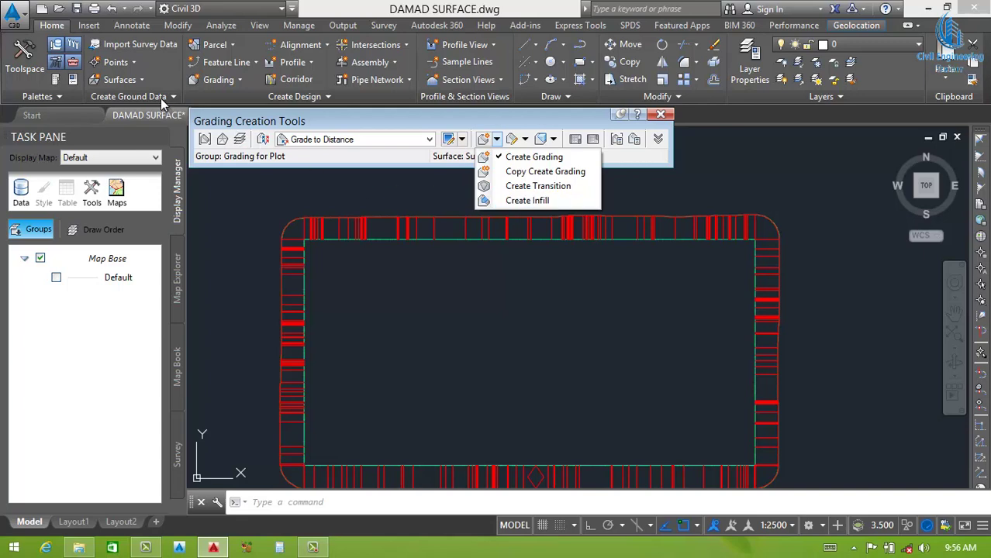
pyautogui.click(530, 202)
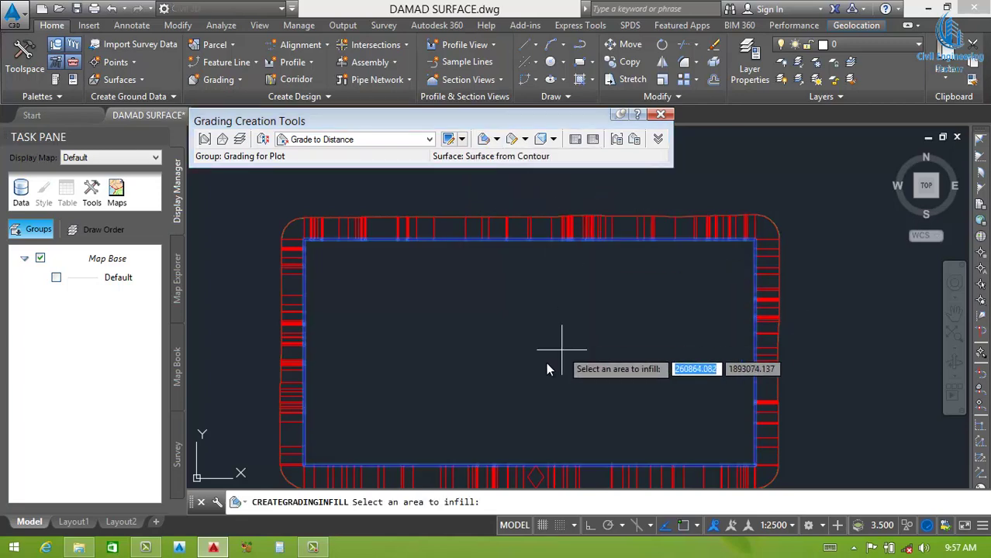
pyautogui.click(510, 338)
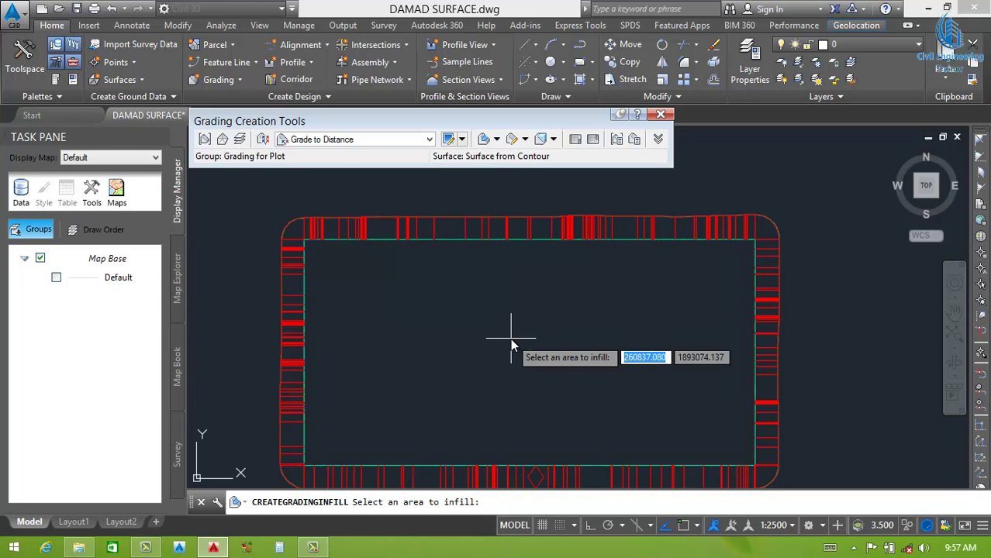
pyautogui.click(510, 338)
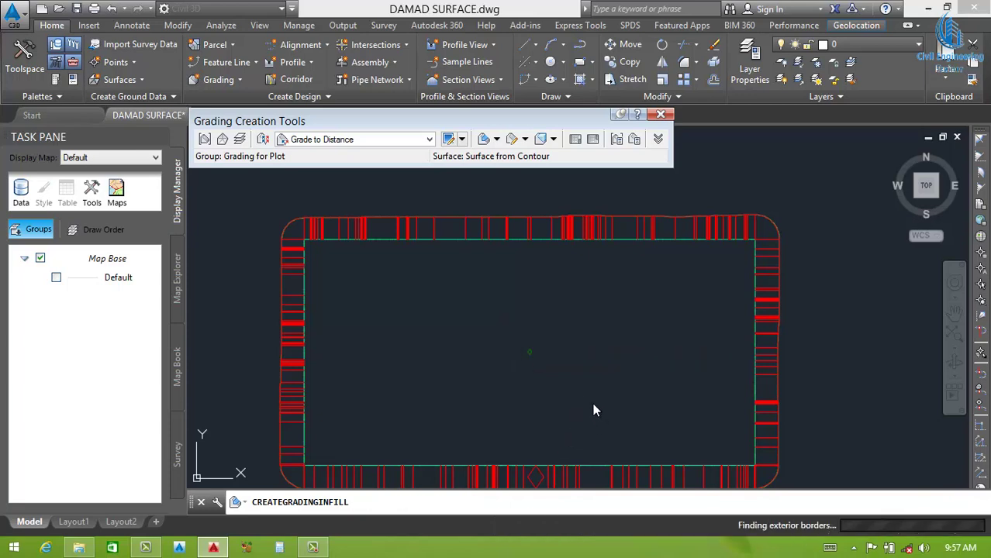
# Step: Select the new infill, clear the selection, and begin a selection window over the grading
pyautogui.click(530, 353)
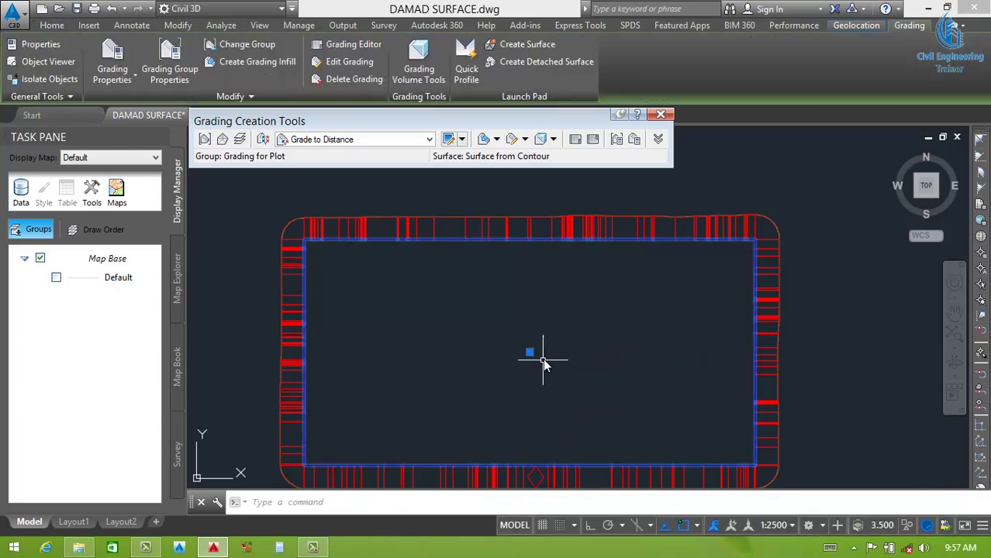
pyautogui.press('Escape')
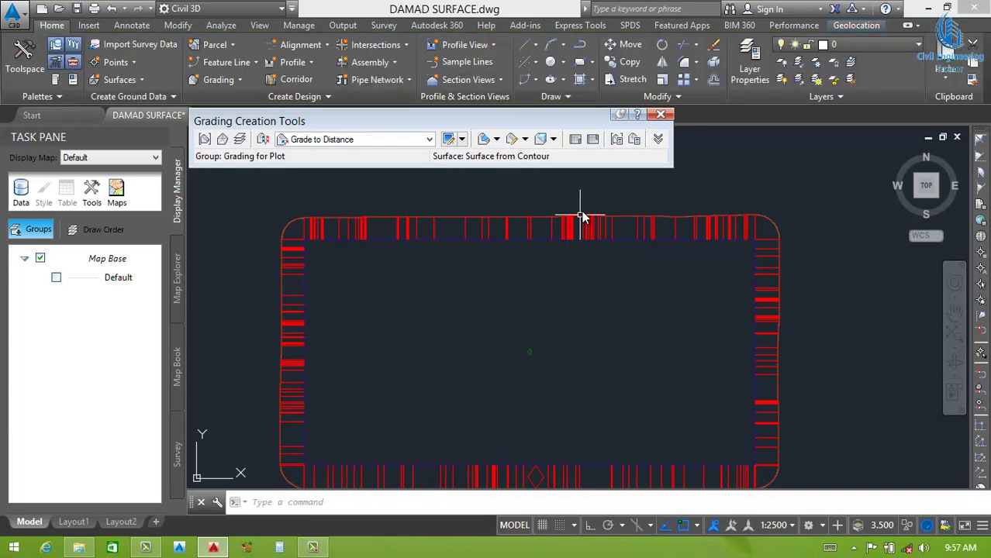
pyautogui.click(584, 202)
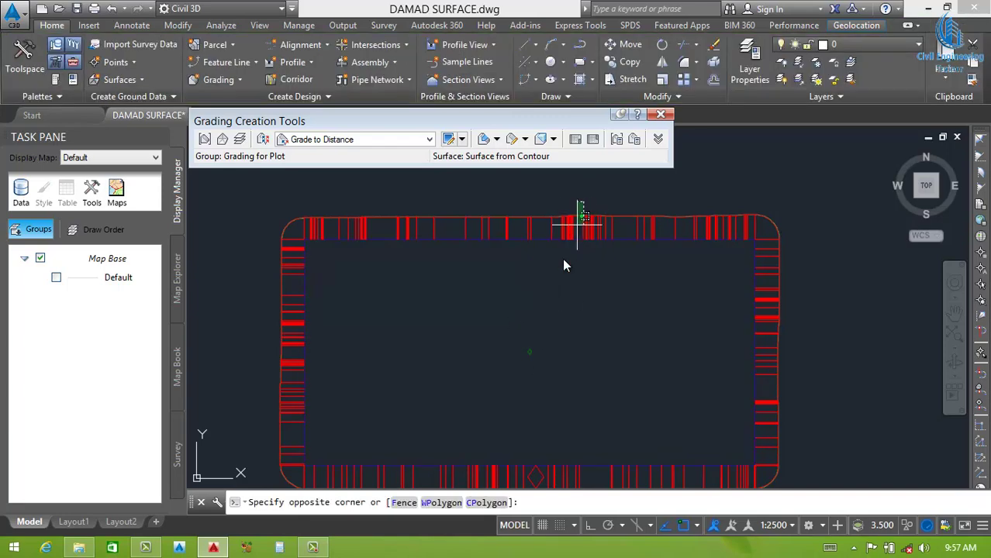
pyautogui.click(380, 385)
pyautogui.rightClick(468, 335)
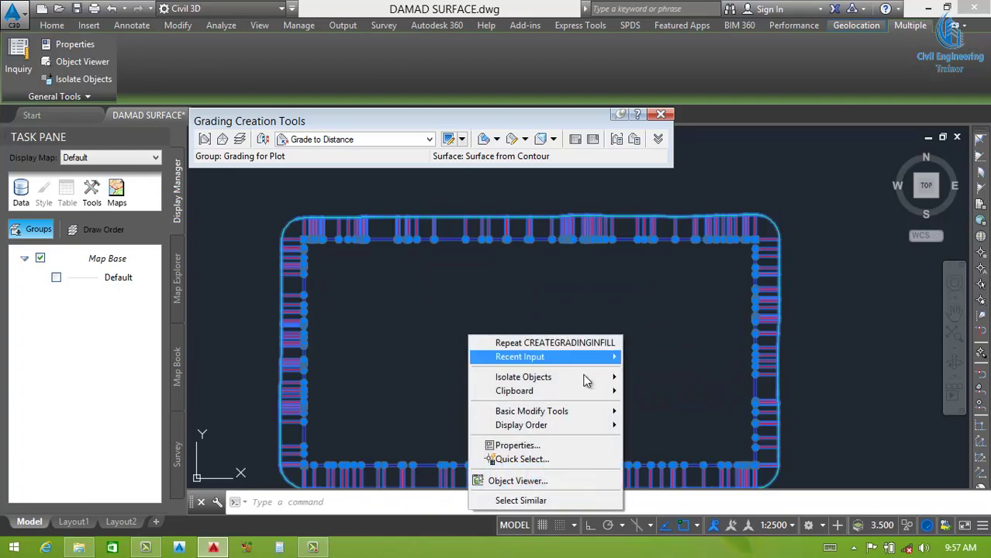
pyautogui.click(520, 481)
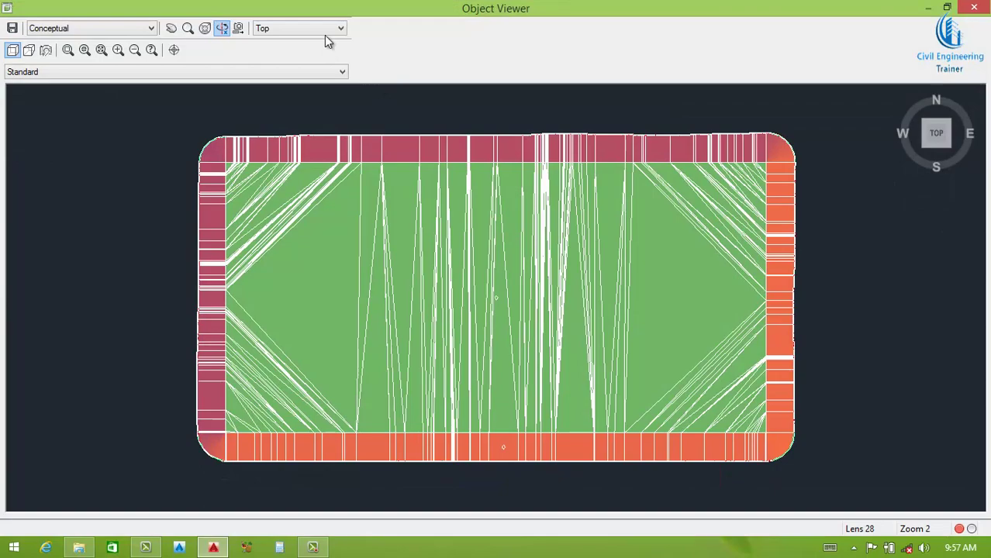
pyautogui.click(325, 29)
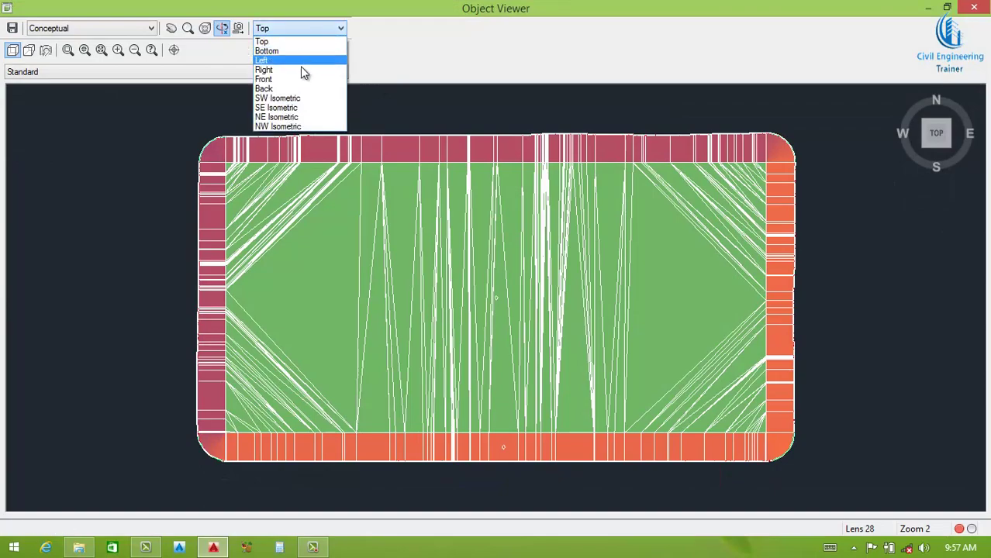
pyautogui.click(294, 77)
pyautogui.moveTo(433, 192)
pyautogui.mouseDown()
pyautogui.moveTo(522, 311)
pyautogui.moveTo(569, 331)
pyautogui.moveTo(404, 309)
pyautogui.moveTo(409, 317)
pyautogui.mouseUp()
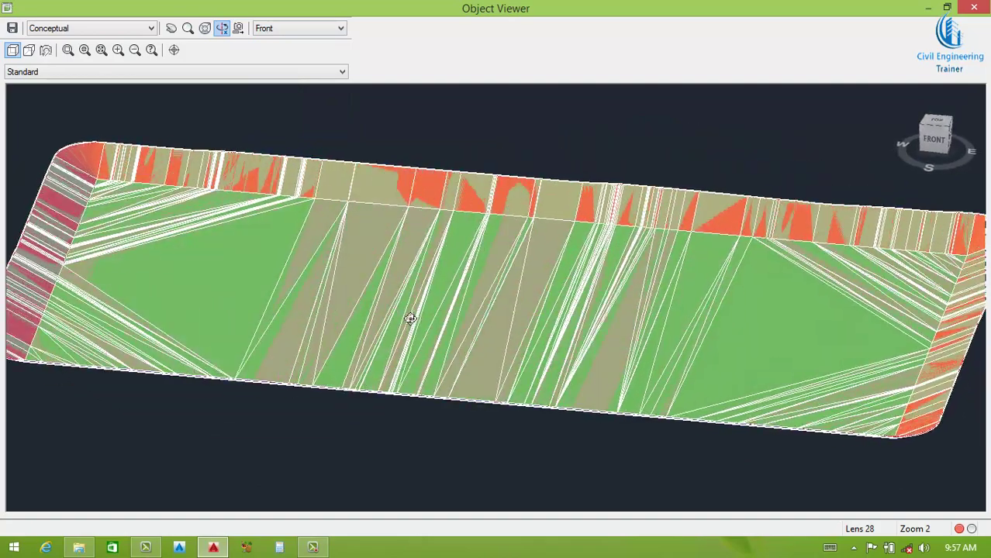
pyautogui.click(138, 27)
pyautogui.click(57, 79)
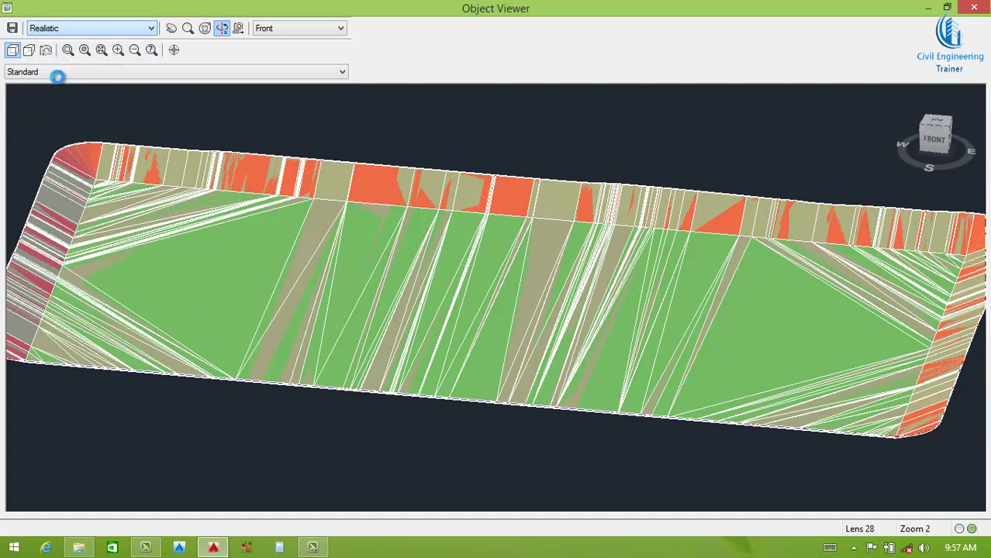
pyautogui.click(78, 30)
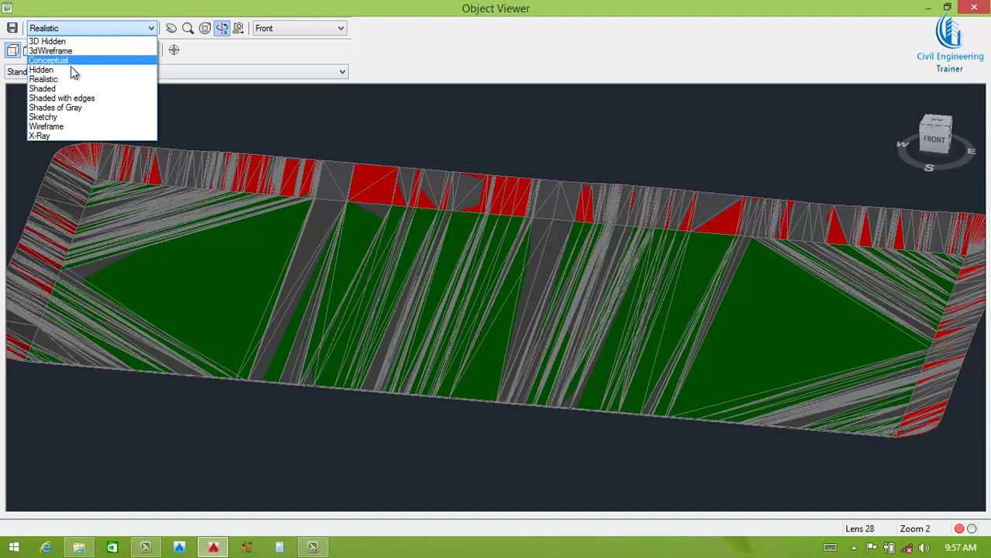
pyautogui.click(70, 68)
pyautogui.click(115, 29)
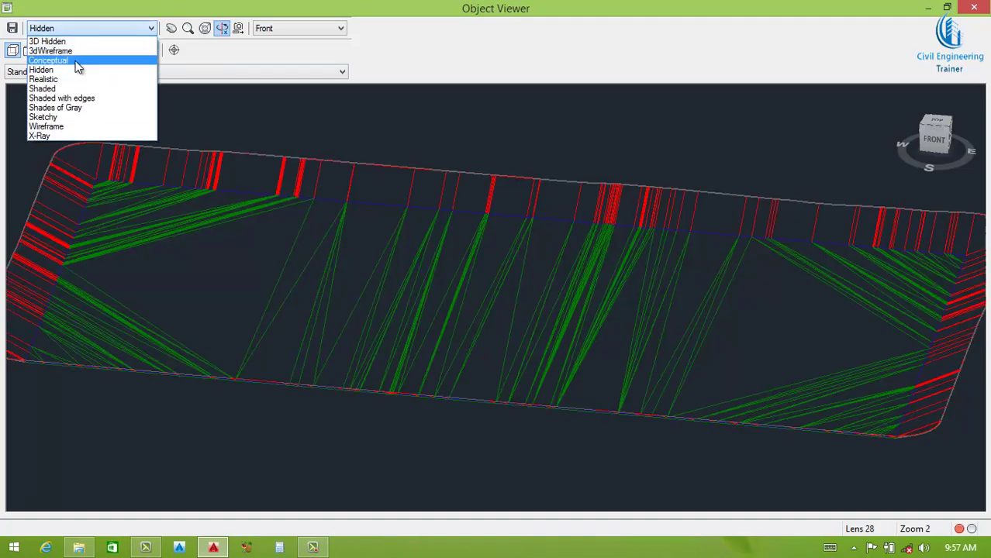
pyautogui.click(74, 59)
pyautogui.click(130, 28)
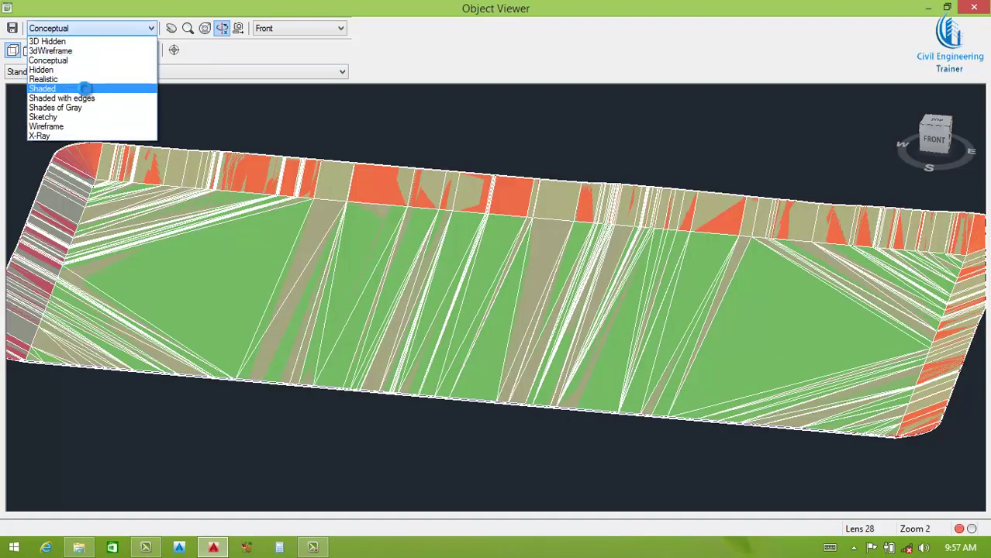
pyautogui.click(82, 88)
pyautogui.moveTo(402, 292)
pyautogui.mouseDown()
pyautogui.moveTo(475, 278)
pyautogui.moveTo(469, 265)
pyautogui.moveTo(566, 326)
pyautogui.moveTo(500, 162)
pyautogui.moveTo(506, 268)
pyautogui.moveTo(578, 321)
pyautogui.moveTo(560, 312)
pyautogui.moveTo(538, 270)
pyautogui.moveTo(527, 283)
pyautogui.mouseUp()
pyautogui.press('Escape')
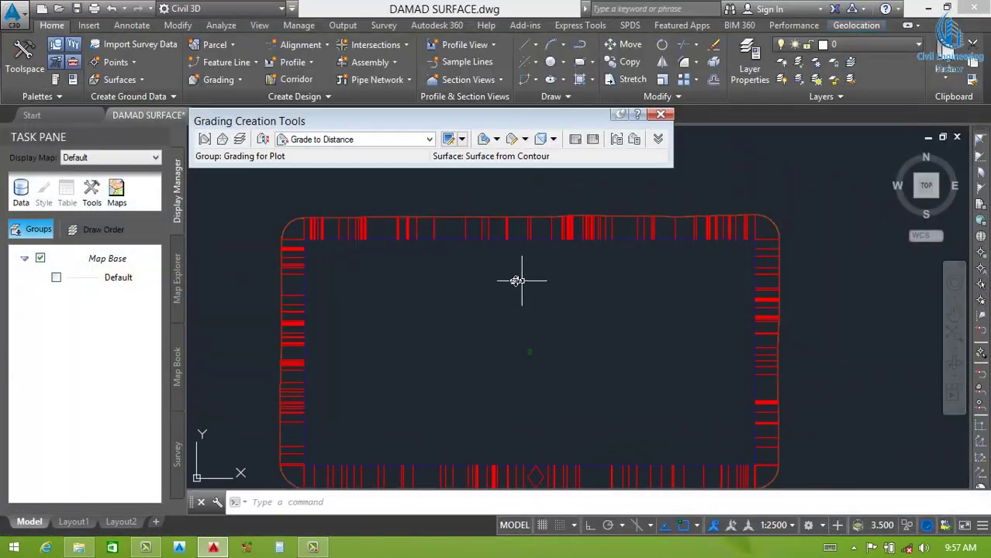
# Step: Window-select the site boundary and pool grading and open them in Object Viewer
pyautogui.scroll(-10, 527, 283)
pyautogui.click(638, 282)
pyautogui.click(421, 366)
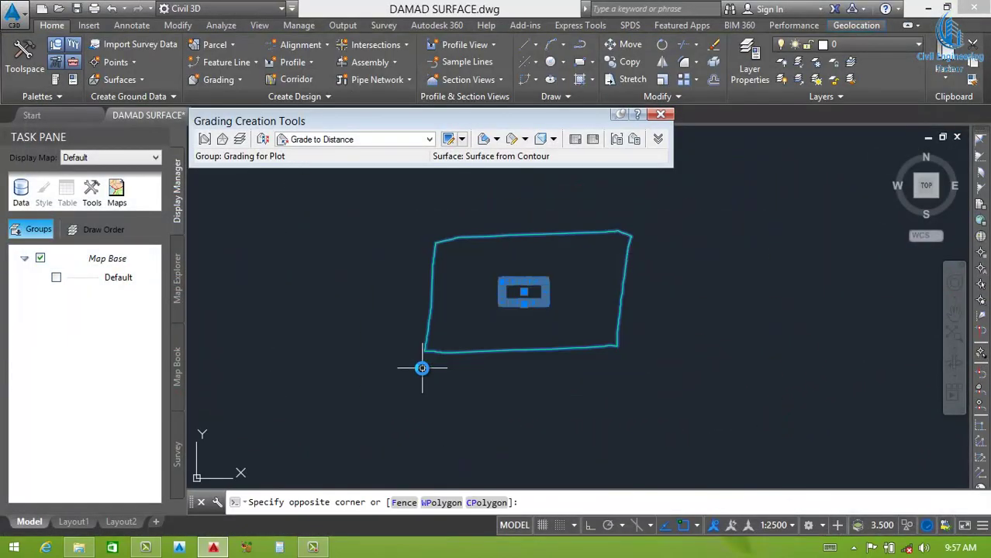
pyautogui.rightClick(517, 298)
pyautogui.click(570, 443)
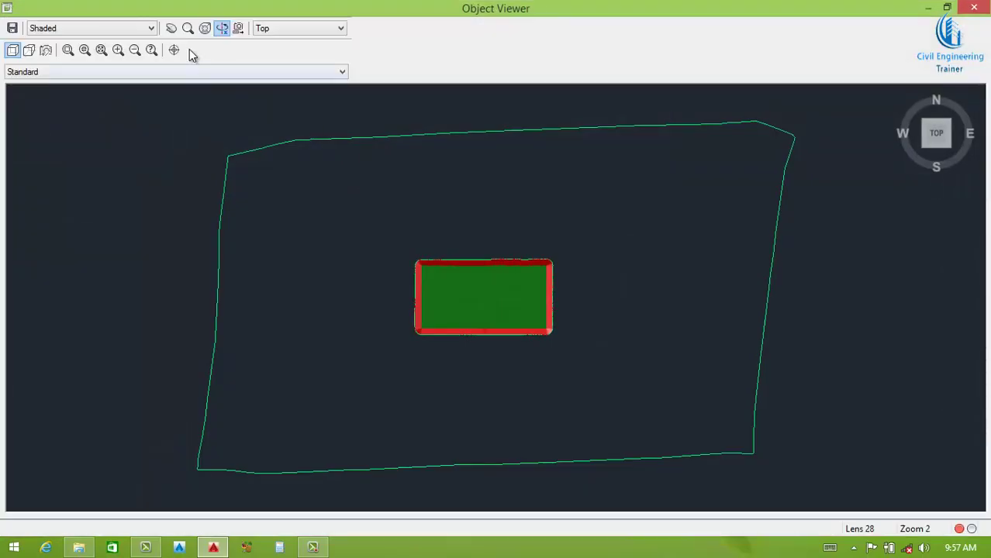
# Step: Switch Object Viewer to the Front preset view and tilt the model into 3D
pyautogui.click(272, 29)
pyautogui.click(282, 80)
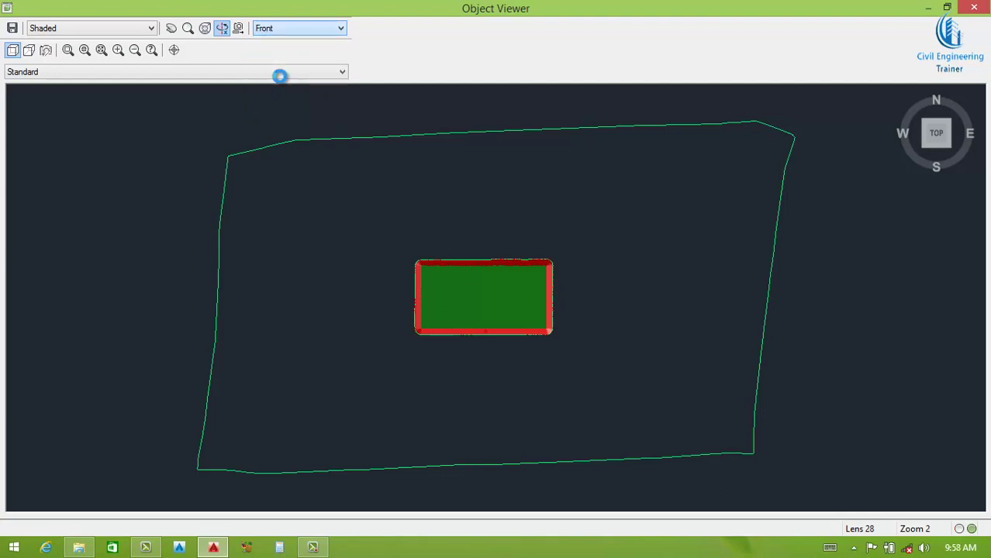
pyautogui.moveTo(418, 266)
pyautogui.mouseDown()
pyautogui.moveTo(451, 317)
pyautogui.moveTo(590, 390)
pyautogui.moveTo(466, 382)
pyautogui.moveTo(451, 350)
pyautogui.moveTo(423, 343)
pyautogui.moveTo(619, 310)
pyautogui.moveTo(403, 387)
pyautogui.moveTo(398, 365)
pyautogui.moveTo(501, 283)
pyautogui.moveTo(413, 189)
pyautogui.mouseUp()
pyautogui.scroll(2, 492, 332)
pyautogui.scroll(2, 492, 332)
pyautogui.scroll(-3, 488, 332)
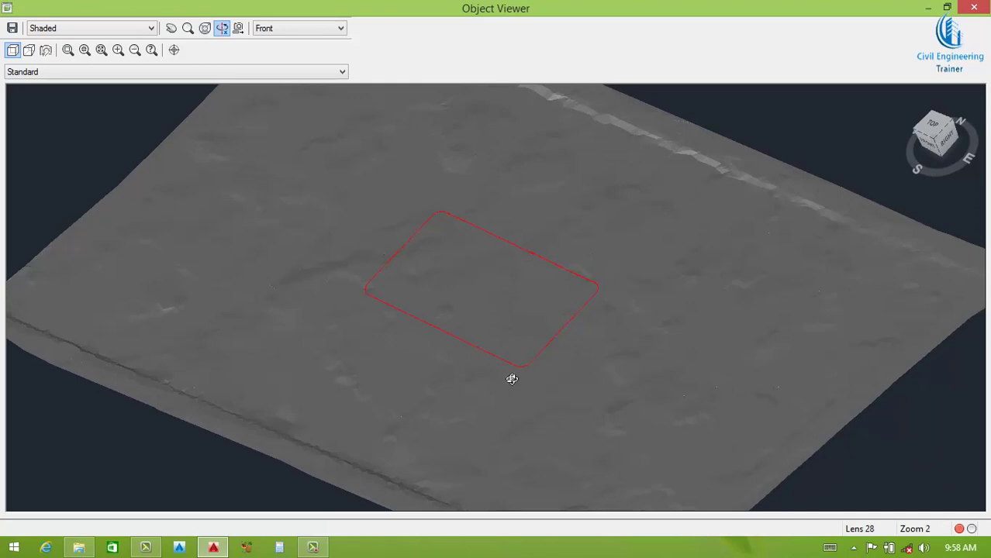
# Step: Orbit and zoom around the surface to inspect the sloped sides and green excavation floor
pyautogui.moveTo(491, 352)
pyautogui.mouseDown()
pyautogui.moveTo(443, 372)
pyautogui.moveTo(418, 332)
pyautogui.moveTo(436, 213)
pyautogui.moveTo(441, 287)
pyautogui.moveTo(446, 221)
pyautogui.mouseUp()
pyautogui.moveTo(431, 267)
pyautogui.mouseDown()
pyautogui.moveTo(441, 252)
pyautogui.moveTo(387, 299)
pyautogui.mouseUp()
pyautogui.scroll(2, 418, 279)
pyautogui.scroll(2, 418, 280)
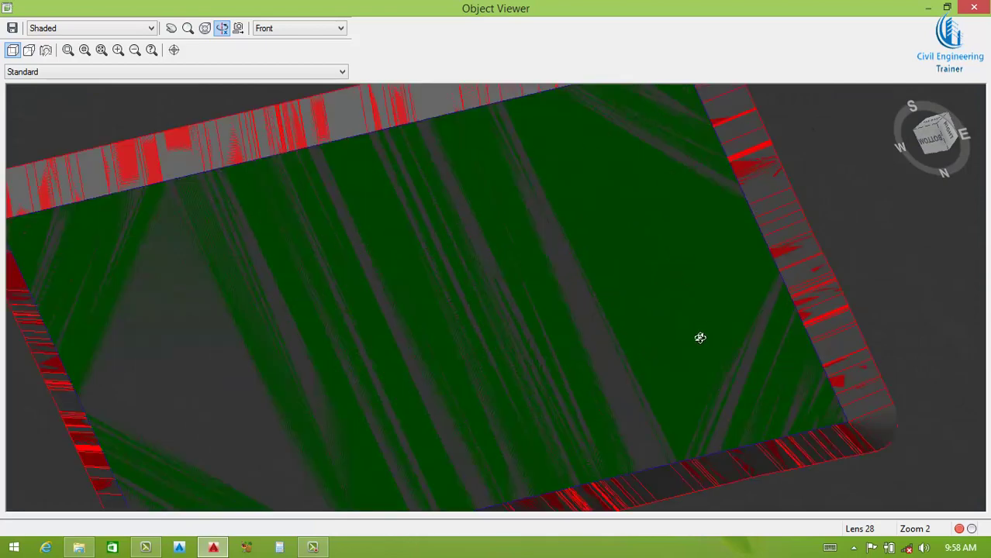
pyautogui.scroll(-4, 659, 337)
pyautogui.moveTo(495, 268)
pyautogui.mouseDown()
pyautogui.moveTo(496, 312)
pyautogui.moveTo(456, 316)
pyautogui.moveTo(414, 400)
pyautogui.moveTo(461, 214)
pyautogui.mouseUp()
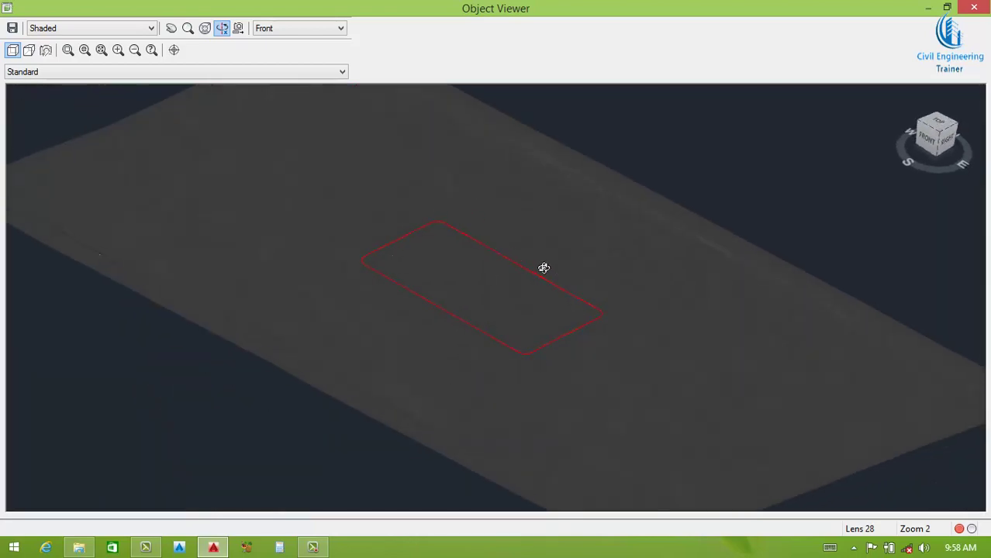
pyautogui.moveTo(490, 345); pyautogui.dragTo(501, 246)
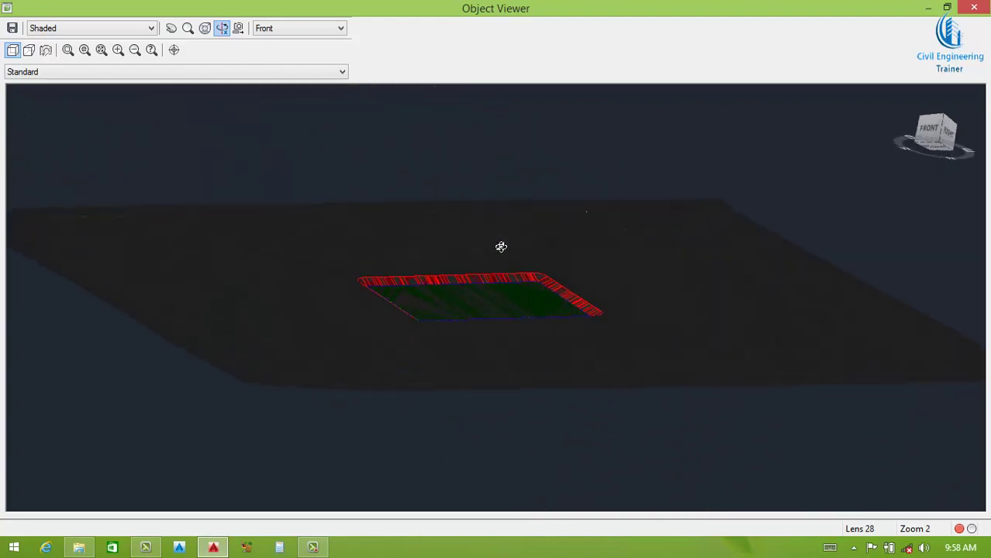
pyautogui.moveTo(421, 276); pyautogui.dragTo(451, 339)
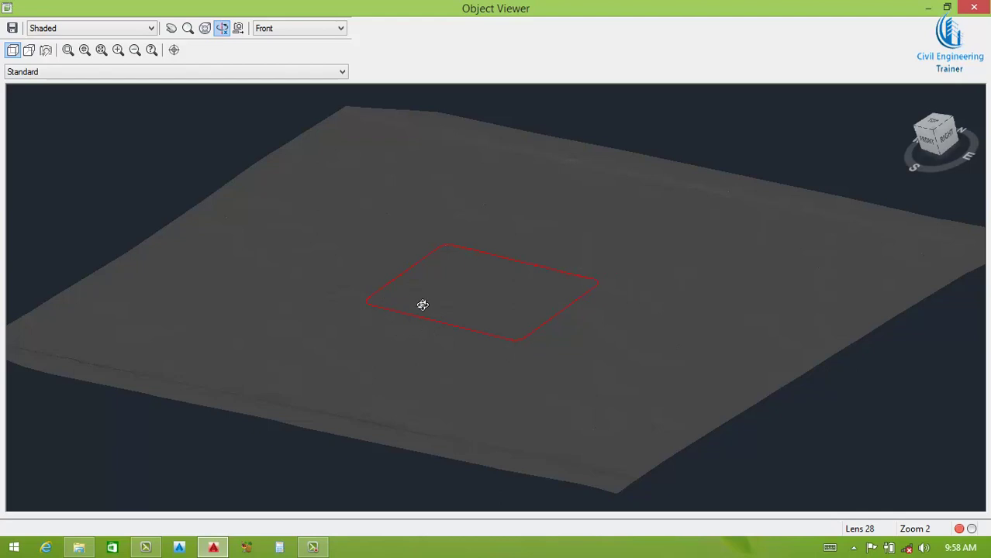
pyautogui.moveTo(465, 343)
pyautogui.mouseDown()
pyautogui.moveTo(502, 228)
pyautogui.moveTo(485, 282)
pyautogui.moveTo(511, 352)
pyautogui.moveTo(555, 354)
pyautogui.moveTo(571, 369)
pyautogui.moveTo(521, 327)
pyautogui.moveTo(504, 362)
pyautogui.mouseUp()
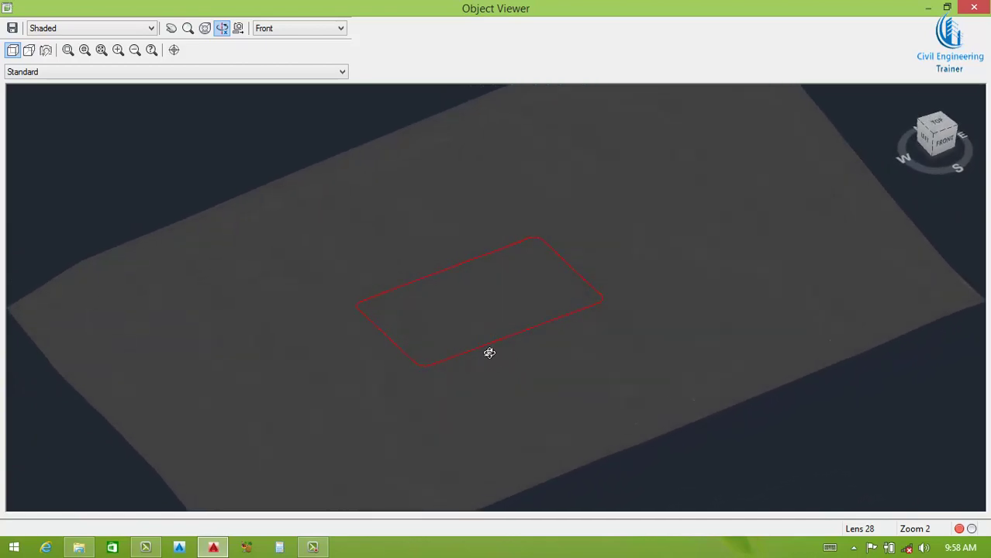
pyautogui.moveTo(508, 311); pyautogui.dragTo(521, 356)
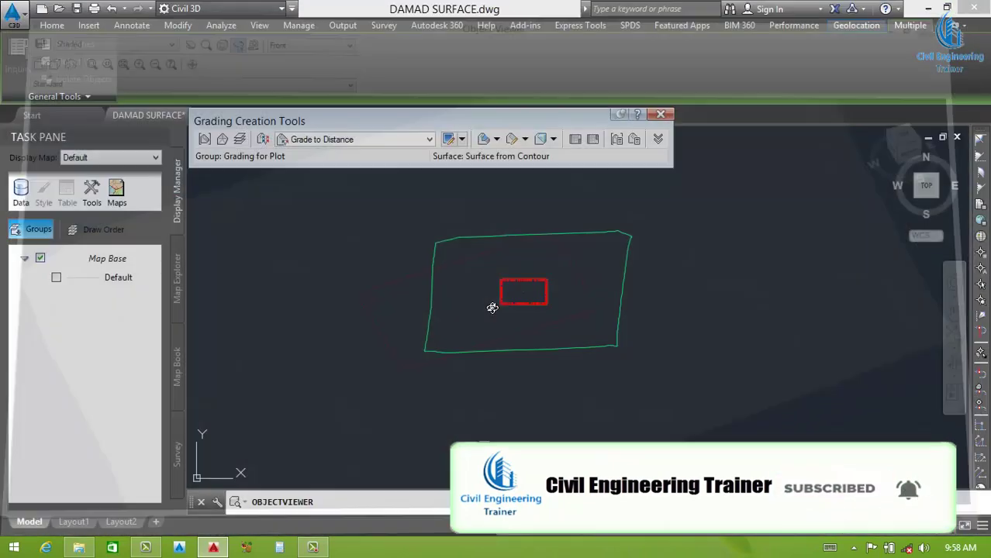
# Step: Undo the grading and infill, leaving the bare rectangle centred within the surface boundary
pyautogui.scroll(5, 525, 290)
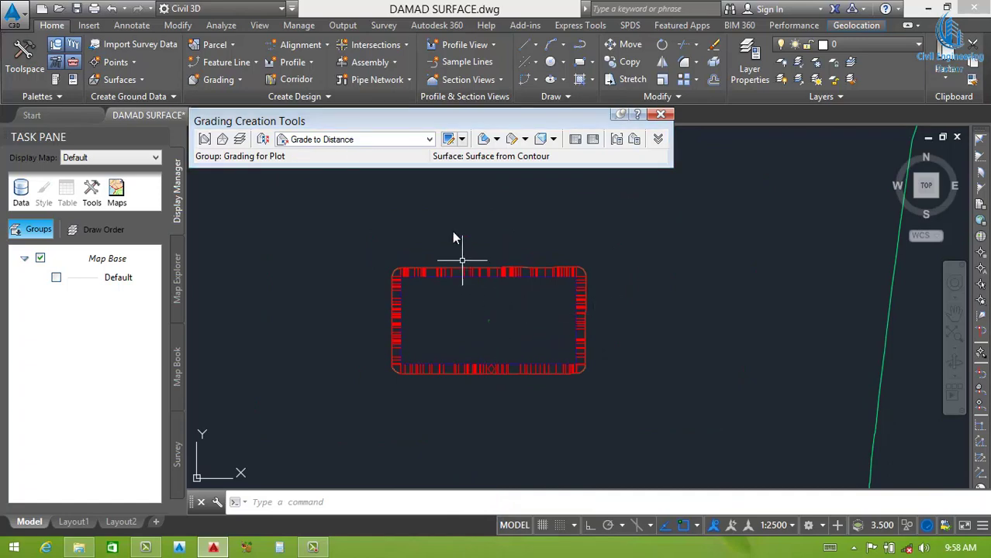
pyautogui.click(659, 304)
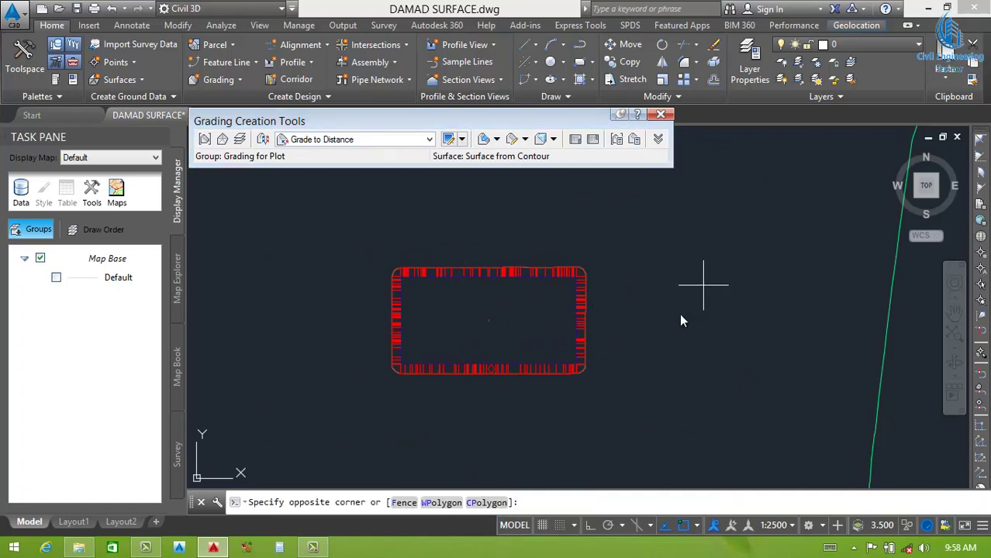
pyautogui.click(677, 315)
pyautogui.hotkey('ctrl', 'z')
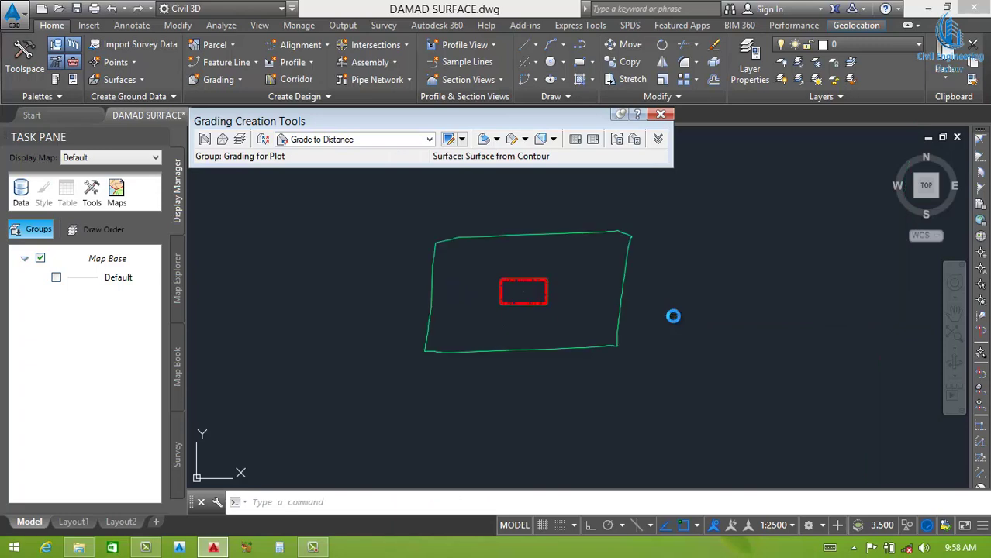
pyautogui.hotkey('ctrl', 'z')
pyautogui.hotkey('ctrl', 'z')
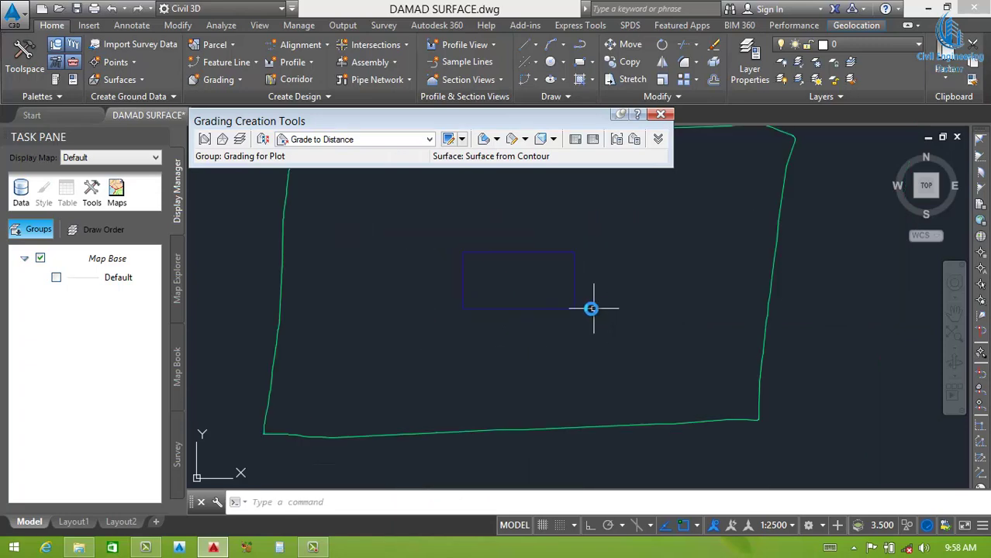
pyautogui.moveTo(528, 315); pyautogui.dragTo(542, 346, button='middle')
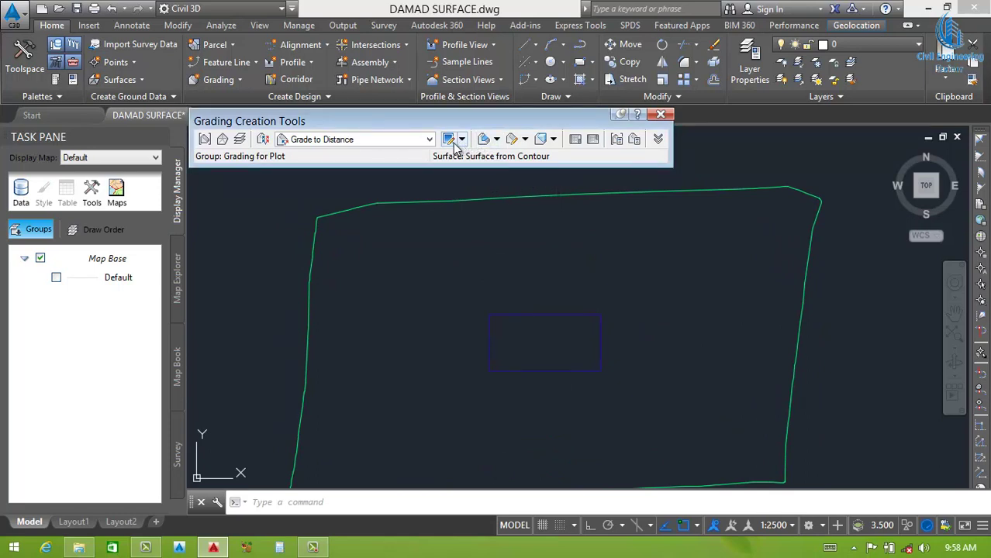
# Step: Keep Grade to Distance and edit its criteria: Distance target, 12.000m, 3.00:1 slope
pyautogui.click(394, 141)
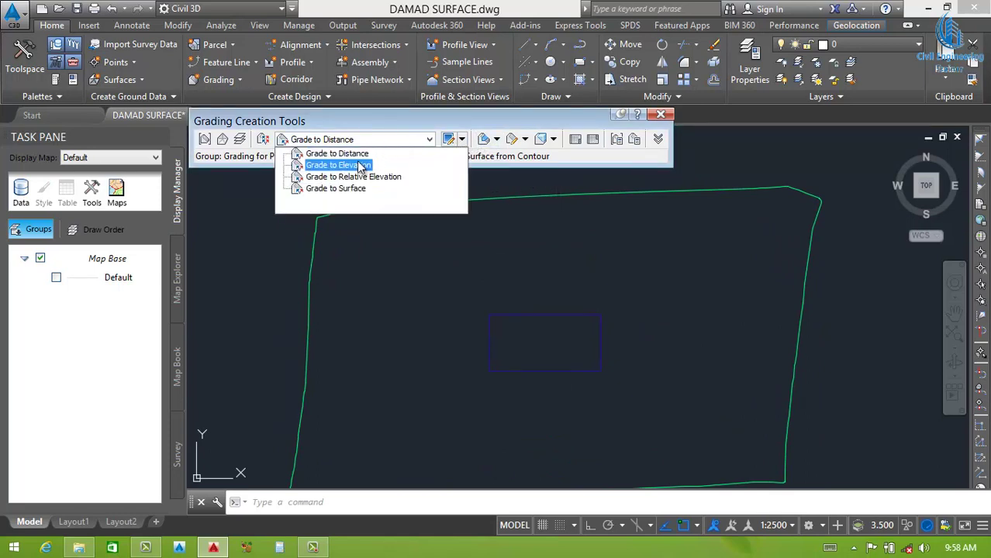
pyautogui.click(364, 154)
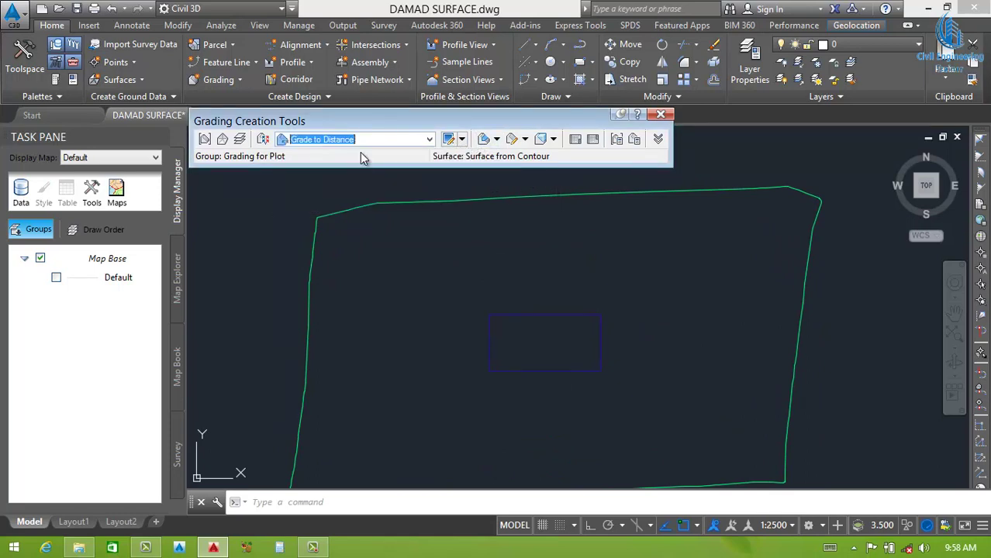
pyautogui.click(413, 143)
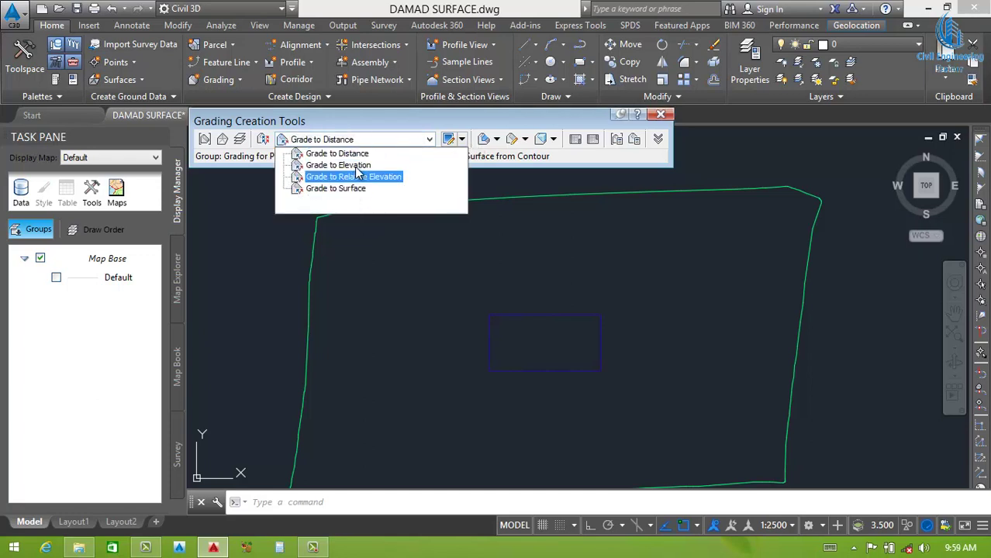
pyautogui.click(357, 155)
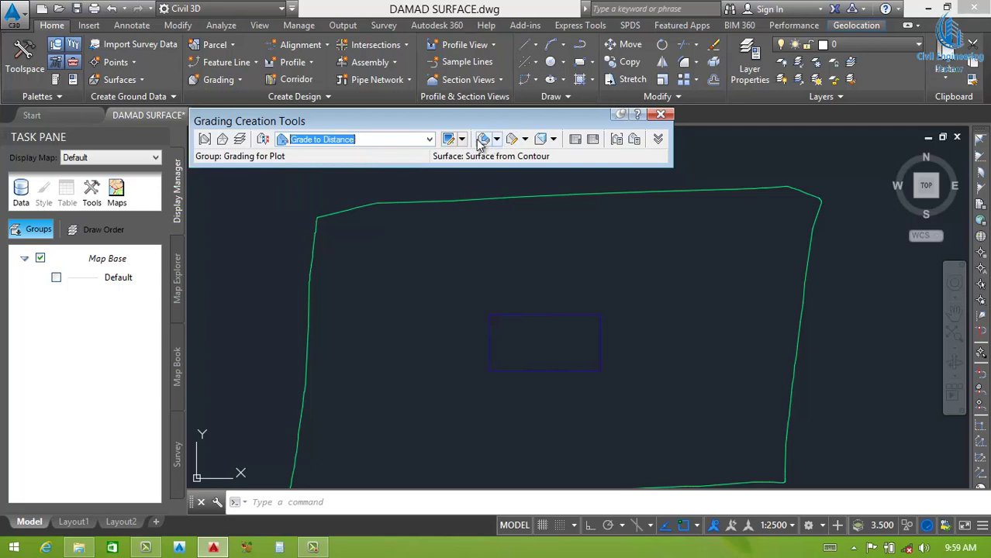
pyautogui.click(448, 140)
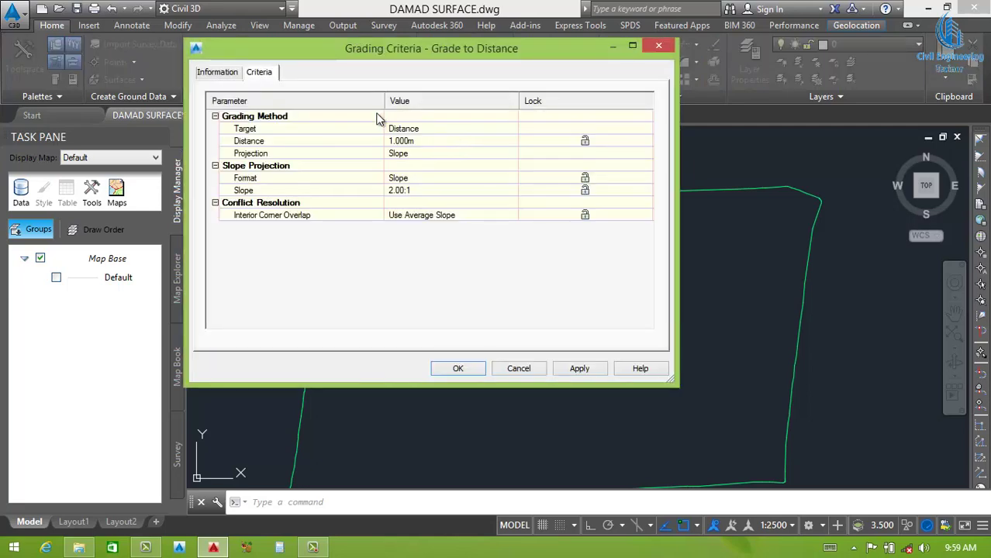
pyautogui.click(439, 130)
pyautogui.click(429, 131)
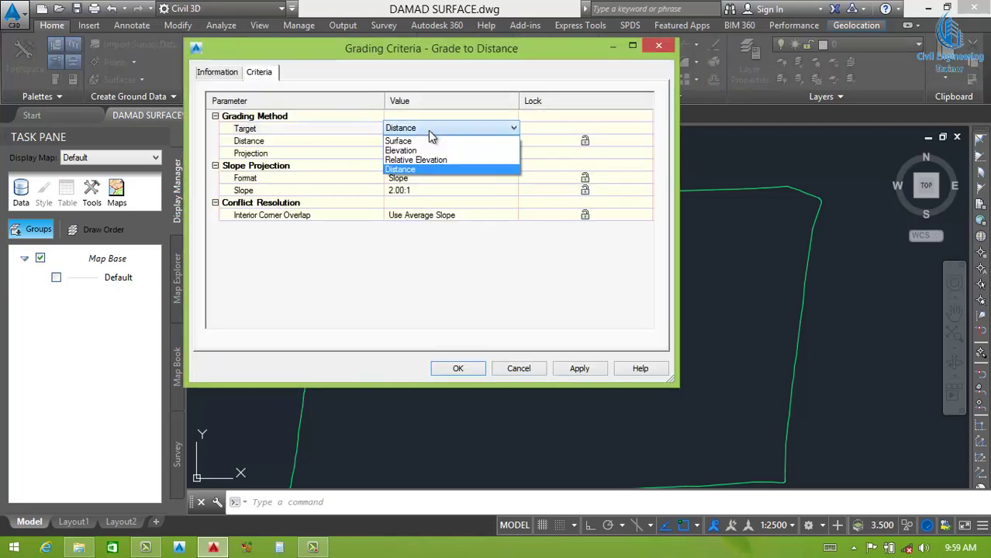
pyautogui.click(411, 172)
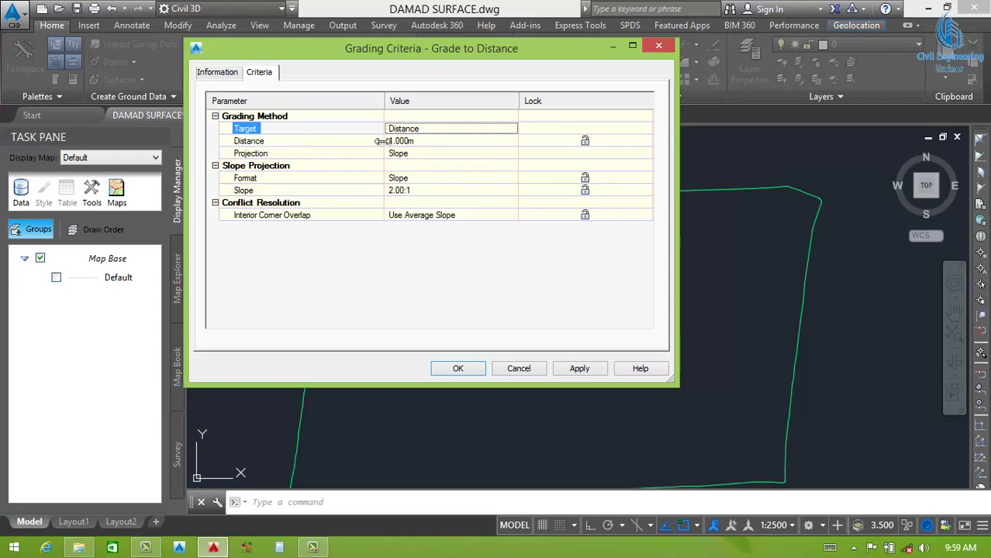
pyautogui.click(423, 141)
pyautogui.write('12')
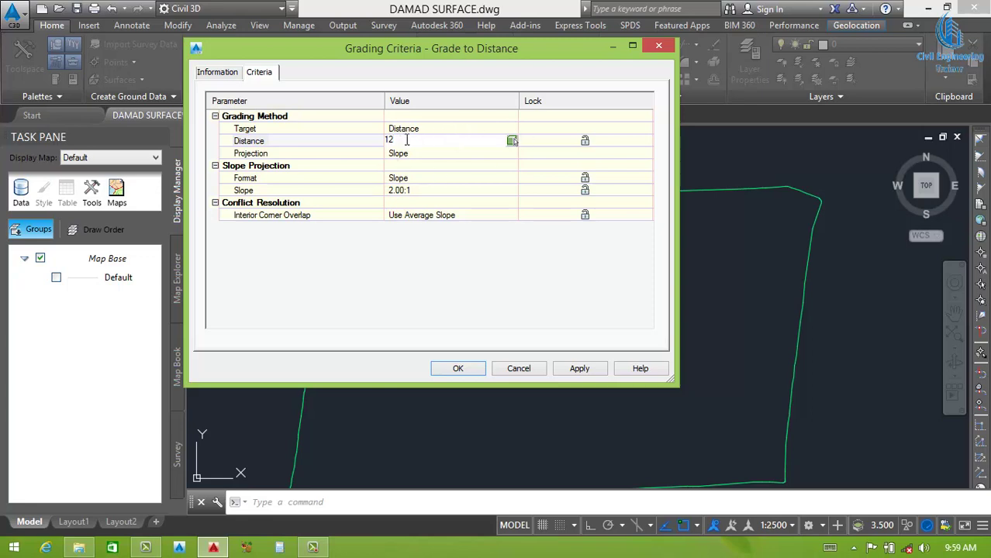
pyautogui.click(427, 191)
pyautogui.write('3')
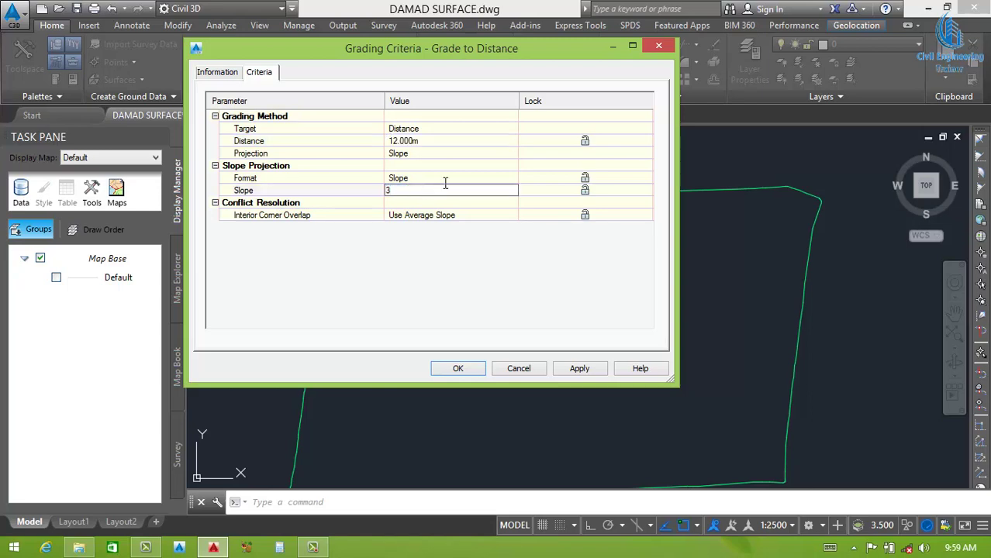
pyautogui.click(579, 369)
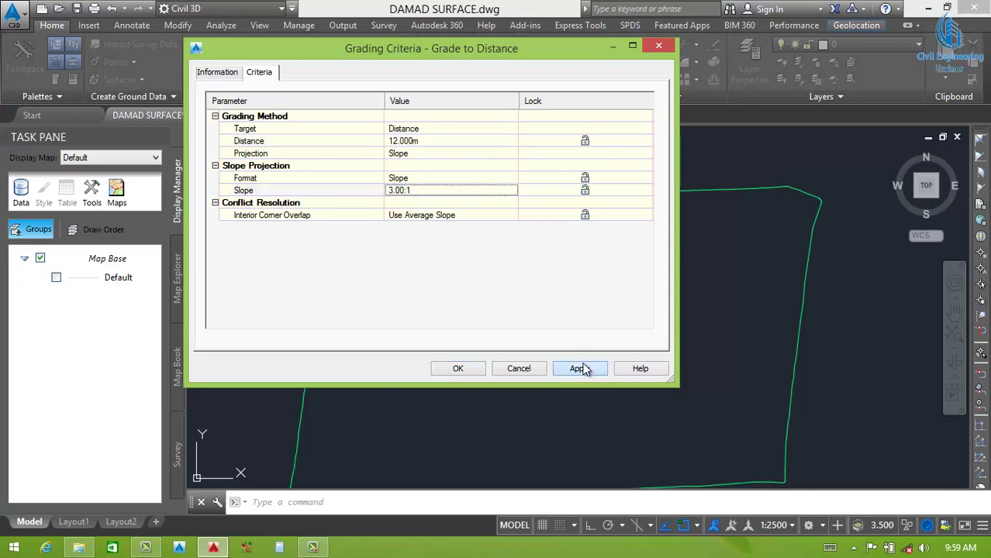
pyautogui.click(457, 369)
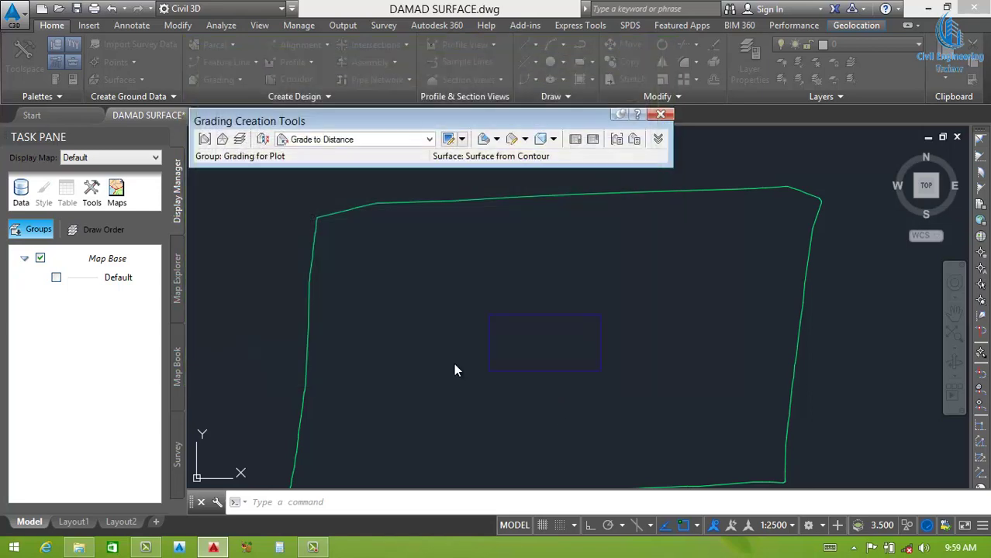
# Step: Start a new grading on the rectangle feature line, unweeded, outward, along its entire length
pyautogui.click(497, 141)
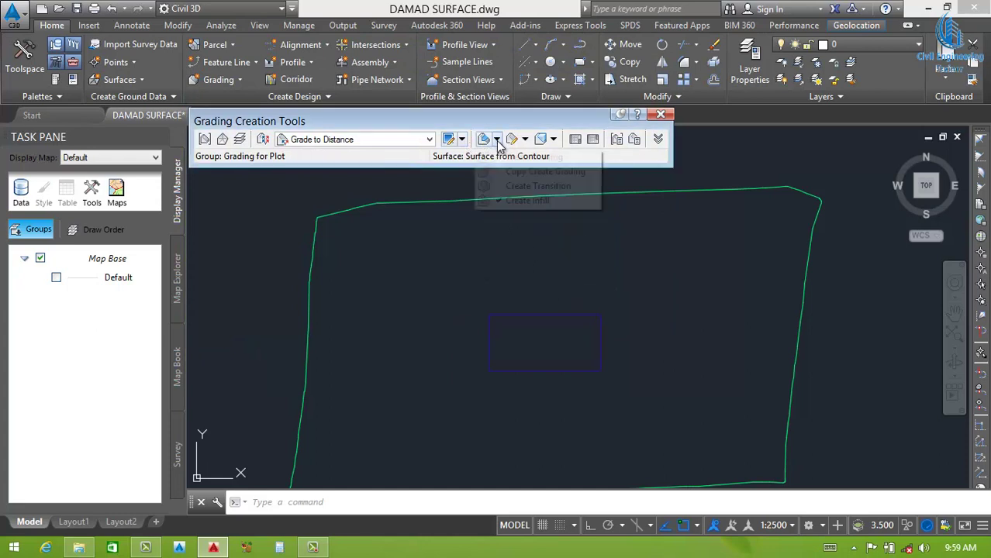
pyautogui.click(522, 156)
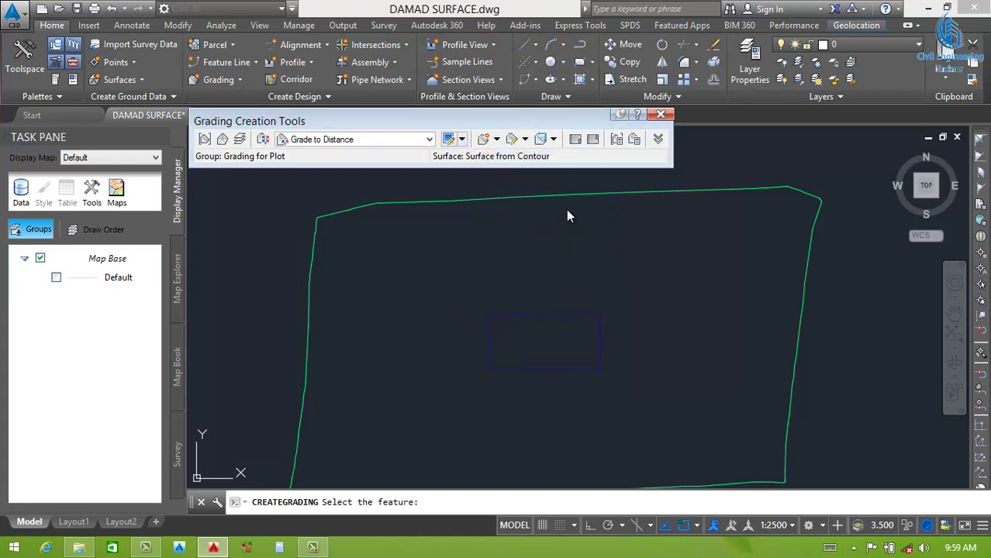
pyautogui.click(544, 314)
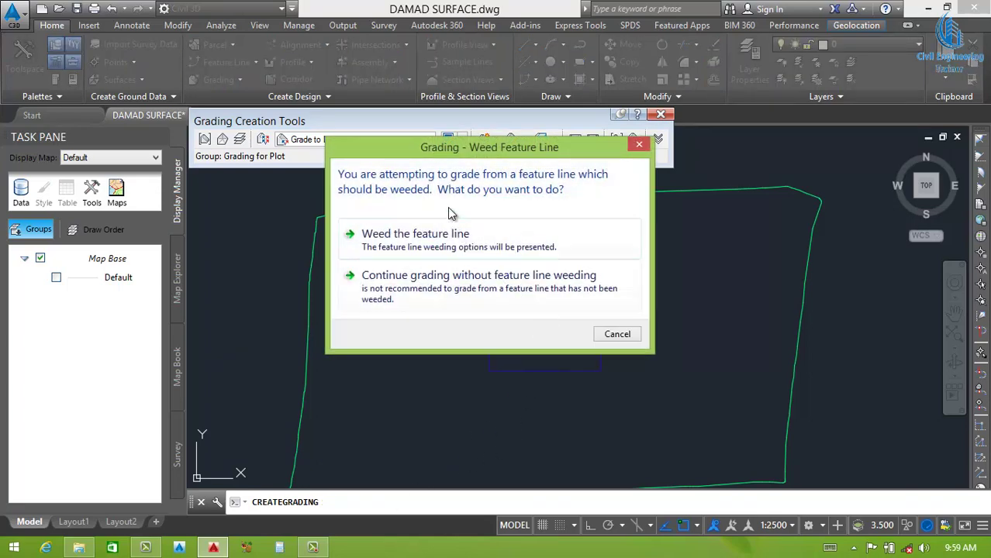
pyautogui.click(394, 283)
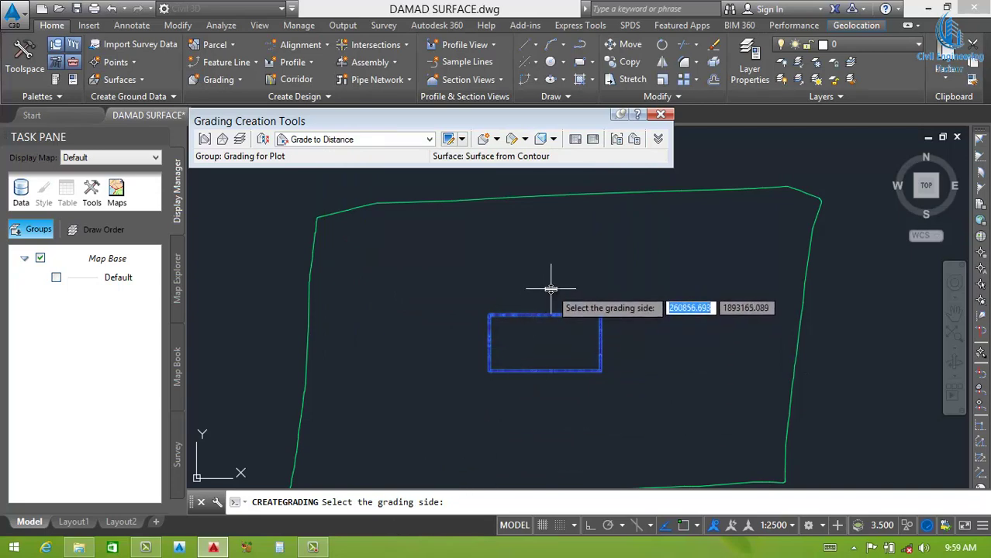
pyautogui.click(550, 289)
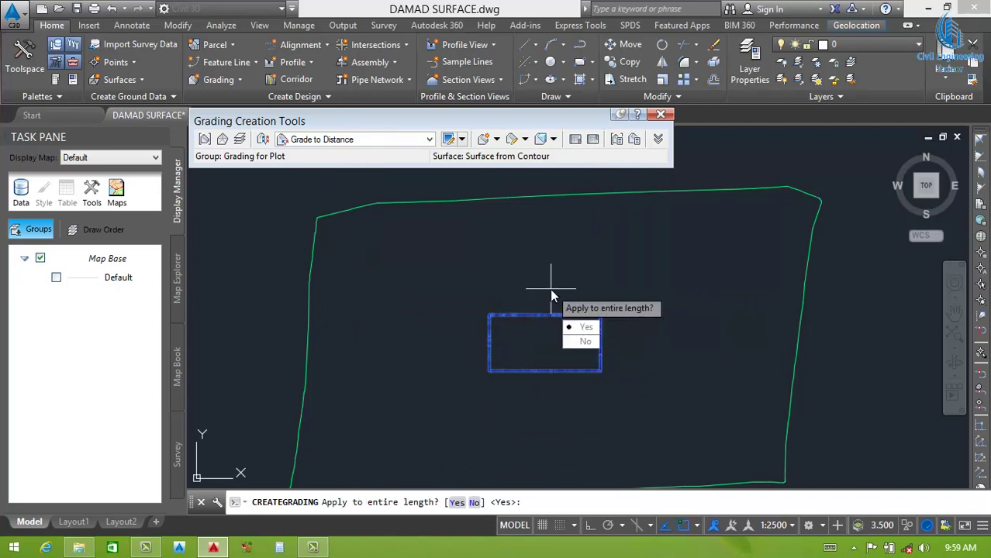
pyautogui.press('Down')
pyautogui.press('Return')
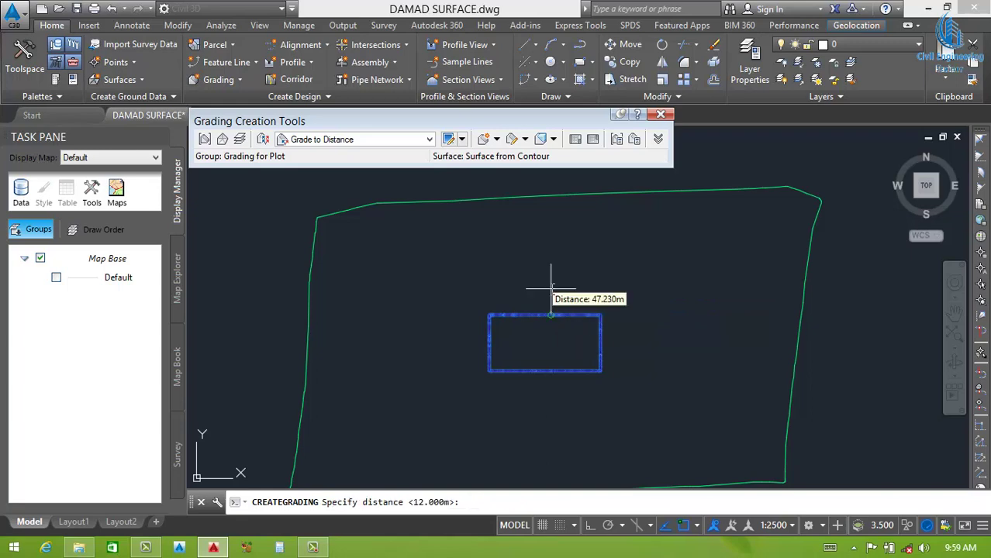
# Step: Enter a 12 m distance, keep slope format at 3.00:1, and finish the grading
pyautogui.scroll(3, 555, 299)
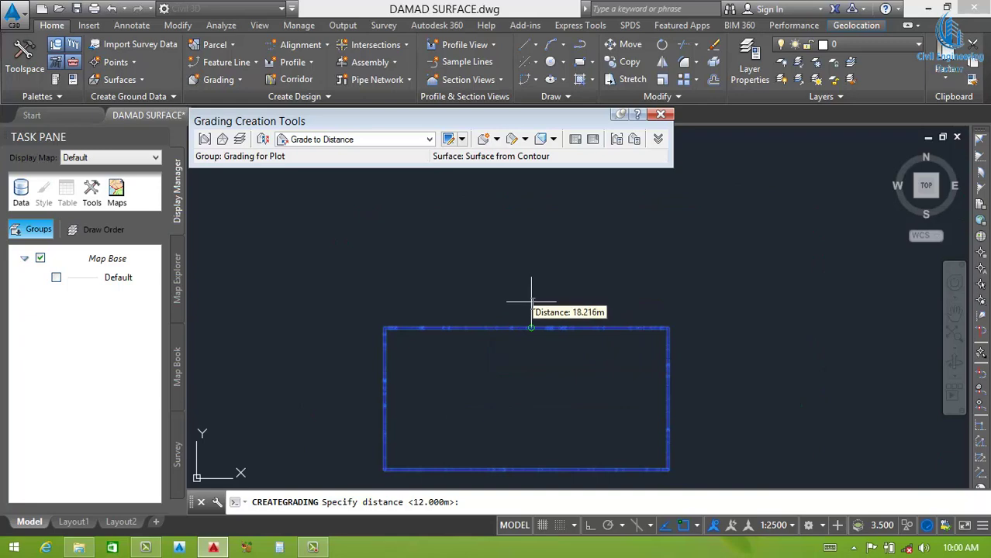
pyautogui.scroll(3, 530, 312)
pyautogui.scroll(-2, 532, 311)
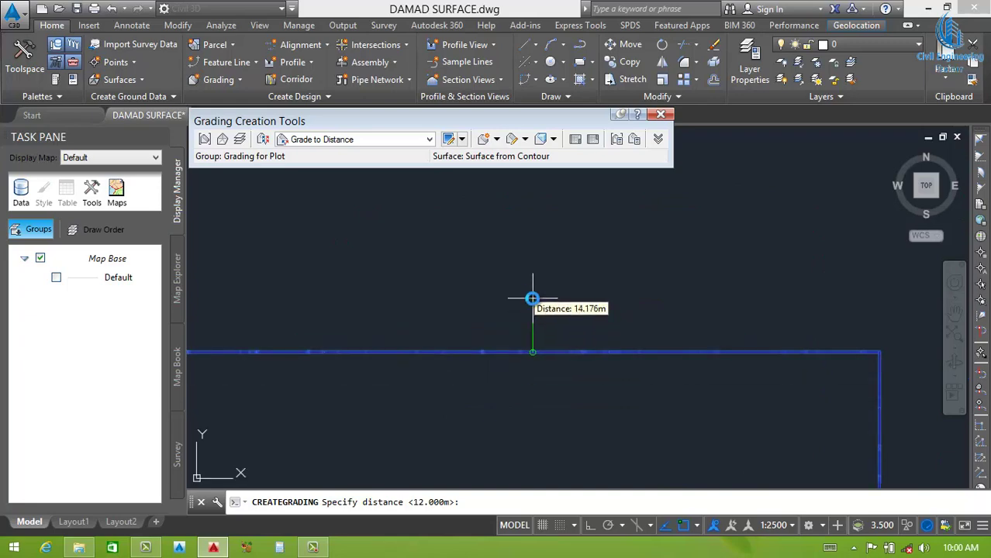
pyautogui.write('12')
pyautogui.press('Return')
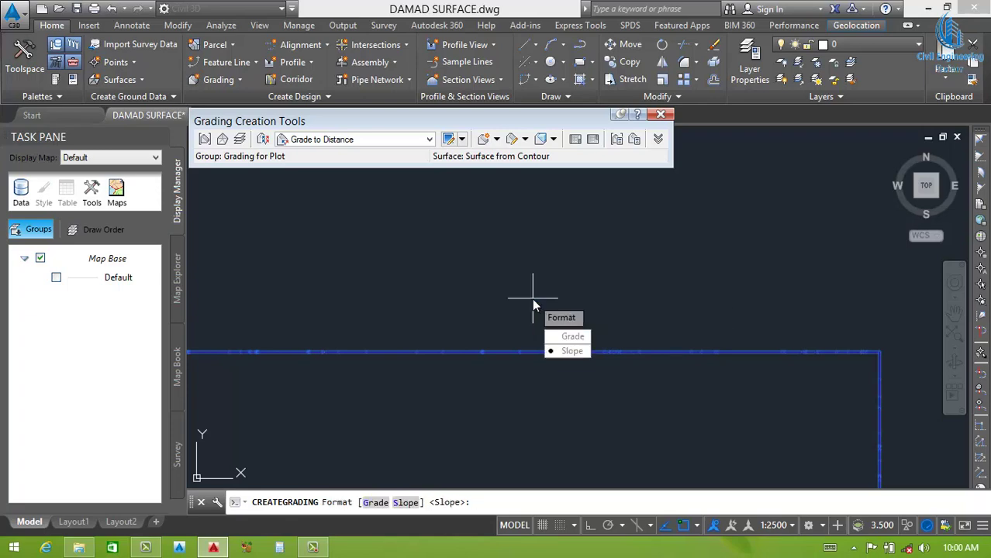
pyautogui.press('Return')
pyautogui.press('Return')
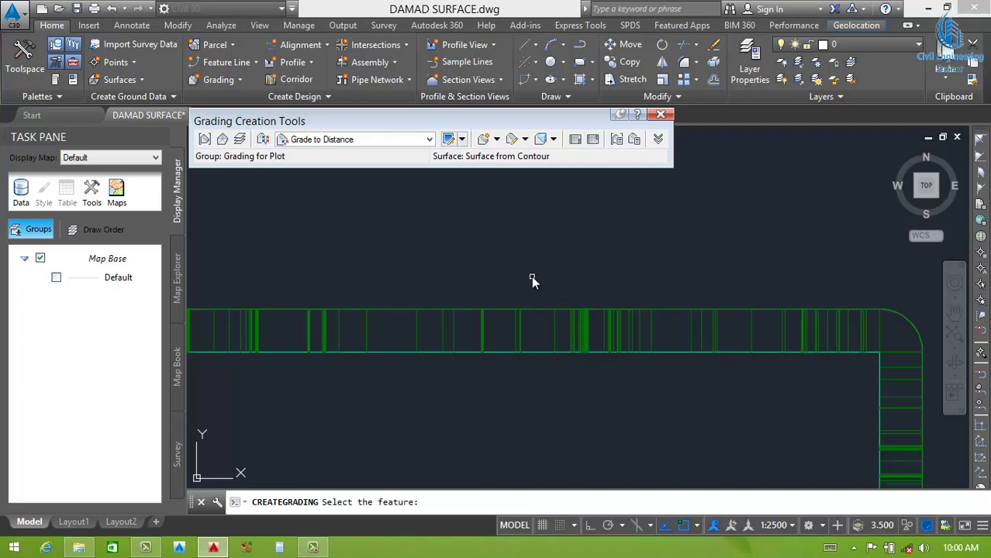
pyautogui.scroll(-5, 531, 279)
pyautogui.scroll(2, 511, 357)
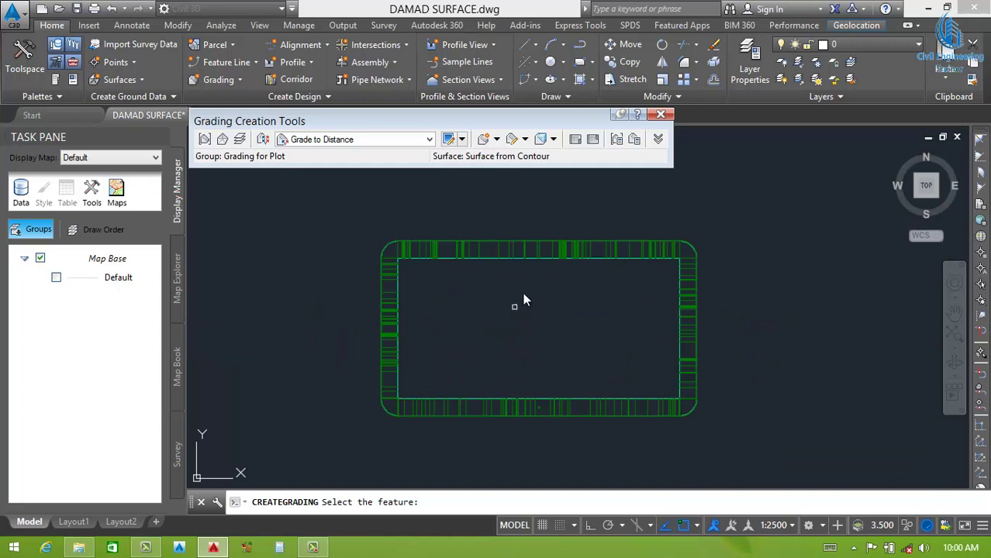
pyautogui.press('Escape')
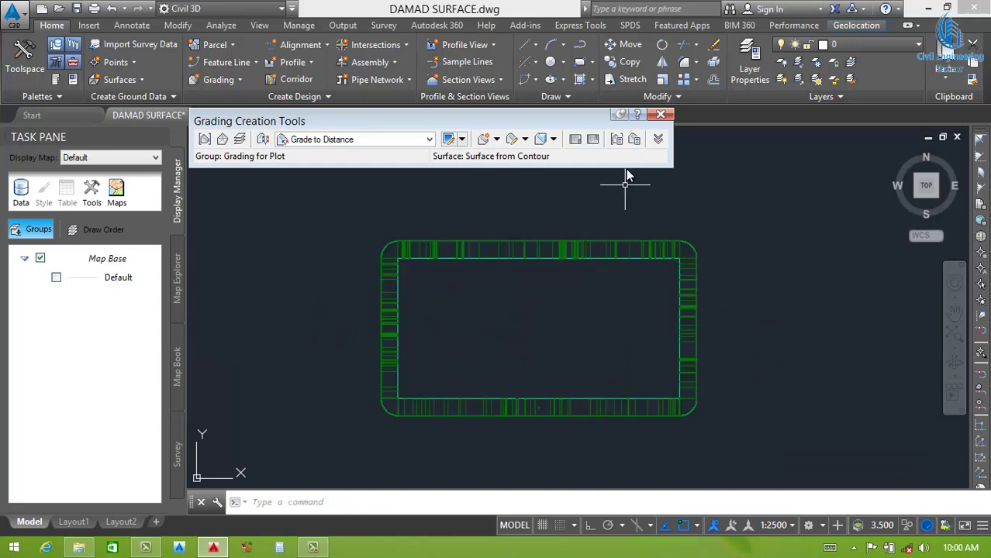
# Step: Create an infill grading inside the graded pool rectangle
pyautogui.click(496, 139)
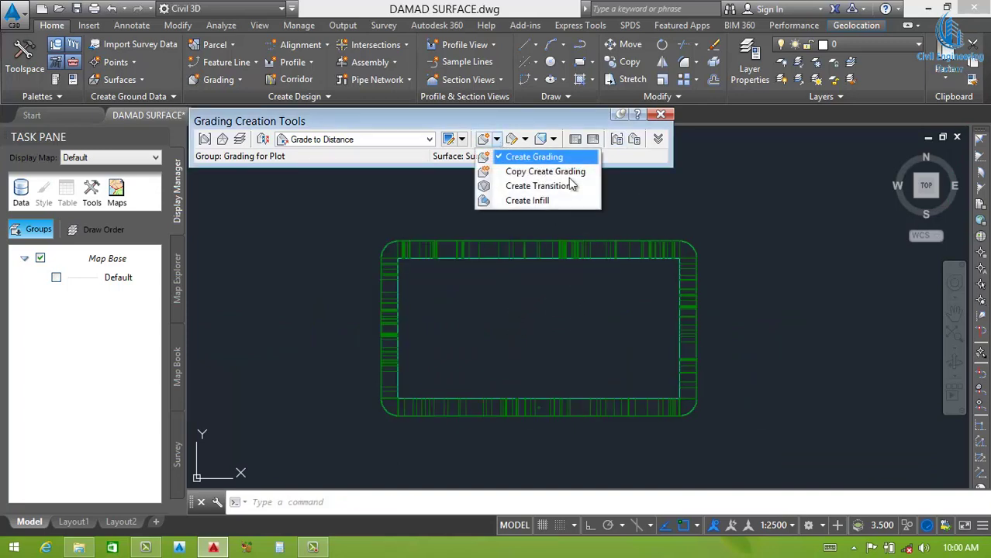
pyautogui.click(535, 200)
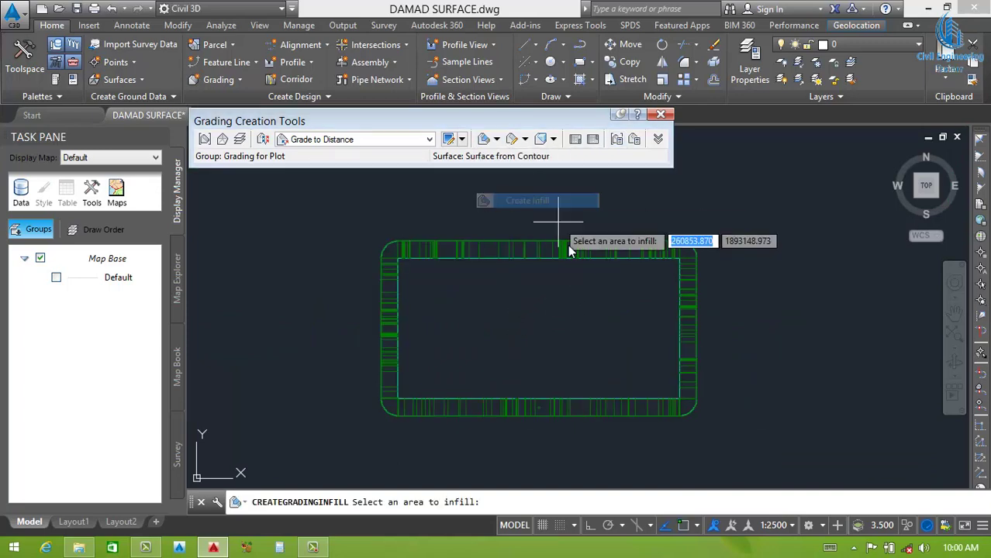
pyautogui.click(520, 328)
pyautogui.press('Return')
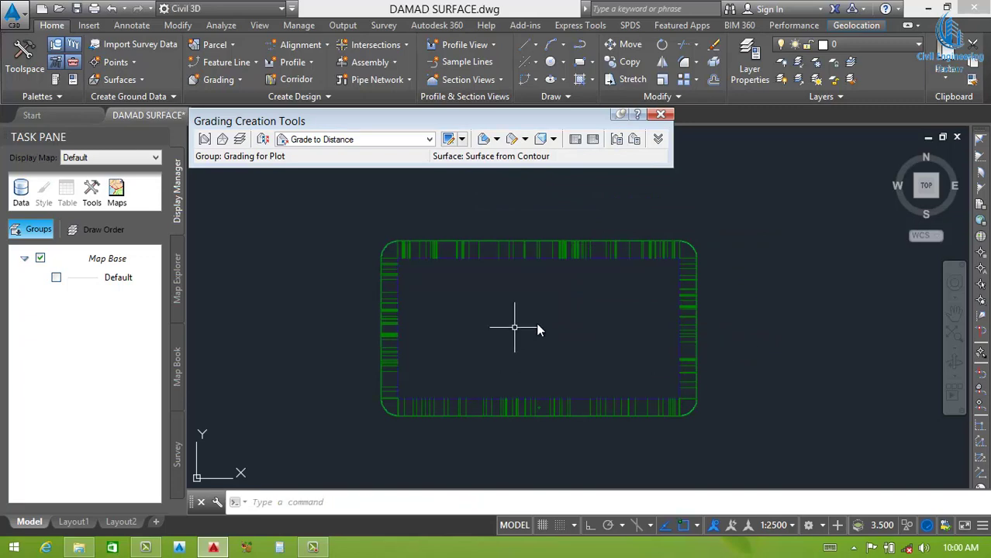
# Step: Window-select all the pool grading objects and open them in Object Viewer
pyautogui.click(573, 223)
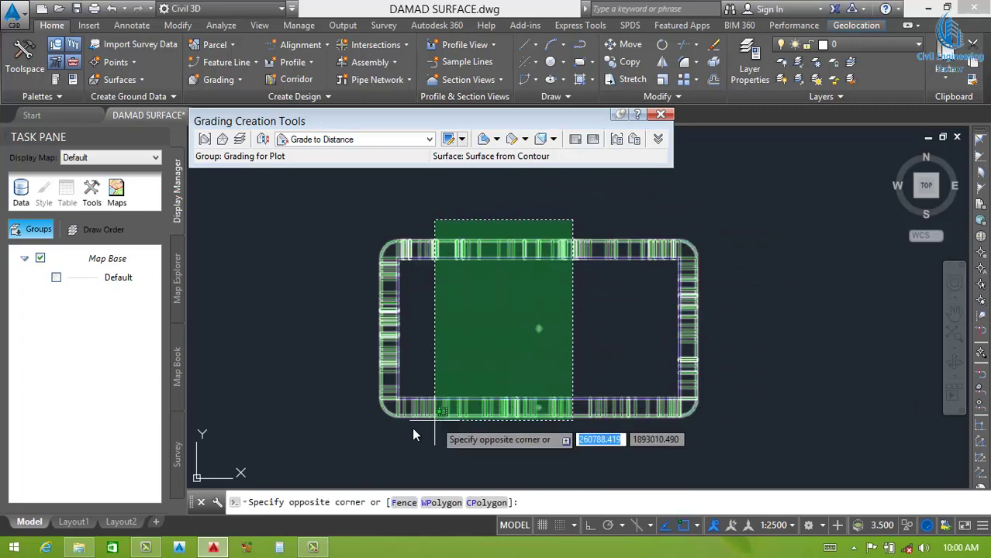
pyautogui.click(344, 446)
pyautogui.click(733, 311)
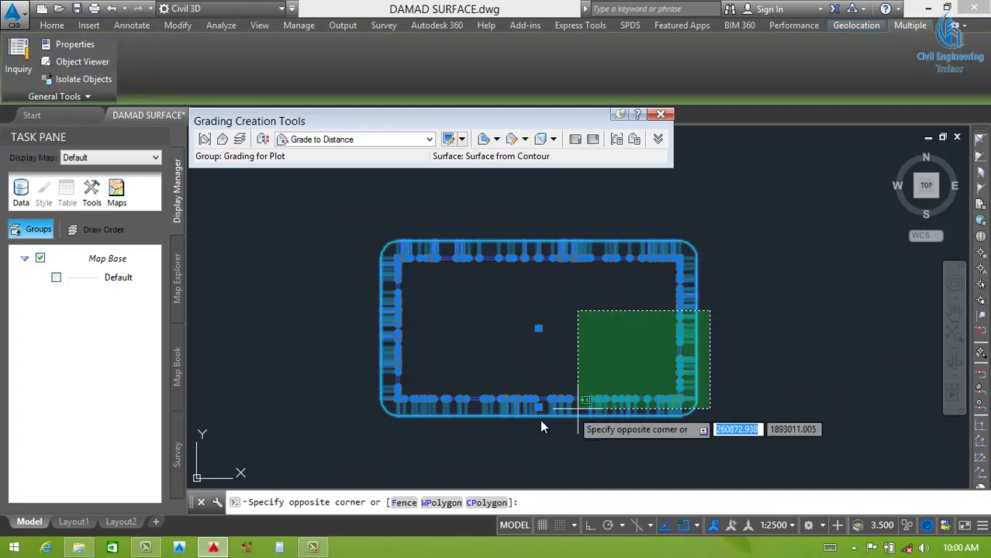
pyautogui.click(580, 415)
pyautogui.rightClick(521, 359)
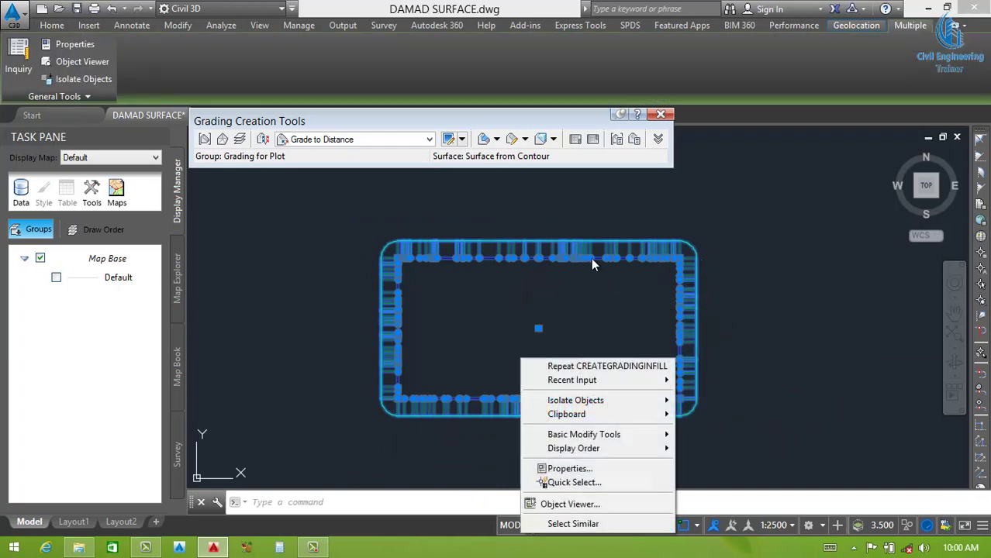
pyautogui.click(568, 504)
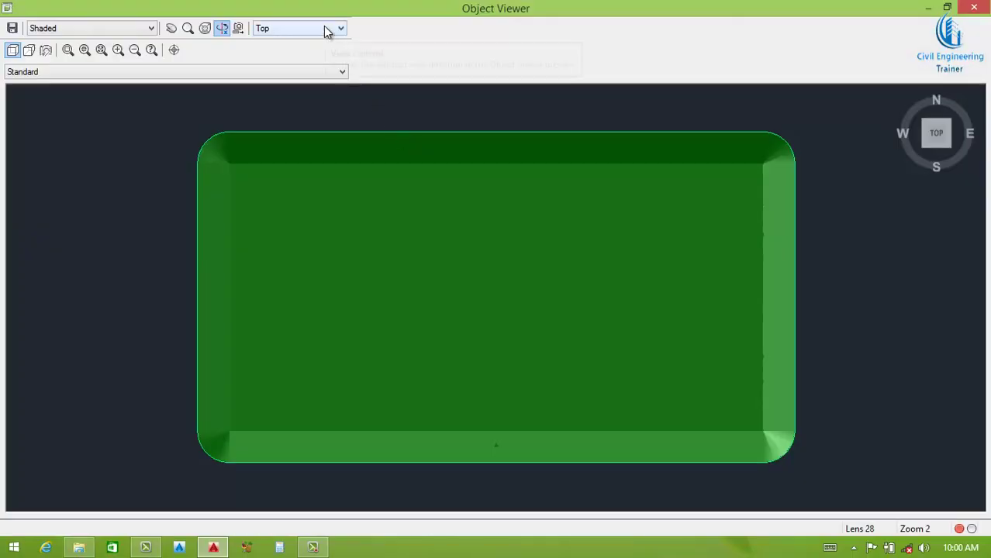
# Step: Set the Front view and orbit the pool to inspect the 12 m sloped band
pyautogui.click(326, 30)
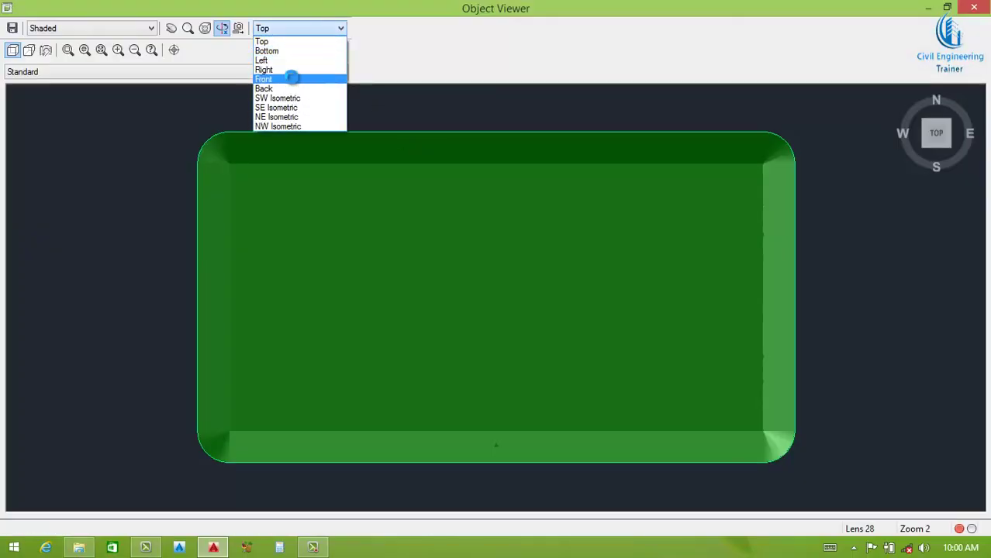
pyautogui.click(292, 78)
pyautogui.moveTo(448, 229)
pyautogui.mouseDown()
pyautogui.moveTo(456, 255)
pyautogui.moveTo(497, 300)
pyautogui.moveTo(517, 292)
pyautogui.moveTo(456, 277)
pyautogui.moveTo(457, 339)
pyautogui.moveTo(571, 357)
pyautogui.moveTo(513, 336)
pyautogui.moveTo(478, 305)
pyautogui.moveTo(511, 254)
pyautogui.moveTo(613, 323)
pyautogui.moveTo(406, 264)
pyautogui.mouseUp()
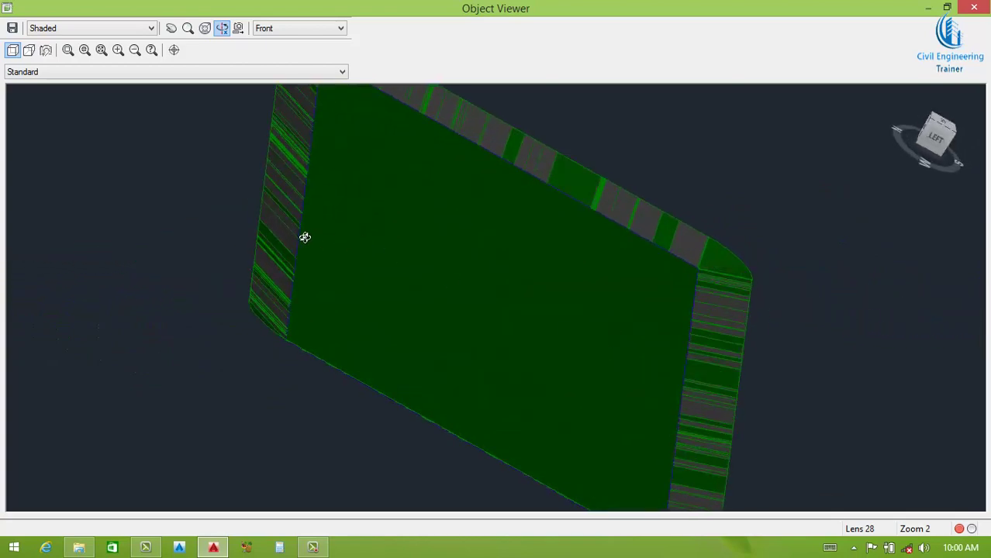
pyautogui.moveTo(305, 236)
pyautogui.mouseDown()
pyautogui.moveTo(282, 242)
pyautogui.moveTo(431, 315)
pyautogui.moveTo(299, 239)
pyautogui.mouseUp()
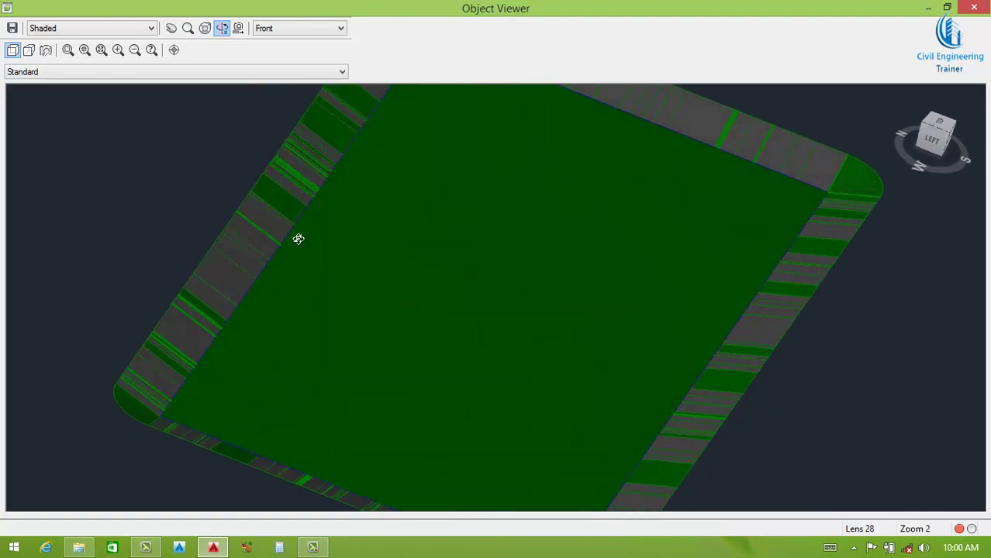
pyautogui.moveTo(357, 270)
pyautogui.mouseDown()
pyautogui.moveTo(354, 237)
pyautogui.moveTo(485, 277)
pyautogui.moveTo(460, 262)
pyautogui.moveTo(370, 363)
pyautogui.moveTo(440, 324)
pyautogui.moveTo(409, 235)
pyautogui.moveTo(456, 241)
pyautogui.moveTo(458, 208)
pyautogui.moveTo(476, 350)
pyautogui.mouseUp()
pyautogui.scroll(-5, 469, 316)
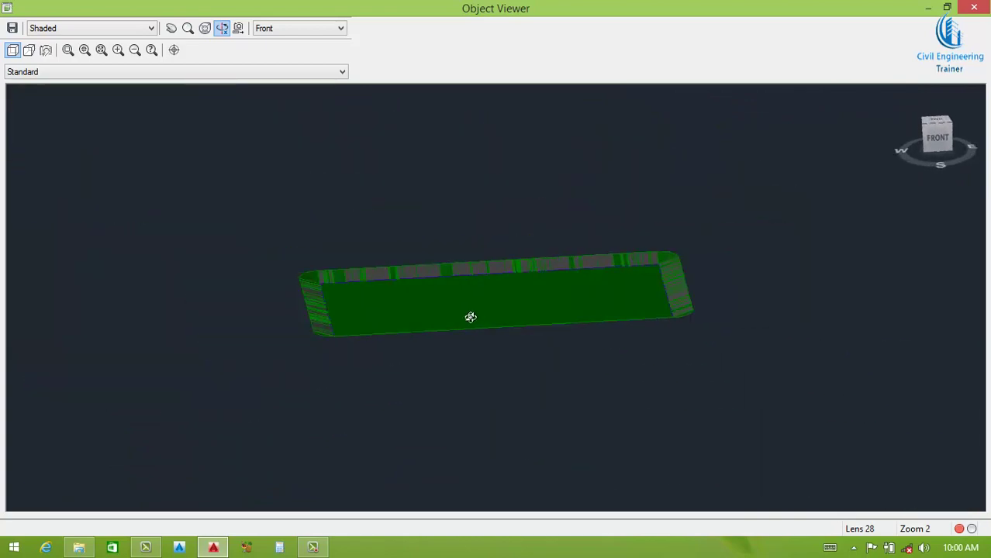
pyautogui.scroll(-2, 470, 317)
pyautogui.scroll(-3, 505, 288)
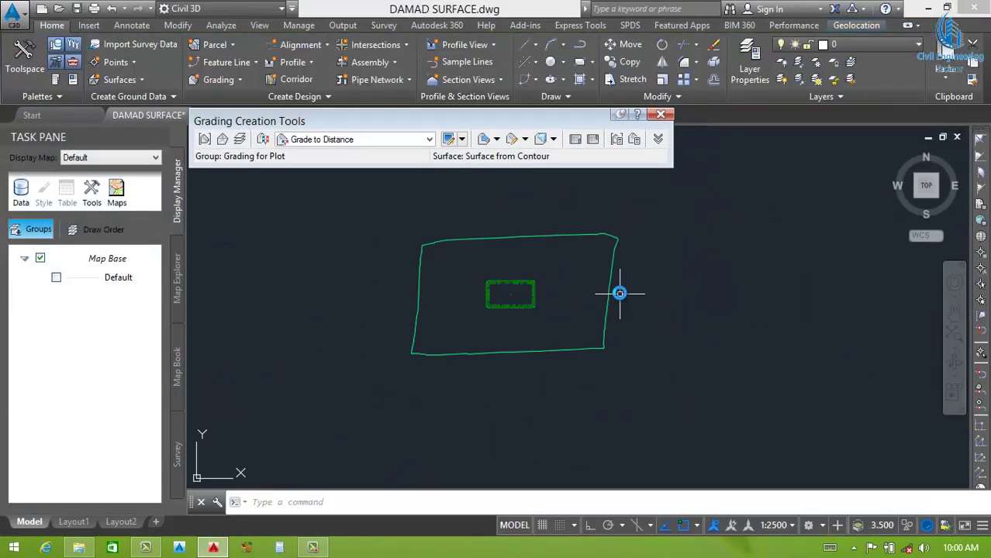
pyautogui.click(644, 265)
pyautogui.click(466, 312)
pyautogui.rightClick(483, 290)
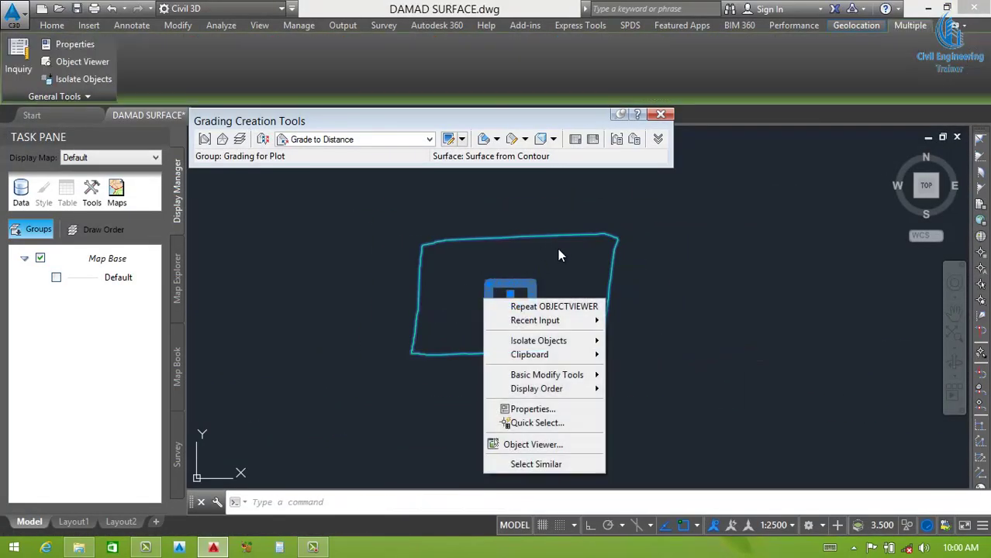
pyautogui.click(534, 441)
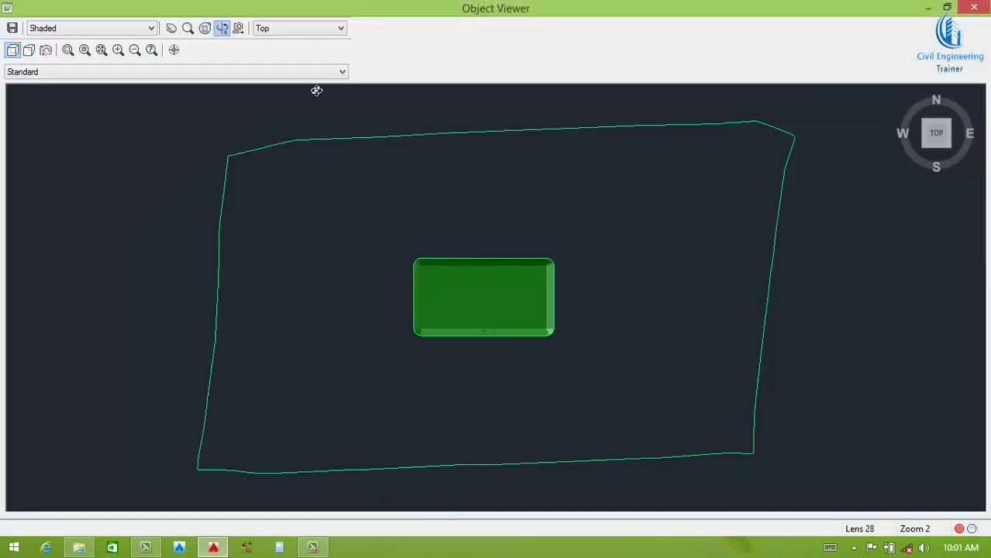
pyautogui.click(287, 28)
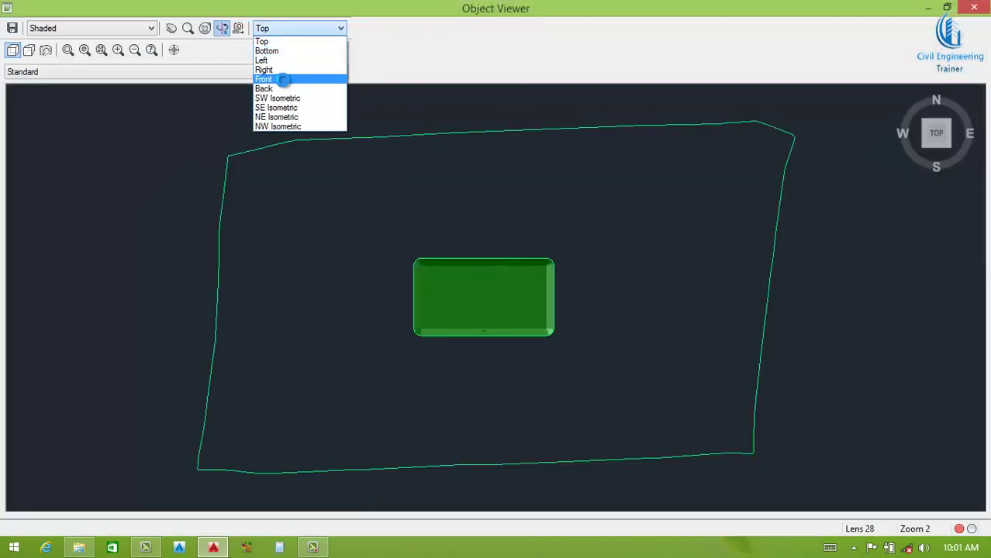
pyautogui.click(282, 79)
pyautogui.moveTo(460, 270)
pyautogui.mouseDown()
pyautogui.moveTo(460, 350)
pyautogui.moveTo(491, 323)
pyautogui.moveTo(480, 228)
pyautogui.moveTo(503, 173)
pyautogui.moveTo(442, 270)
pyautogui.moveTo(456, 269)
pyautogui.moveTo(511, 211)
pyautogui.moveTo(518, 278)
pyautogui.moveTo(613, 260)
pyautogui.mouseUp()
pyautogui.moveTo(455, 278)
pyautogui.mouseDown()
pyautogui.moveTo(504, 374)
pyautogui.moveTo(367, 361)
pyautogui.moveTo(537, 299)
pyautogui.moveTo(615, 332)
pyautogui.moveTo(498, 329)
pyautogui.mouseUp()
pyautogui.scroll(3, 497, 329)
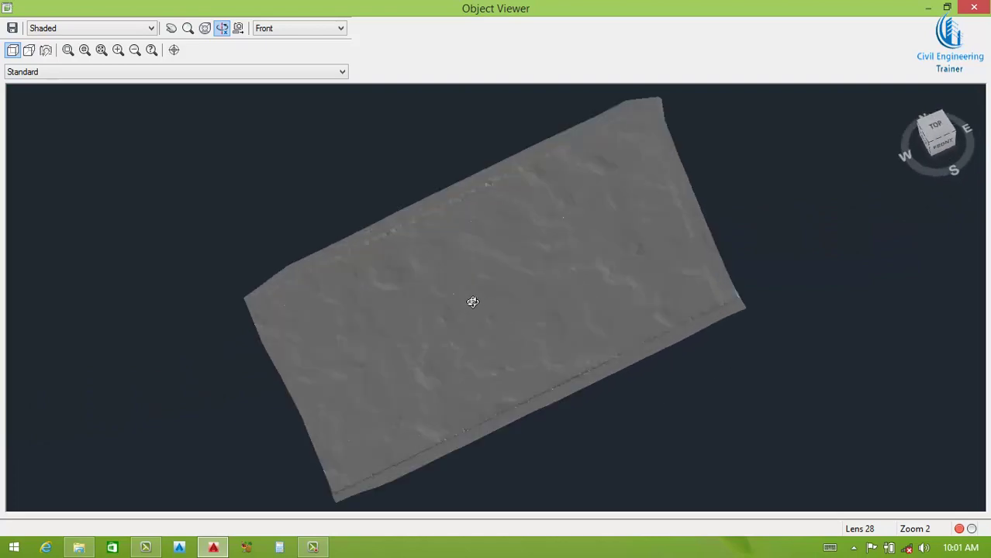
pyautogui.scroll(2, 471, 301)
pyautogui.moveTo(510, 366)
pyautogui.mouseDown()
pyautogui.moveTo(429, 306)
pyautogui.moveTo(517, 257)
pyautogui.moveTo(514, 353)
pyautogui.moveTo(447, 327)
pyautogui.moveTo(495, 181)
pyautogui.moveTo(469, 299)
pyautogui.moveTo(472, 205)
pyautogui.moveTo(470, 338)
pyautogui.moveTo(500, 400)
pyautogui.moveTo(451, 385)
pyautogui.moveTo(491, 350)
pyautogui.moveTo(478, 282)
pyautogui.moveTo(496, 370)
pyautogui.moveTo(480, 353)
pyautogui.moveTo(445, 418)
pyautogui.moveTo(483, 294)
pyautogui.mouseUp()
pyautogui.scroll(2, 449, 322)
pyautogui.moveTo(464, 367); pyautogui.dragTo(463, 377)
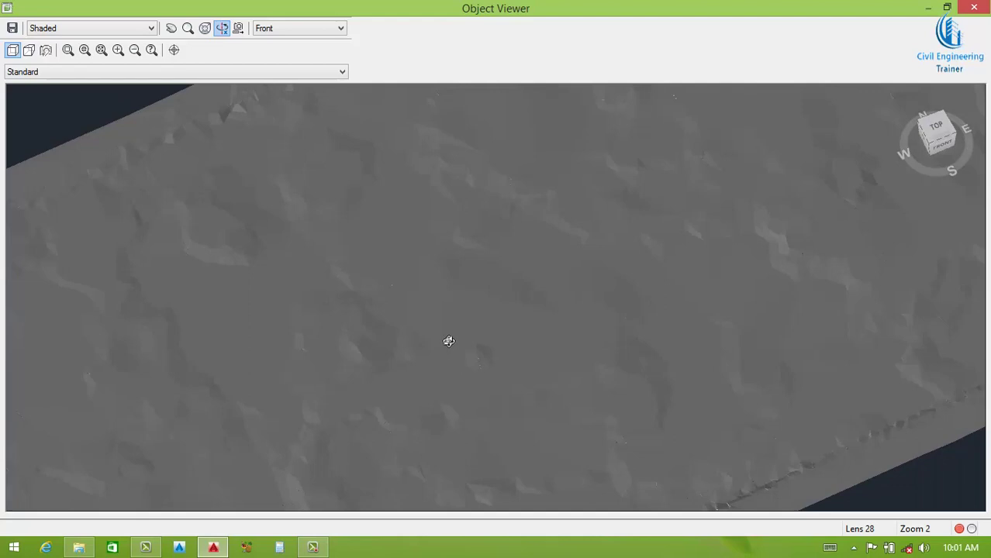
pyautogui.scroll(-3, 448, 341)
pyautogui.scroll(-3, 464, 326)
pyautogui.press('Escape')
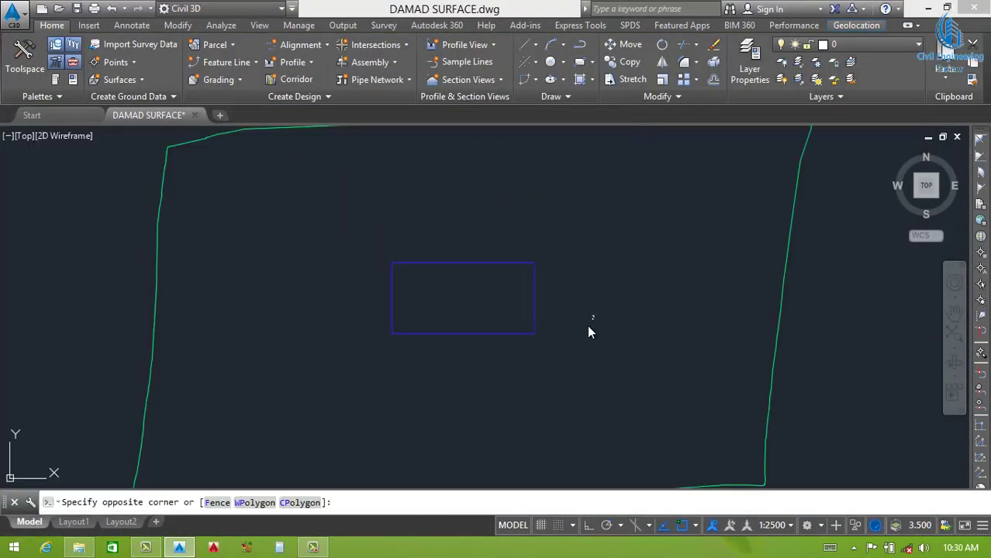
# Step: Reopen Grading Creation Tools from the Grading menu and show the grading criteria list
pyautogui.click(219, 79)
pyautogui.click(269, 101)
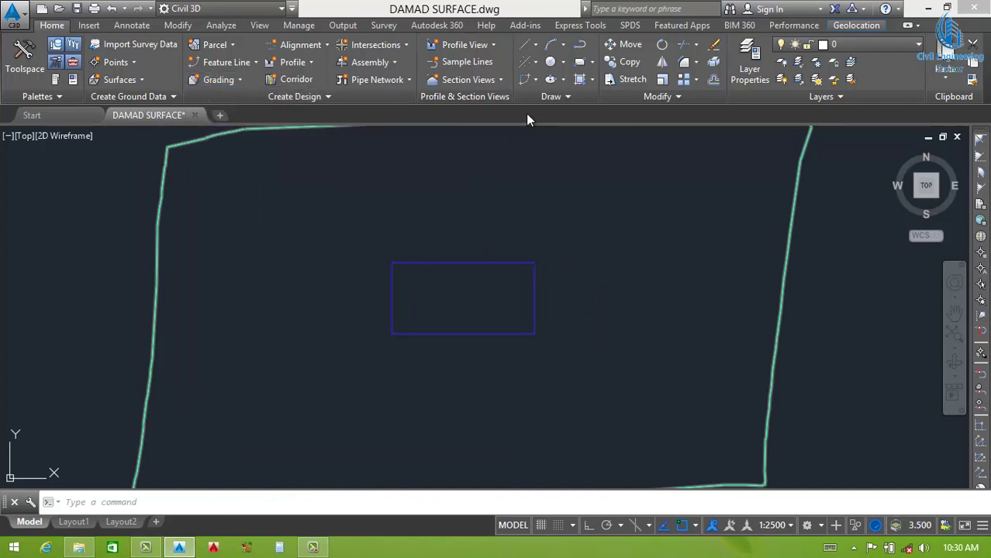
pyautogui.click(429, 141)
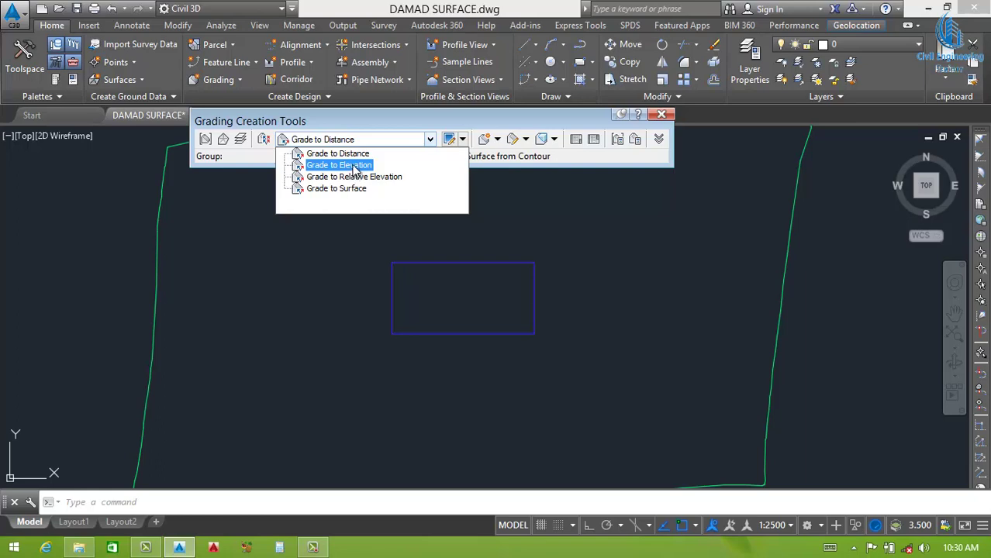
# Step: Choose Grade to Elevation criteria and set its target elevation to 68.000m
pyautogui.click(354, 166)
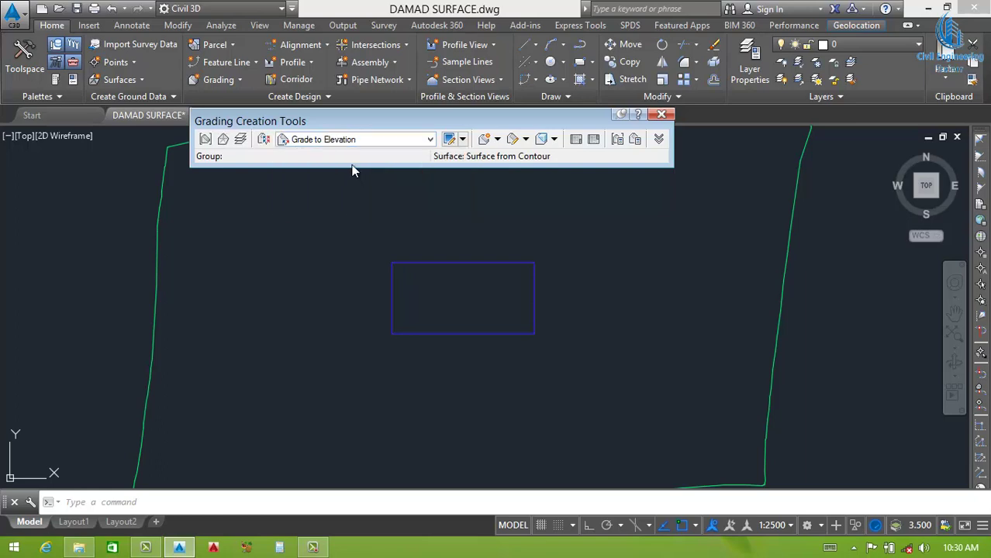
pyautogui.click(449, 139)
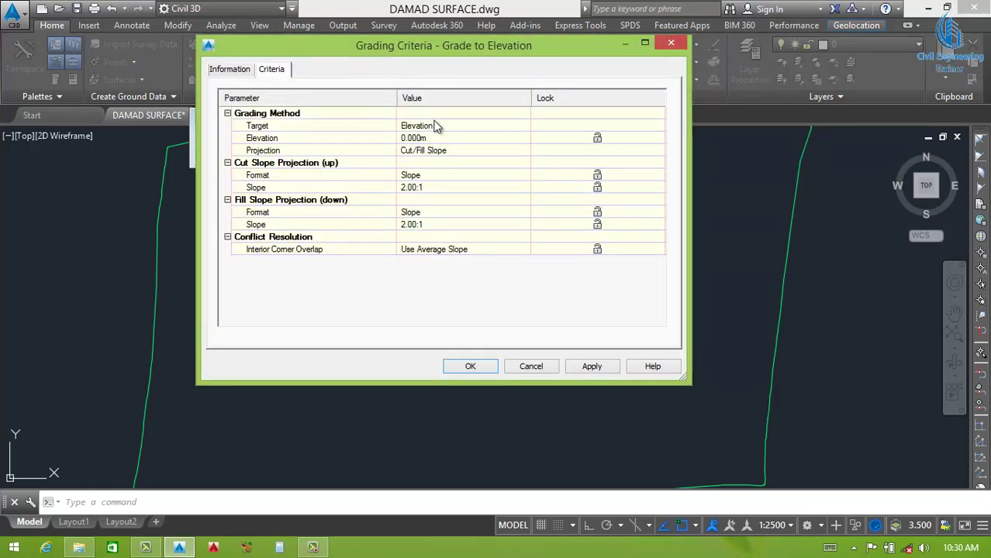
pyautogui.click(425, 128)
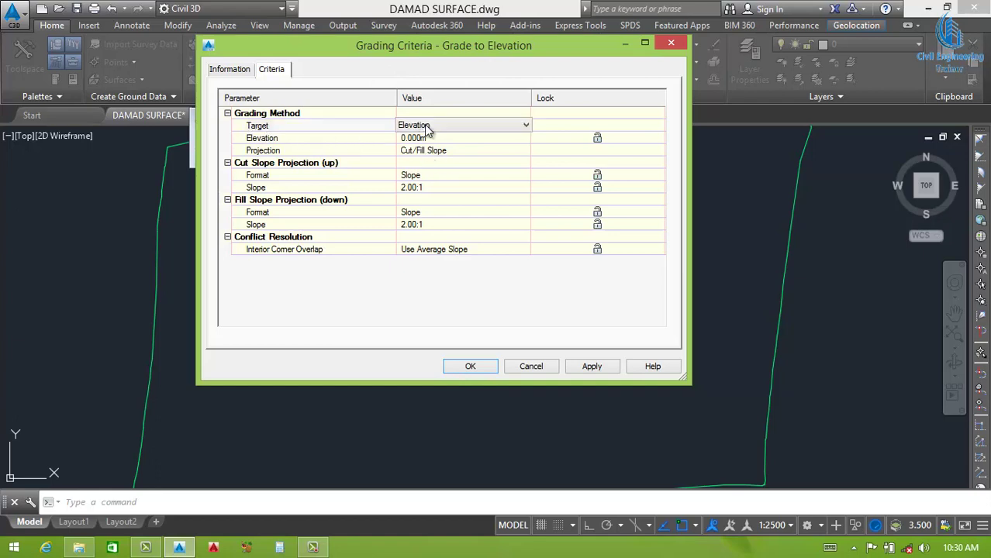
pyautogui.click(431, 131)
pyautogui.click(418, 143)
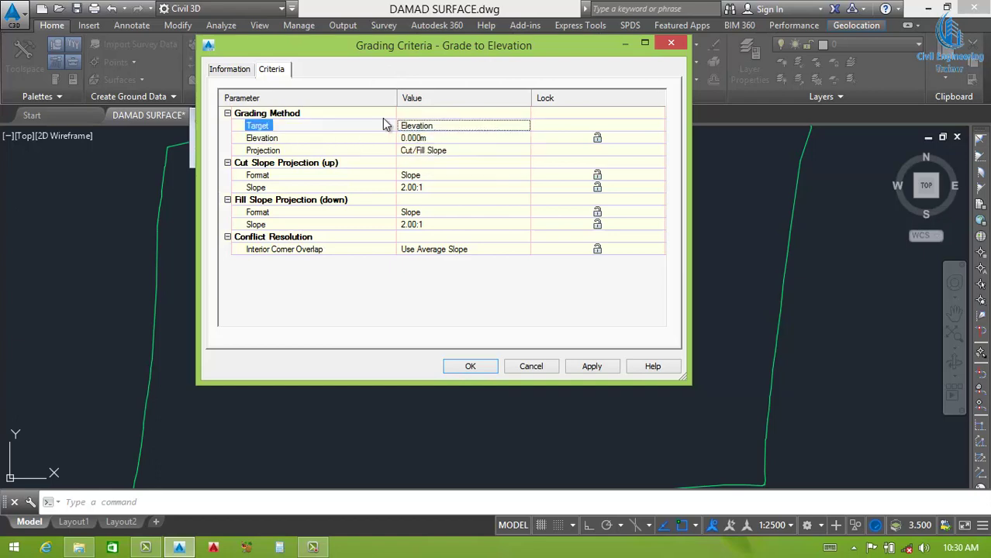
pyautogui.click(432, 137)
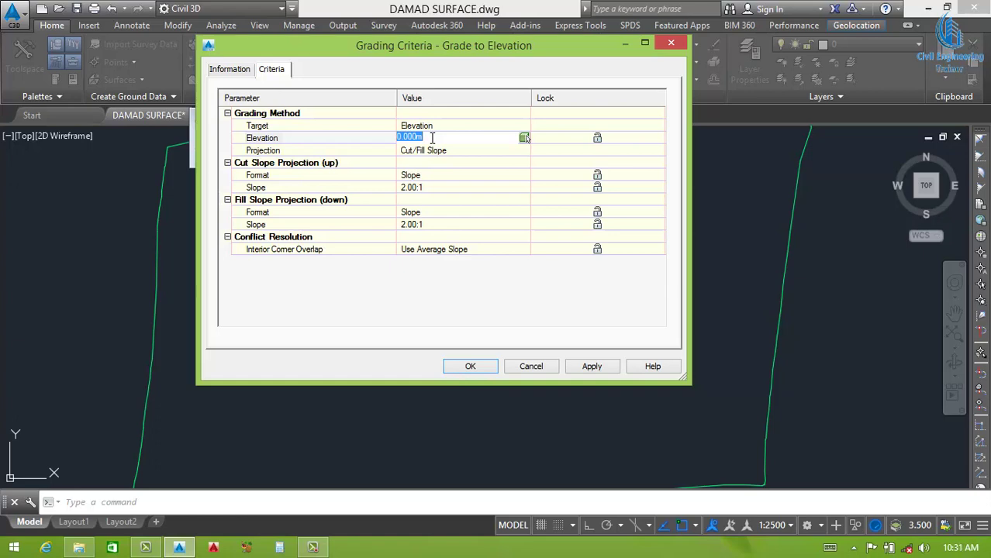
pyautogui.write('66')
pyautogui.click(452, 162)
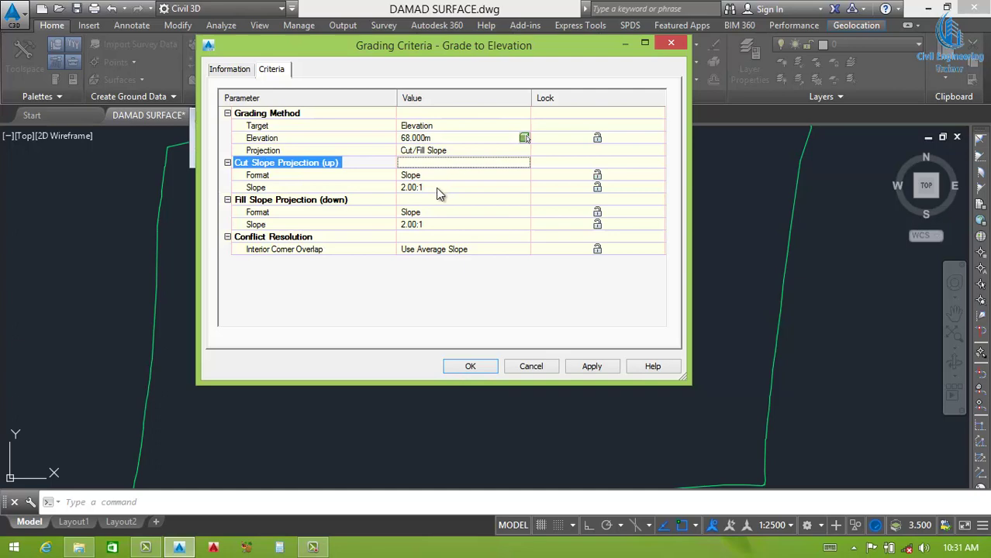
# Step: Set both cut and fill slopes to 3.00:1 and apply the criteria
pyautogui.click(442, 188)
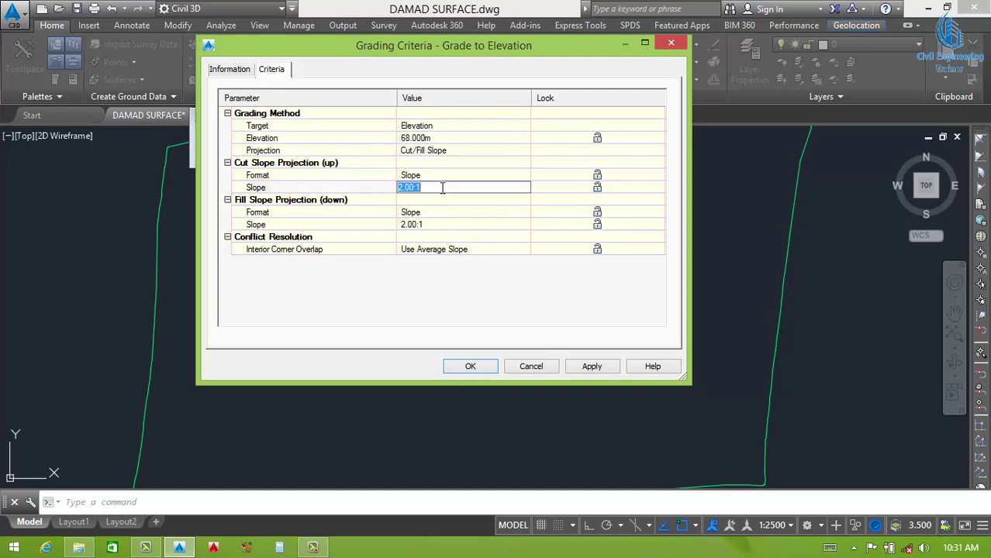
pyautogui.write('3')
pyautogui.click(449, 224)
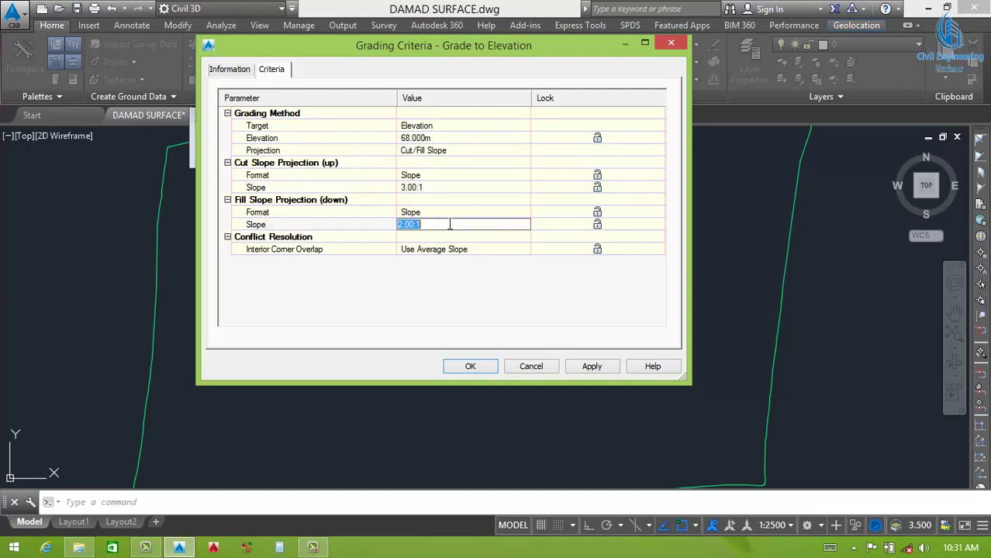
pyautogui.write('3')
pyautogui.click(448, 187)
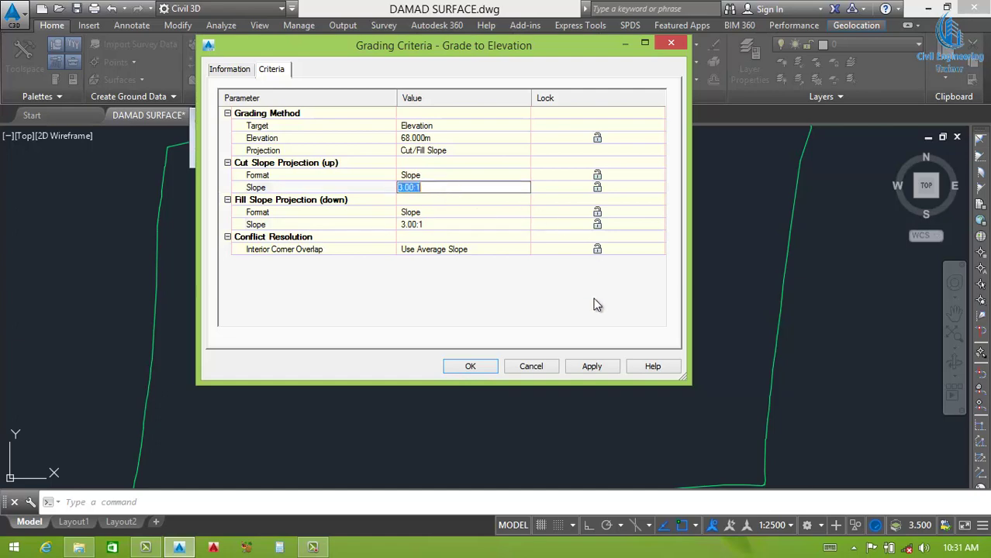
pyautogui.click(591, 366)
pyautogui.click(470, 366)
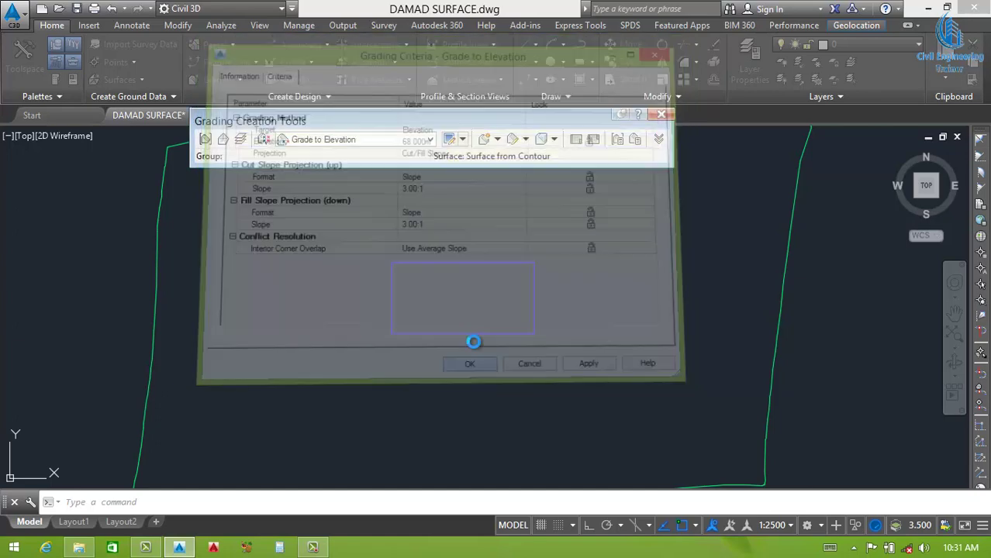
# Step: Create a grading group 'Grading for Plot' in the Plot site
pyautogui.click(497, 139)
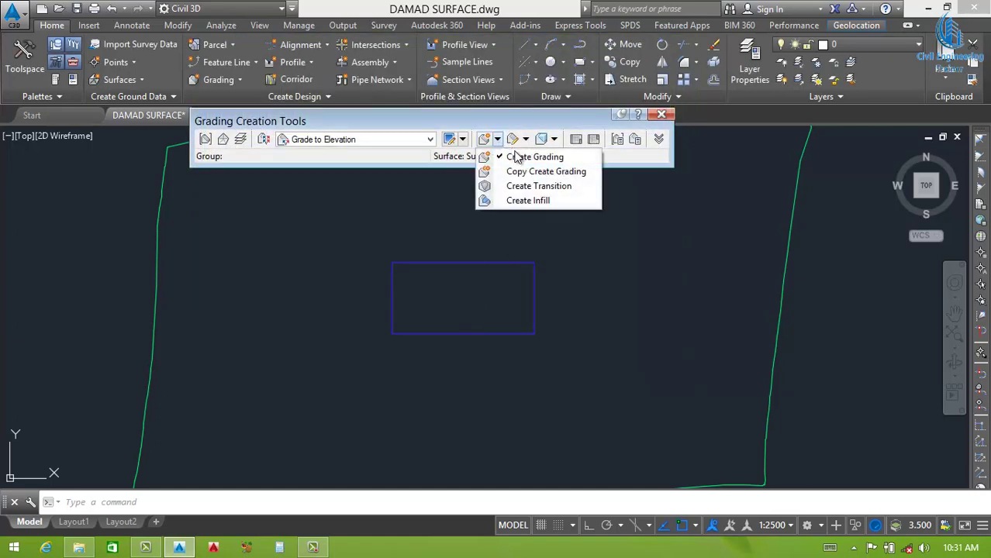
pyautogui.click(523, 158)
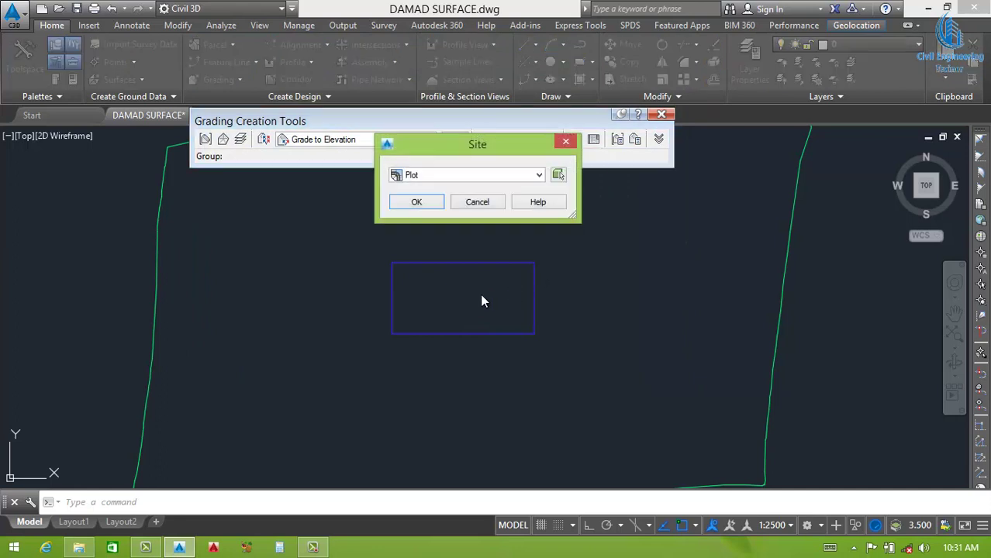
pyautogui.click(435, 175)
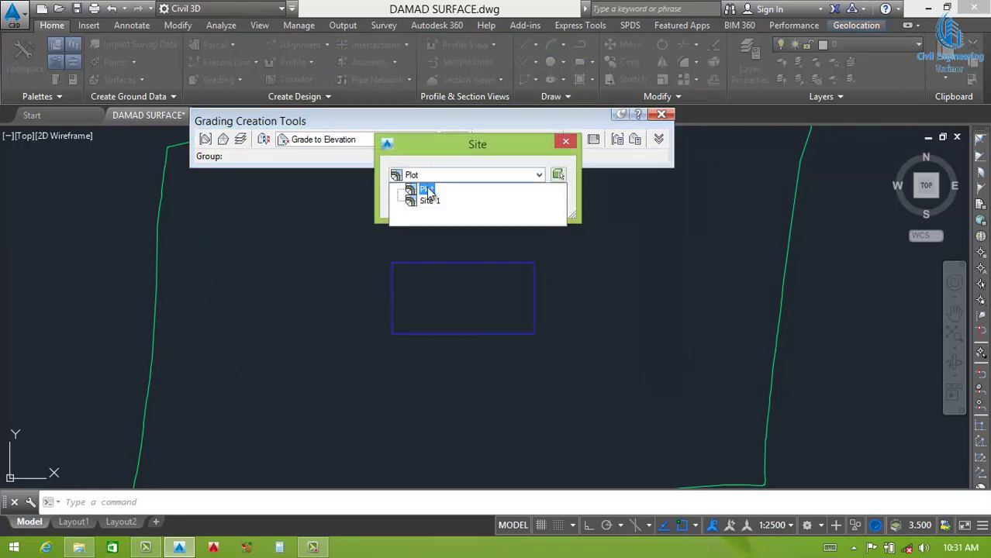
pyautogui.click(430, 188)
pyautogui.click(417, 204)
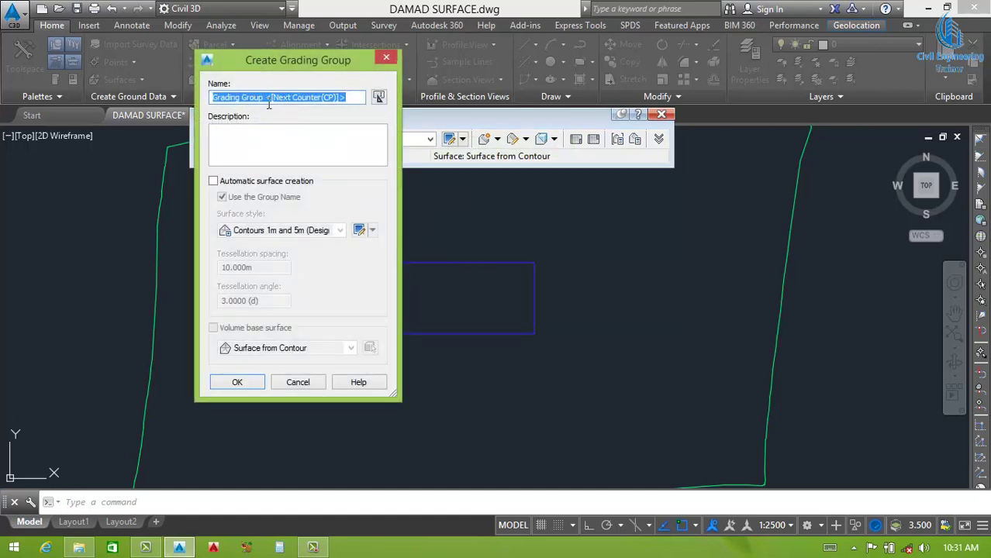
pyautogui.write('Grading for Plot')
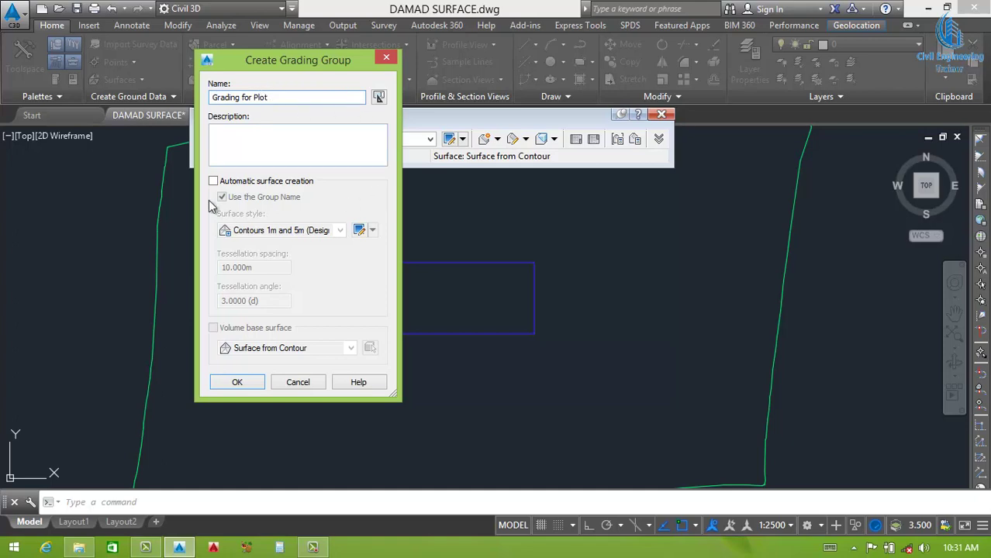
pyautogui.press('Return')
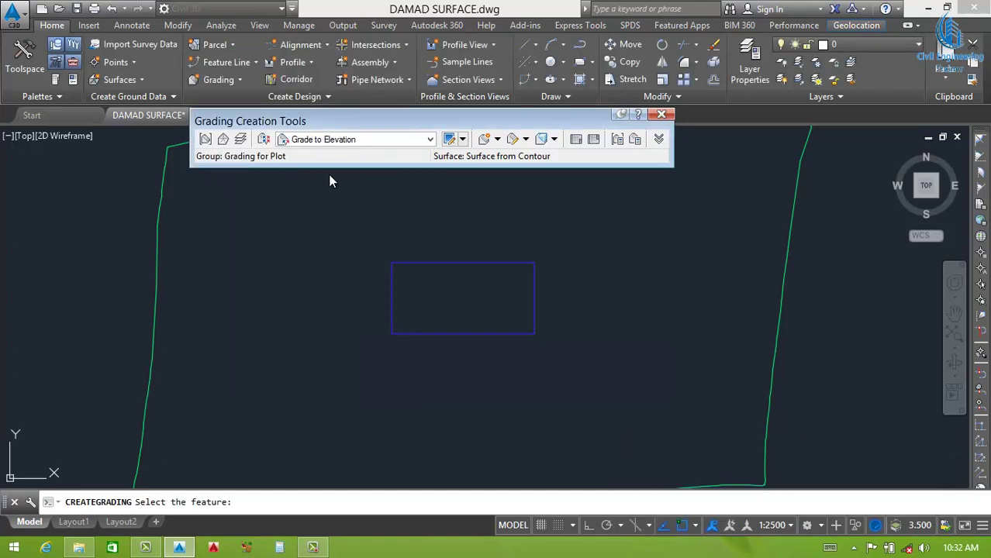
# Step: Grade the plot rectangle outward along its full length at 68.000m with 3.00:1 cut and fill slopes
pyautogui.click(497, 140)
pyautogui.click(514, 157)
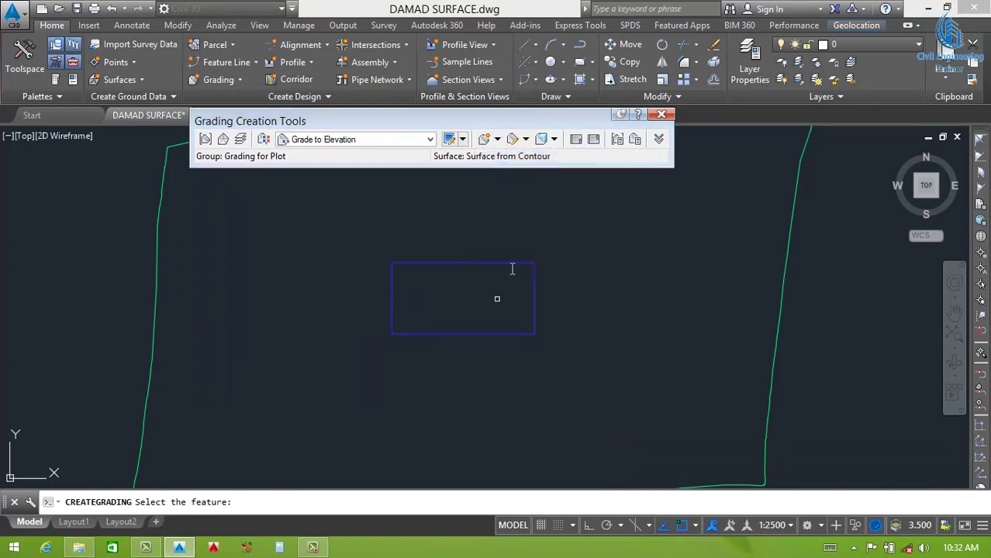
pyautogui.click(479, 265)
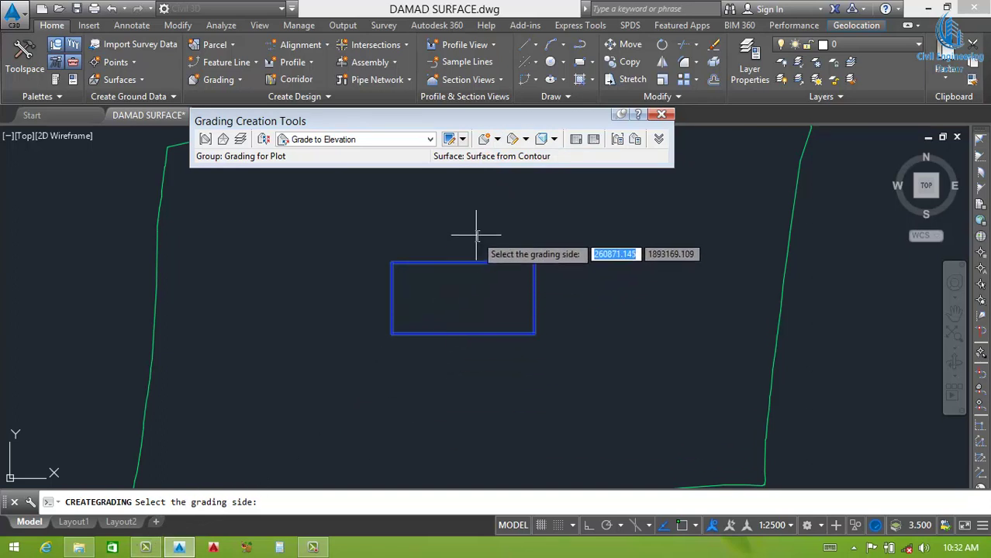
pyautogui.click(477, 239)
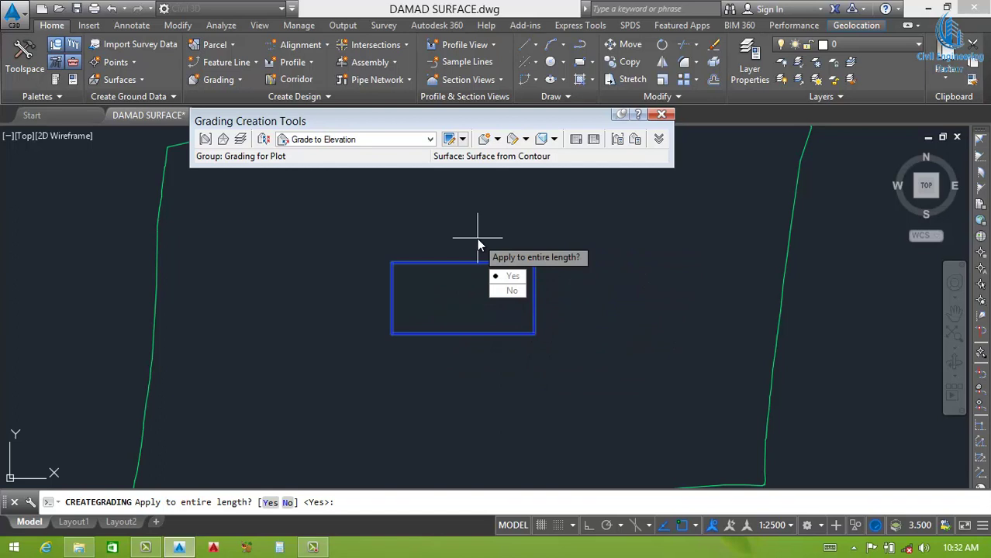
pyautogui.press('Return')
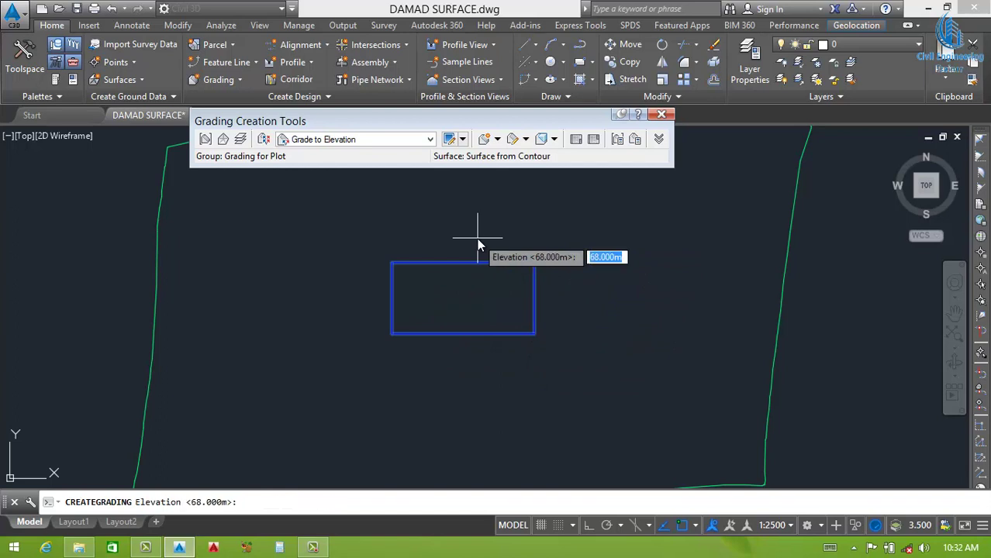
pyautogui.press('Return')
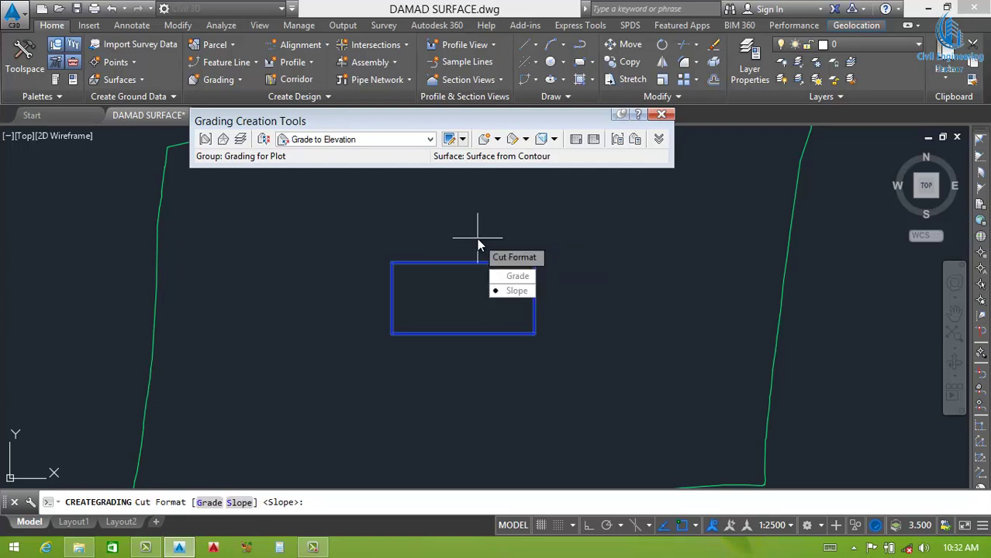
pyautogui.press('Return')
pyautogui.press('Return')
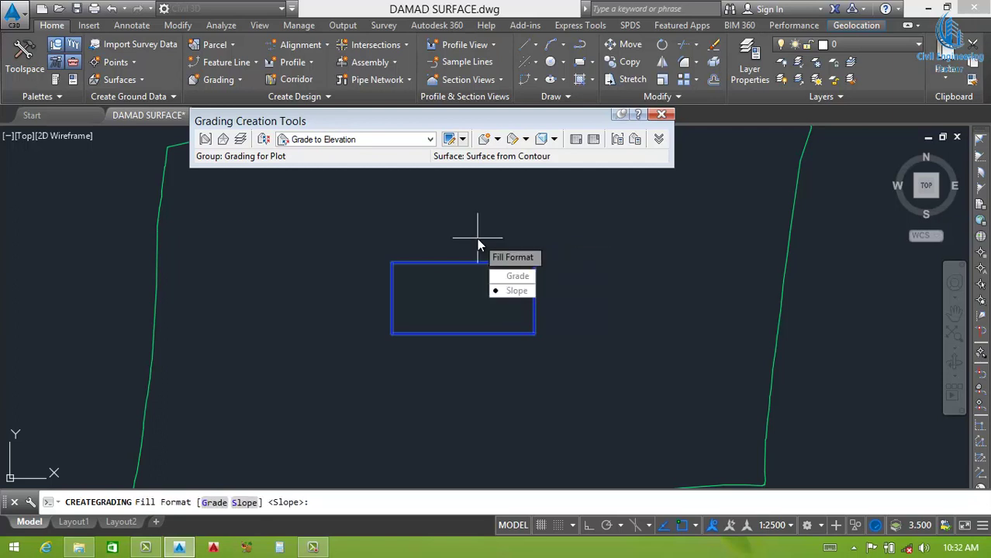
pyautogui.press('Return')
pyautogui.press('Return')
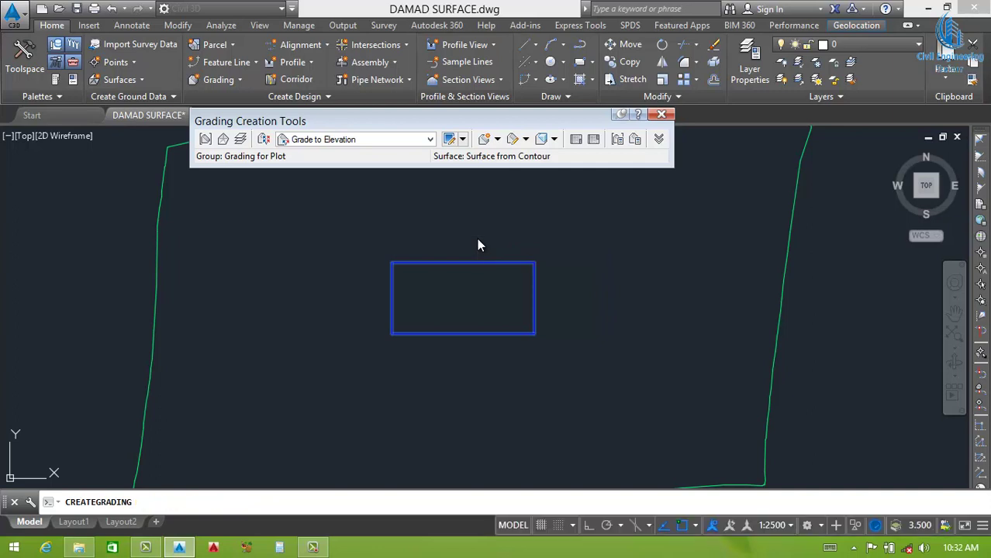
pyautogui.moveTo(480, 254)
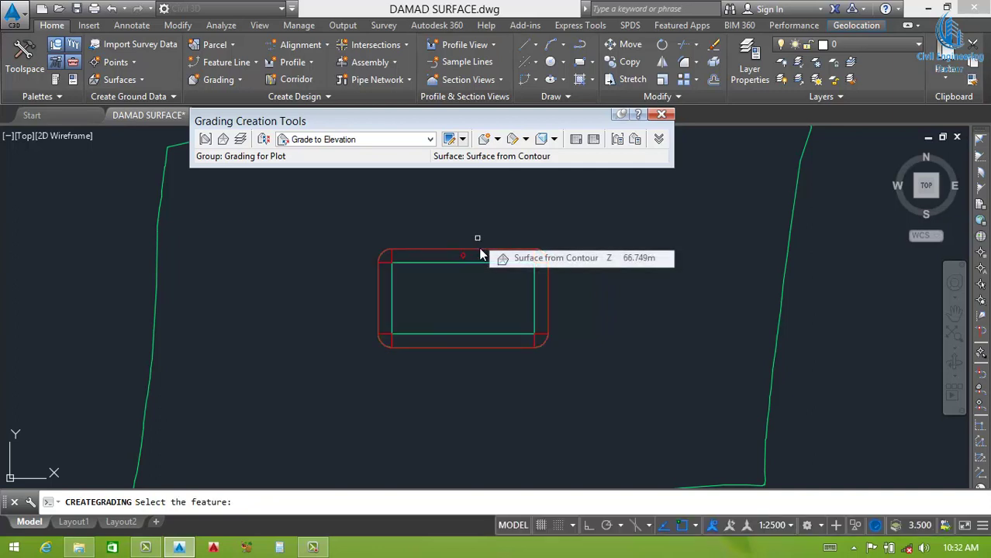
pyautogui.scroll(2, 460, 274)
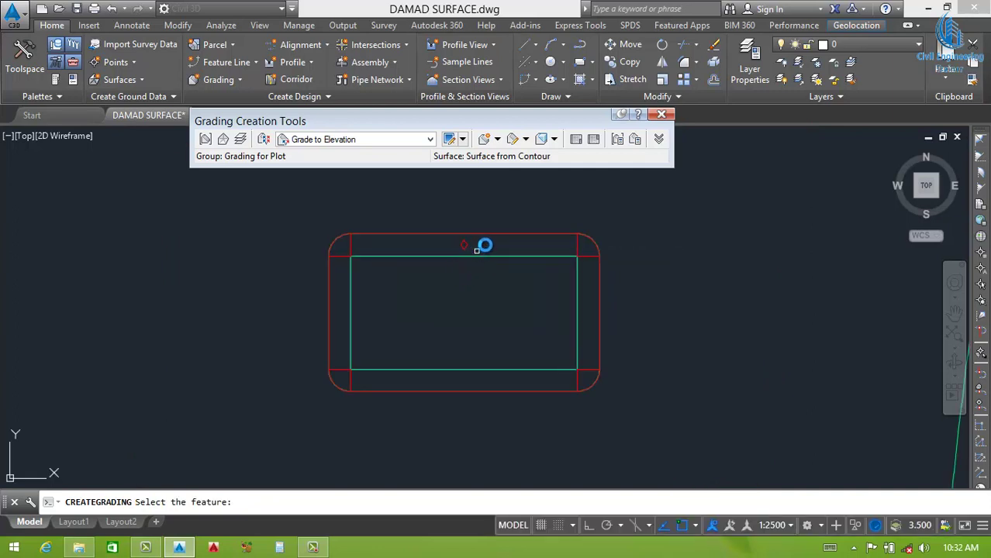
pyautogui.press('Return')
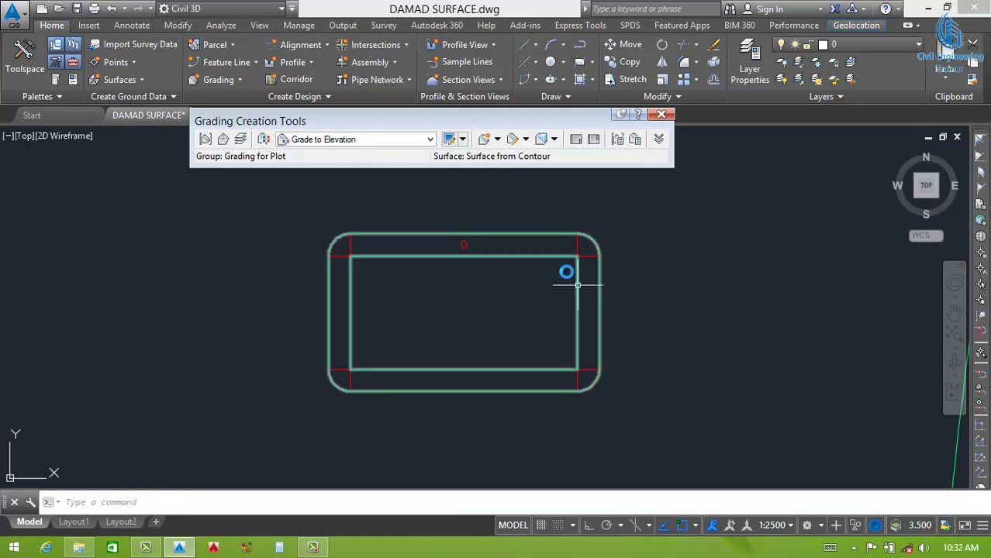
# Step: Add an infill grading inside the plot rectangle
pyautogui.click(497, 139)
pyautogui.click(527, 200)
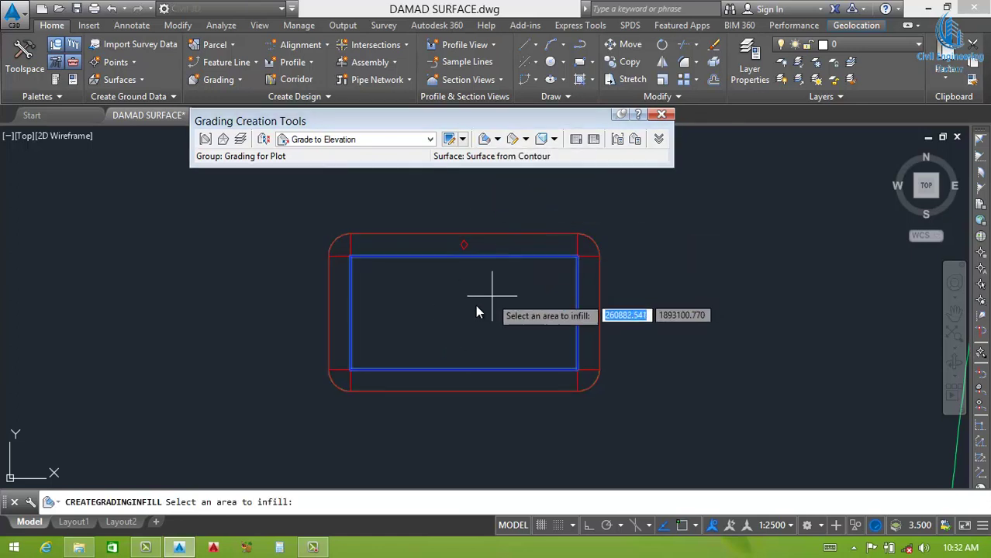
pyautogui.click(454, 314)
pyautogui.press('Return')
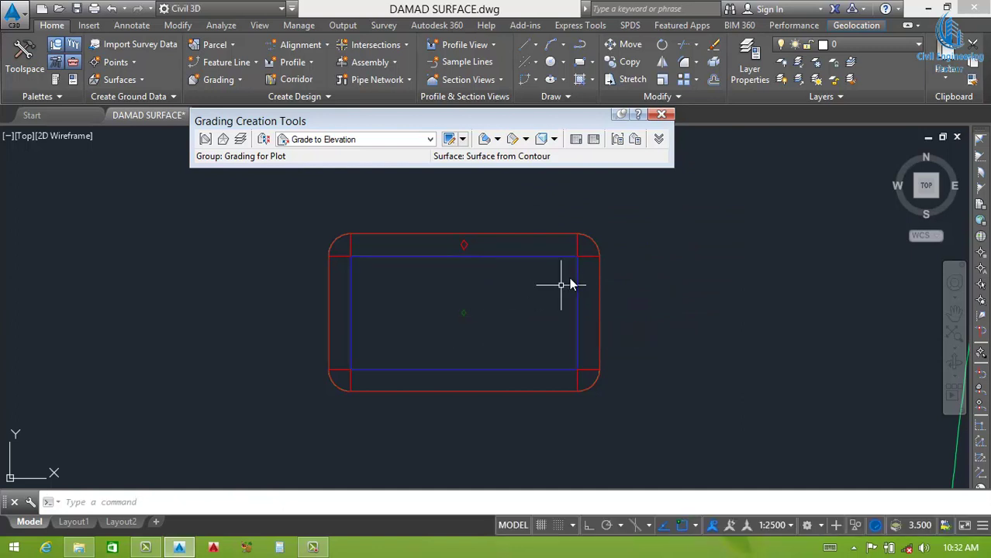
# Step: Window-select the surface boundary and plot grading and bring up their context menu
pyautogui.scroll(-5, 535, 267)
pyautogui.click(665, 241)
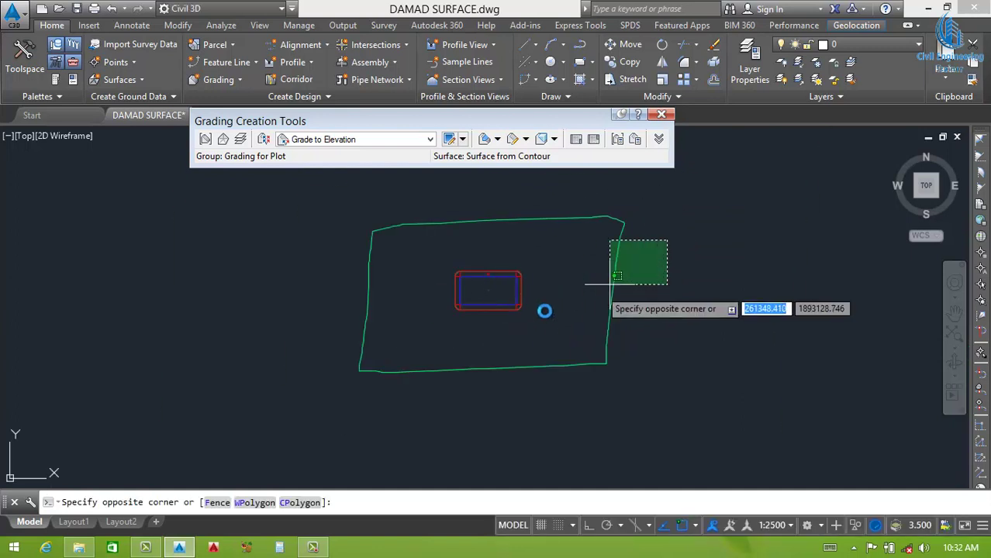
pyautogui.click(343, 367)
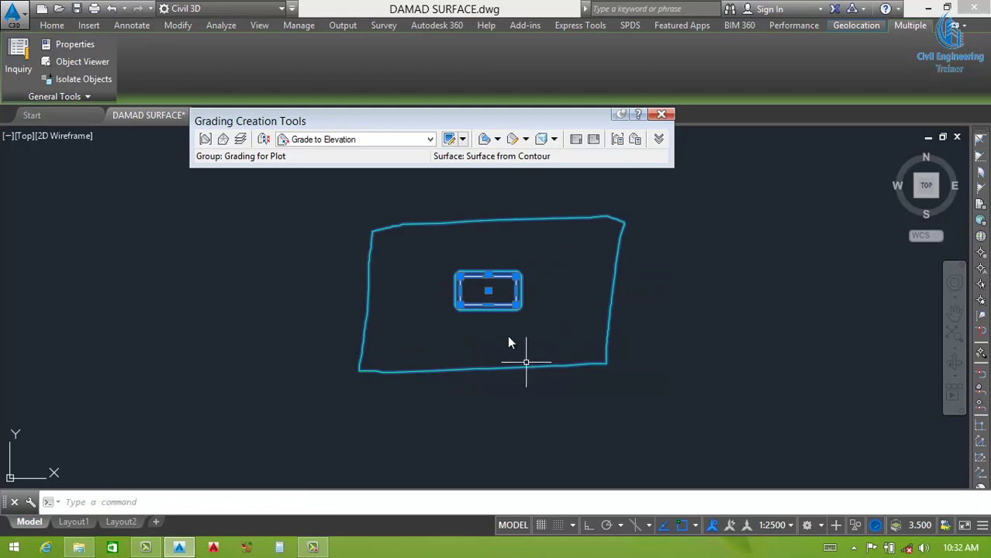
pyautogui.rightClick(501, 302)
# Step: View the selection in Object Viewer from the Front and orbit to inspect the cut/fill slopes
pyautogui.click(543, 459)
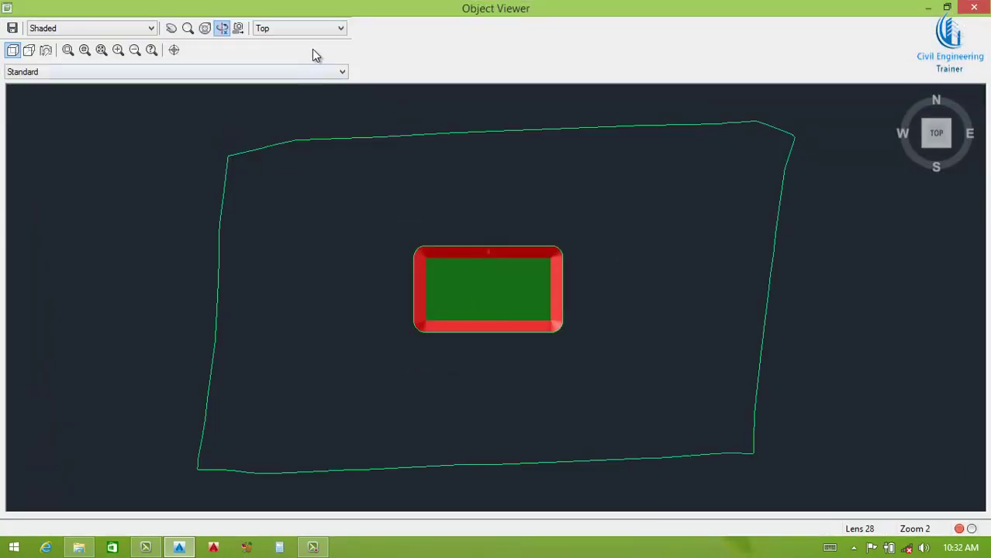
pyautogui.click(313, 30)
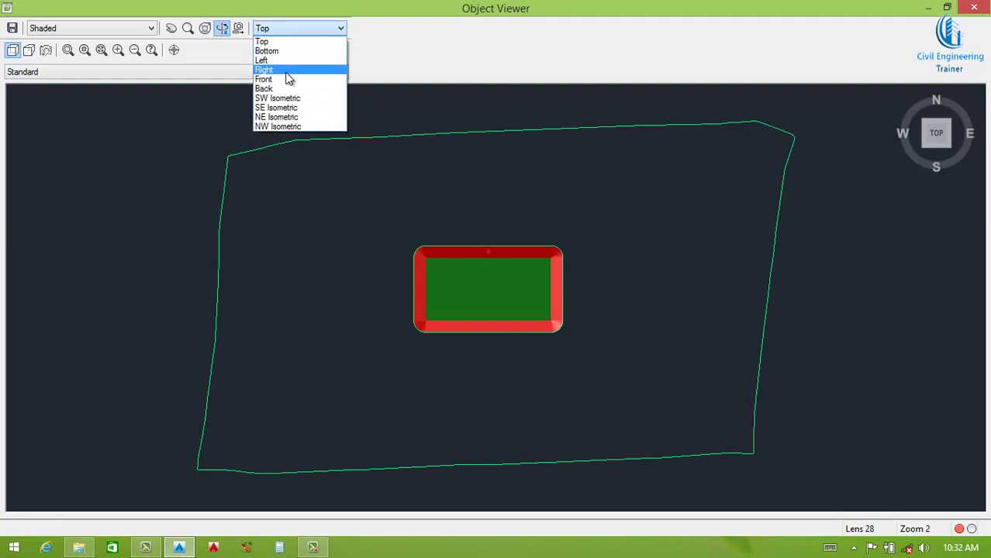
pyautogui.click(283, 80)
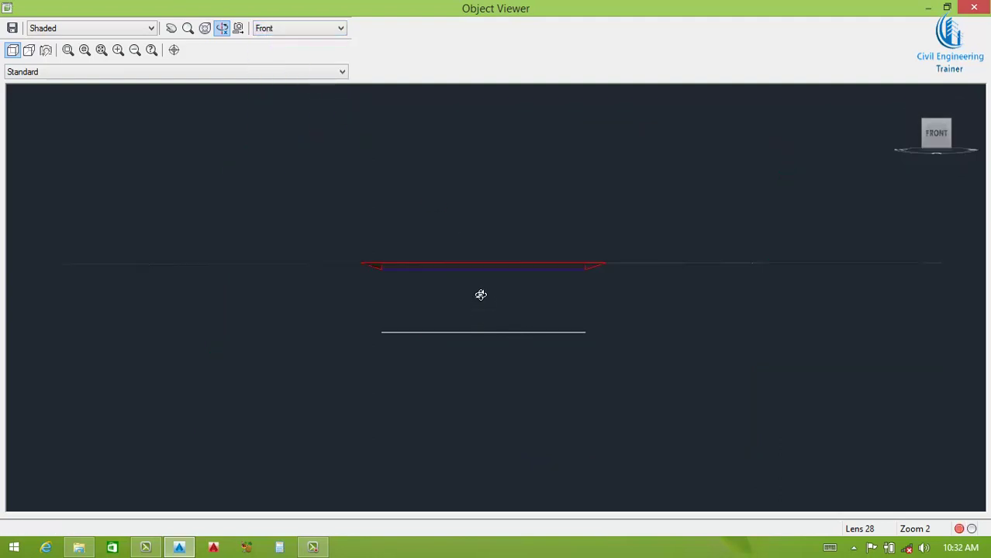
pyautogui.moveTo(482, 296)
pyautogui.mouseDown()
pyautogui.moveTo(439, 279)
pyautogui.moveTo(457, 330)
pyautogui.moveTo(472, 326)
pyautogui.mouseUp()
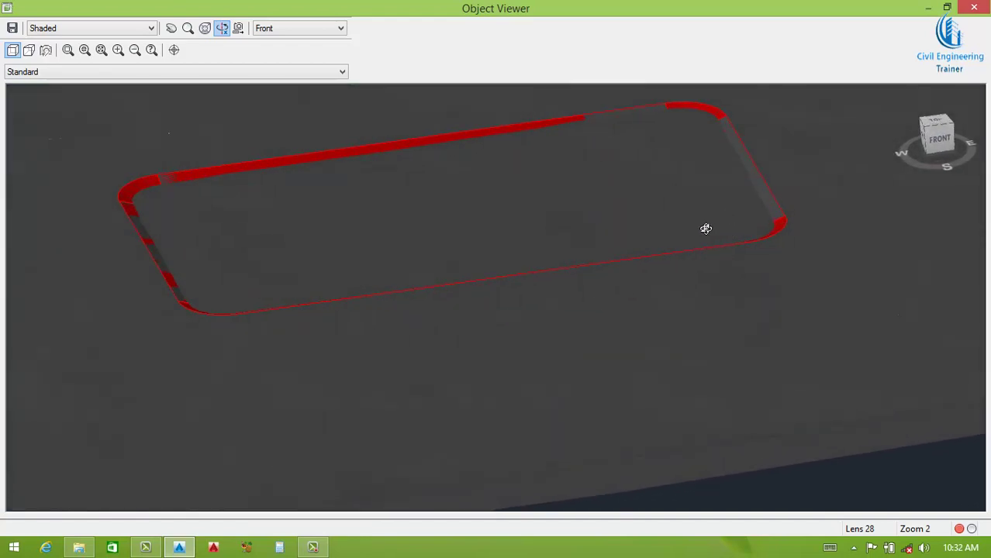
pyautogui.moveTo(662, 245); pyautogui.dragTo(662, 248)
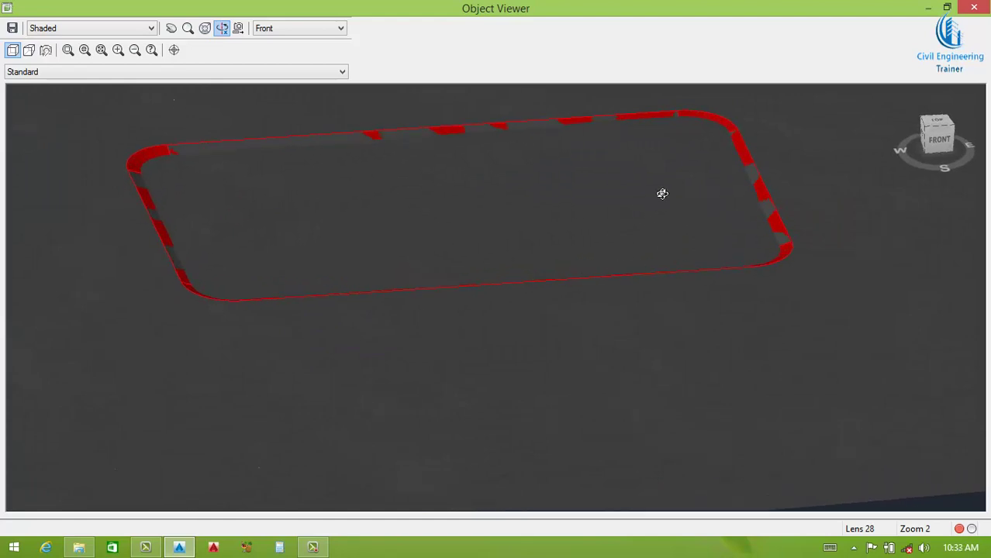
pyautogui.moveTo(737, 230)
pyautogui.mouseDown()
pyautogui.moveTo(553, 255)
pyautogui.moveTo(527, 248)
pyautogui.moveTo(544, 188)
pyautogui.moveTo(531, 230)
pyautogui.moveTo(763, 224)
pyautogui.moveTo(691, 279)
pyautogui.mouseUp()
pyautogui.moveTo(611, 268); pyautogui.dragTo(634, 255)
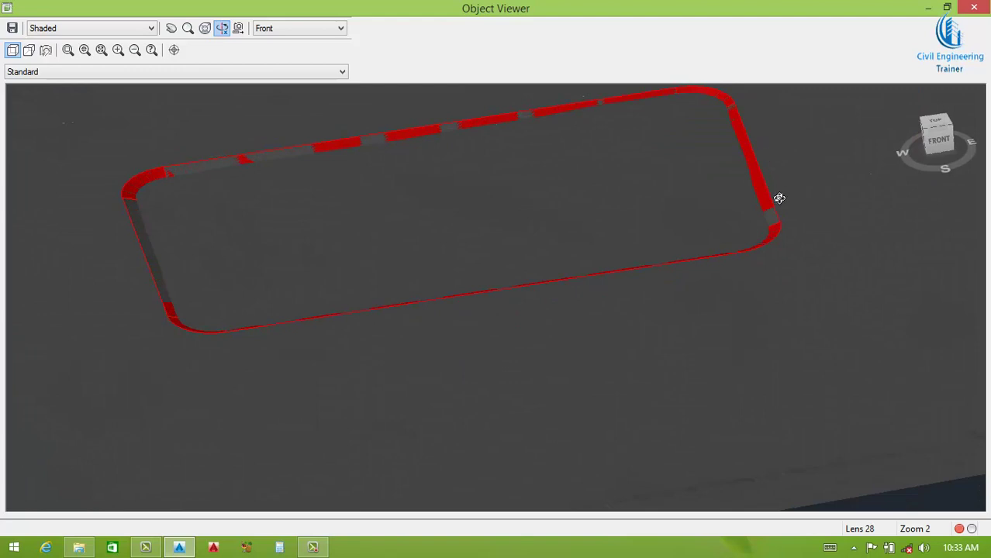
pyautogui.moveTo(779, 199)
pyautogui.mouseDown()
pyautogui.moveTo(553, 312)
pyautogui.moveTo(767, 175)
pyautogui.mouseUp()
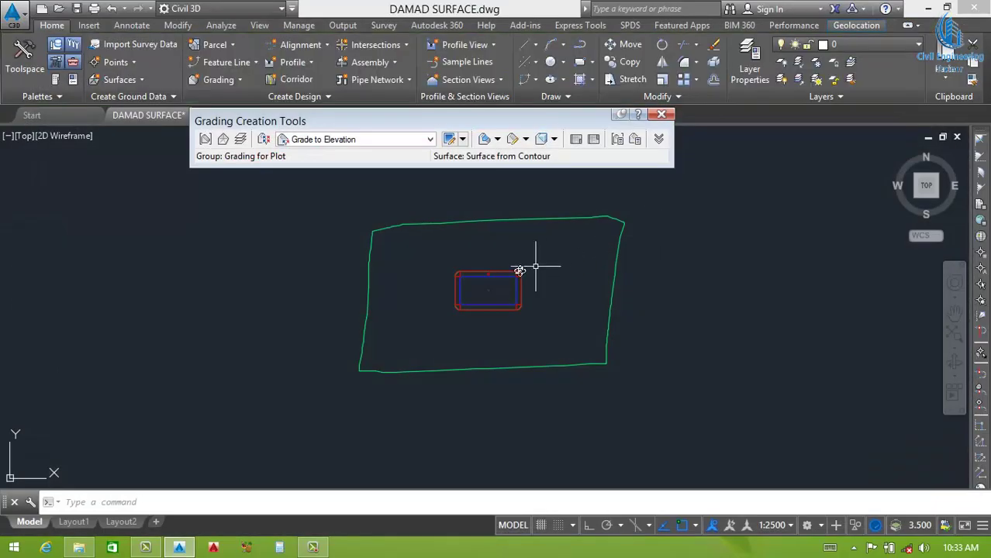
# Step: Offset the plot's outer grading line 5 units outward
pyautogui.scroll(2, 427, 271)
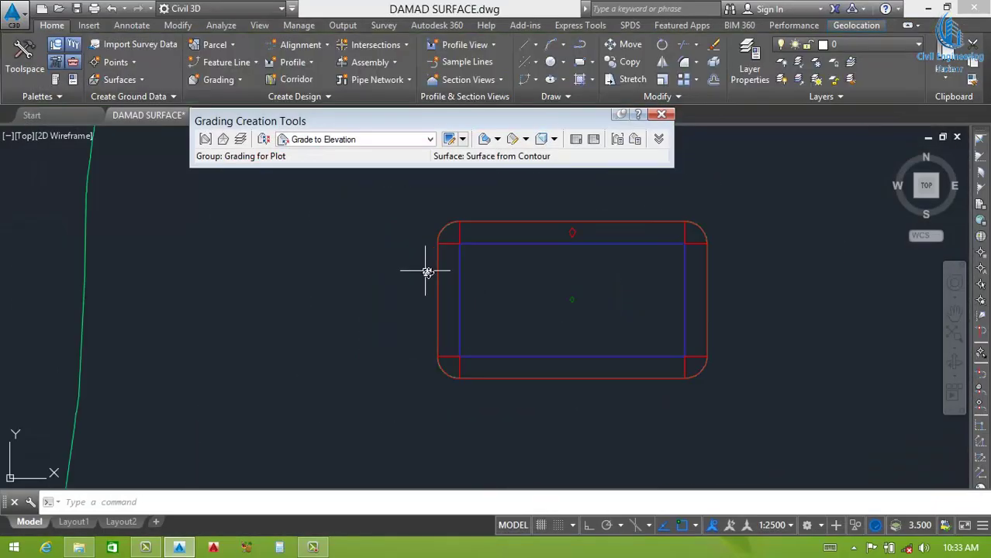
pyautogui.moveTo(473, 313); pyautogui.dragTo(476, 322, button='middle')
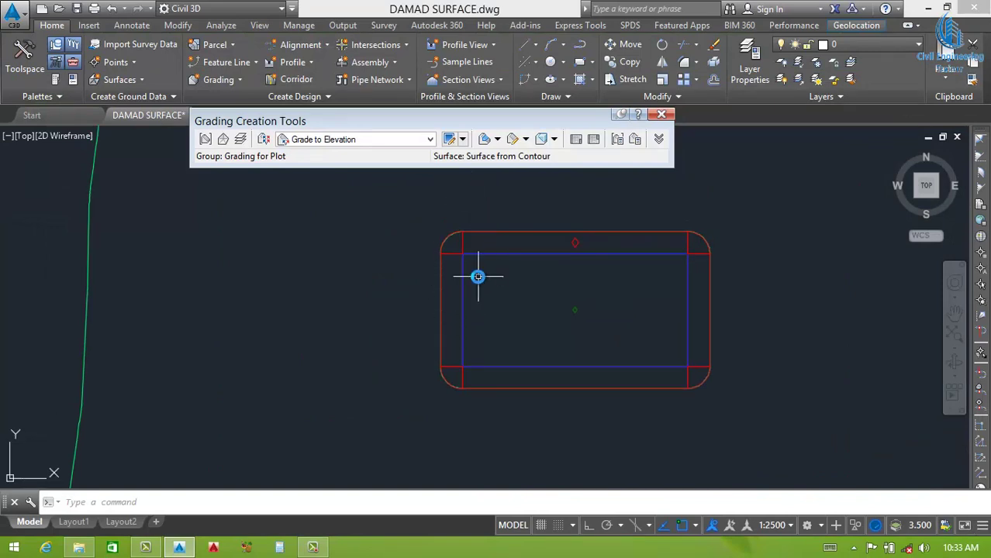
pyautogui.write('o')
pyautogui.press('Return')
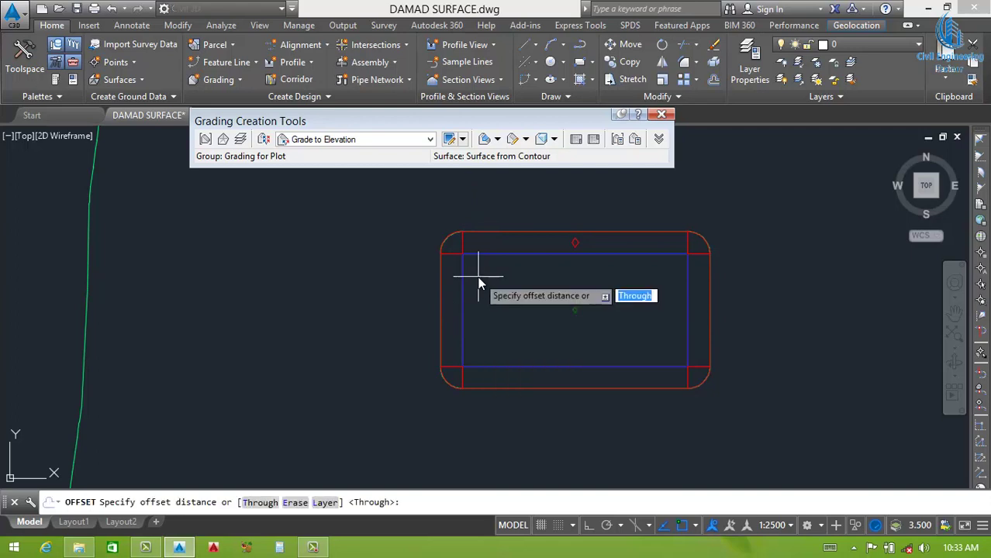
pyautogui.write('5')
pyautogui.press('Return')
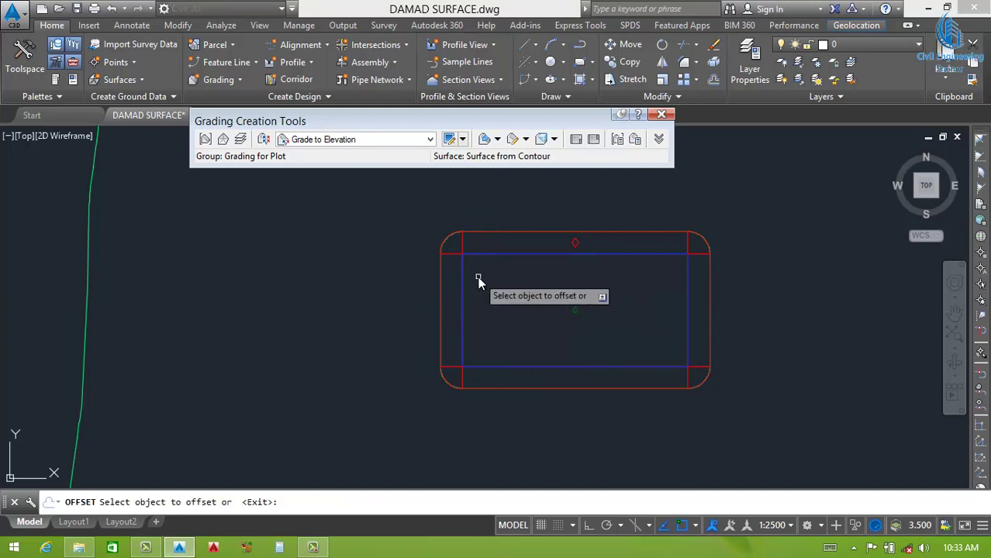
pyautogui.scroll(4, 435, 306)
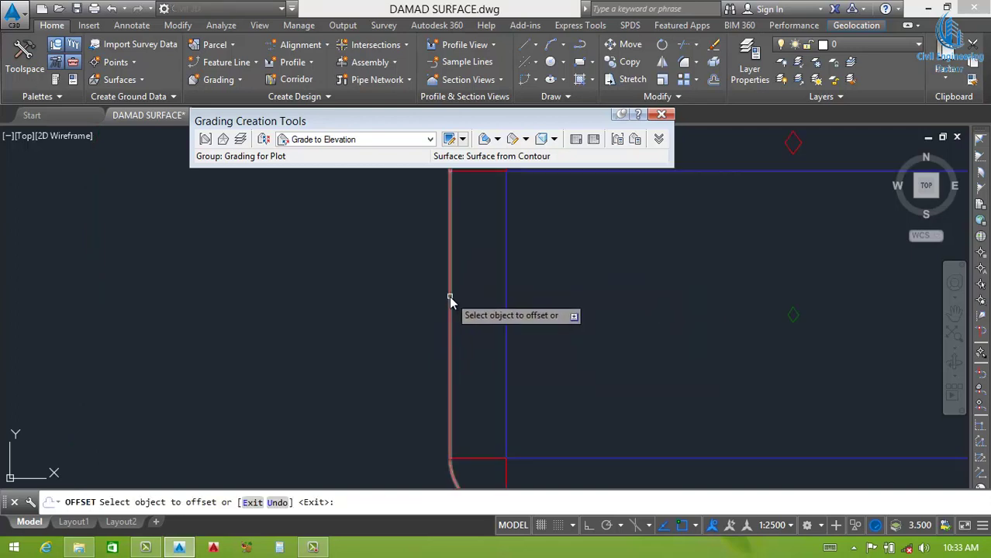
pyautogui.click(450, 301)
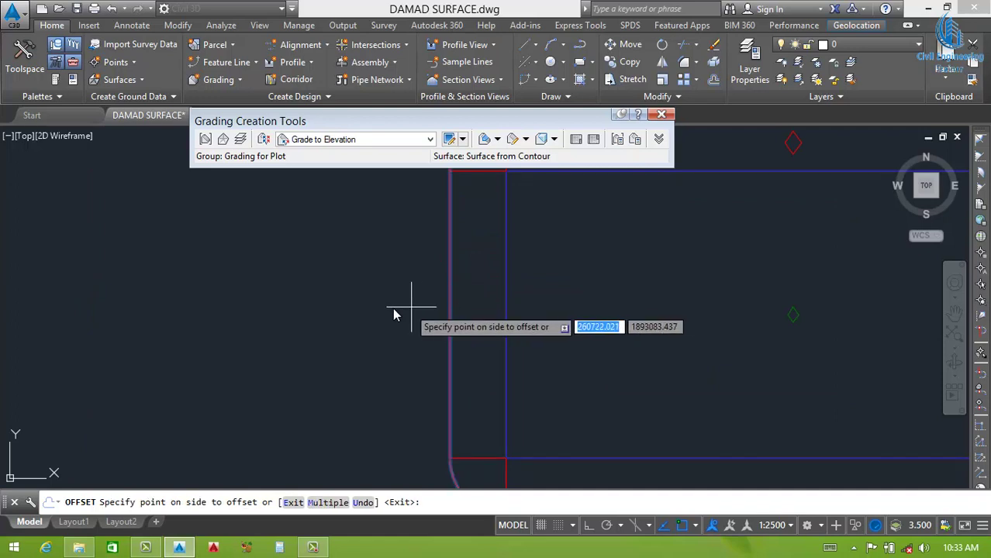
pyautogui.click(362, 313)
pyautogui.scroll(-3, 413, 322)
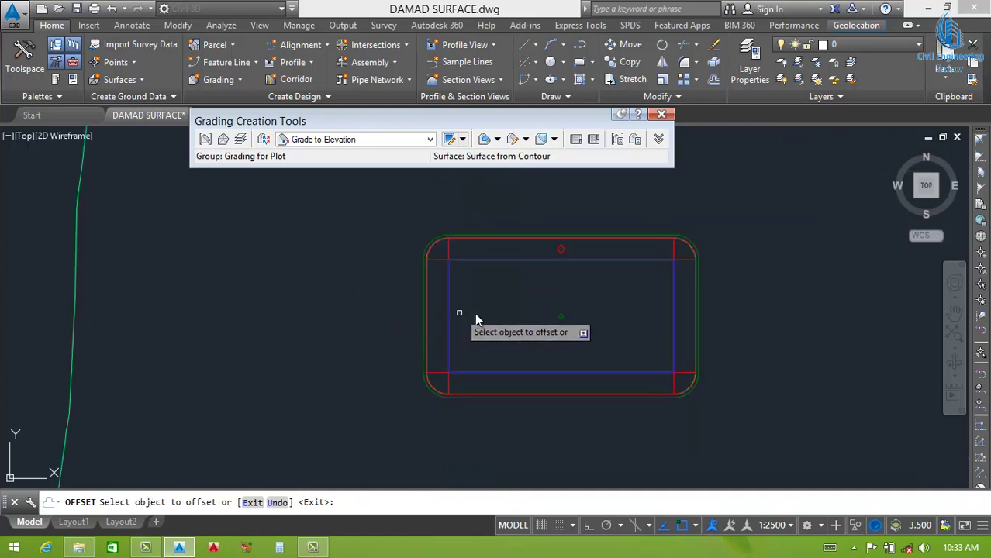
pyautogui.scroll(2, 478, 315)
pyautogui.press('Escape')
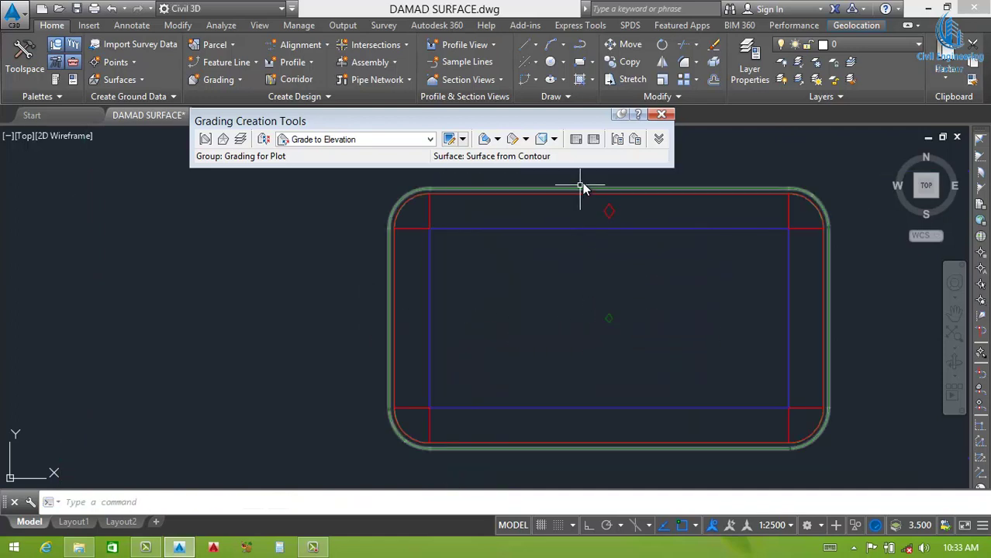
# Step: Add an infill grading in the strip between the daylight line and its offset copy
pyautogui.click(497, 139)
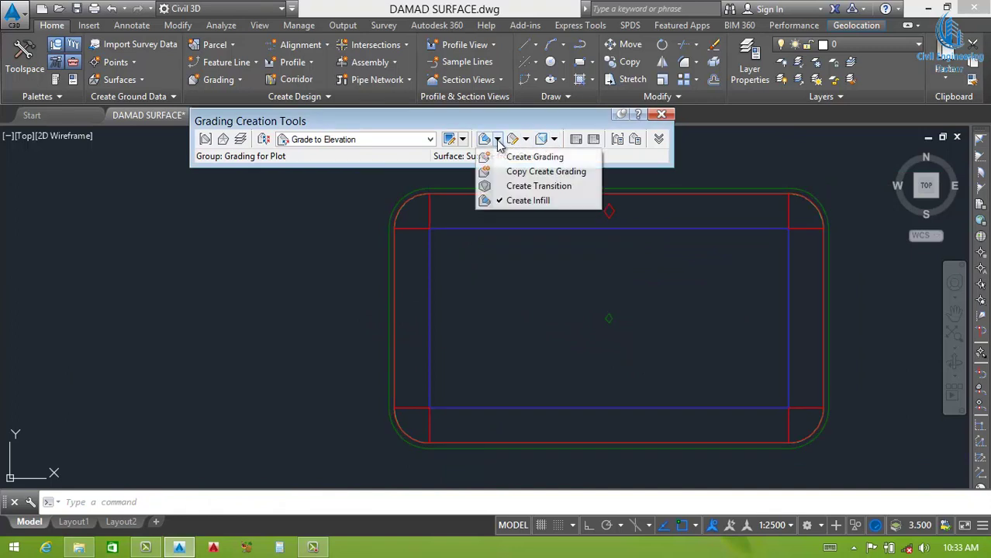
pyautogui.click(528, 200)
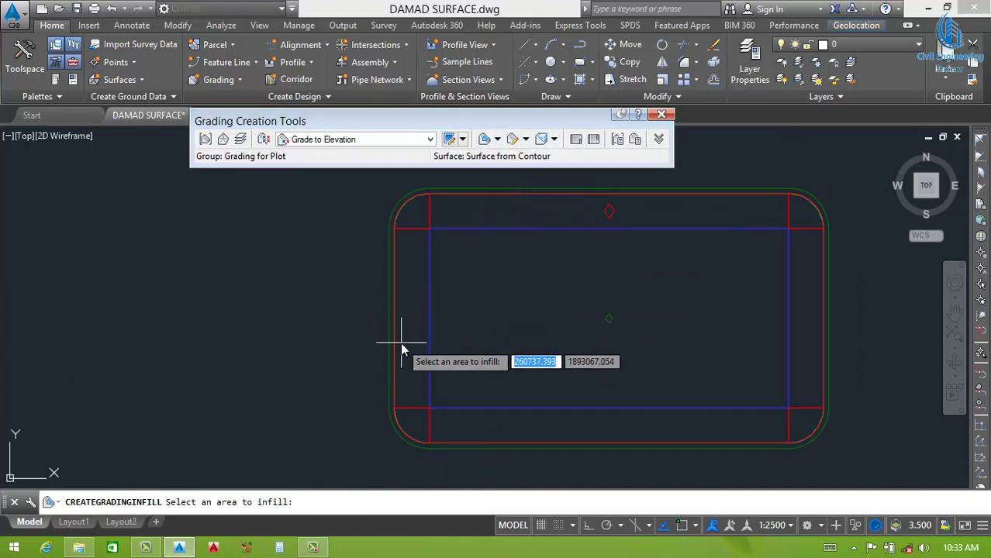
pyautogui.scroll(5, 395, 334)
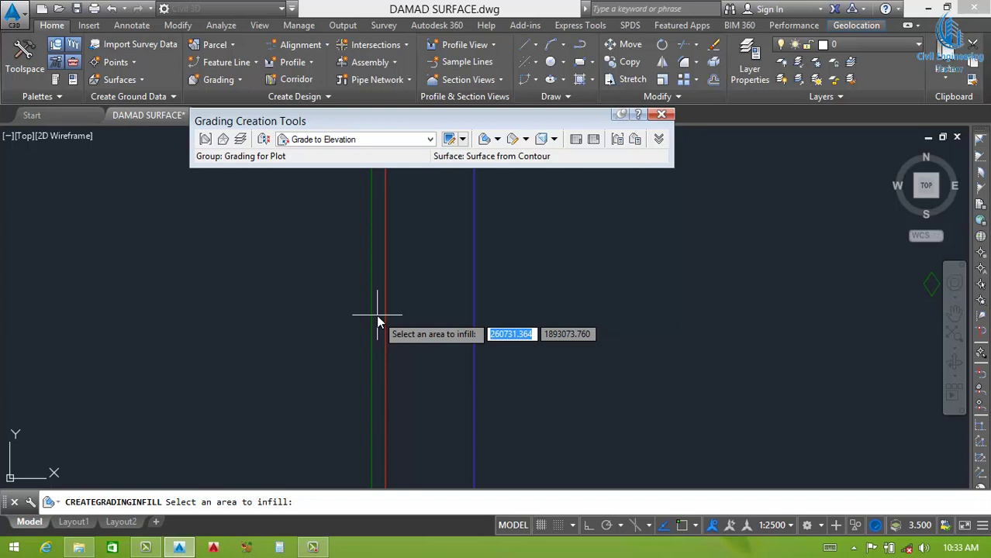
pyautogui.click(378, 320)
# Step: Crossing-select the plot grading together with the surface boundary
pyautogui.scroll(-3, 384, 330)
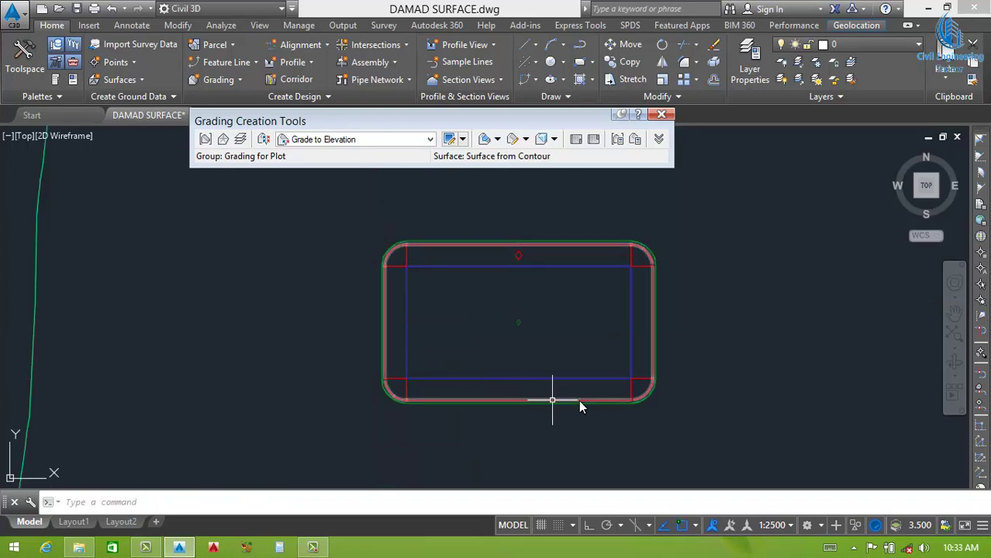
pyautogui.scroll(3, 471, 236)
pyautogui.scroll(3, 511, 231)
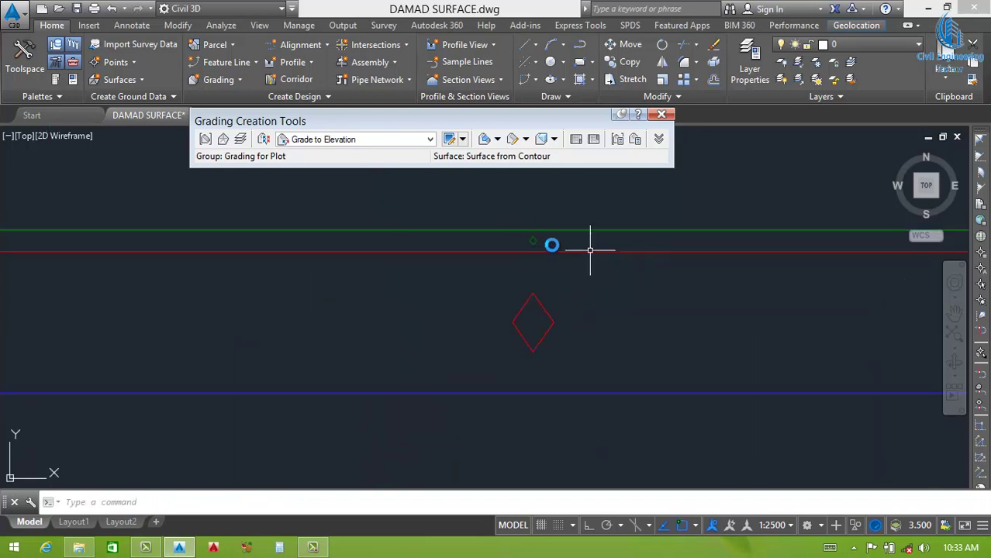
pyautogui.scroll(-3, 558, 256)
pyautogui.scroll(-2, 496, 303)
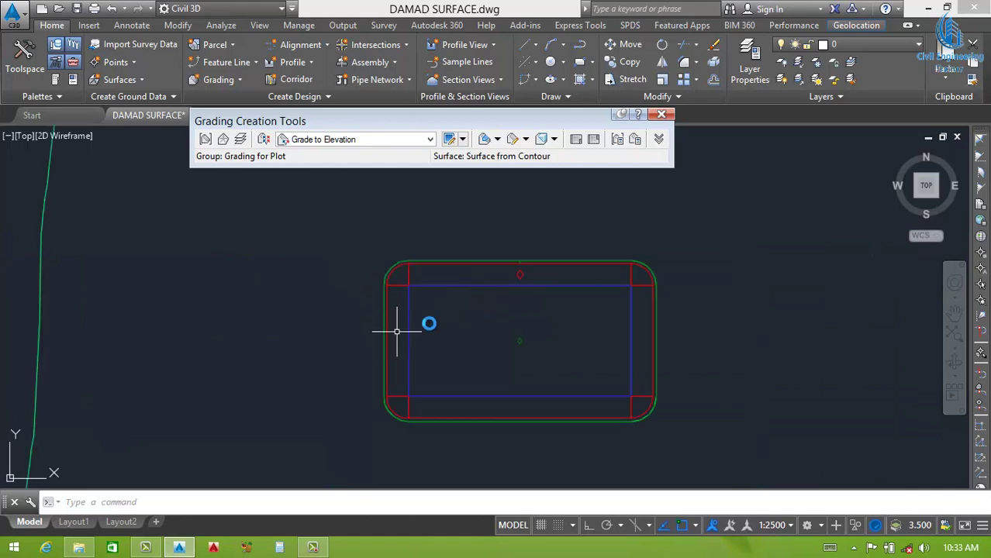
pyautogui.scroll(-4, 482, 304)
pyautogui.click(736, 255)
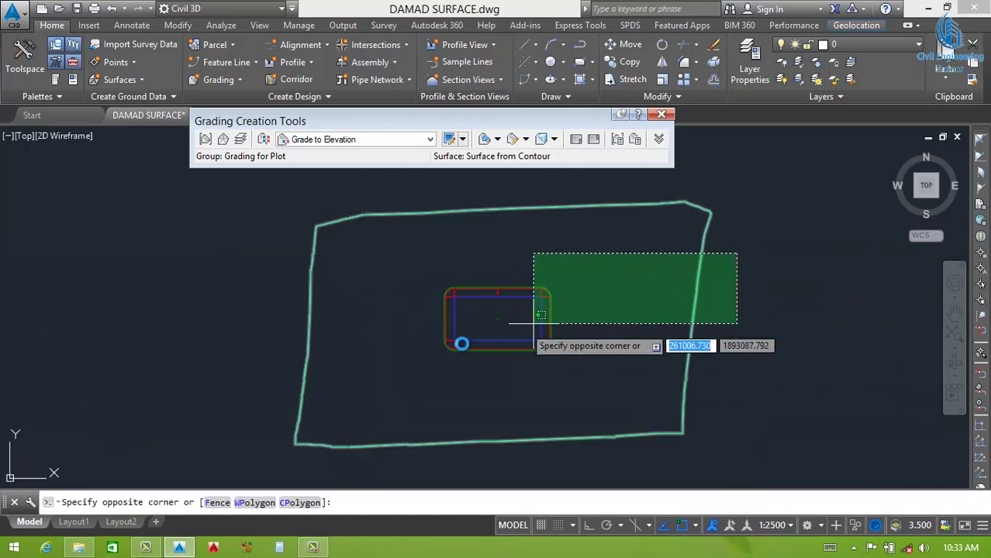
pyautogui.click(283, 376)
pyautogui.rightClick(418, 313)
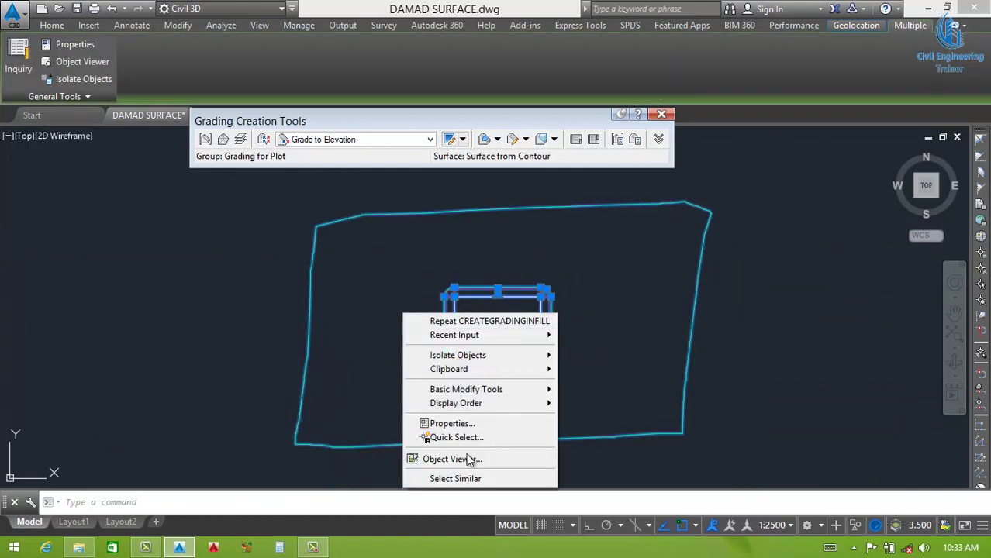
pyautogui.click(461, 458)
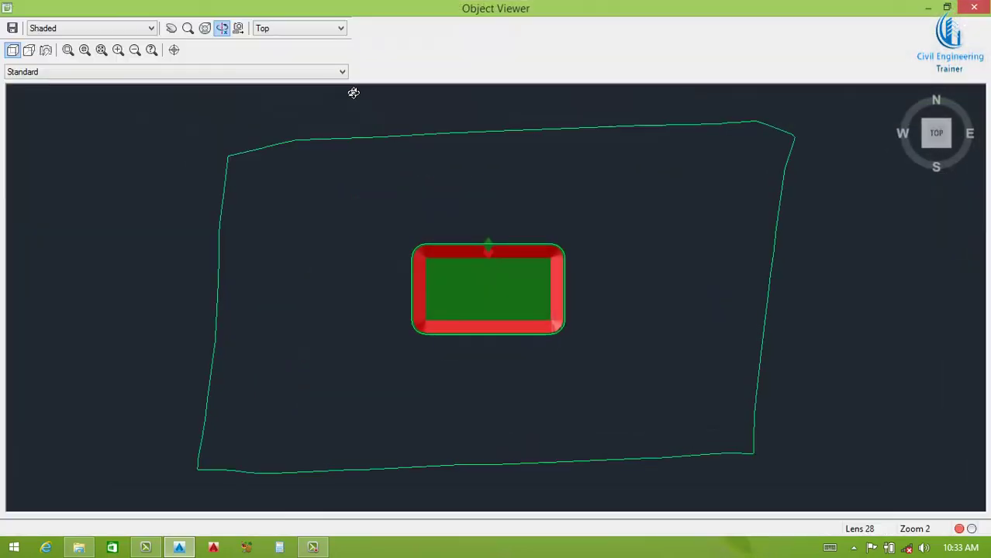
pyautogui.click(308, 30)
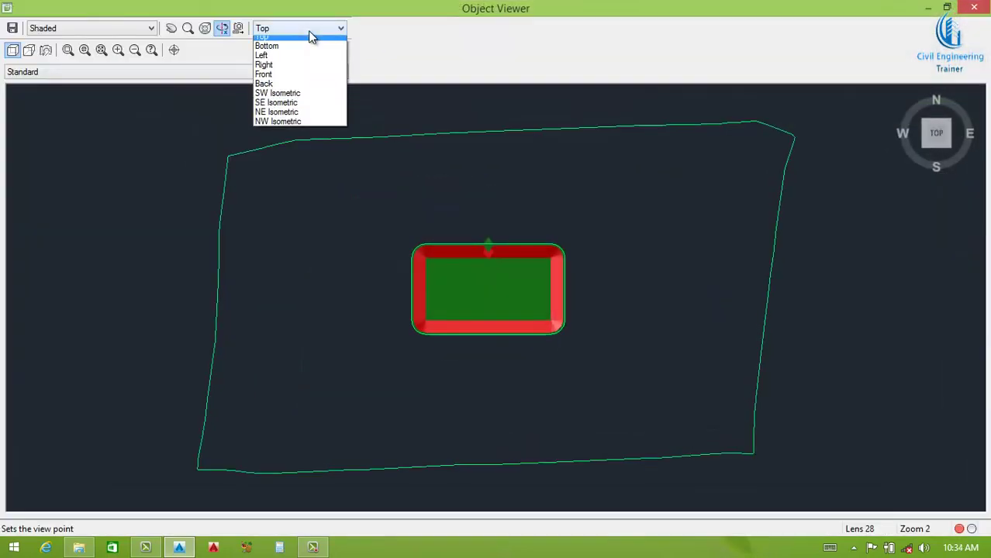
pyautogui.click(279, 80)
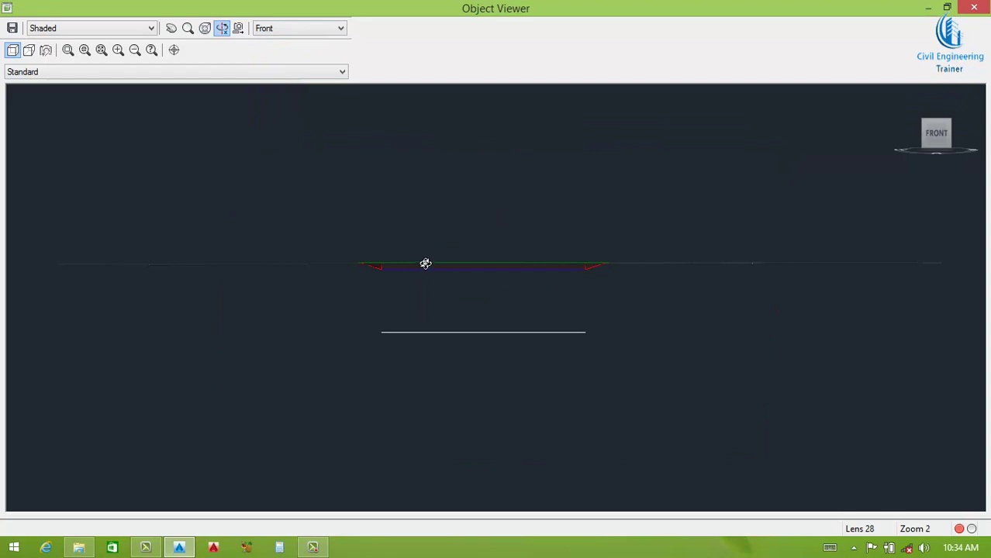
pyautogui.moveTo(425, 263)
pyautogui.mouseDown()
pyautogui.moveTo(363, 296)
pyautogui.moveTo(478, 279)
pyautogui.moveTo(500, 305)
pyautogui.moveTo(304, 281)
pyautogui.moveTo(239, 366)
pyautogui.mouseUp()
pyautogui.moveTo(354, 332)
pyautogui.mouseDown()
pyautogui.moveTo(389, 372)
pyautogui.moveTo(547, 290)
pyautogui.mouseUp()
pyautogui.scroll(-5, 526, 323)
pyautogui.moveTo(527, 323)
pyautogui.mouseDown()
pyautogui.moveTo(500, 337)
pyautogui.moveTo(458, 312)
pyautogui.mouseUp()
pyautogui.scroll(5, 379, 301)
pyautogui.moveTo(391, 293); pyautogui.dragTo(452, 248)
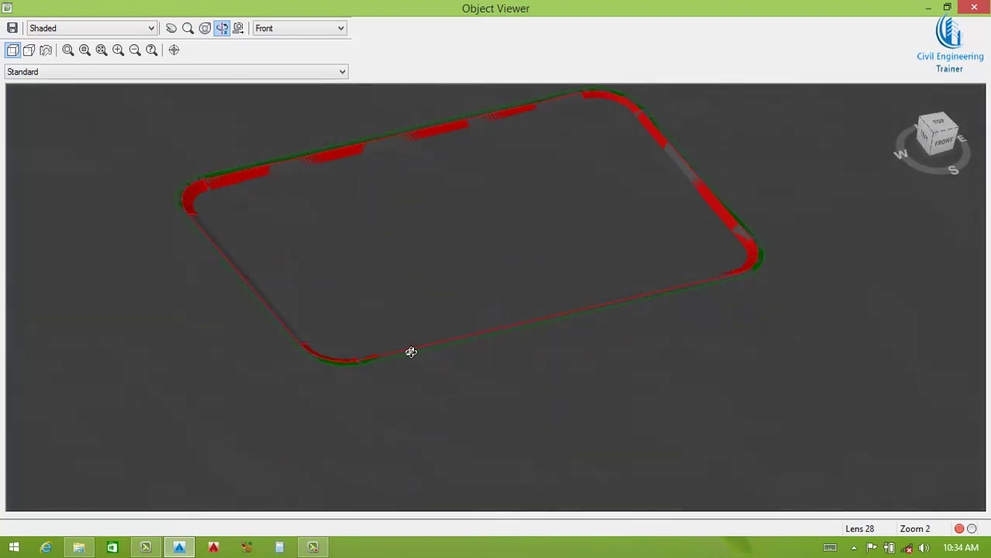
pyautogui.moveTo(411, 352)
pyautogui.mouseDown()
pyautogui.moveTo(374, 276)
pyautogui.moveTo(533, 278)
pyautogui.moveTo(542, 218)
pyautogui.moveTo(530, 204)
pyautogui.moveTo(526, 212)
pyautogui.mouseUp()
pyautogui.scroll(3, 306, 215)
pyautogui.scroll(3, 440, 268)
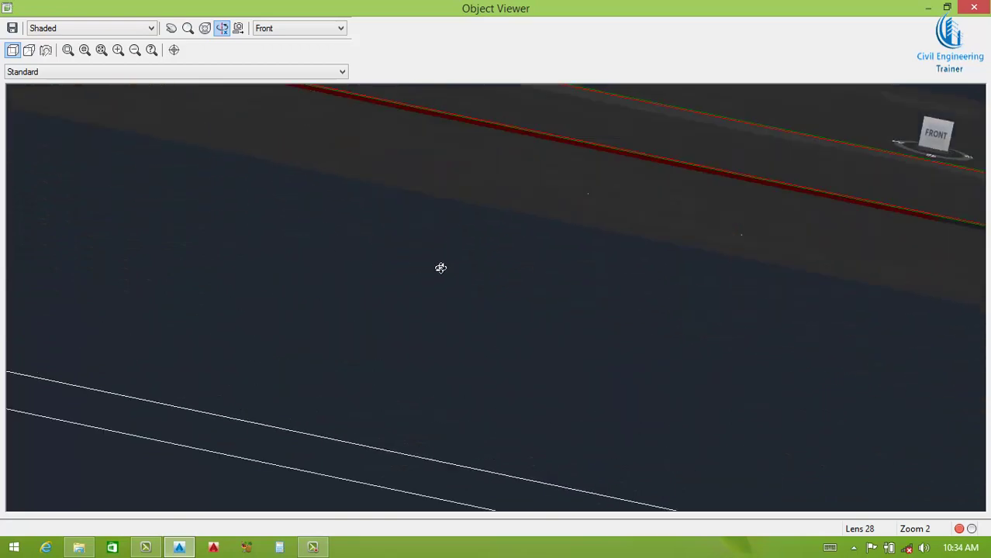
pyautogui.scroll(-5, 441, 268)
pyautogui.moveTo(460, 265); pyautogui.dragTo(473, 258)
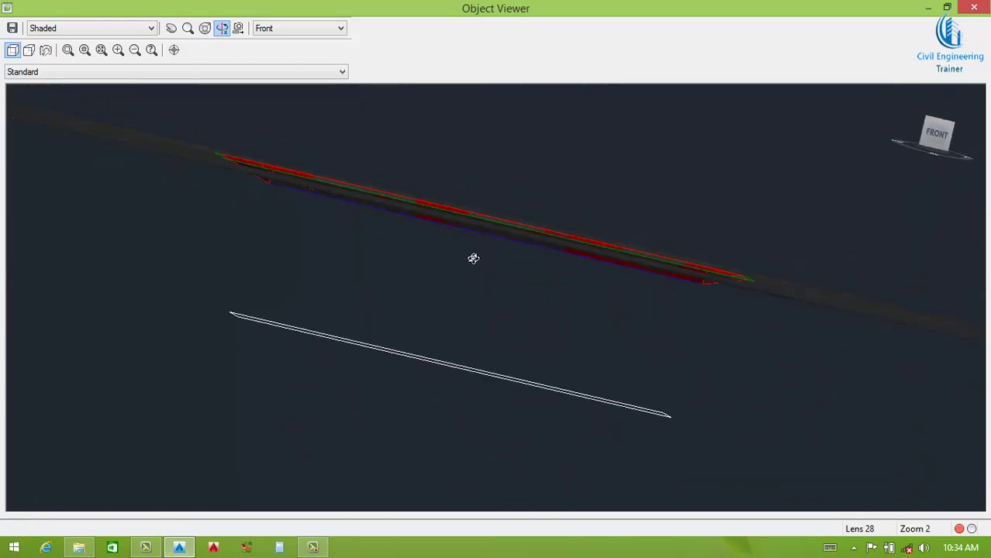
pyautogui.moveTo(243, 186)
pyautogui.mouseDown()
pyautogui.moveTo(231, 173)
pyautogui.moveTo(252, 184)
pyautogui.moveTo(261, 268)
pyautogui.moveTo(515, 200)
pyautogui.moveTo(533, 253)
pyautogui.mouseUp()
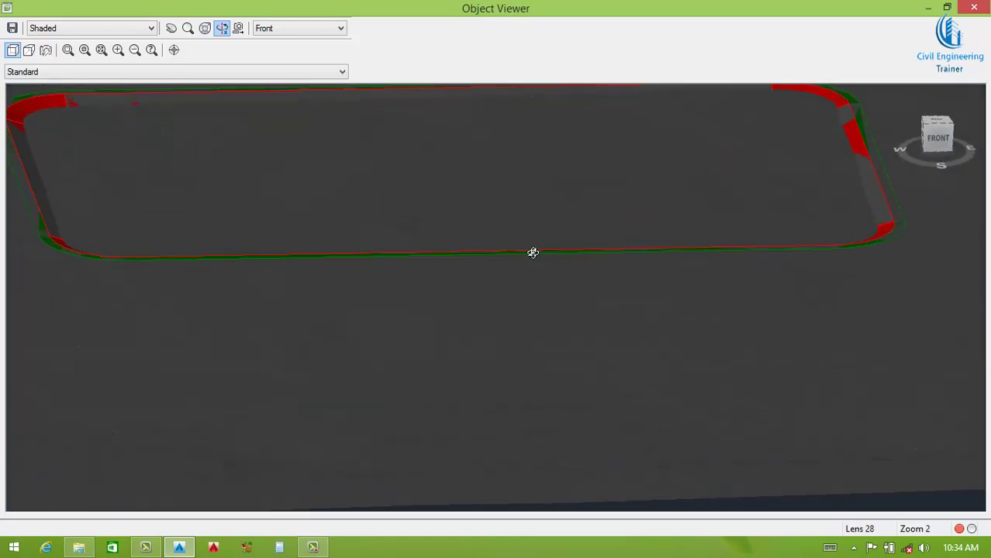
pyautogui.press('Escape')
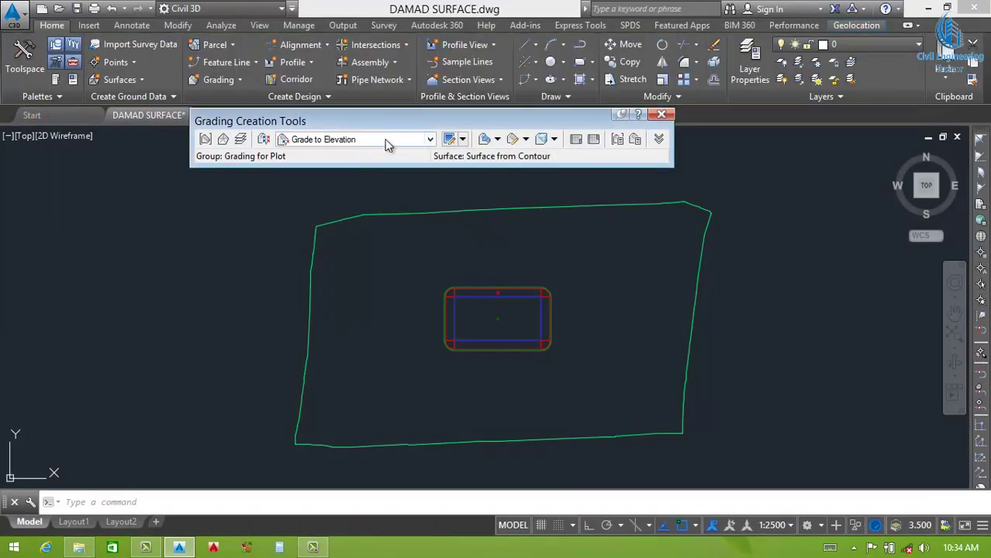
# Step: Switch to Grade to Surface and grade the plot's outer line outward at 2.00:1 slopes
pyautogui.click(385, 138)
pyautogui.click(345, 190)
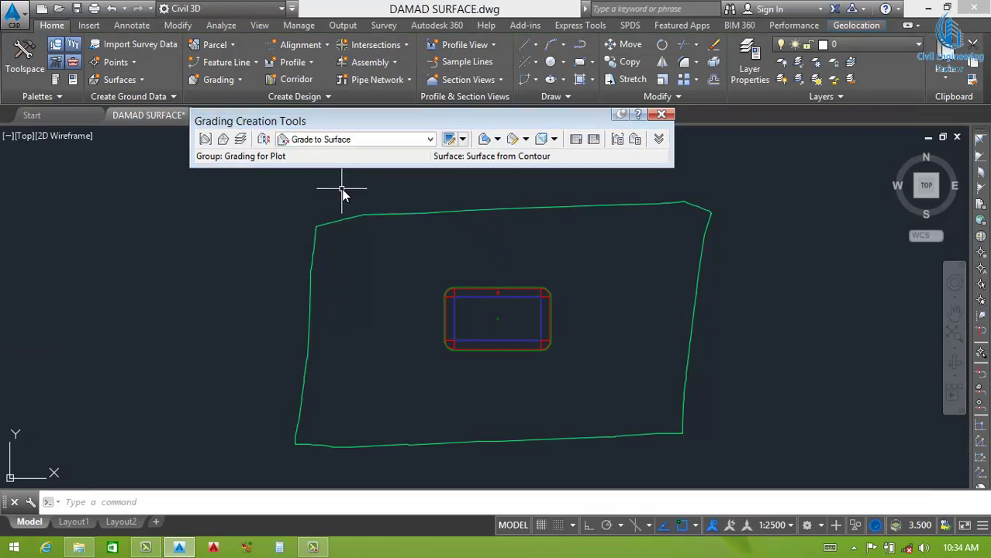
pyautogui.click(497, 139)
pyautogui.click(530, 156)
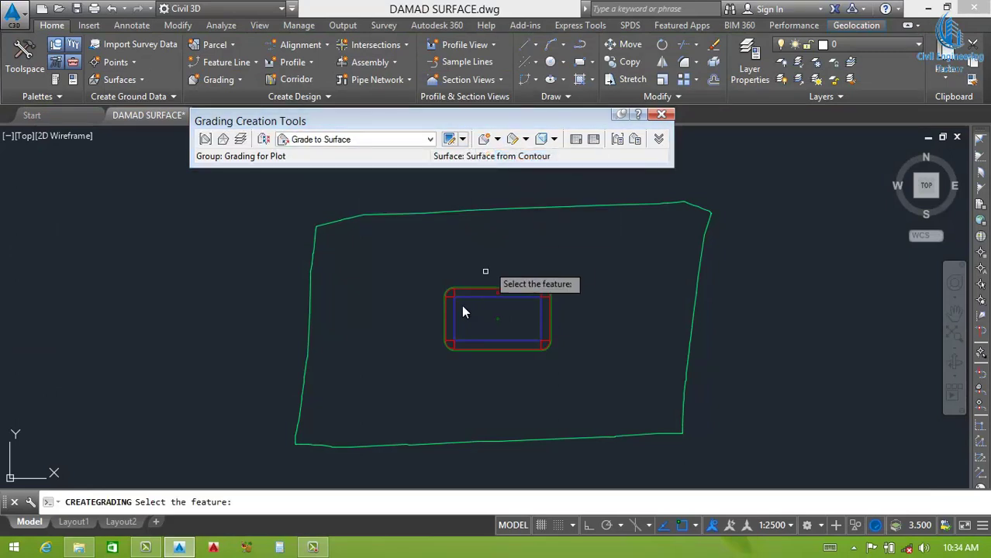
pyautogui.scroll(5, 441, 330)
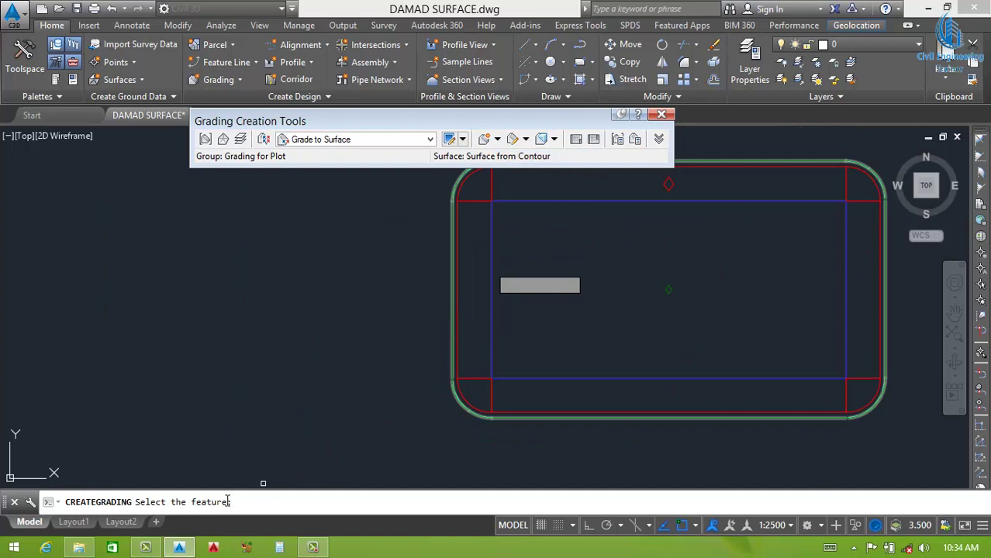
pyautogui.click(452, 318)
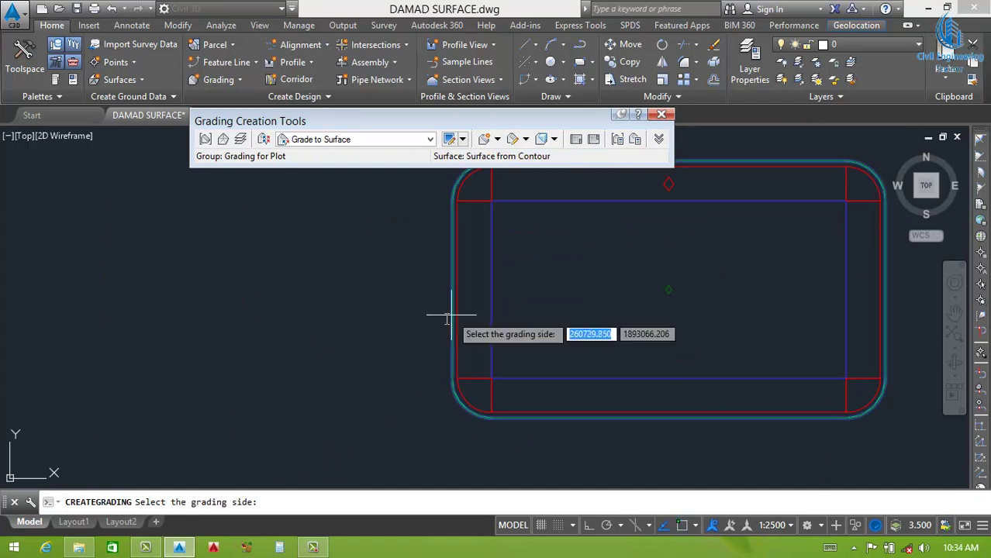
pyautogui.click(339, 336)
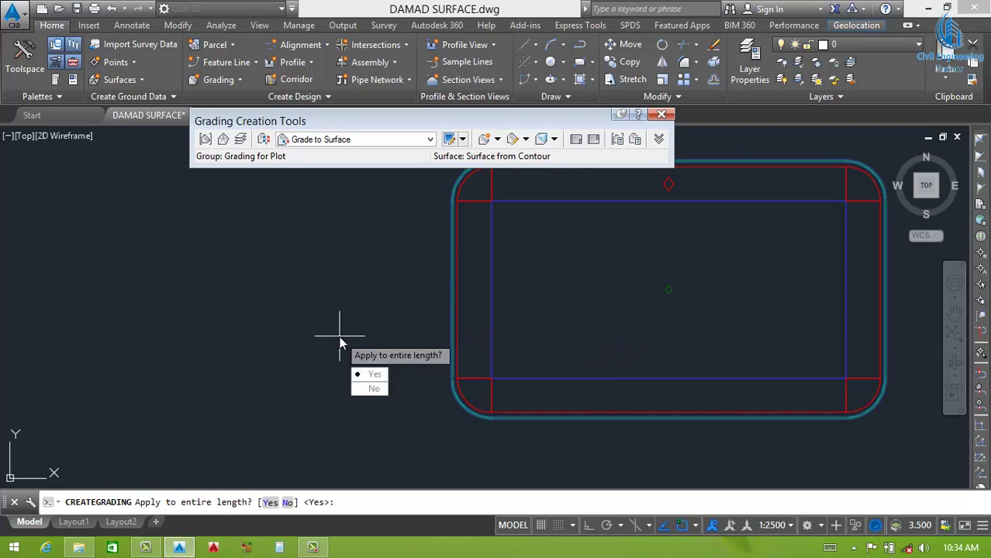
pyautogui.press('Return')
pyautogui.press('Return')
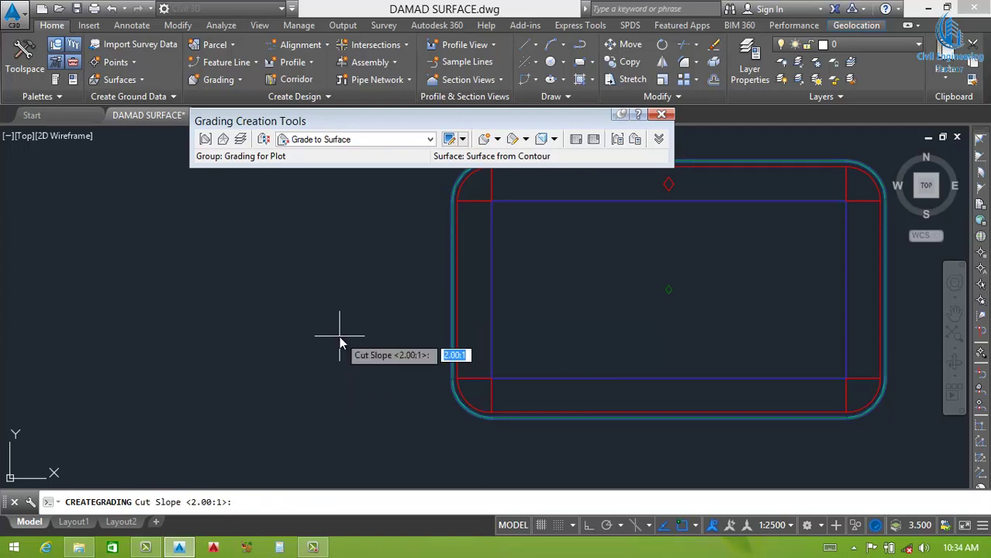
pyautogui.press('Return')
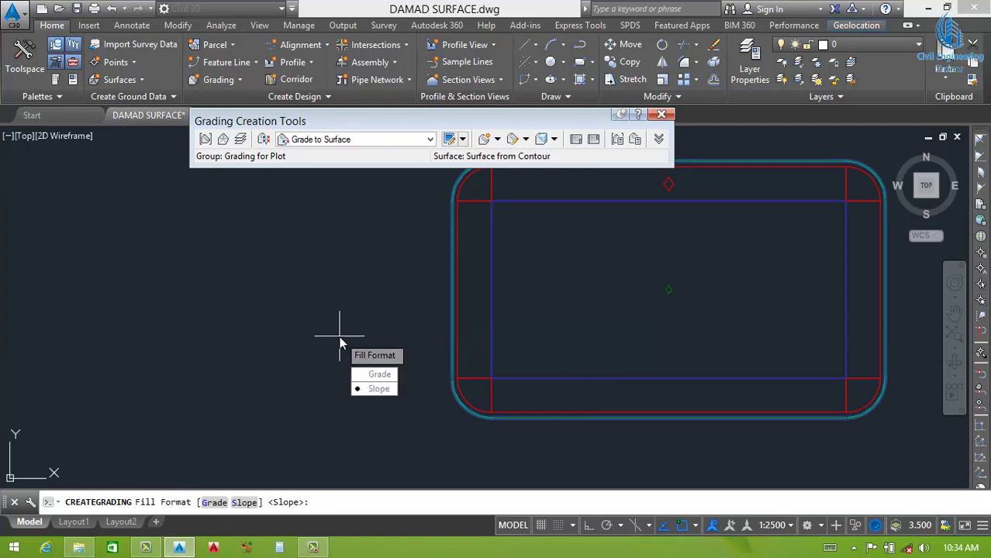
pyautogui.press('Return')
pyautogui.press('Return')
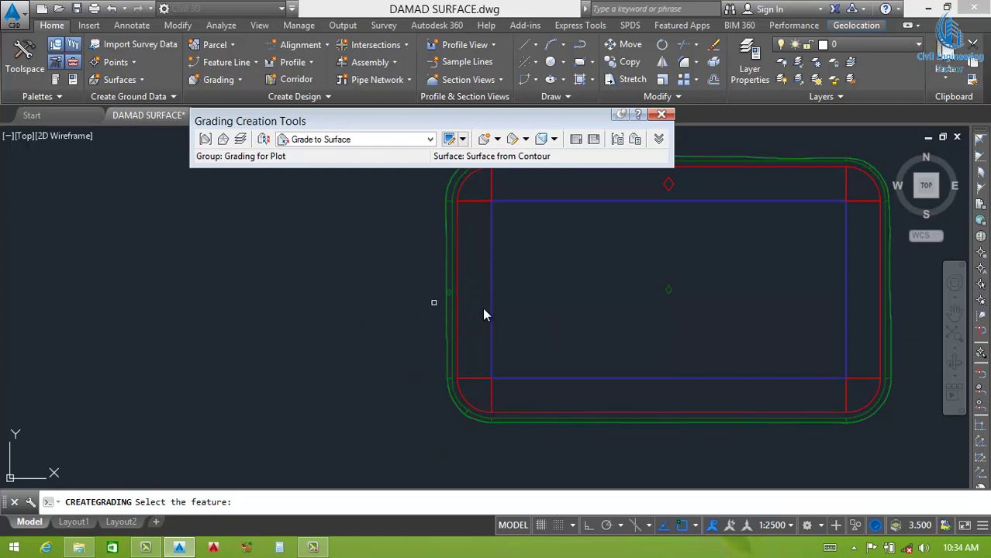
pyautogui.moveTo(535, 347); pyautogui.dragTo(450, 385, button='middle')
pyautogui.press('Escape')
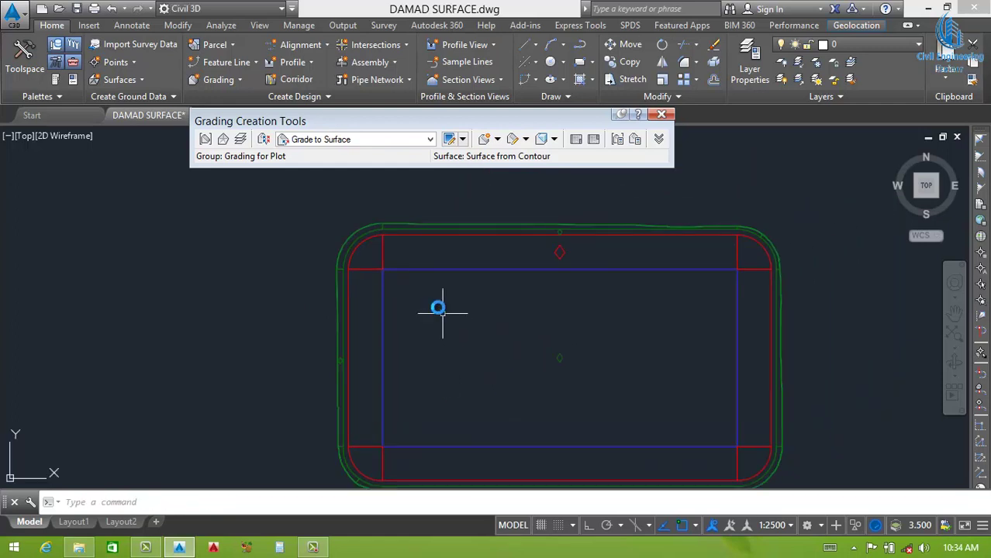
pyautogui.scroll(-3, 458, 331)
pyautogui.click(363, 230)
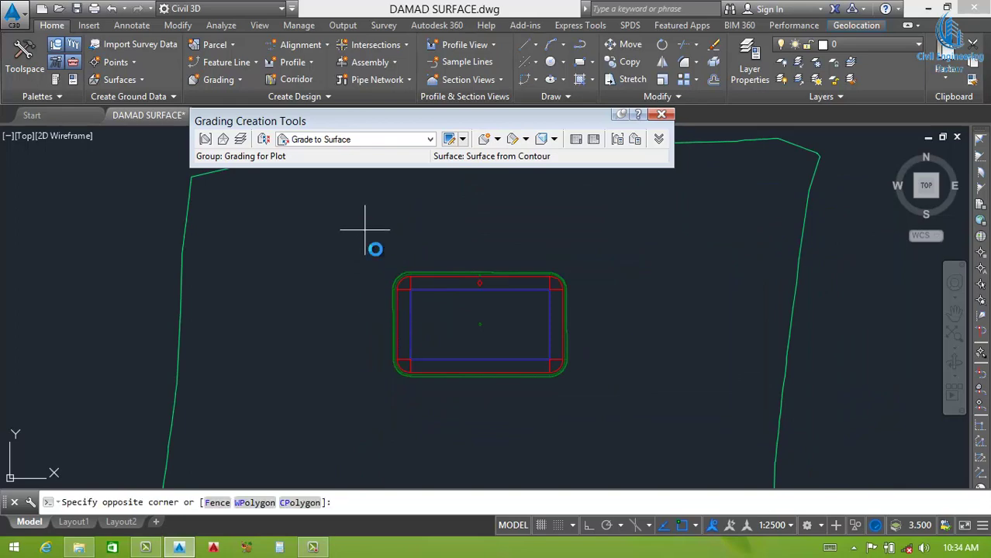
pyautogui.click(627, 421)
pyautogui.rightClick(475, 340)
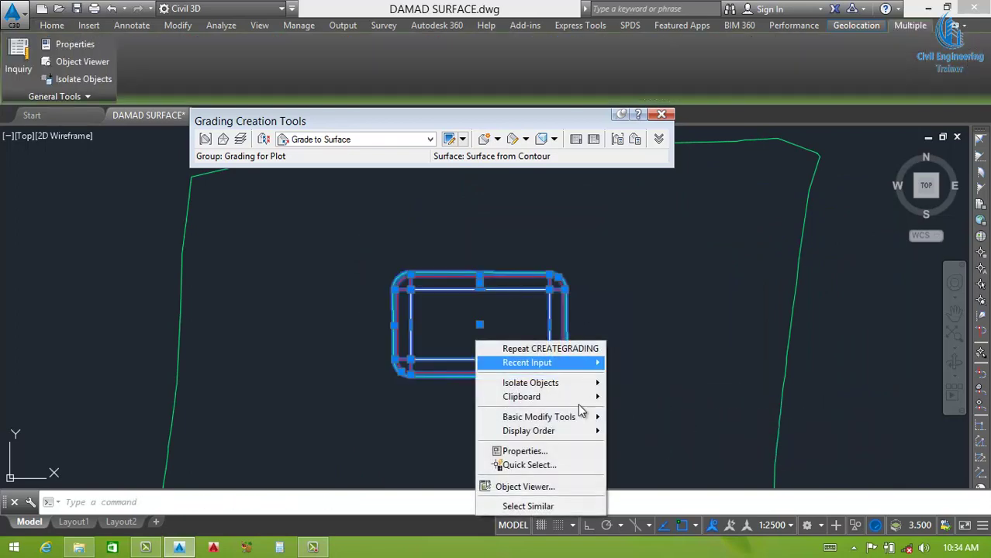
pyautogui.click(540, 486)
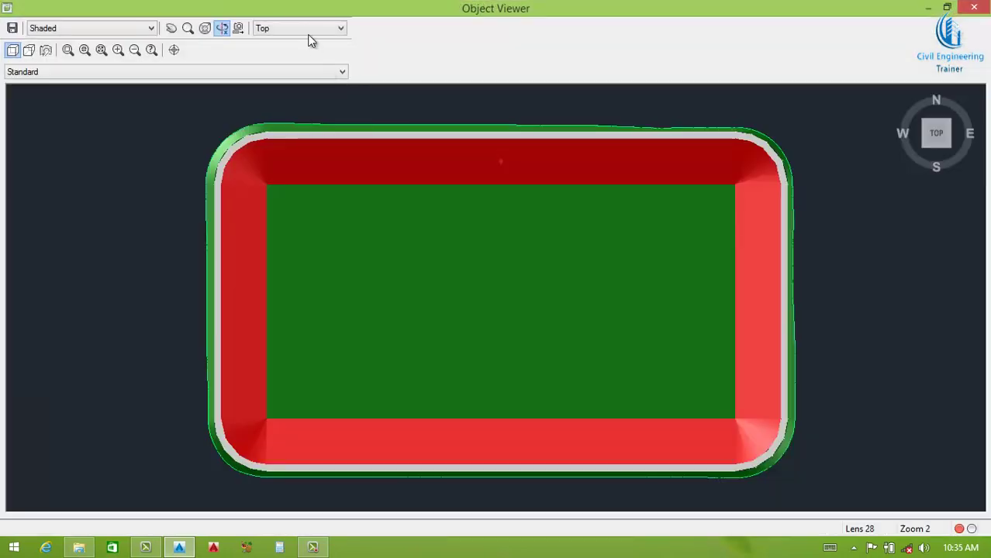
pyautogui.click(310, 31)
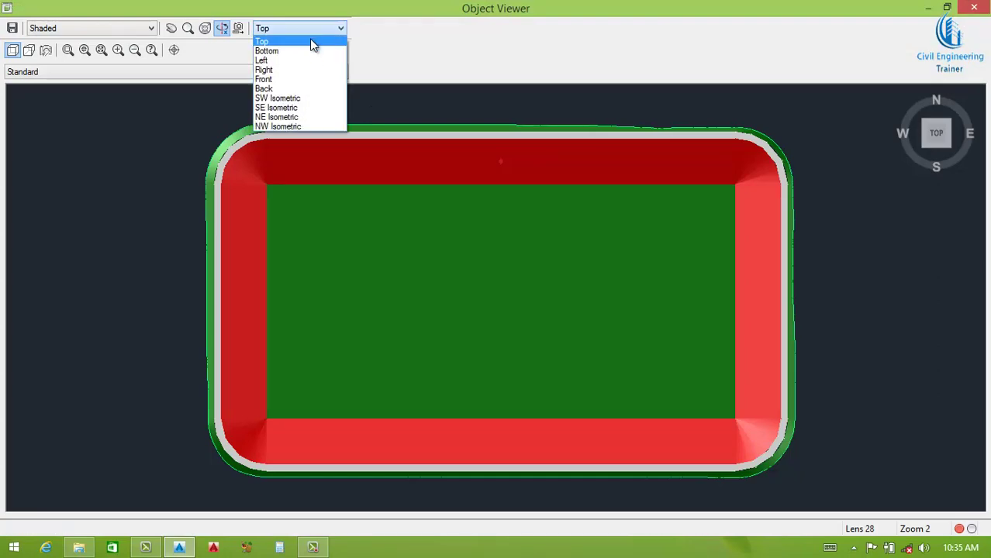
pyautogui.click(286, 80)
pyautogui.moveTo(436, 226)
pyautogui.mouseDown()
pyautogui.moveTo(363, 260)
pyautogui.moveTo(361, 304)
pyautogui.moveTo(381, 295)
pyautogui.moveTo(451, 324)
pyautogui.moveTo(338, 323)
pyautogui.moveTo(323, 312)
pyautogui.moveTo(451, 339)
pyautogui.moveTo(460, 330)
pyautogui.moveTo(425, 329)
pyautogui.moveTo(394, 268)
pyautogui.moveTo(465, 267)
pyautogui.mouseUp()
pyautogui.scroll(5, 337, 321)
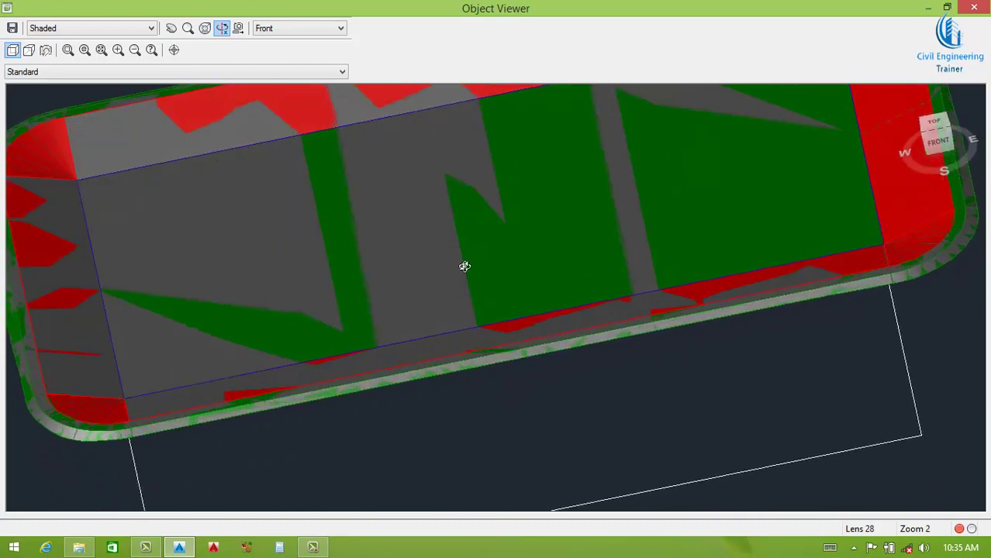
pyautogui.scroll(-3, 348, 272)
pyautogui.scroll(3, 186, 222)
pyautogui.moveTo(13, 352); pyautogui.dragTo(309, 322)
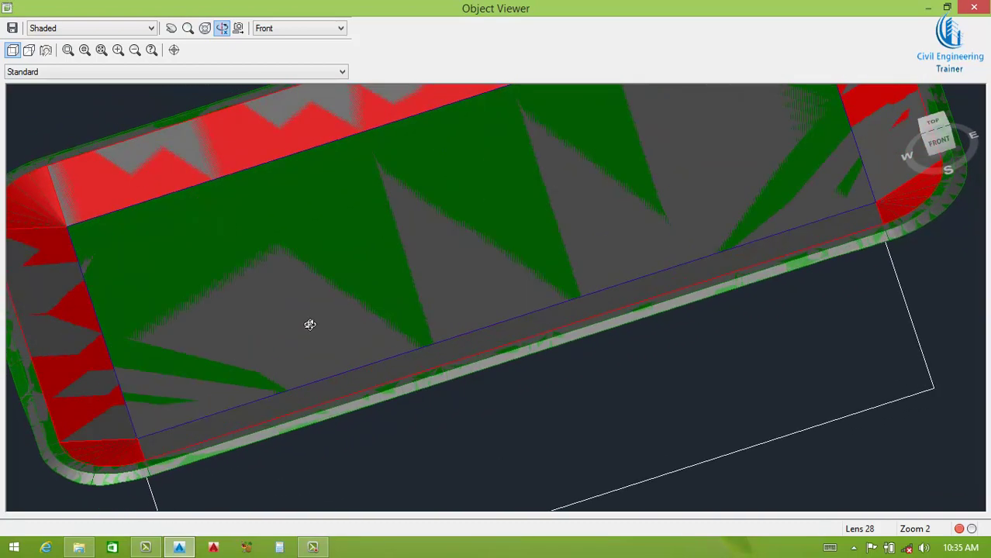
pyautogui.scroll(-3, 380, 277)
pyautogui.moveTo(380, 277)
pyautogui.mouseDown()
pyautogui.moveTo(469, 261)
pyautogui.moveTo(350, 309)
pyautogui.moveTo(369, 268)
pyautogui.moveTo(297, 338)
pyautogui.moveTo(400, 280)
pyautogui.moveTo(391, 294)
pyautogui.moveTo(266, 246)
pyautogui.mouseUp()
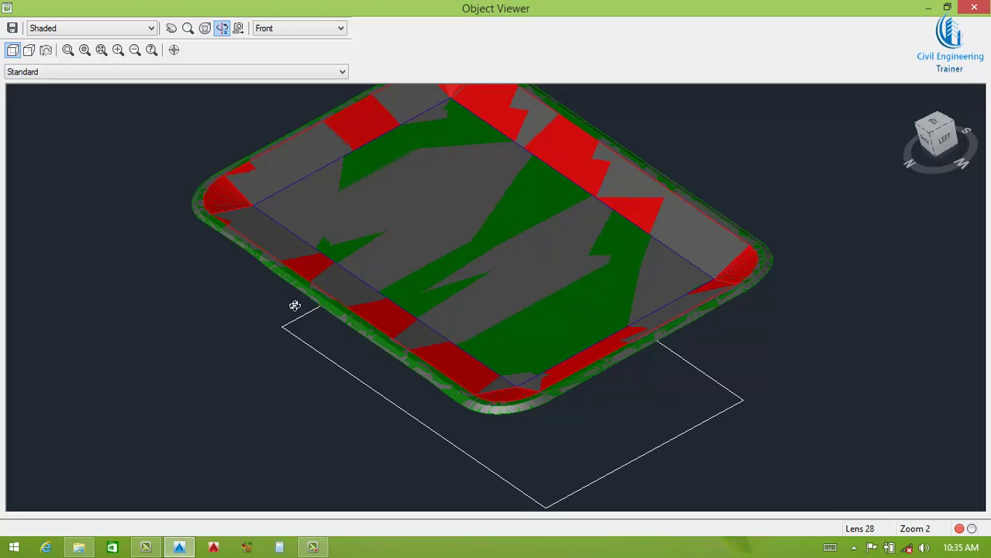
pyautogui.moveTo(393, 342)
pyautogui.mouseDown()
pyautogui.moveTo(551, 294)
pyautogui.moveTo(624, 350)
pyautogui.moveTo(405, 264)
pyautogui.moveTo(531, 337)
pyautogui.moveTo(385, 368)
pyautogui.moveTo(449, 345)
pyautogui.moveTo(511, 264)
pyautogui.mouseUp()
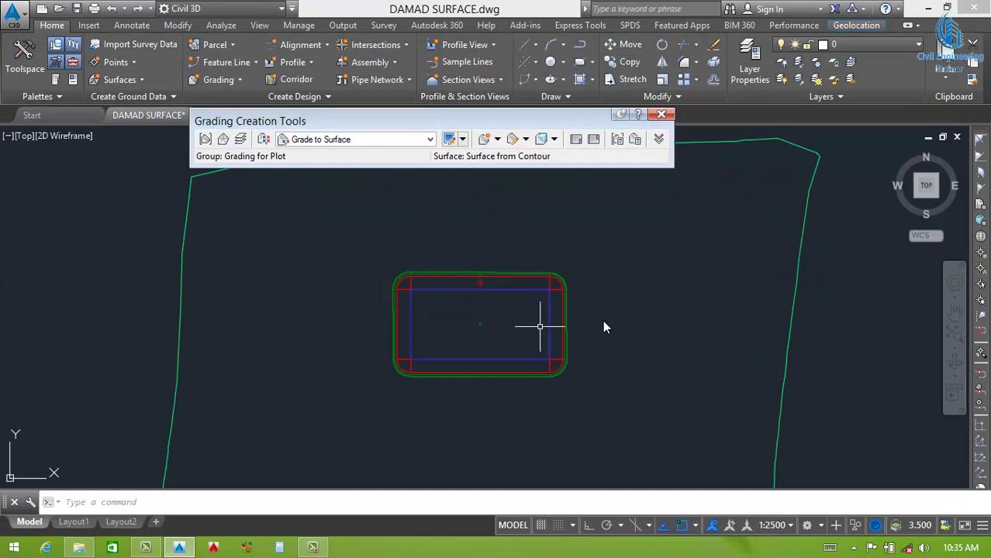
# Step: Clear the selection and make Grade to Relative Elevation the active grading criteria
pyautogui.click(604, 327)
pyautogui.click(617, 319)
pyautogui.scroll(4, 618, 319)
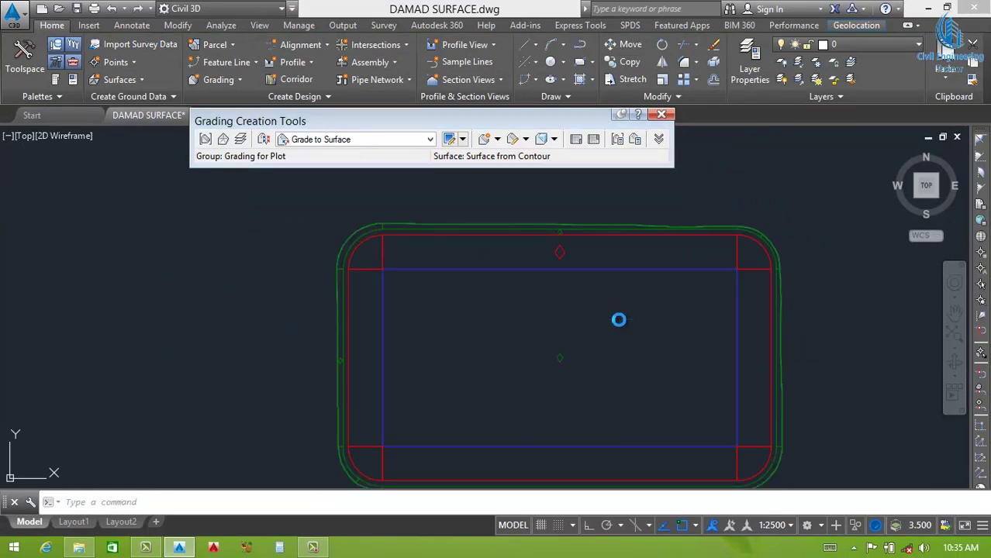
pyautogui.scroll(-5, 619, 320)
pyautogui.scroll(4, 616, 319)
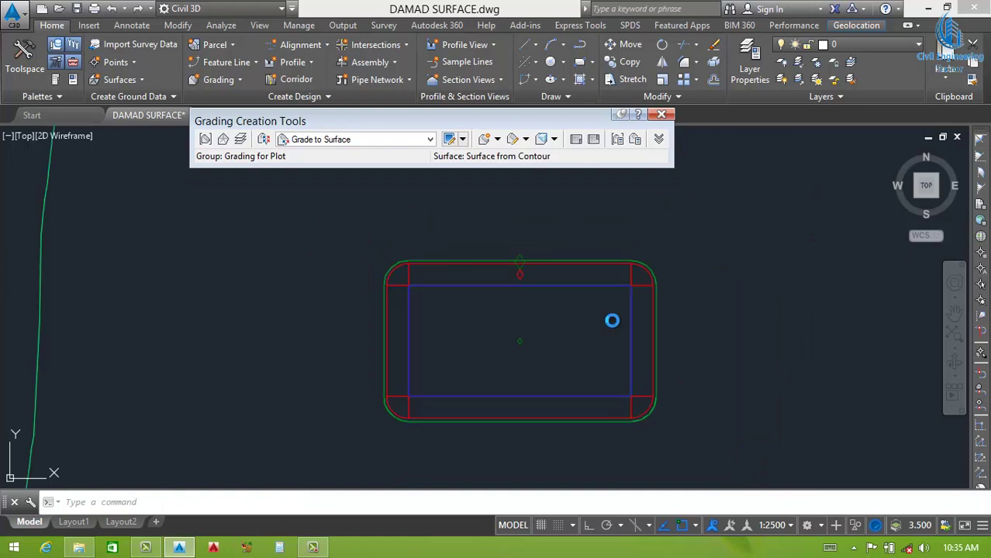
pyautogui.scroll(2, 613, 319)
pyautogui.scroll(-2, 613, 320)
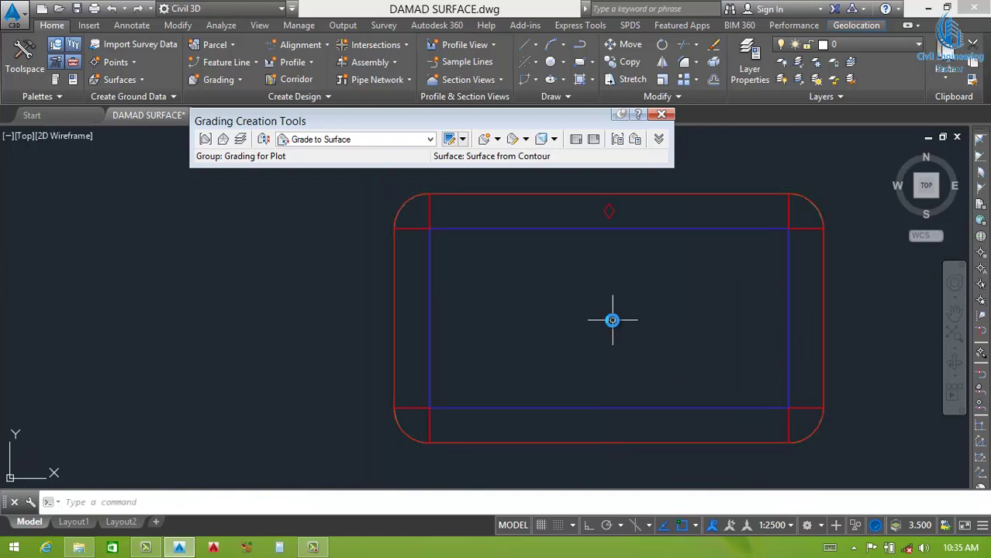
pyautogui.scroll(-4, 613, 319)
pyautogui.scroll(5, 612, 320)
pyautogui.scroll(-3, 612, 320)
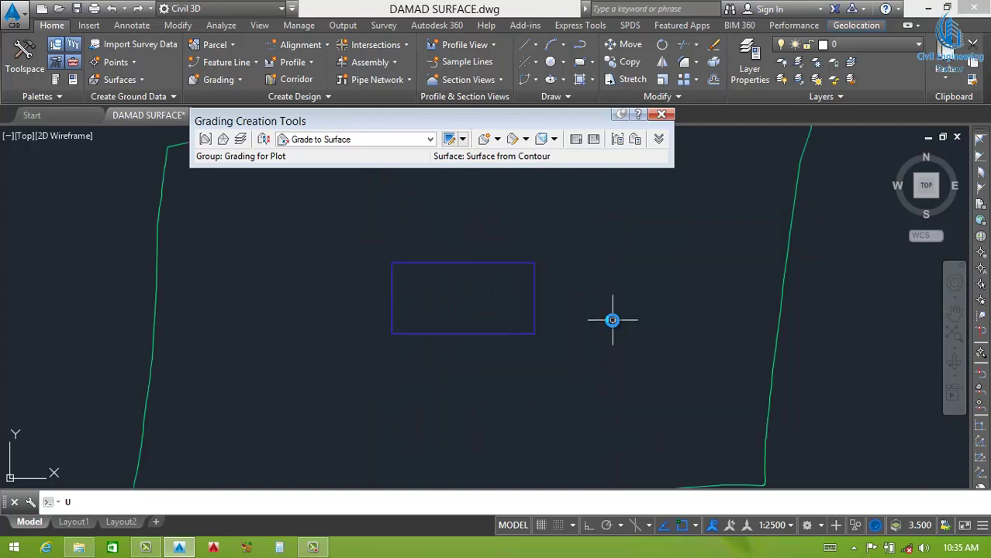
pyautogui.click(429, 140)
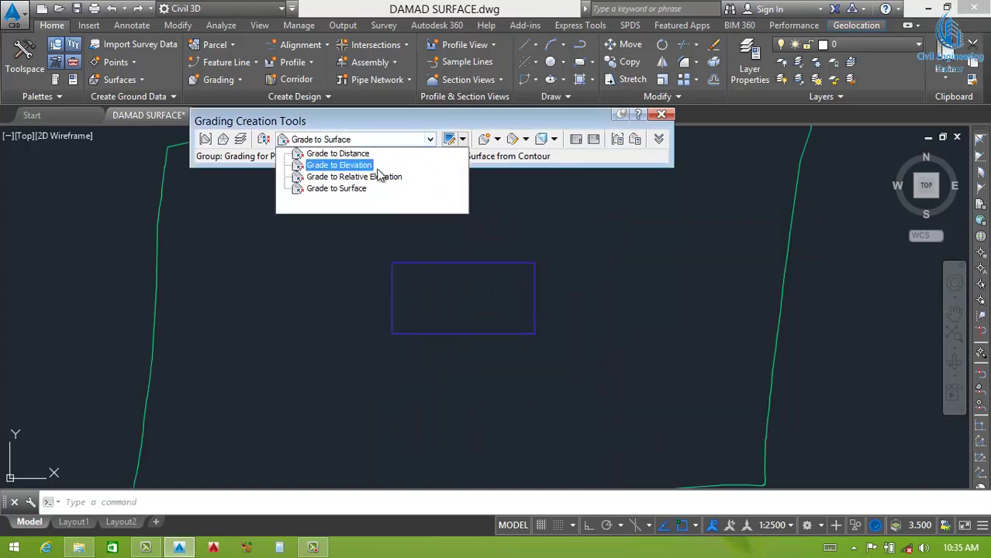
pyautogui.click(360, 177)
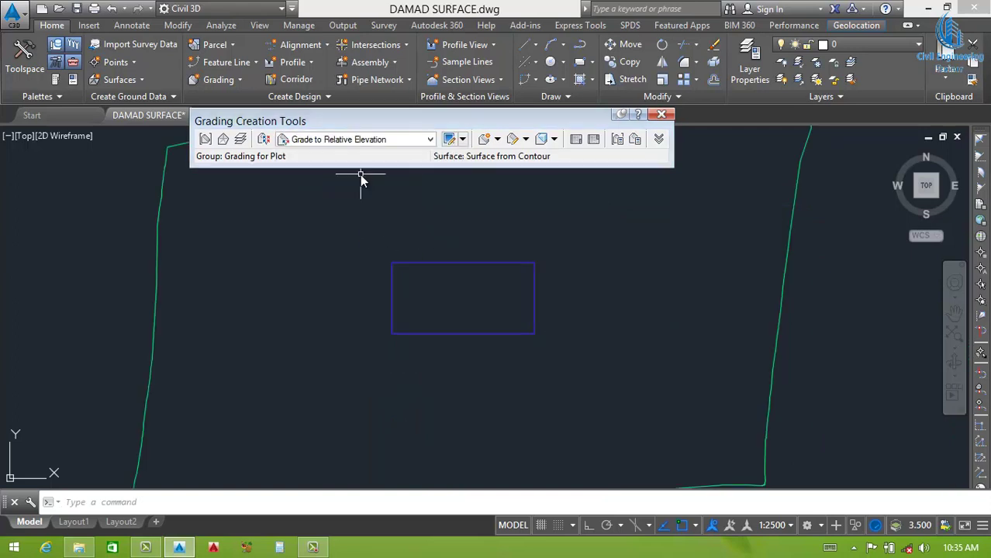
# Step: Set the Grade to Relative Elevation criteria to a 68.000m relative elevation and confirm
pyautogui.click(449, 140)
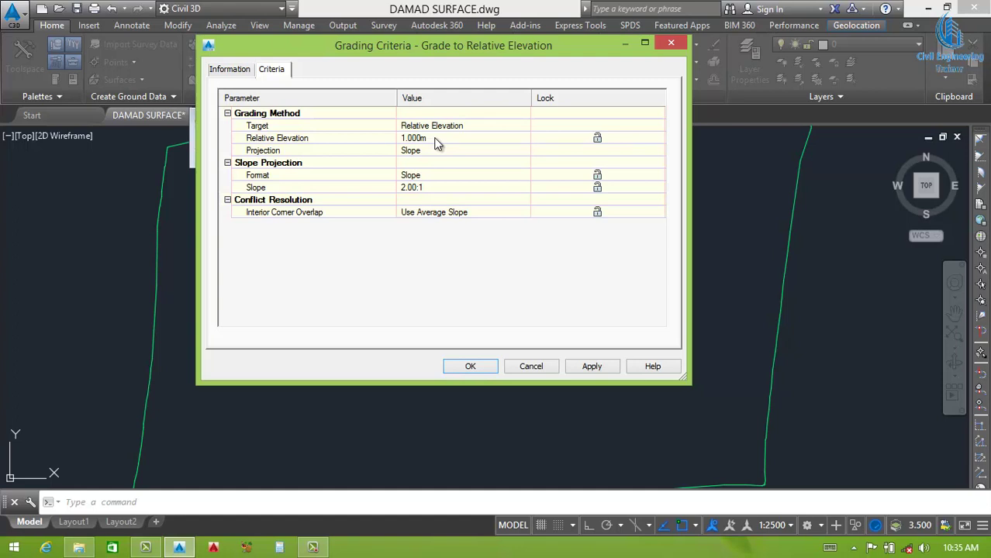
pyautogui.click(432, 138)
pyautogui.write('6')
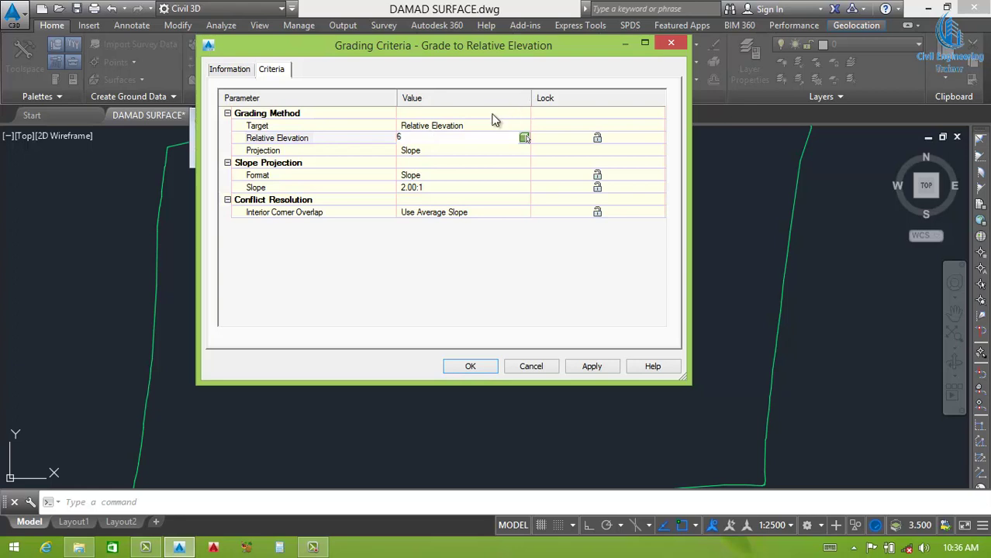
pyautogui.click(470, 127)
pyautogui.click(458, 128)
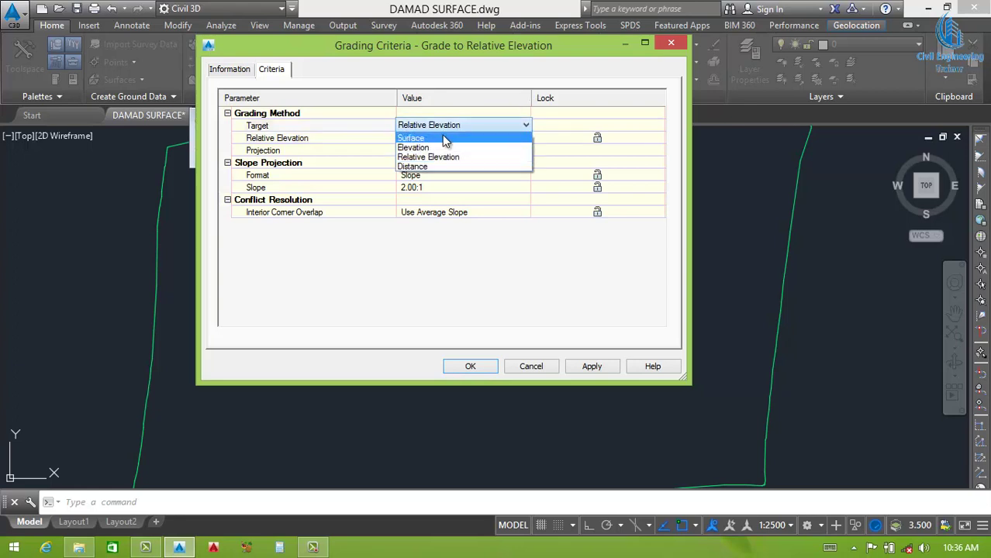
pyautogui.click(433, 157)
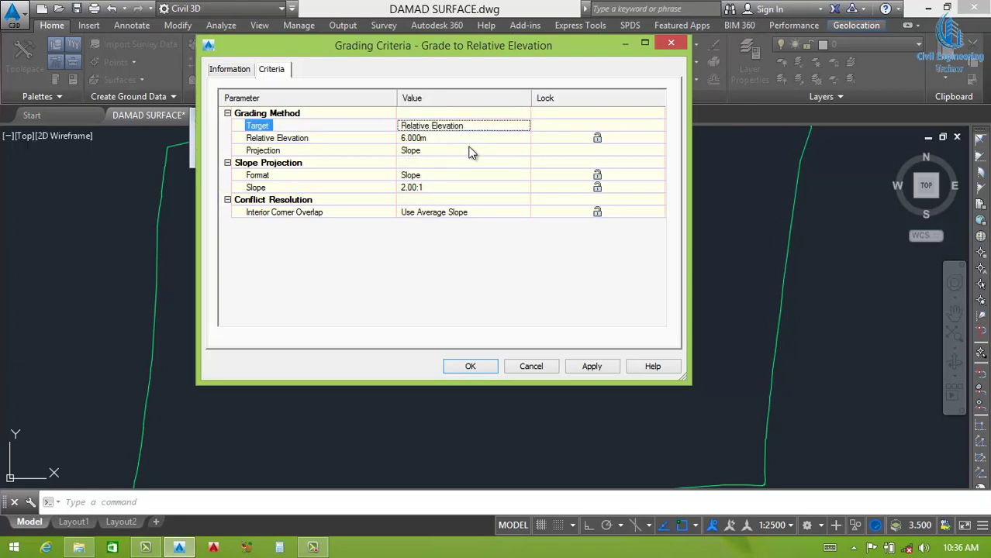
pyautogui.click(442, 138)
pyautogui.write('68')
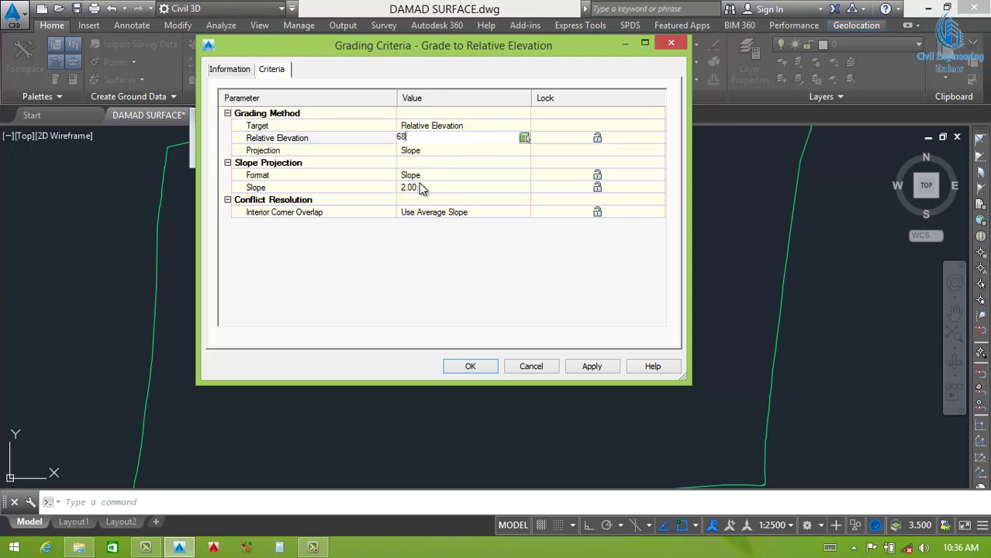
pyautogui.click(584, 368)
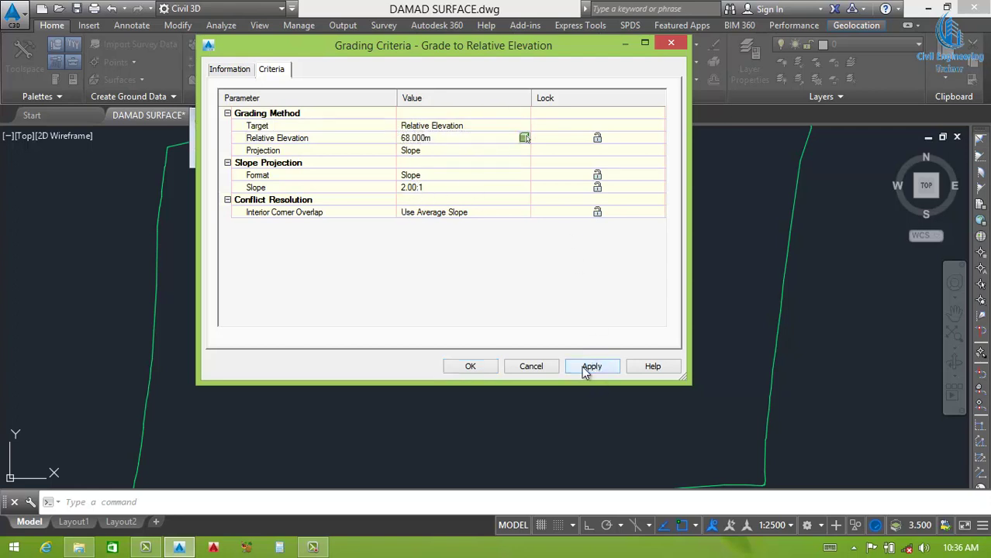
pyautogui.click(458, 376)
pyautogui.click(502, 145)
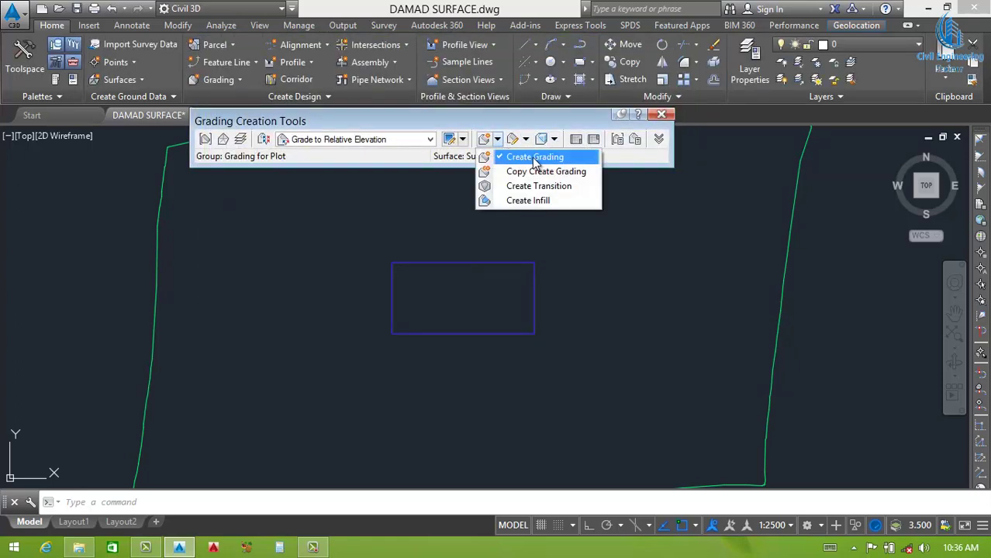
# Step: Grade the whole plot rectangle to a 68.000m relative elevation using the default slope
pyautogui.click(534, 158)
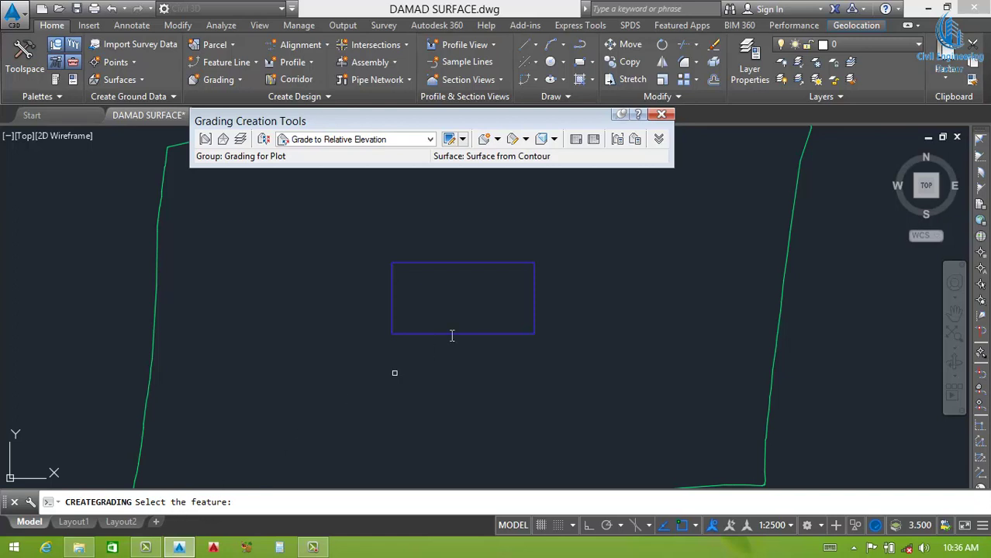
pyautogui.click(488, 263)
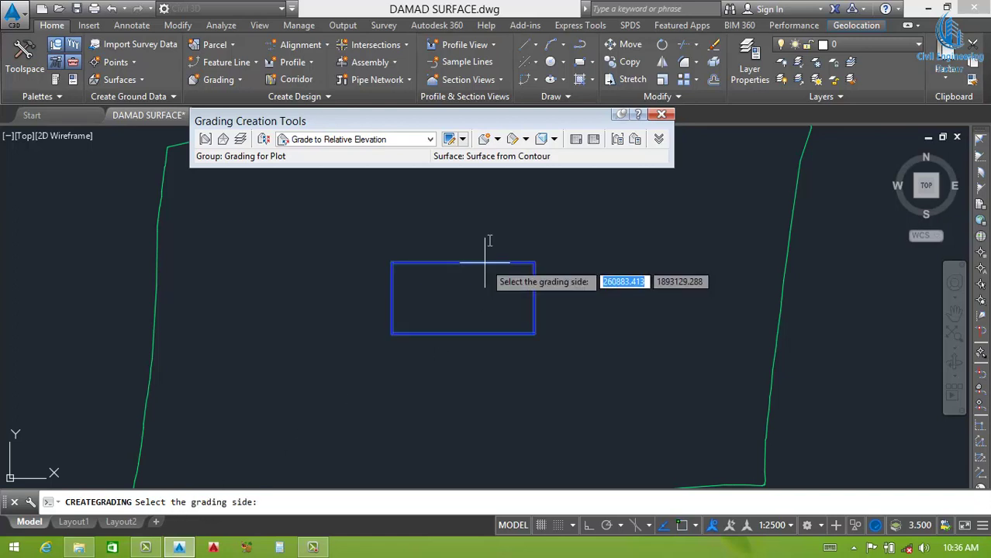
pyautogui.click(490, 224)
pyautogui.press('Return')
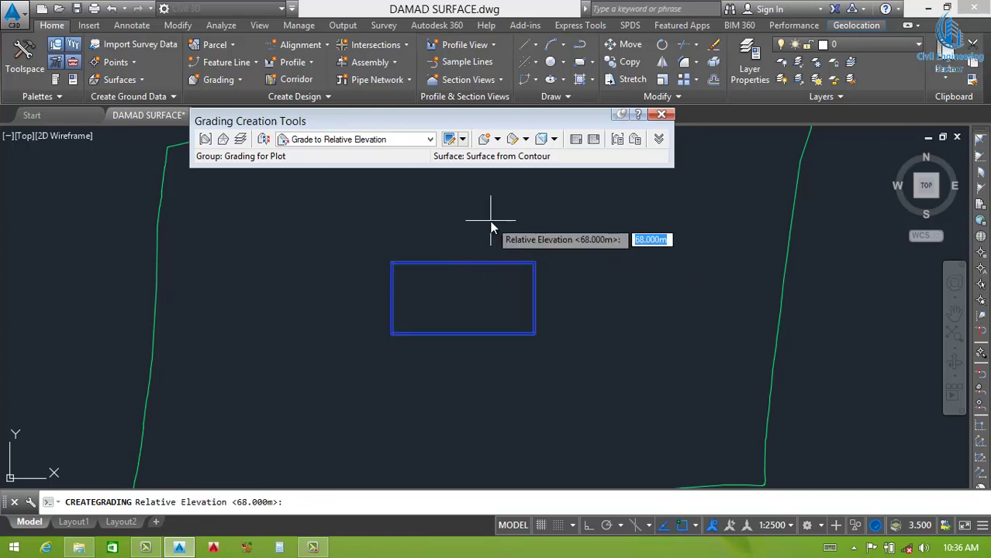
pyautogui.press('Return')
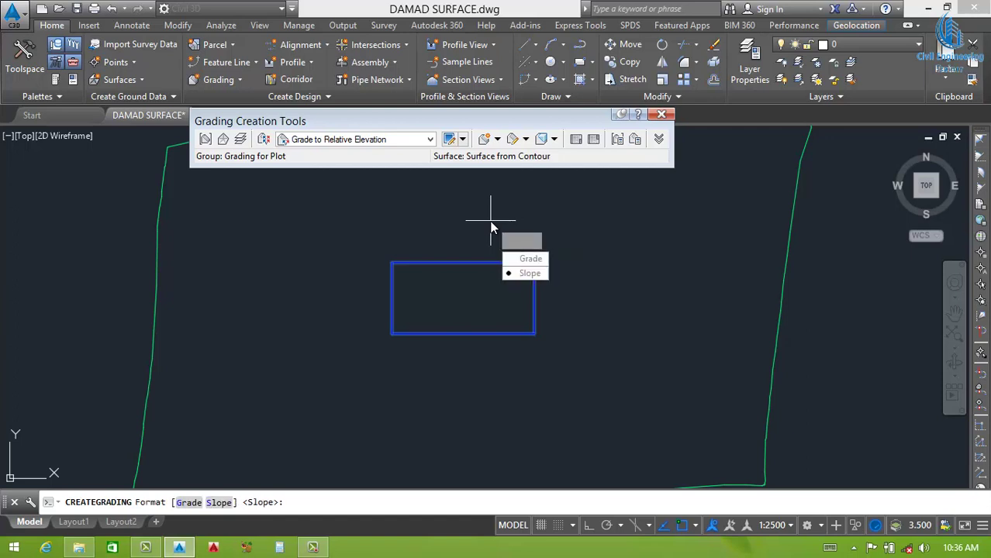
pyautogui.press('Return')
pyautogui.press('Return')
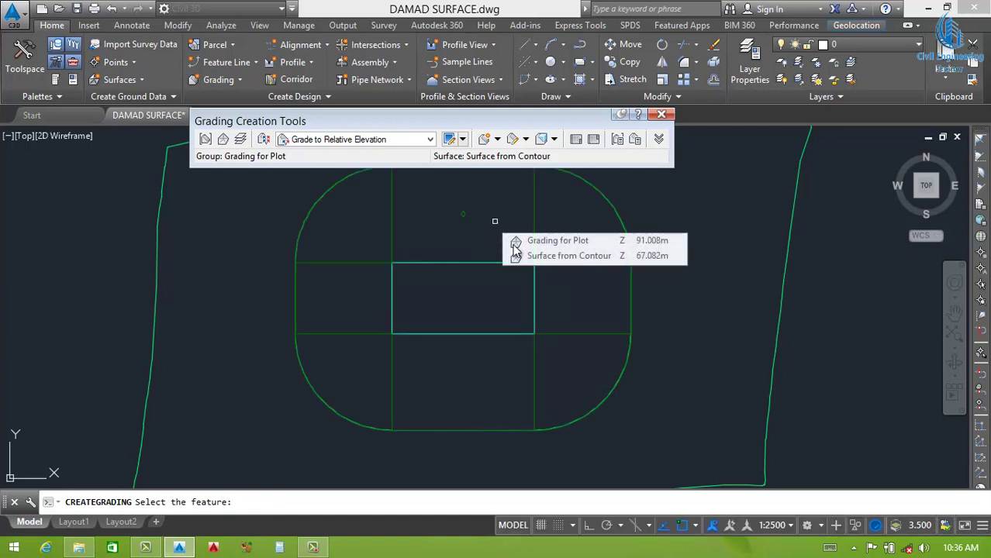
pyautogui.press('Escape')
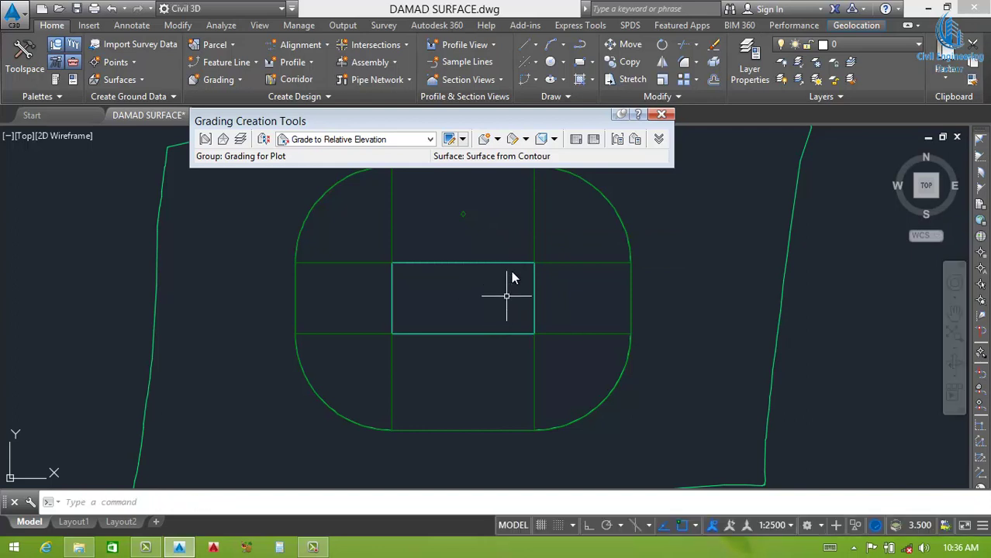
# Step: Add an infill grading in the centre cell of the rectangle
pyautogui.click(498, 140)
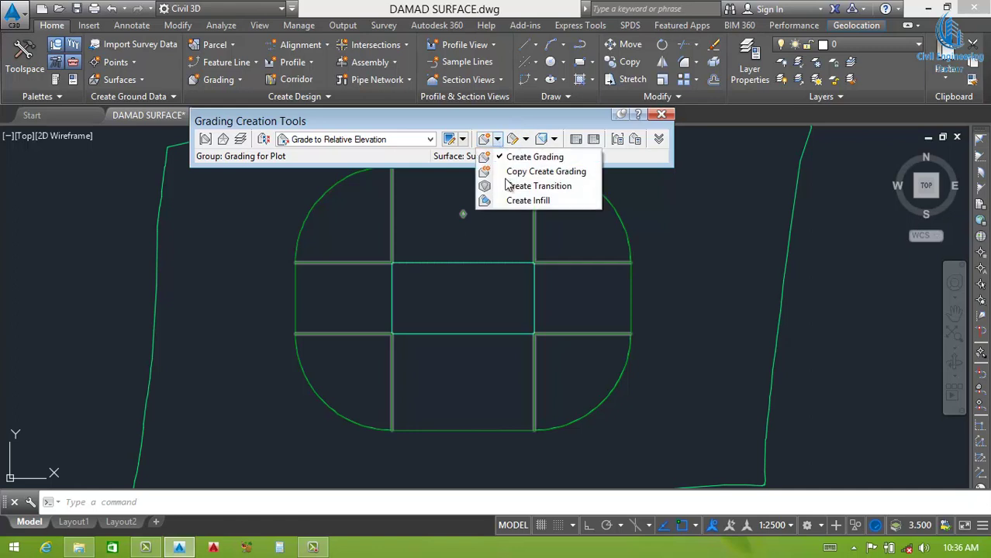
pyautogui.click(515, 201)
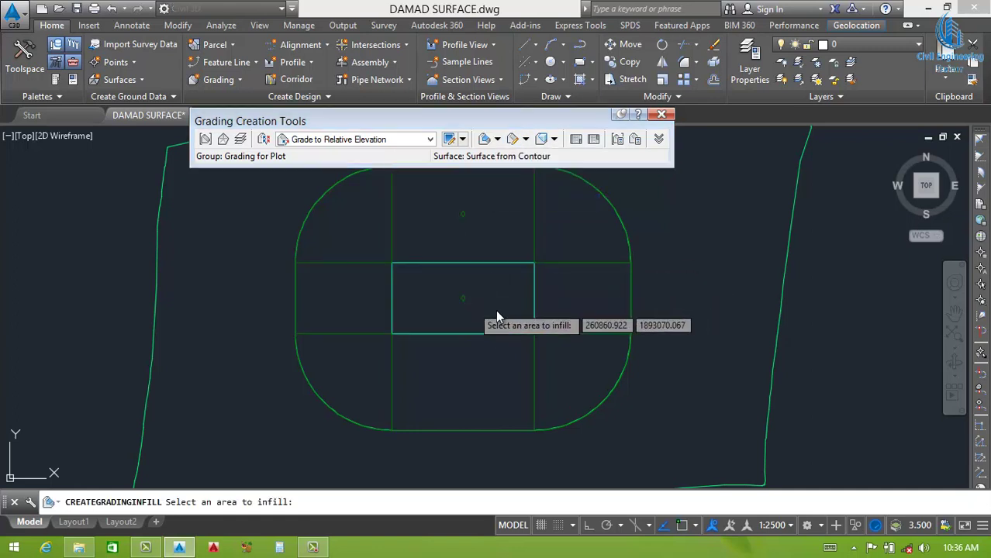
pyautogui.click(488, 306)
pyautogui.press('Return')
pyautogui.click(485, 276)
pyautogui.click(279, 422)
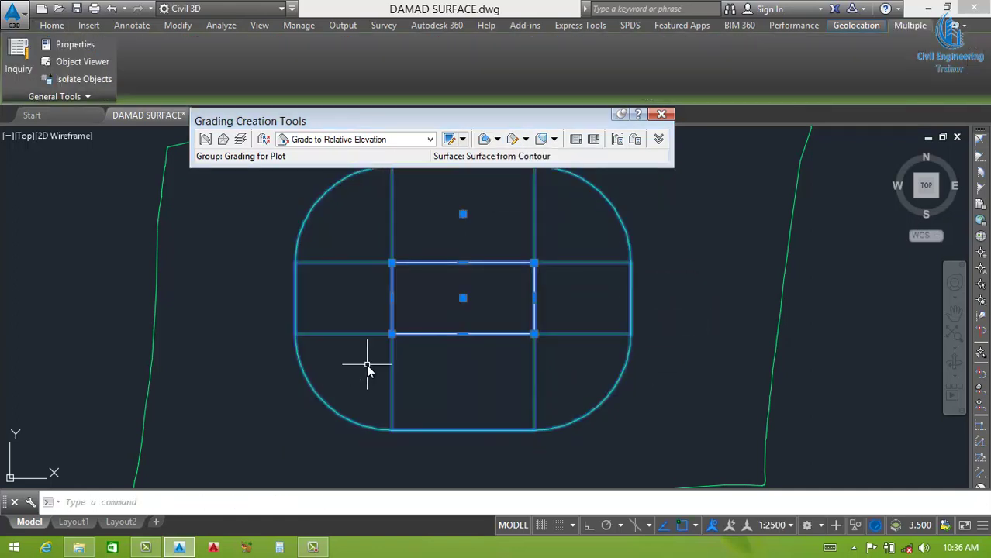
pyautogui.rightClick(366, 364)
pyautogui.click(419, 335)
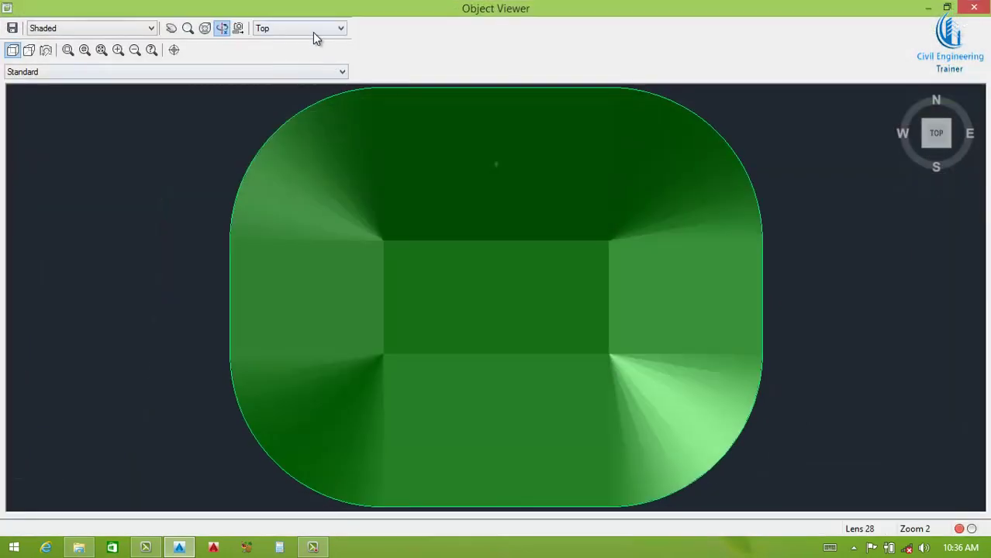
pyautogui.click(313, 31)
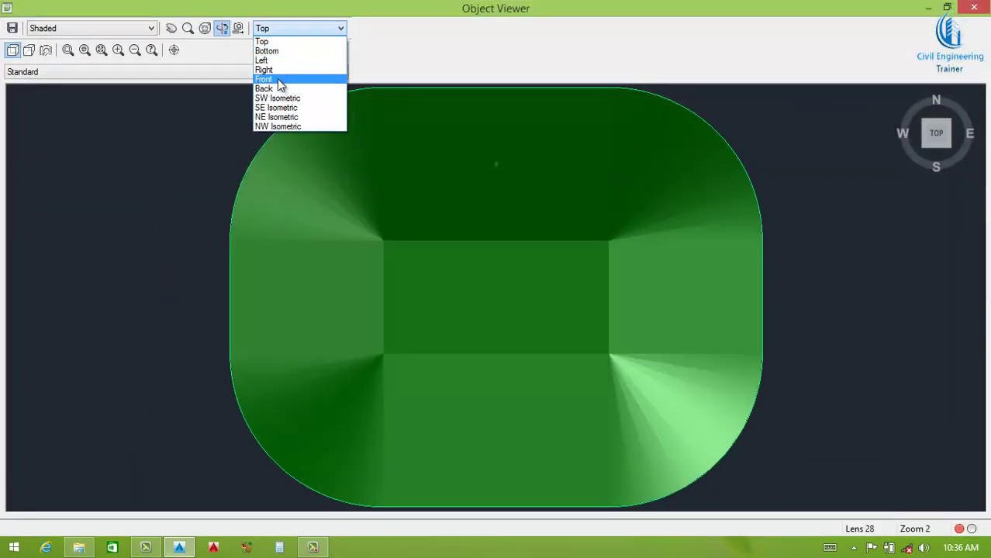
pyautogui.click(268, 79)
pyautogui.moveTo(458, 184)
pyautogui.mouseDown()
pyautogui.moveTo(496, 283)
pyautogui.moveTo(476, 270)
pyautogui.moveTo(370, 296)
pyautogui.mouseUp()
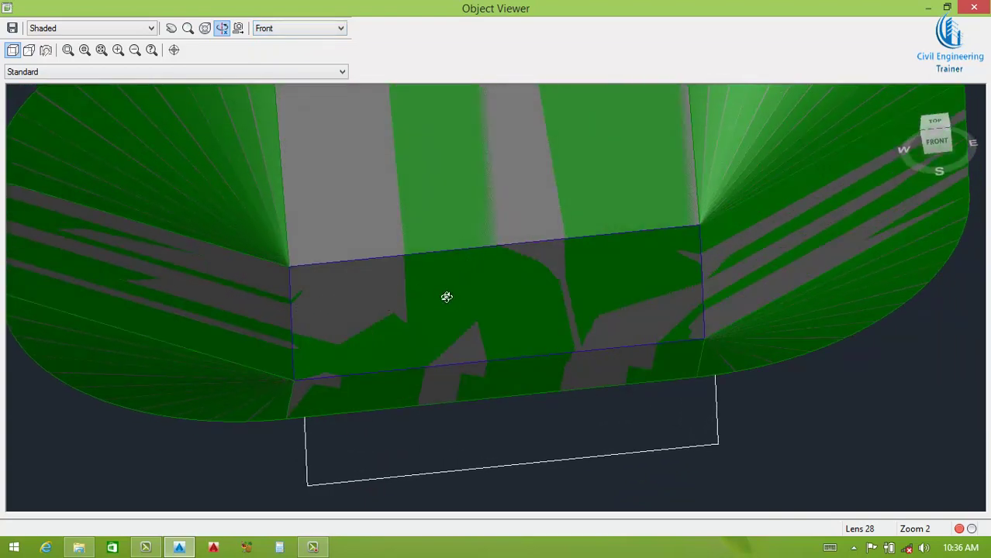
pyautogui.moveTo(447, 297); pyautogui.dragTo(488, 132)
pyautogui.moveTo(519, 234)
pyautogui.mouseDown()
pyautogui.moveTo(567, 283)
pyautogui.moveTo(531, 296)
pyautogui.moveTo(470, 296)
pyautogui.moveTo(490, 125)
pyautogui.moveTo(495, 265)
pyautogui.moveTo(560, 415)
pyautogui.moveTo(491, 283)
pyautogui.moveTo(532, 329)
pyautogui.moveTo(409, 372)
pyautogui.moveTo(555, 358)
pyautogui.moveTo(520, 325)
pyautogui.moveTo(510, 296)
pyautogui.mouseUp()
pyautogui.moveTo(506, 288); pyautogui.dragTo(508, 324)
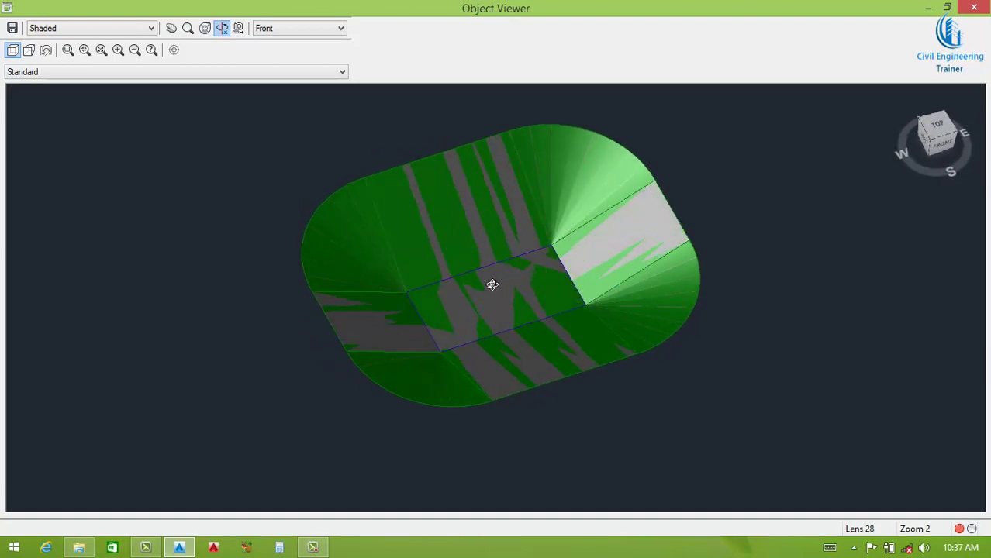
pyautogui.moveTo(468, 292); pyautogui.dragTo(471, 255)
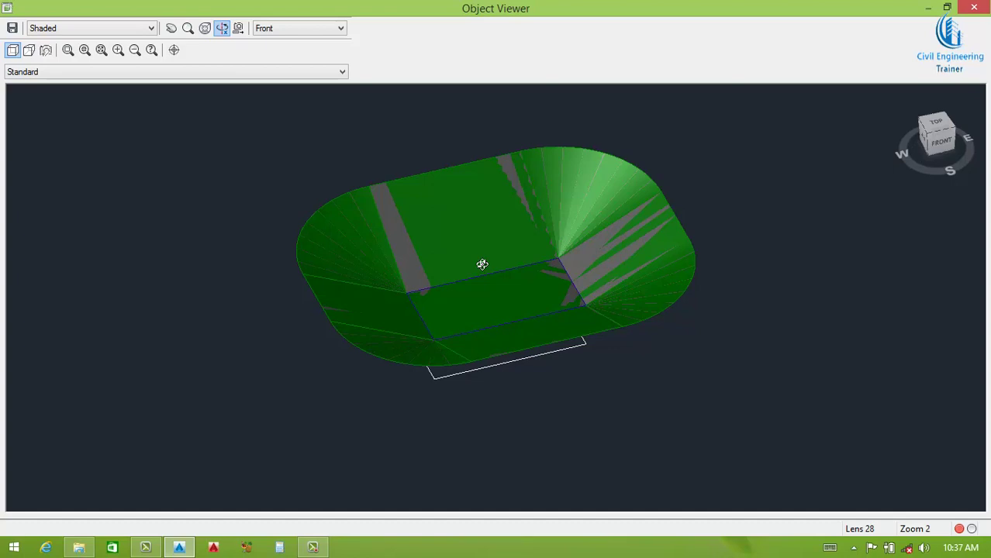
pyautogui.press('Escape')
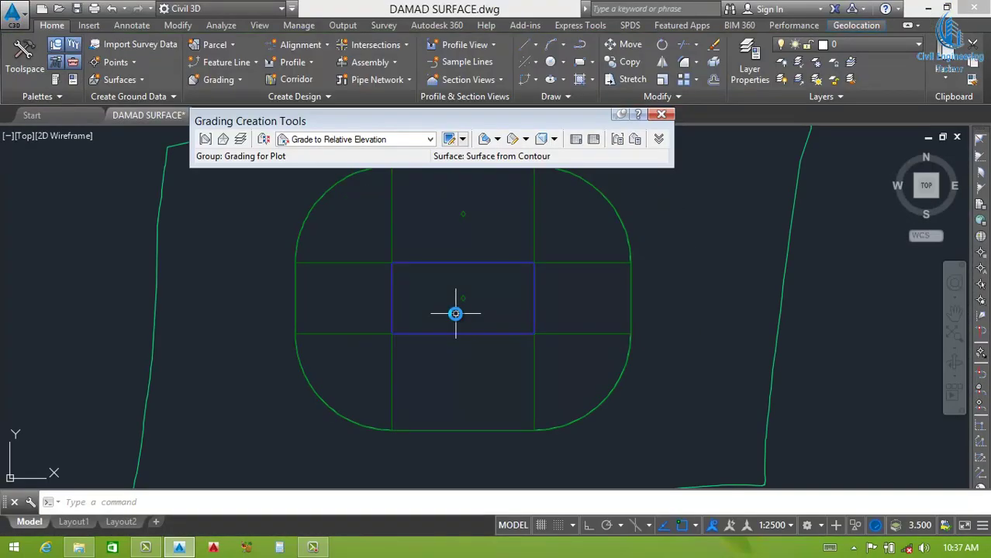
# Step: Undo the existing grading and bring back Grading Creation Tools with Grade to Relative Elevation criteria
pyautogui.hotkey('ctrl', 'z')
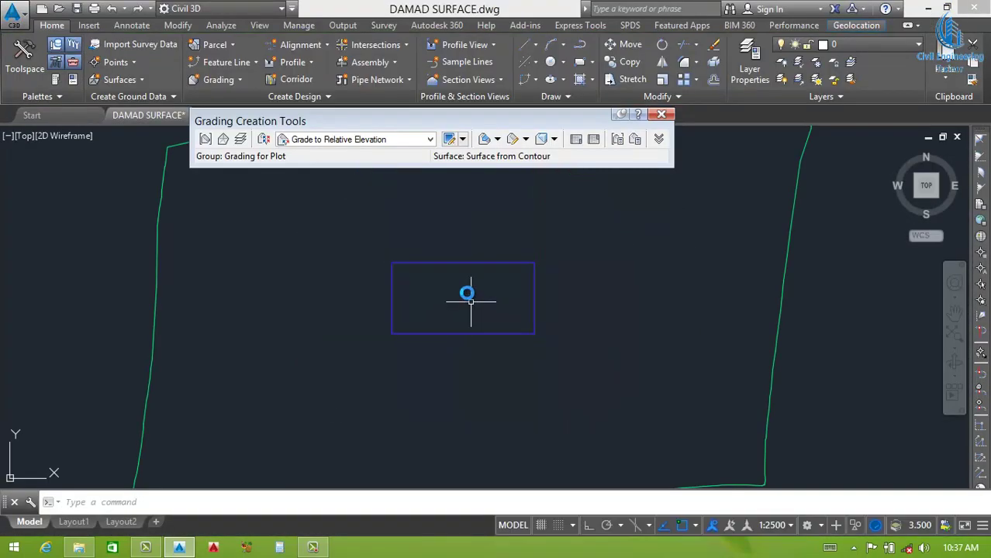
pyautogui.press('Escape')
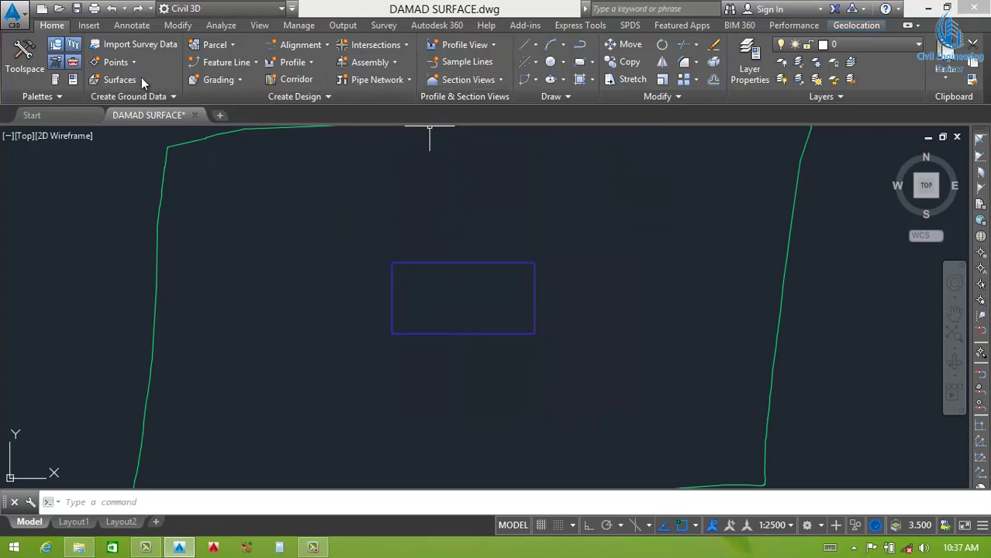
pyautogui.click(221, 80)
pyautogui.click(247, 128)
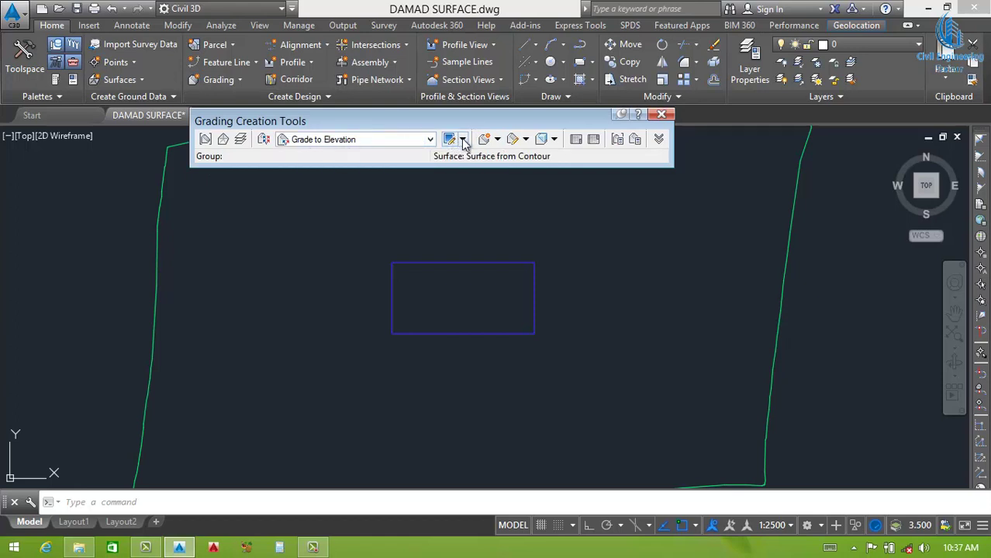
pyautogui.click(429, 139)
pyautogui.click(364, 177)
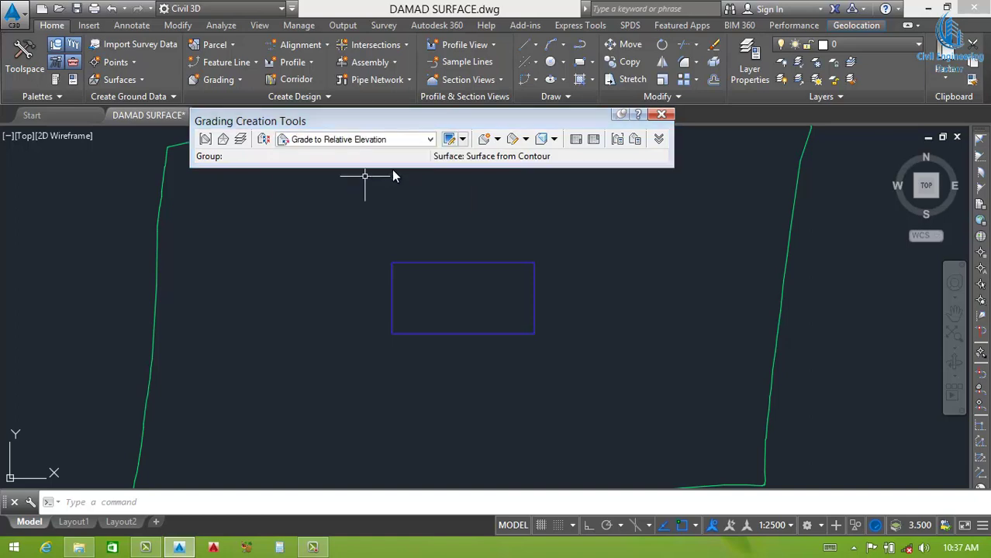
# Step: Set the criteria's Relative Elevation to 5.000m and Slope to 3.00:1
pyautogui.click(450, 140)
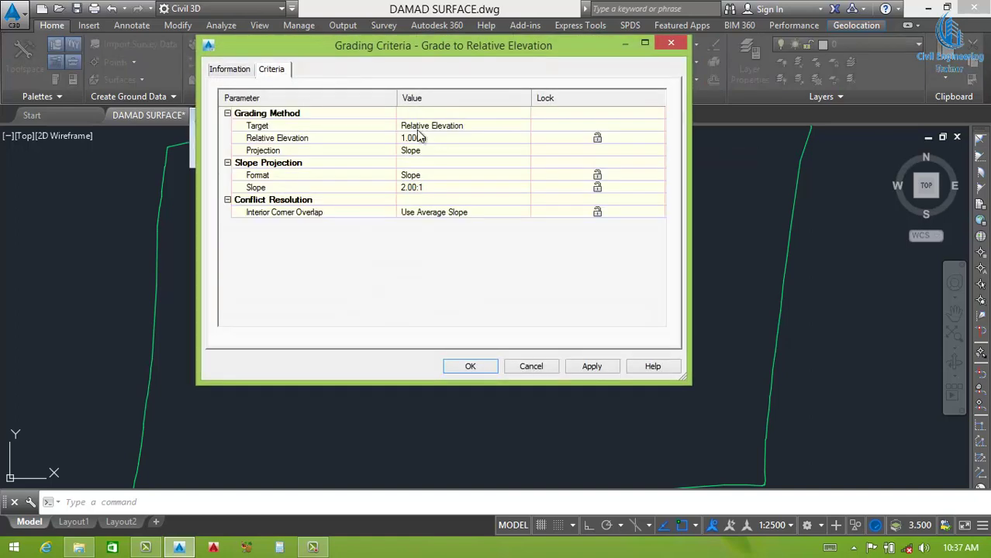
pyautogui.click(419, 137)
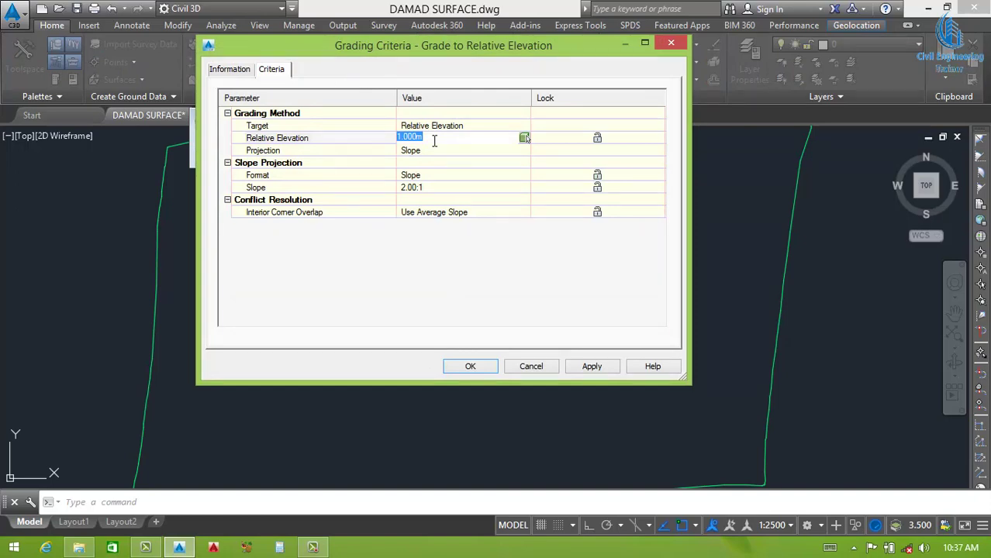
pyautogui.write('5')
pyautogui.click(425, 187)
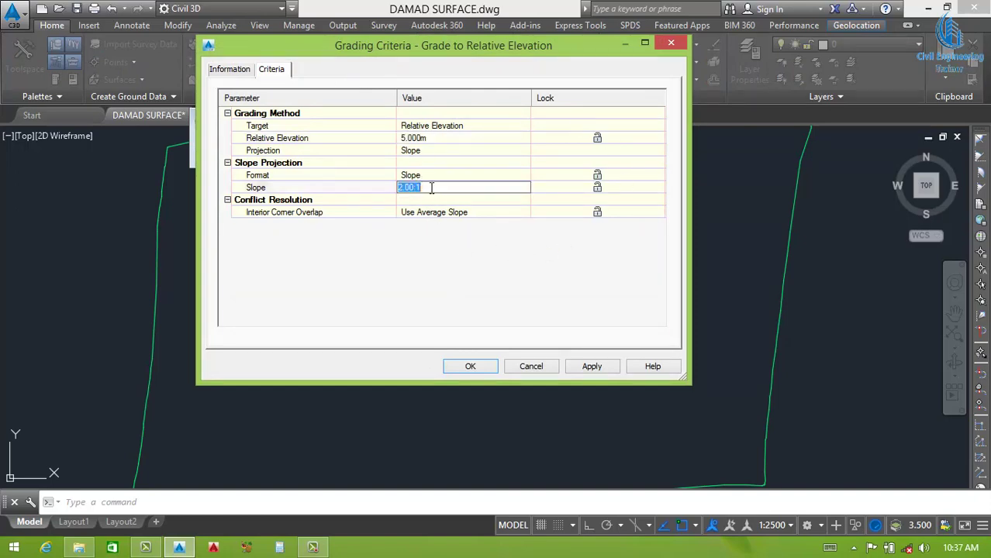
pyautogui.write('3')
pyautogui.click(591, 367)
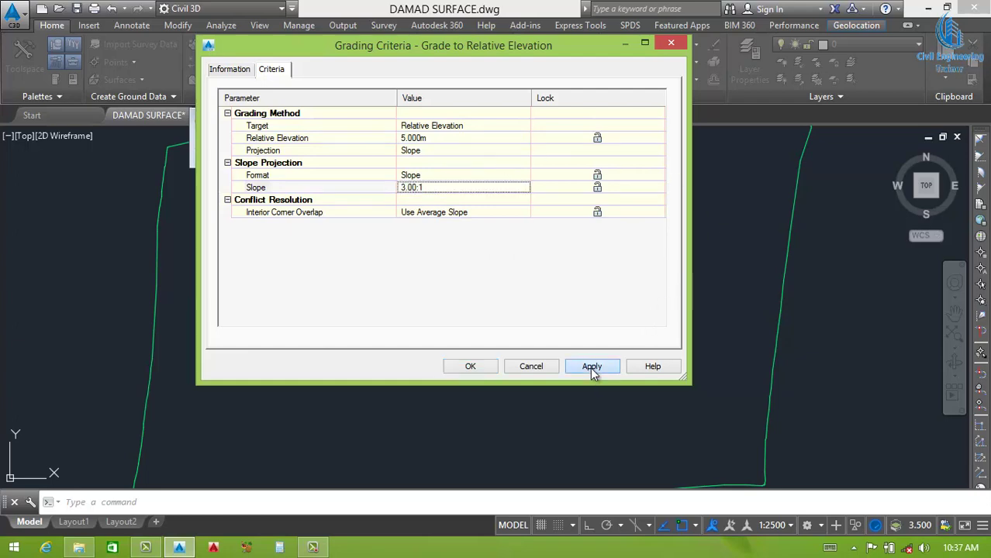
pyautogui.click(470, 366)
pyautogui.click(497, 139)
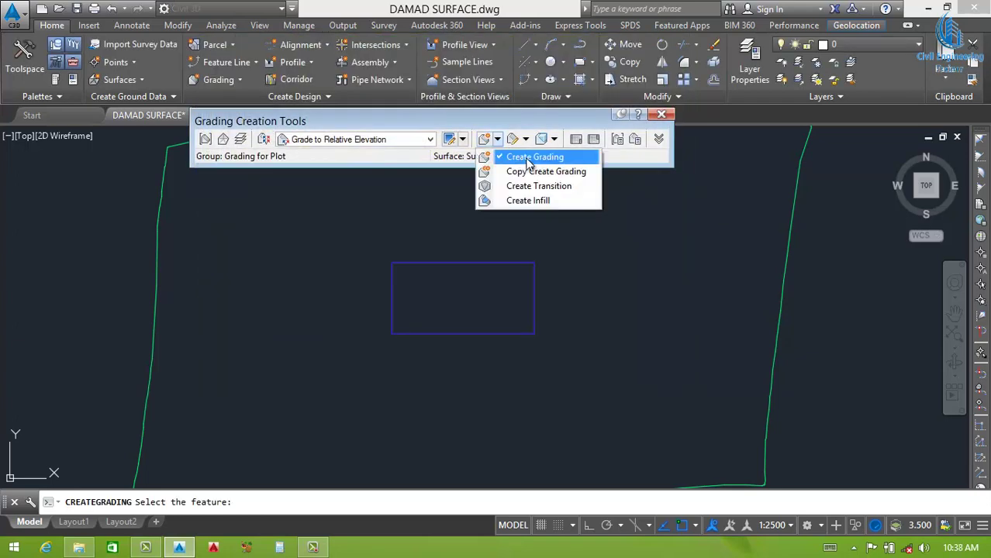
# Step: Grade the rectangle's entire length outward at 5.000m relative elevation and 3.00:1 slope
pyautogui.click(530, 158)
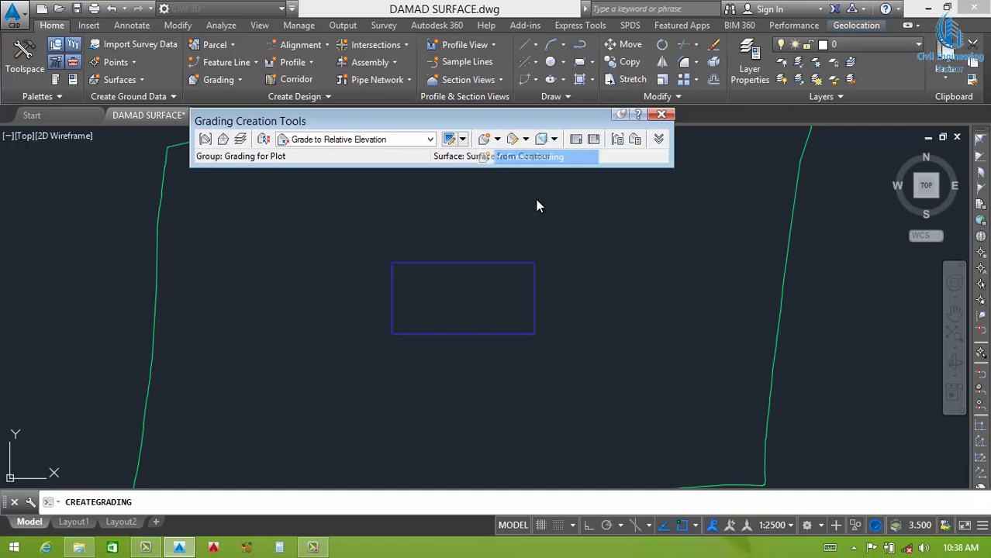
pyautogui.click(462, 263)
pyautogui.click(469, 220)
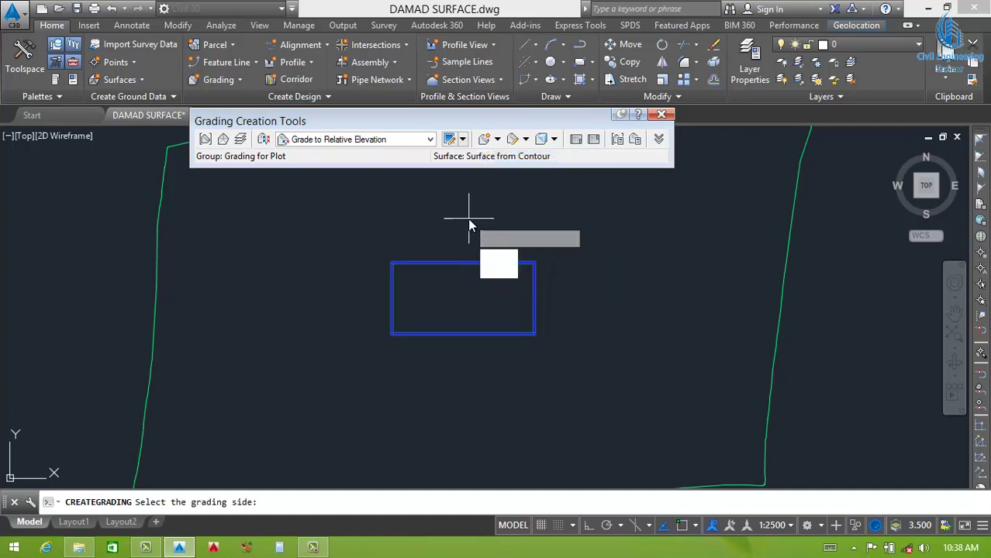
pyautogui.press('Return')
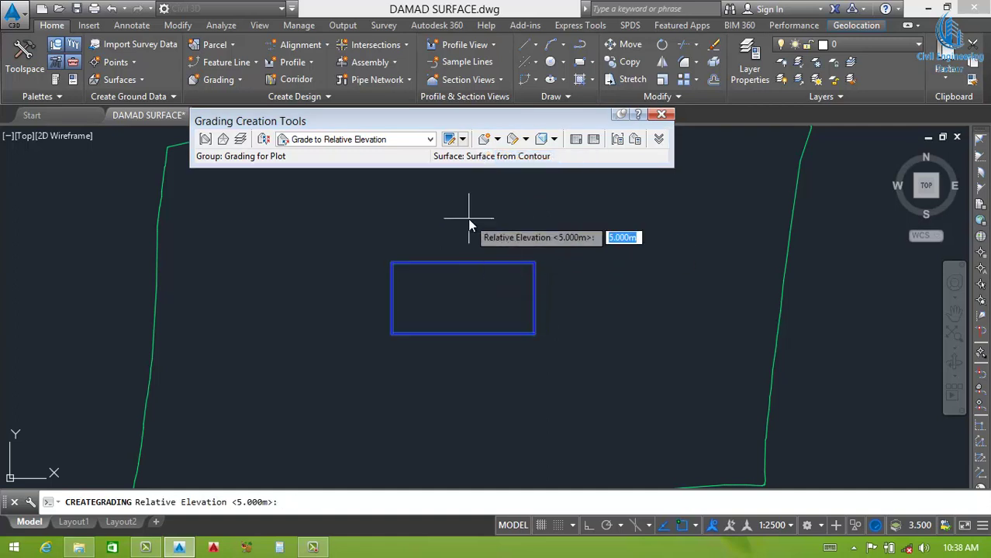
pyautogui.press('Return')
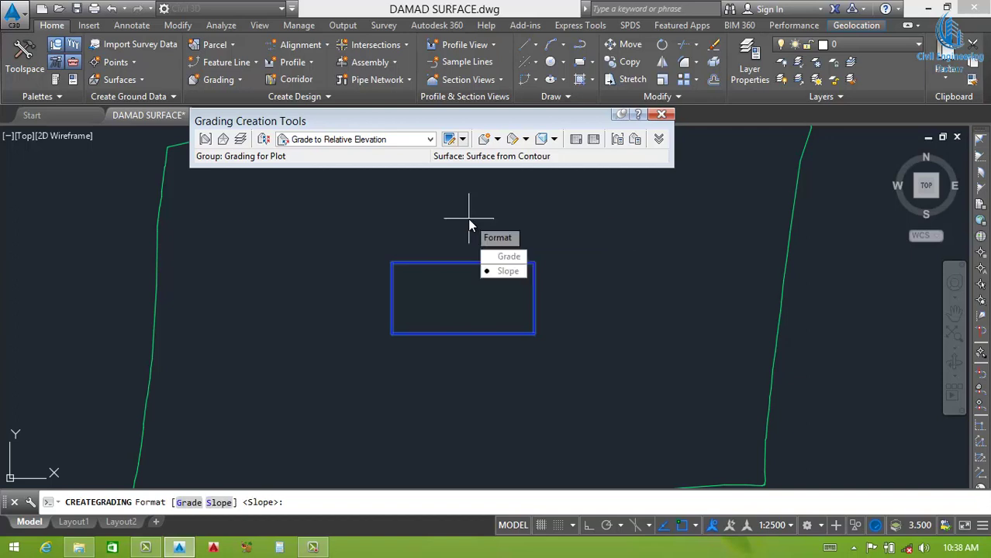
pyautogui.press('Return')
pyautogui.press('Return')
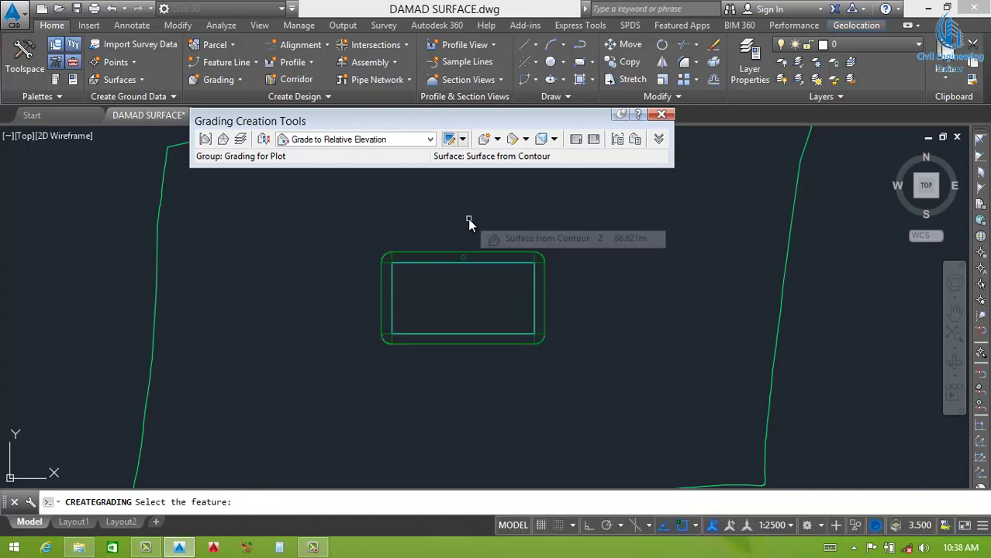
pyautogui.scroll(2, 458, 270)
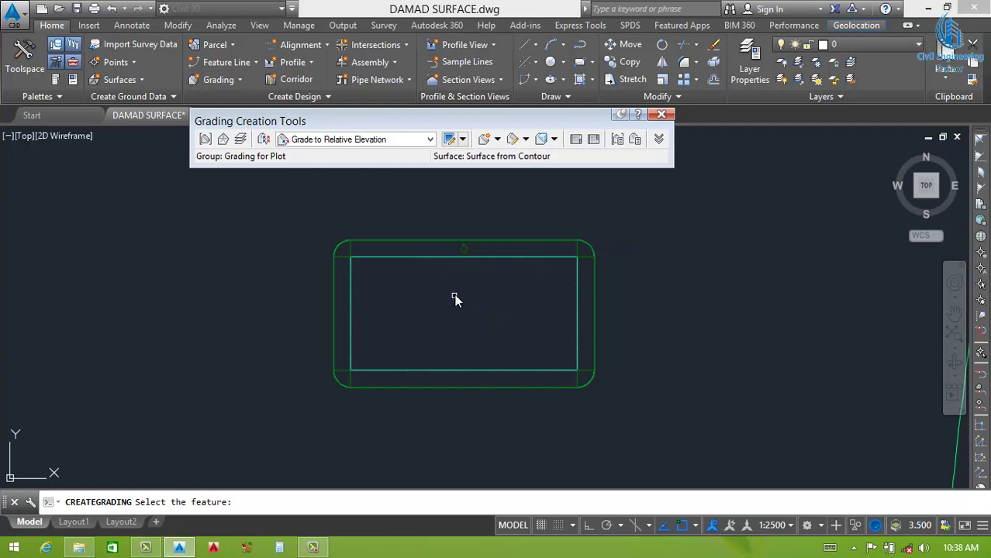
pyautogui.press('Escape')
pyautogui.click(552, 218)
# Step: Add an infill grading inside the newly graded rectangle
pyautogui.click(433, 304)
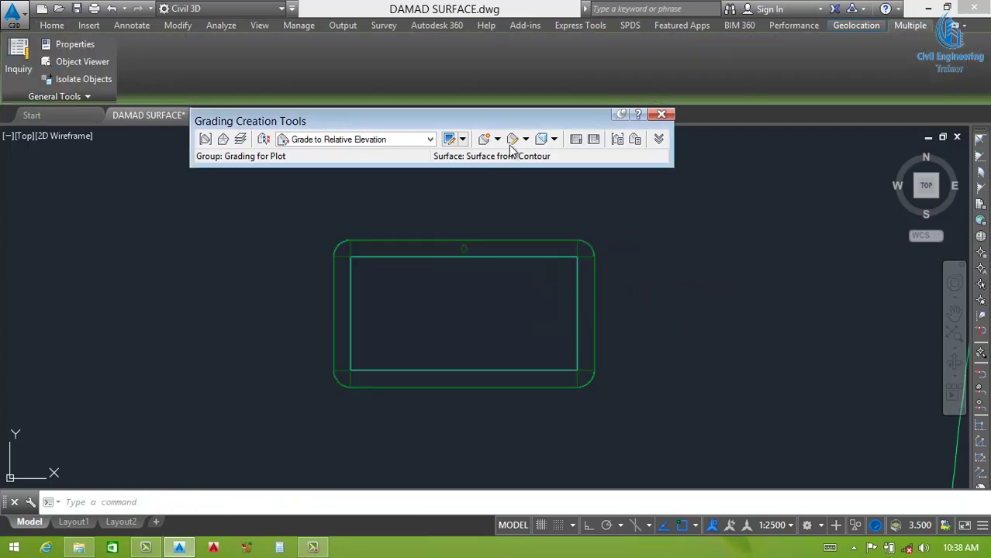
pyautogui.click(497, 140)
pyautogui.click(529, 201)
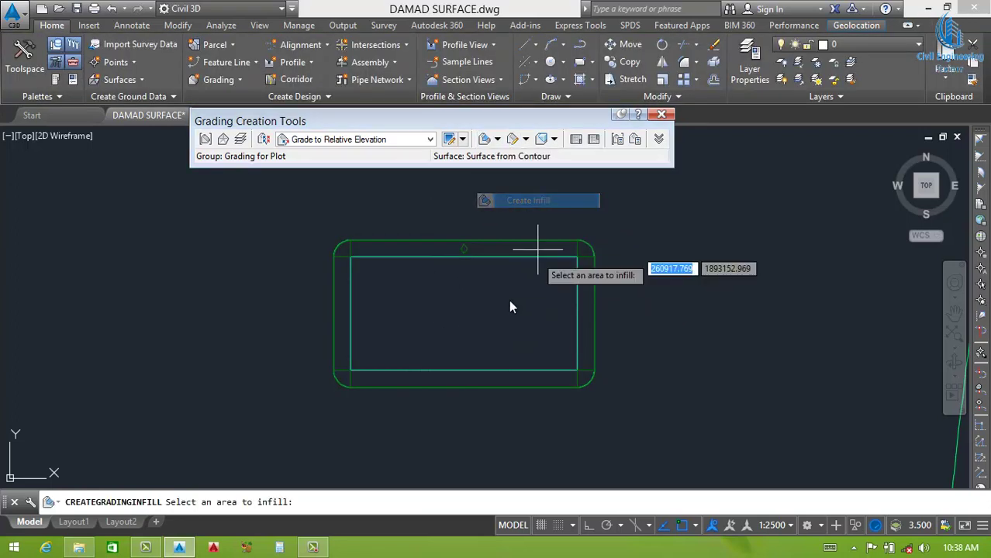
pyautogui.click(456, 320)
pyautogui.press('Return')
# Step: View the selected grading in the 3D Object Viewer, orbited to a tilted view
pyautogui.moveTo(624, 200); pyautogui.dragTo(332, 387)
pyautogui.rightClick(463, 313)
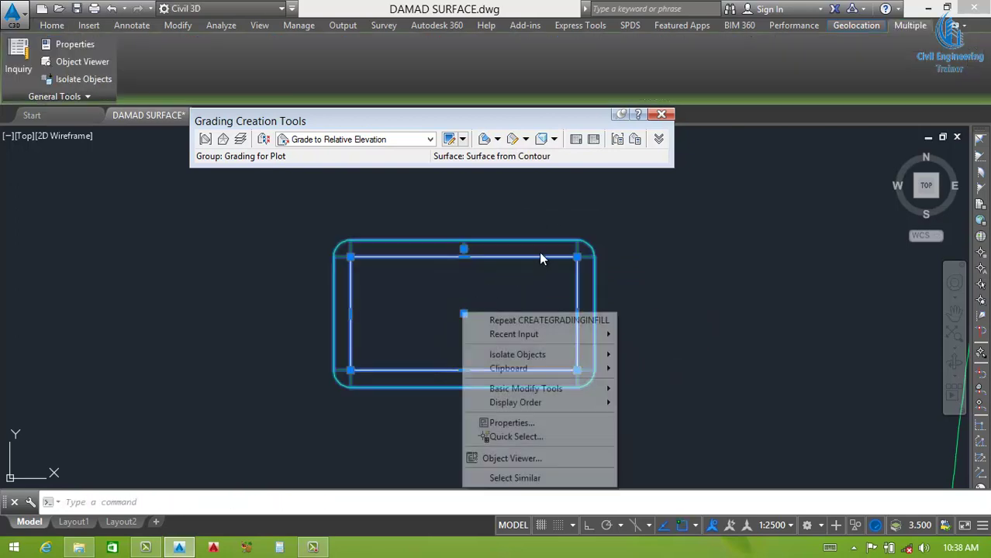
pyautogui.click(512, 458)
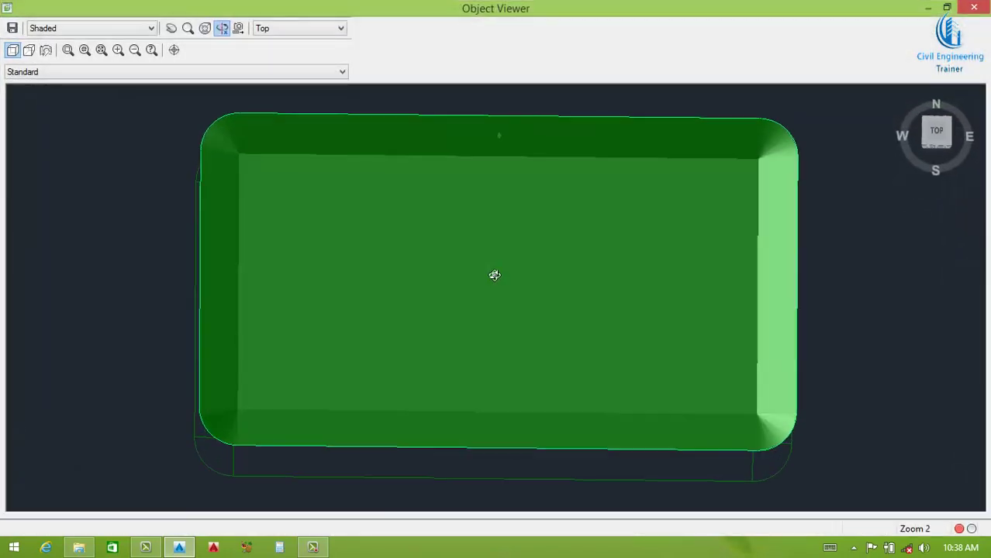
pyautogui.moveTo(495, 275)
pyautogui.mouseDown()
pyautogui.moveTo(418, 351)
pyautogui.moveTo(522, 309)
pyautogui.moveTo(573, 337)
pyautogui.moveTo(512, 382)
pyautogui.moveTo(487, 365)
pyautogui.moveTo(540, 367)
pyautogui.moveTo(519, 333)
pyautogui.moveTo(527, 377)
pyautogui.moveTo(550, 339)
pyautogui.mouseUp()
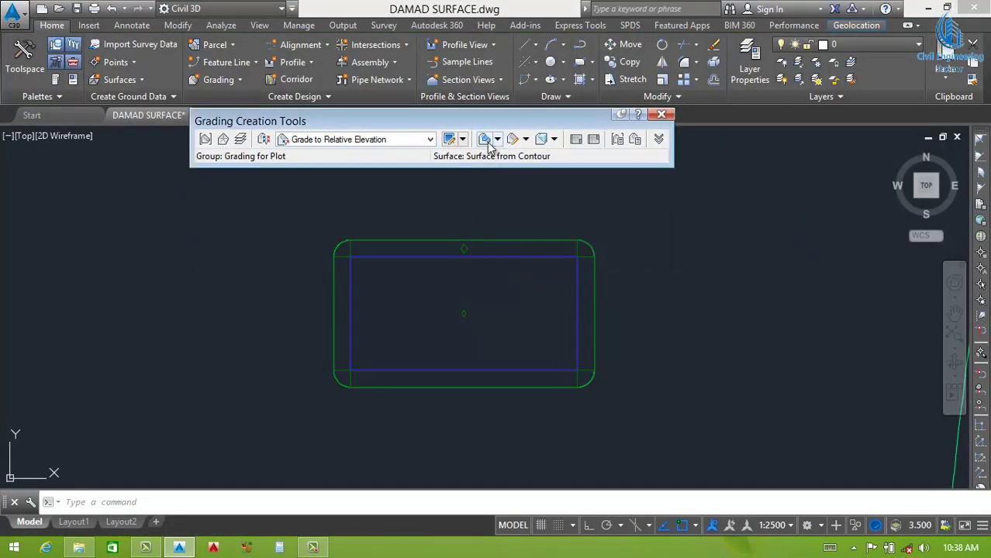
# Step: Clear the selection, zoom around the plot rectangle, and bring up the grading creation commands
pyautogui.click(643, 287)
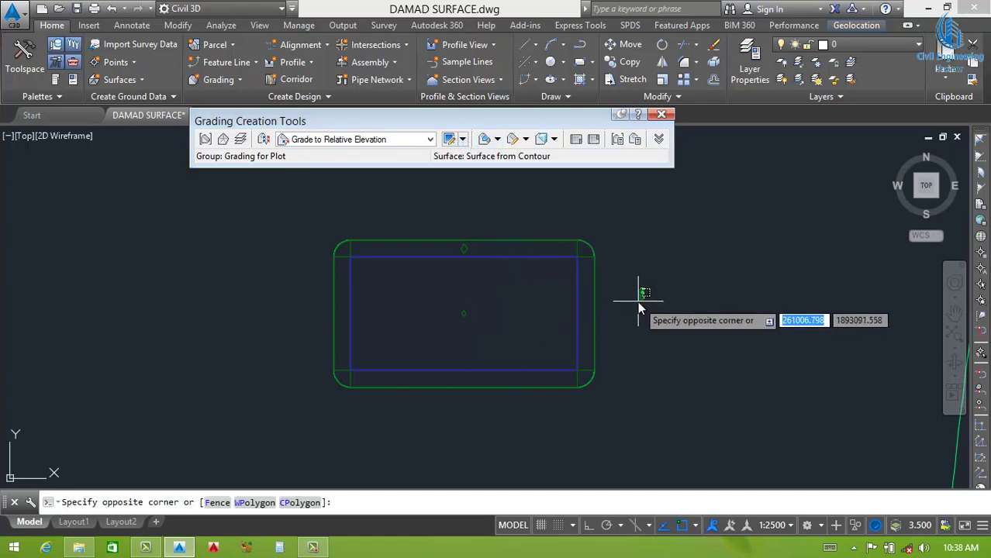
pyautogui.click(638, 301)
pyautogui.click(450, 209)
pyautogui.click(438, 221)
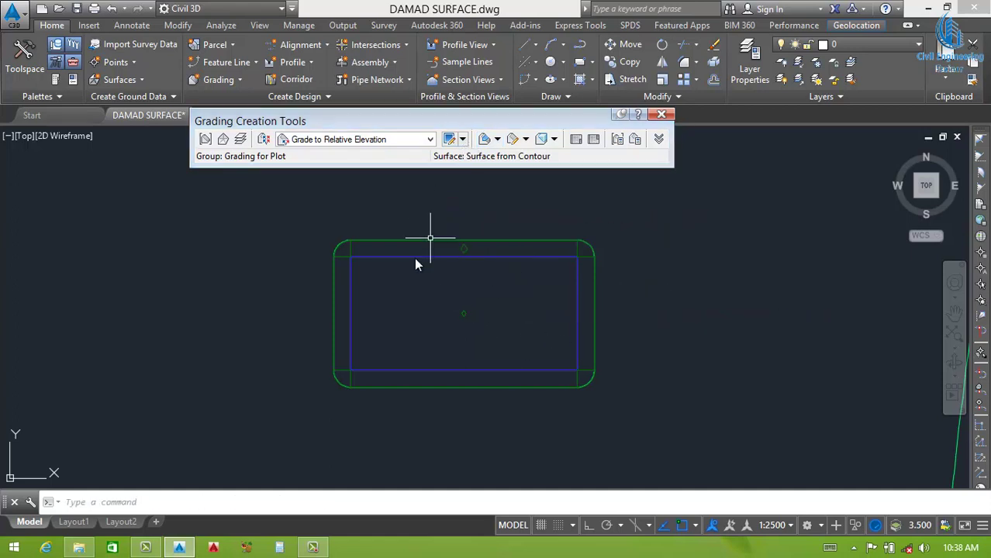
pyautogui.scroll(-2, 460, 325)
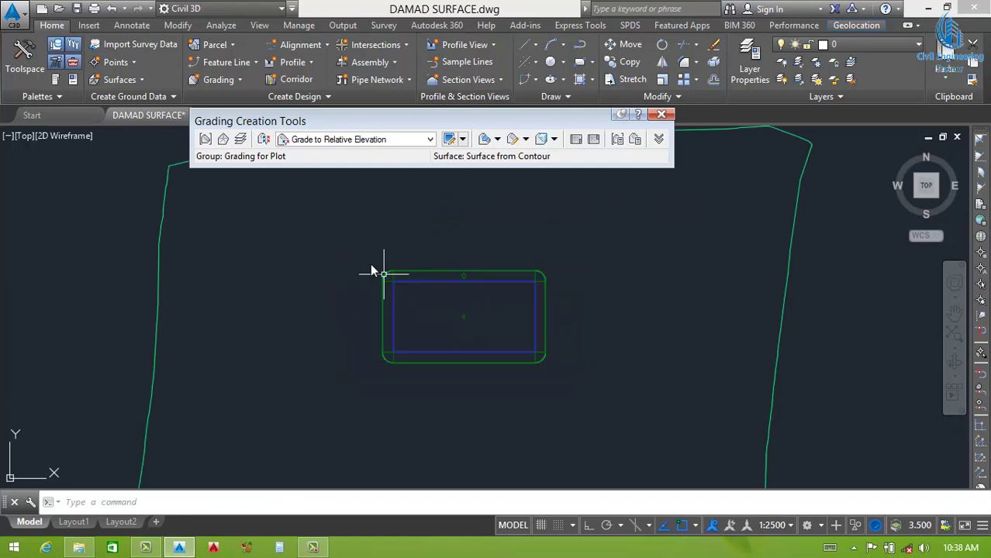
pyautogui.scroll(2, 358, 252)
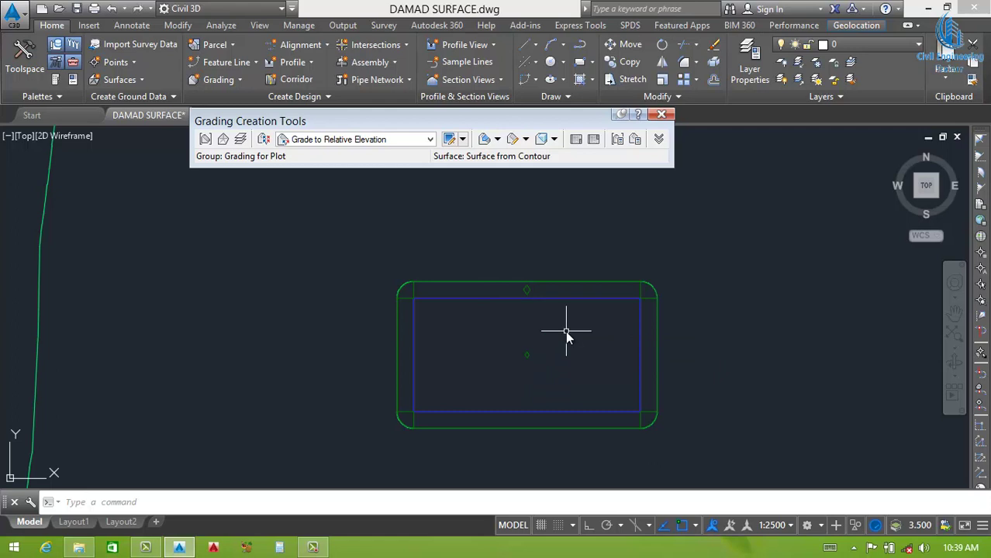
pyautogui.scroll(-2, 461, 348)
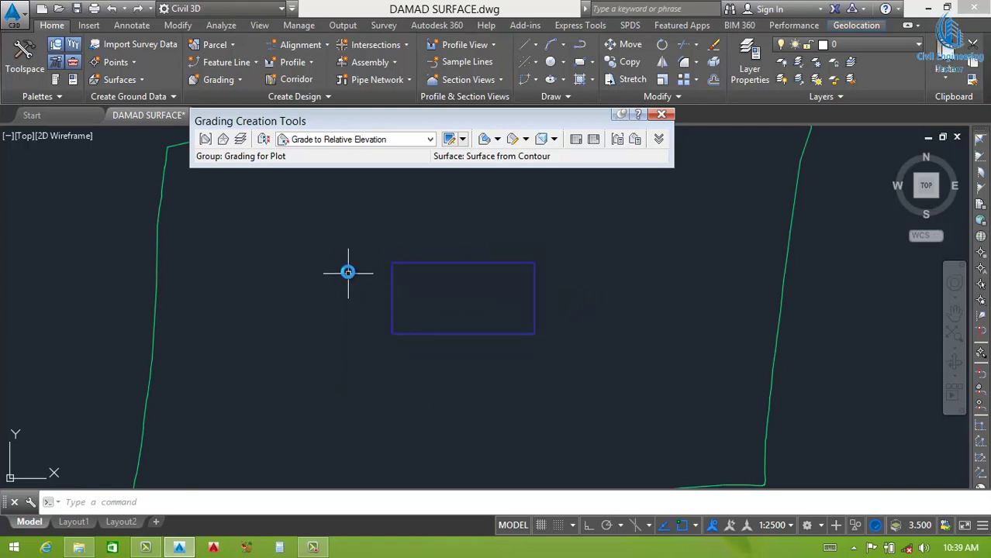
pyautogui.scroll(4, 380, 243)
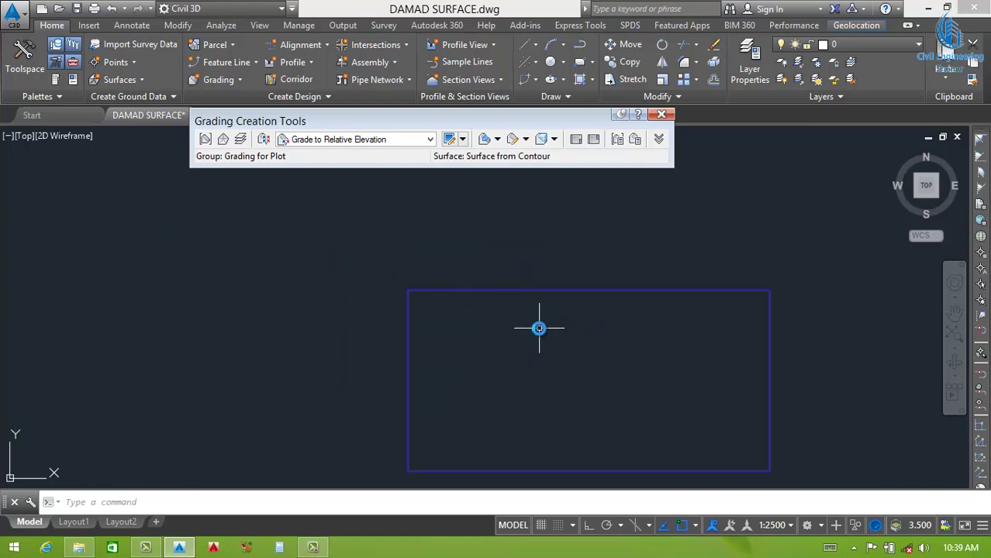
pyautogui.scroll(-2, 537, 327)
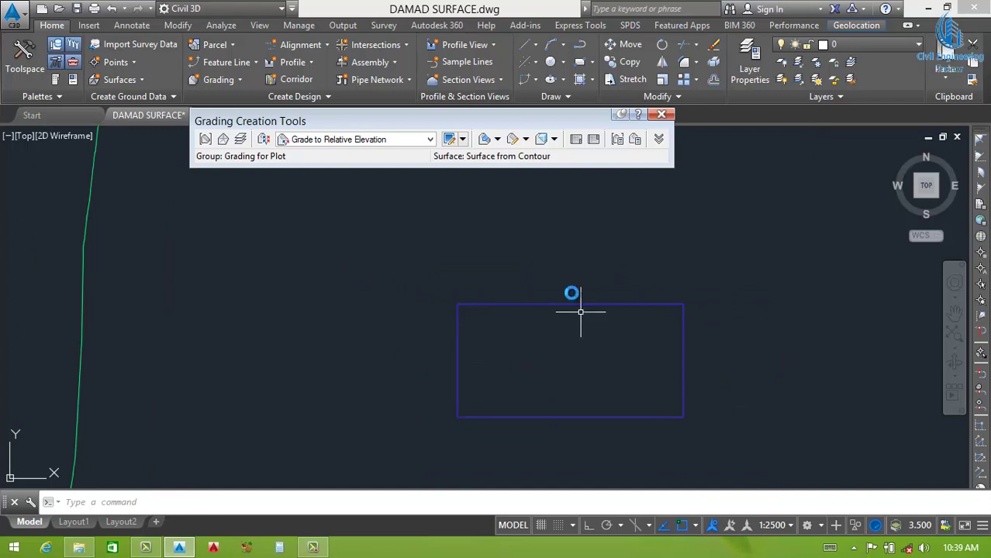
pyautogui.click(499, 138)
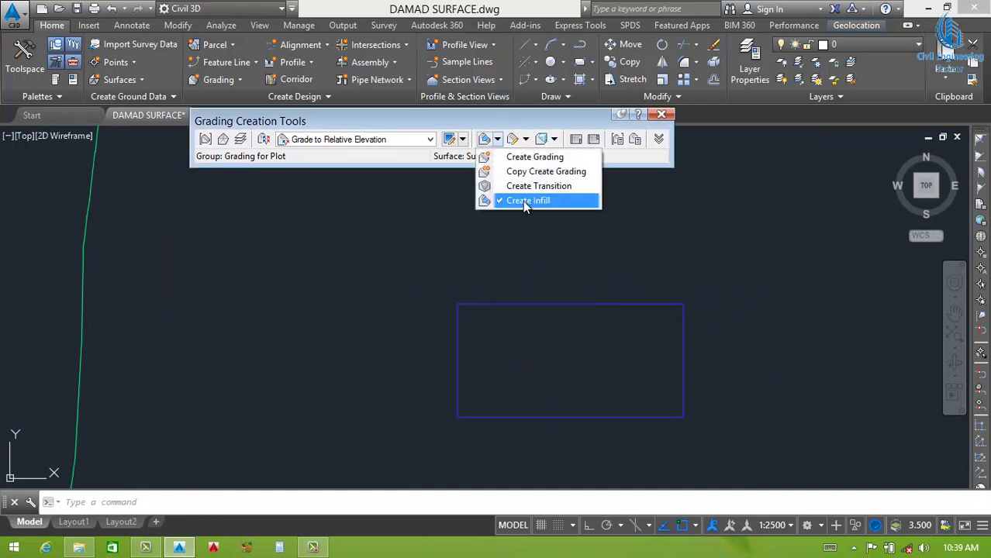
# Step: Create an infill grading inside the plot rectangle
pyautogui.click(523, 201)
pyautogui.click(533, 366)
pyautogui.press('Return')
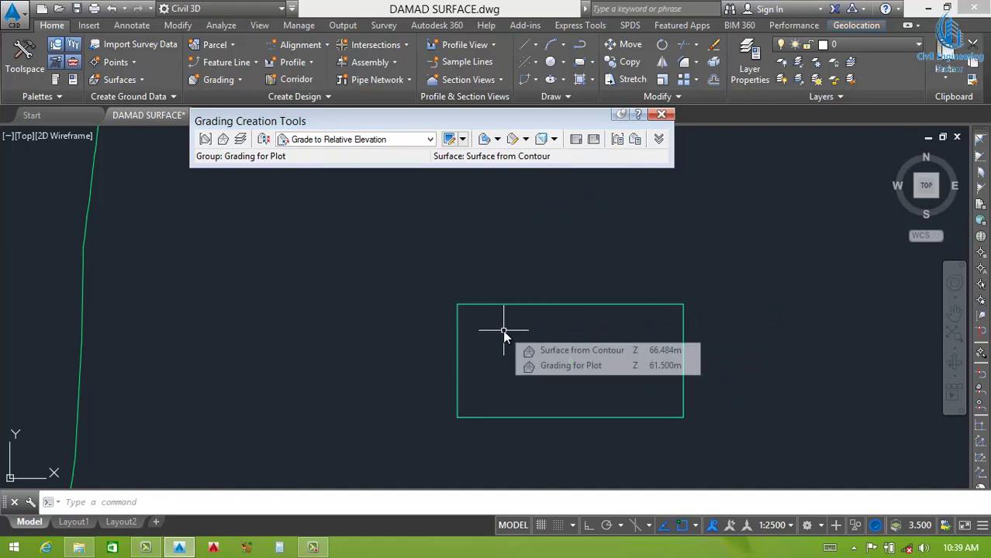
pyautogui.moveTo(503, 334)
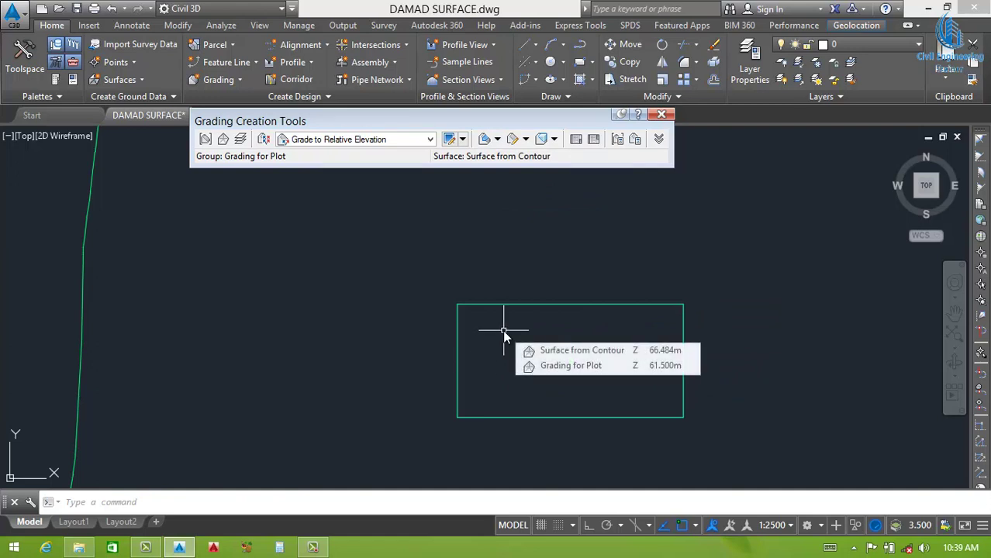
# Step: Draw a horizontal line across the rectangle, extending past both sides
pyautogui.write('l')
pyautogui.press('Return')
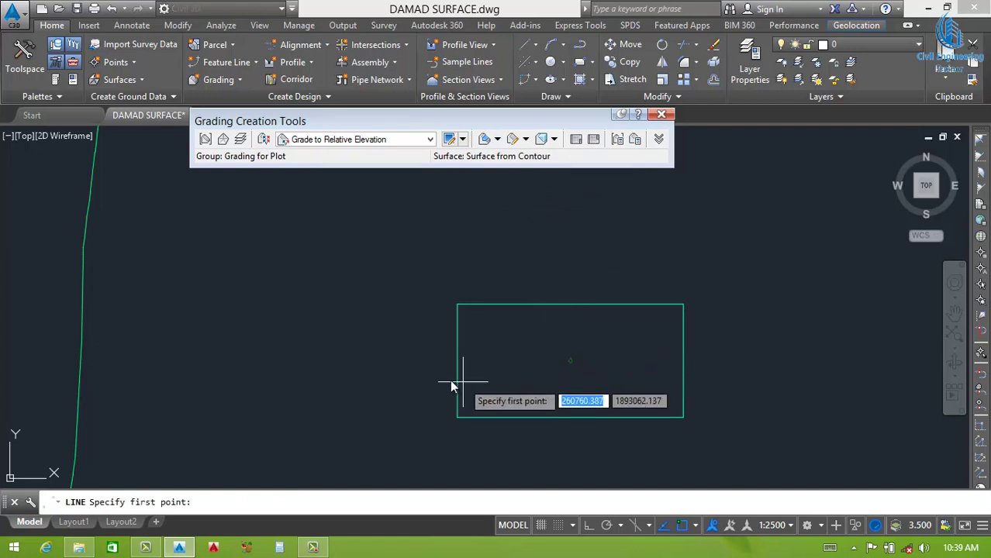
pyautogui.click(435, 360)
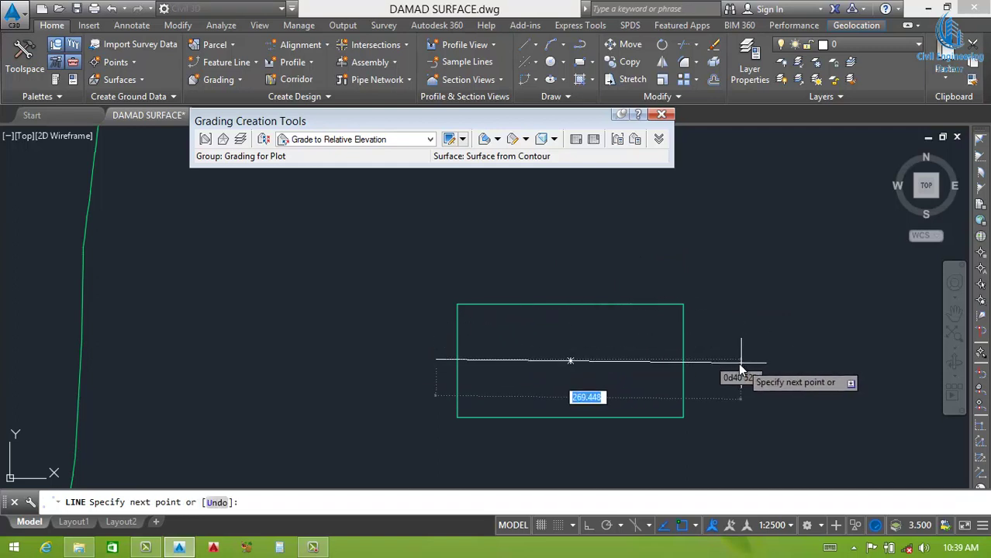
pyautogui.click(712, 360)
pyautogui.press('Return')
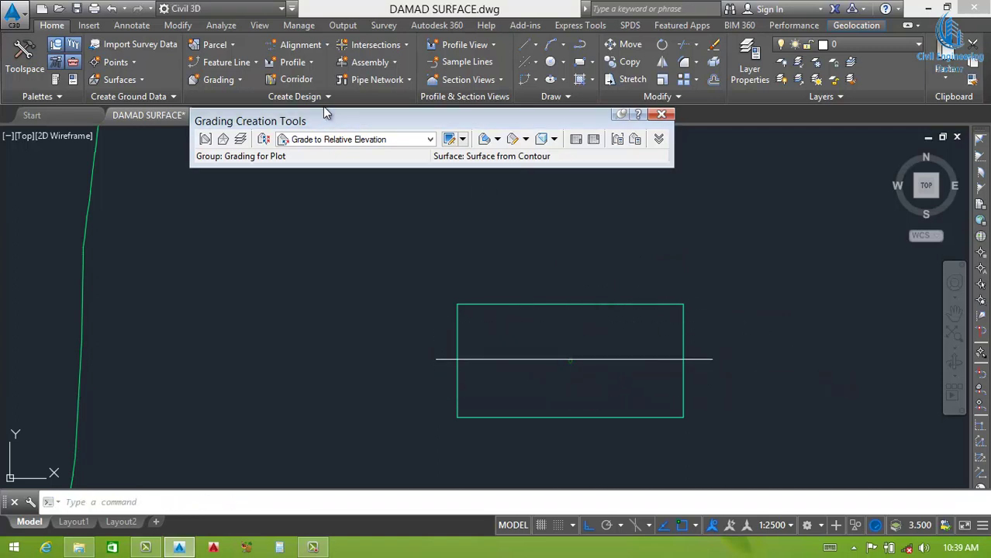
pyautogui.click(299, 64)
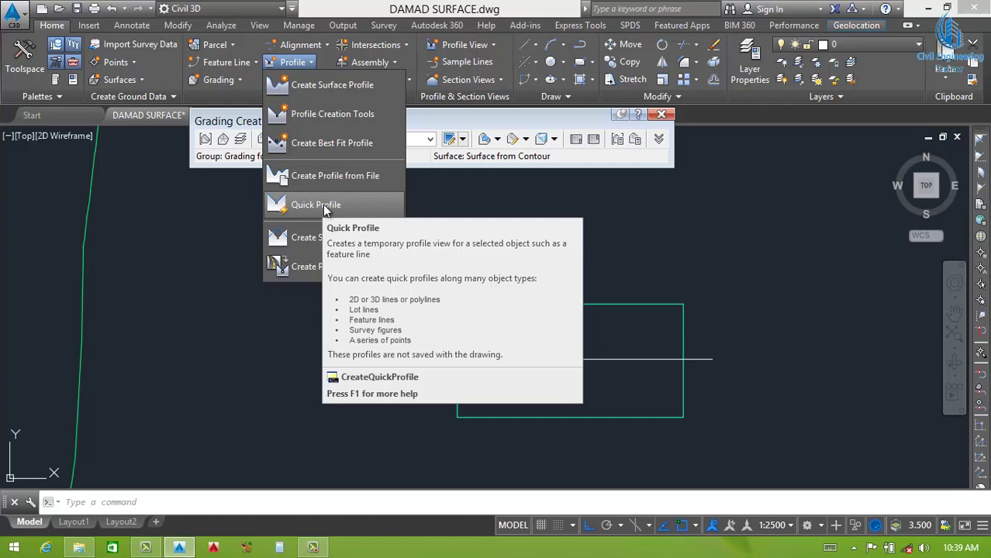
# Step: Create a quick profile along the line, styling Grading for Plot as Design Profile, placed right of the site
pyautogui.click(326, 206)
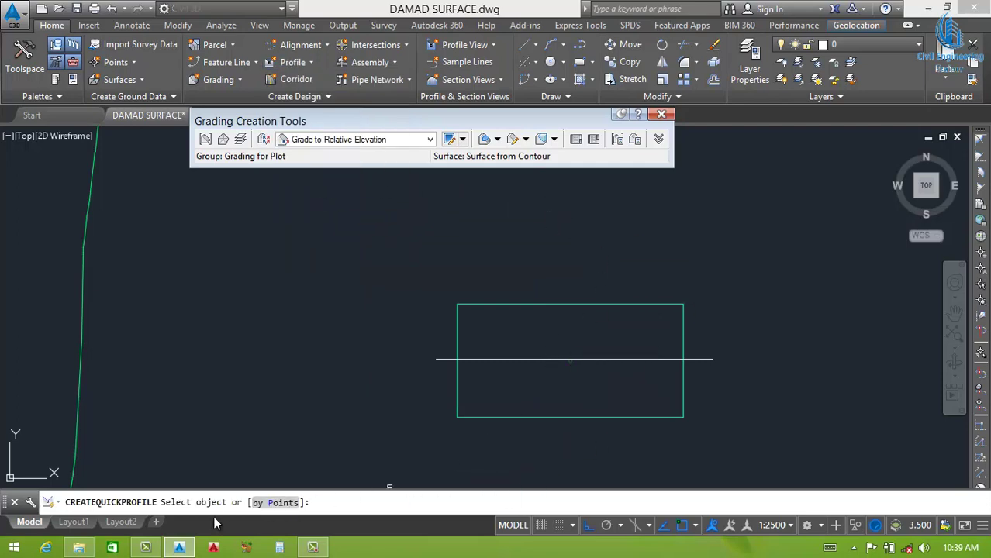
pyautogui.click(637, 359)
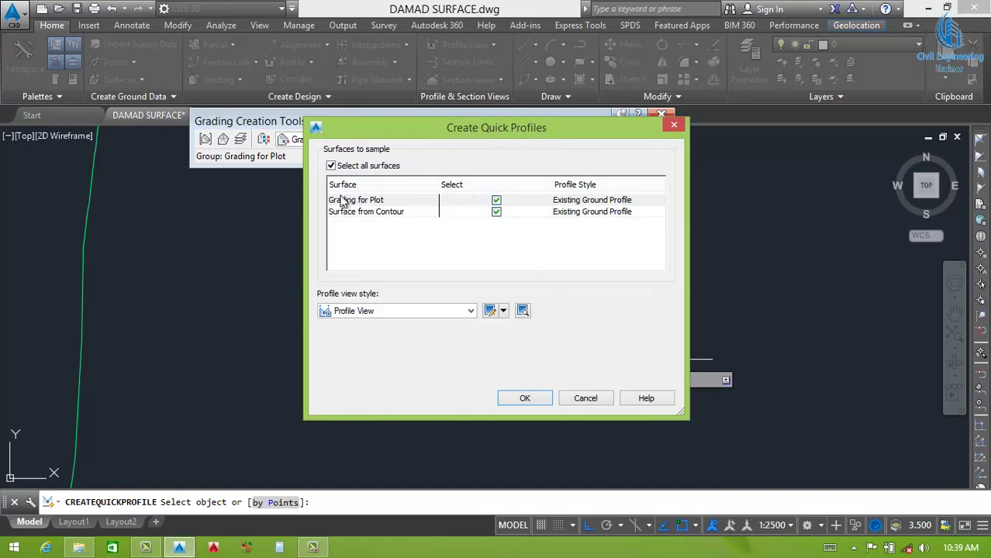
pyautogui.click(577, 201)
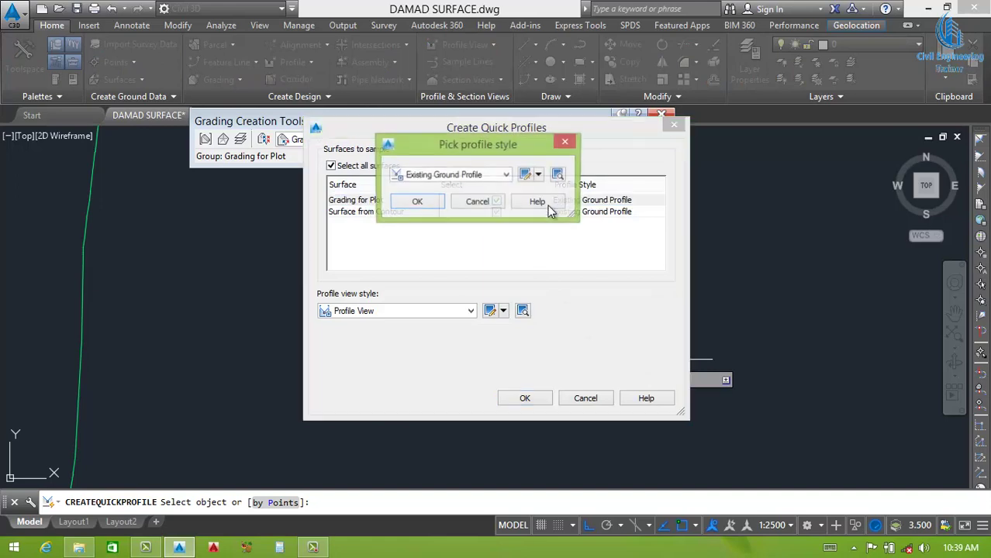
pyautogui.click(460, 177)
pyautogui.click(443, 201)
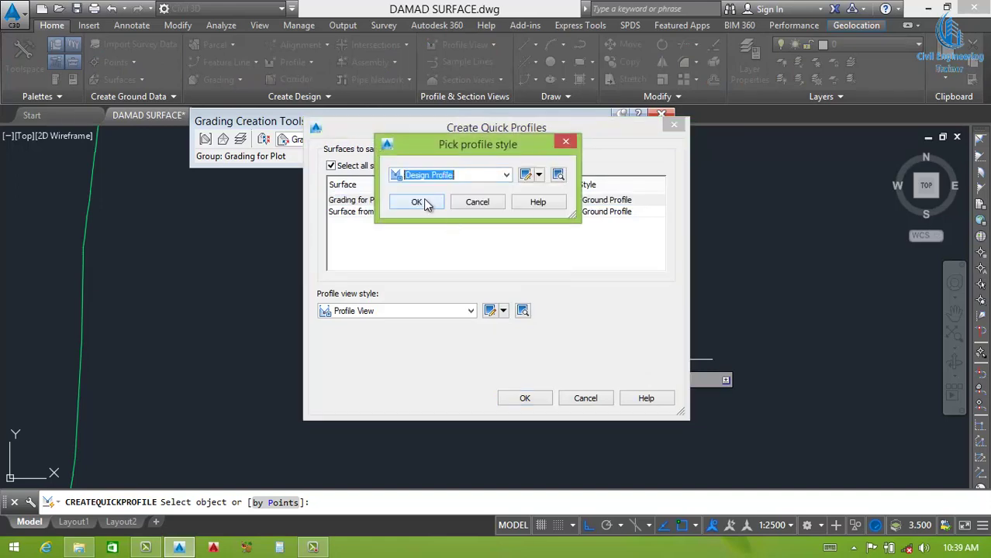
pyautogui.click(423, 199)
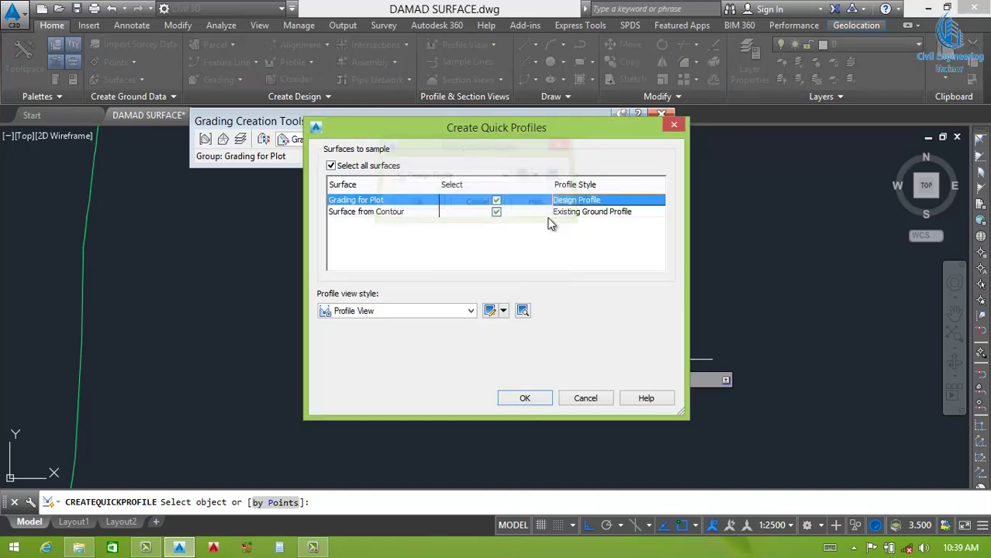
pyautogui.click(504, 400)
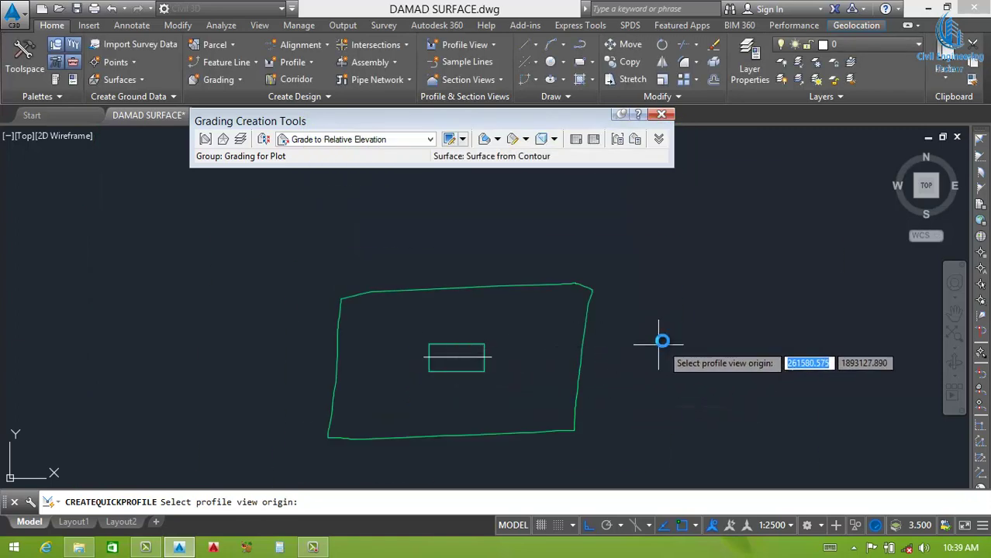
pyautogui.click(687, 331)
# Step: Close the event log and draw a temporary vertical check line from the blue grading line to the red ground line
pyautogui.scroll(5, 771, 308)
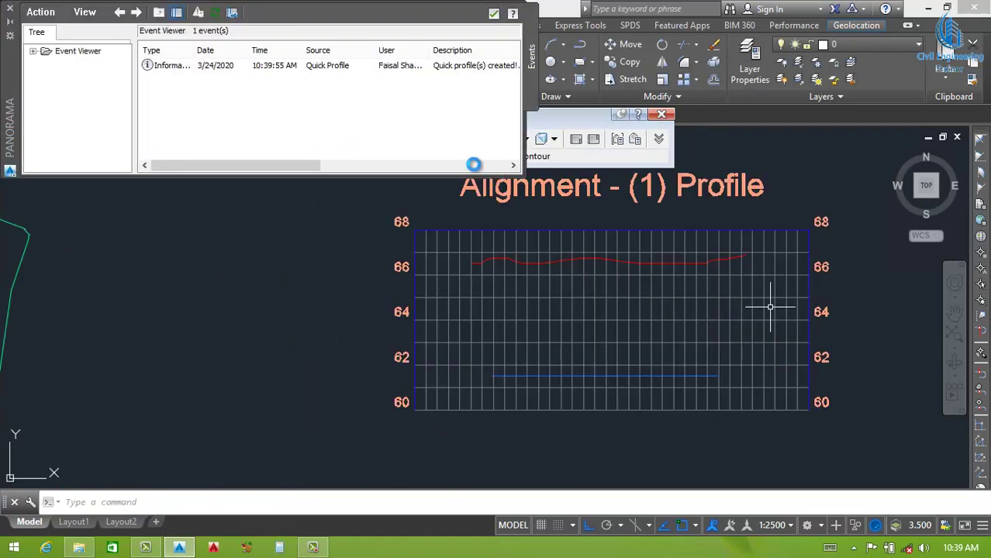
pyautogui.click(494, 14)
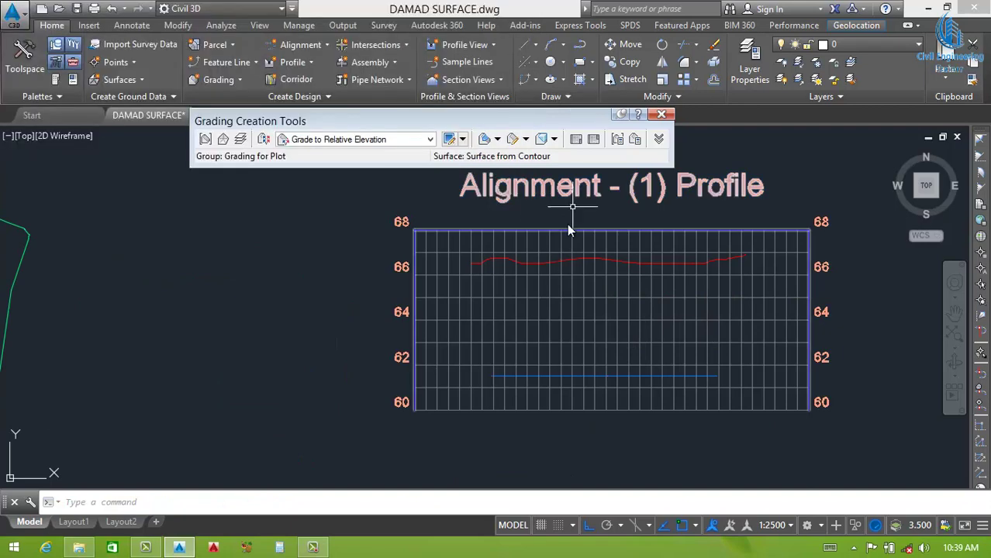
pyautogui.scroll(2, 674, 294)
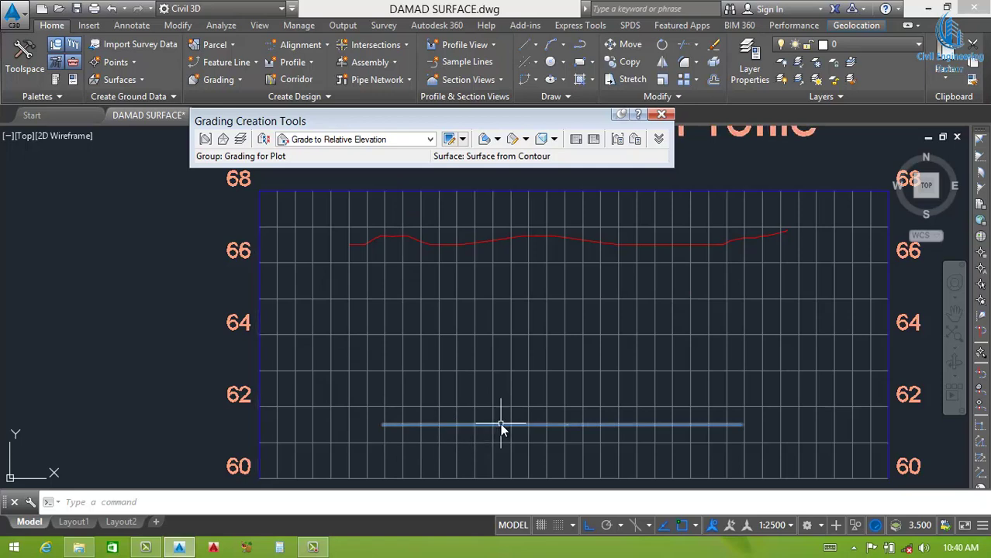
pyautogui.write('l')
pyautogui.press('Return')
pyautogui.click(382, 426)
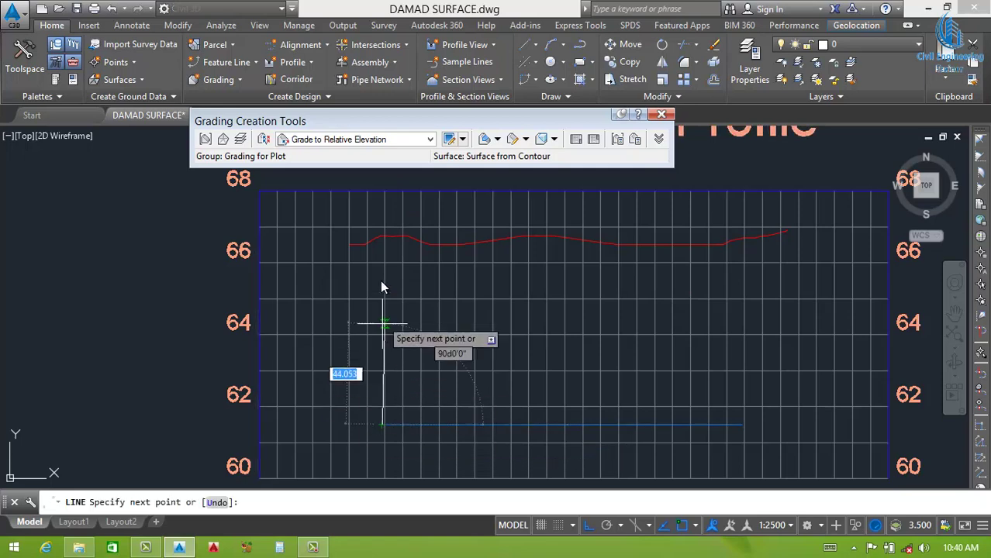
pyautogui.scroll(4, 381, 227)
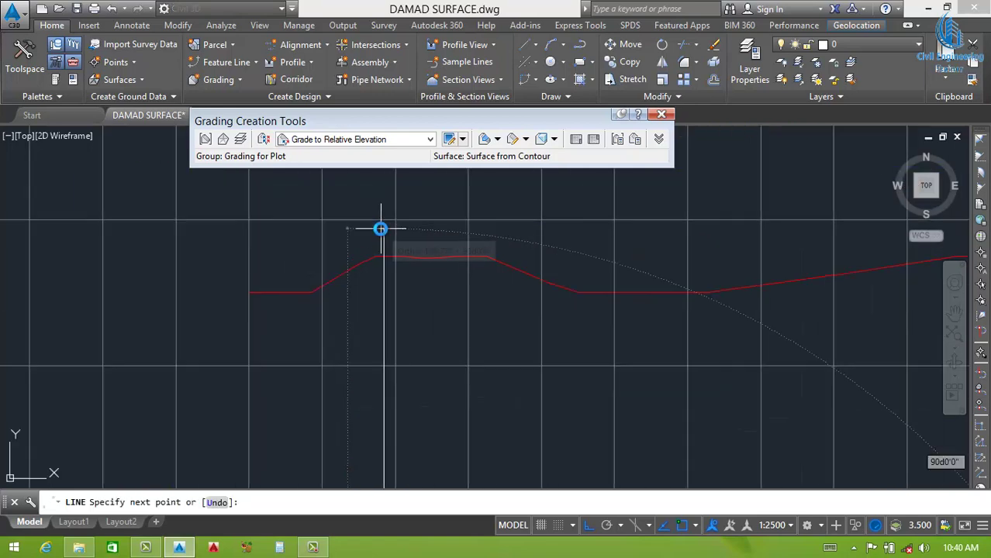
pyautogui.scroll(2, 382, 233)
pyautogui.click(383, 243)
pyautogui.press('Return')
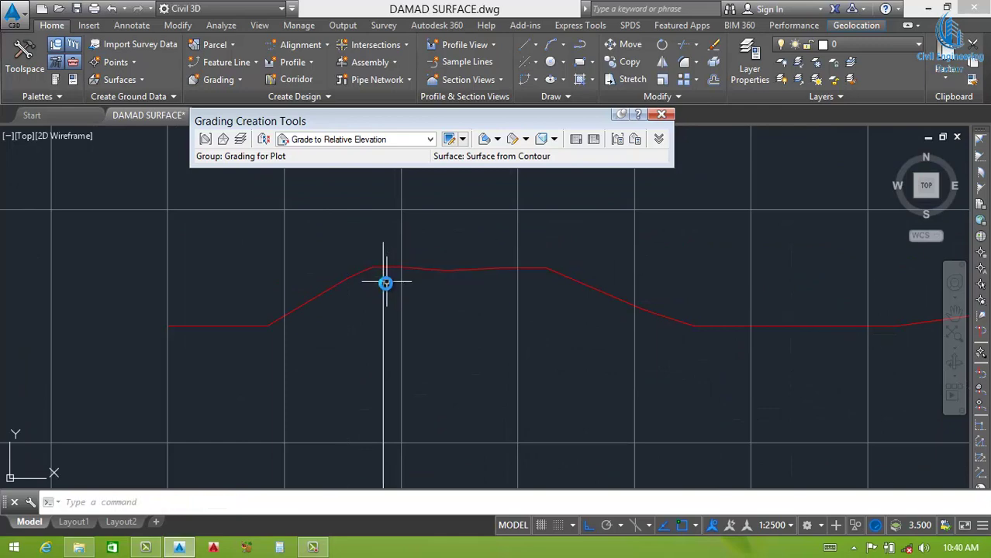
# Step: Erase the temporary check line and select the quick profile view
pyautogui.click(385, 281)
pyautogui.scroll(-2, 396, 288)
pyautogui.press('Delete')
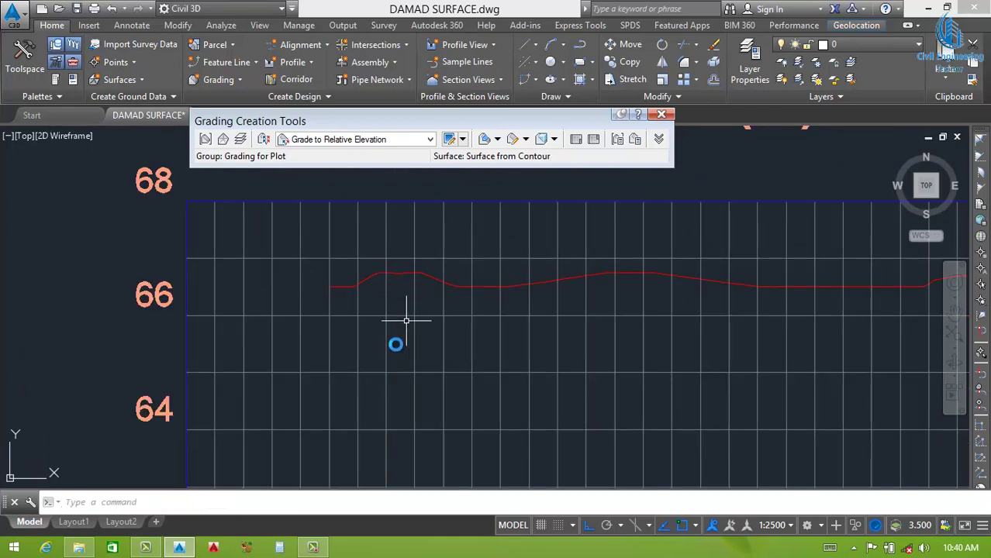
pyautogui.scroll(-4, 405, 293)
pyautogui.scroll(1, 487, 335)
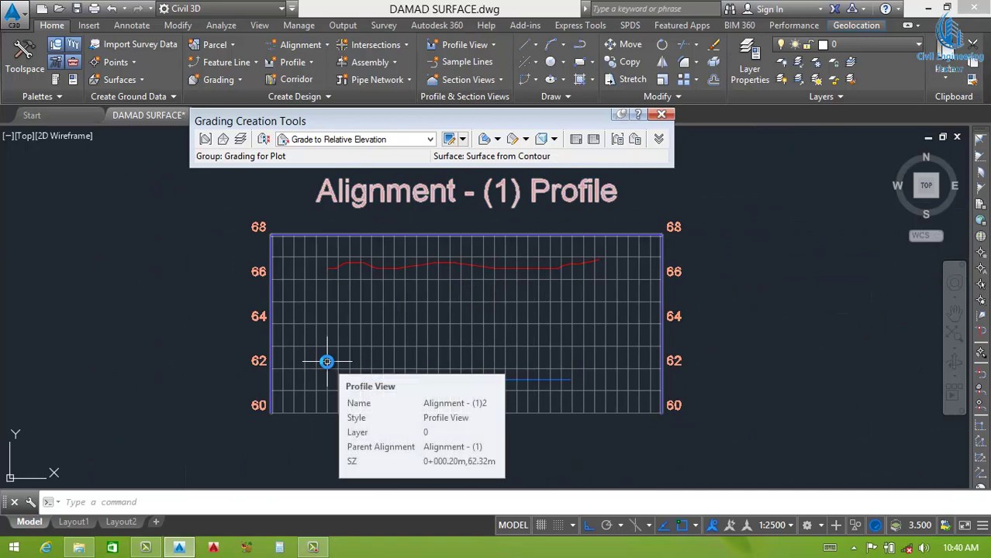
pyautogui.click(497, 340)
pyautogui.scroll(-4, 649, 316)
# Step: Delete the quick profile view
pyautogui.scroll(2, 311, 372)
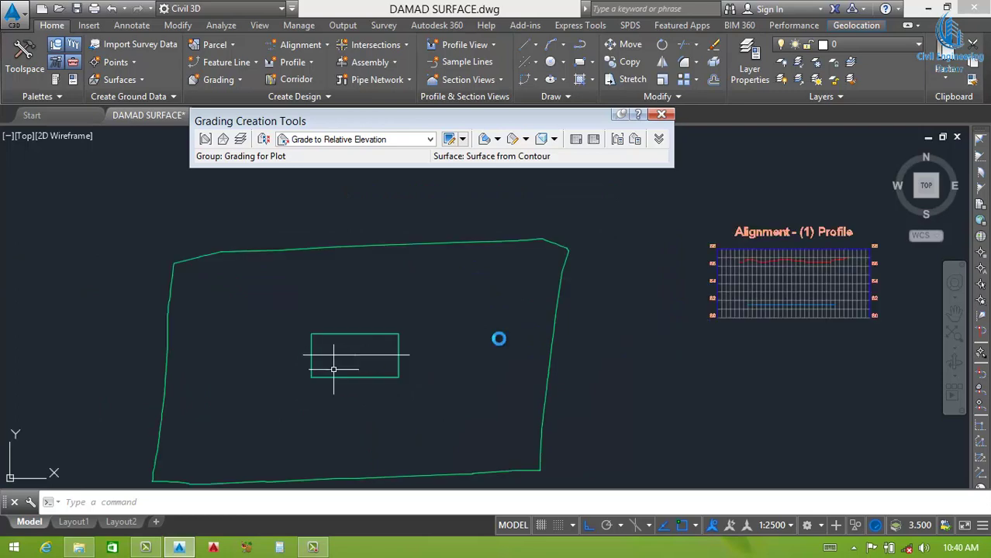
pyautogui.click(682, 203)
pyautogui.click(930, 392)
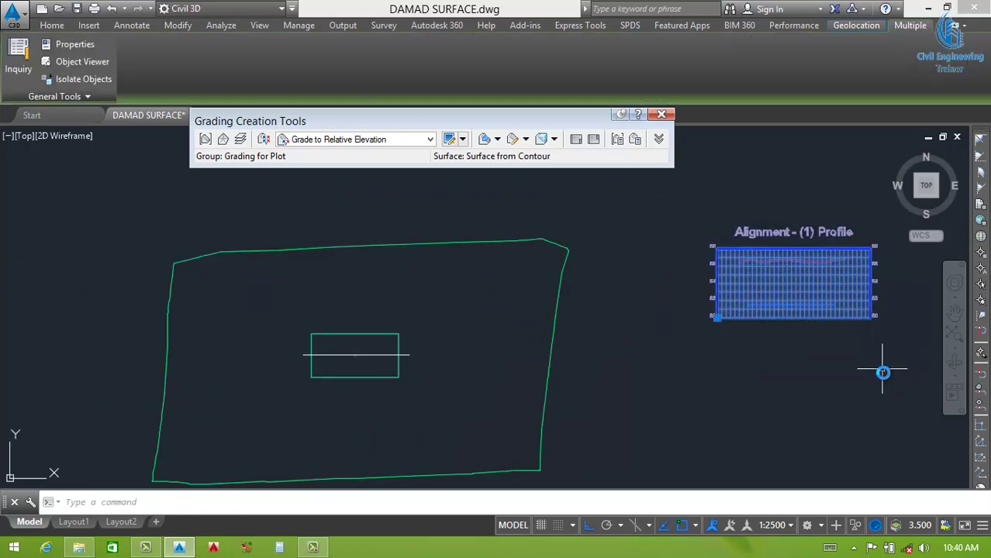
pyautogui.press('Delete')
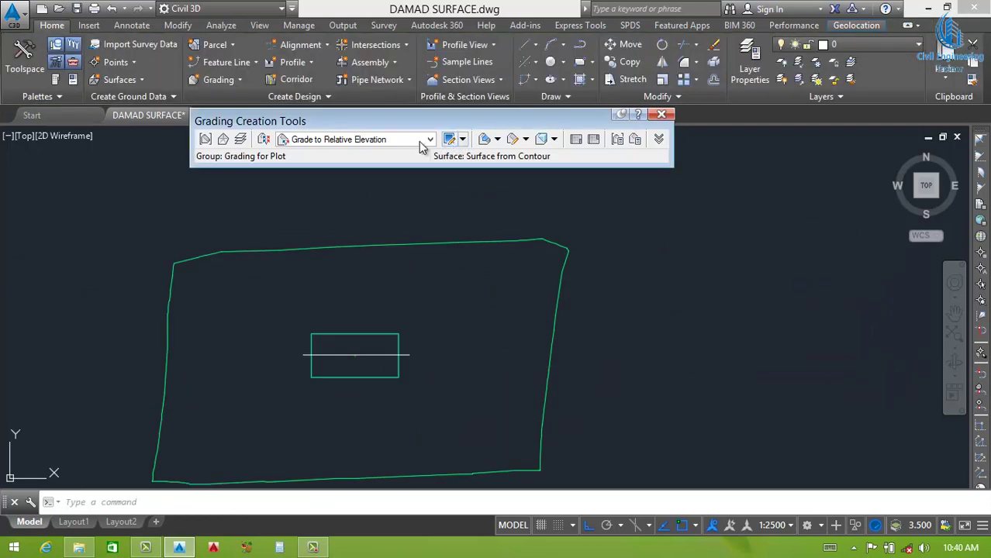
# Step: Switch to Grade to Elevation criteria and attempt a 0.00:1 cut slope, dismissing the validation error
pyautogui.click(429, 139)
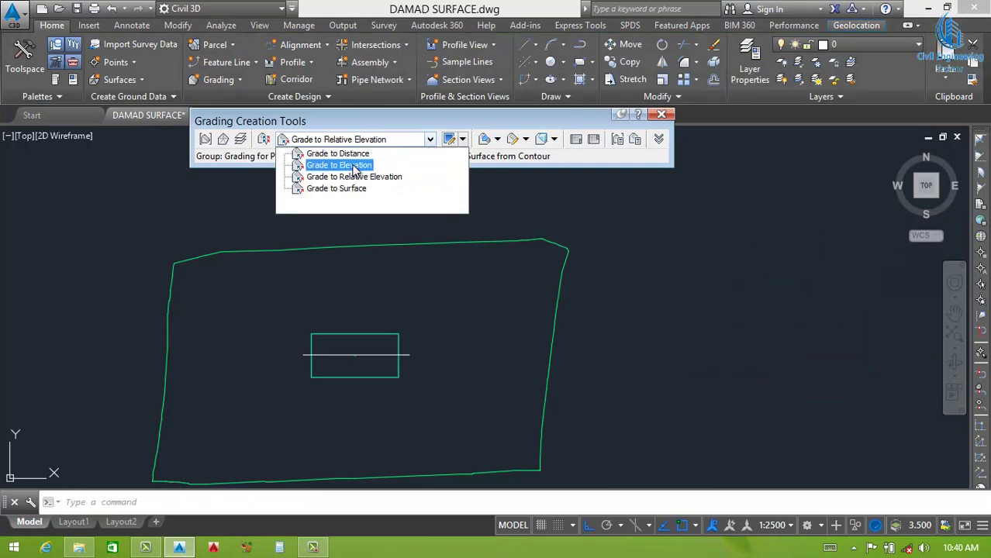
pyautogui.click(355, 166)
pyautogui.click(450, 141)
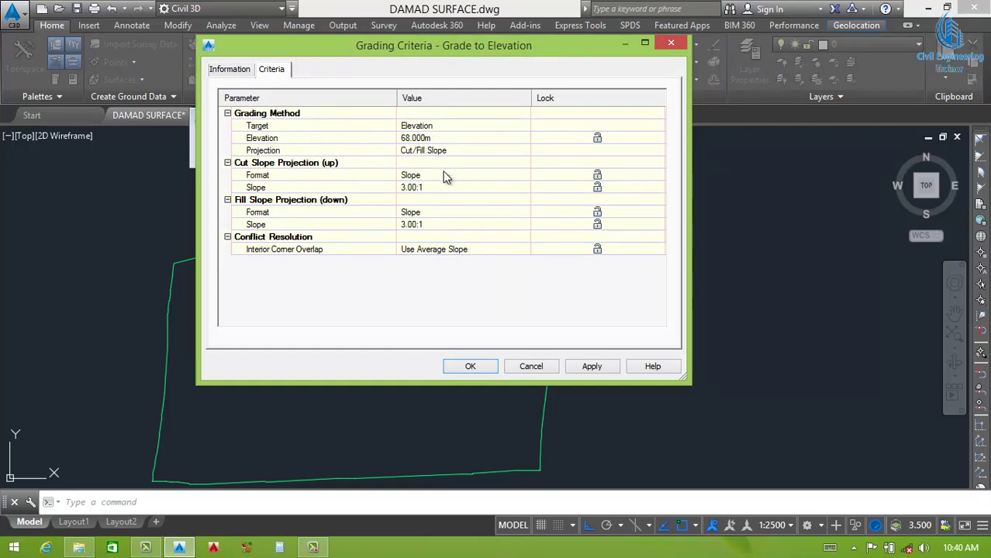
pyautogui.click(426, 188)
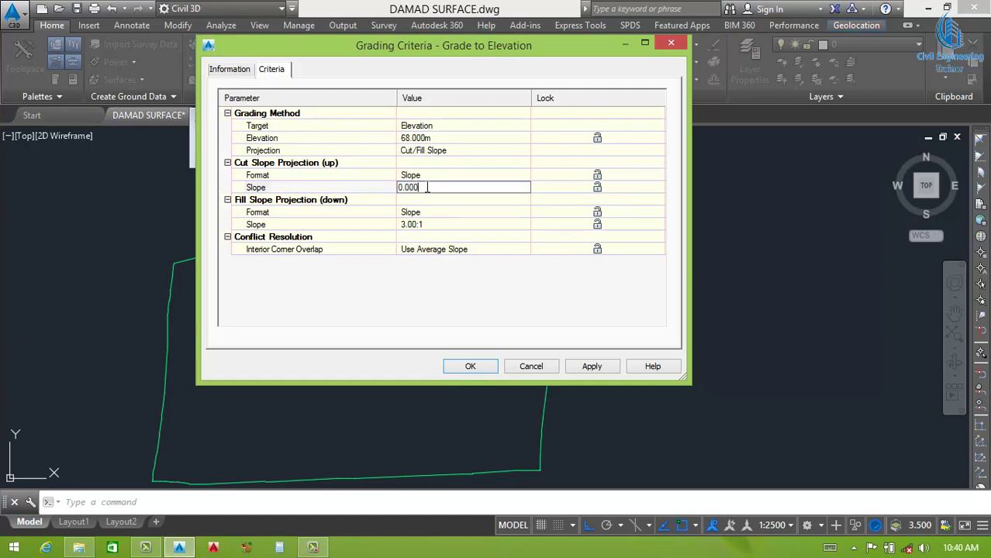
pyautogui.press('Return')
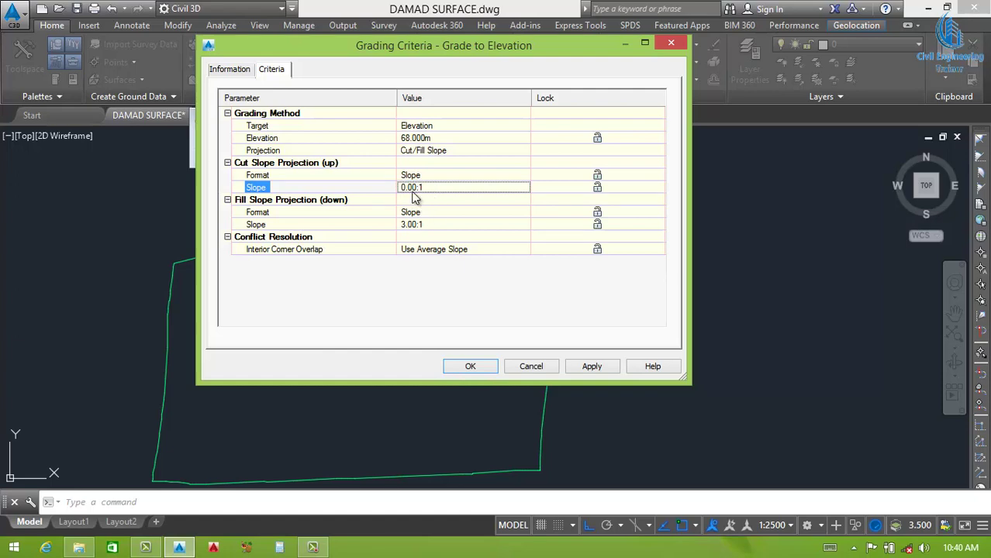
pyautogui.click(424, 187)
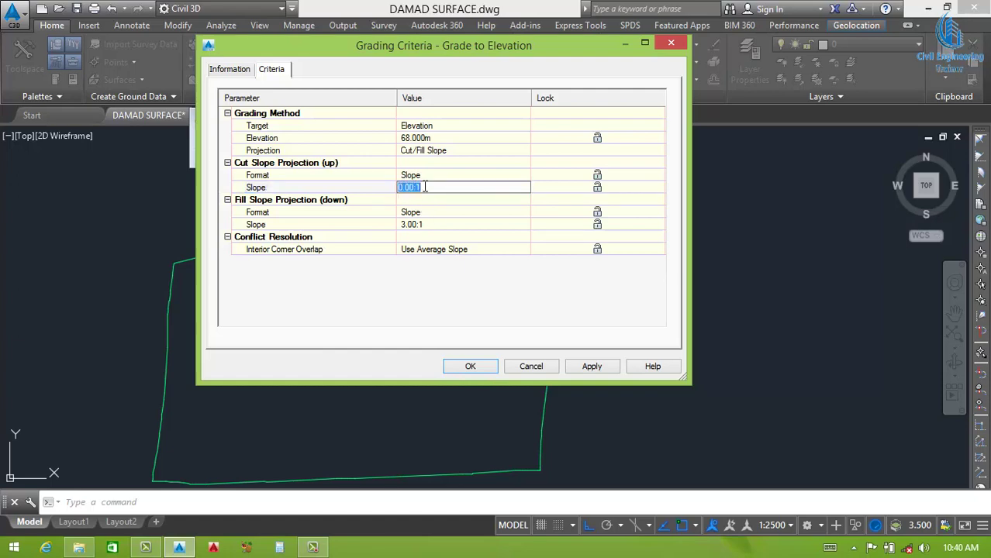
pyautogui.write('0')
pyautogui.press('Return')
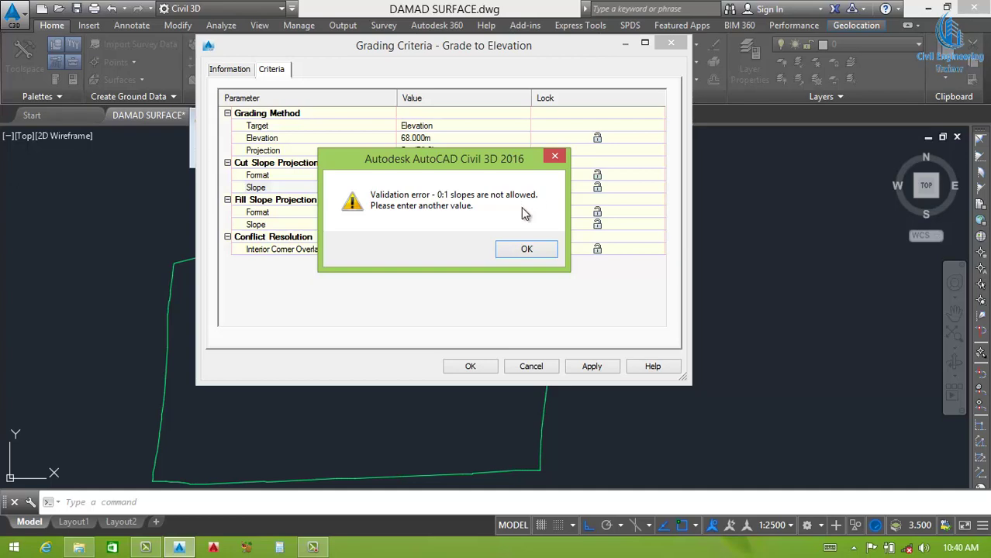
pyautogui.click(555, 156)
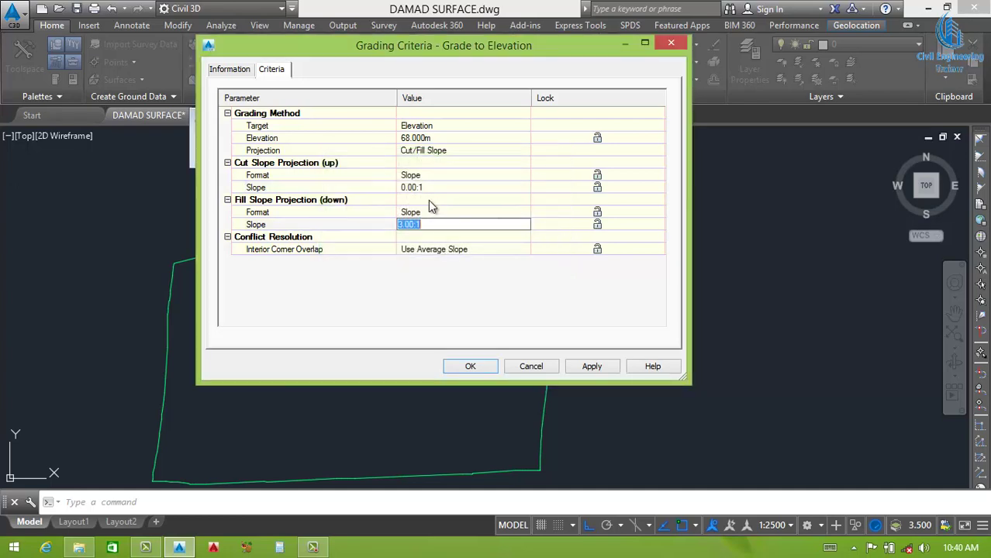
# Step: Set both cut and fill slopes to 0.00:1 and accept the criteria
pyautogui.click(434, 187)
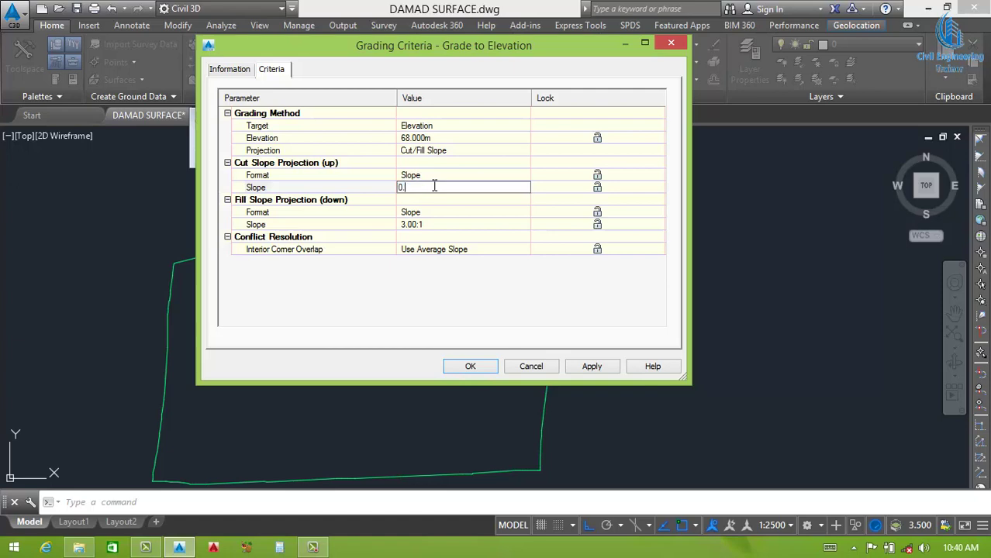
pyautogui.press('Return')
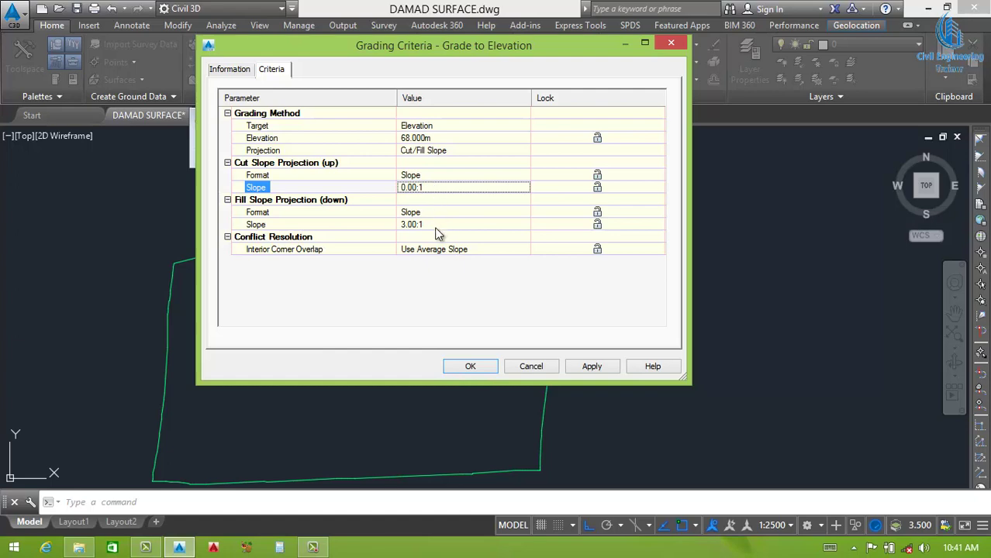
pyautogui.click(437, 224)
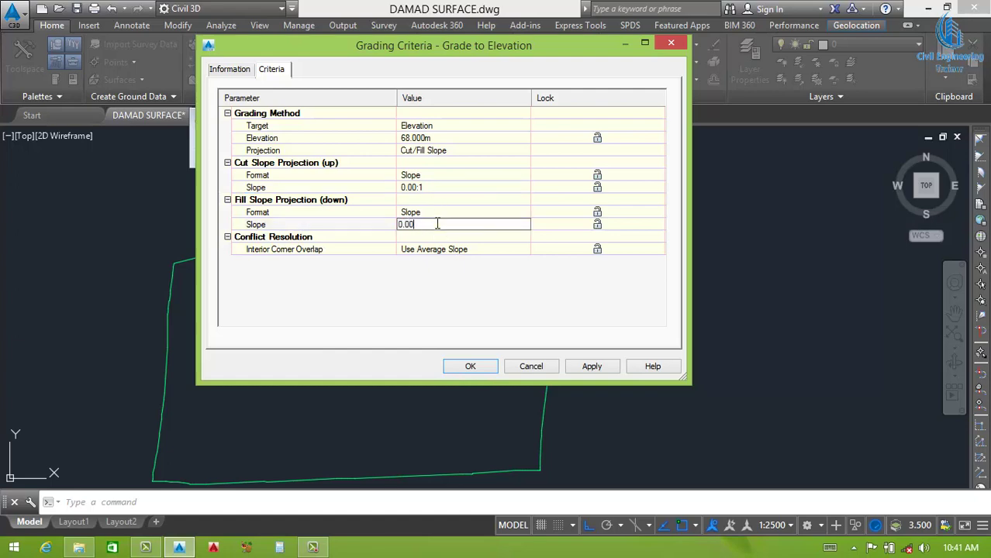
pyautogui.write('00:1')
pyautogui.press('Return')
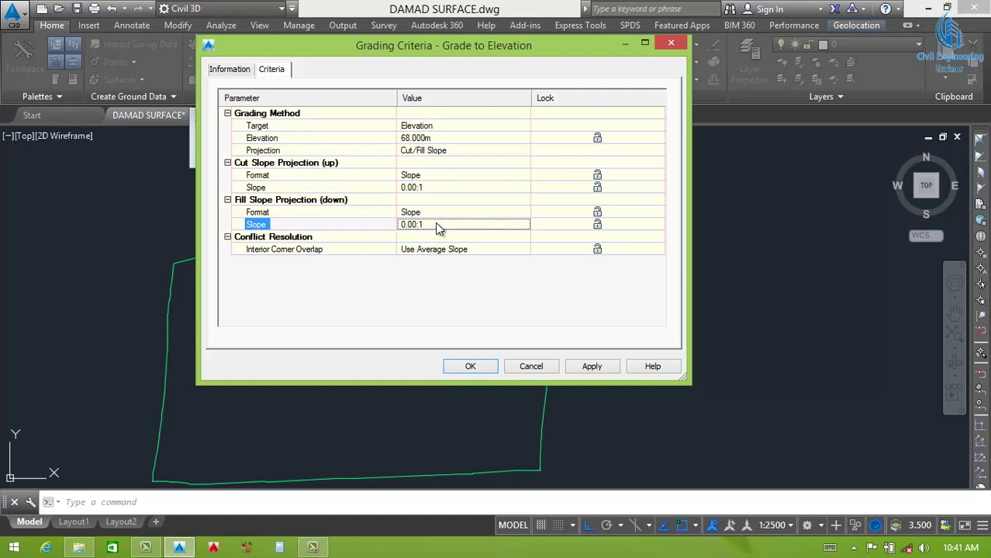
pyautogui.click(584, 368)
pyautogui.click(473, 366)
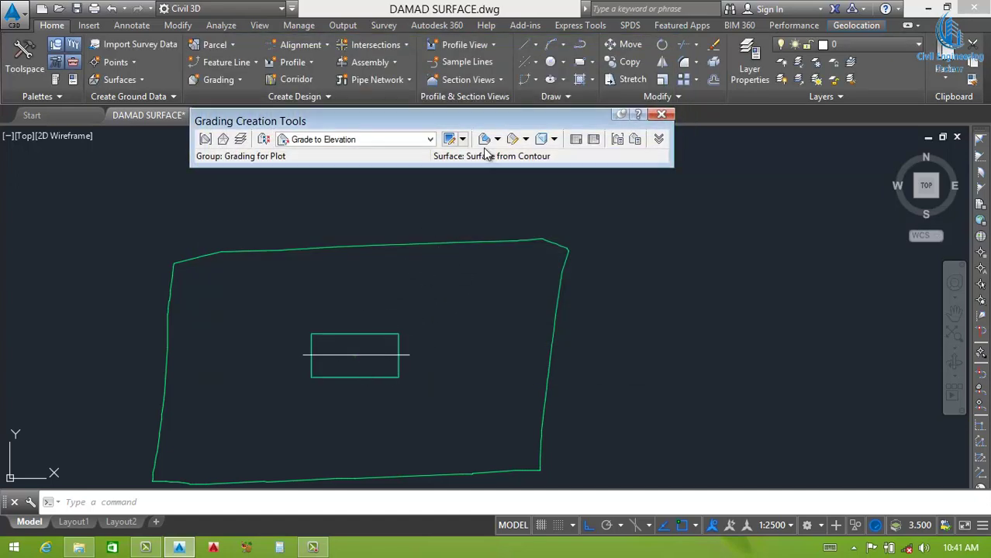
# Step: Delete the line crossing the rectangle, then review the grading criteria without changes
pyautogui.click(498, 141)
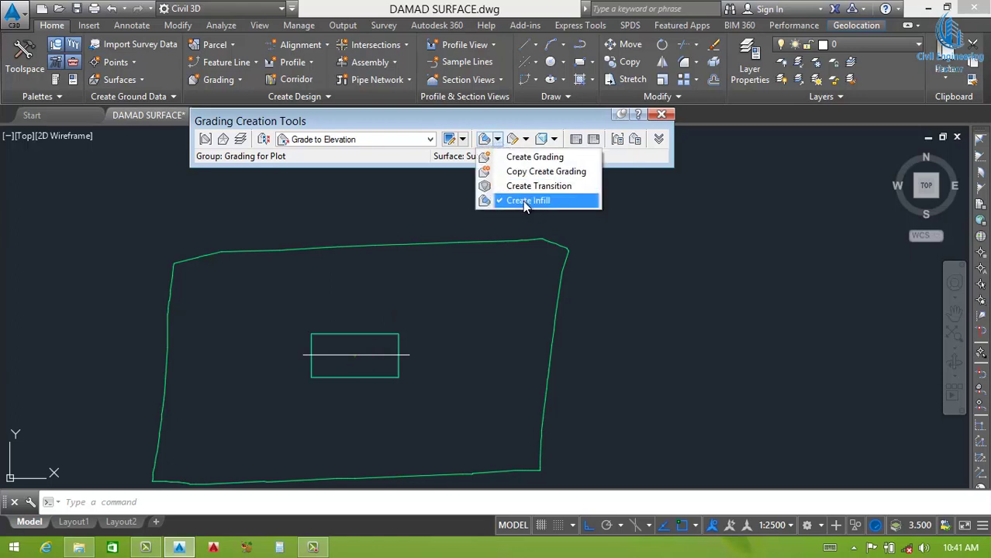
pyautogui.click(535, 157)
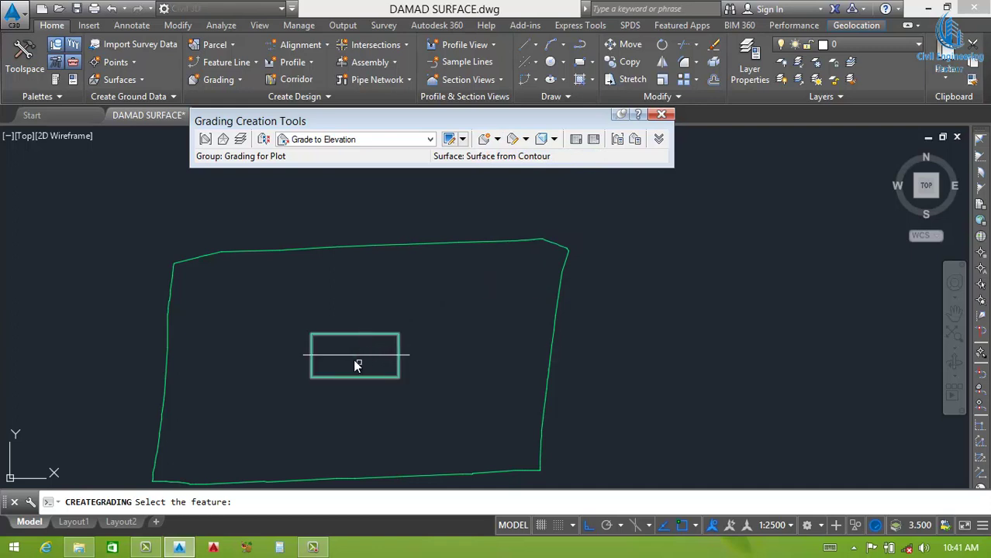
pyautogui.scroll(2, 368, 332)
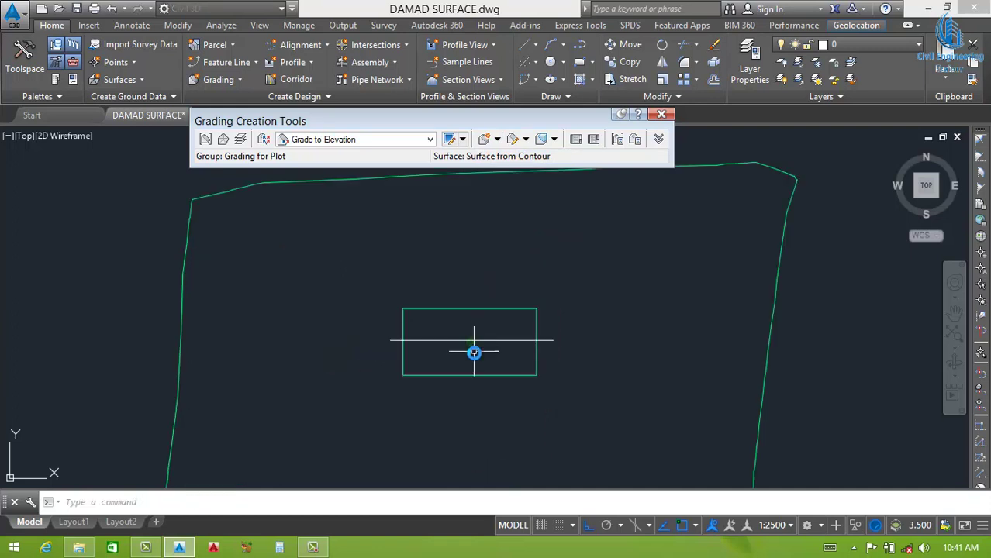
pyautogui.click(524, 335)
pyautogui.click(476, 357)
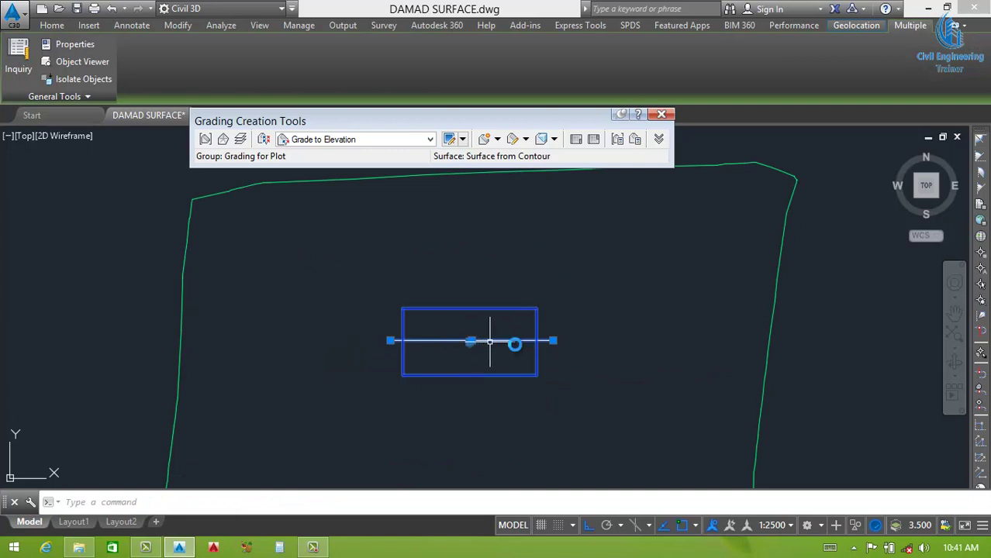
pyautogui.press('Delete')
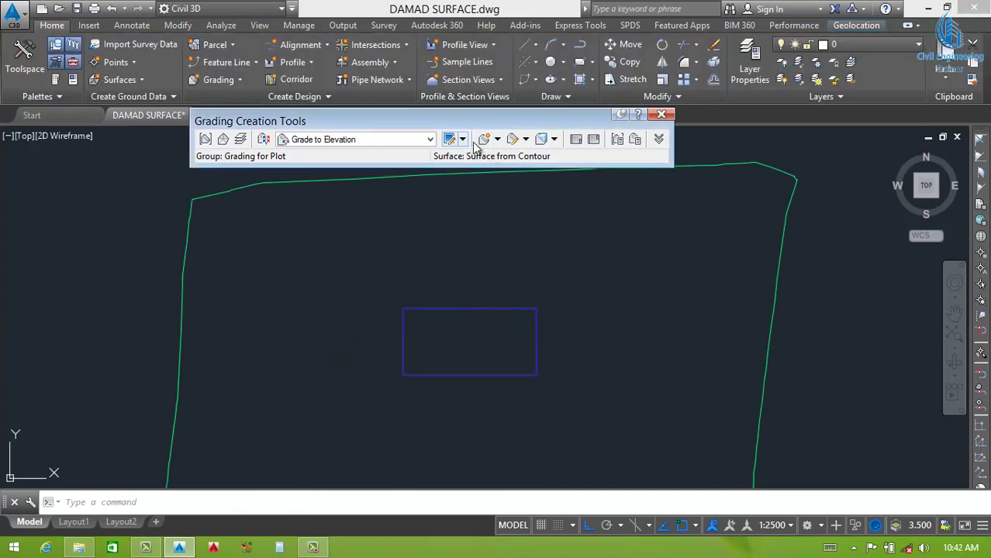
pyautogui.click(449, 140)
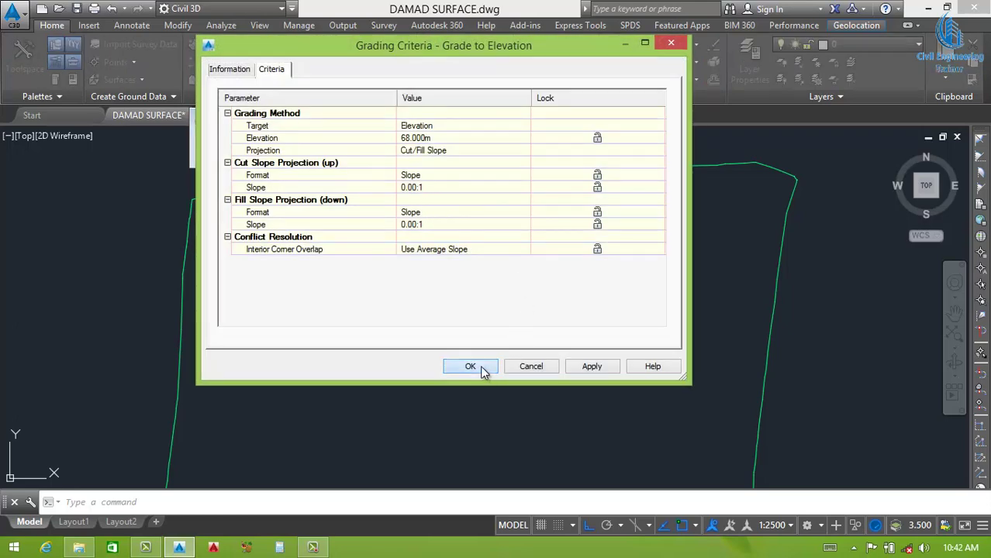
pyautogui.click(477, 366)
# Step: Grade the plot rectangle outward to the surface with near-flat slopes of 1 and 0.0001
pyautogui.click(498, 140)
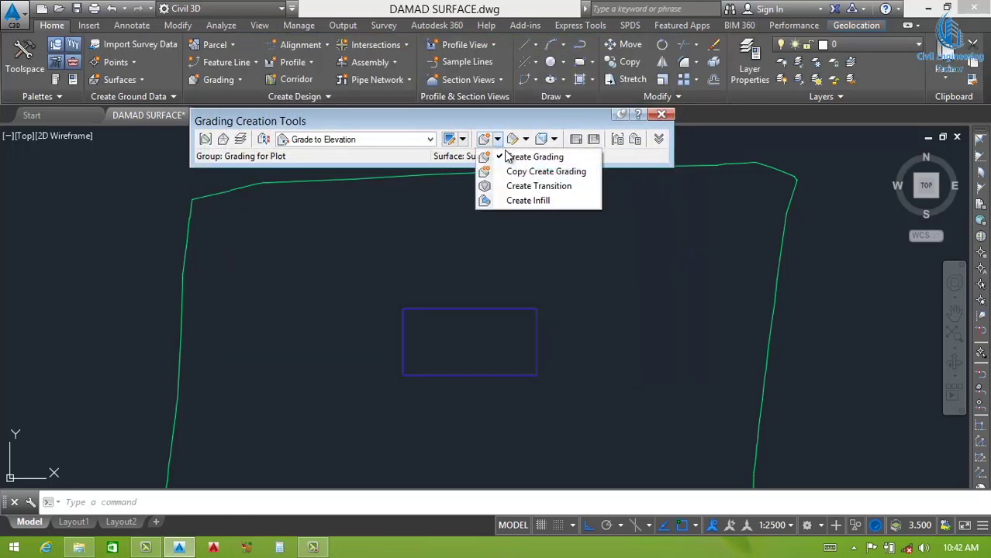
pyautogui.click(519, 156)
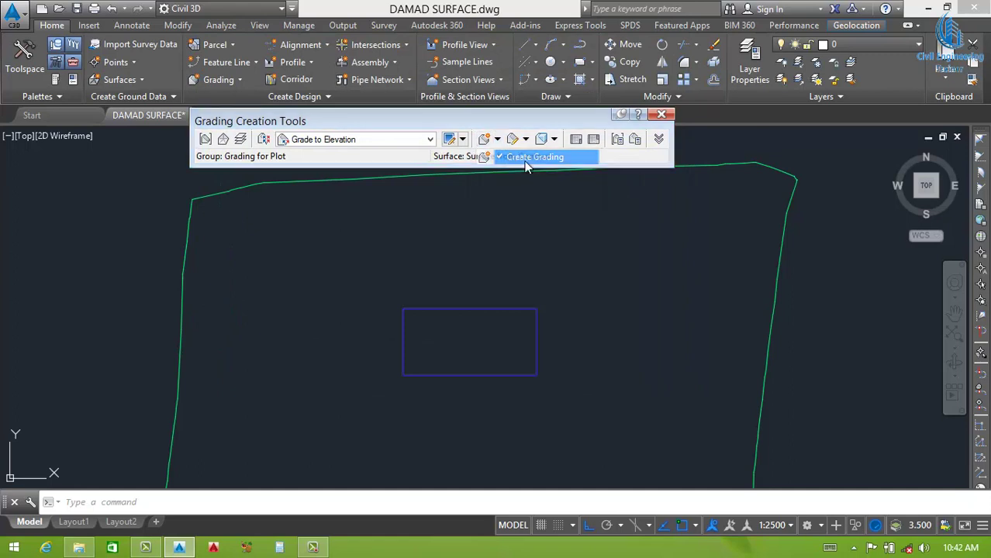
pyautogui.click(468, 310)
pyautogui.click(470, 258)
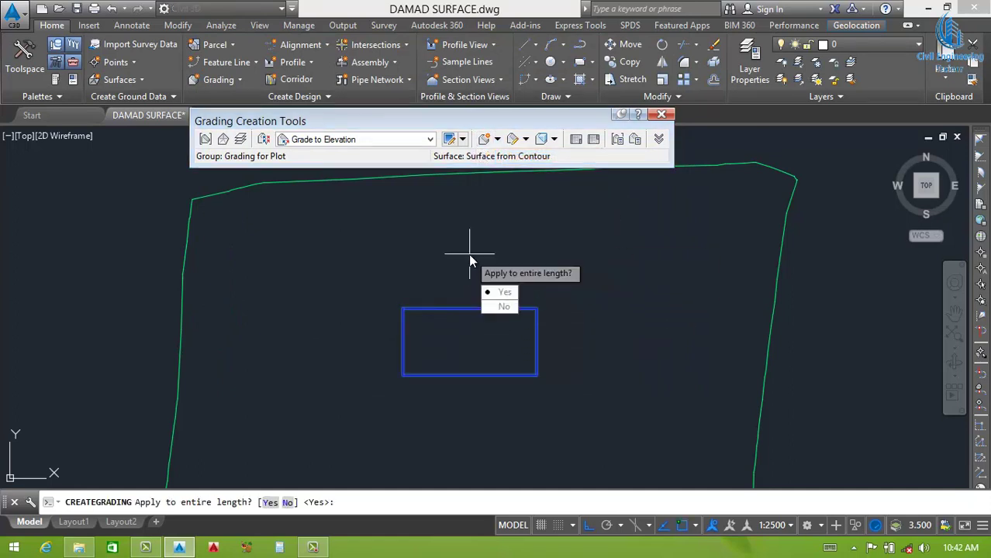
pyautogui.press('Return')
pyautogui.press('Return')
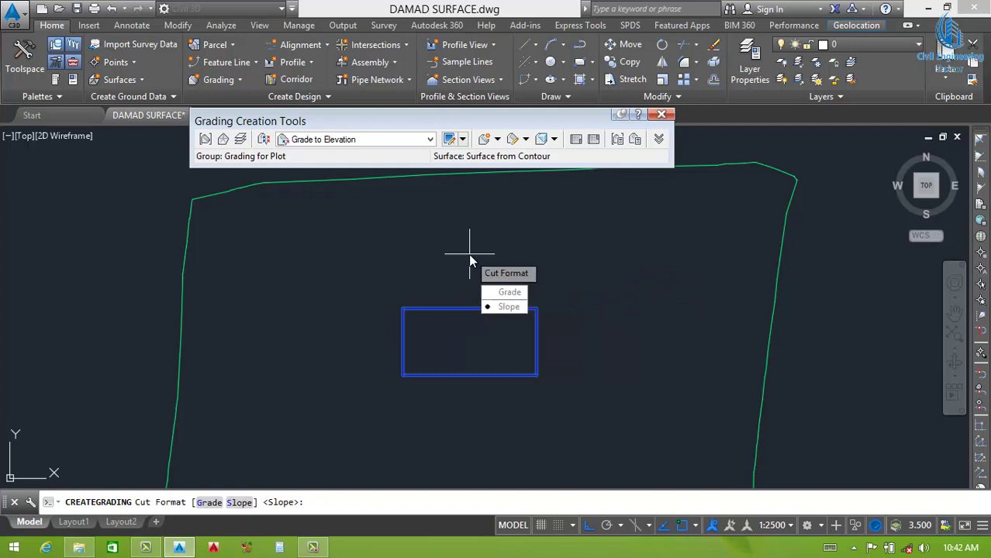
pyautogui.press('Return')
pyautogui.write('0.000')
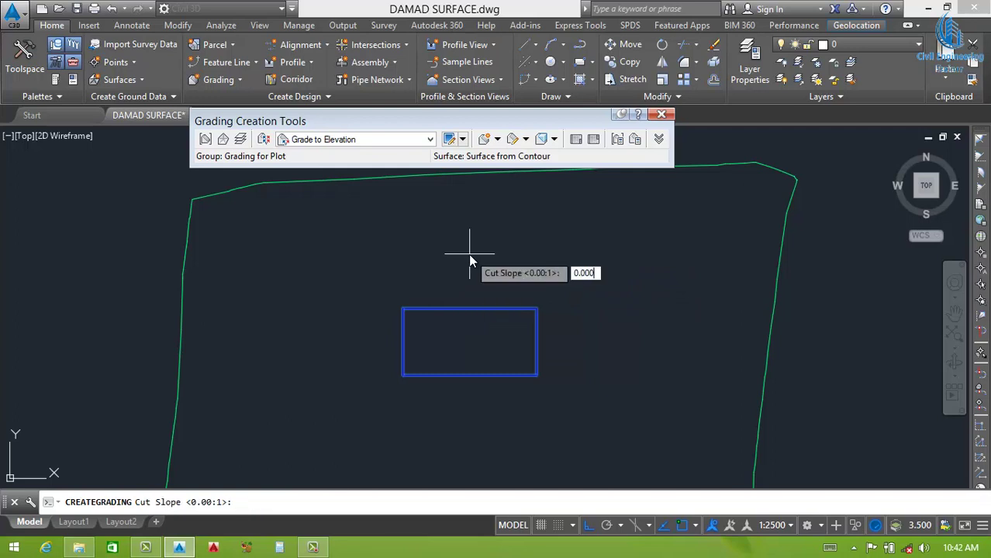
pyautogui.write('1')
pyautogui.press('Return')
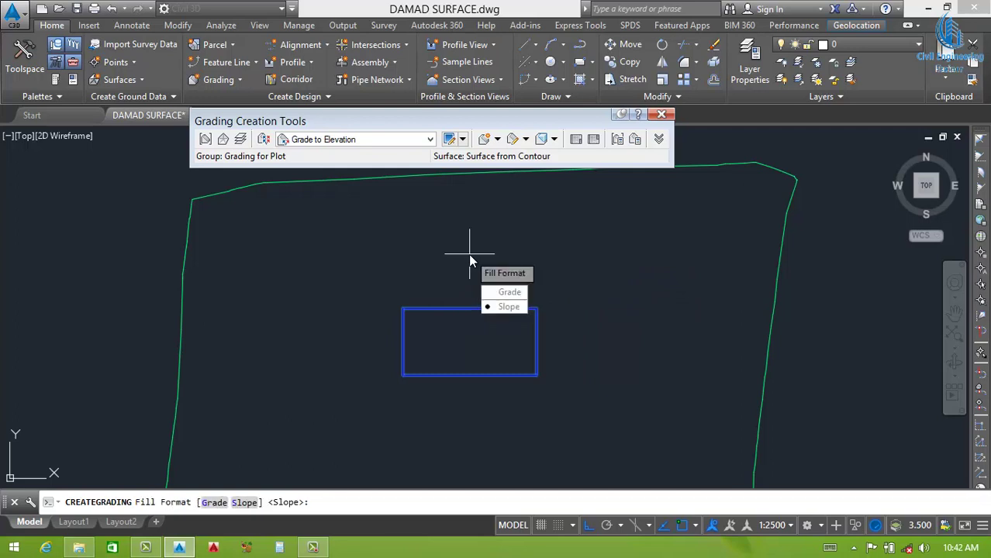
pyautogui.press('Return')
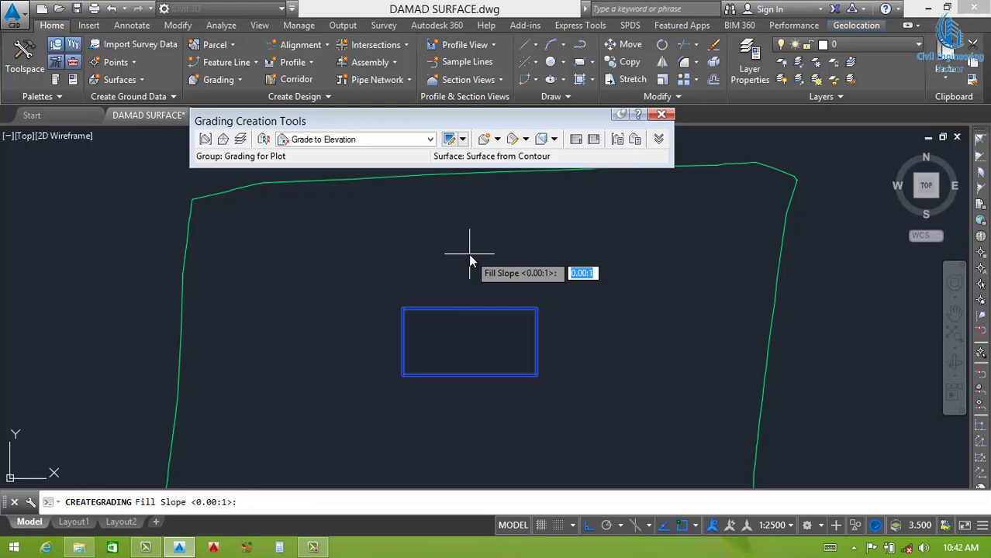
pyautogui.write('0.0001')
pyautogui.press('Return')
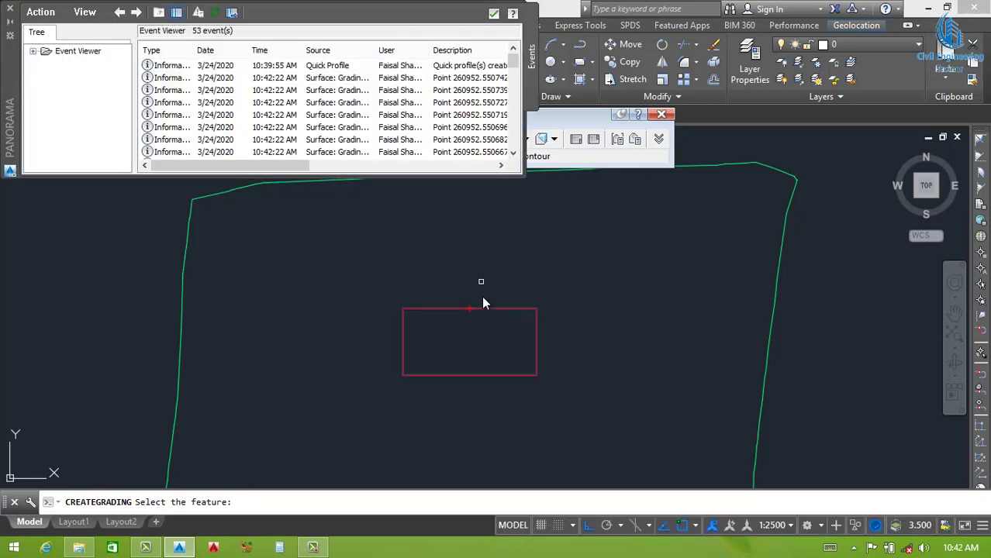
# Step: Close the event log and zoom around the graded rectangle
pyautogui.click(494, 14)
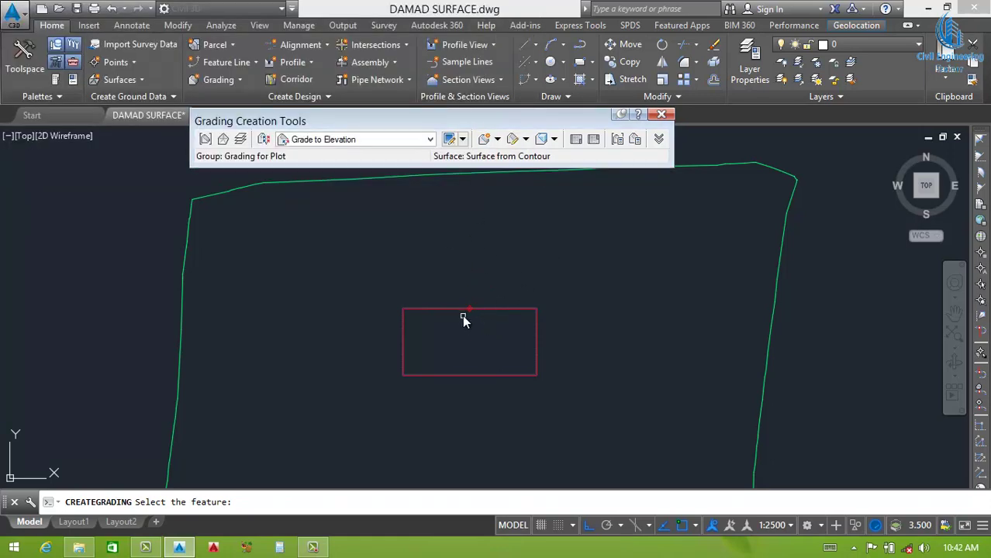
pyautogui.scroll(2, 464, 315)
pyautogui.scroll(2, 522, 249)
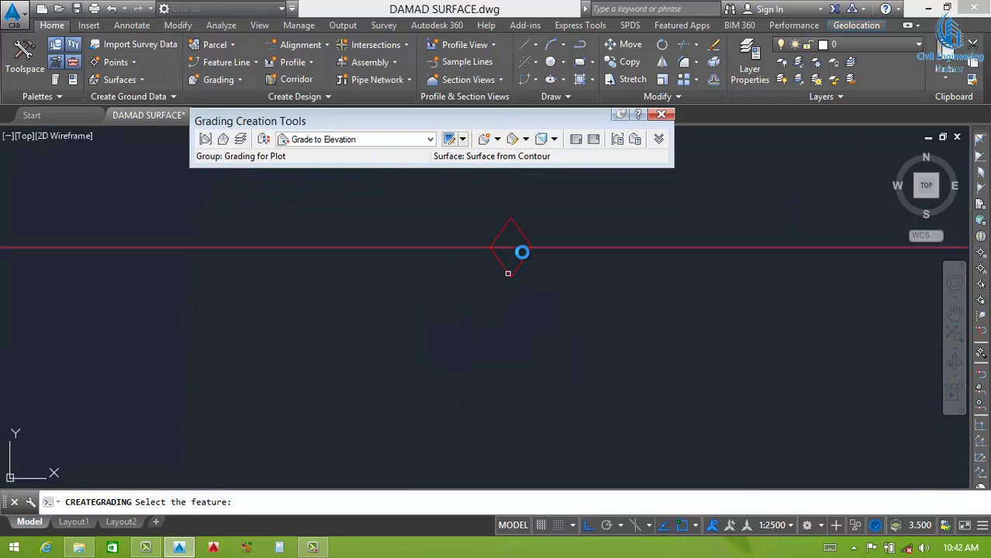
pyautogui.scroll(2, 542, 238)
pyautogui.scroll(2, 492, 336)
pyautogui.scroll(2, 517, 319)
pyautogui.scroll(2, 517, 315)
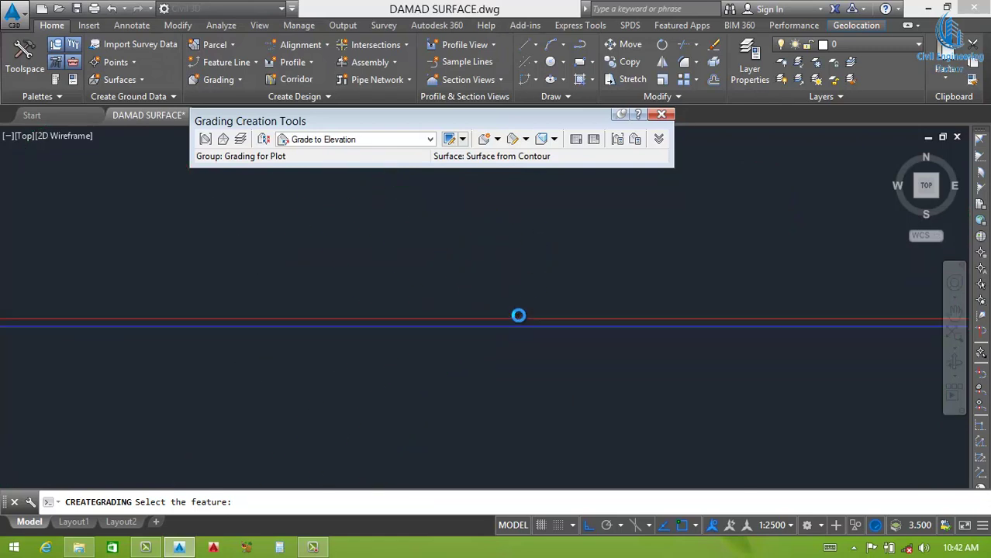
pyautogui.scroll(2, 495, 332)
pyautogui.scroll(1, 481, 344)
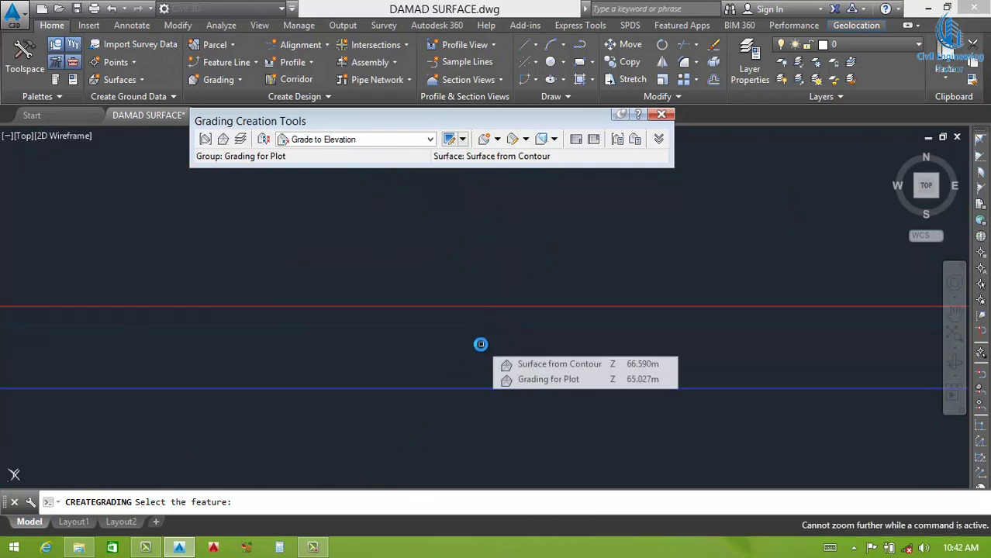
pyautogui.scroll(-2, 481, 345)
pyautogui.scroll(-2, 481, 345)
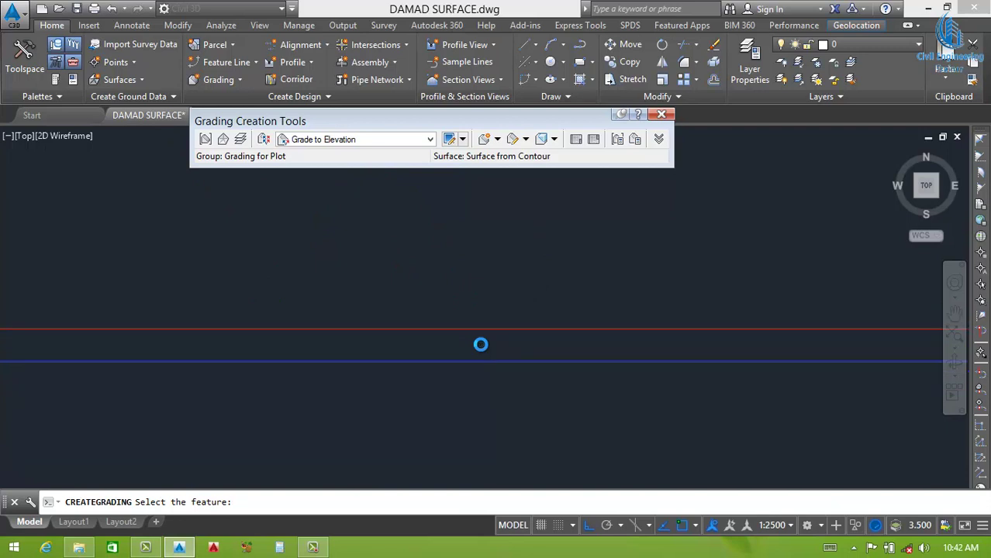
pyautogui.scroll(-2, 480, 341)
pyautogui.scroll(-1, 481, 321)
pyautogui.scroll(-3, 482, 316)
pyautogui.scroll(-2, 482, 316)
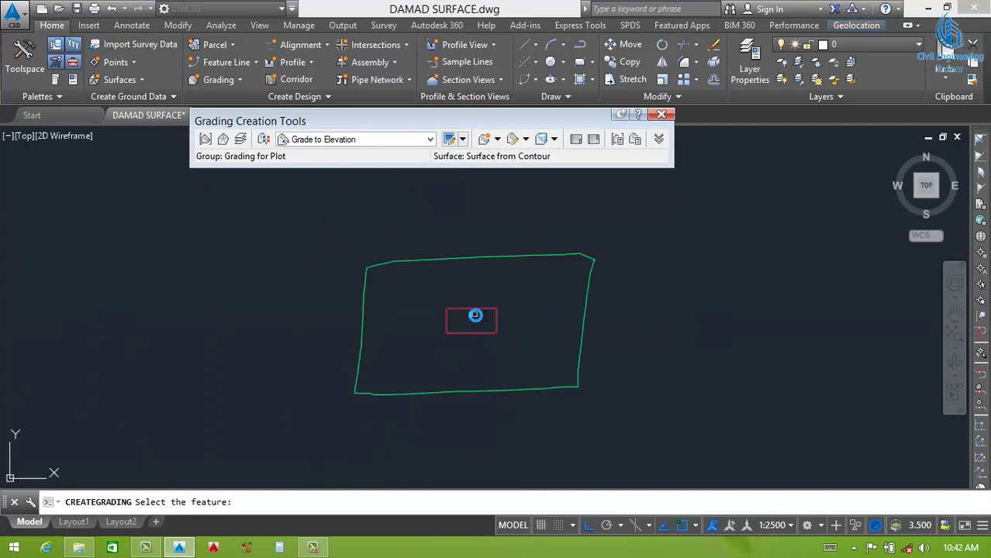
pyautogui.scroll(3, 484, 316)
# Step: Draw a horizontal polyline from left of the rectangle to past its right side
pyautogui.press('Escape')
pyautogui.write('pl')
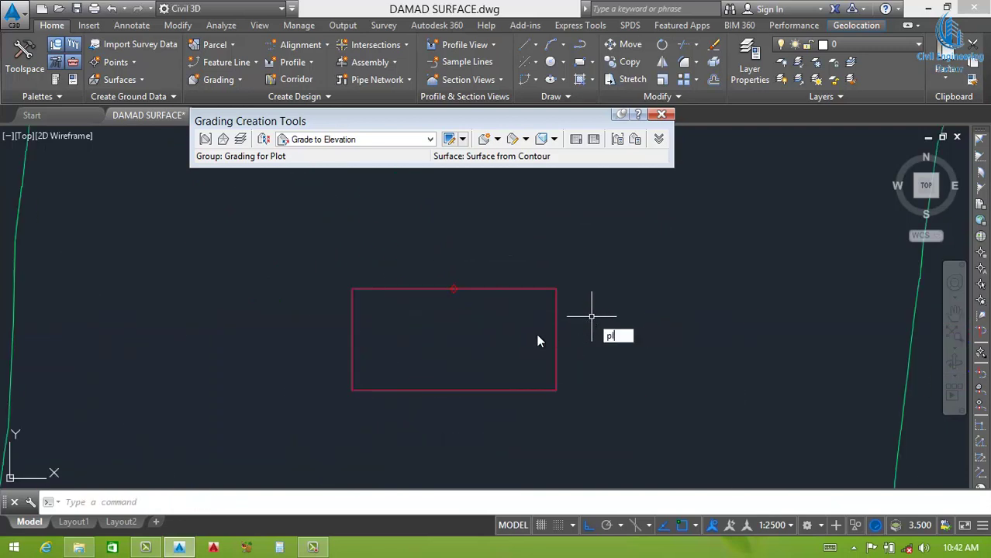
pyautogui.press('Return')
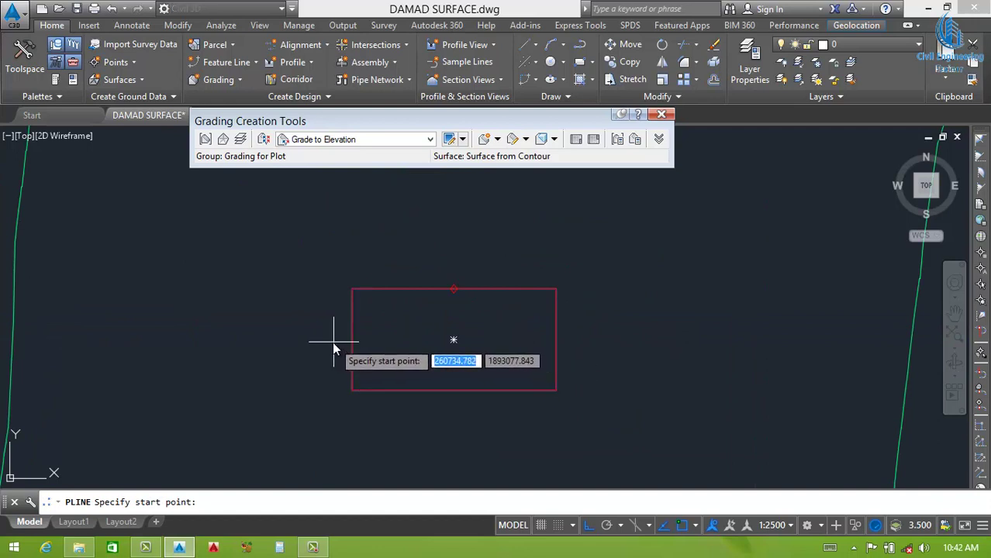
pyautogui.click(332, 341)
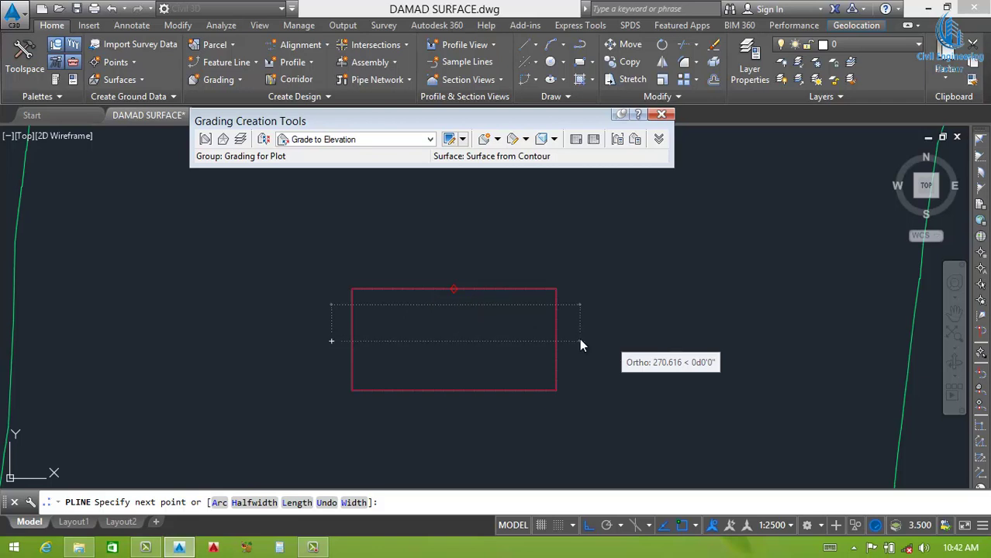
pyautogui.click(578, 341)
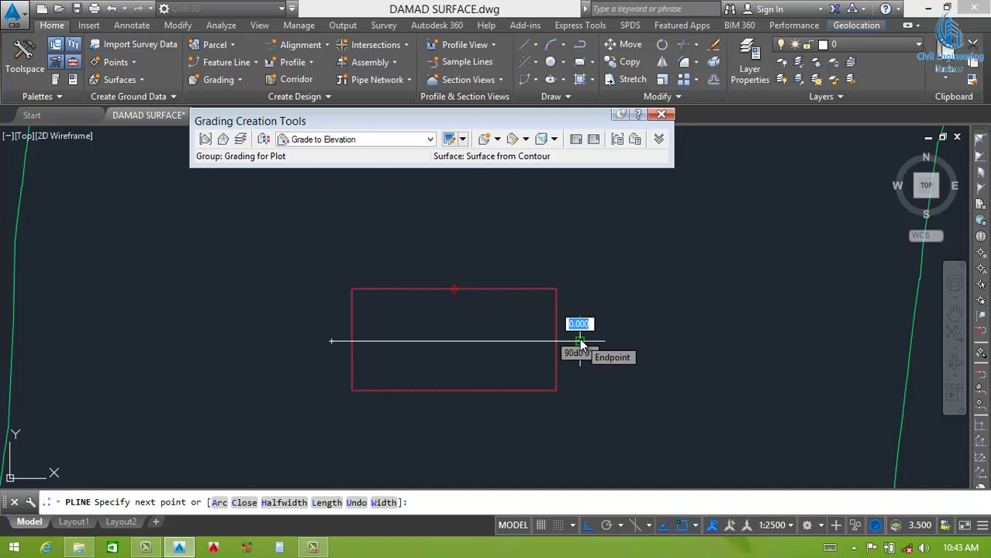
pyautogui.press('Return')
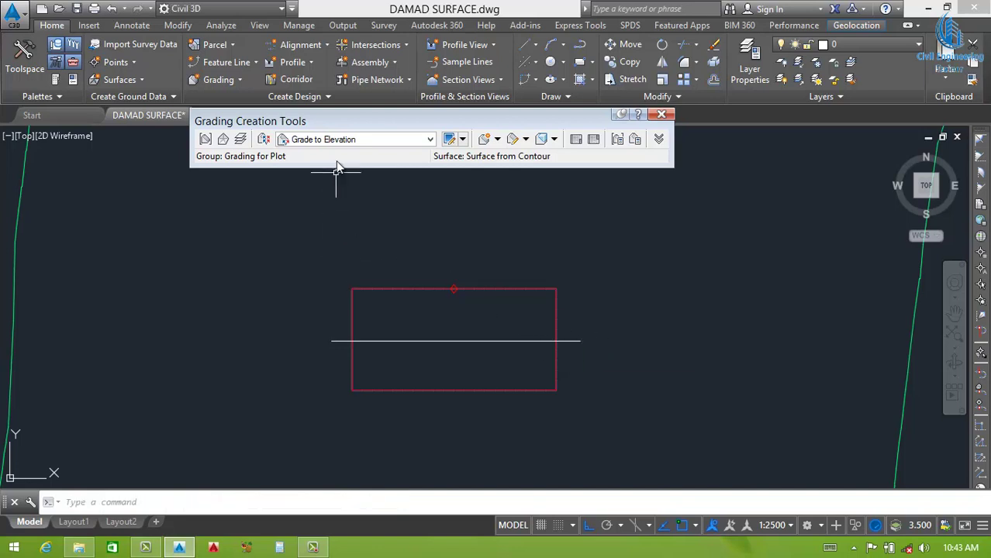
# Step: Make a quick profile along the white line, with Grading for Plot styled as Design Profile
pyautogui.click(304, 62)
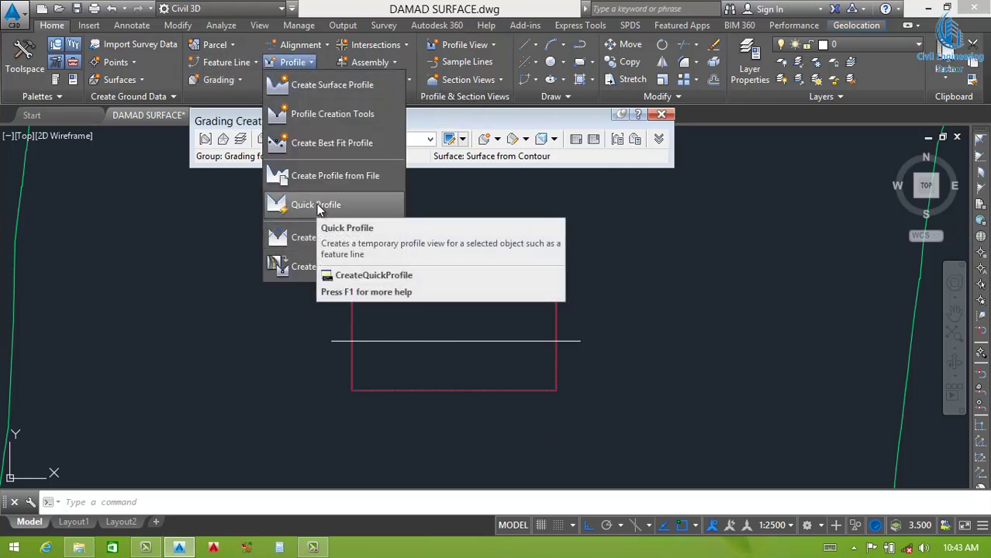
pyautogui.click(316, 205)
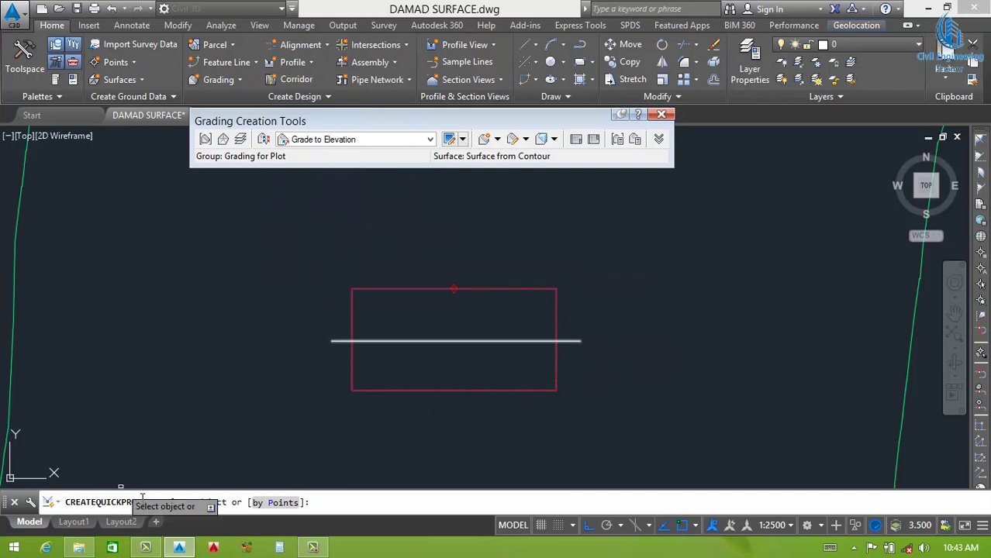
pyautogui.click(573, 342)
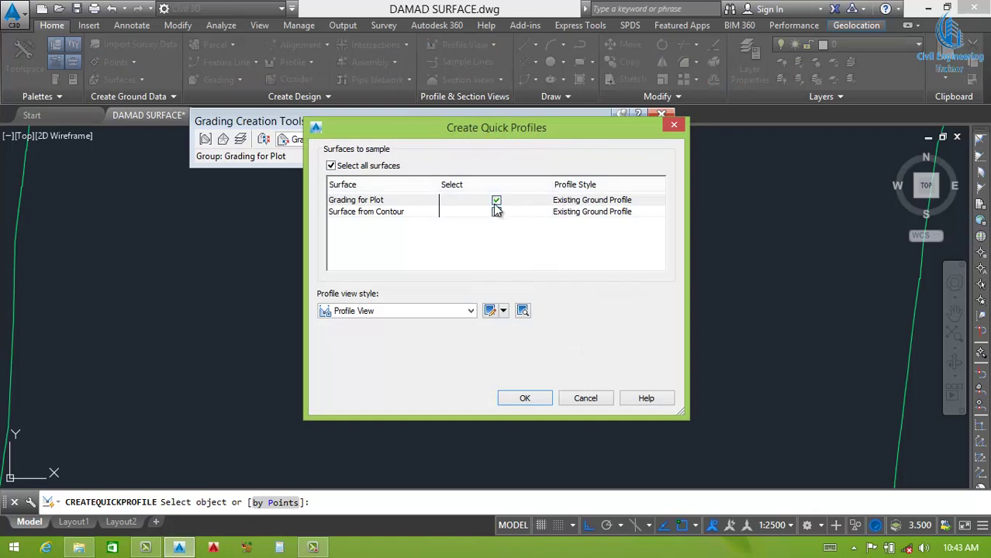
pyautogui.click(560, 201)
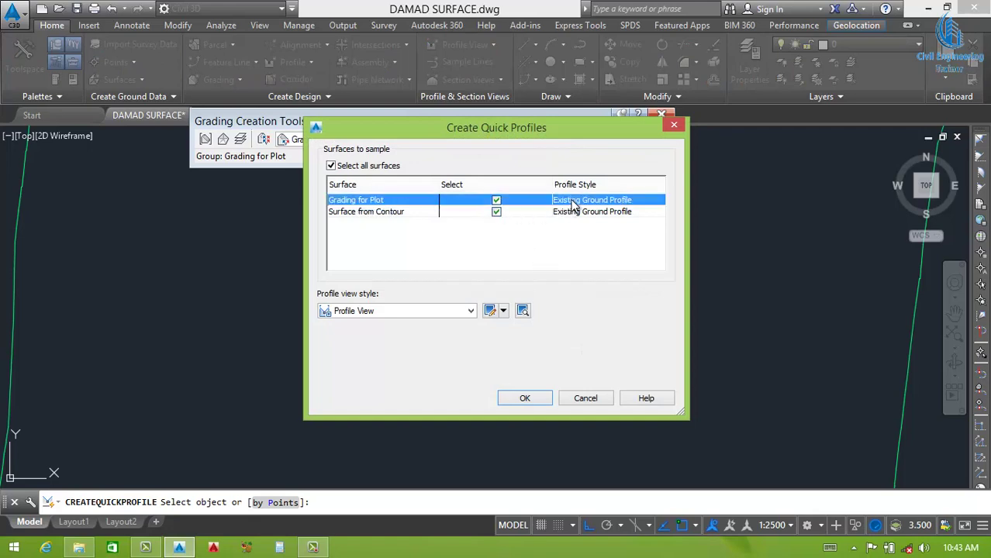
pyautogui.click(473, 175)
pyautogui.click(446, 202)
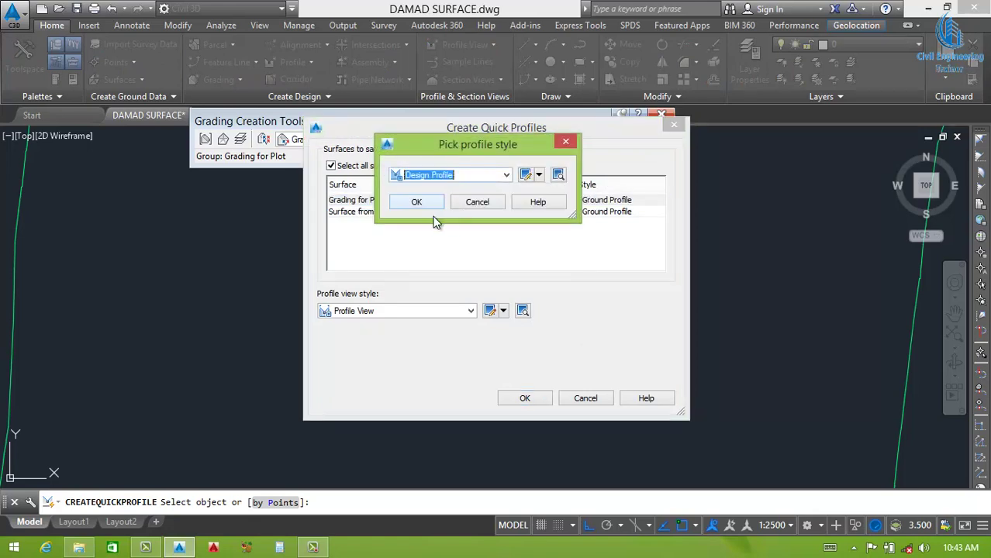
pyautogui.click(419, 201)
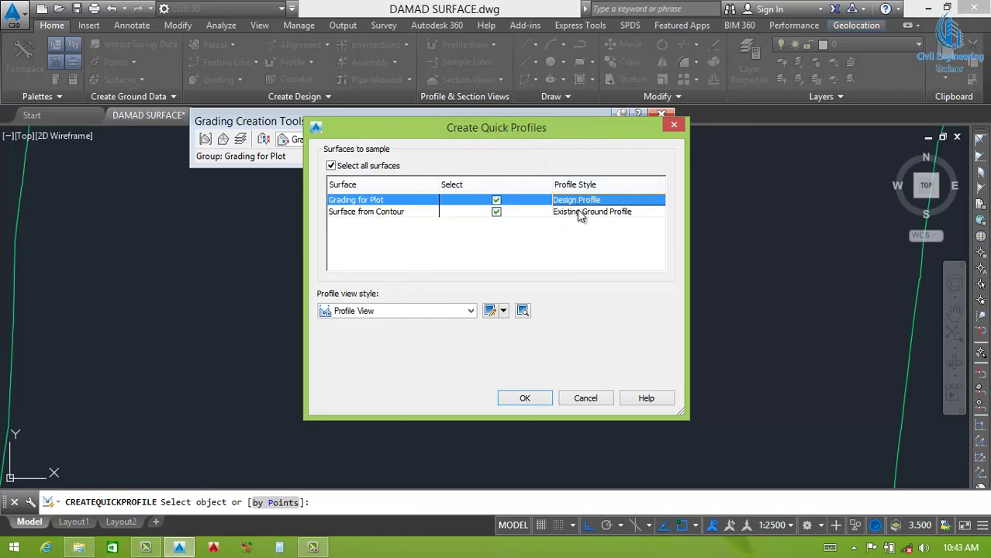
pyautogui.click(530, 401)
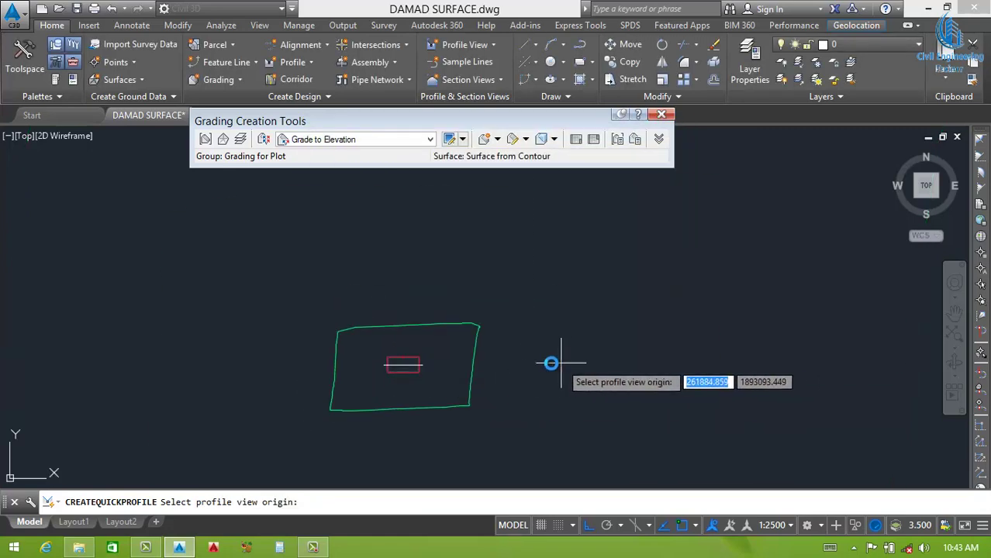
pyautogui.click(551, 363)
# Step: Inspect the quick profile view's 60–68 elevation grid and red surface line
pyautogui.scroll(8, 555, 352)
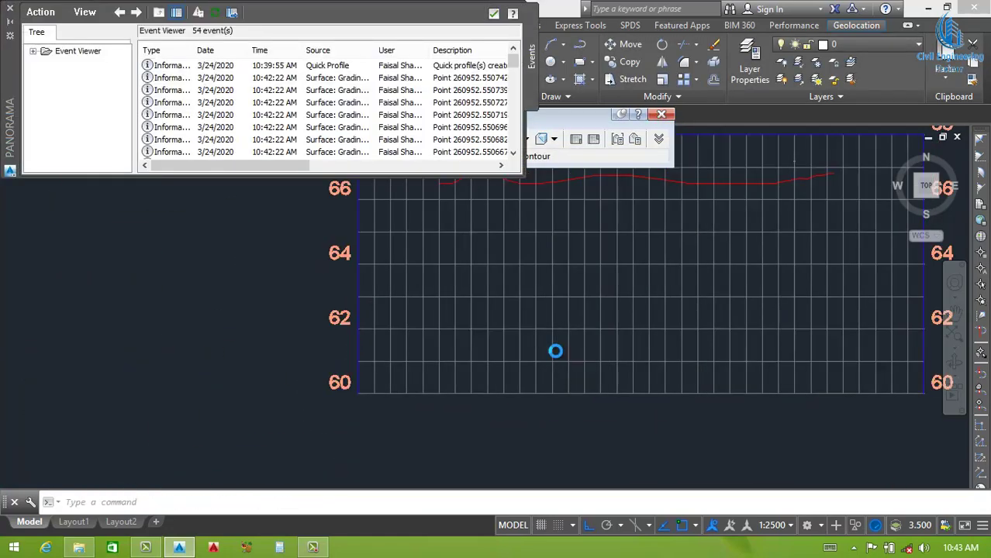
pyautogui.scroll(-3, 574, 310)
pyautogui.scroll(3, 589, 270)
pyautogui.scroll(-4, 574, 318)
pyautogui.scroll(6, 536, 384)
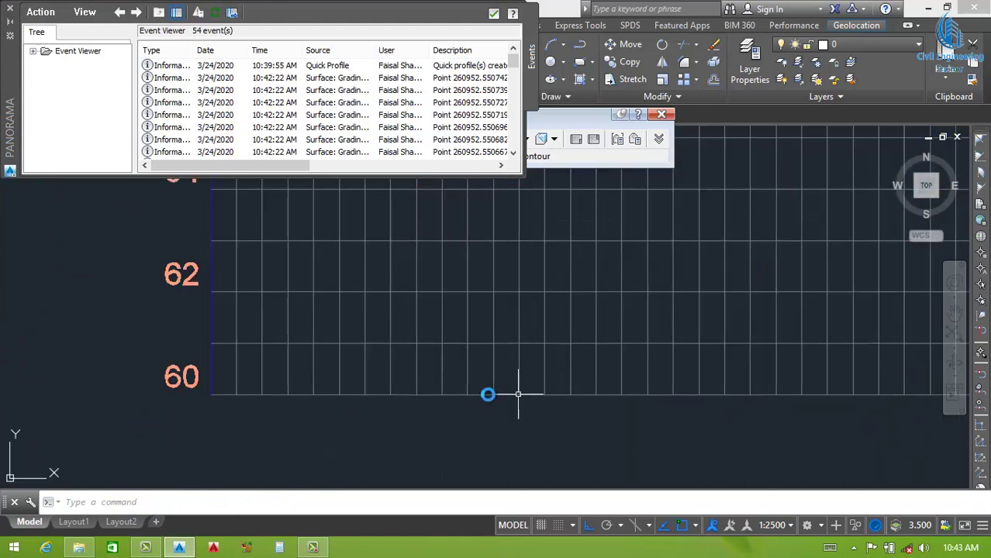
pyautogui.click(276, 369)
pyautogui.scroll(-4, 543, 407)
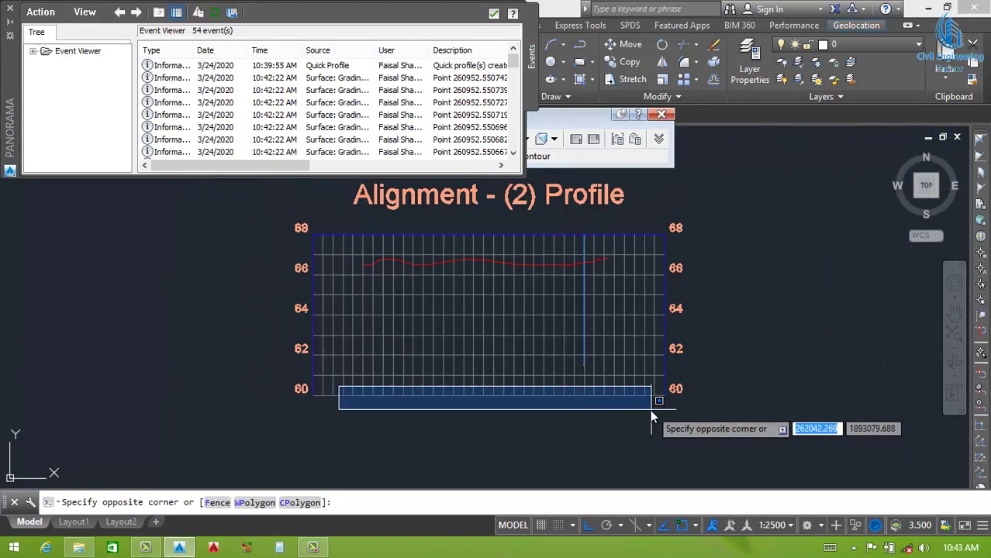
pyautogui.click(650, 409)
pyautogui.scroll(4, 593, 367)
pyautogui.scroll(3, 597, 370)
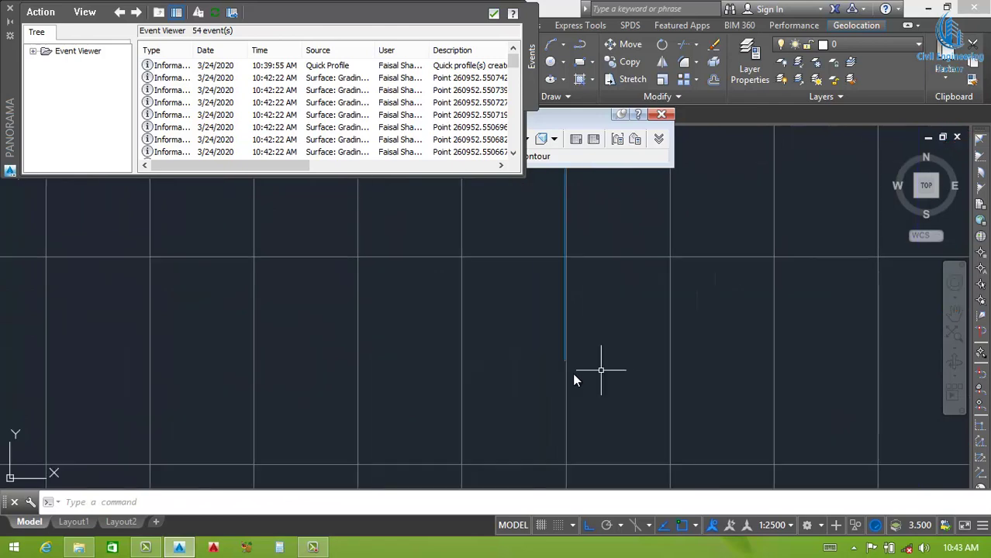
pyautogui.scroll(2, 601, 371)
pyautogui.scroll(2, 592, 360)
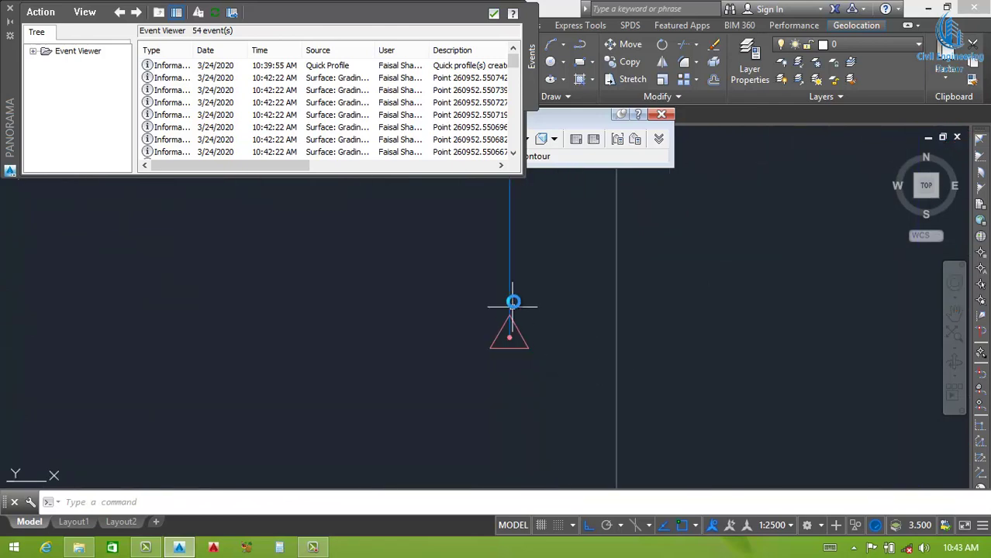
pyautogui.moveTo(513, 303); pyautogui.dragTo(653, 382, button='middle')
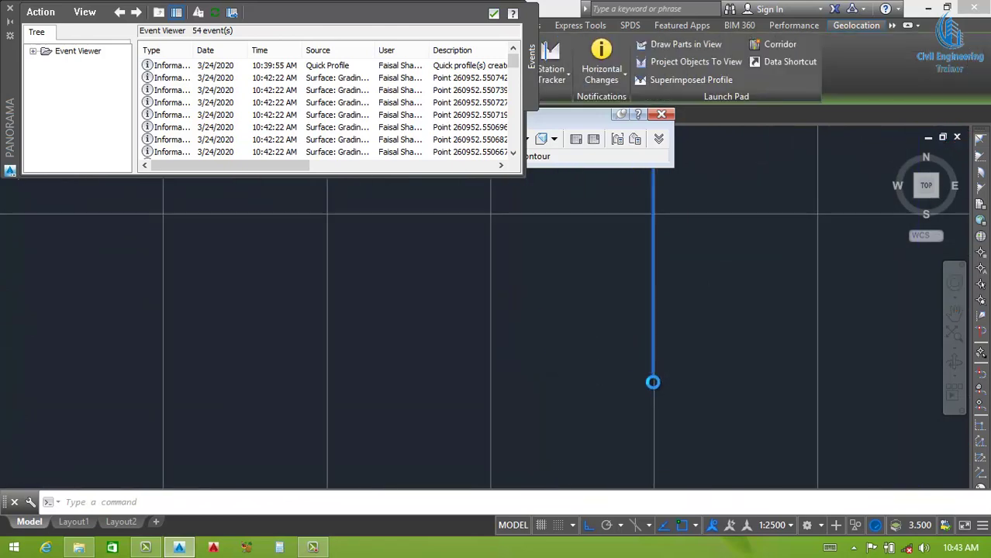
pyautogui.scroll(-2, 653, 381)
pyautogui.scroll(-4, 650, 377)
pyautogui.scroll(1, 553, 377)
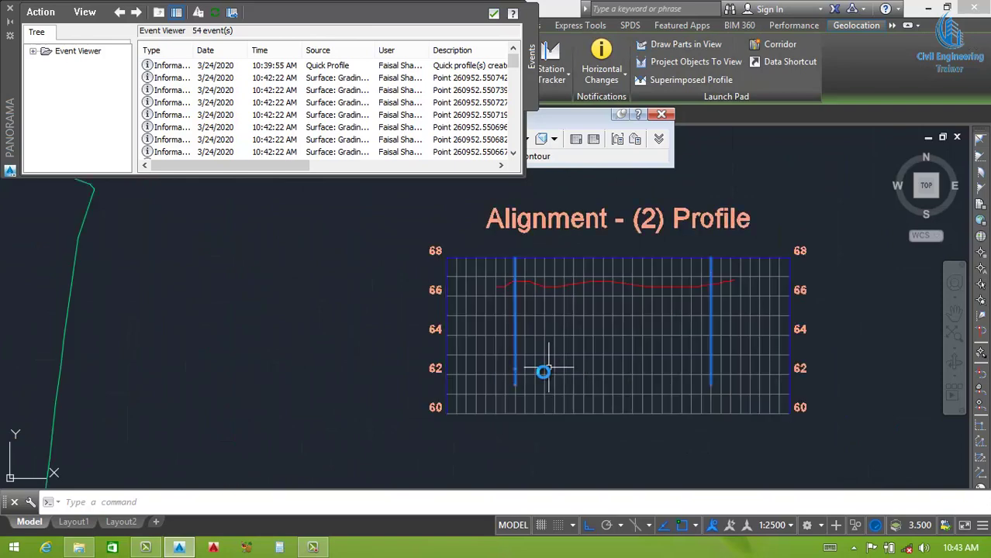
pyautogui.scroll(3, 543, 371)
pyautogui.click(467, 379)
pyautogui.scroll(-5, 670, 405)
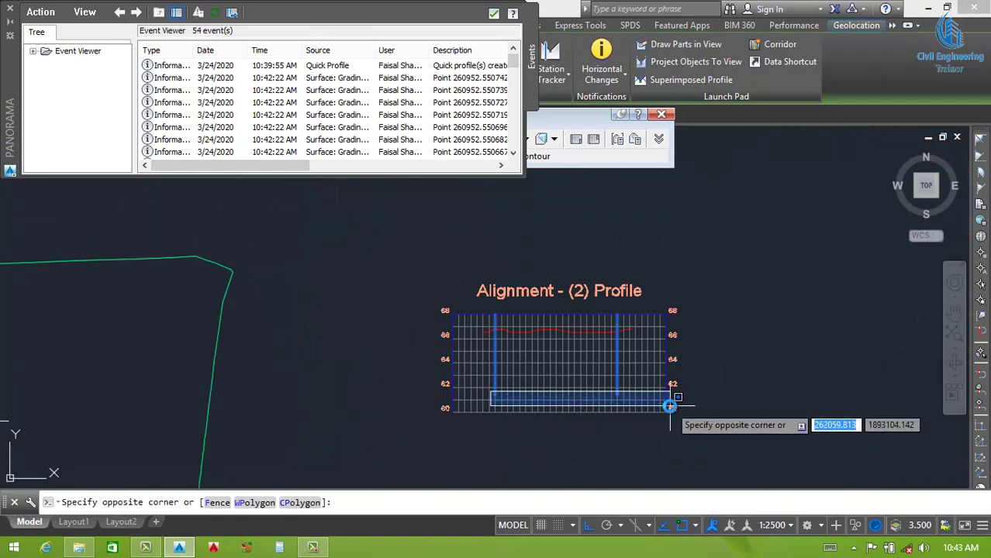
pyautogui.click(670, 405)
pyautogui.scroll(3, 597, 345)
# Step: Regenerate the drawing with REGEN and zoom back to the plot rectangle
pyautogui.press('Escape')
pyautogui.write('re')
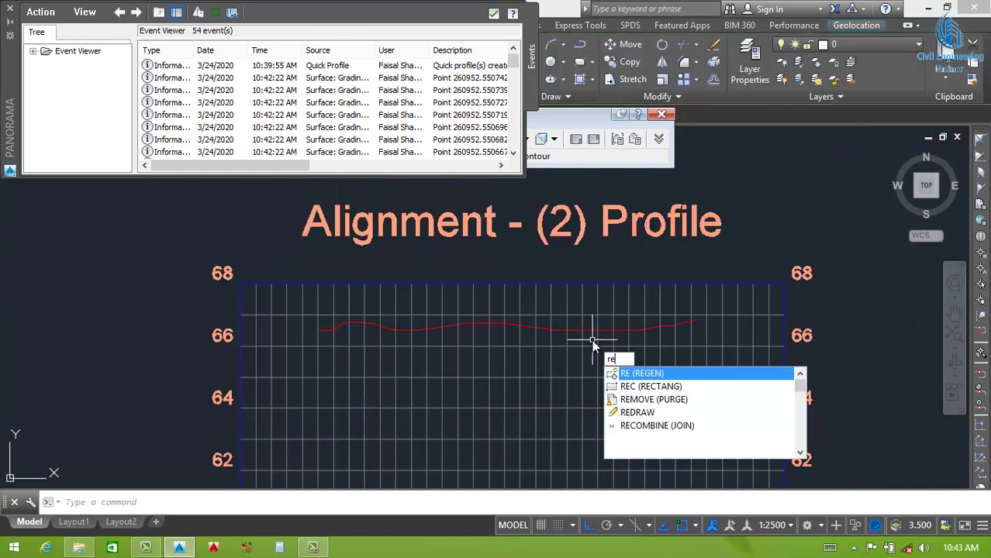
pyautogui.press('Return')
pyautogui.scroll(-3, 534, 348)
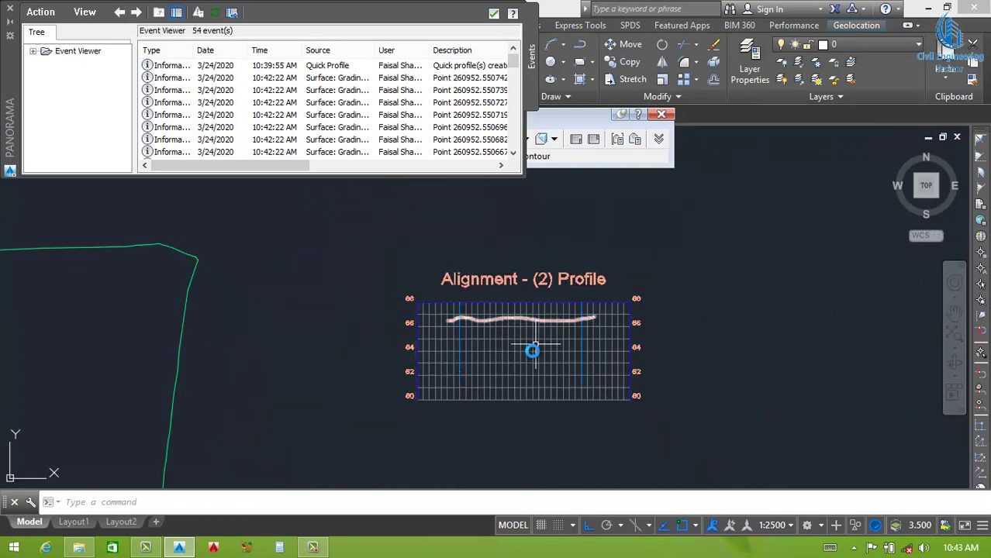
pyautogui.scroll(2, 532, 351)
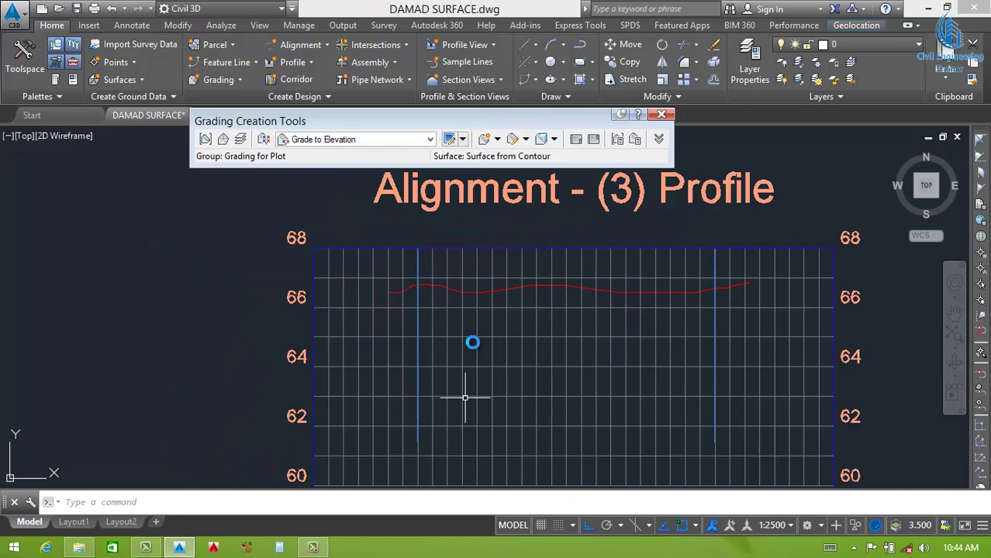
pyautogui.scroll(-3, 472, 319)
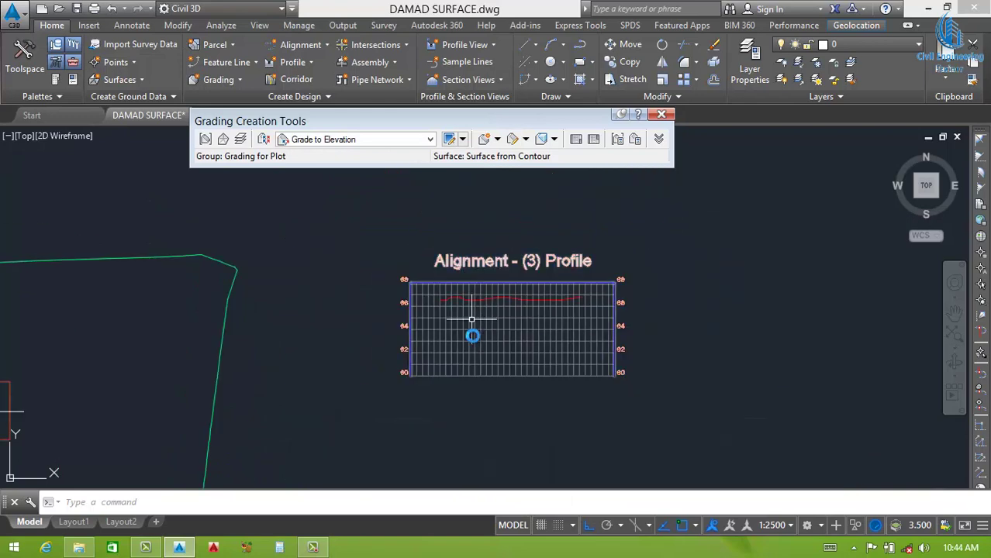
pyautogui.scroll(5, 471, 319)
pyautogui.scroll(-3, 350, 310)
pyautogui.scroll(4, 391, 279)
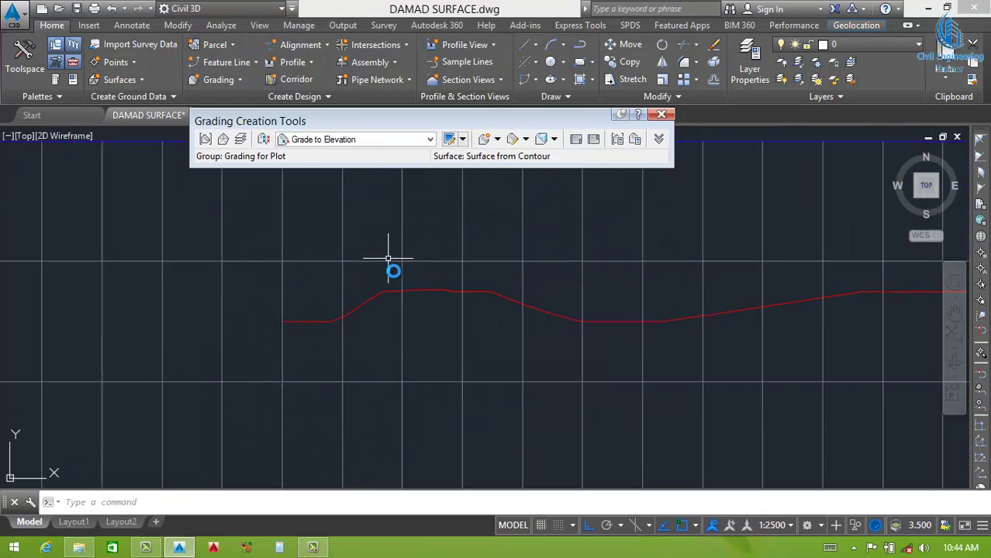
pyautogui.scroll(1, 391, 271)
pyautogui.scroll(2, 403, 285)
pyautogui.scroll(1, 387, 303)
pyautogui.scroll(-3, 387, 281)
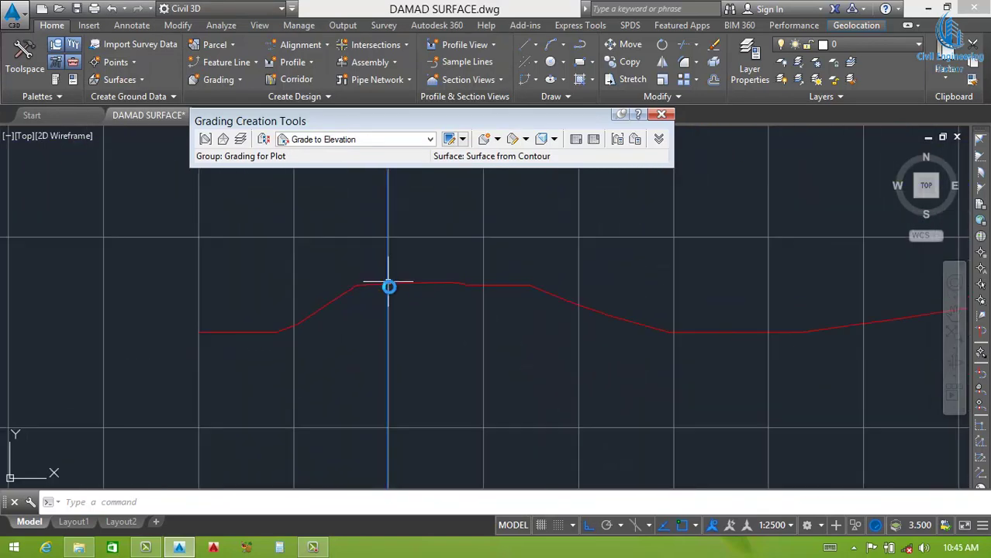
pyautogui.scroll(-2, 389, 287)
pyautogui.scroll(-3, 418, 357)
pyautogui.scroll(-1, 435, 387)
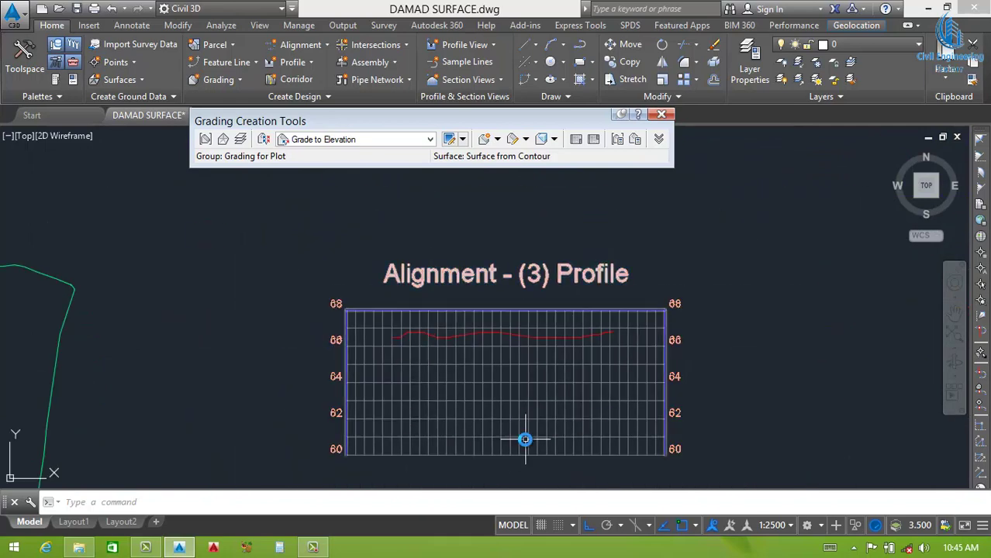
pyautogui.scroll(-5, 497, 431)
pyautogui.scroll(-2, 435, 415)
pyautogui.scroll(4, 388, 413)
pyautogui.scroll(2, 369, 400)
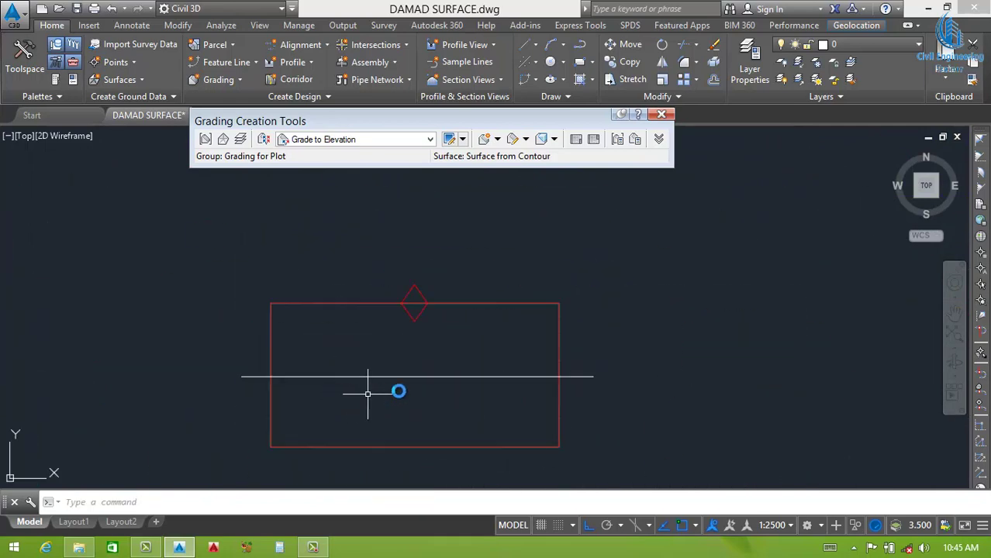
# Step: Add a grading infill inside the plot rectangle and close the event log
pyautogui.click(498, 140)
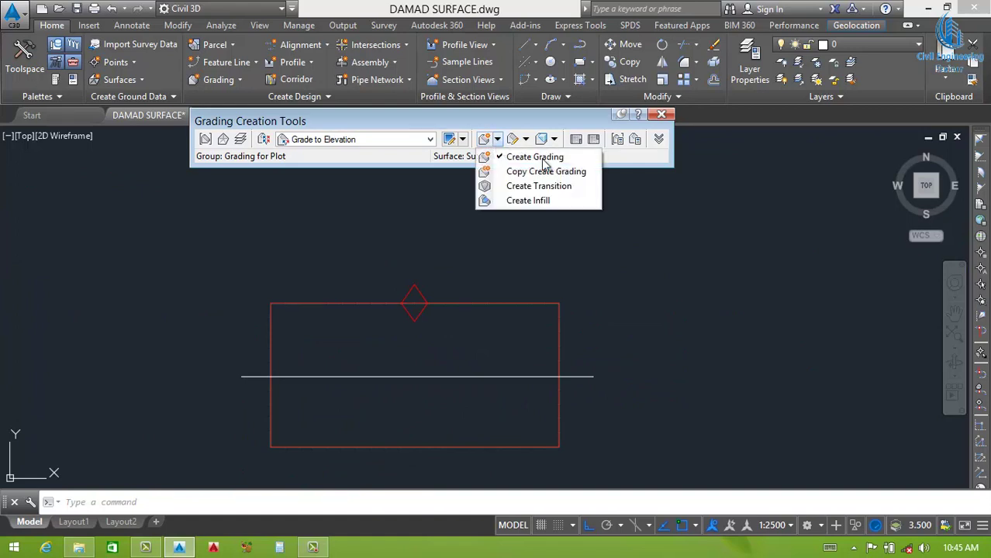
pyautogui.click(527, 201)
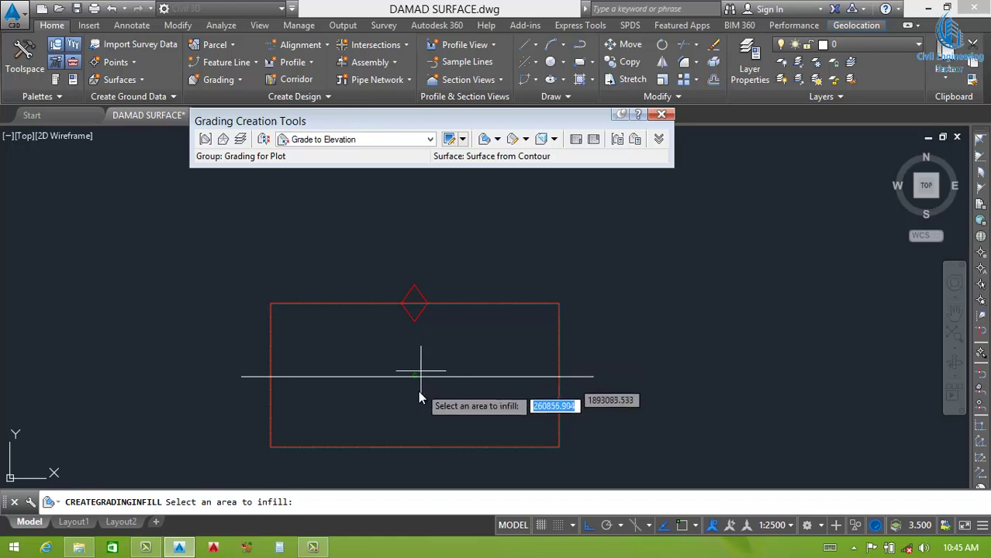
pyautogui.scroll(-2, 411, 372)
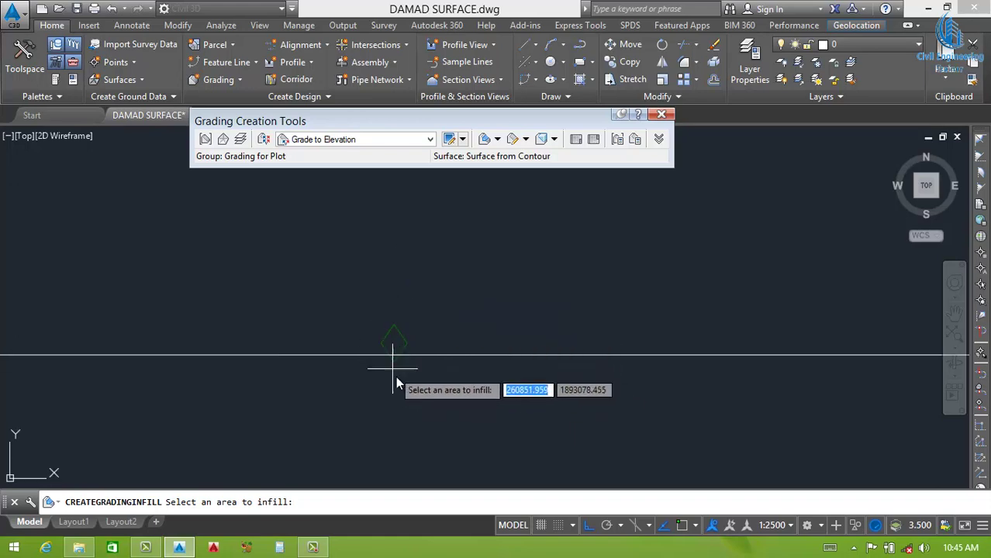
pyautogui.scroll(2, 457, 335)
pyautogui.click(462, 338)
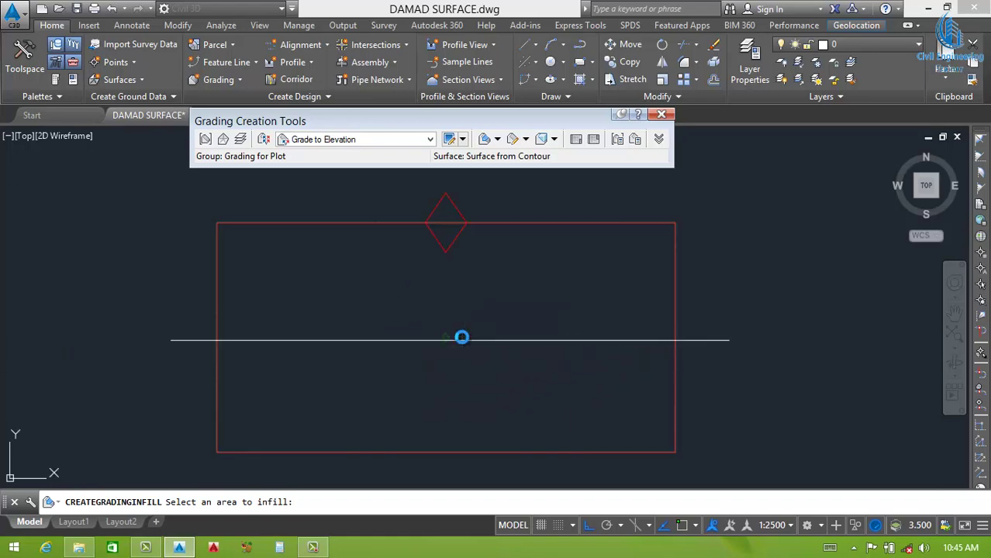
pyautogui.press('Return')
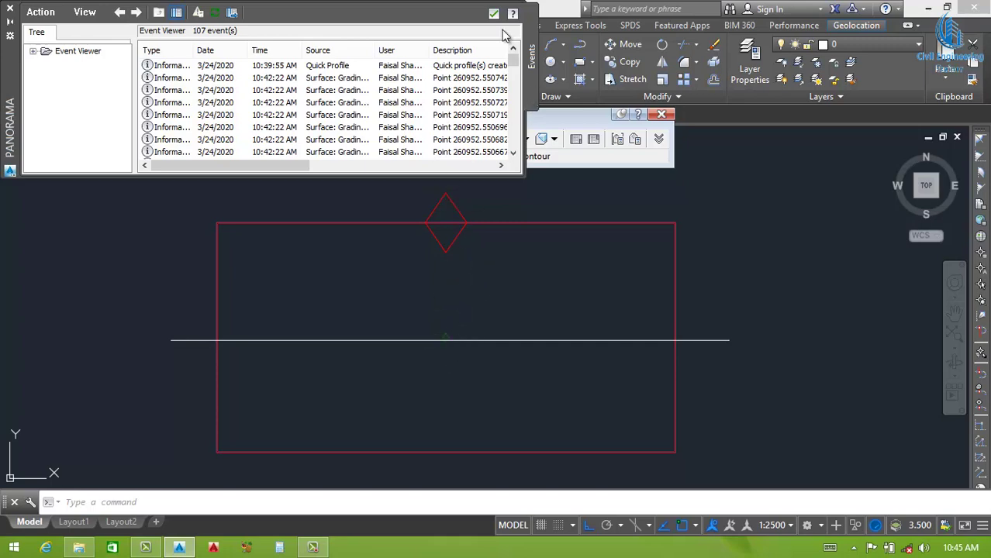
pyautogui.click(493, 14)
# Step: Zoom into the quick profile view and select the blue design profile line
pyautogui.scroll(-3, 431, 214)
pyautogui.scroll(-3, 620, 248)
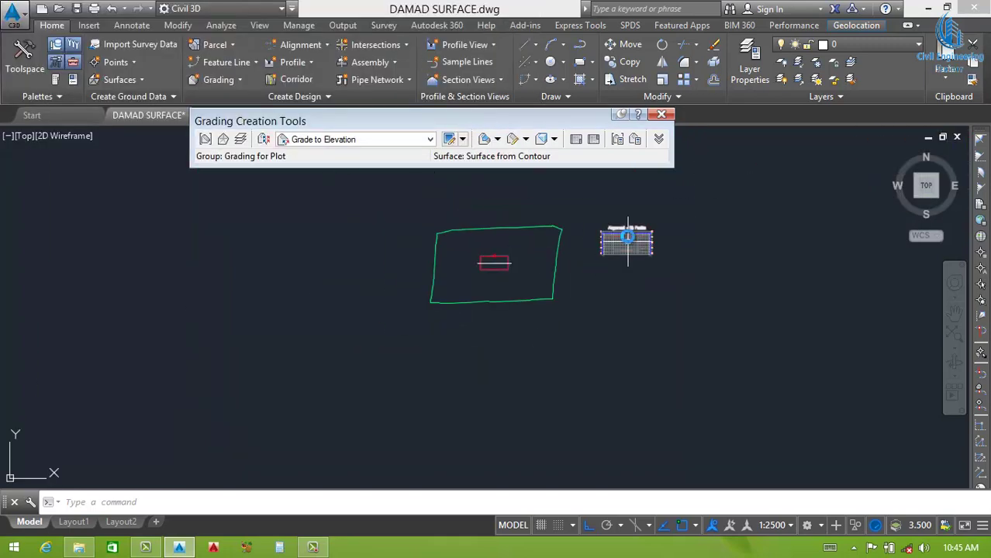
pyautogui.scroll(3, 628, 236)
pyautogui.scroll(2, 626, 260)
pyautogui.scroll(2, 589, 310)
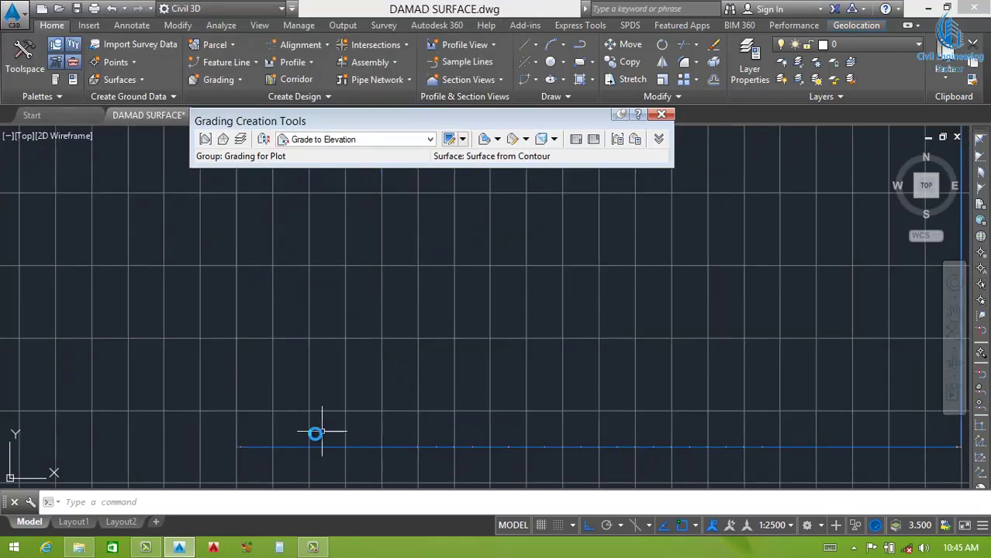
pyautogui.scroll(-2, 563, 367)
pyautogui.scroll(-1, 589, 369)
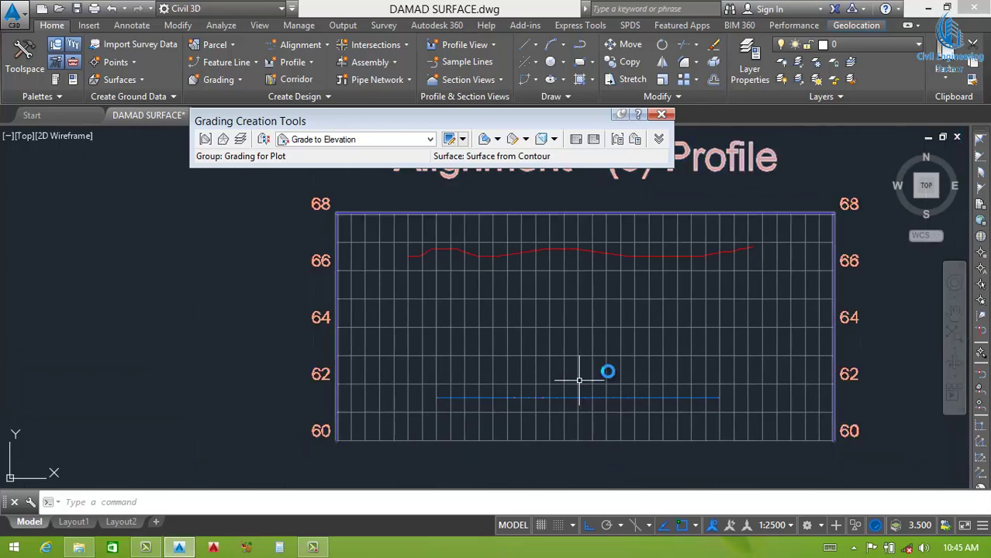
pyautogui.scroll(-2, 617, 365)
pyautogui.scroll(2, 613, 373)
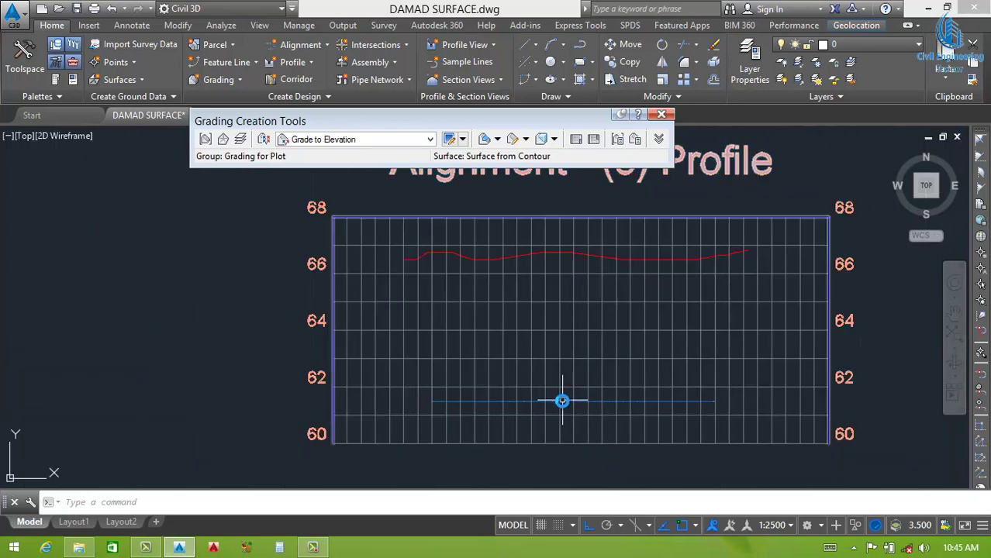
pyautogui.scroll(3, 570, 399)
pyautogui.click(541, 396)
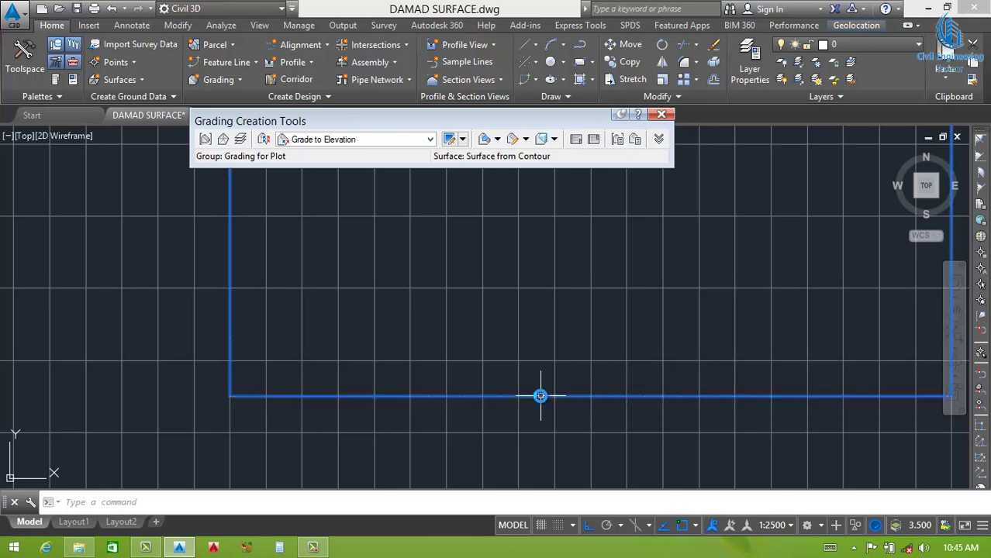
# Step: Give the design profile style's Line component a 0.35 mm lineweight
pyautogui.rightClick(552, 377)
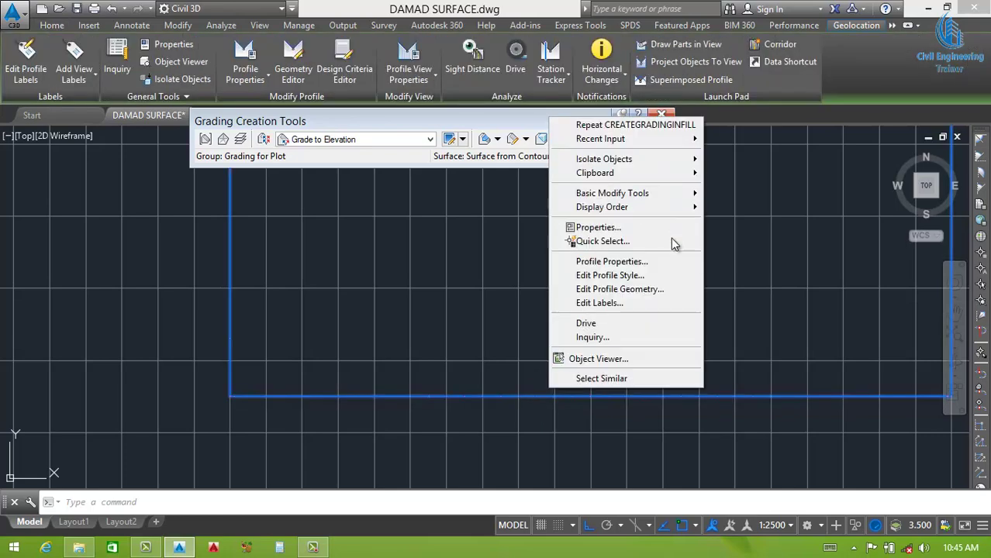
pyautogui.click(612, 275)
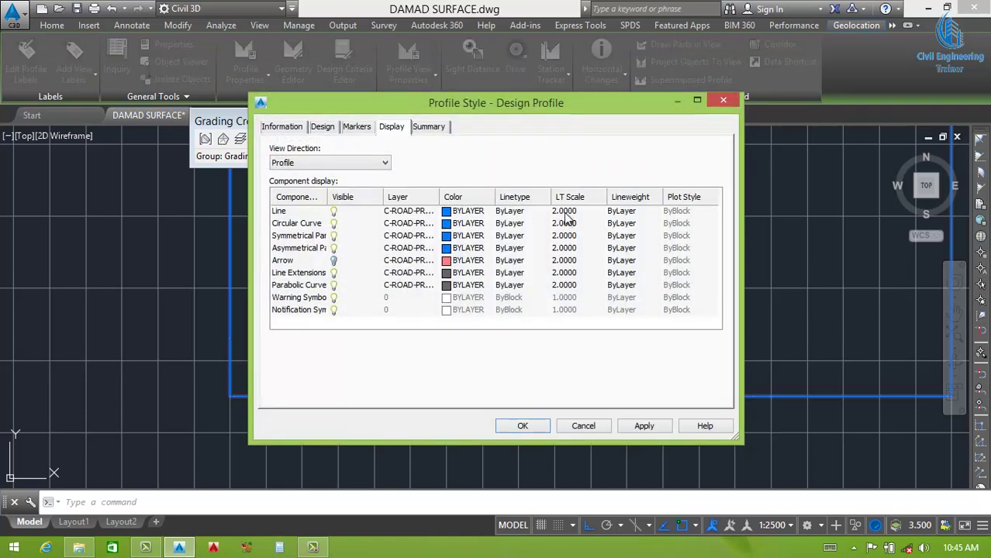
pyautogui.click(624, 211)
pyautogui.click(490, 279)
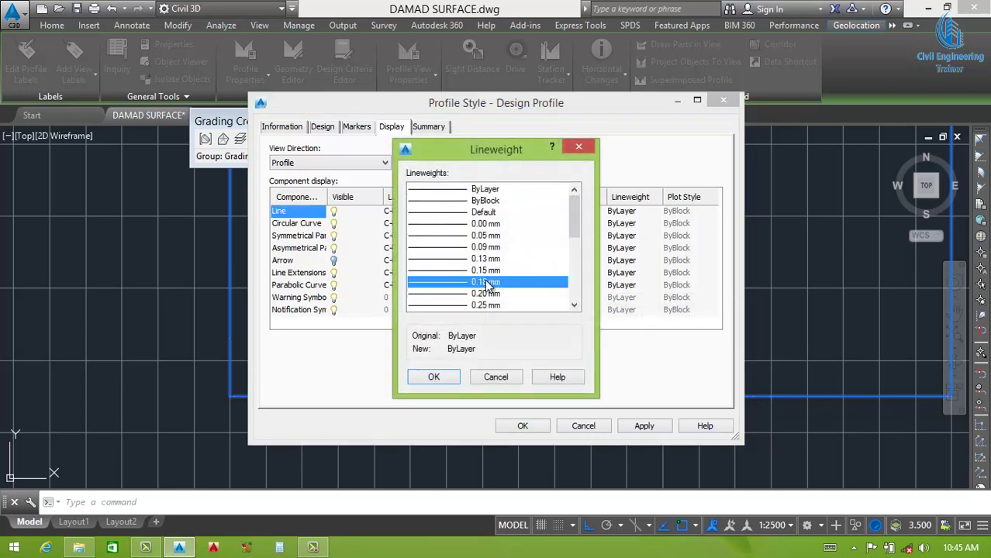
pyautogui.scroll(-1, 490, 283)
pyautogui.scroll(-1, 490, 283)
pyautogui.click(489, 259)
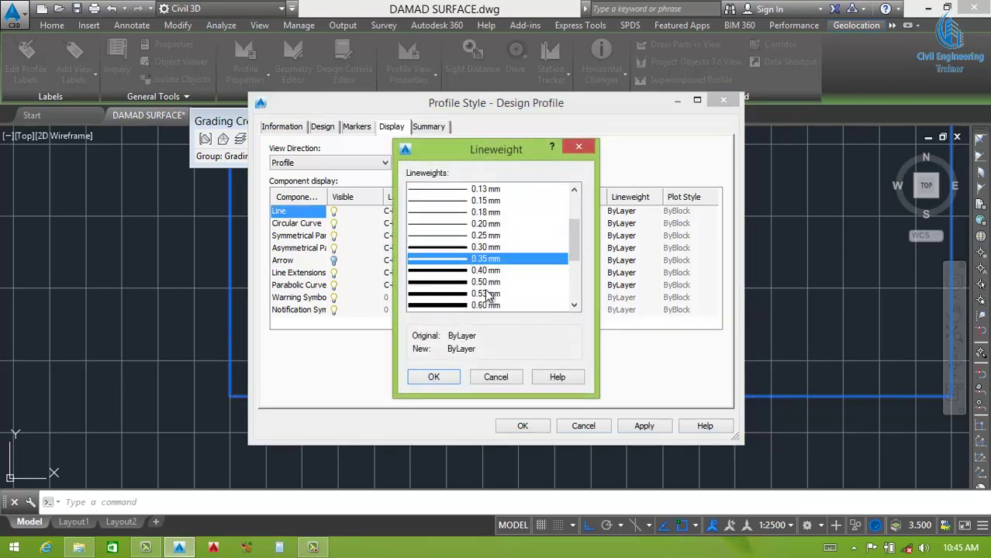
pyautogui.click(436, 380)
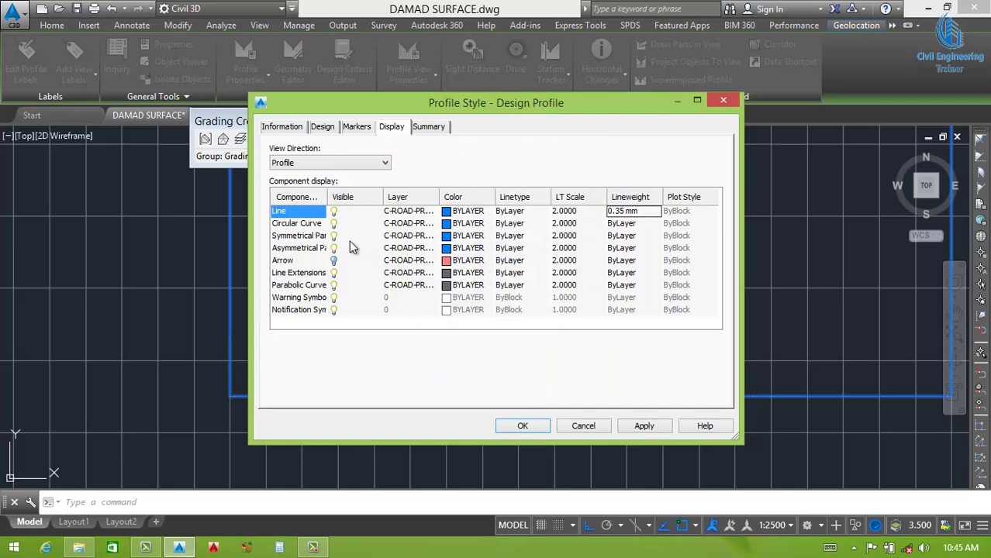
# Step: Set the Circular Curve component to 0.35 mm lineweight and apply the style changes
pyautogui.click(618, 223)
pyautogui.click(494, 283)
pyautogui.scroll(-2, 494, 285)
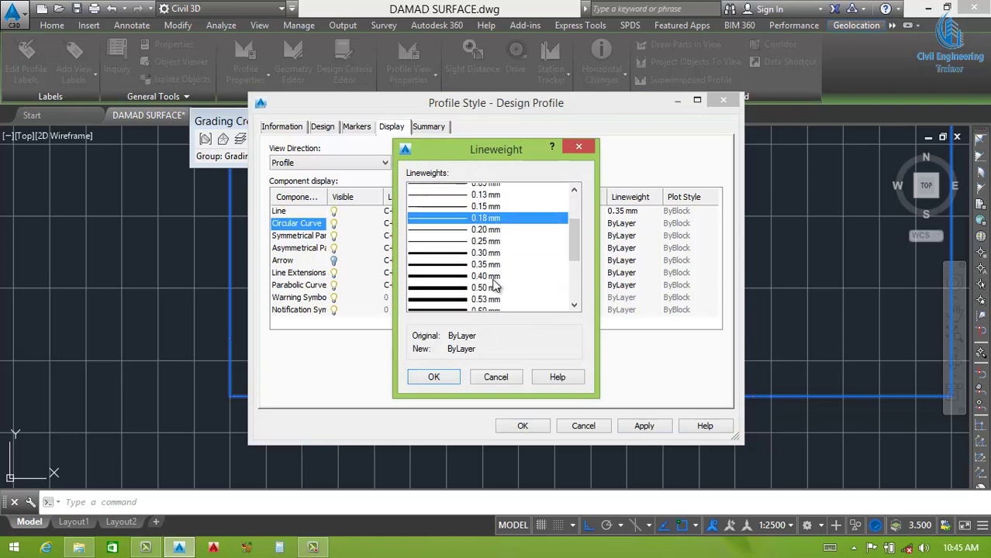
pyautogui.click(480, 260)
pyautogui.click(433, 377)
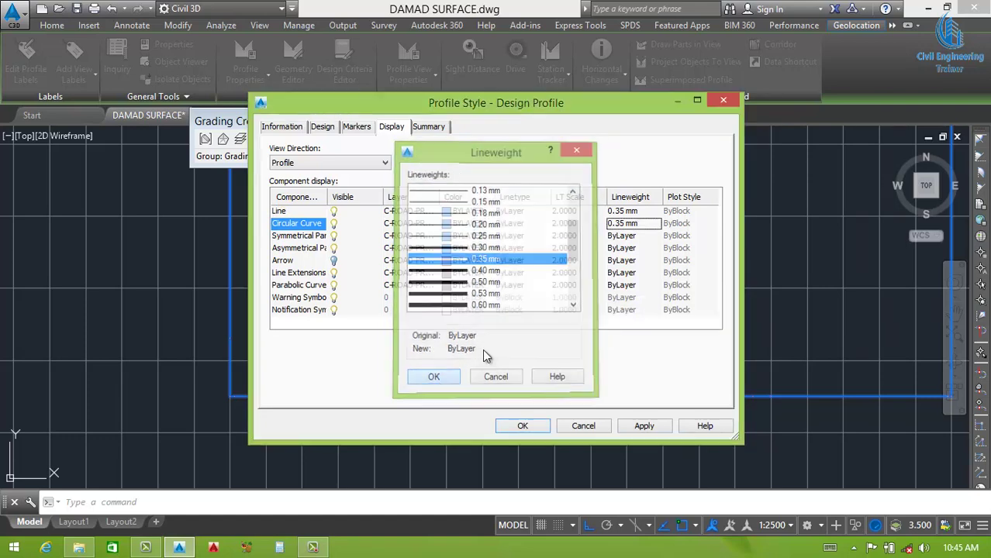
pyautogui.click(646, 427)
# Step: Accept the style changes and turn on lineweight display so profile lines draw thick
pyautogui.click(526, 428)
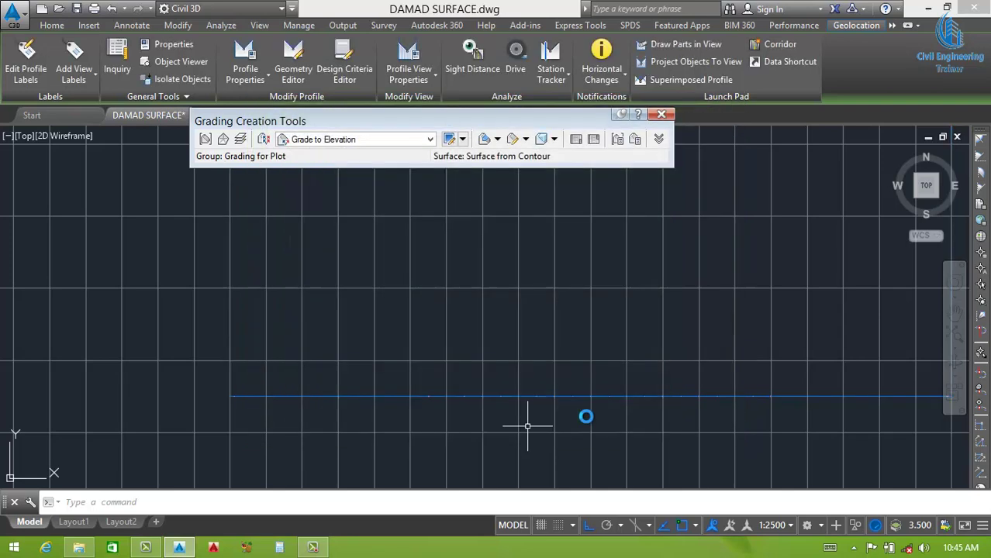
pyautogui.scroll(-3, 580, 378)
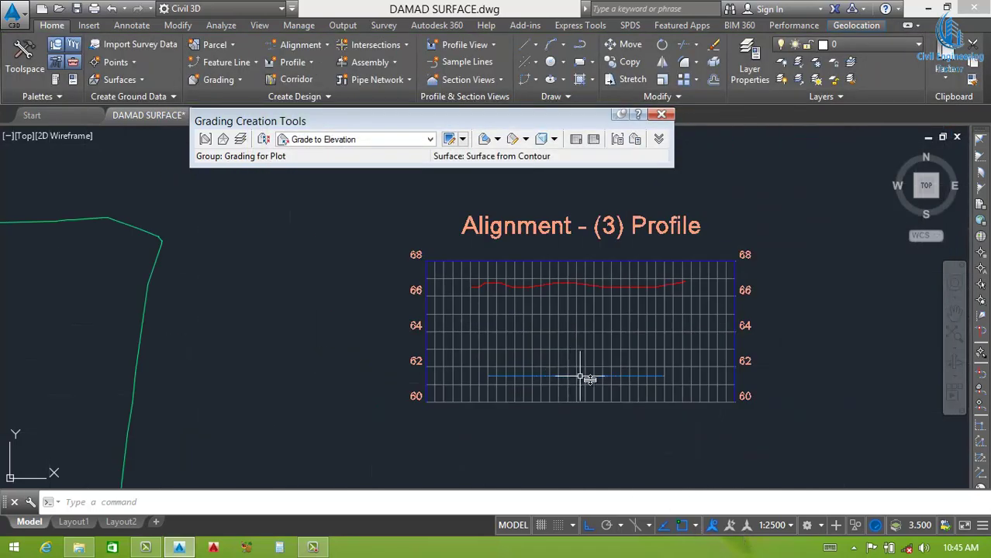
pyautogui.scroll(2, 578, 370)
pyautogui.scroll(-2, 543, 382)
pyautogui.scroll(2, 592, 386)
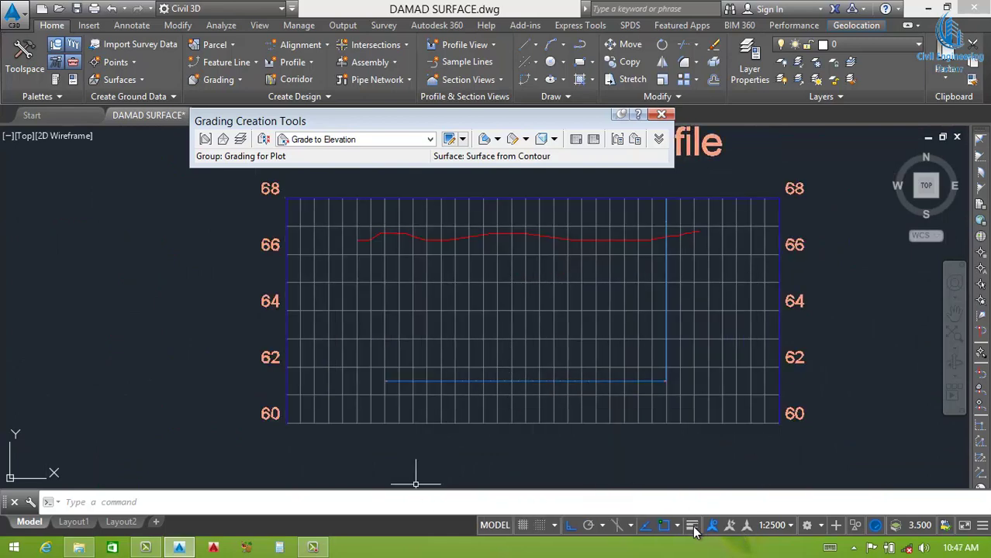
pyautogui.click(693, 526)
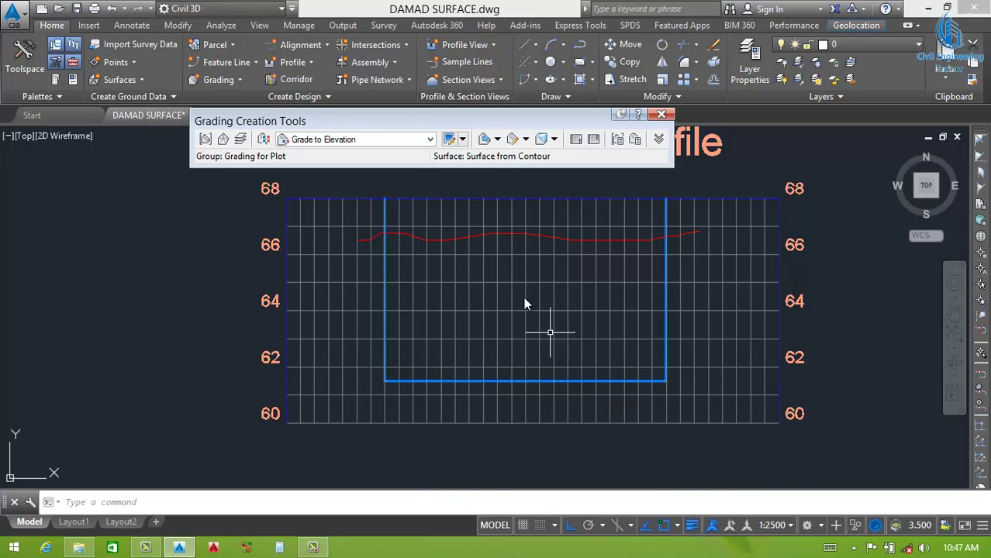
pyautogui.scroll(2, 550, 332)
pyautogui.scroll(-2, 469, 316)
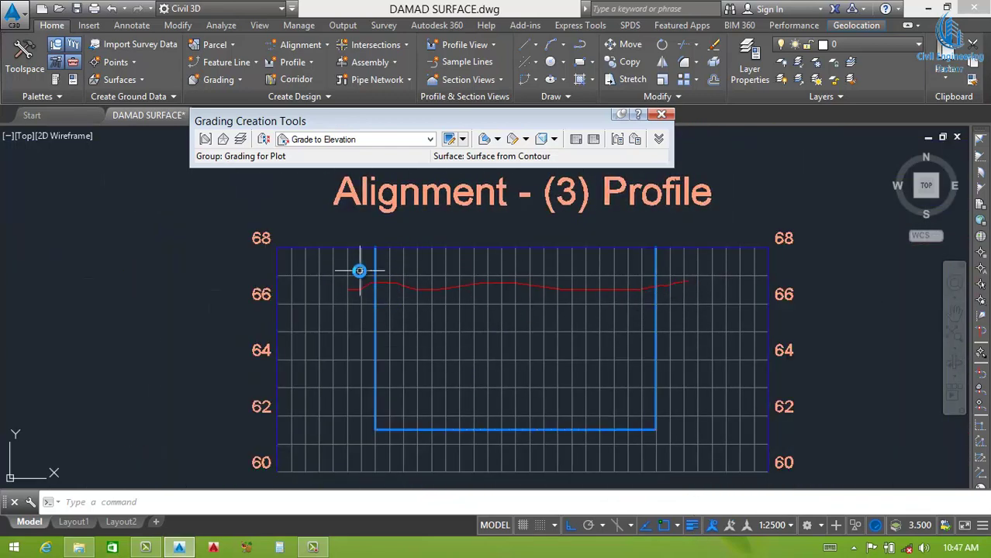
pyautogui.scroll(2, 359, 270)
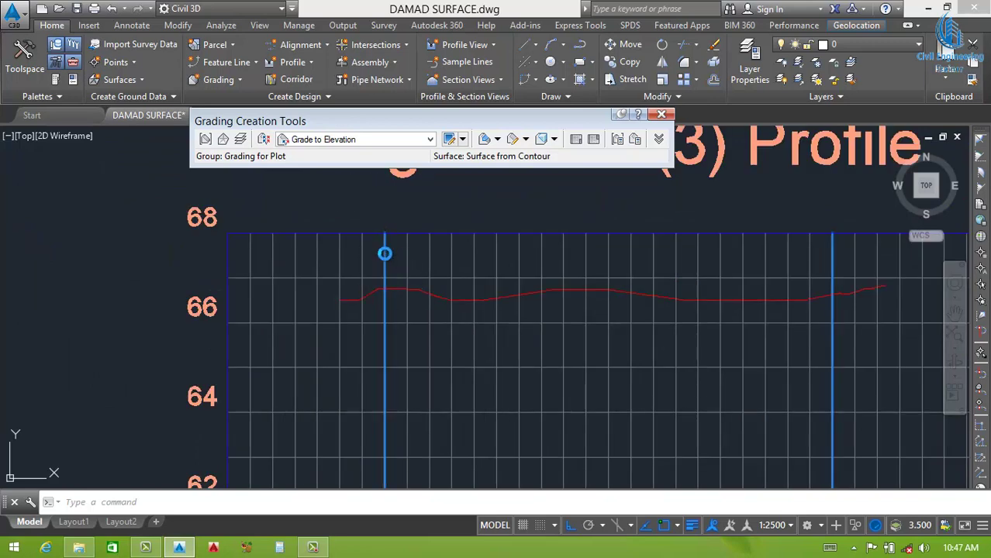
# Step: Select the horizontal line and stretch both endpoints outward beyond the plot rectangle
pyautogui.click(385, 253)
pyautogui.scroll(-3, 391, 258)
pyautogui.scroll(3, 619, 282)
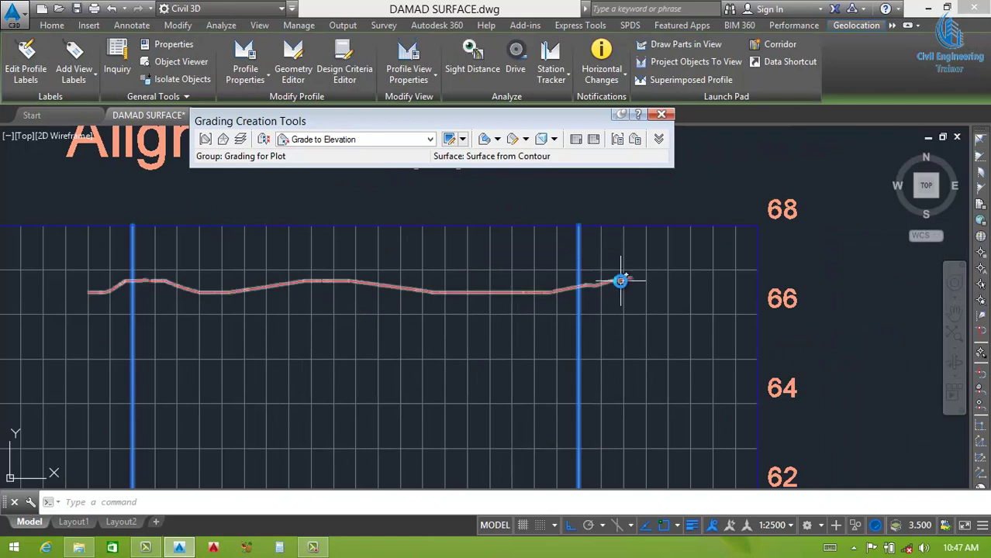
pyautogui.scroll(-2, 620, 281)
pyautogui.scroll(2, 283, 232)
pyautogui.scroll(-2, 473, 357)
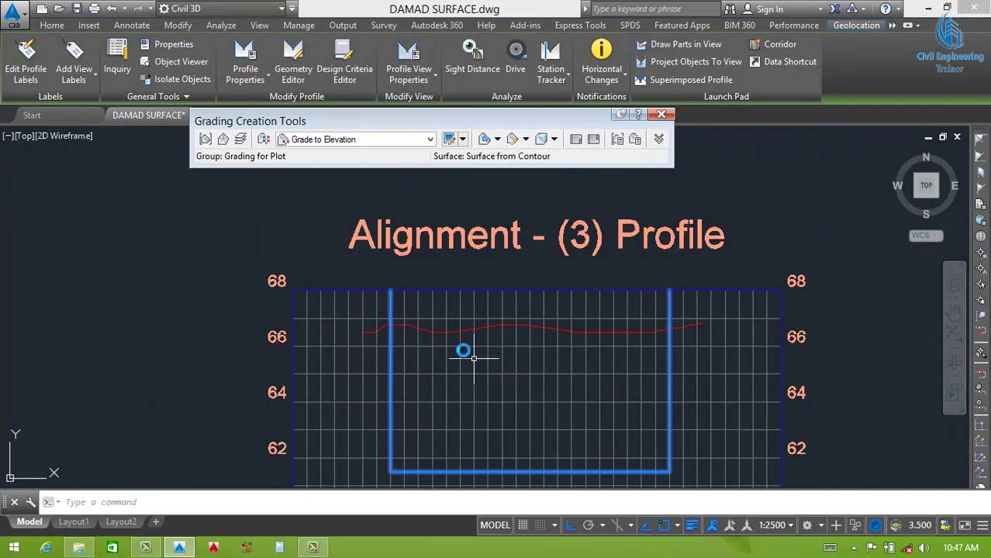
pyautogui.scroll(-5, 474, 317)
pyautogui.scroll(-3, 454, 338)
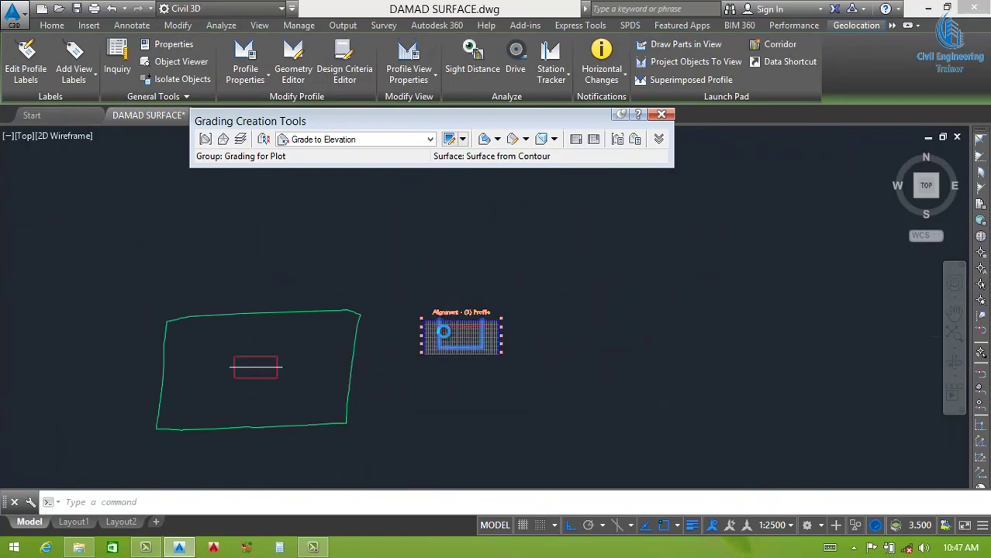
pyautogui.scroll(10, 264, 364)
pyautogui.click(279, 287)
pyautogui.click(275, 305)
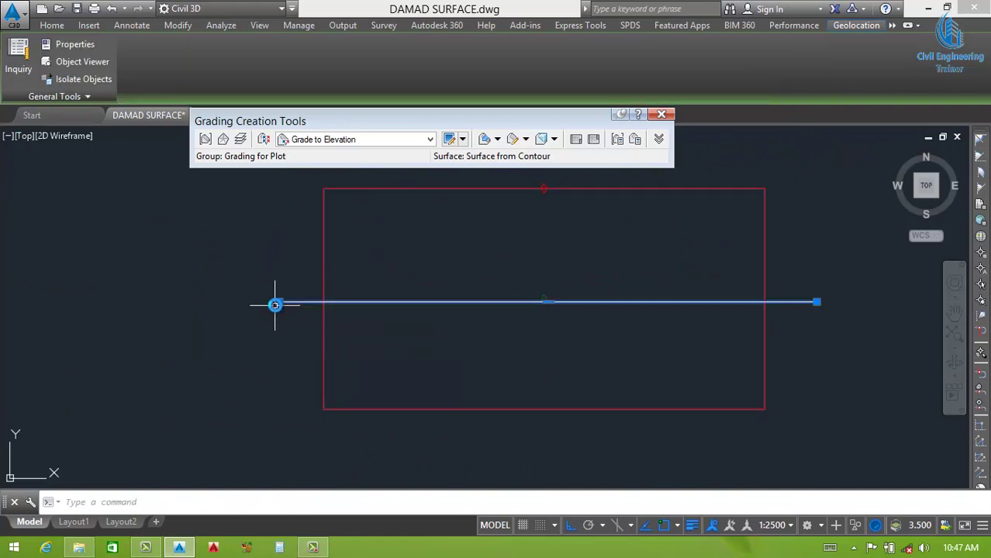
pyautogui.click(225, 301)
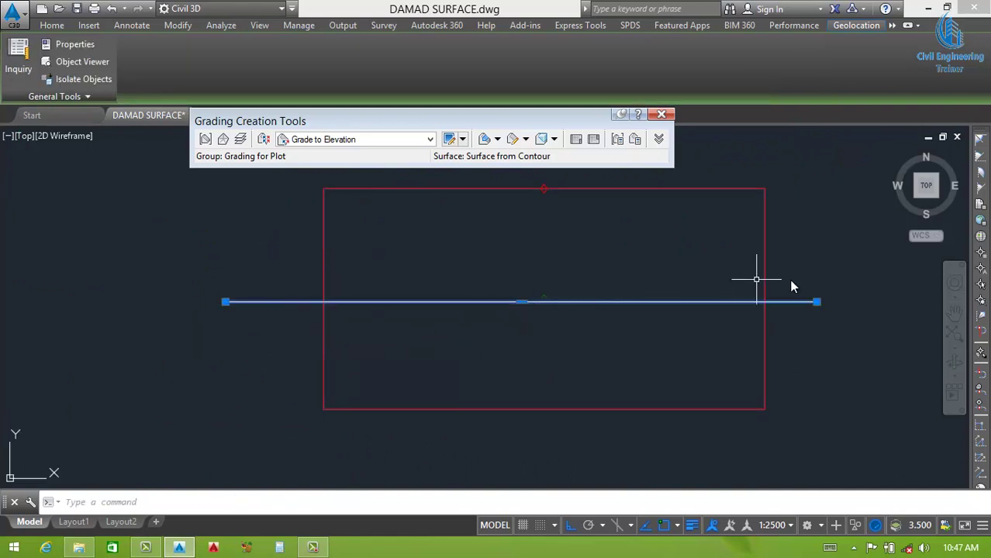
pyautogui.click(817, 301)
pyautogui.click(858, 302)
pyautogui.scroll(-4, 479, 337)
pyautogui.scroll(-4, 460, 342)
pyautogui.scroll(6, 690, 311)
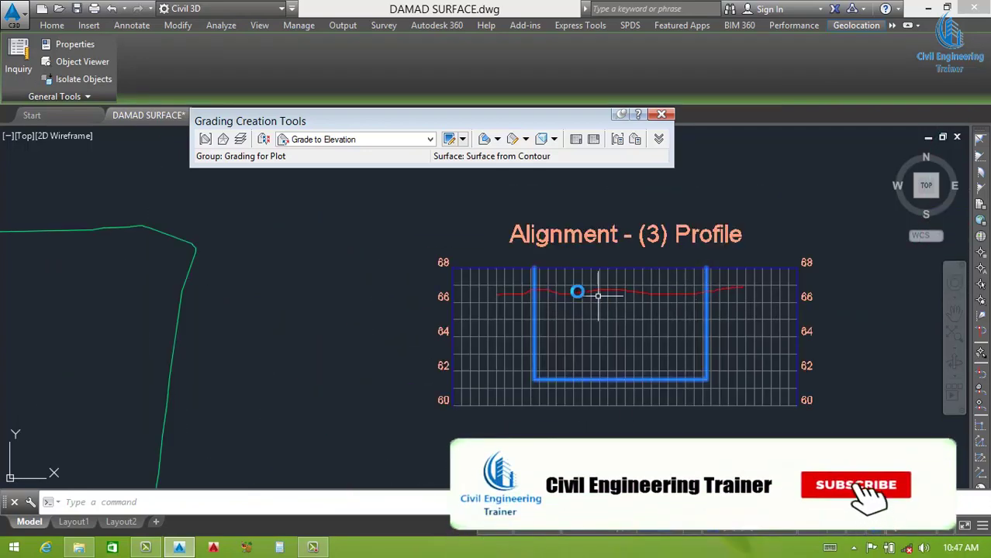
pyautogui.scroll(2, 521, 272)
pyautogui.scroll(2, 520, 272)
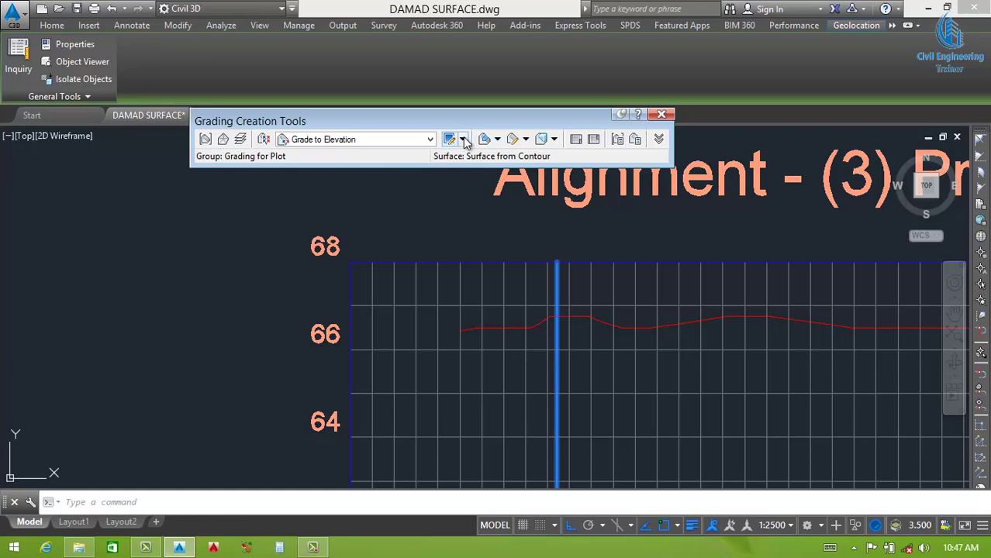
# Step: Start a new grading using the Grade to Surface criteria
pyautogui.click(498, 140)
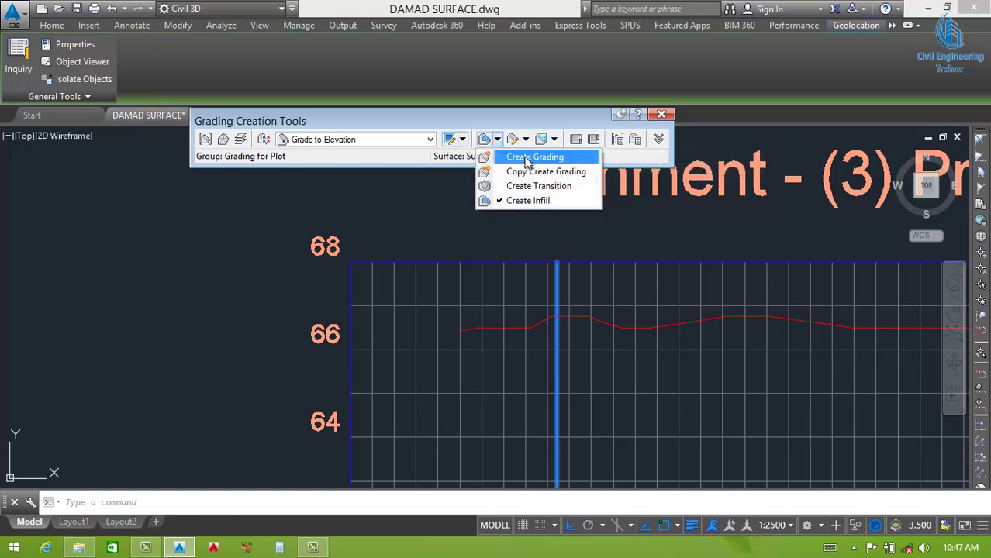
pyautogui.click(481, 158)
pyautogui.click(414, 141)
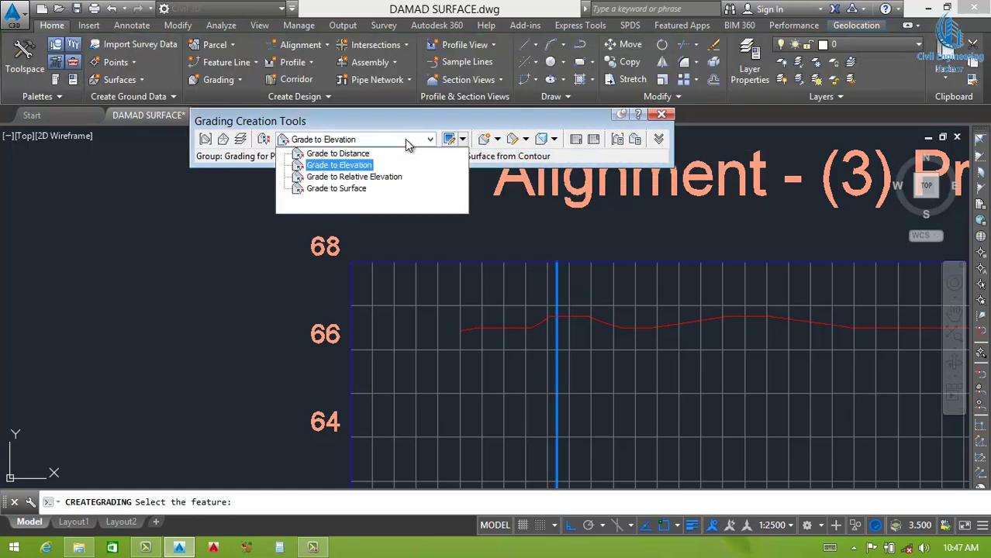
pyautogui.click(343, 191)
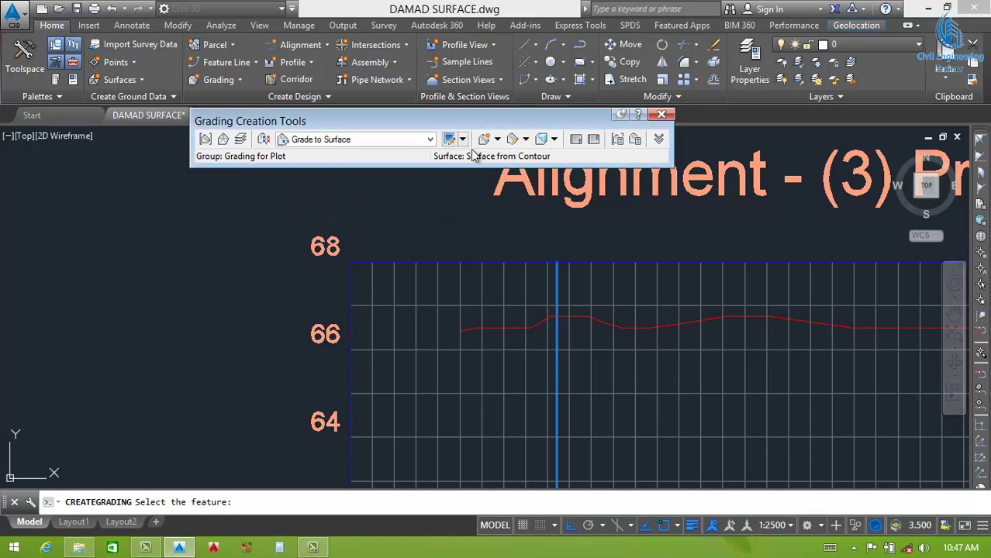
pyautogui.scroll(-5, 503, 217)
pyautogui.scroll(-3, 505, 225)
pyautogui.scroll(5, 326, 265)
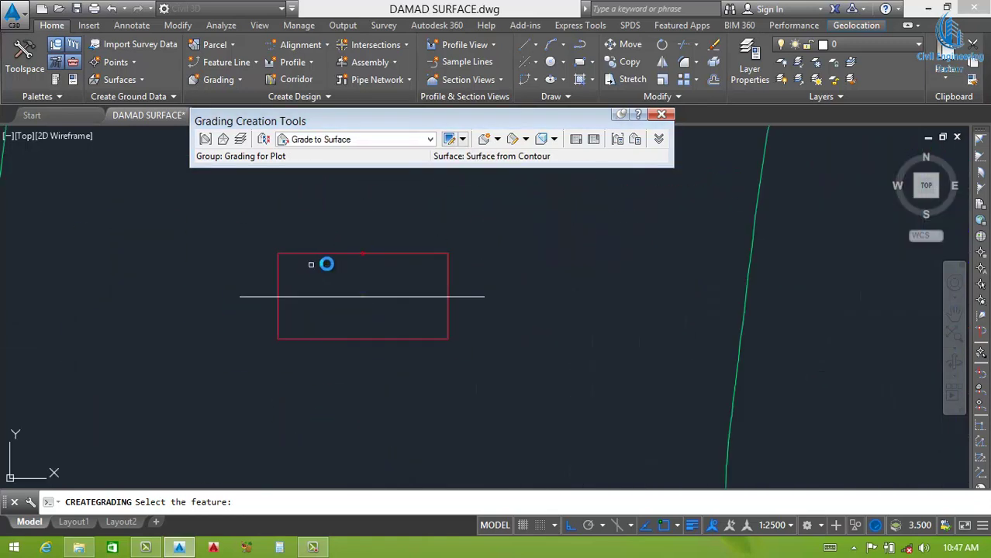
pyautogui.scroll(4, 402, 249)
# Step: Grade the whole plot rectangle with 2.00:1 slopes for both cut and fill
pyautogui.click(396, 257)
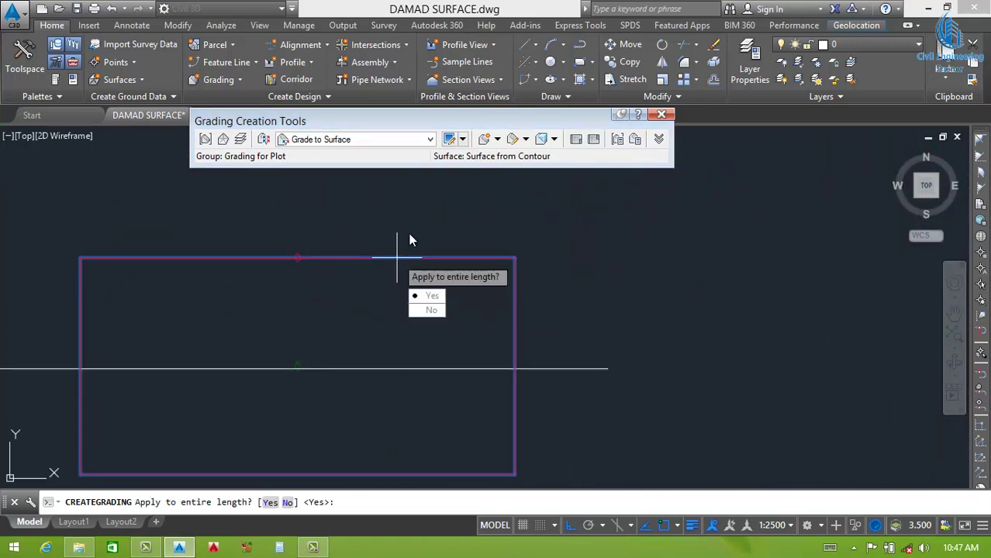
pyautogui.click(437, 297)
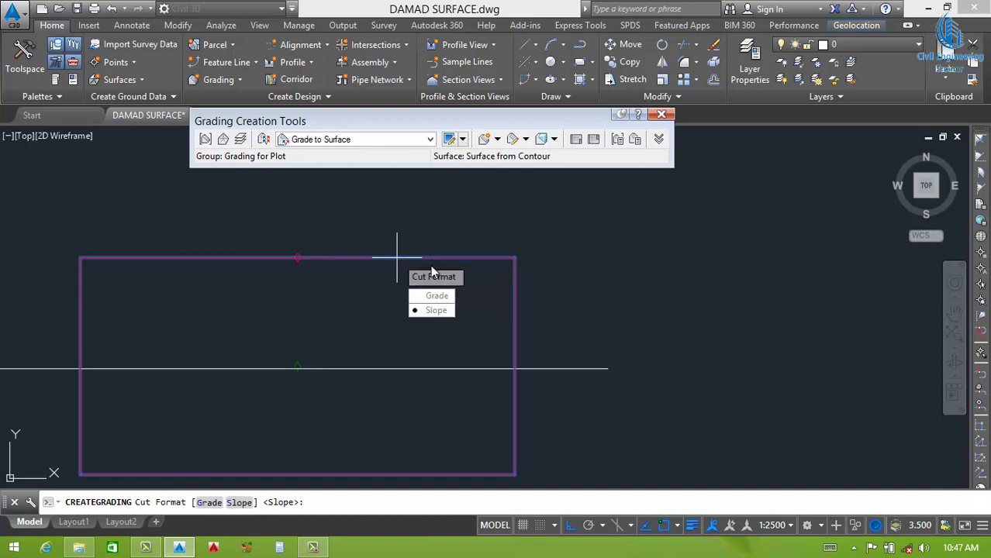
pyautogui.click(435, 310)
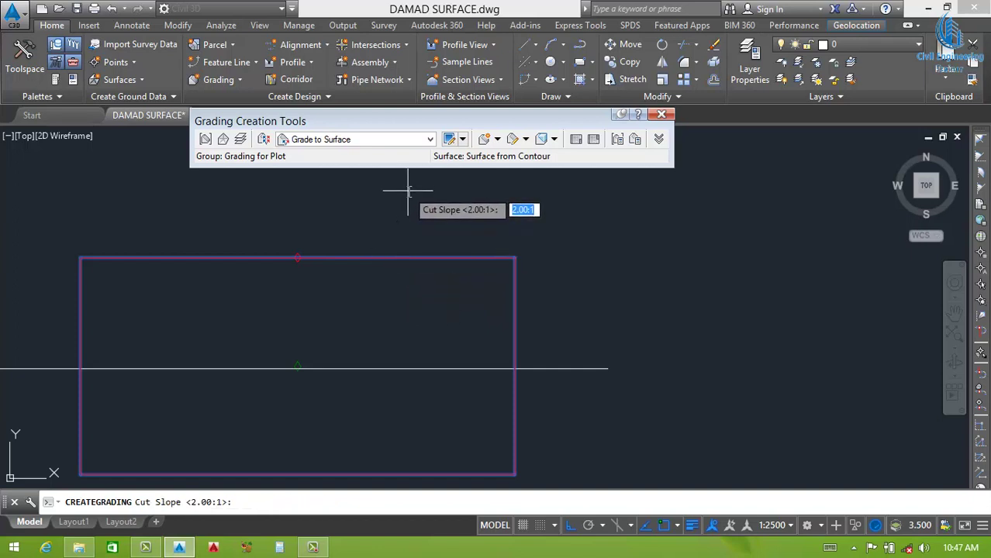
pyautogui.press('Return')
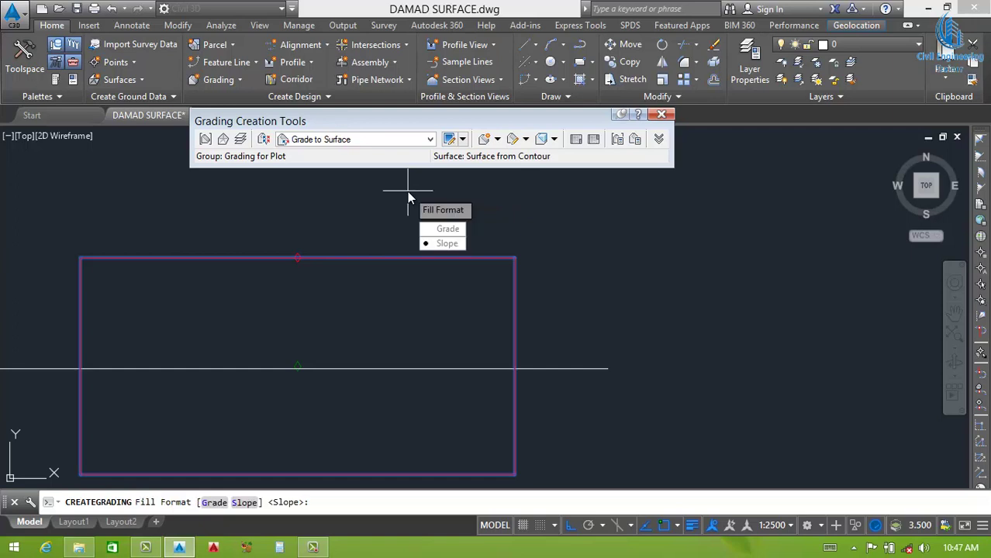
pyautogui.press('Return')
pyautogui.press('Return')
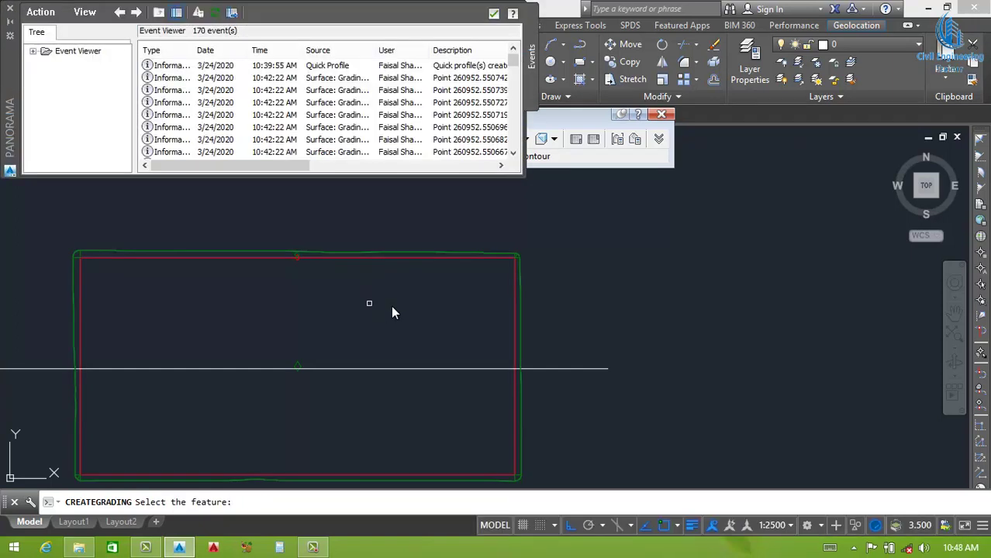
# Step: Dismiss the event log and zoom around the profile view to inspect it
pyautogui.click(493, 15)
pyautogui.scroll(-3, 513, 265)
pyautogui.scroll(-2, 513, 265)
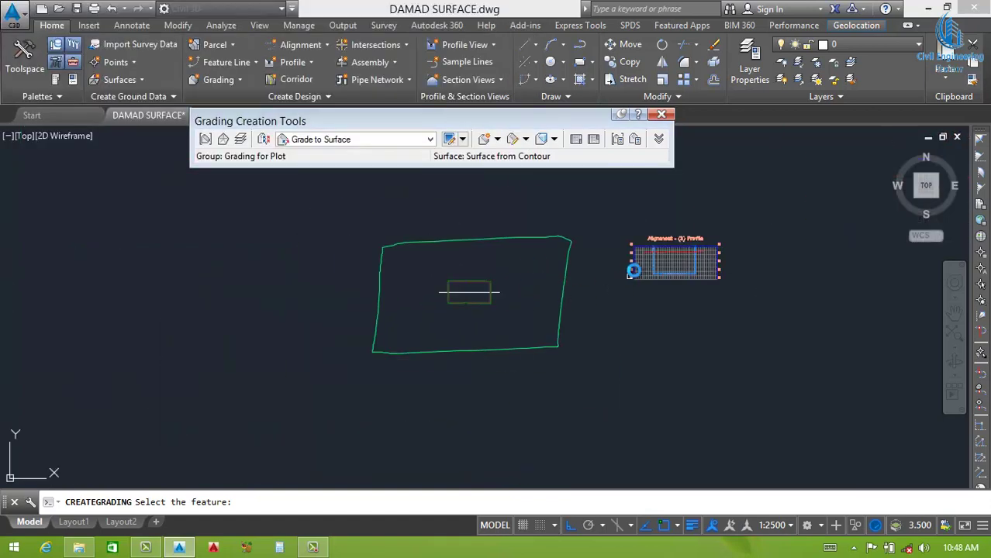
pyautogui.scroll(4, 688, 228)
pyautogui.scroll(2, 564, 302)
pyautogui.scroll(3, 442, 400)
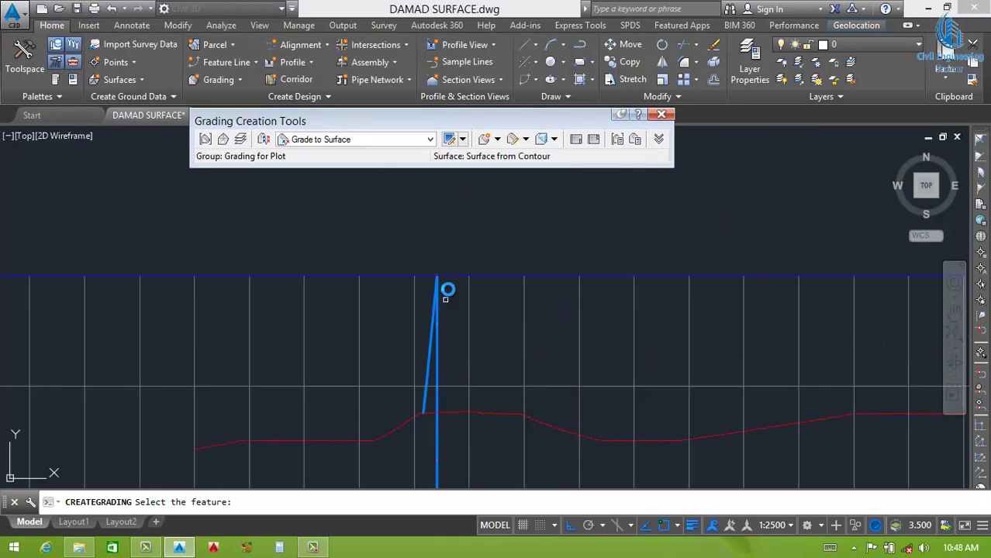
pyautogui.scroll(-3, 643, 354)
pyautogui.scroll(2, 595, 353)
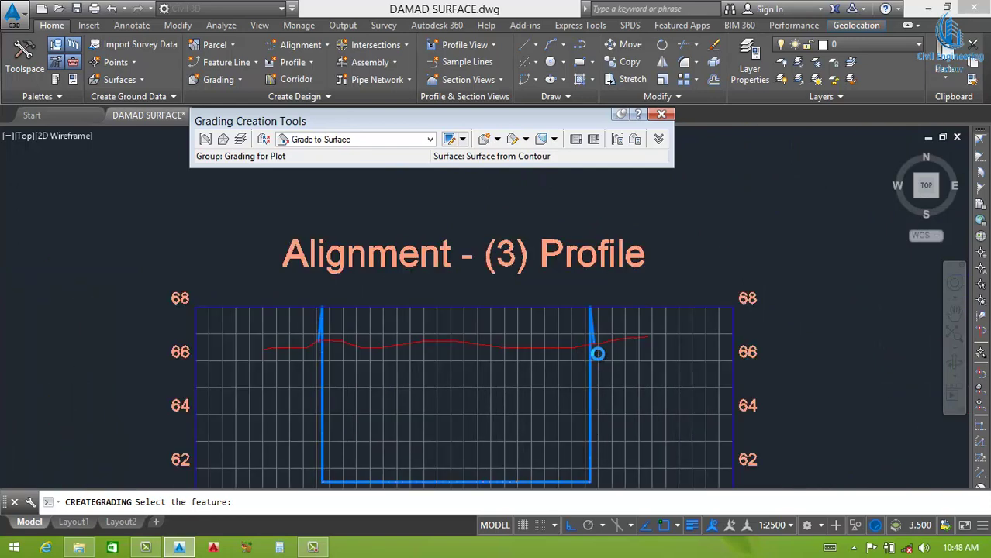
pyautogui.scroll(1, 613, 325)
pyautogui.scroll(-3, 564, 343)
pyautogui.scroll(-2, 555, 347)
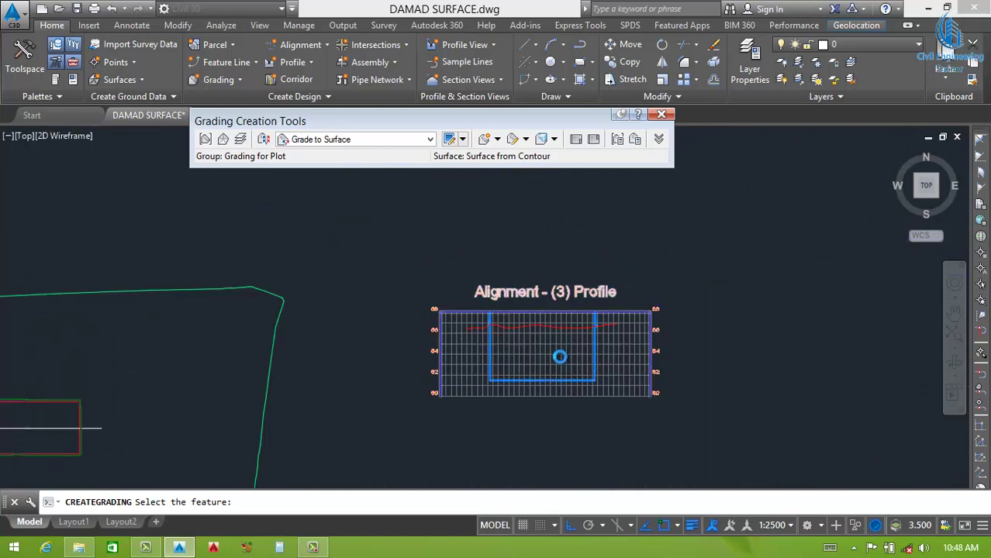
pyautogui.scroll(2, 558, 349)
pyautogui.scroll(-2, 546, 323)
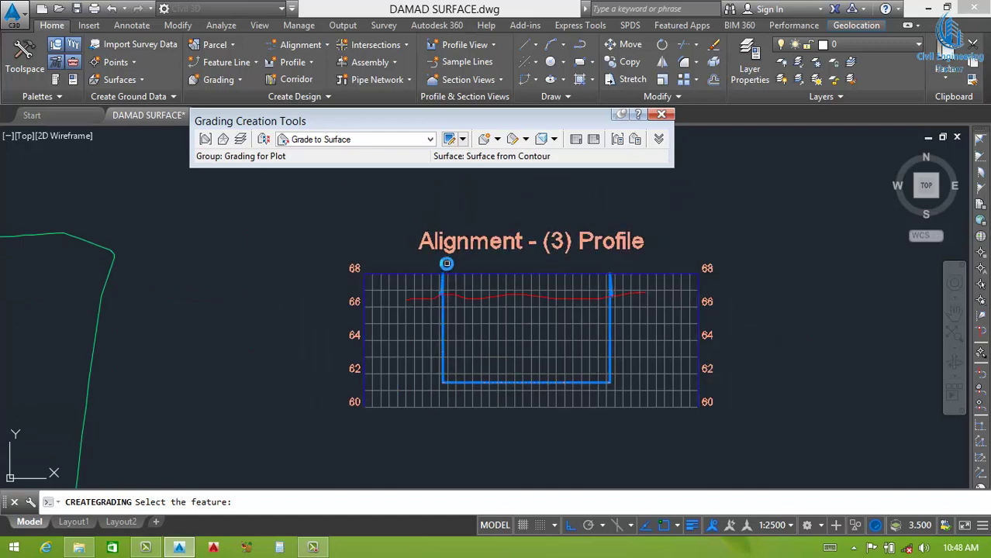
pyautogui.scroll(2, 445, 275)
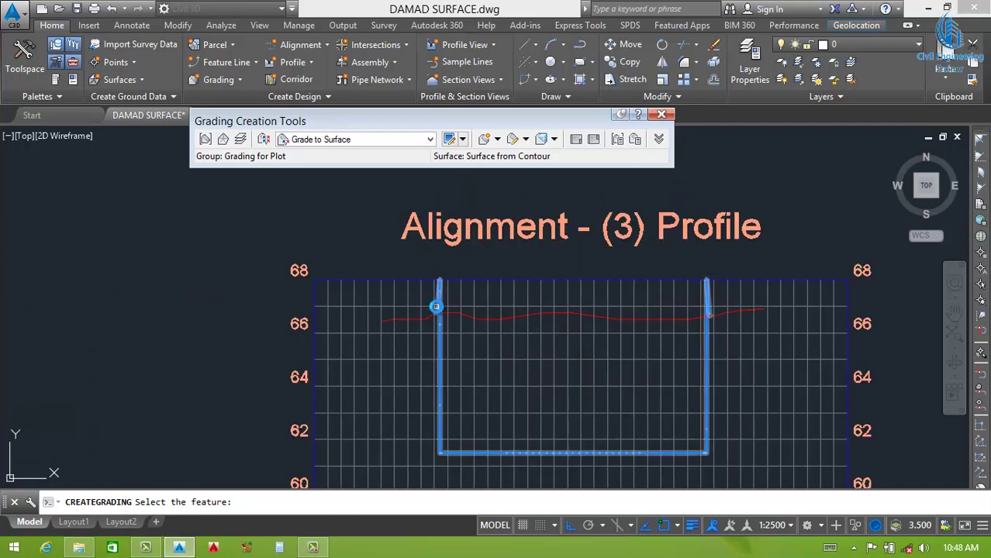
pyautogui.scroll(-2, 506, 335)
pyautogui.scroll(2, 506, 335)
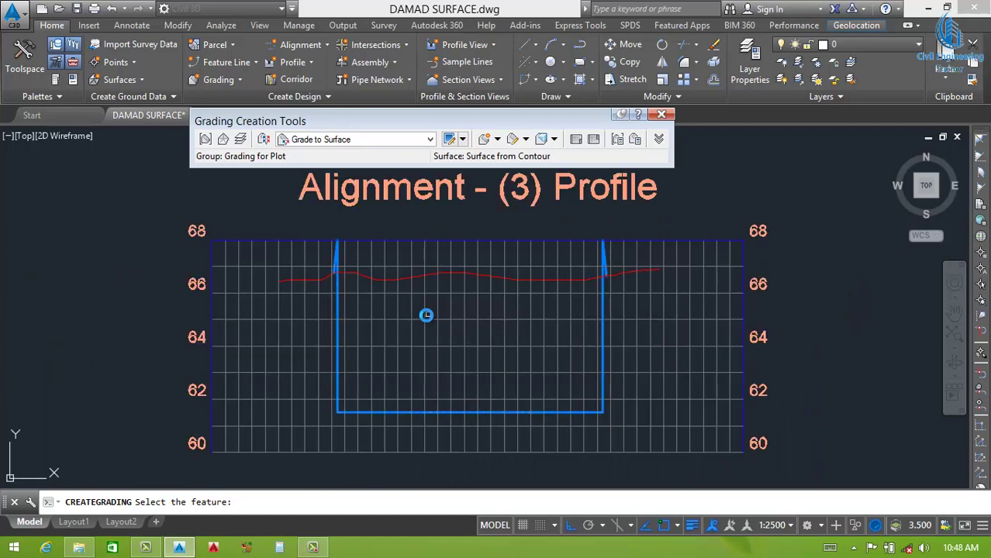
# Step: Exit the grading command and select the profile view
pyautogui.press('Escape')
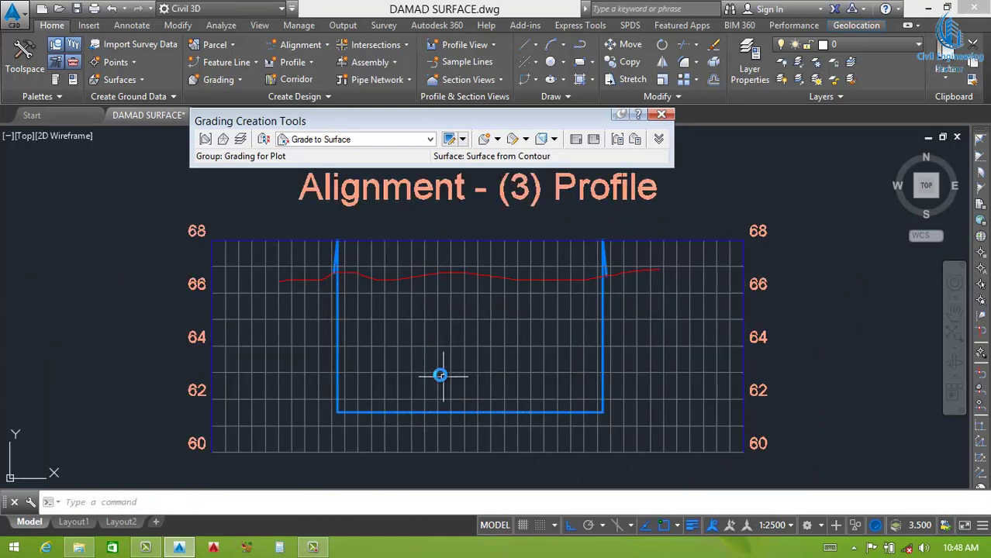
pyautogui.click(438, 372)
pyautogui.scroll(-5, 481, 338)
# Step: Stretch both ends of the horizontal line past the rectangle's sides, then select the profile view
pyautogui.press('Escape')
pyautogui.scroll(4, 194, 379)
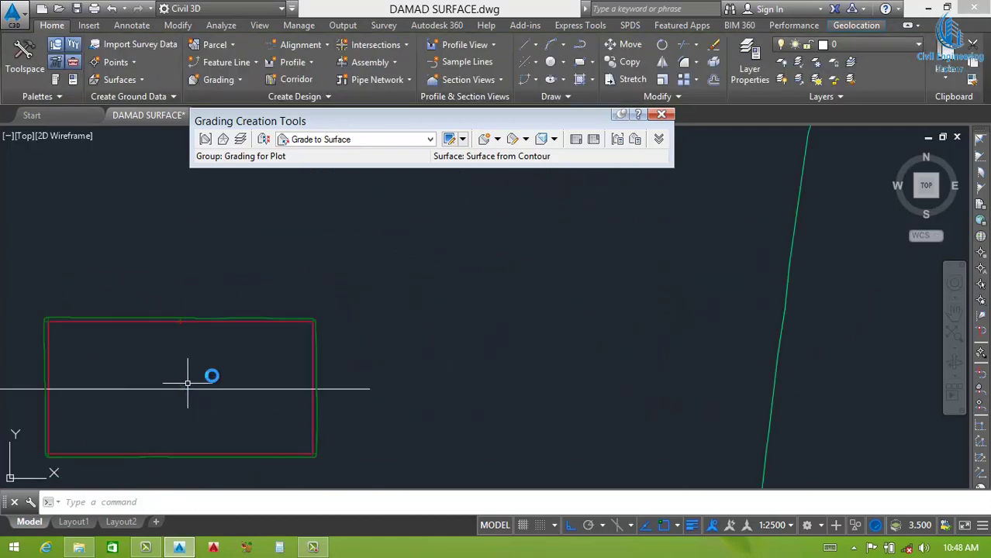
pyautogui.click(366, 390)
pyautogui.click(369, 390)
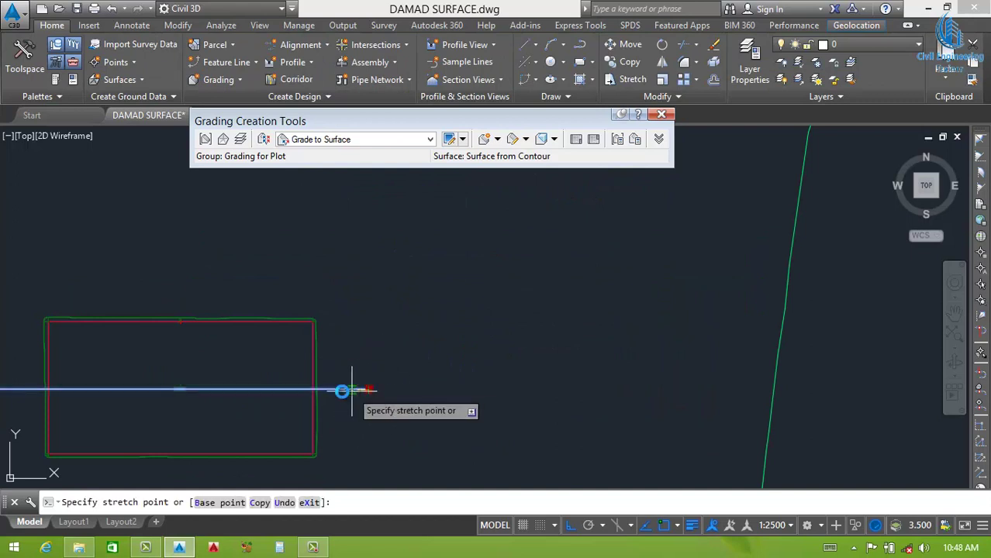
pyautogui.scroll(8, 343, 391)
pyautogui.click(284, 387)
pyautogui.scroll(-3, 259, 399)
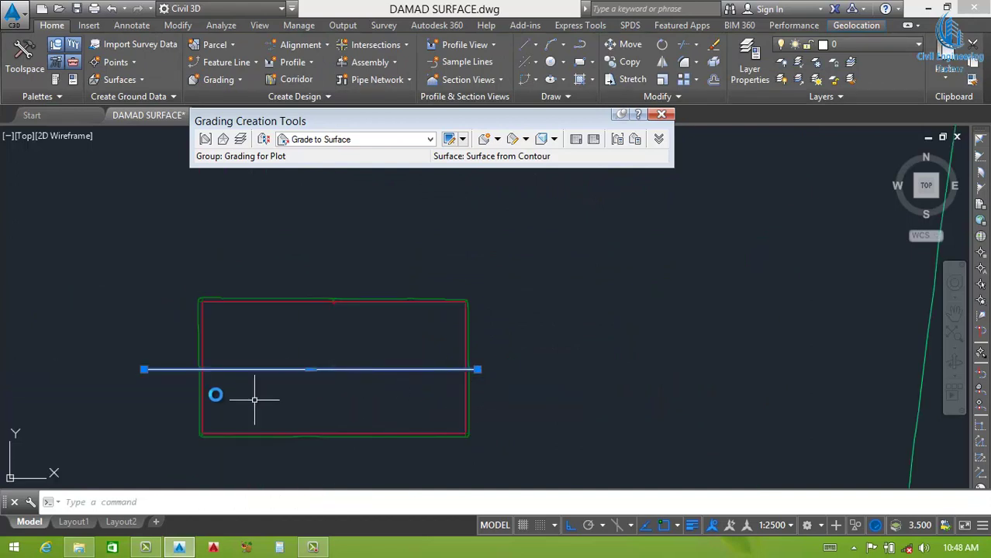
pyautogui.scroll(3, 146, 370)
pyautogui.click(138, 361)
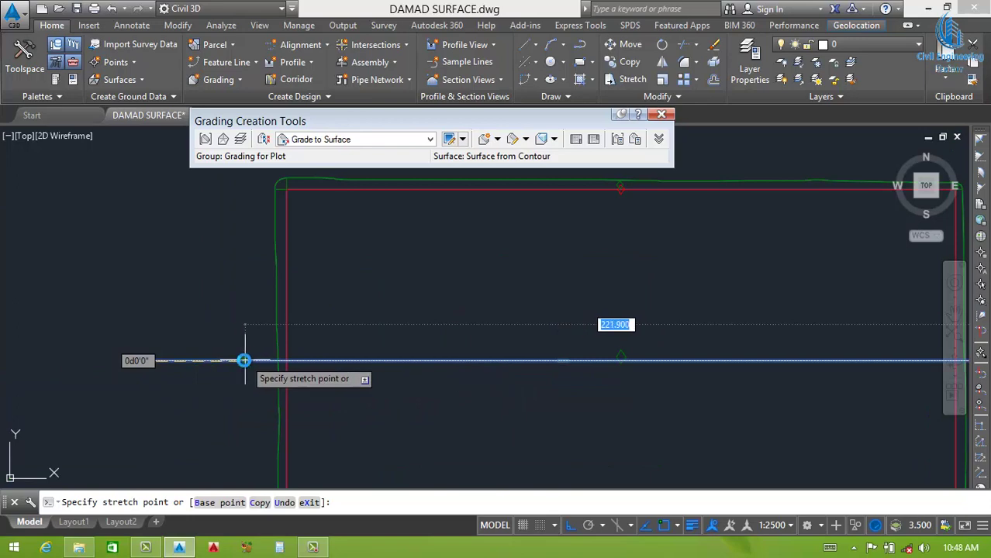
pyautogui.click(246, 358)
pyautogui.scroll(-3, 436, 349)
pyautogui.scroll(4, 770, 256)
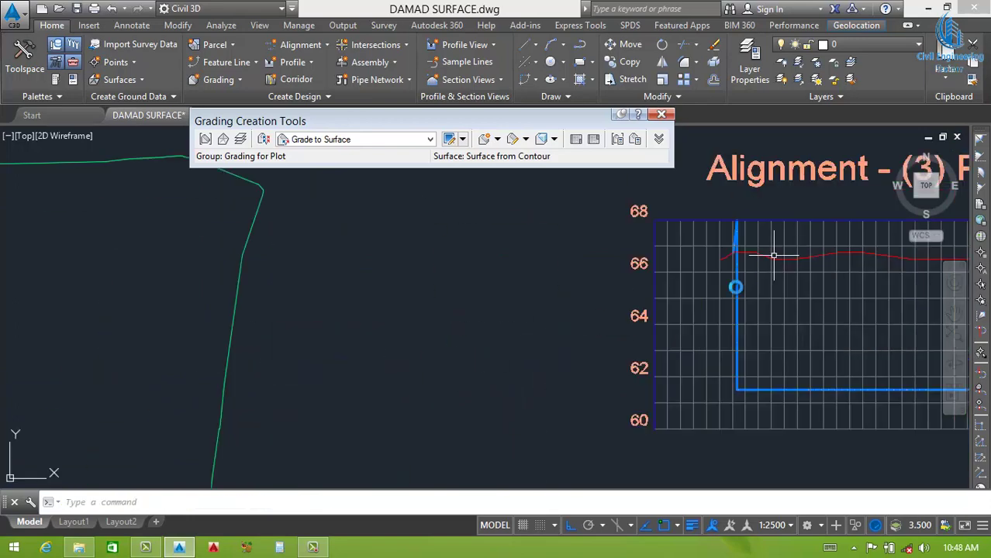
pyautogui.scroll(-3, 630, 308)
pyautogui.scroll(3, 645, 309)
pyautogui.click(558, 332)
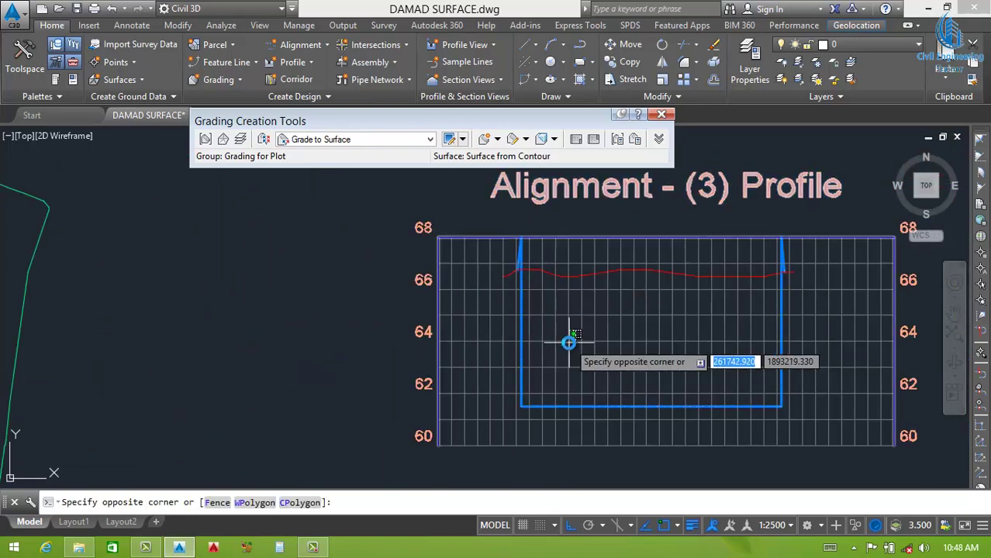
pyautogui.click(562, 342)
# Step: Set the profile view style's left and right grid padding to 0
pyautogui.rightClick(568, 345)
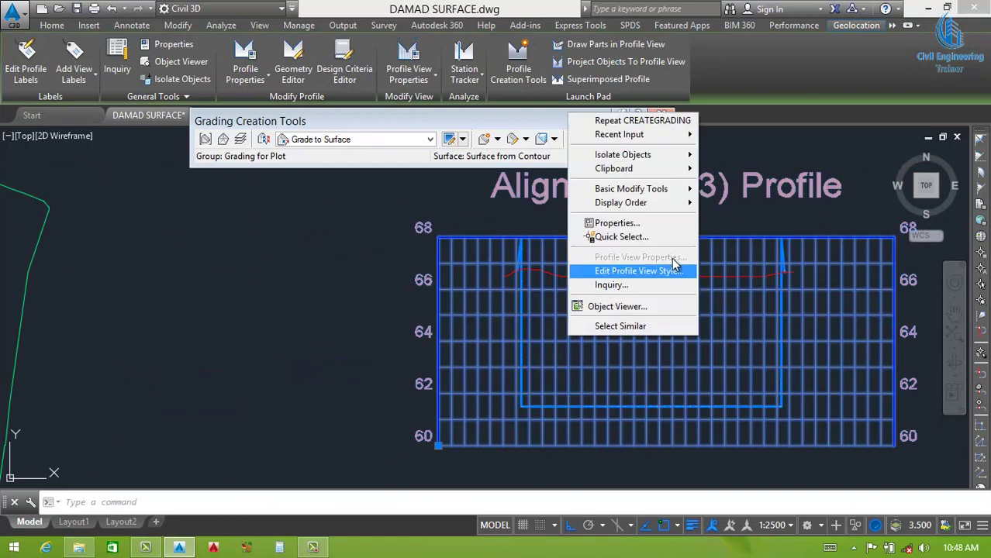
pyautogui.click(632, 272)
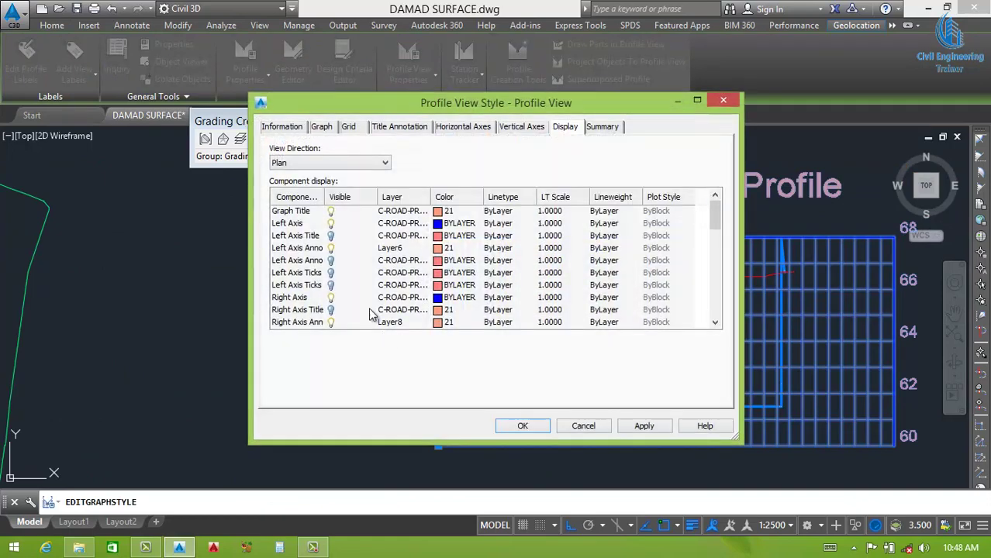
pyautogui.click(349, 129)
pyautogui.moveTo(325, 335); pyautogui.dragTo(259, 356)
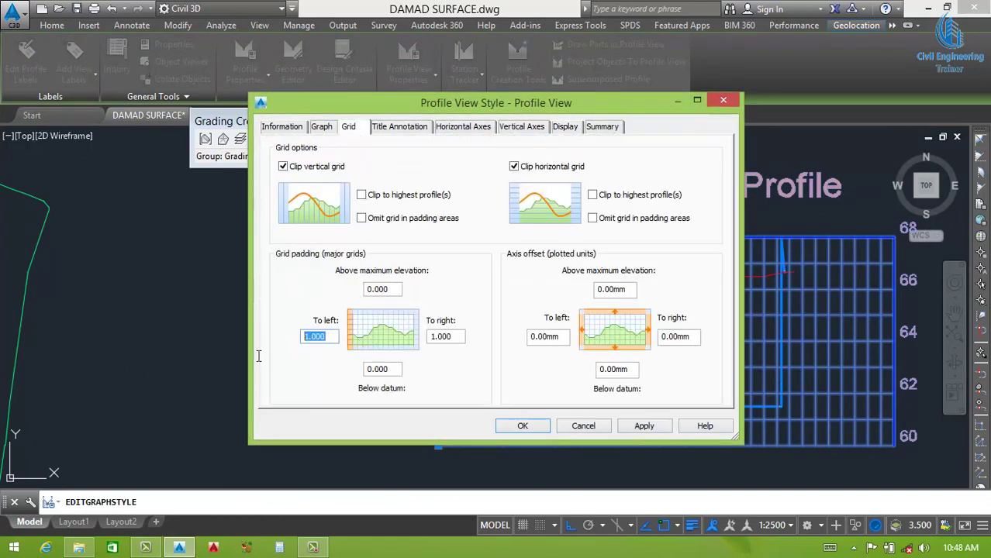
pyautogui.write('0')
pyautogui.moveTo(453, 336); pyautogui.dragTo(411, 362)
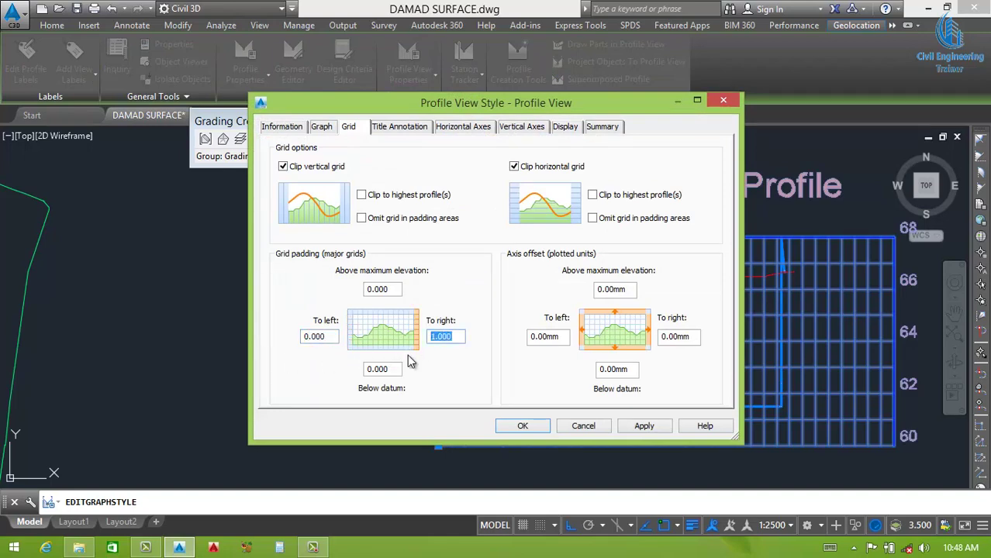
pyautogui.write('0')
pyautogui.click(644, 426)
# Step: Change the left and right grid padding to 0.250 and apply
pyautogui.moveTo(591, 111); pyautogui.dragTo(595, 501)
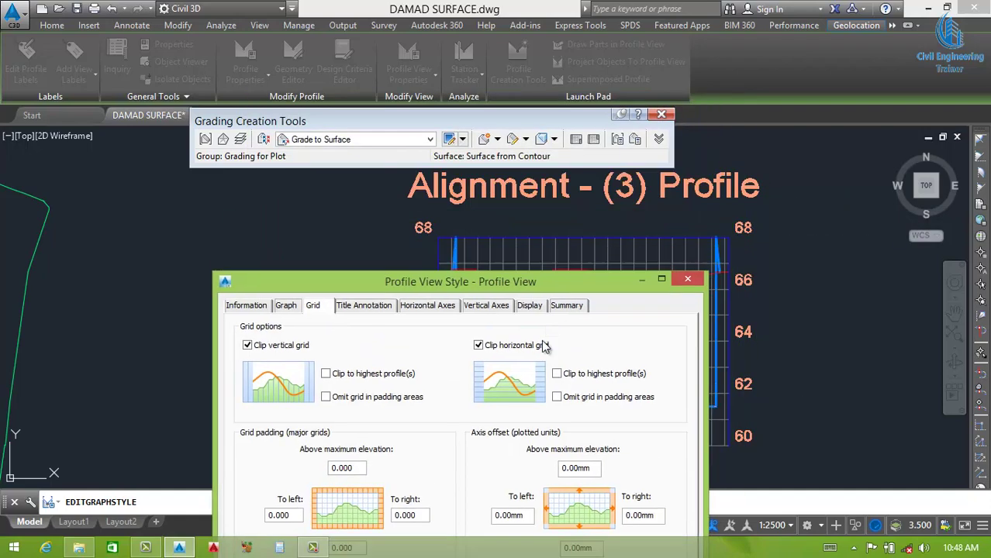
pyautogui.moveTo(585, 398); pyautogui.dragTo(607, 130)
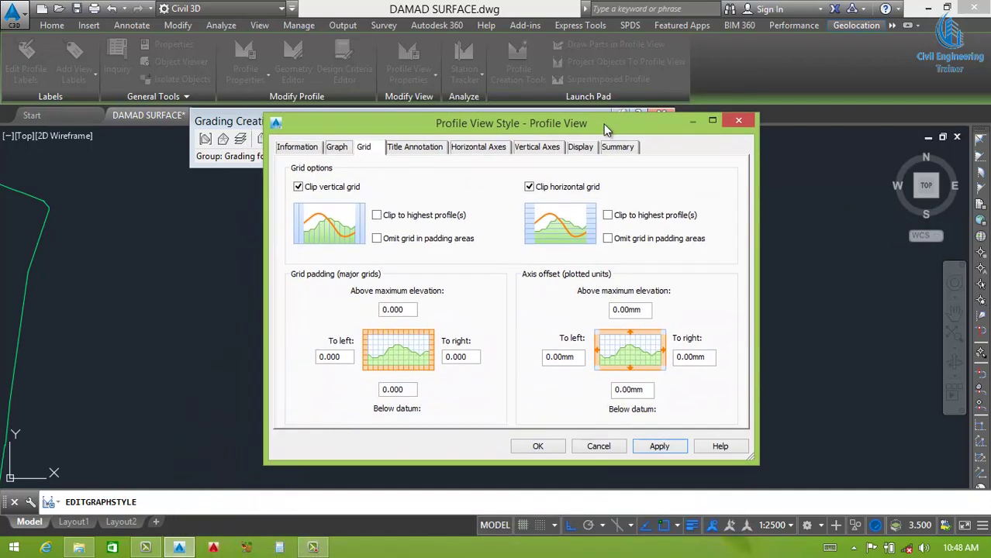
pyautogui.click(337, 357)
pyautogui.write('.')
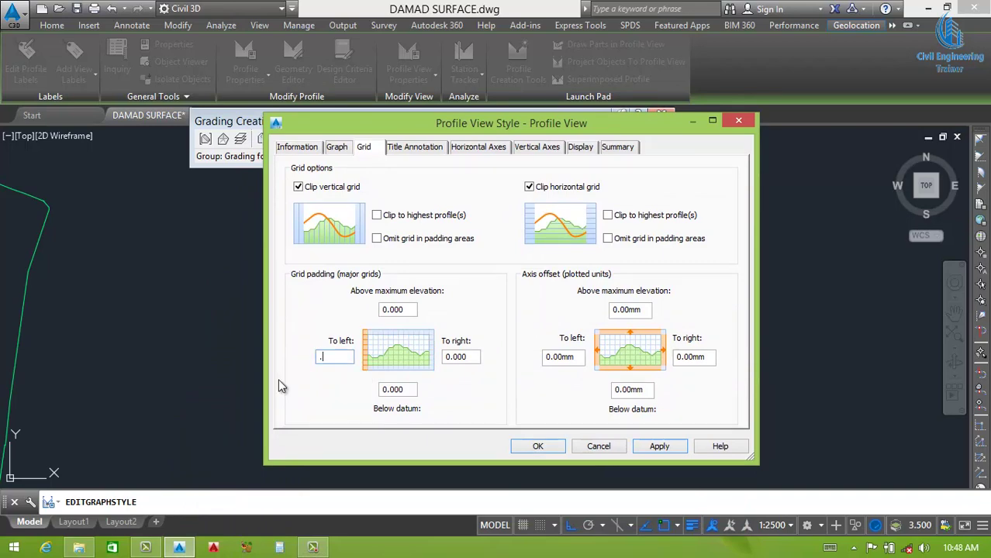
pyautogui.write('25')
pyautogui.press('Tab')
pyautogui.write('.25')
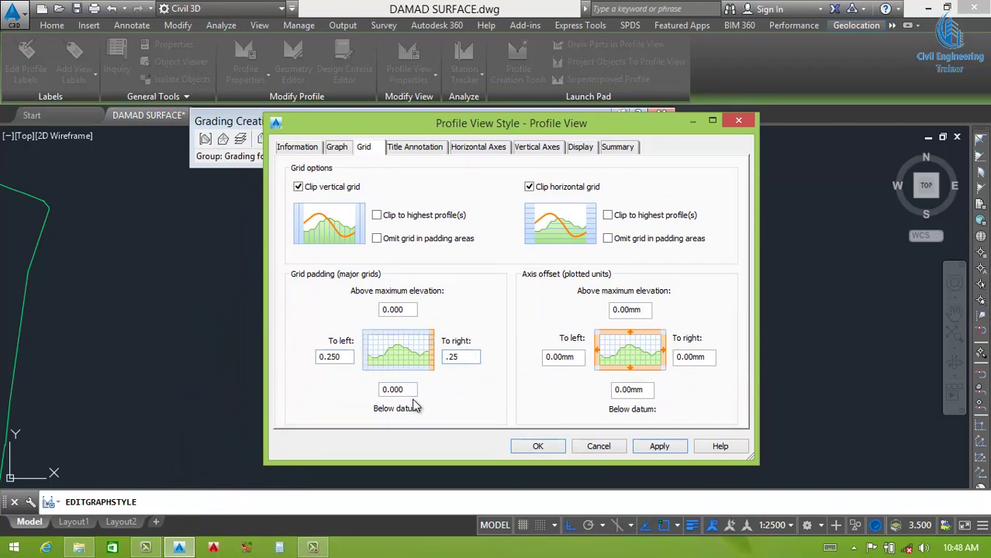
pyautogui.press('Tab')
pyautogui.write('.25')
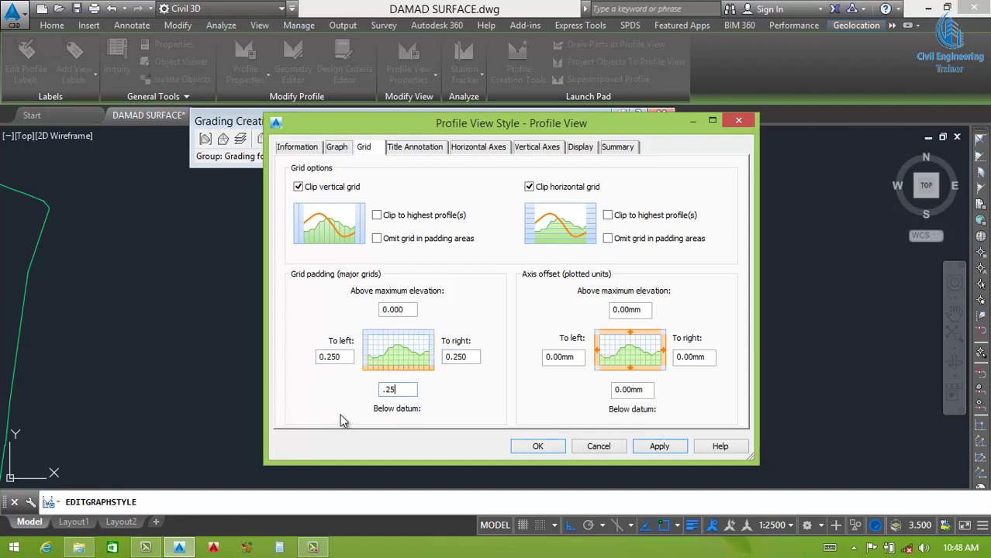
pyautogui.click(394, 311)
pyautogui.write('.25')
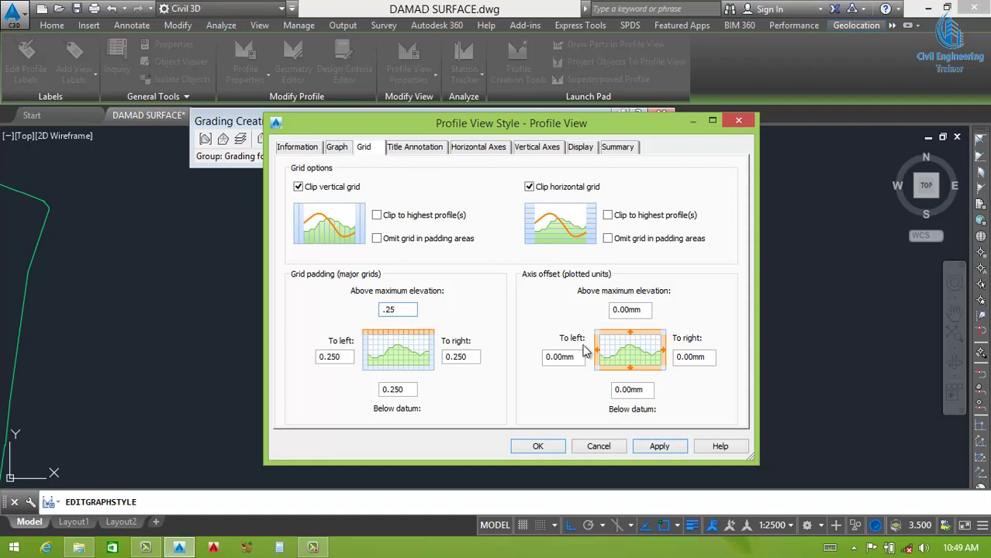
pyautogui.click(658, 454)
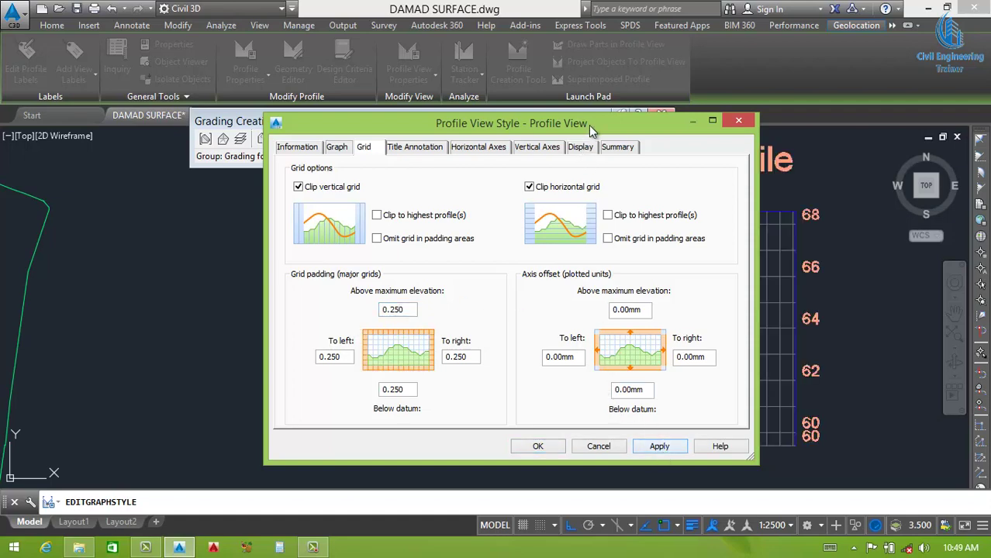
# Step: Set the above-maximum-elevation grid padding to 0.5 and close the style with OK
pyautogui.moveTo(591, 129)
pyautogui.mouseDown()
pyautogui.moveTo(598, 454)
pyautogui.moveTo(563, 496)
pyautogui.moveTo(565, 78)
pyautogui.mouseUp()
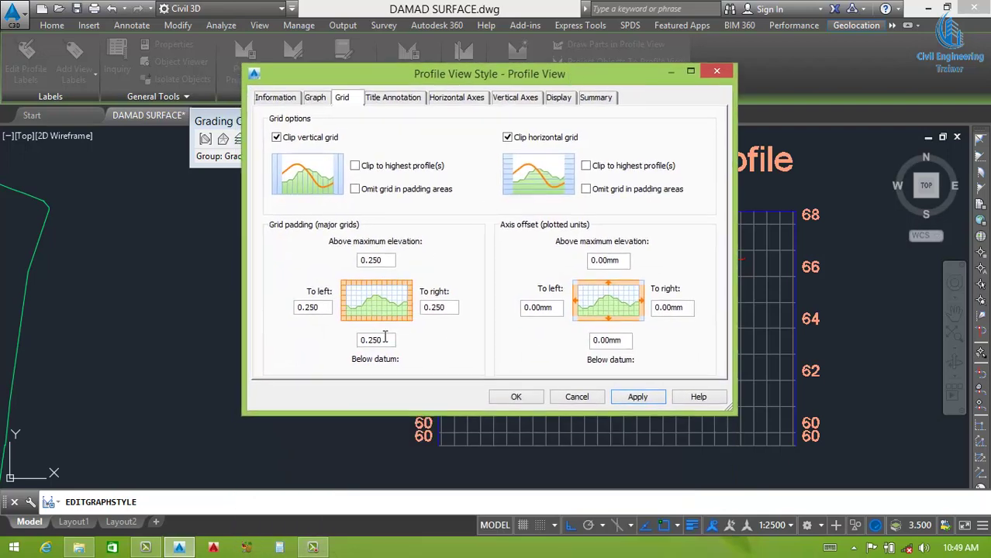
pyautogui.doubleClick(384, 338)
pyautogui.write('0')
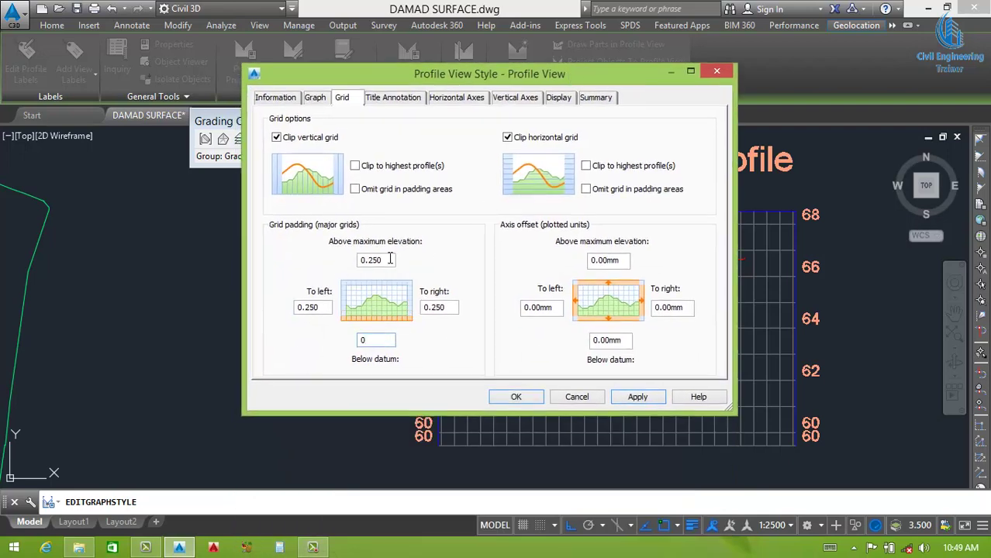
pyautogui.doubleClick(391, 260)
pyautogui.press('BackSpace')
pyautogui.write('0.5')
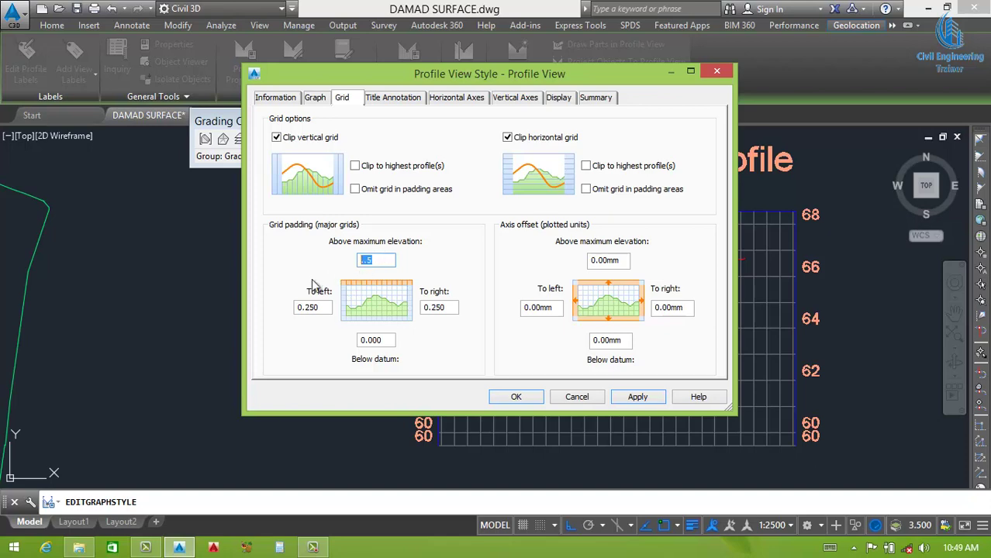
pyautogui.press('Right')
pyautogui.click(623, 399)
pyautogui.click(523, 402)
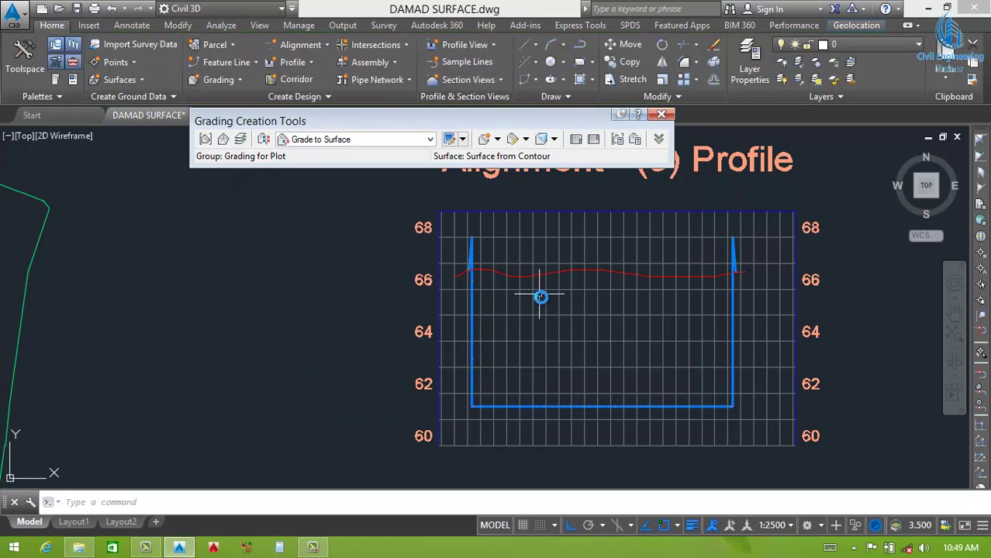
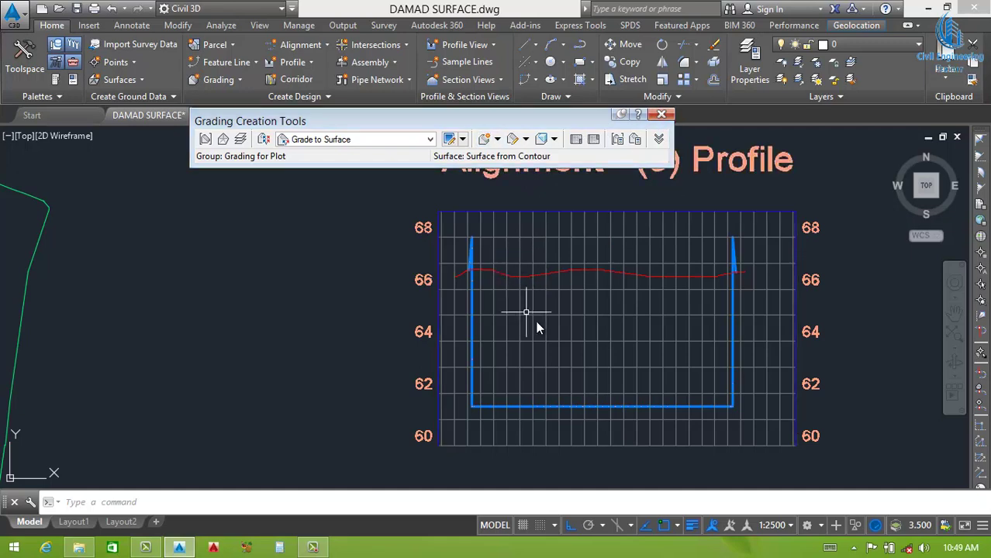
# Step: Show Grading Volume Tools for Grading for Plot: cut 99901.92, fill 1051.64, net cut 98850.28 cu. m
pyautogui.scroll(-2, 492, 351)
pyautogui.scroll(-1, 584, 312)
pyautogui.scroll(2, 583, 312)
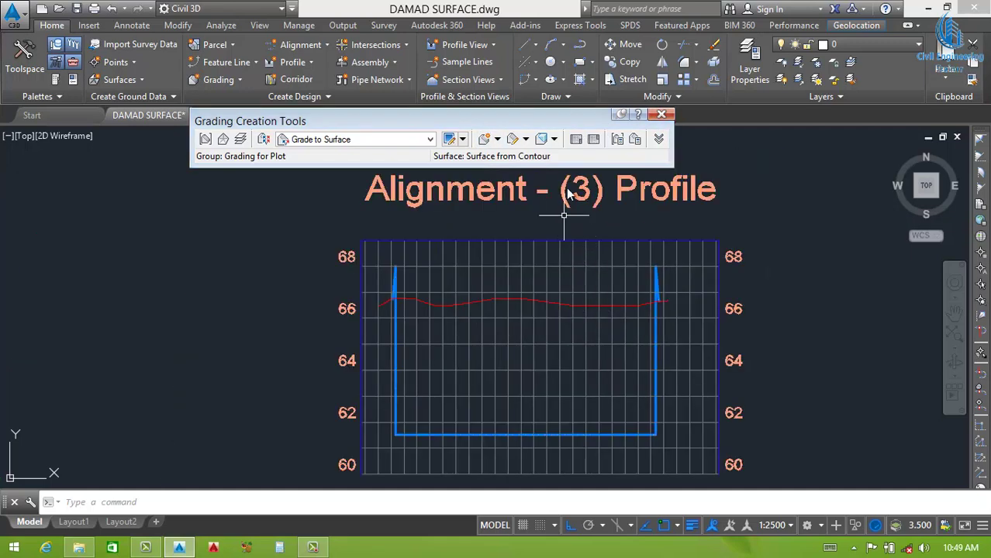
pyautogui.click(553, 141)
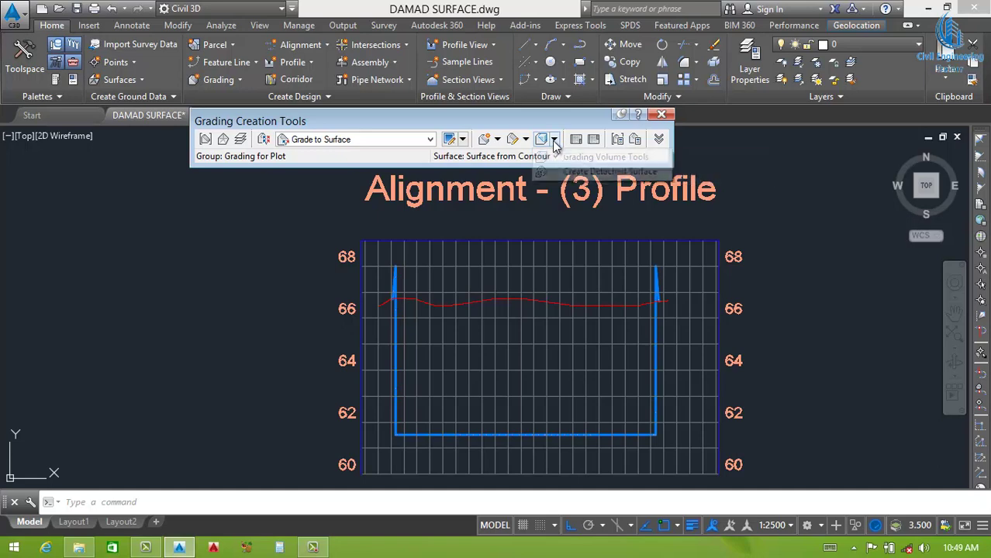
pyautogui.click(594, 159)
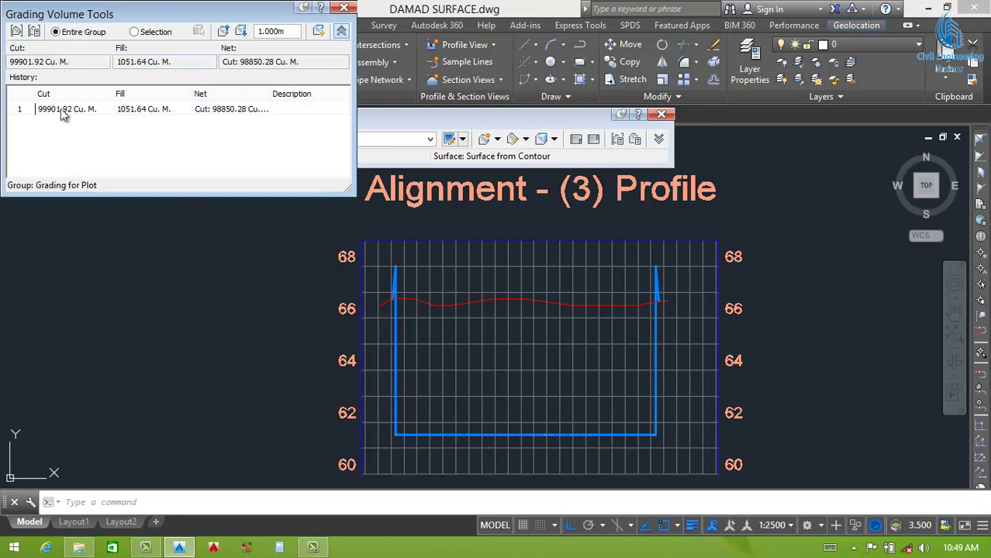
# Step: Copy all properties of the Grading for Plot group from Grading Group Properties
pyautogui.click(35, 35)
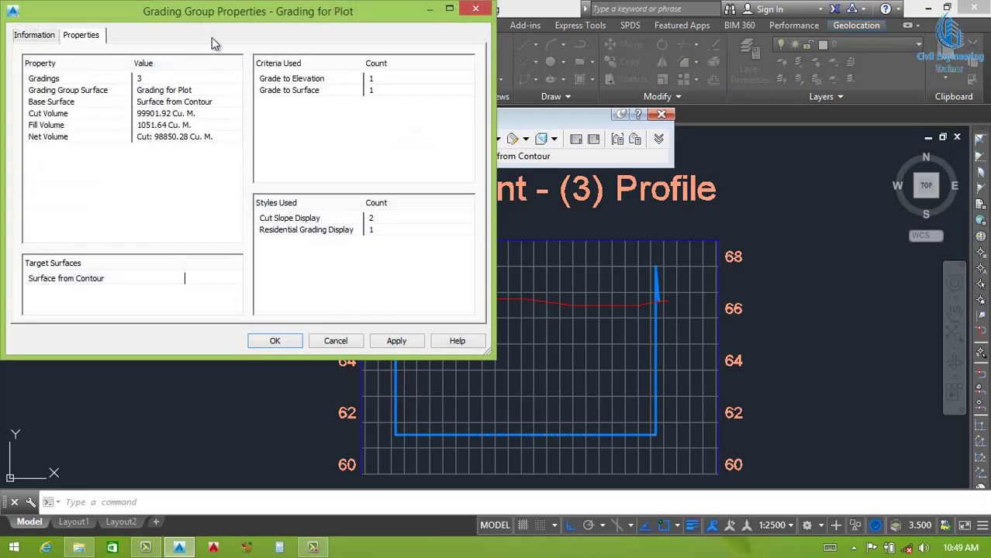
pyautogui.moveTo(245, 12); pyautogui.dragTo(313, 12)
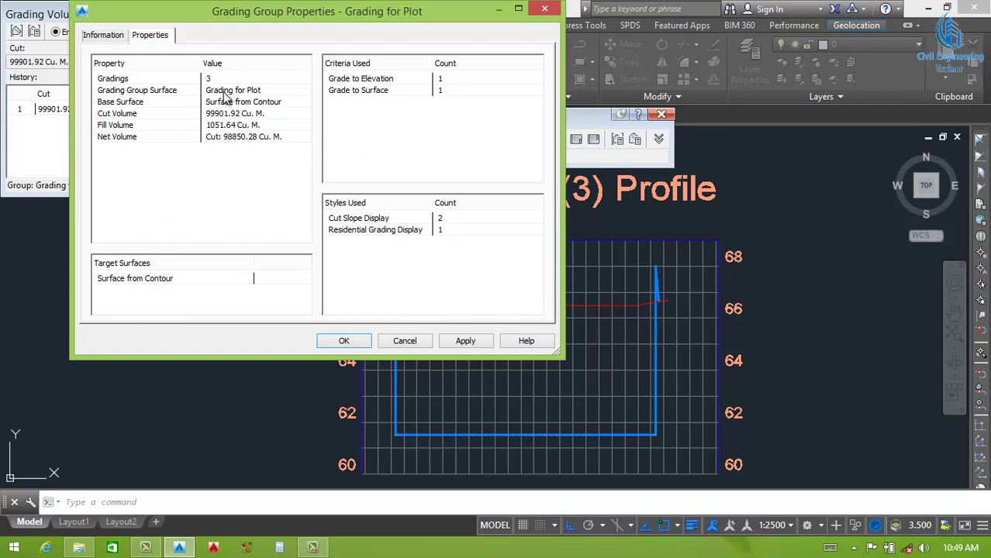
pyautogui.click(229, 116)
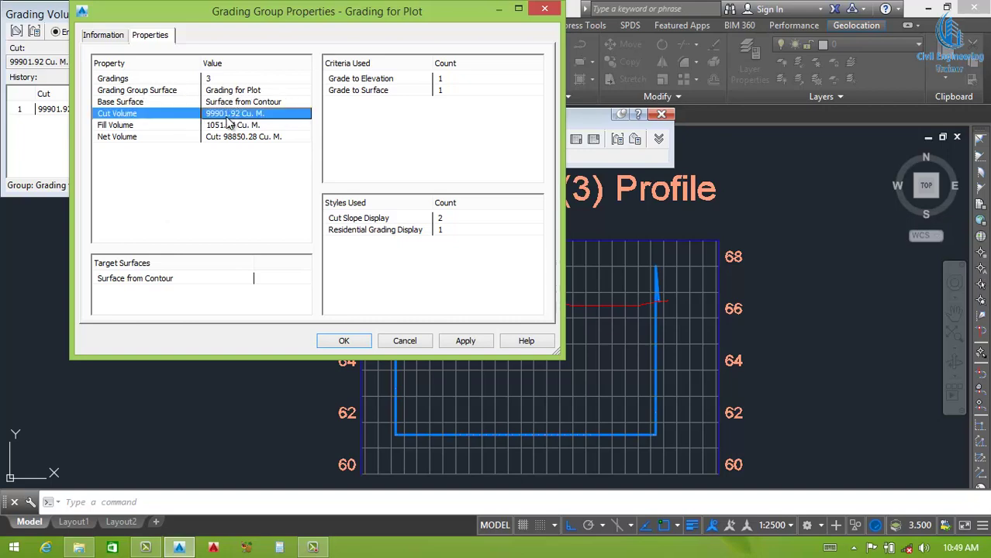
pyautogui.rightClick(229, 123)
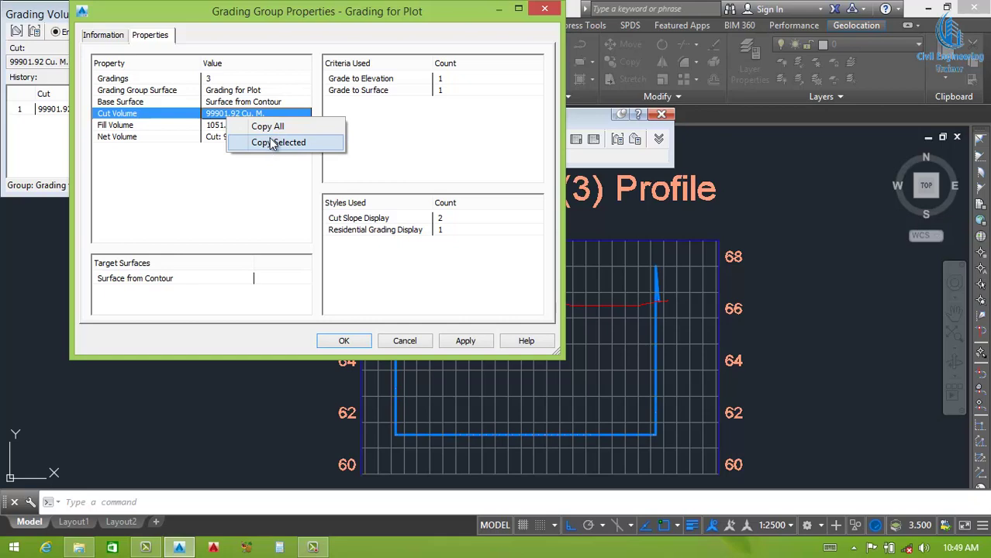
pyautogui.click(271, 129)
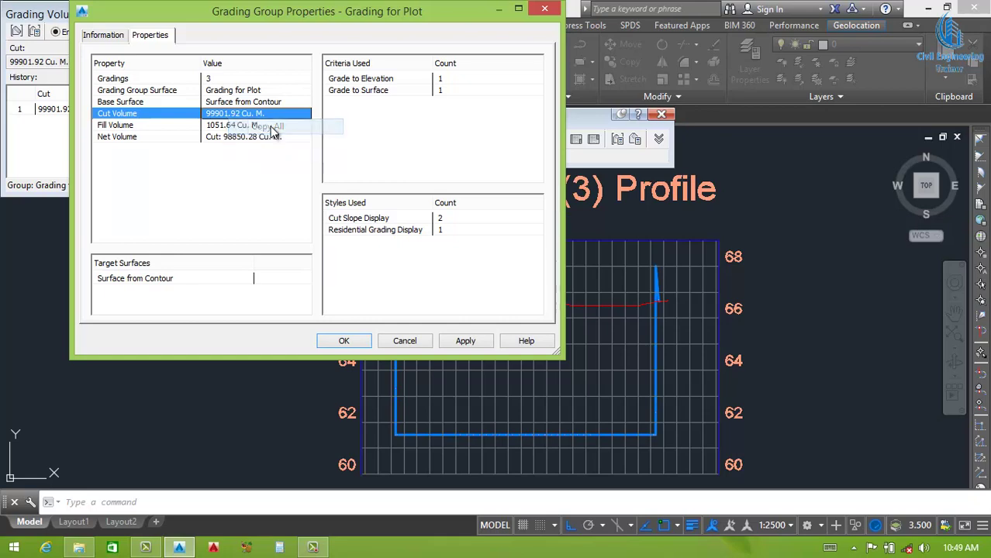
pyautogui.click(344, 341)
# Step: Paste the copied property table into the drawing below the profile view
pyautogui.scroll(-1, 435, 266)
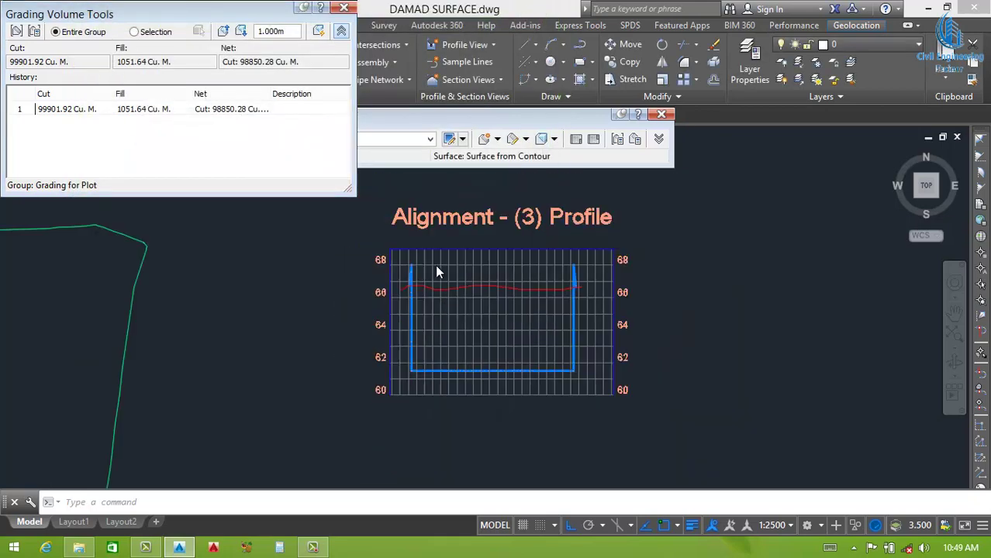
pyautogui.scroll(-2, 450, 330)
pyautogui.scroll(3, 450, 330)
pyautogui.hotkey('ctrl', 'v')
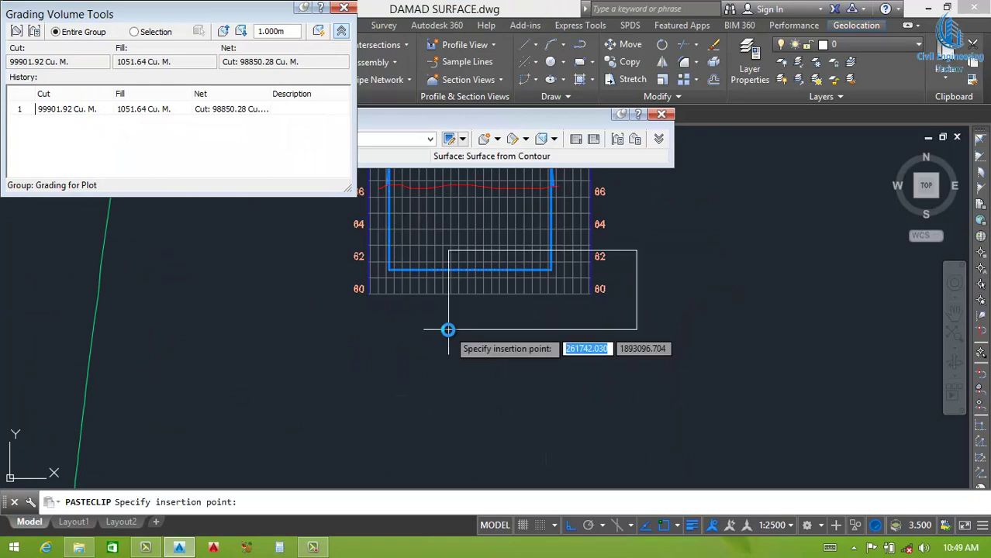
pyautogui.click(391, 386)
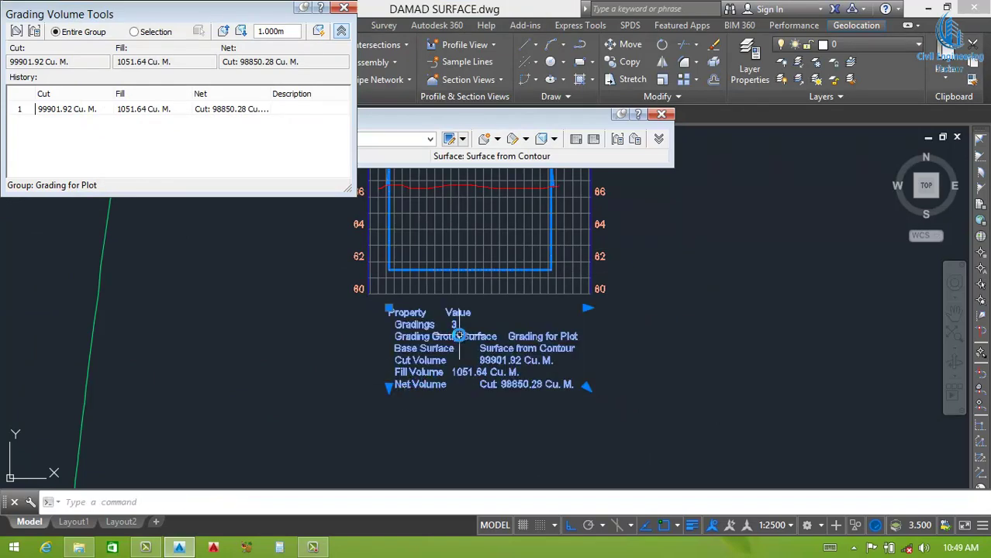
pyautogui.scroll(3, 462, 336)
pyautogui.scroll(-2, 566, 374)
pyautogui.click(645, 380)
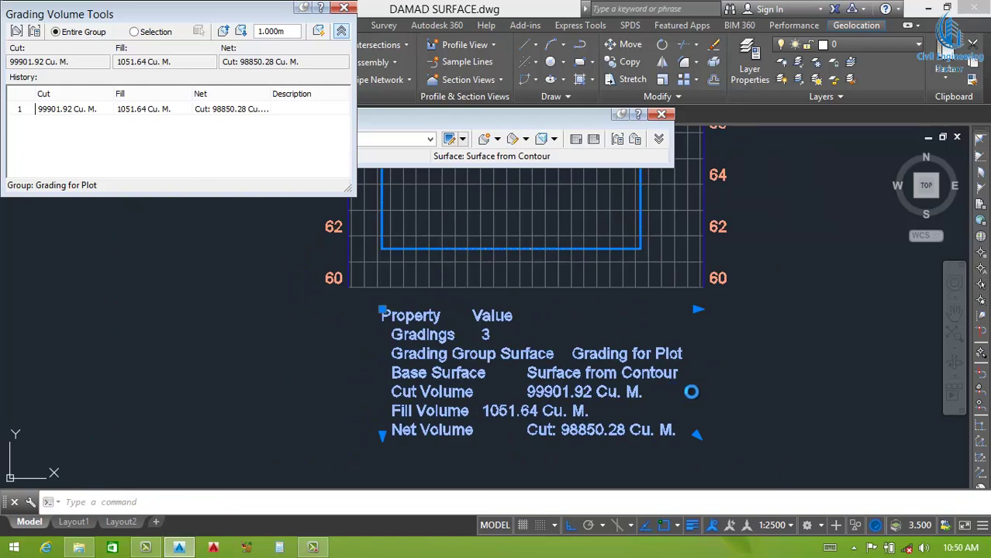
# Step: Delete the four non-volume rows and remove extra spaces before the cut, fill and net values
pyautogui.doubleClick(666, 397)
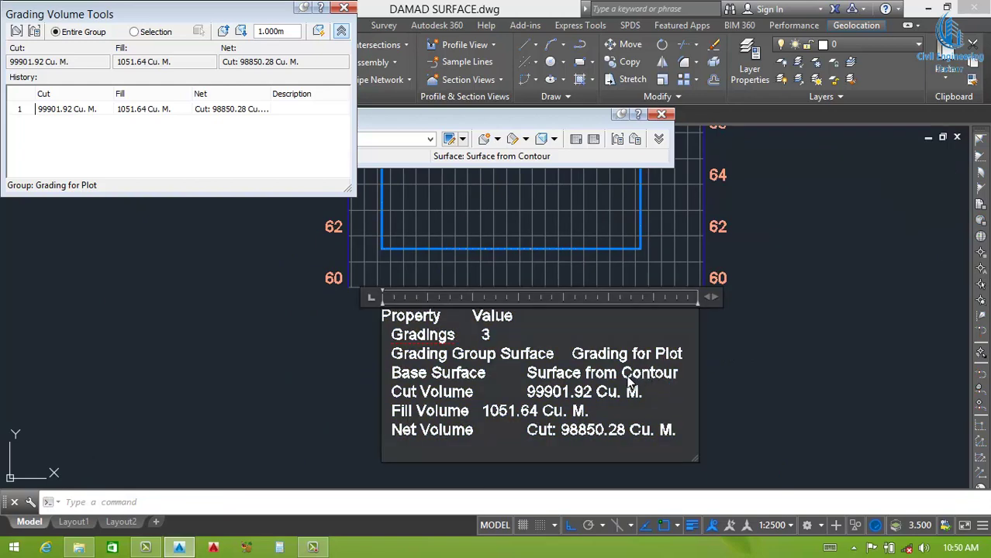
pyautogui.moveTo(678, 373); pyautogui.dragTo(376, 311)
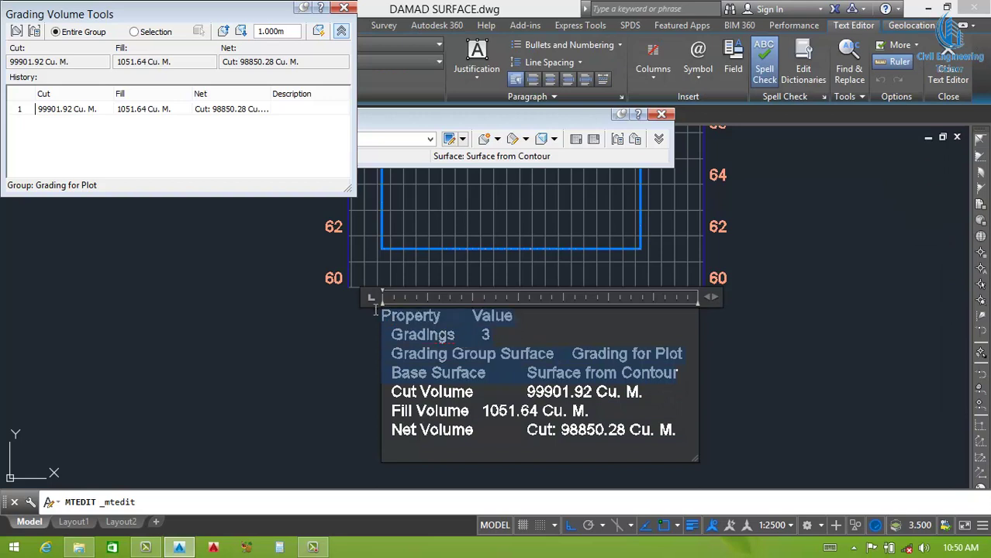
pyautogui.press('Delete')
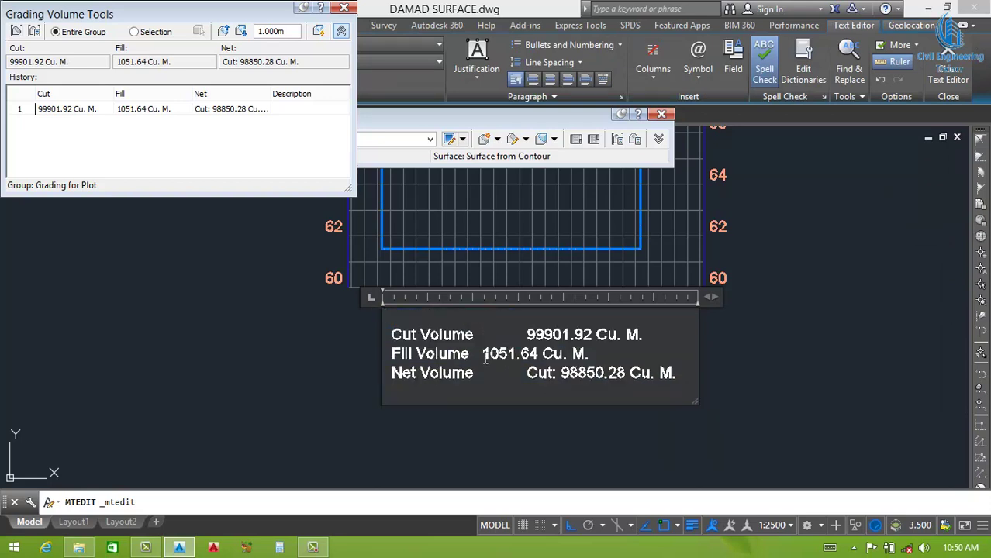
pyautogui.click(483, 355)
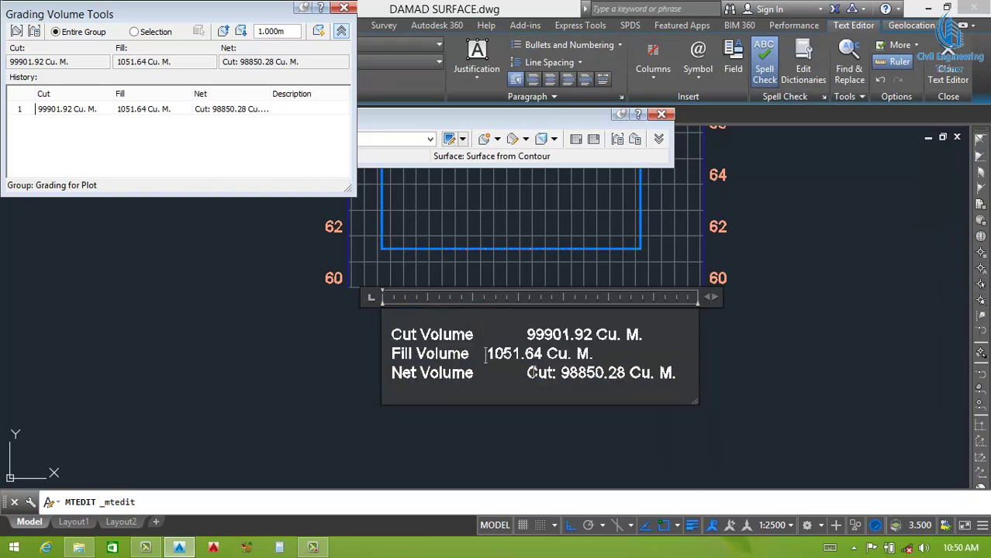
pyautogui.click(521, 335)
pyautogui.press('BackSpace')
pyautogui.press('BackSpace')
pyautogui.press('BackSpace')
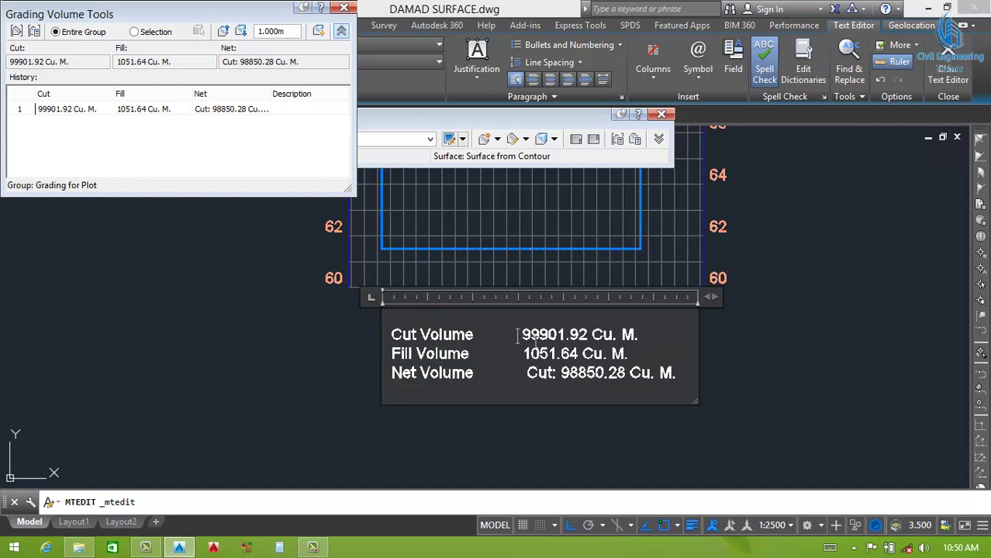
pyautogui.press('BackSpace')
pyautogui.press('BackSpace')
pyautogui.press('BackSpace')
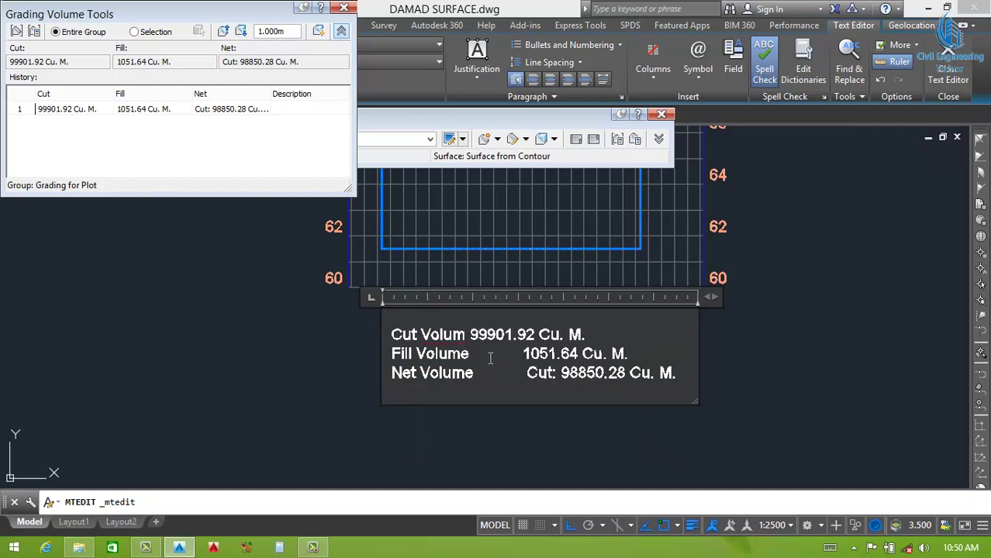
pyautogui.write('e')
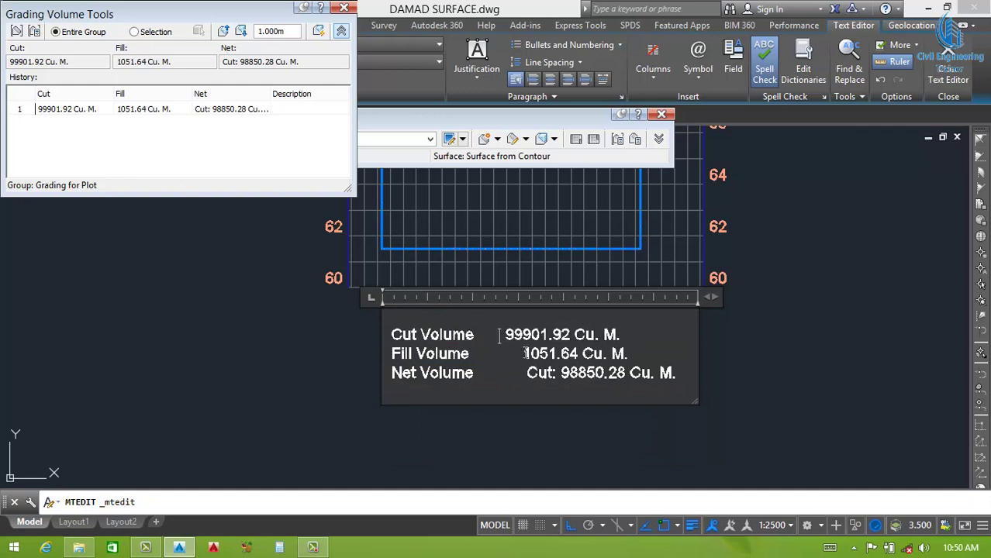
pyautogui.press('BackSpace')
pyautogui.press('BackSpace')
pyautogui.press('BackSpace')
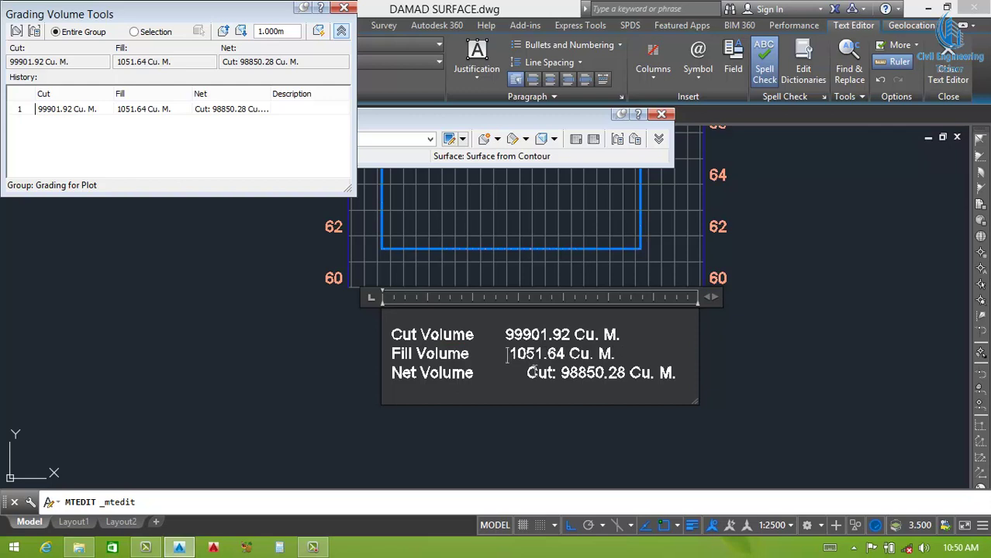
pyautogui.press('BackSpace')
pyautogui.click(531, 374)
pyautogui.press('BackSpace')
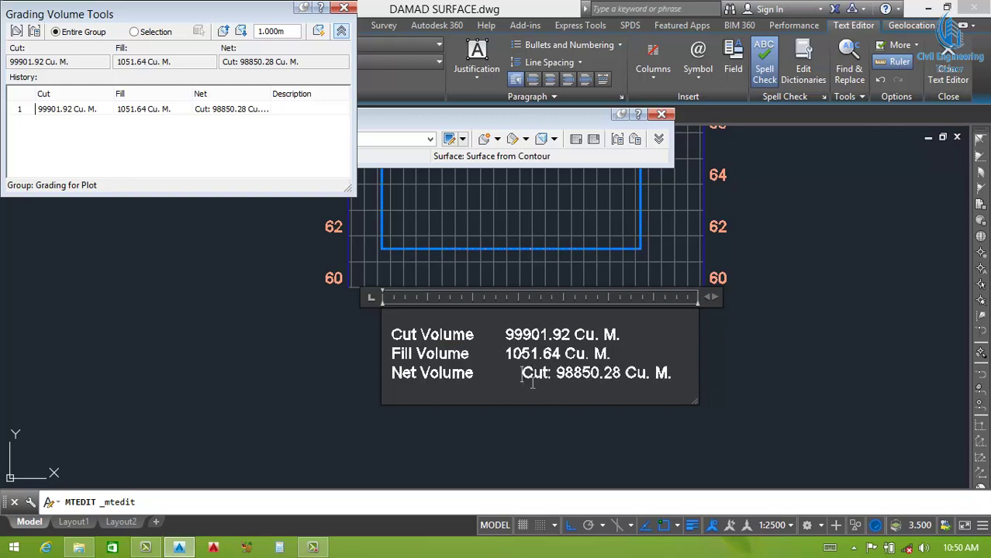
pyautogui.press('BackSpace')
pyautogui.press('BackSpace')
pyautogui.press('BackSpace')
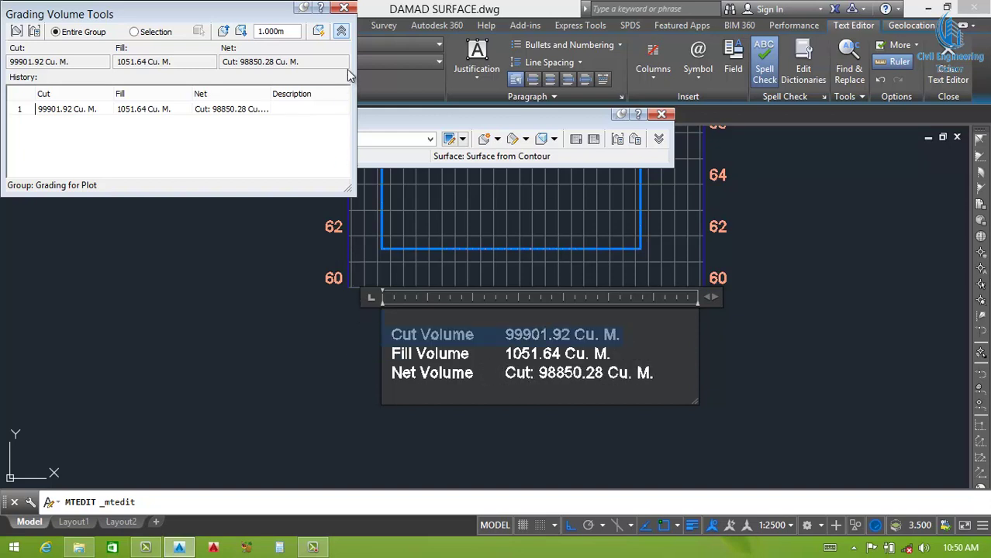
# Step: Remove the empty first line of the text and close Grading Volume Tools
pyautogui.click(364, 151)
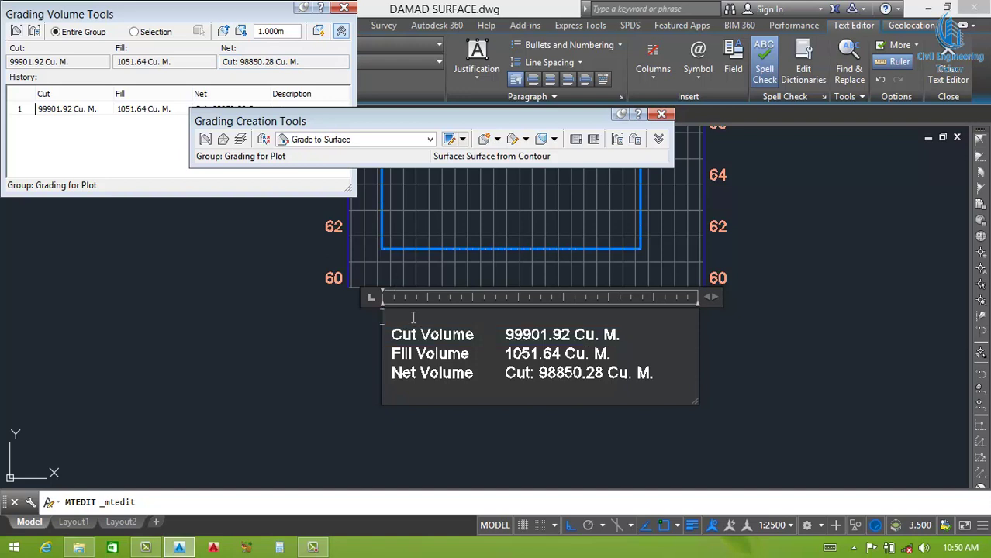
pyautogui.press('Delete')
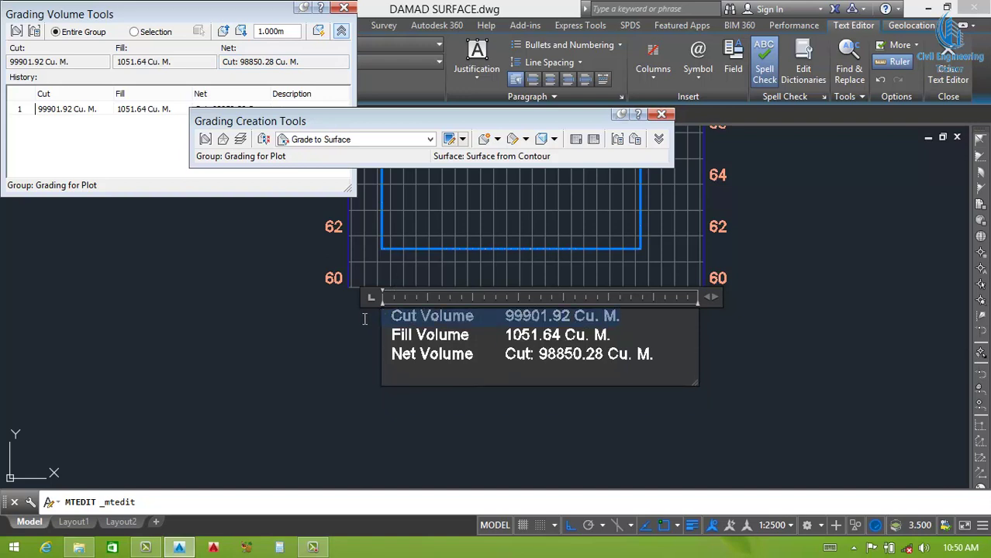
pyautogui.click(338, 131)
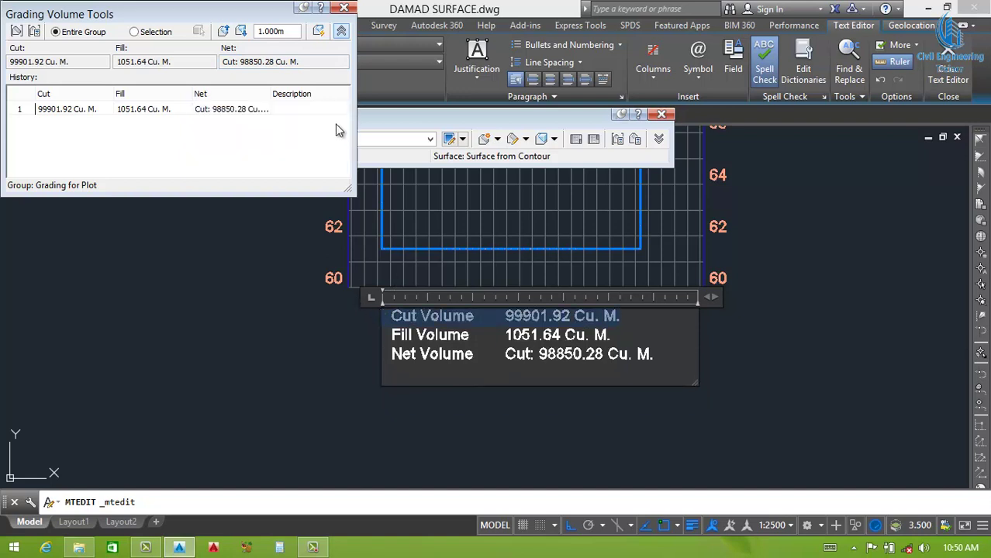
pyautogui.click(342, 7)
# Step: Colour the Cut Volume line red, Fill Volume green and Net Volume blue
pyautogui.click(351, 62)
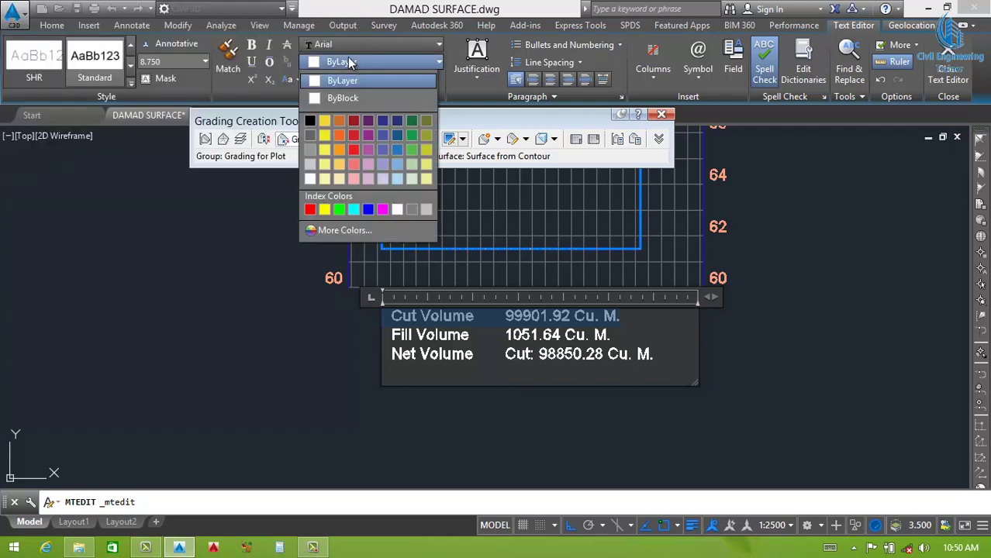
pyautogui.click(311, 210)
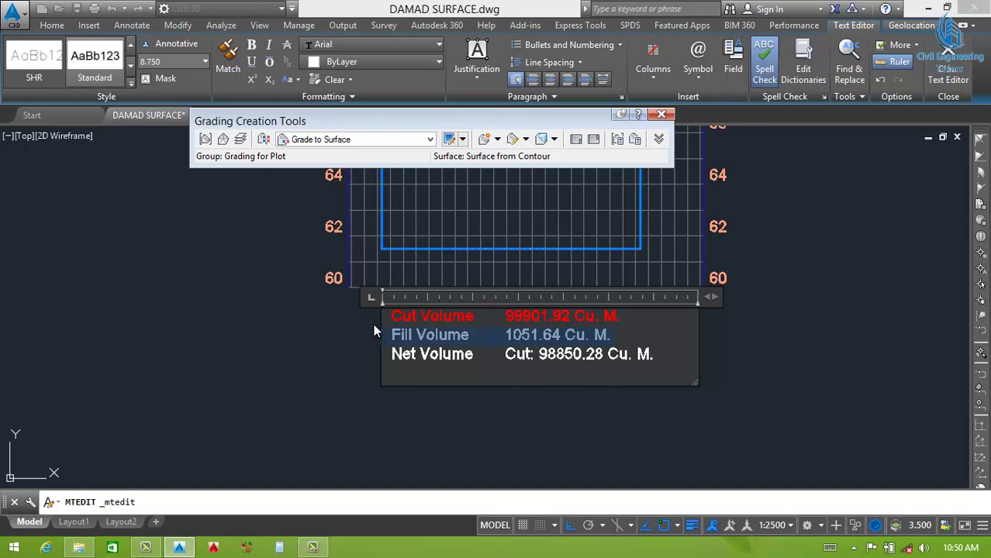
pyautogui.click(373, 63)
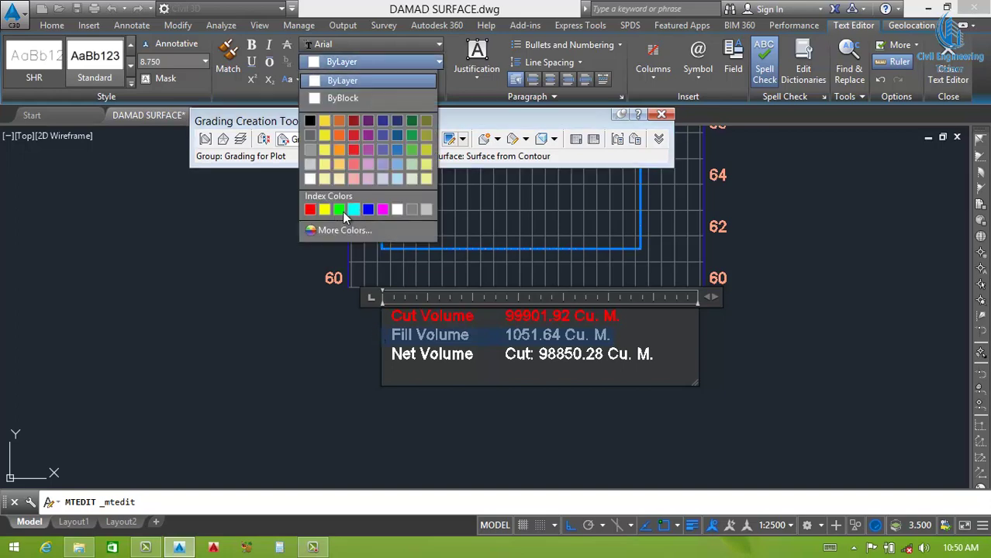
pyautogui.click(340, 211)
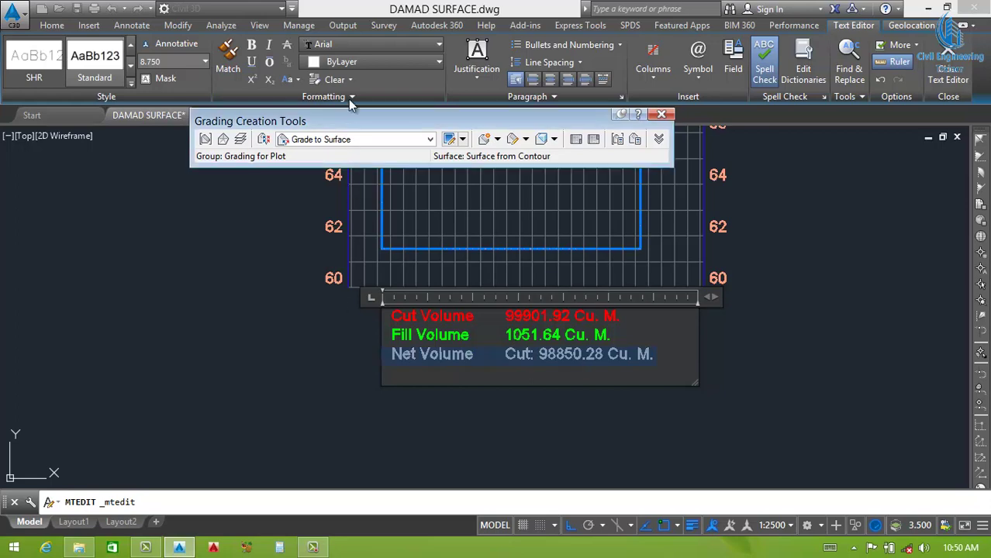
pyautogui.click(367, 61)
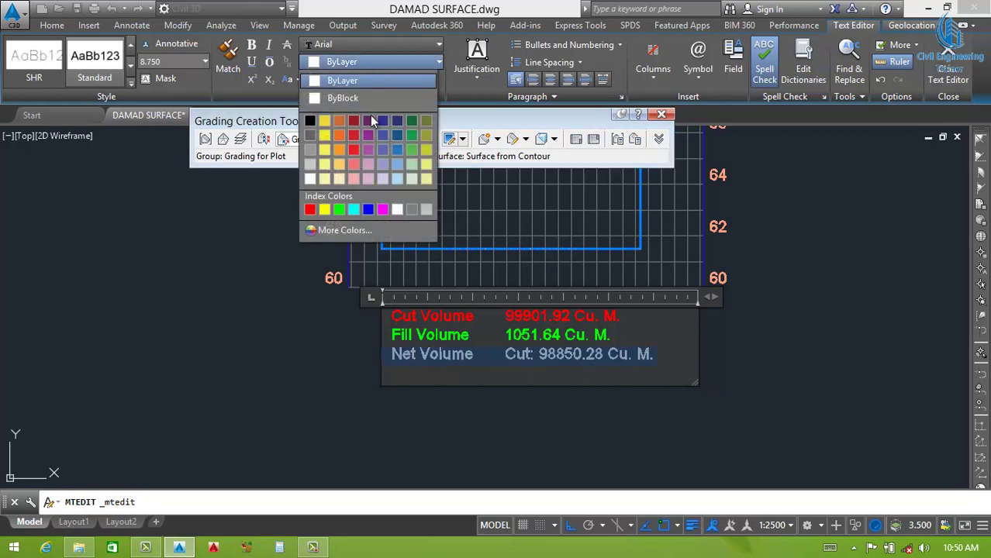
pyautogui.click(368, 210)
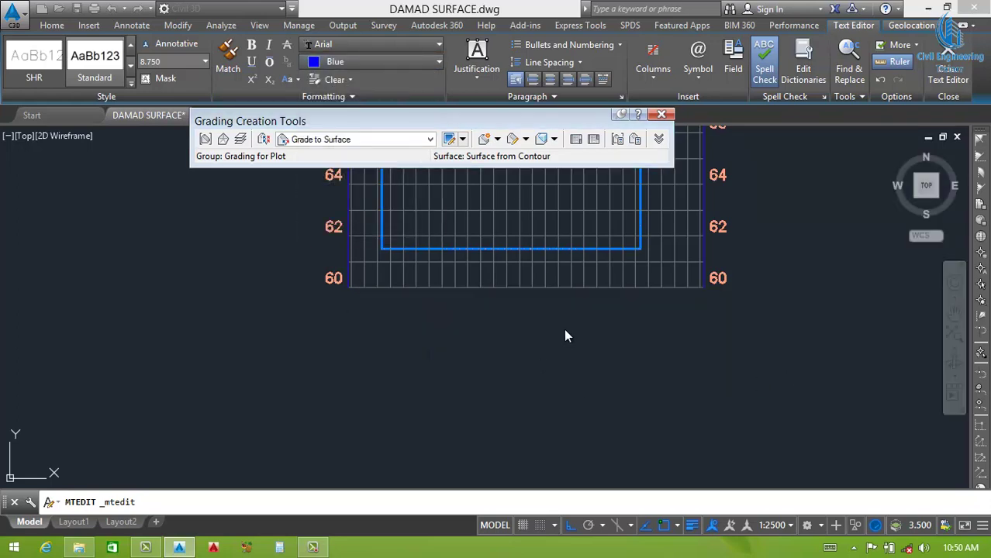
pyautogui.click(579, 257)
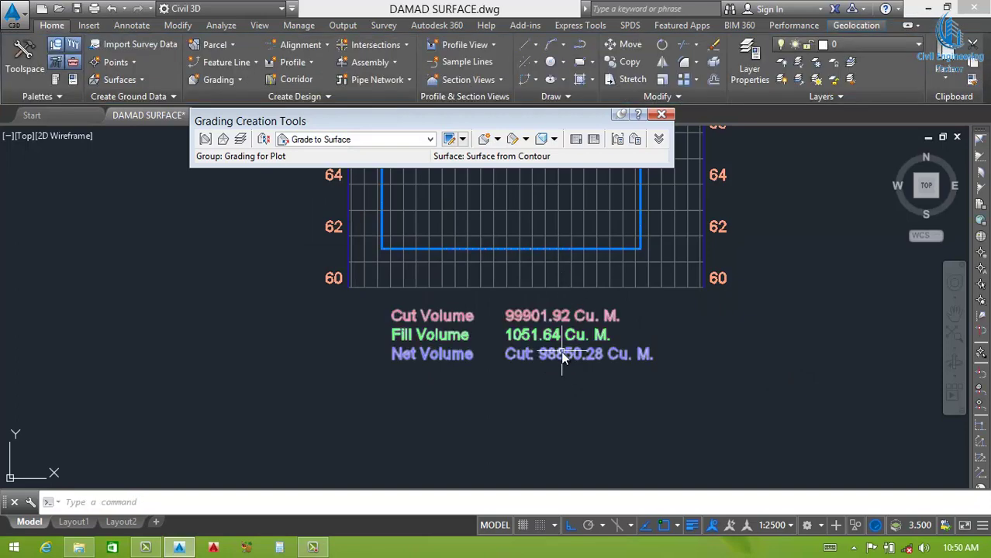
# Step: Draw a rectangle frame around the volume text
pyautogui.write('rec')
pyautogui.press('Return')
pyautogui.scroll(2, 376, 283)
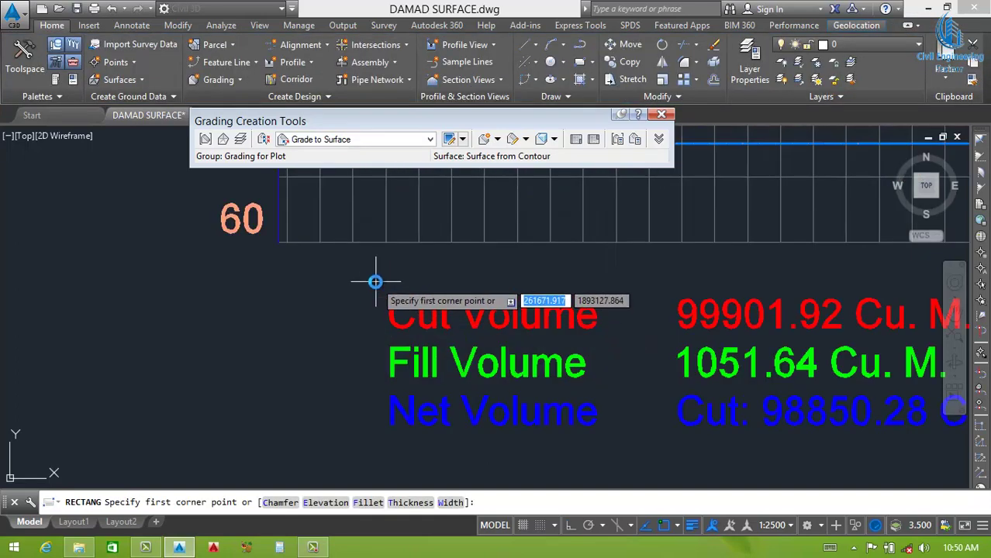
pyautogui.click(371, 288)
pyautogui.scroll(-4, 510, 396)
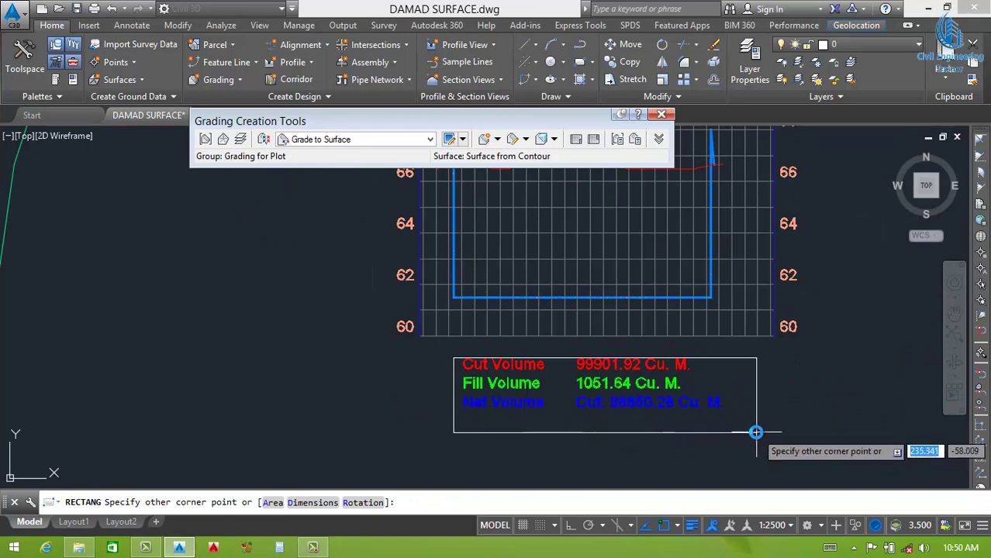
pyautogui.click(748, 424)
# Step: Move the volume text slightly lower within the frame
pyautogui.click(648, 404)
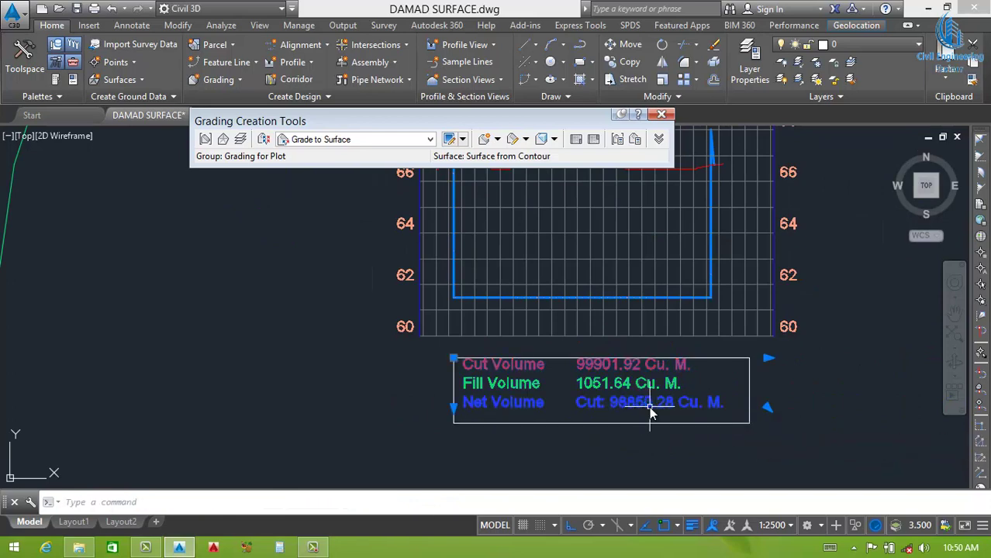
pyautogui.write('m')
pyautogui.press('Return')
pyautogui.click(844, 432)
pyautogui.click(845, 437)
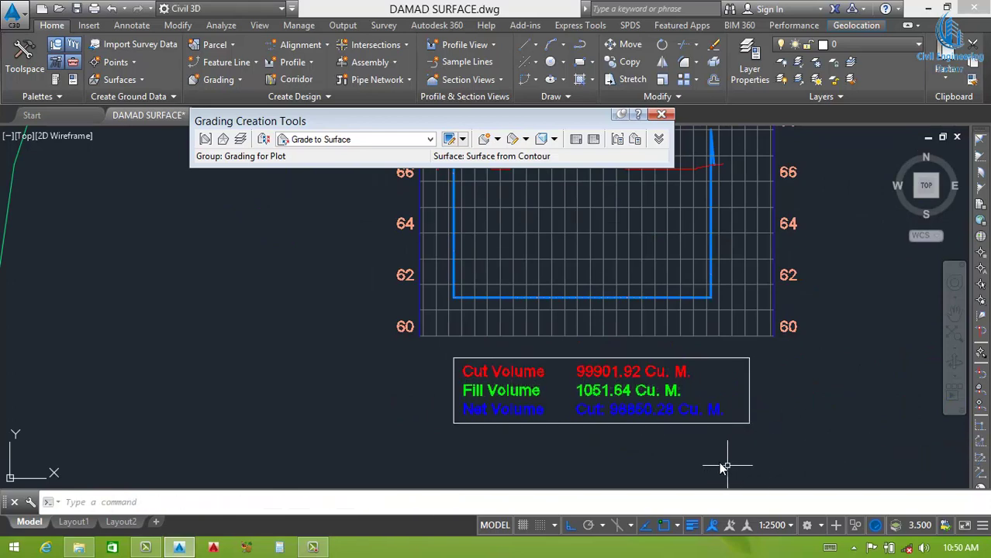
# Step: Draw a line along the frame's left edge and divide it into 3 equal parts
pyautogui.write('l')
pyautogui.press('Return')
pyautogui.scroll(3, 434, 404)
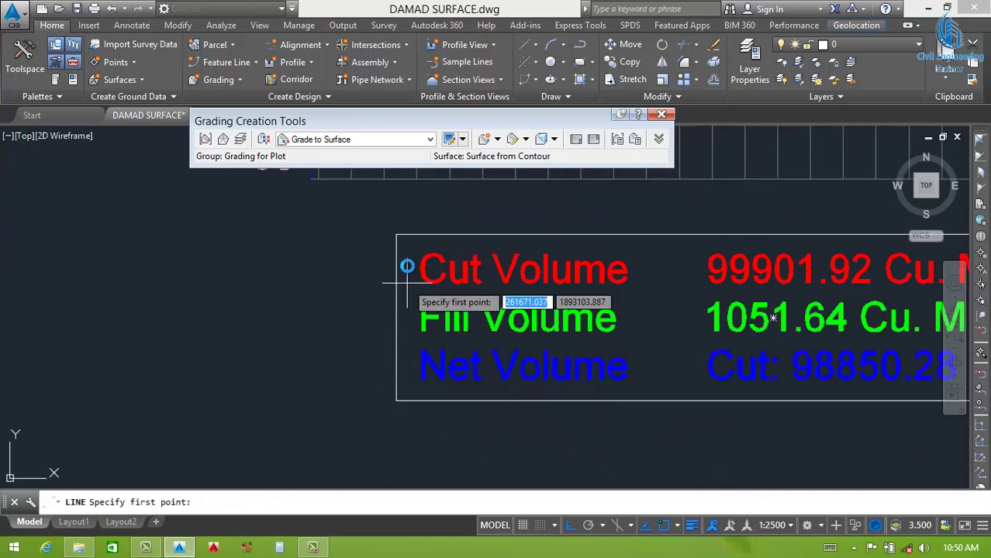
pyautogui.click(396, 235)
pyautogui.click(397, 401)
pyautogui.press('Return')
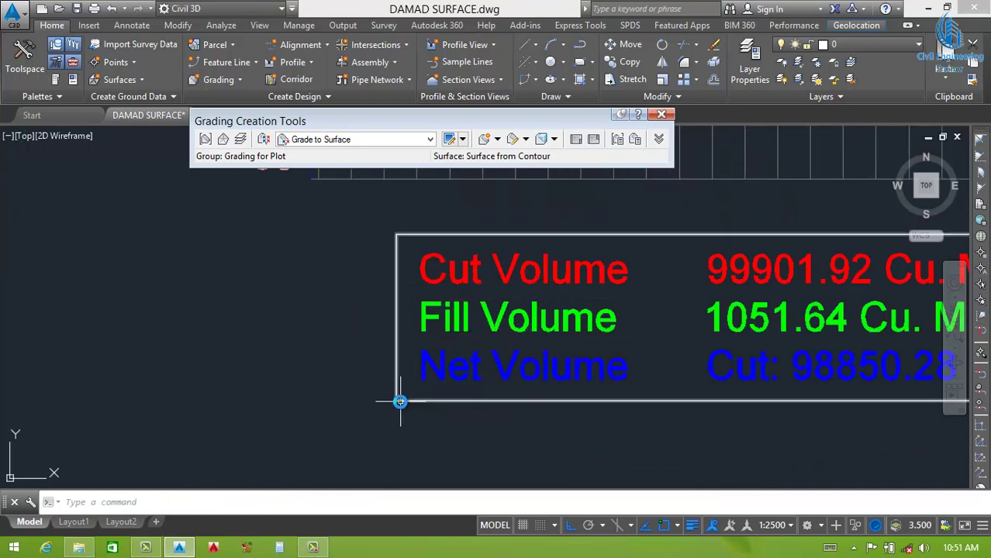
pyautogui.write('div')
pyautogui.press('Return')
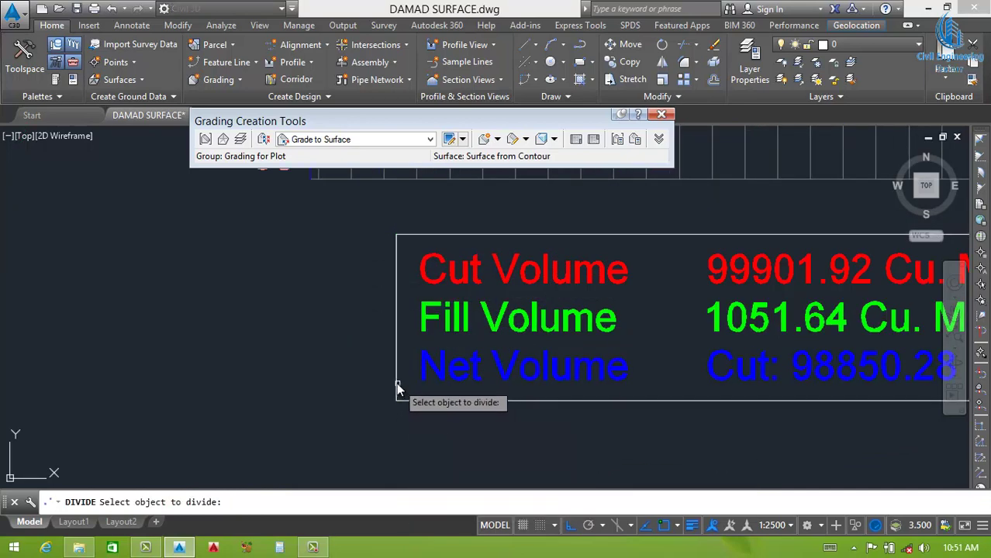
pyautogui.click(396, 383)
pyautogui.write('3')
pyautogui.press('Return')
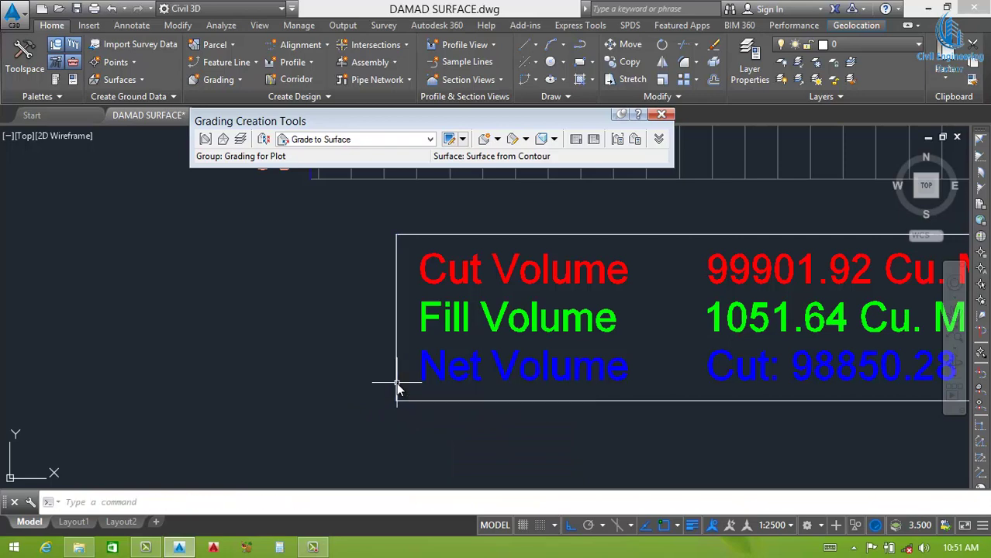
# Step: Draw two row divider lines from the division points across the frame
pyautogui.write('l')
pyautogui.press('Return')
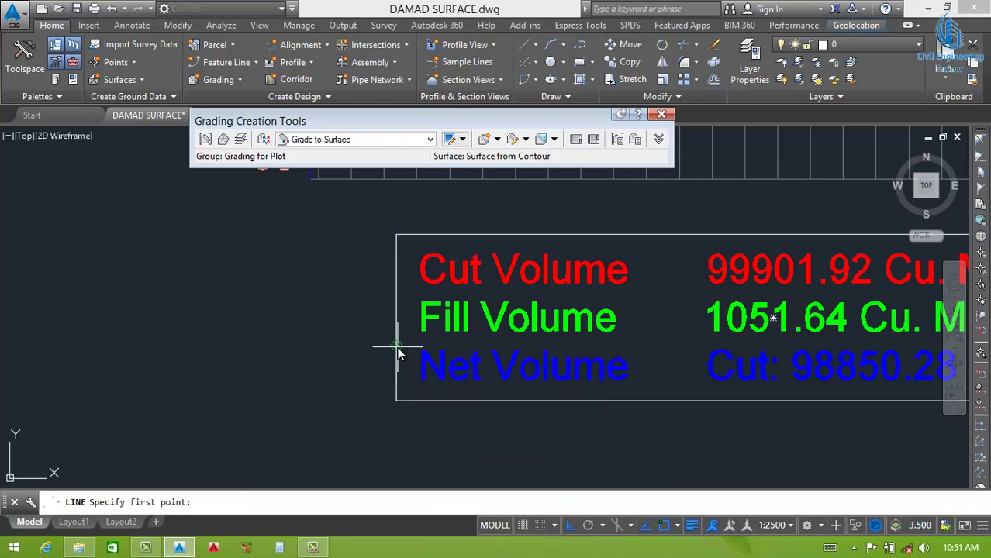
pyautogui.click(397, 346)
pyautogui.scroll(-5, 396, 347)
pyautogui.click(708, 402)
pyautogui.press('Return')
pyautogui.press('Return')
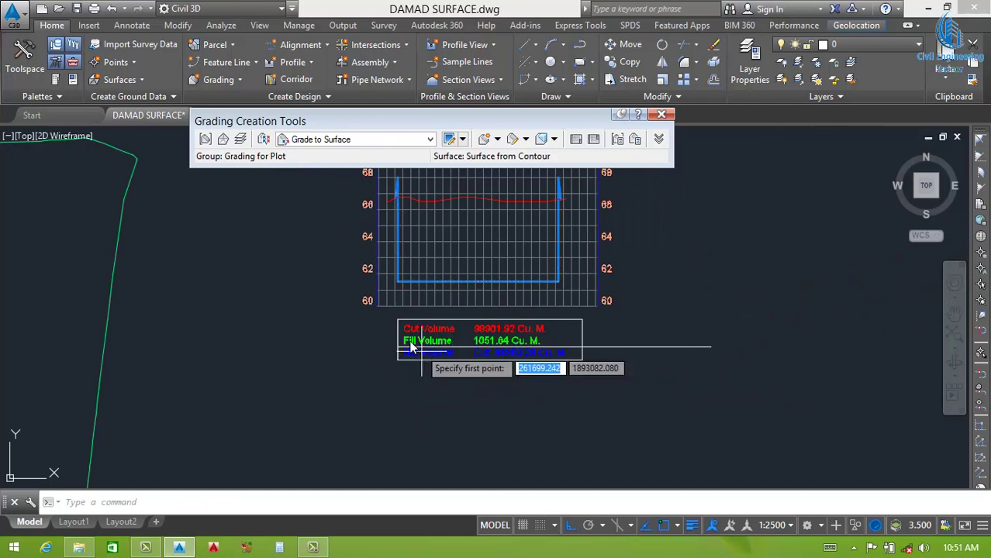
pyautogui.click(397, 334)
pyautogui.click(711, 346)
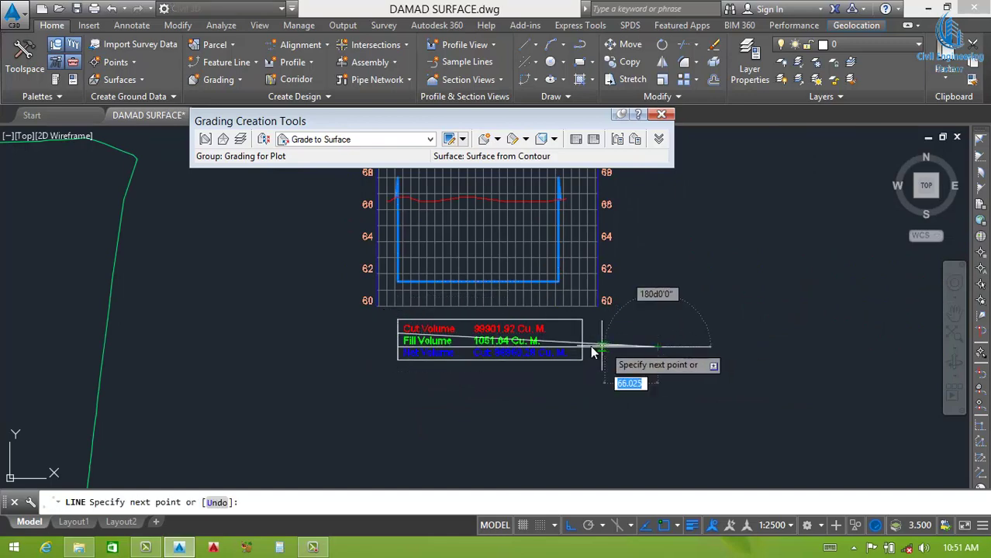
pyautogui.press('Return')
pyautogui.press('Escape')
pyautogui.write('l')
pyautogui.press('Return')
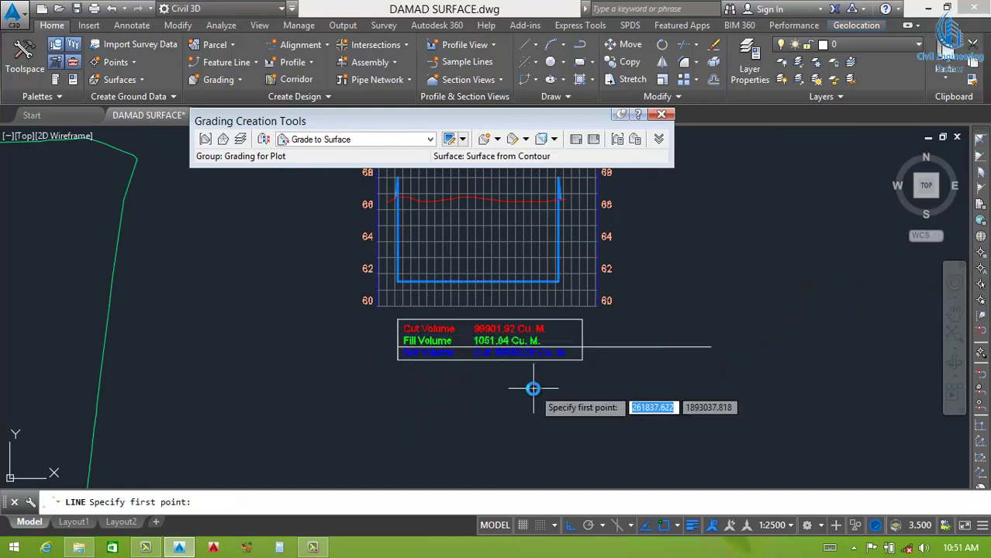
pyautogui.scroll(4, 533, 389)
pyautogui.click(188, 249)
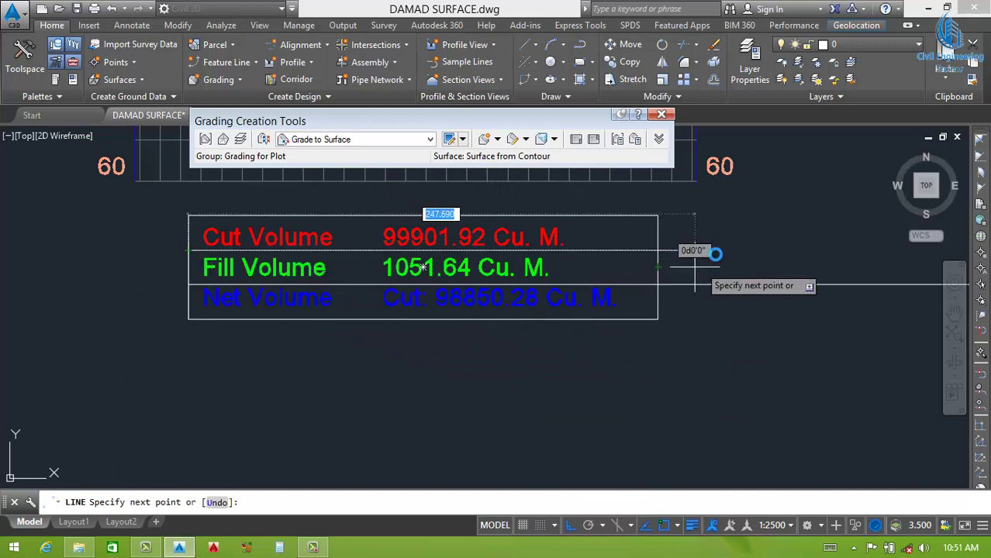
pyautogui.press('Escape')
# Step: Trim the row lines sticking out past the frame's right edge
pyautogui.write('tr')
pyautogui.press('Return')
pyautogui.press('Return')
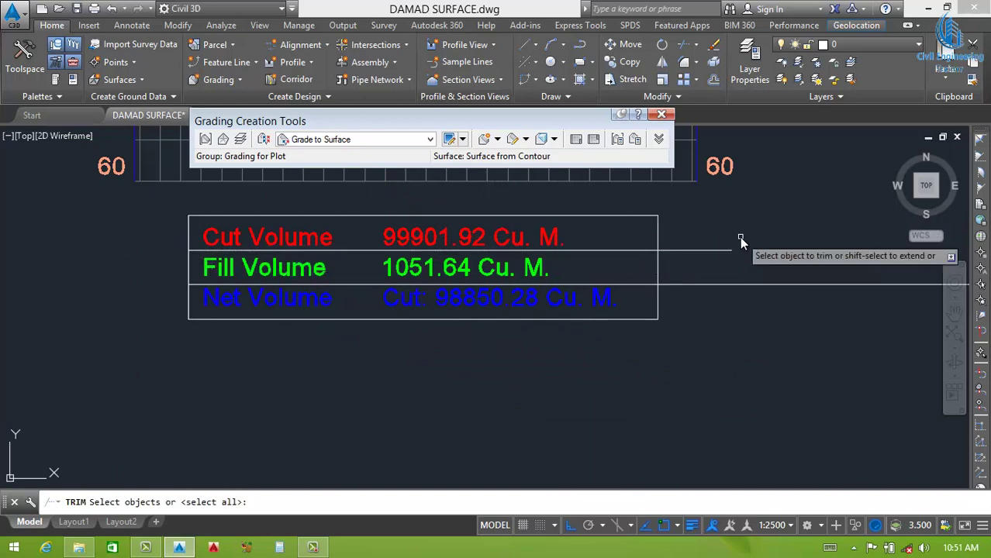
pyautogui.click(741, 242)
pyautogui.click(714, 332)
pyautogui.press('Return')
pyautogui.write('tr')
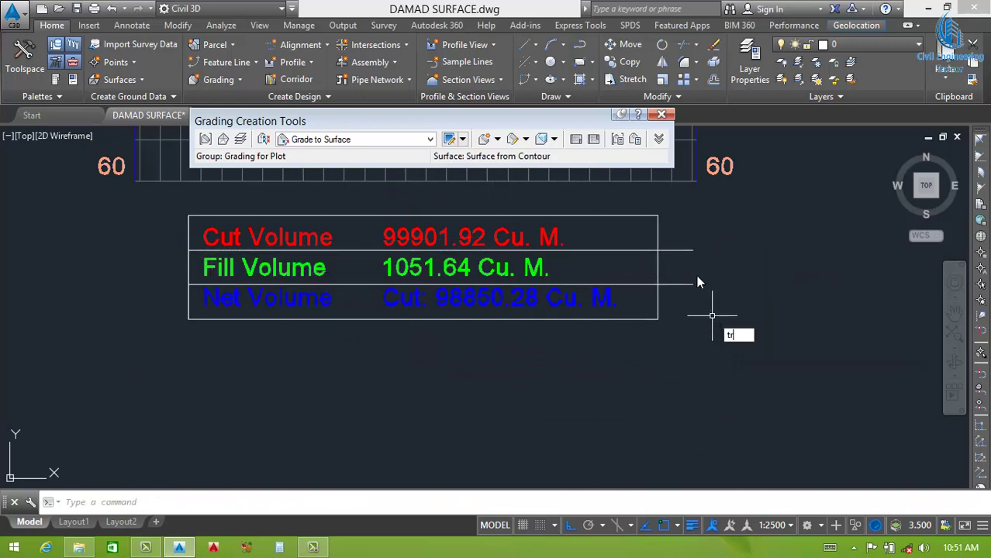
pyautogui.press('Return')
pyautogui.press('Return')
pyautogui.click(698, 237)
pyautogui.click(682, 316)
pyautogui.press('Return')
# Step: Draw a vertical column divider separating labels from values
pyautogui.write('l')
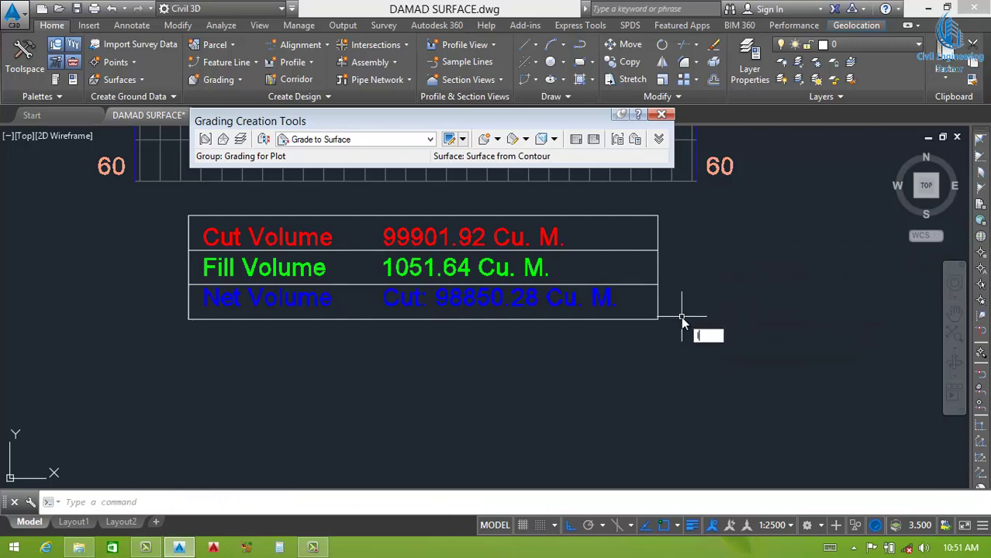
pyautogui.press('Return')
pyautogui.click(361, 216)
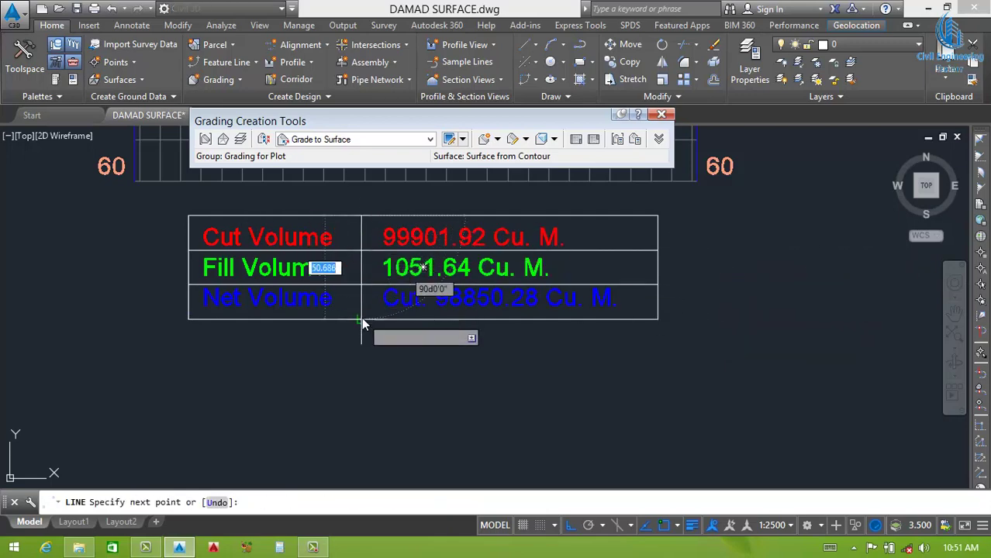
pyautogui.press('Escape')
pyautogui.scroll(-3, 435, 360)
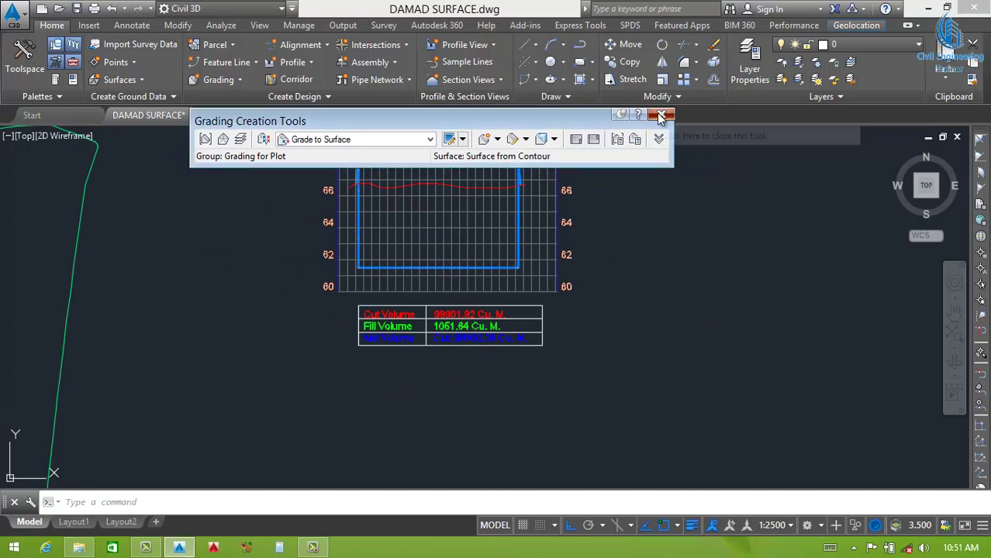
# Step: Close the Grading Creation Tools toolbar and select the Alignment - (3) profile view grid
pyautogui.scroll(-2, 668, 332)
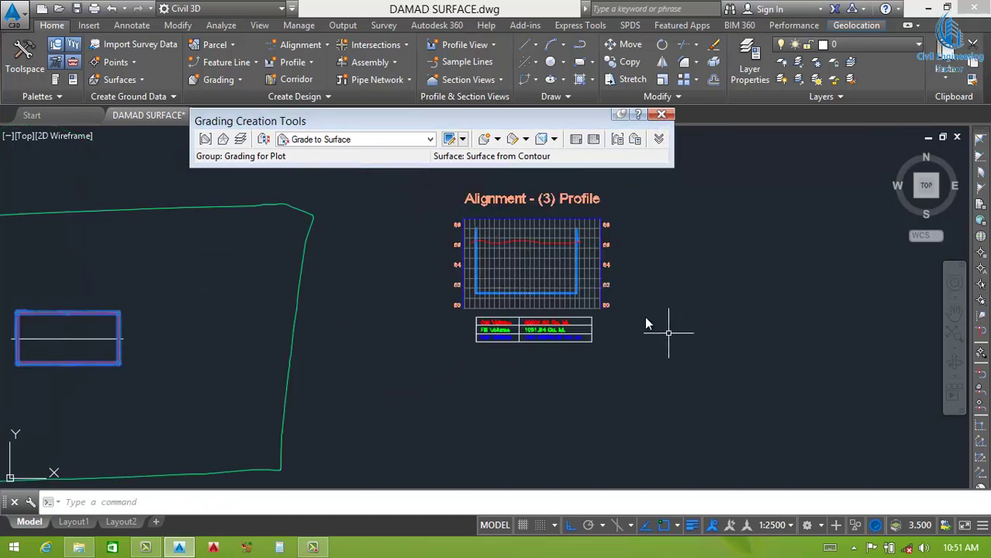
pyautogui.click(661, 114)
pyautogui.scroll(4, 527, 261)
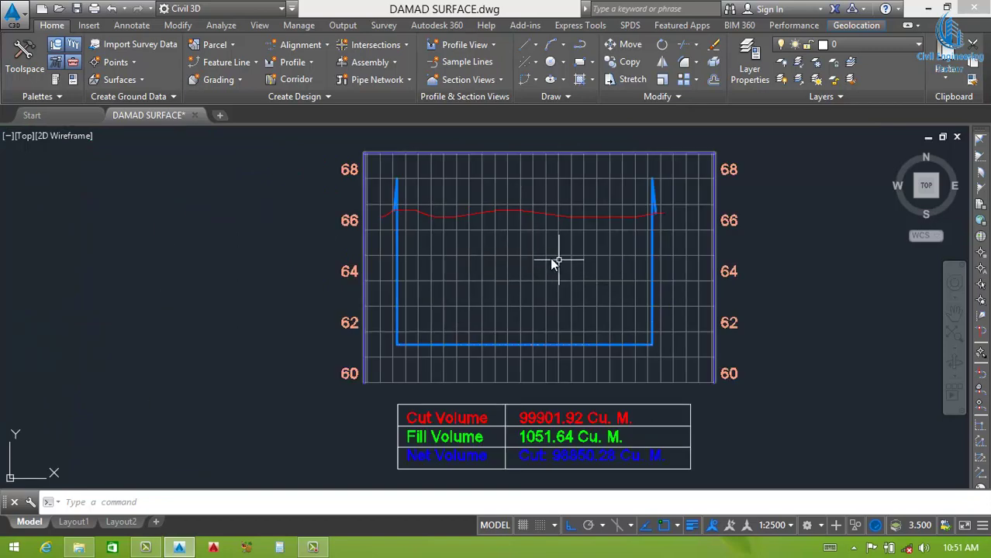
pyautogui.scroll(2, 458, 231)
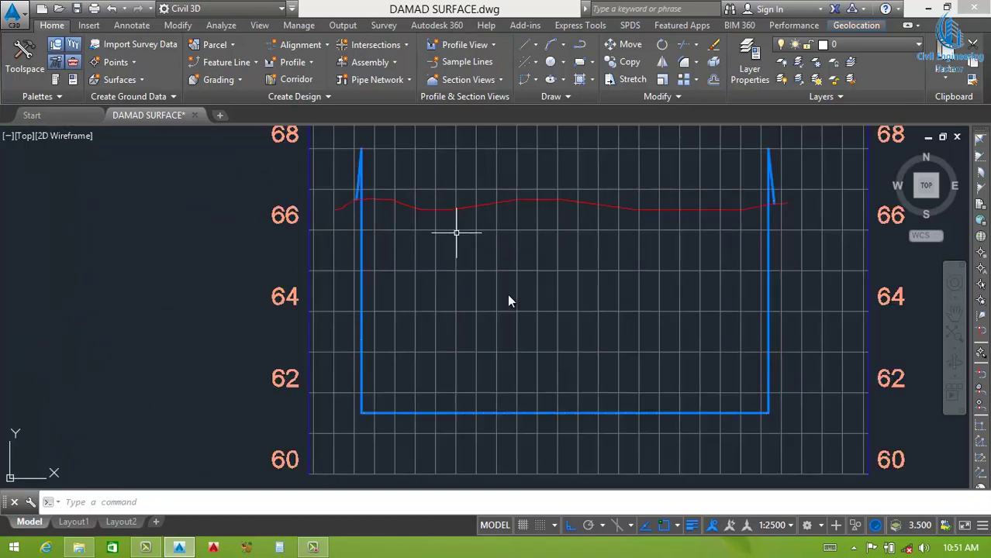
pyautogui.scroll(-2, 552, 342)
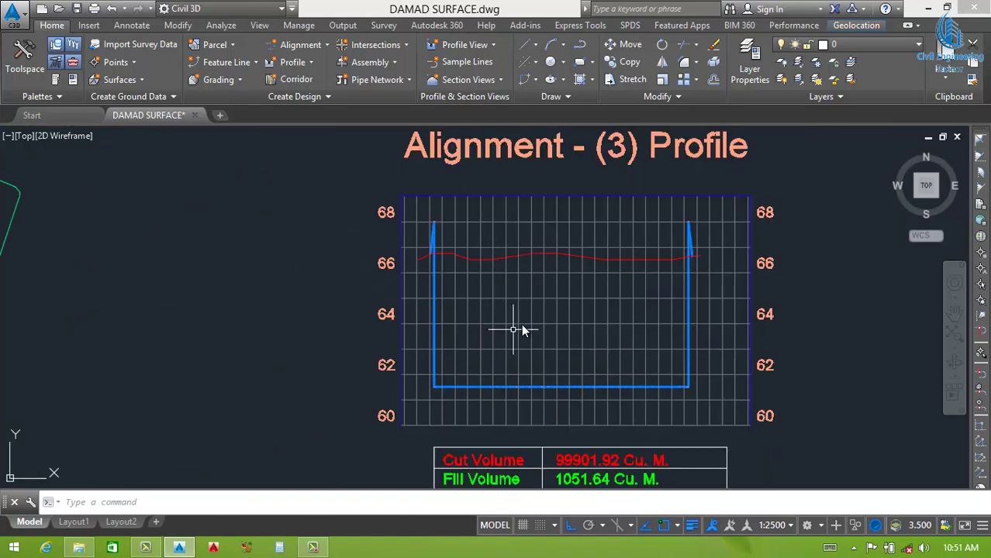
pyautogui.scroll(4, 532, 391)
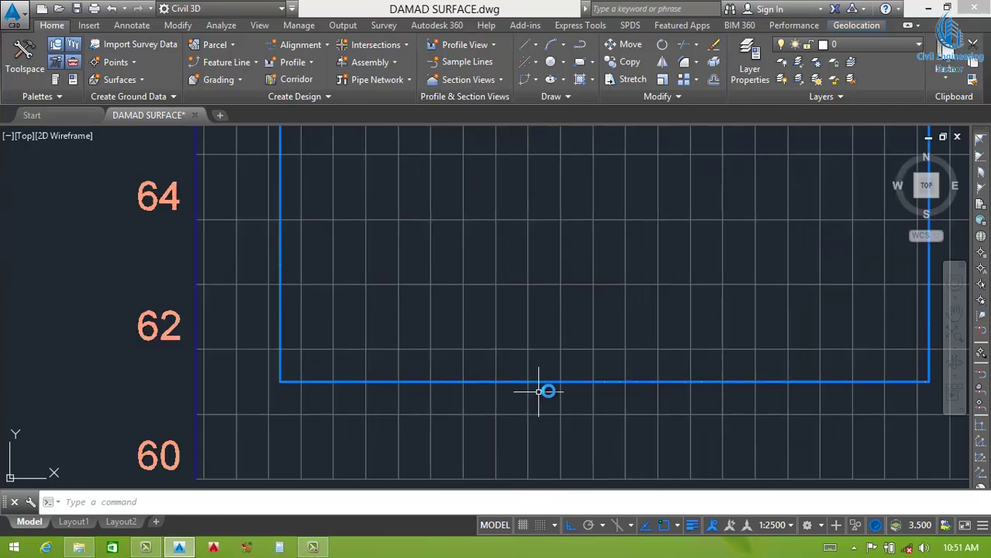
pyautogui.click(581, 382)
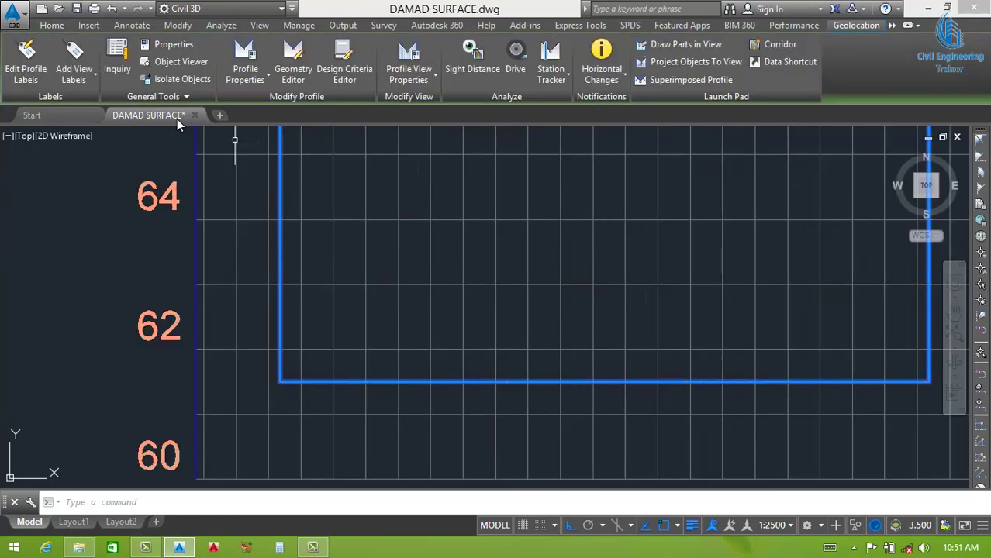
# Step: Label the profile view's bottom midpoint as station 0+113.55 at elevation 61.50
pyautogui.click(92, 80)
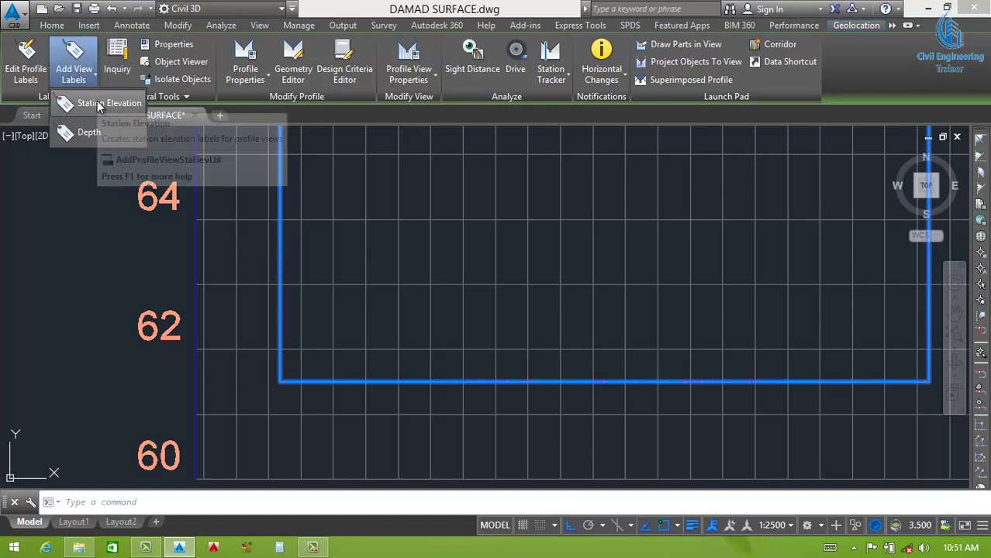
pyautogui.click(101, 104)
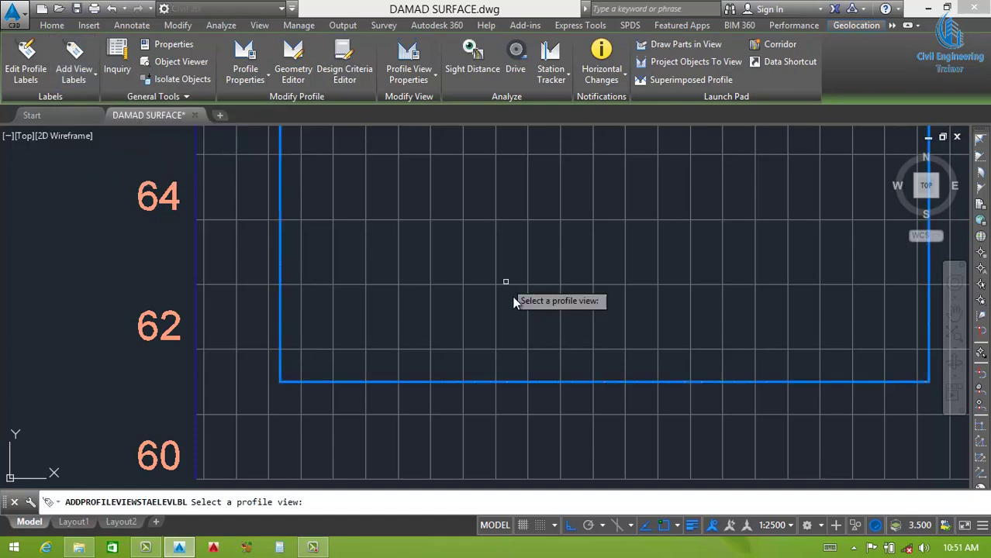
pyautogui.scroll(-3, 549, 326)
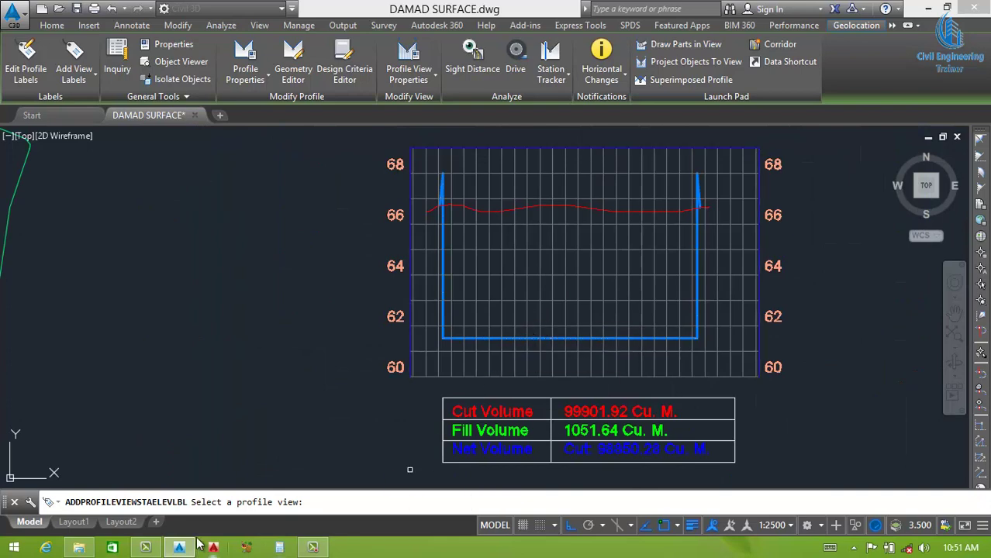
pyautogui.click(492, 248)
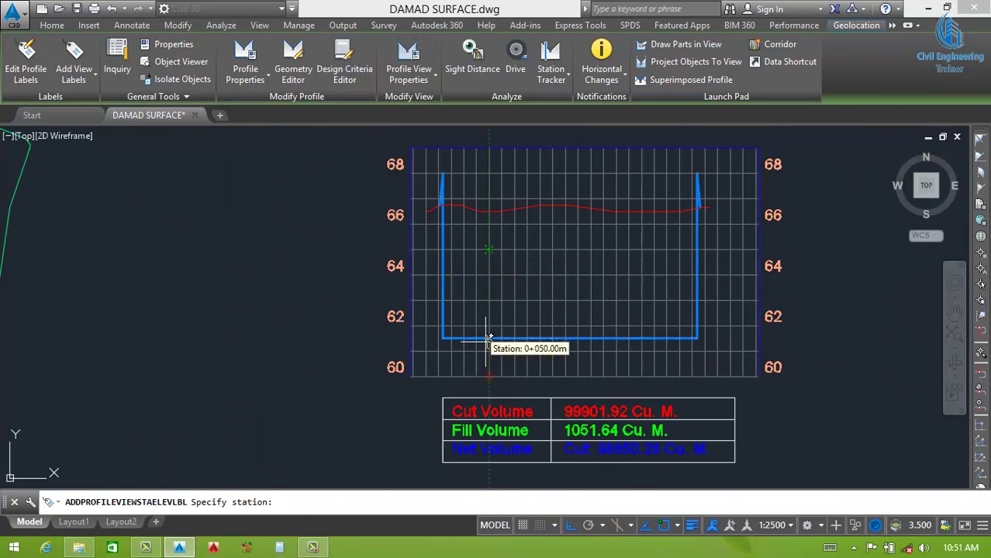
pyautogui.scroll(4, 484, 336)
pyautogui.scroll(3, 698, 342)
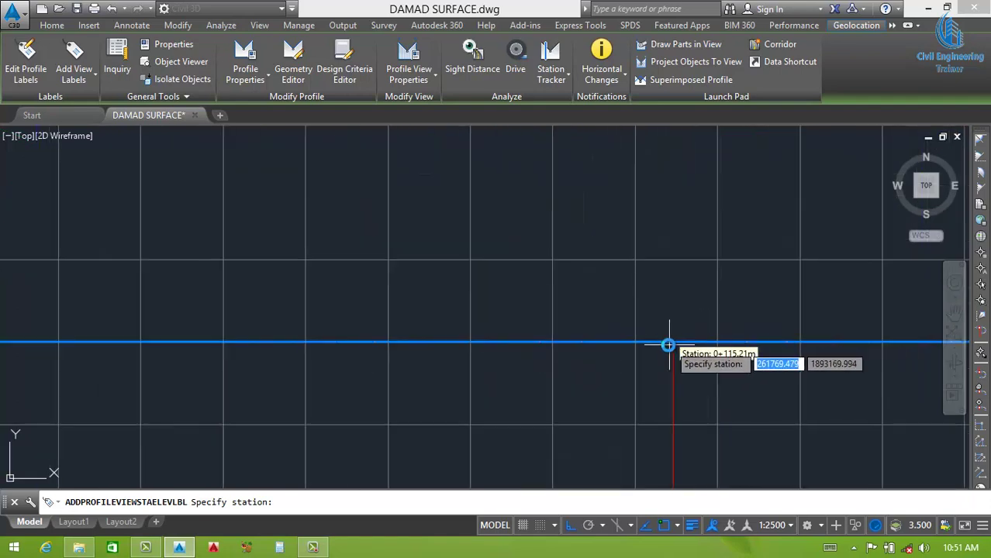
pyautogui.click(664, 341)
pyautogui.click(664, 341)
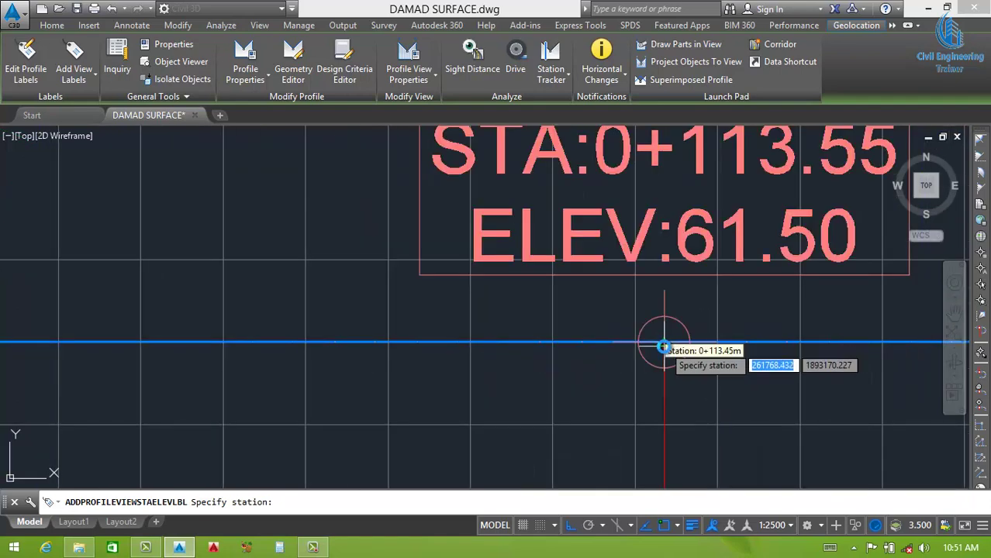
# Step: Label the bottom-left 0+013.55 and bottom-right 0+213.55 corners at elevation 61.50
pyautogui.scroll(-2, 639, 388)
pyautogui.scroll(-2, 655, 337)
pyautogui.scroll(-2, 613, 348)
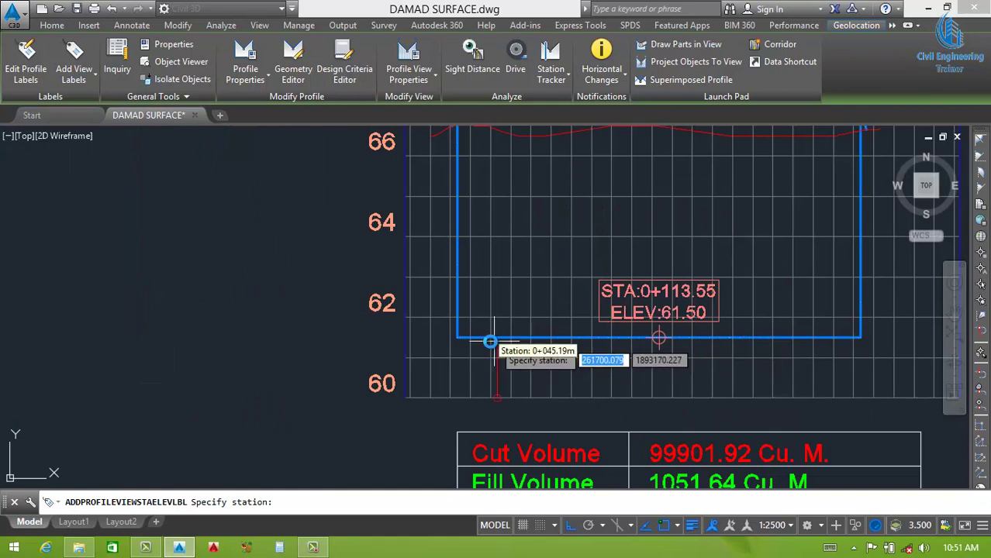
pyautogui.scroll(2, 487, 339)
pyautogui.scroll(2, 460, 332)
pyautogui.scroll(1, 446, 350)
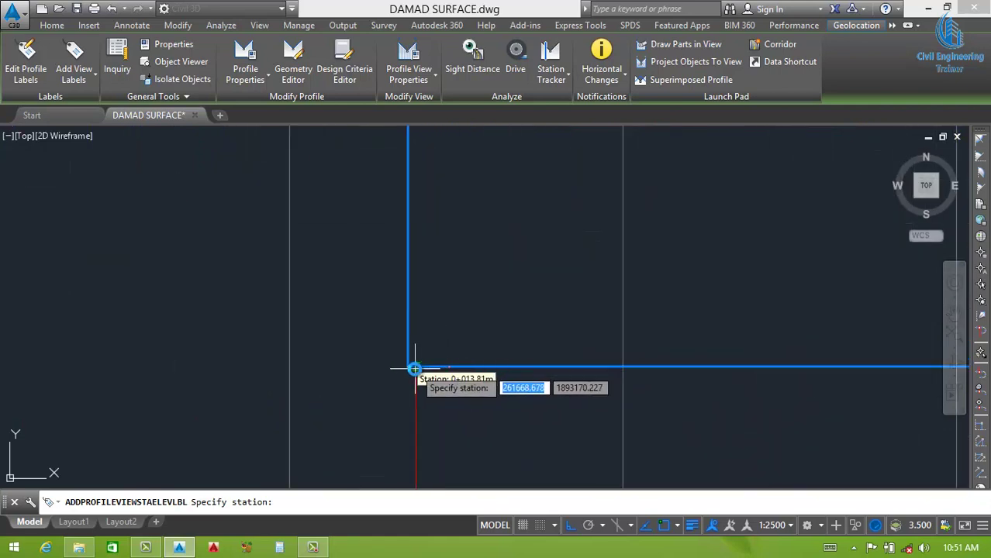
pyautogui.click(409, 366)
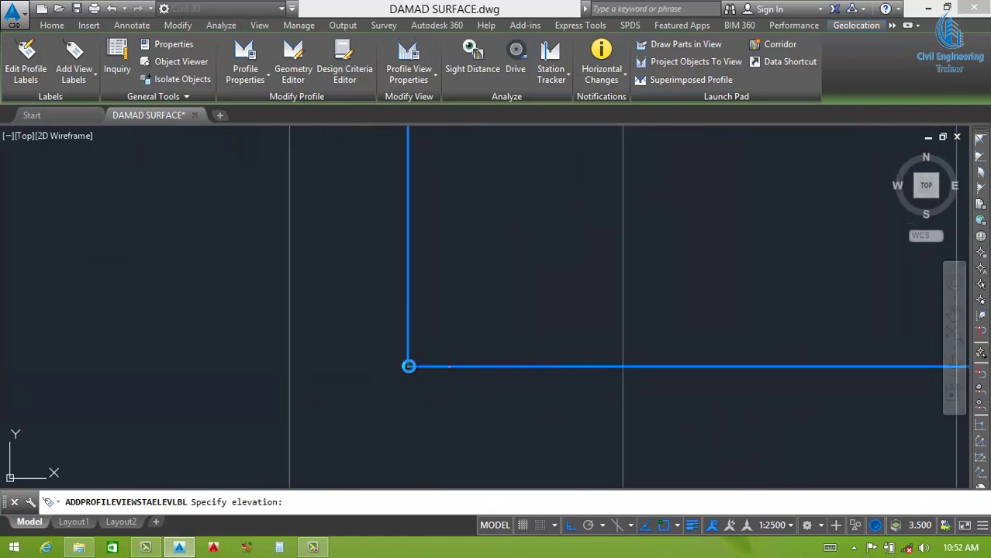
pyautogui.click(409, 366)
pyautogui.scroll(2, 427, 353)
pyautogui.scroll(-3, 439, 353)
pyautogui.scroll(-2, 483, 350)
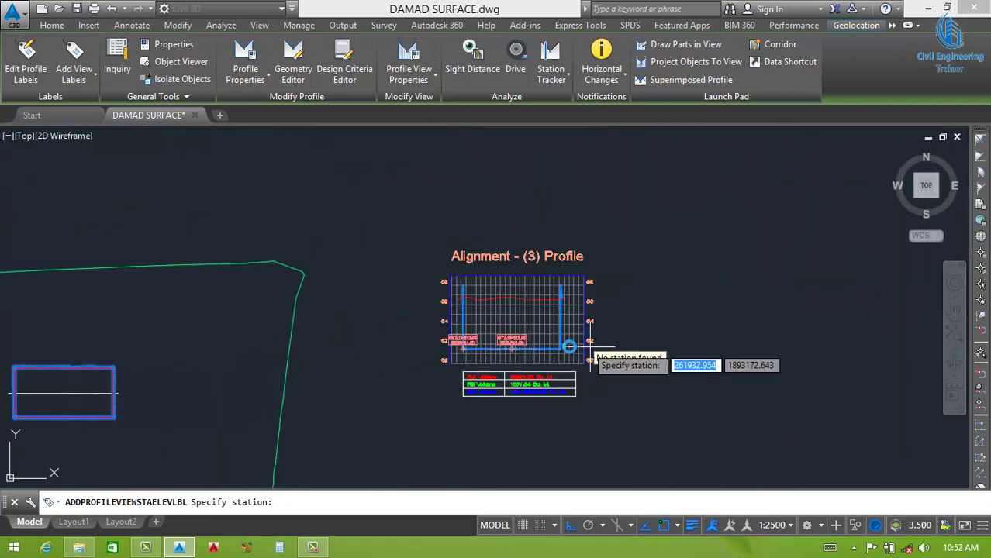
pyautogui.scroll(3, 571, 343)
pyautogui.scroll(2, 549, 361)
pyautogui.scroll(3, 546, 341)
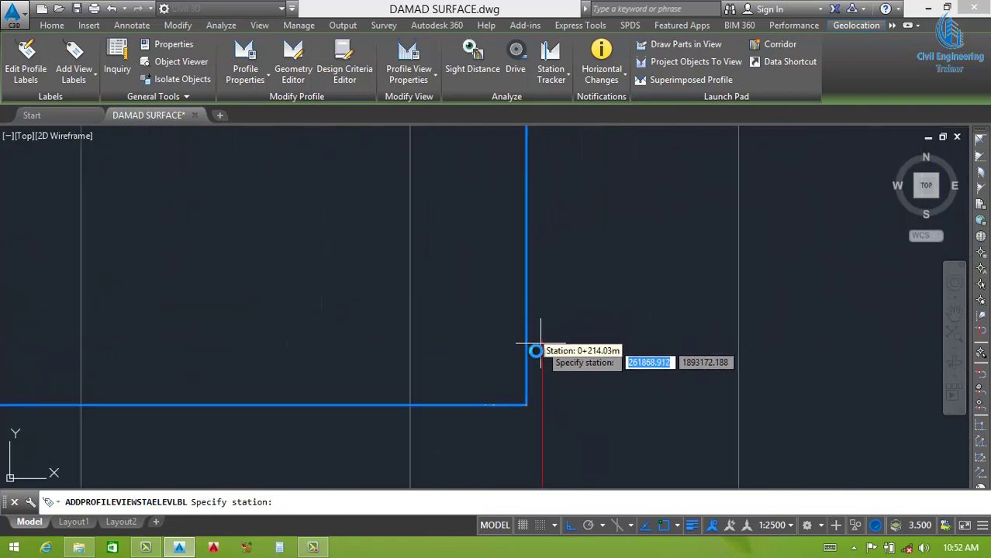
pyautogui.click(527, 406)
pyautogui.click(527, 407)
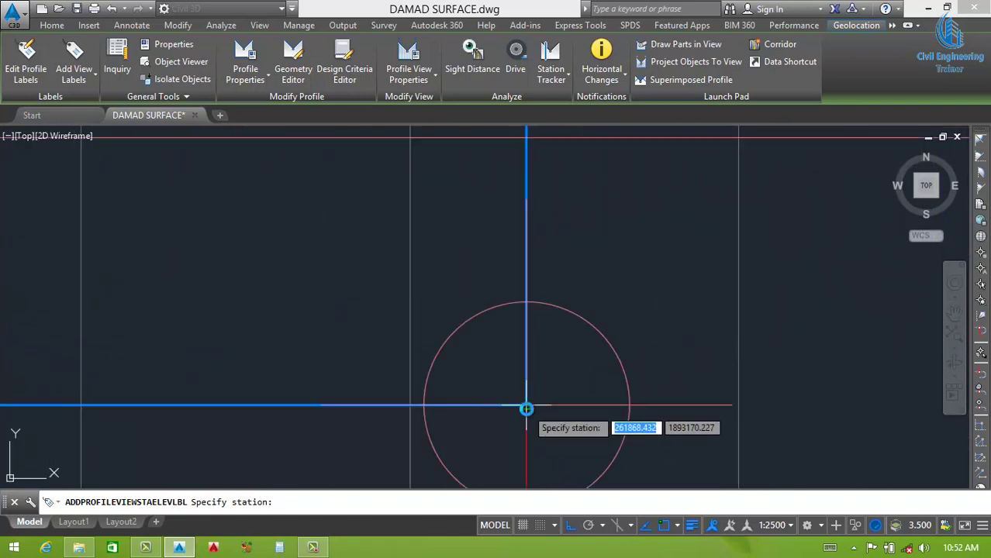
# Step: Label the tops of the right and left lines at elevation 68.00
pyautogui.scroll(-3, 526, 407)
pyautogui.scroll(-2, 532, 379)
pyautogui.scroll(-3, 564, 368)
pyautogui.scroll(4, 562, 281)
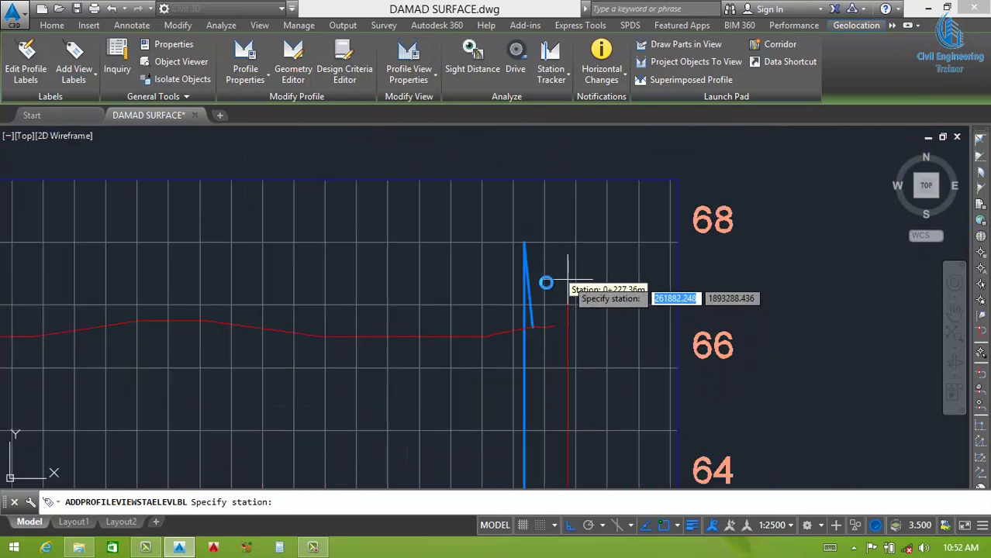
pyautogui.scroll(3, 528, 256)
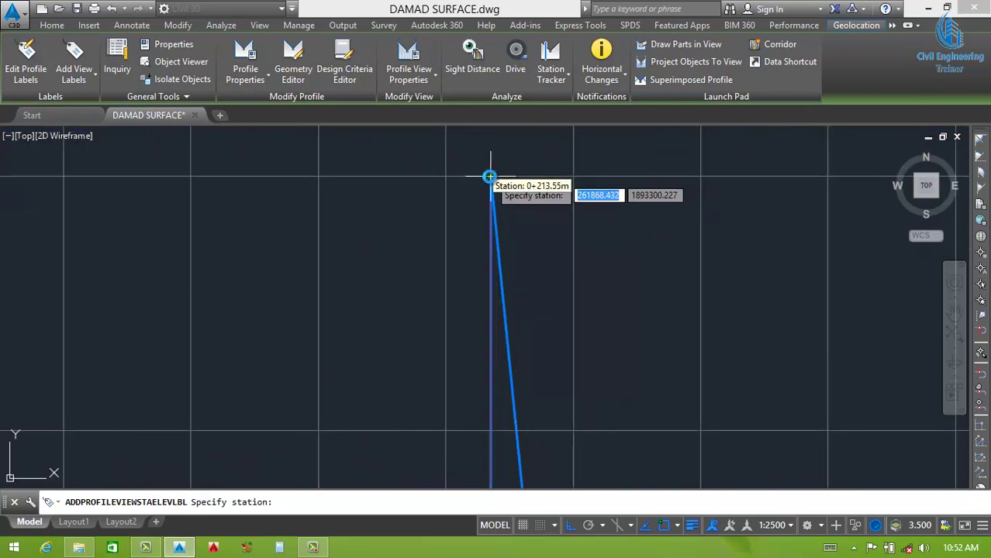
pyautogui.click(489, 176)
pyautogui.click(490, 177)
pyautogui.scroll(-2, 657, 331)
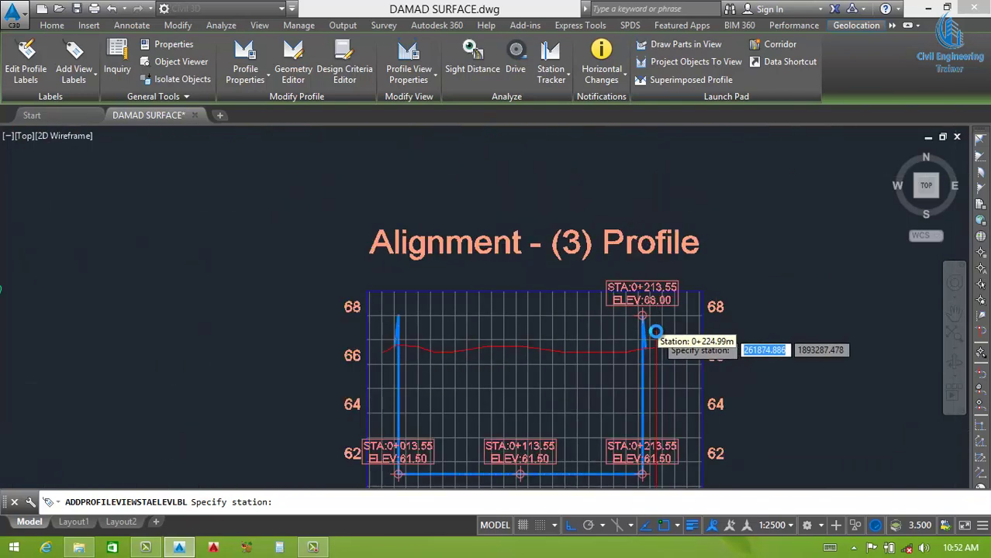
pyautogui.scroll(-2, 657, 332)
pyautogui.scroll(5, 513, 317)
pyautogui.scroll(4, 513, 316)
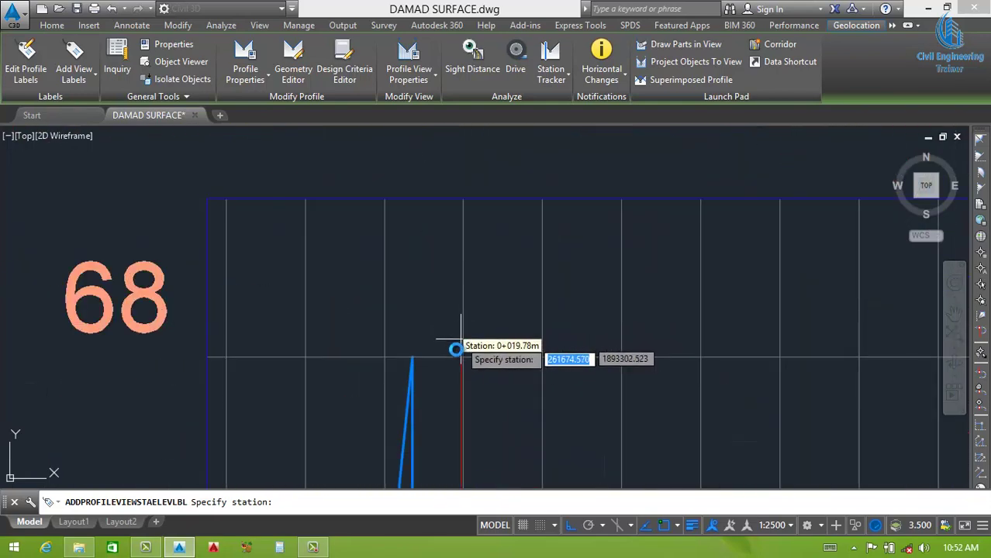
pyautogui.click(412, 358)
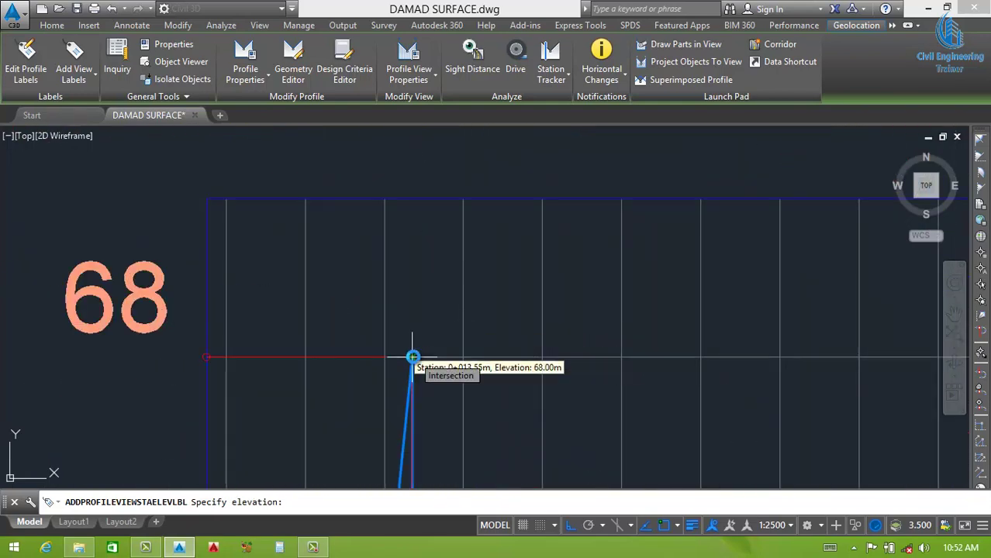
pyautogui.click(413, 358)
# Step: Label a point on the existing ground line at elevation 66.74 and end labelling
pyautogui.scroll(-4, 456, 300)
pyautogui.scroll(-3, 552, 354)
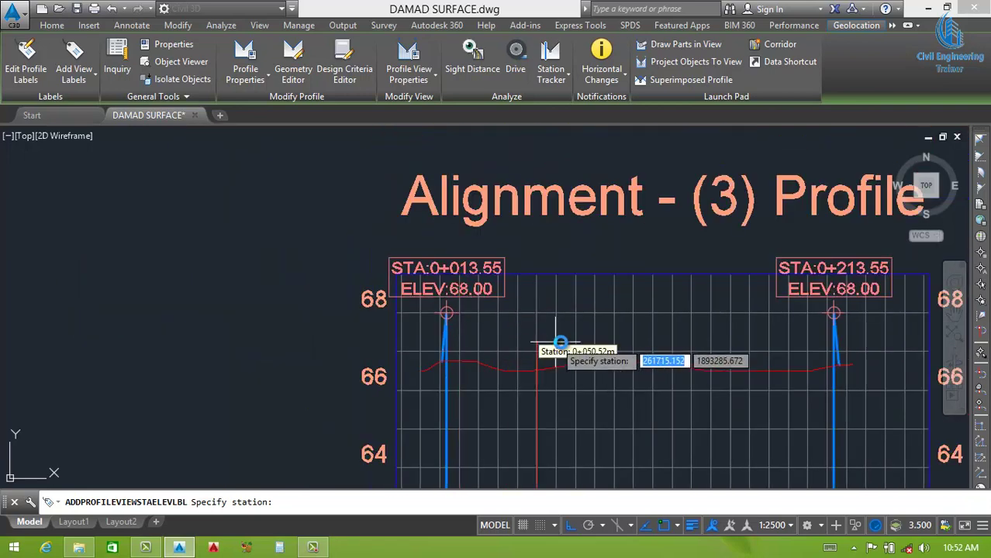
pyautogui.scroll(-3, 624, 354)
pyautogui.scroll(2, 636, 369)
pyautogui.scroll(3, 518, 315)
pyautogui.scroll(3, 519, 316)
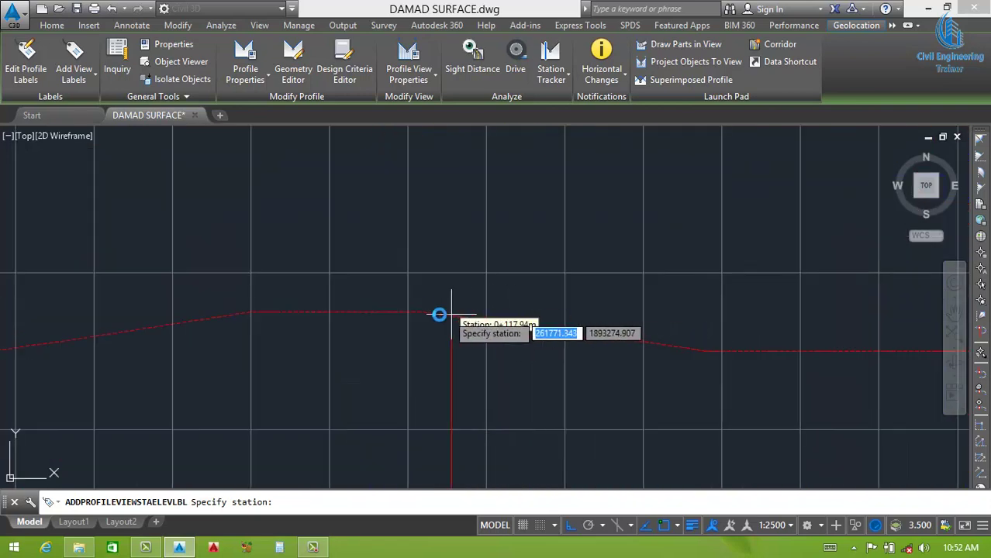
pyautogui.click(432, 314)
pyautogui.click(430, 316)
pyautogui.scroll(-2, 504, 301)
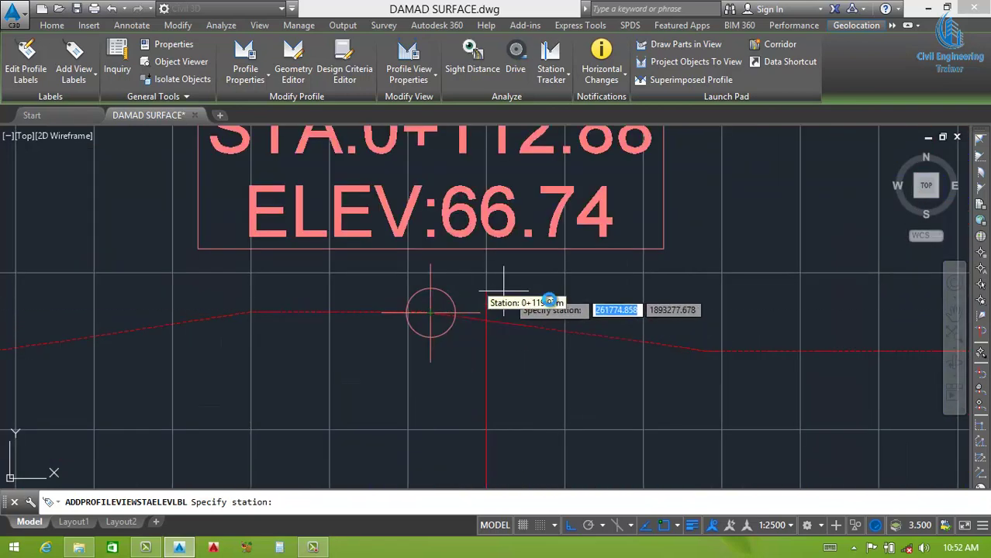
pyautogui.scroll(-2, 513, 303)
pyautogui.press('Return')
pyautogui.scroll(-4, 543, 349)
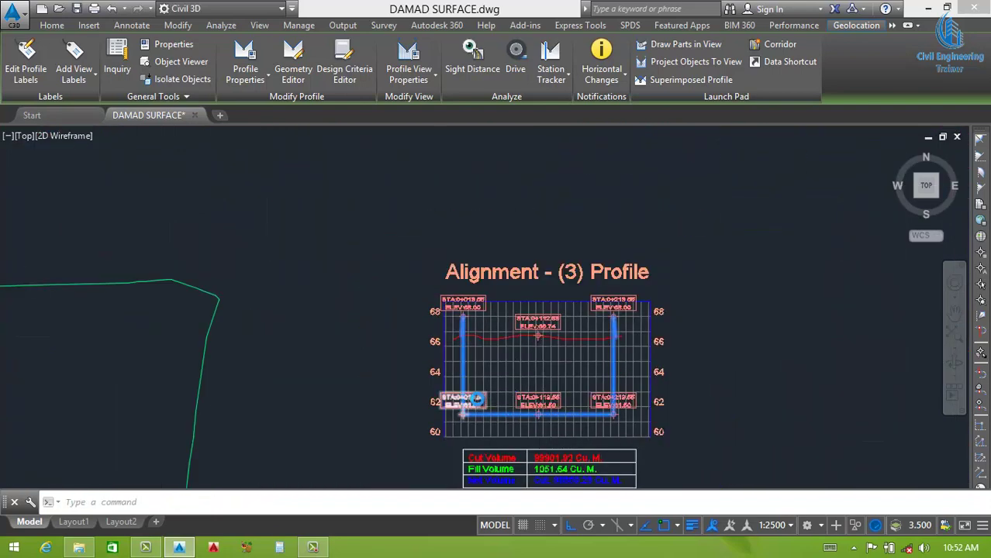
pyautogui.scroll(2, 476, 400)
# Step: Set annotation scale to 1:1250 and drag the 0+113.55 bottom label upward with a leader
pyautogui.click(790, 525)
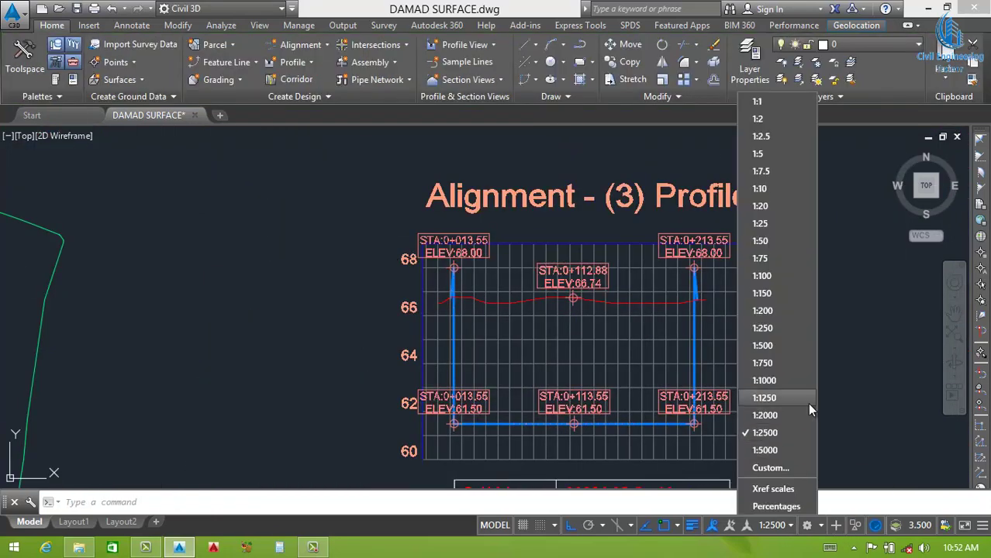
pyautogui.click(767, 398)
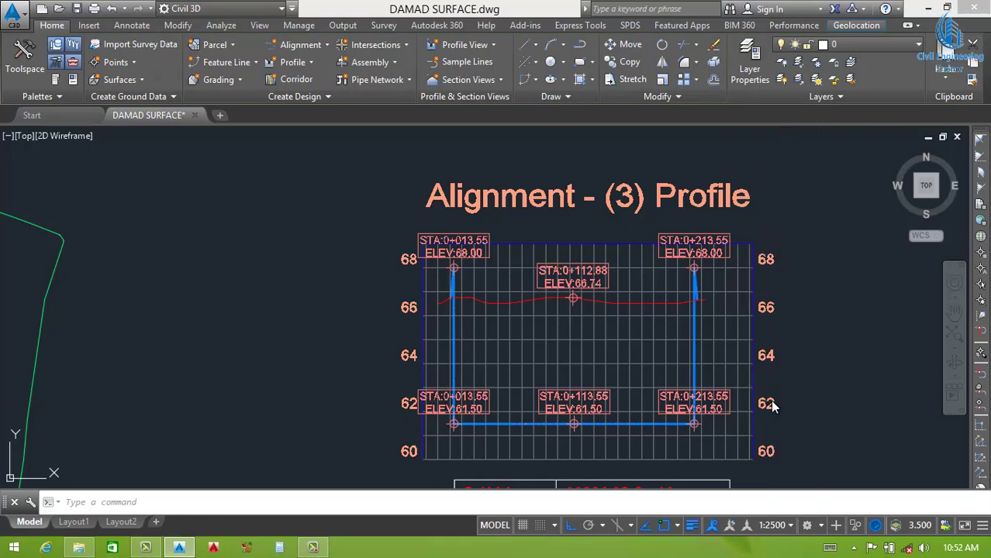
pyautogui.scroll(5, 576, 427)
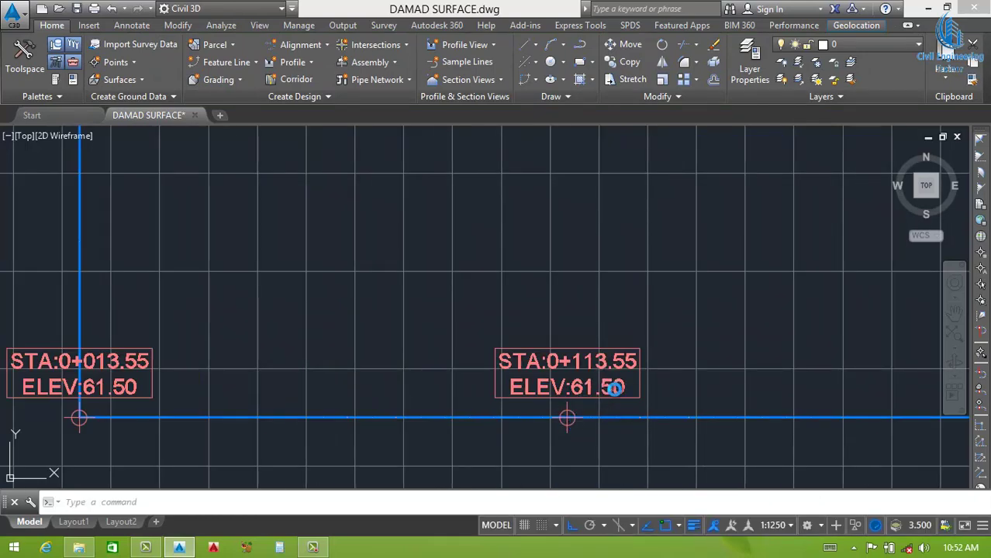
pyautogui.click(570, 402)
pyautogui.click(567, 406)
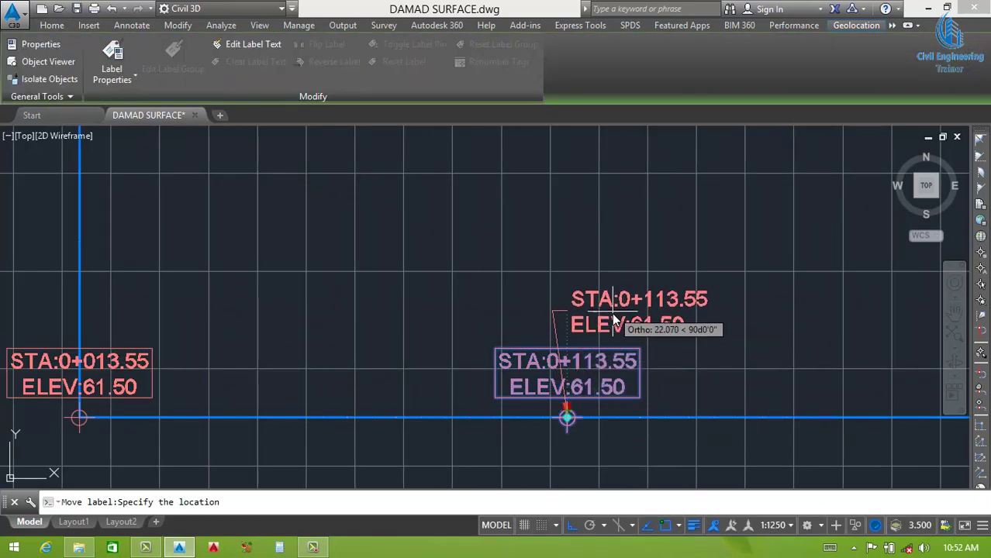
pyautogui.press('F8')
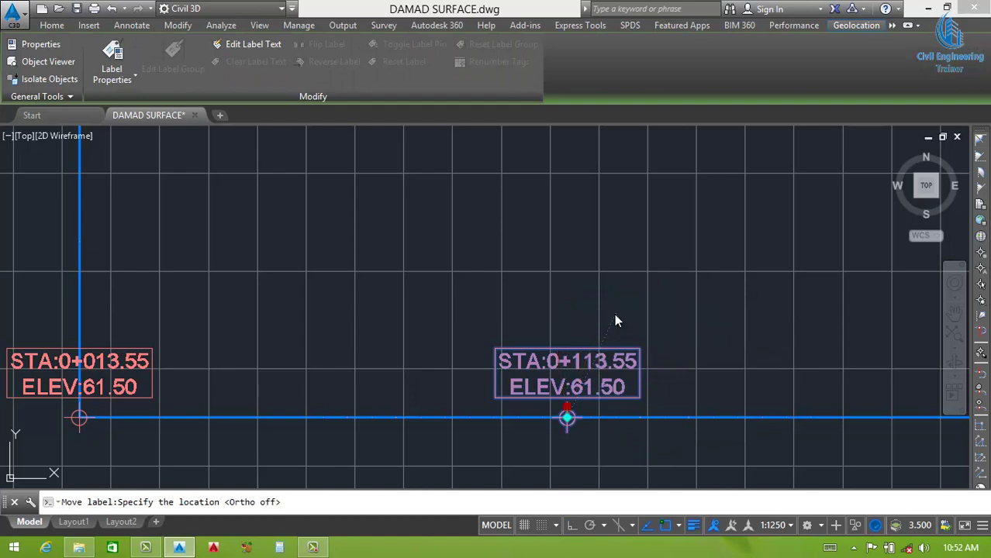
pyautogui.click(616, 320)
pyautogui.scroll(-3, 602, 361)
pyautogui.scroll(2, 419, 360)
pyautogui.press('Escape')
pyautogui.scroll(2, 423, 357)
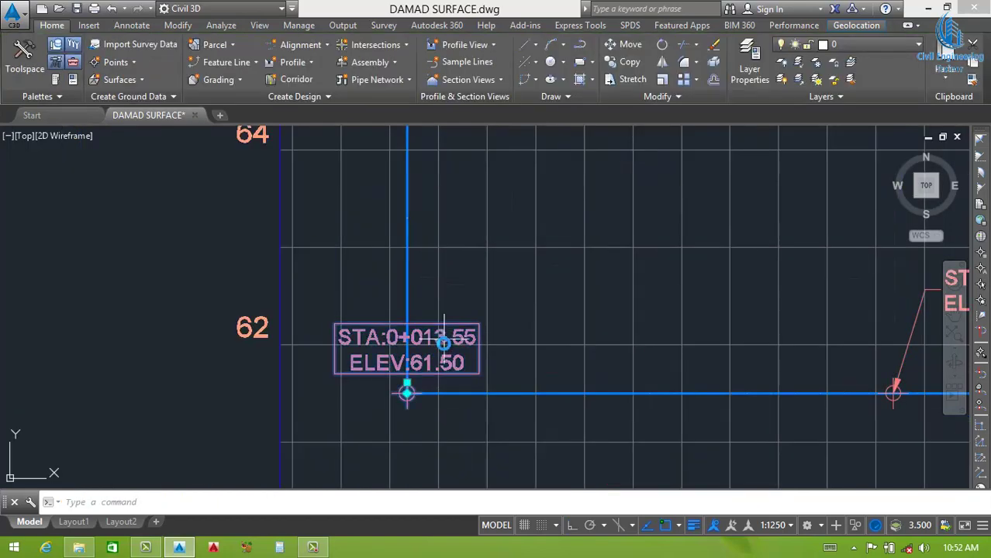
# Step: Move the bottom-left 0+013.55 and bottom-right 0+213.55 labels clear of the lines with leaders
pyautogui.click(403, 365)
pyautogui.click(407, 383)
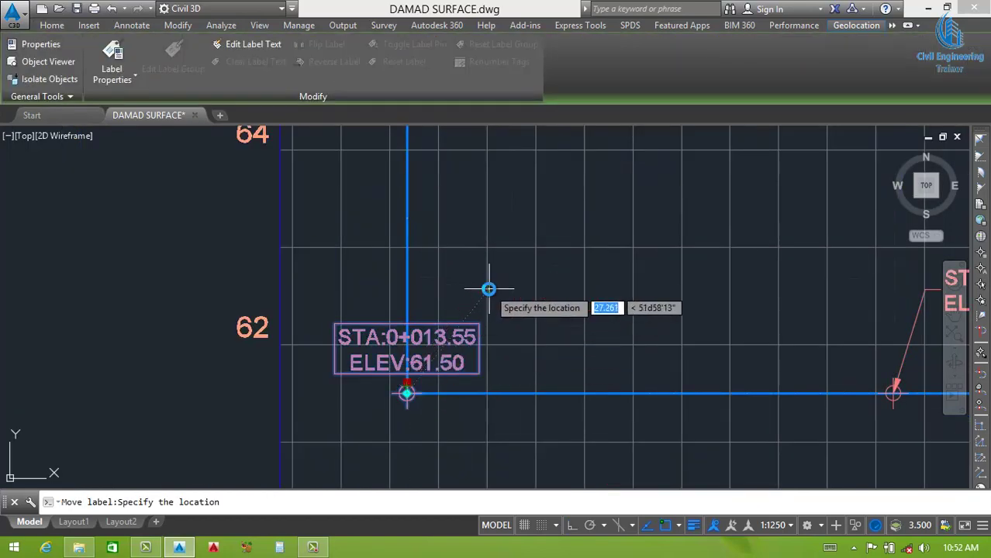
pyautogui.click(434, 314)
pyautogui.scroll(-2, 442, 337)
pyautogui.scroll(-4, 448, 329)
pyautogui.press('Escape')
pyautogui.scroll(5, 700, 333)
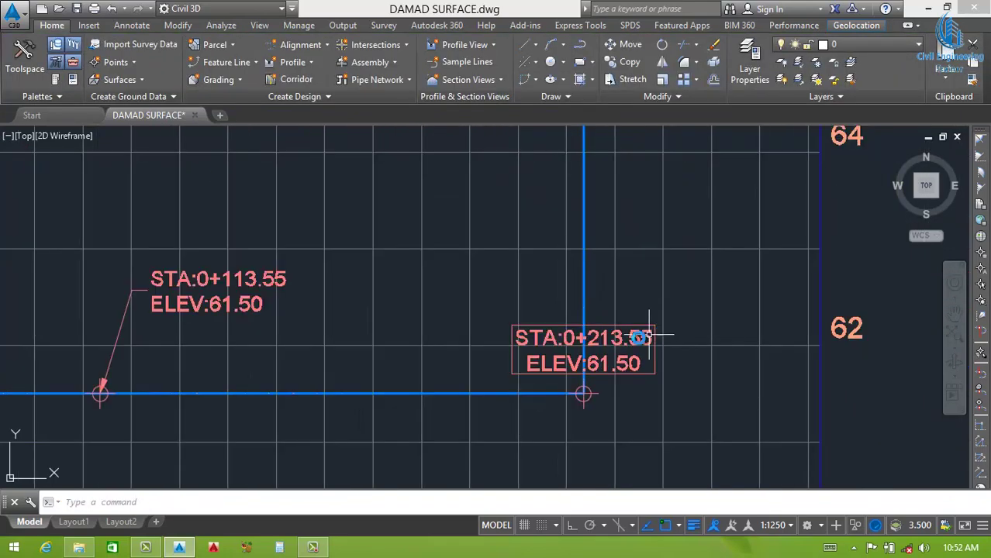
pyautogui.click(584, 393)
pyautogui.click(578, 381)
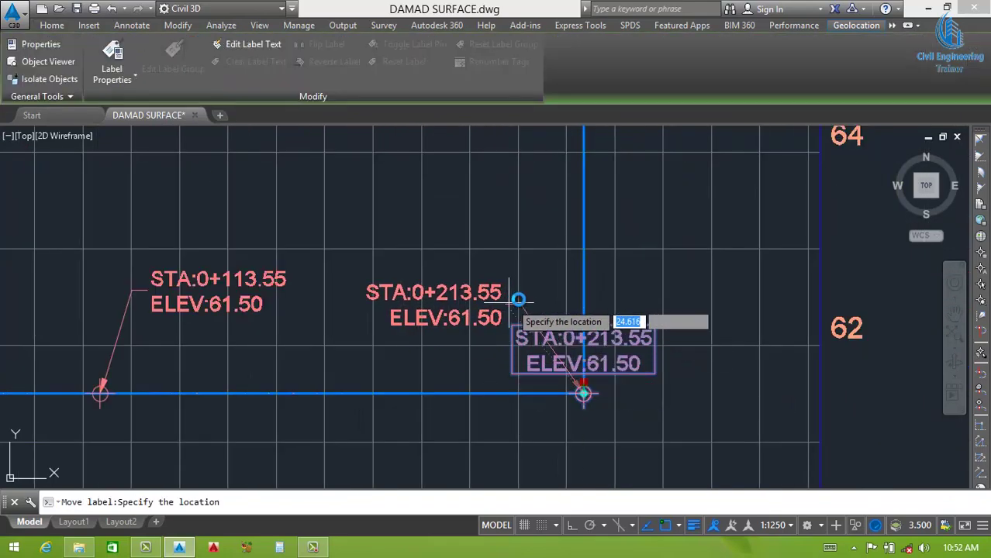
pyautogui.click(531, 290)
pyautogui.scroll(-4, 394, 363)
pyautogui.press('Escape')
pyautogui.scroll(-2, 394, 362)
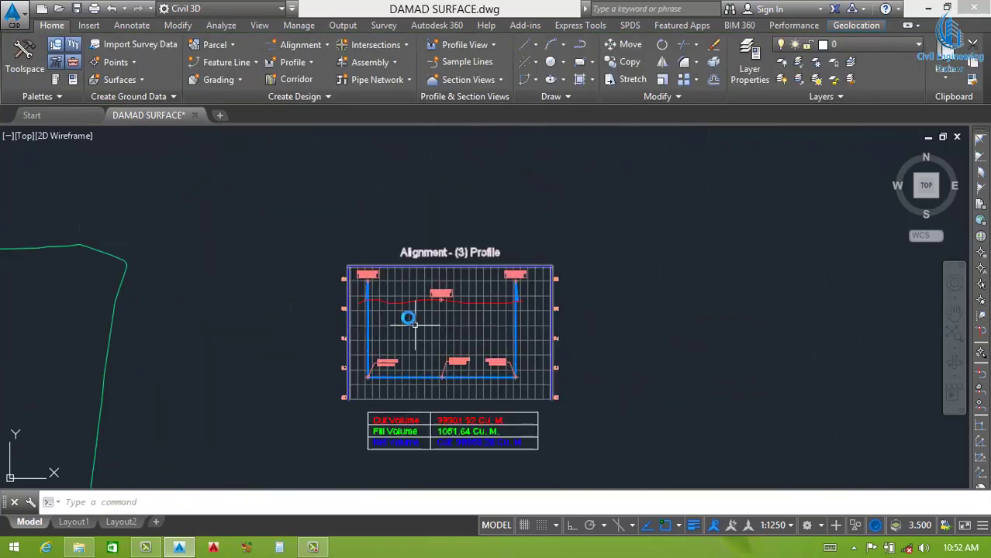
pyautogui.scroll(3, 407, 316)
pyautogui.scroll(3, 374, 284)
# Step: Move the top-left 0+013.55 elevation 68.00 label down-right with a leader
pyautogui.click(360, 231)
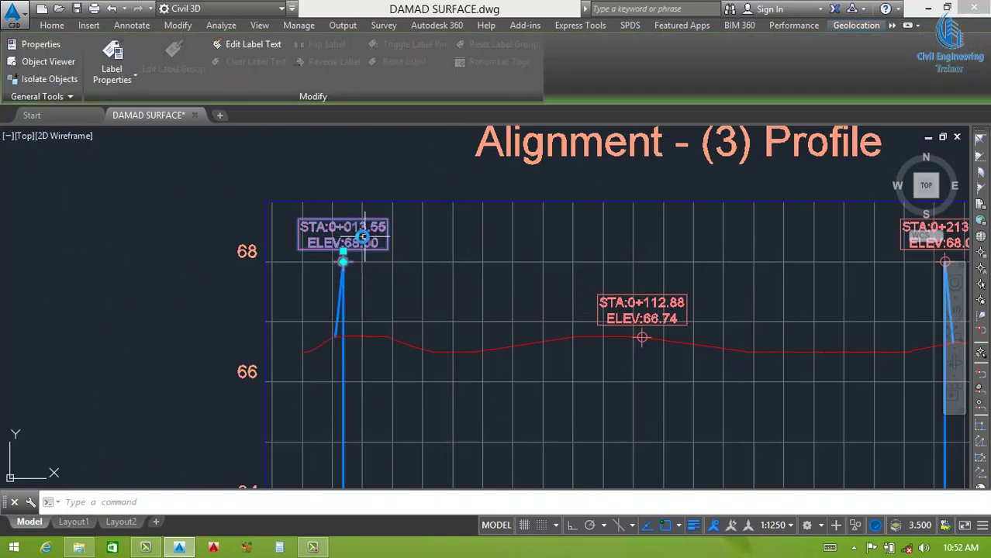
pyautogui.click(341, 256)
pyautogui.click(391, 292)
pyautogui.scroll(2, 391, 292)
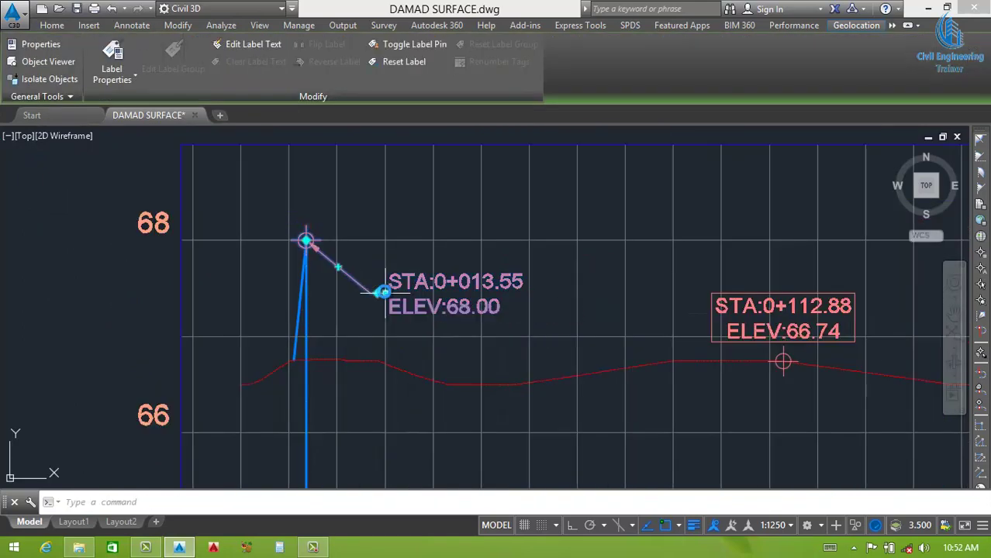
pyautogui.scroll(-4, 405, 232)
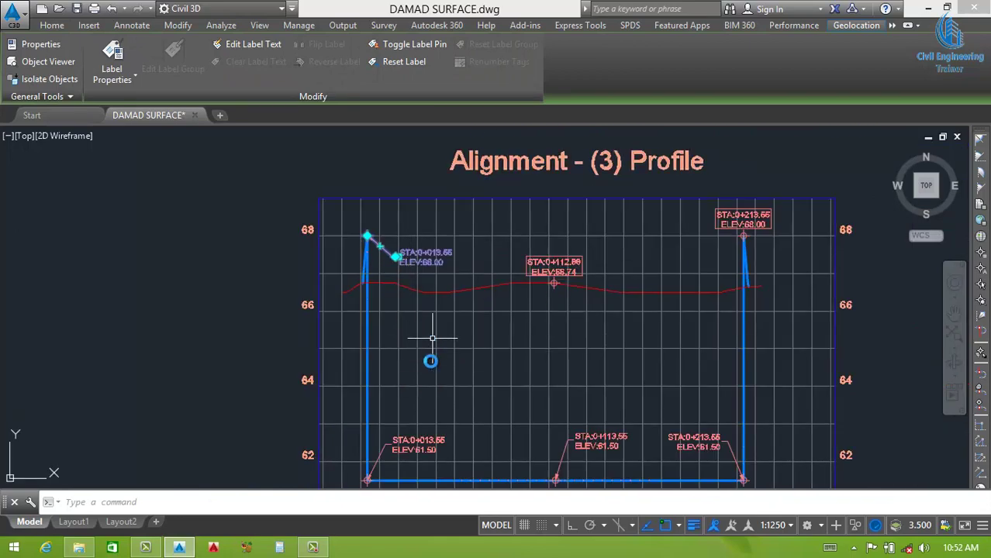
pyautogui.scroll(6, 424, 473)
pyautogui.scroll(-5, 447, 332)
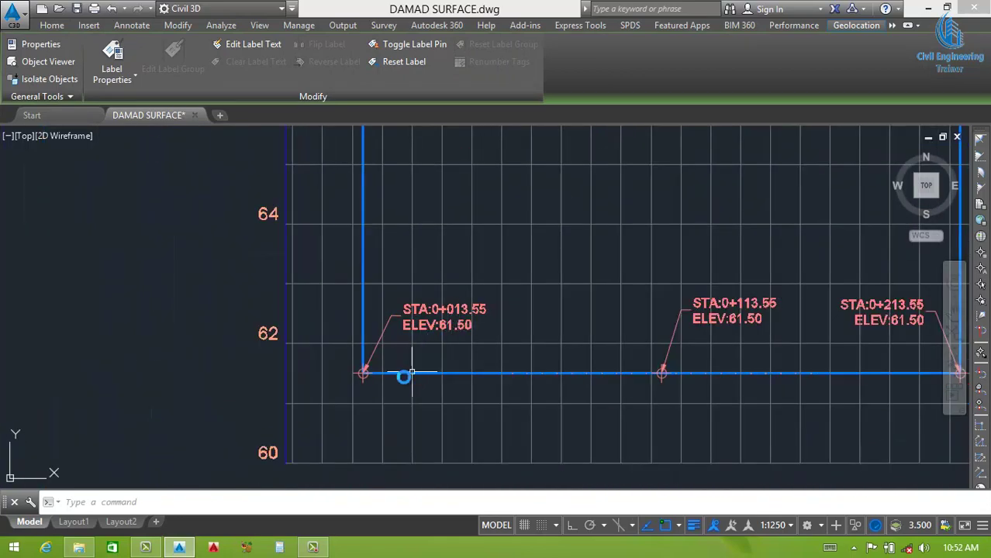
pyautogui.scroll(2, 388, 374)
# Step: Reposition the STA:0+013.55 label to a new spot, attached by its leader
pyautogui.click(365, 368)
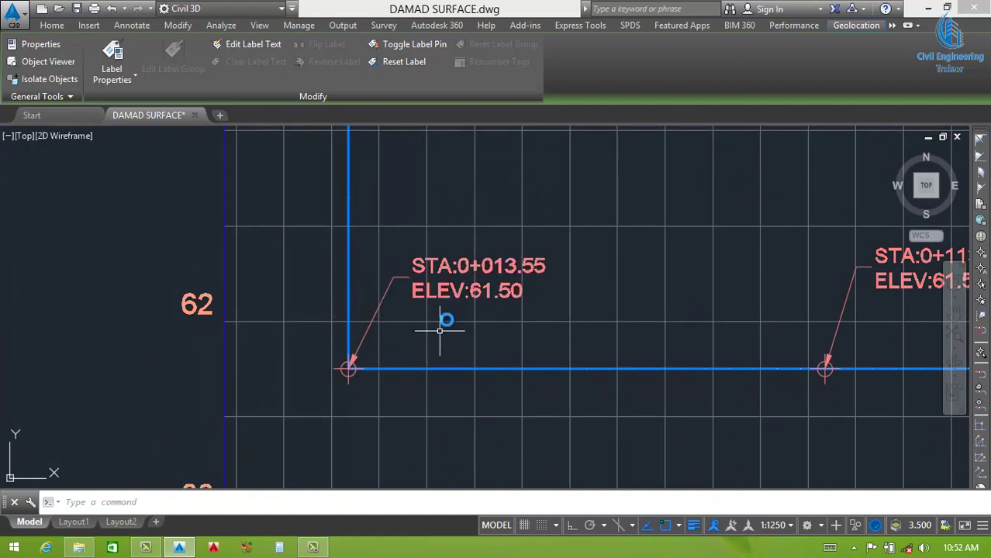
pyautogui.scroll(2, 453, 281)
pyautogui.click(515, 262)
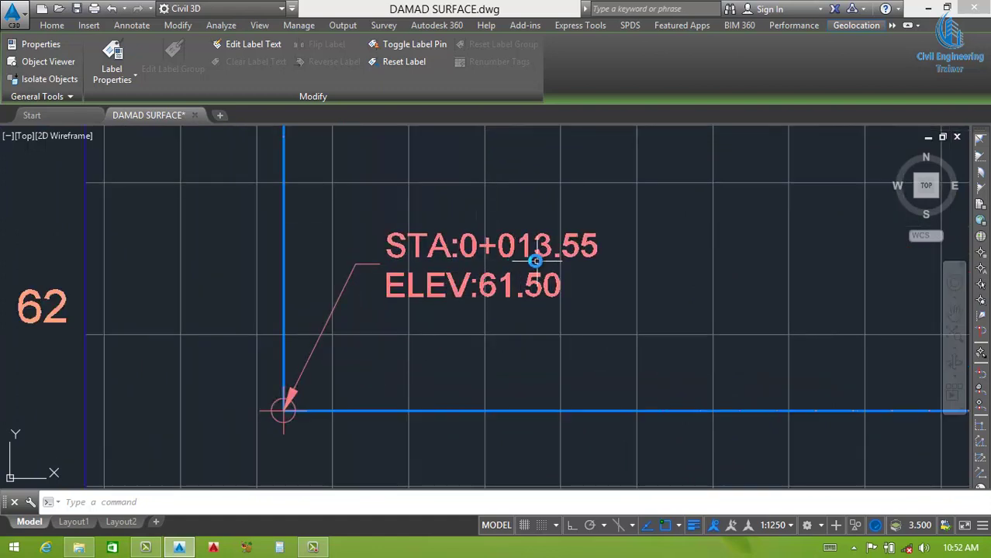
pyautogui.scroll(-5, 531, 308)
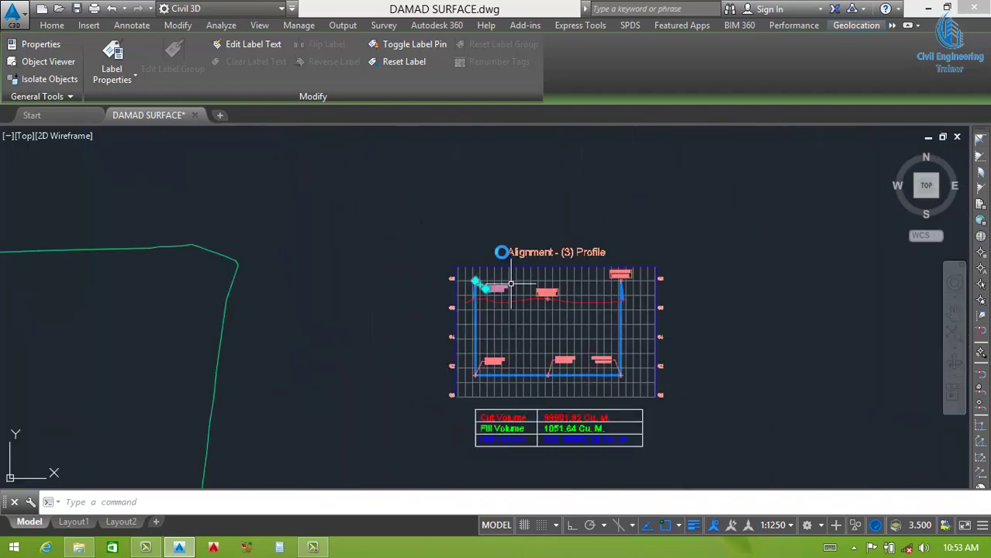
pyautogui.scroll(2, 500, 260)
pyautogui.scroll(3, 504, 294)
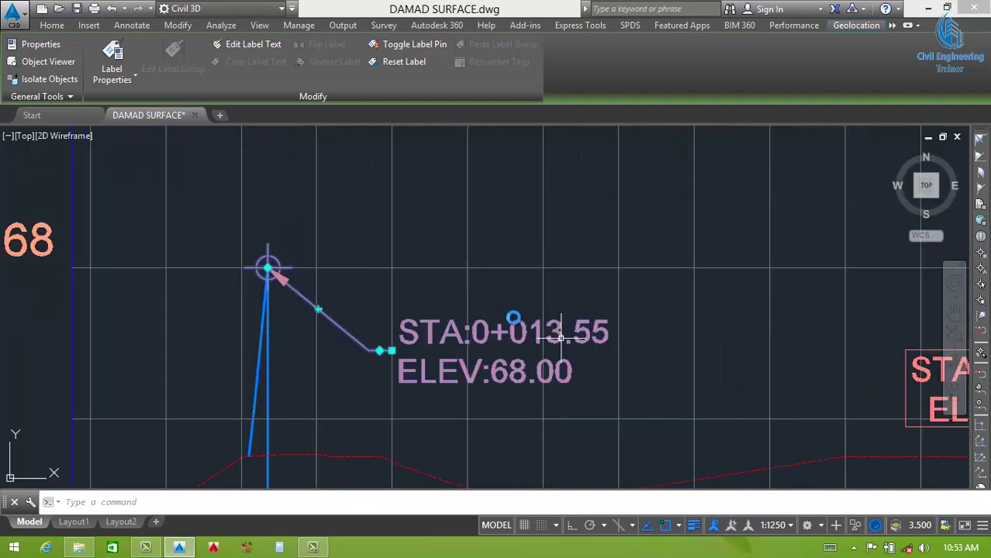
pyautogui.scroll(-5, 656, 389)
pyautogui.scroll(-4, 394, 332)
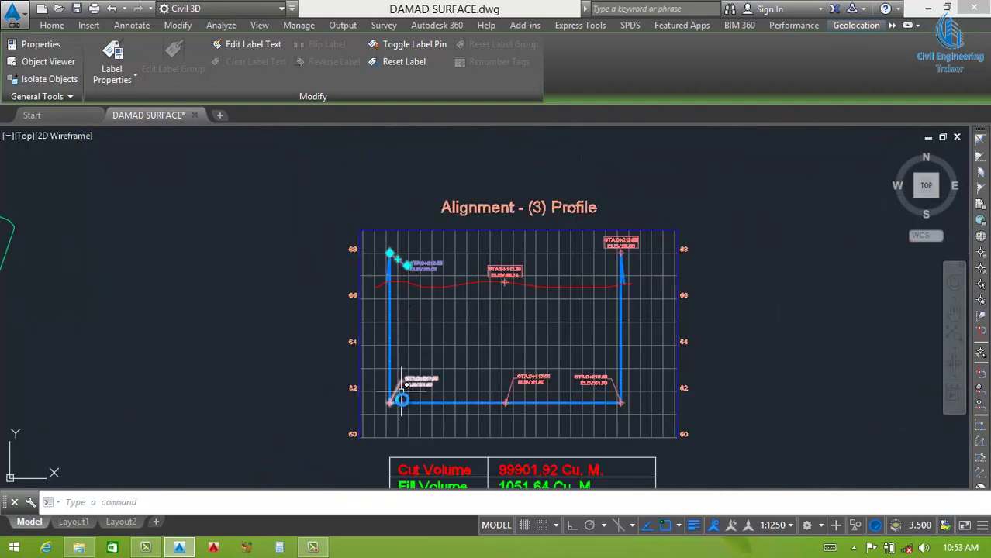
pyautogui.scroll(4, 401, 399)
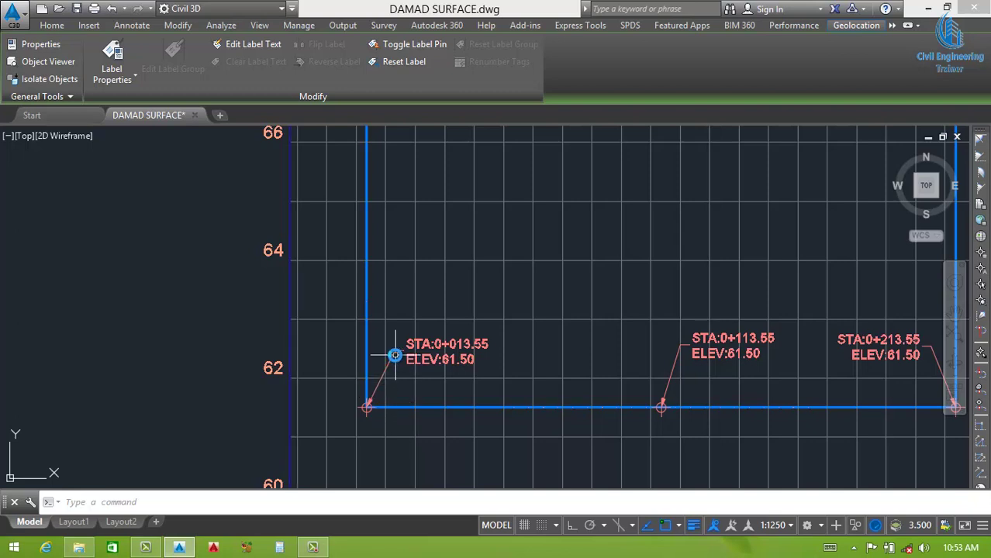
pyautogui.click(396, 355)
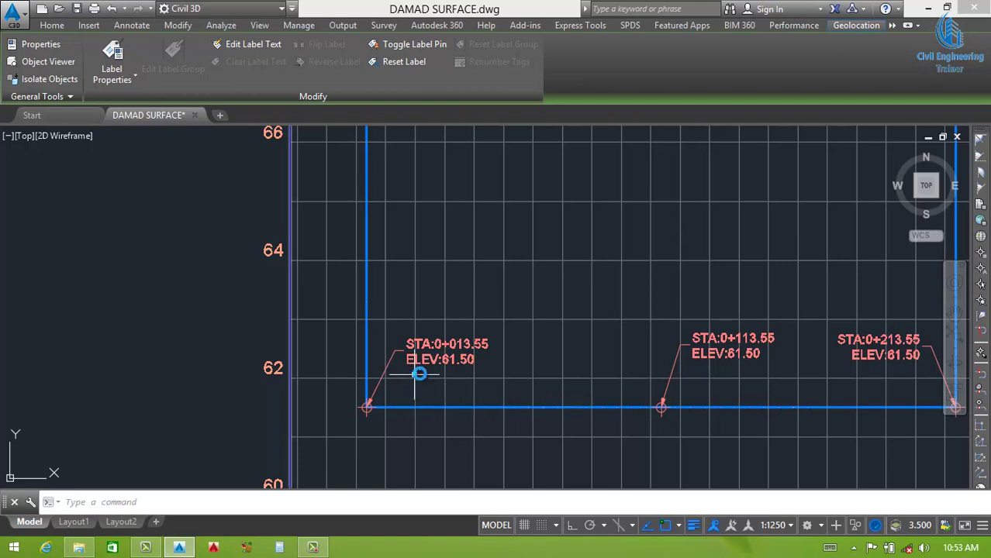
pyautogui.scroll(2, 465, 357)
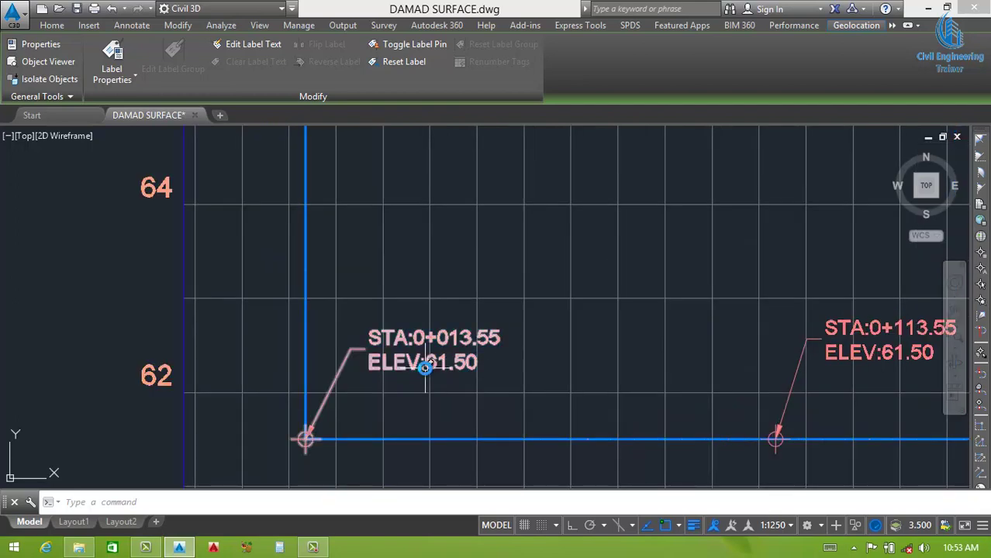
pyautogui.scroll(-3, 406, 387)
pyautogui.scroll(2, 409, 276)
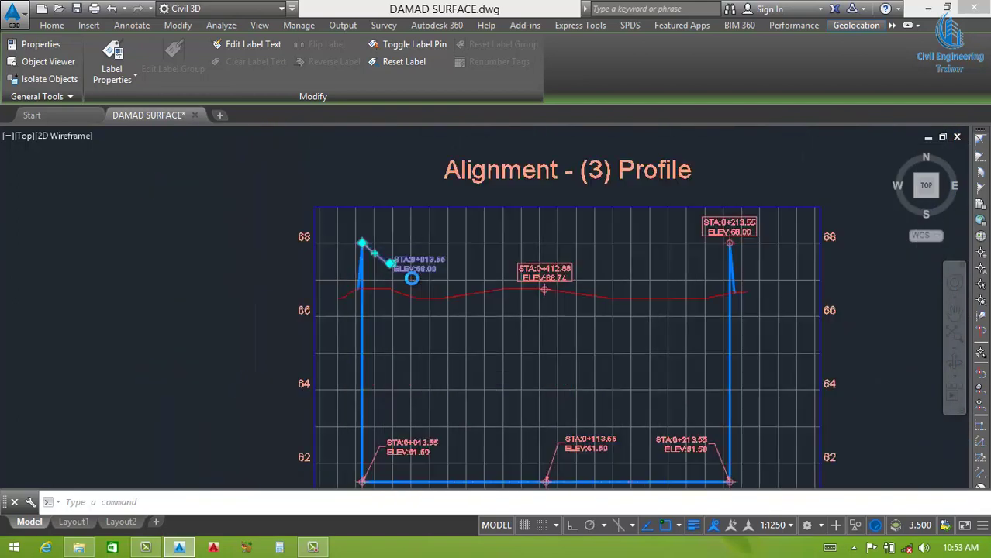
pyautogui.scroll(3, 402, 288)
pyautogui.scroll(-5, 624, 318)
pyautogui.press('Escape')
pyautogui.scroll(4, 625, 318)
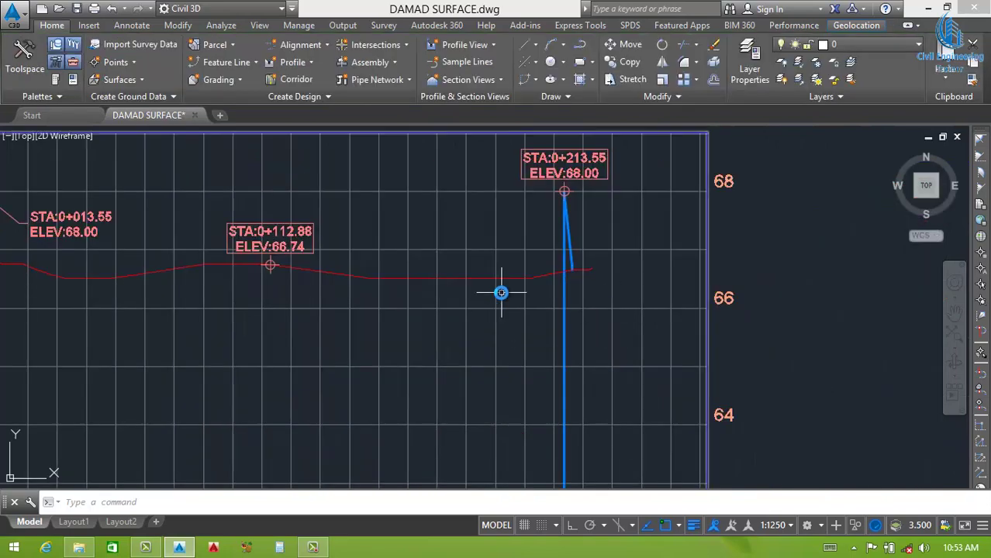
pyautogui.scroll(-2, 488, 310)
pyautogui.scroll(1, 429, 381)
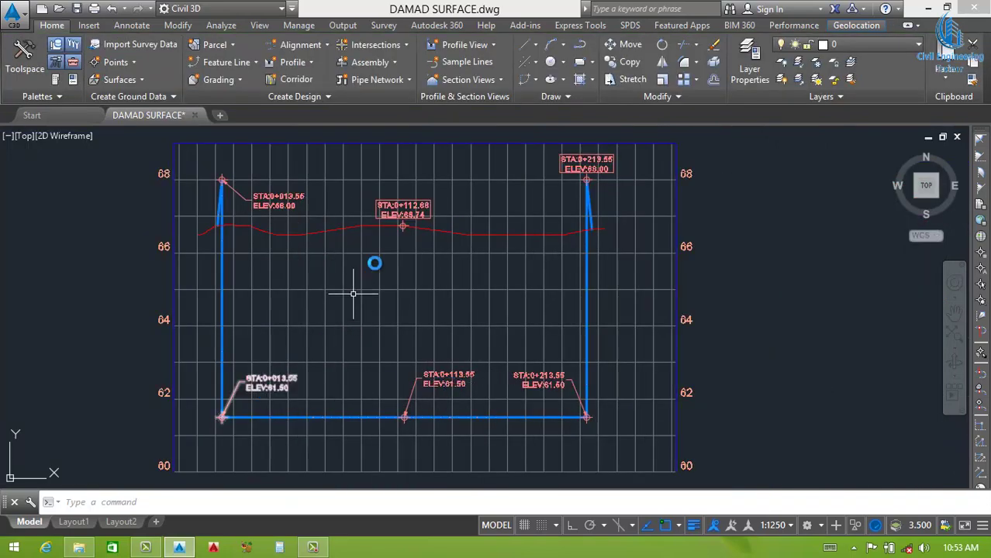
pyautogui.scroll(1, 402, 228)
pyautogui.scroll(2, 407, 233)
# Step: Move the STA:0+112.88 label up and right, joined to its point by a leader
pyautogui.click(417, 238)
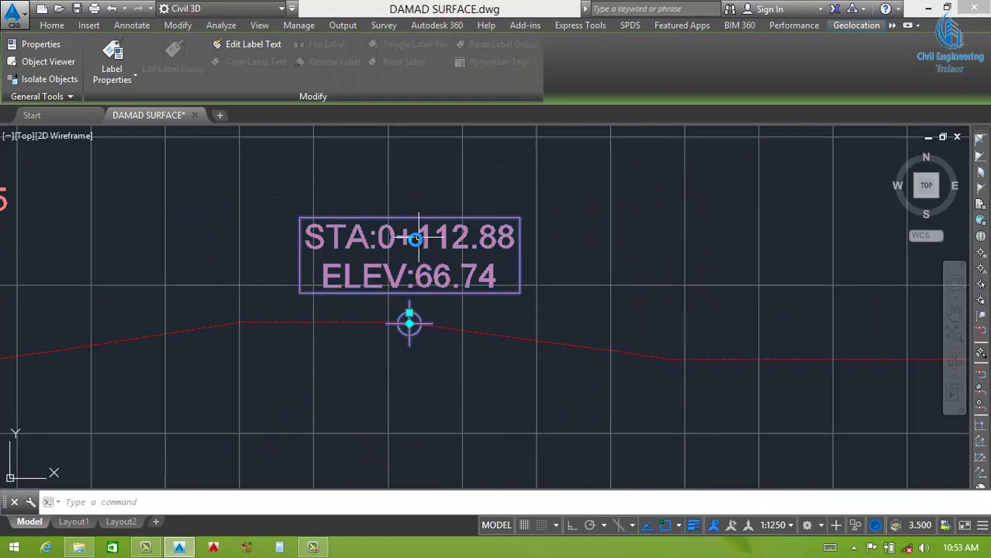
pyautogui.click(408, 308)
pyautogui.click(476, 189)
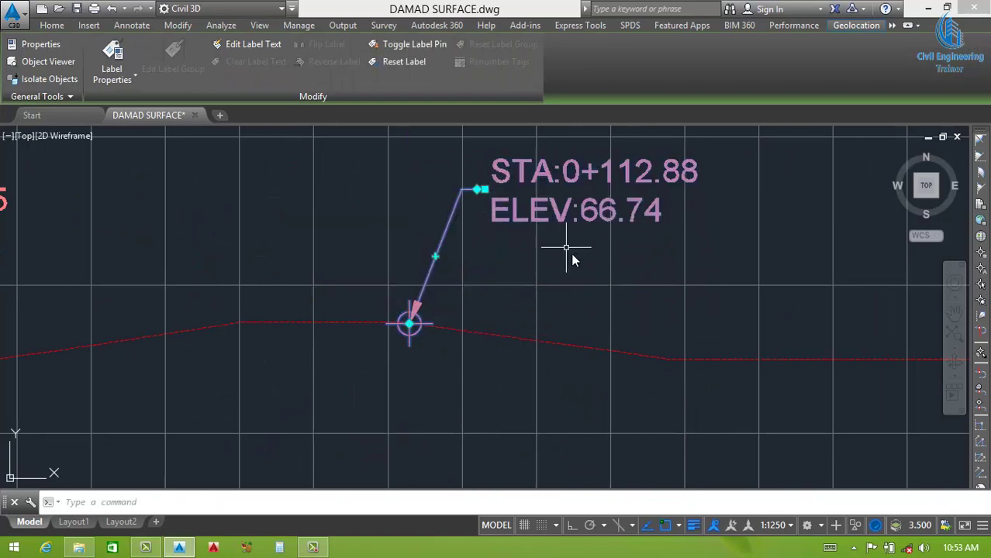
pyautogui.press('Escape')
pyautogui.scroll(-3, 535, 267)
pyautogui.scroll(-3, 484, 334)
pyautogui.scroll(4, 431, 384)
pyautogui.scroll(2, 384, 368)
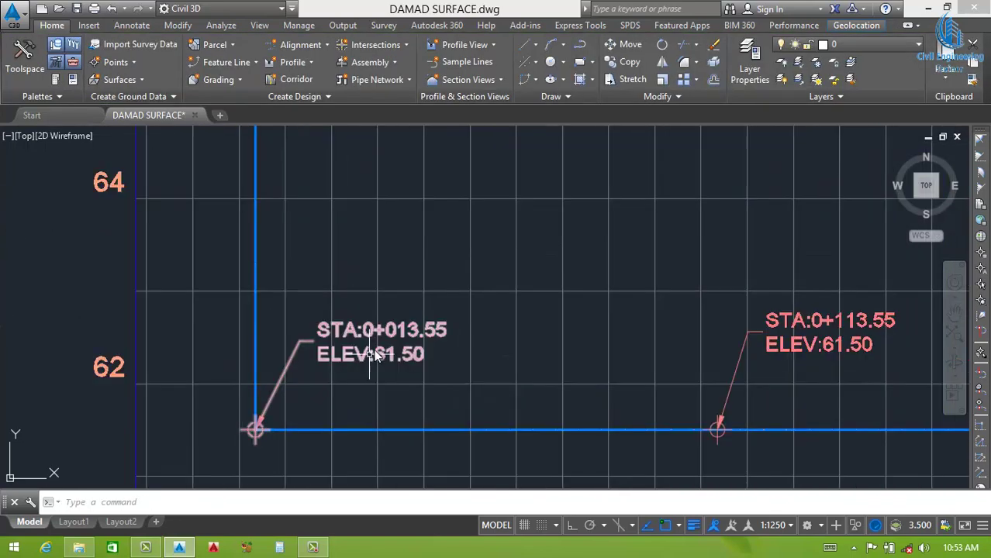
# Step: Open the Station and Elevation label style for editing from the 0+013.55 label
pyautogui.click(368, 330)
pyautogui.rightClick(368, 329)
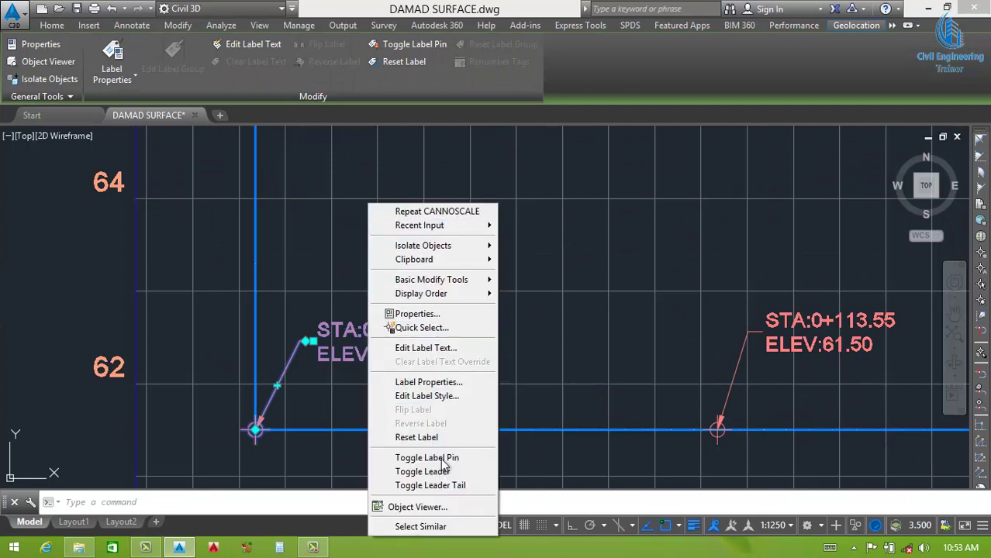
pyautogui.click(428, 397)
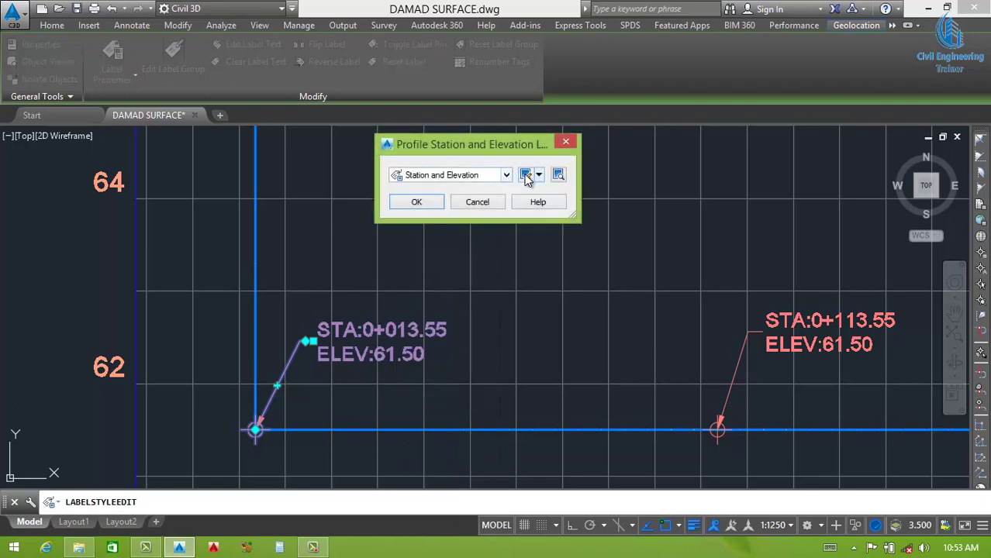
pyautogui.click(524, 175)
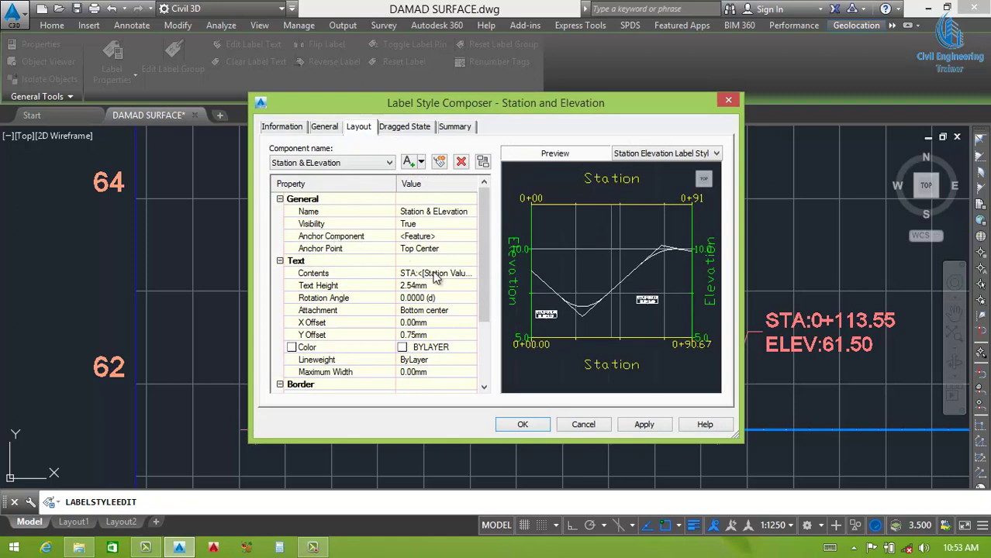
pyautogui.click(369, 164)
pyautogui.click(360, 174)
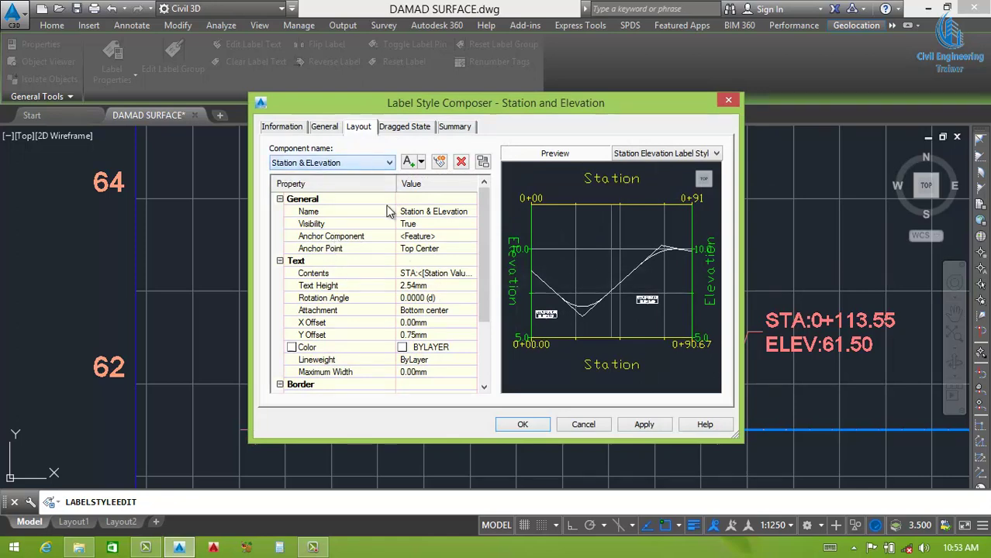
# Step: Delete the station value field and STA: prefix from the label's text contents
pyautogui.click(464, 274)
pyautogui.click(472, 273)
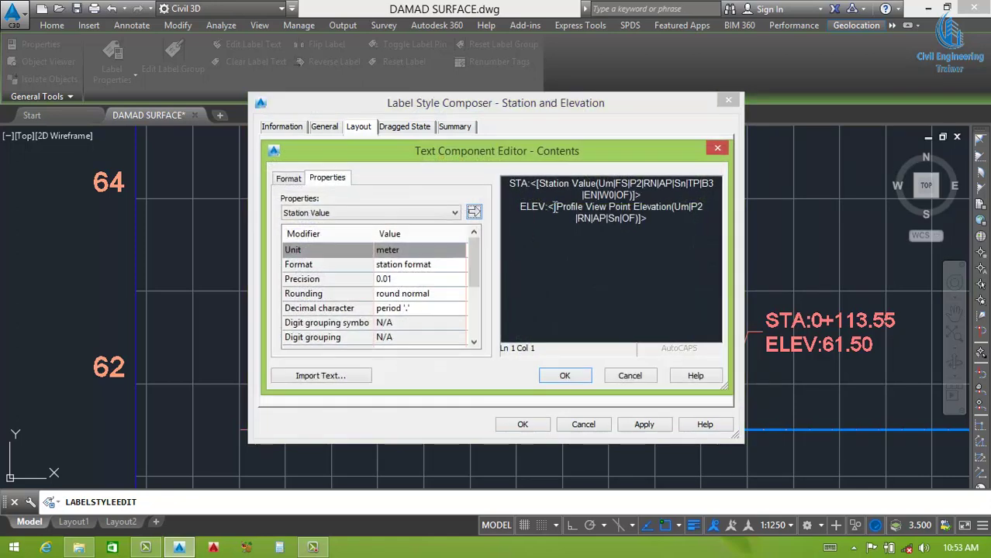
pyautogui.click(613, 196)
pyautogui.press('BackSpace')
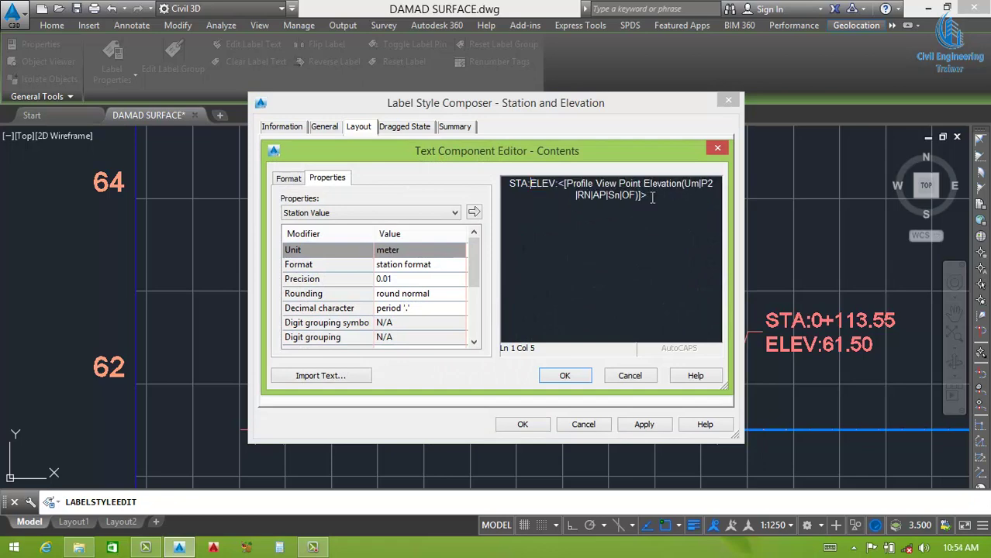
pyautogui.press('BackSpace')
pyautogui.press('BackSpace')
pyautogui.press('BackSpace')
pyautogui.press('BackSpace')
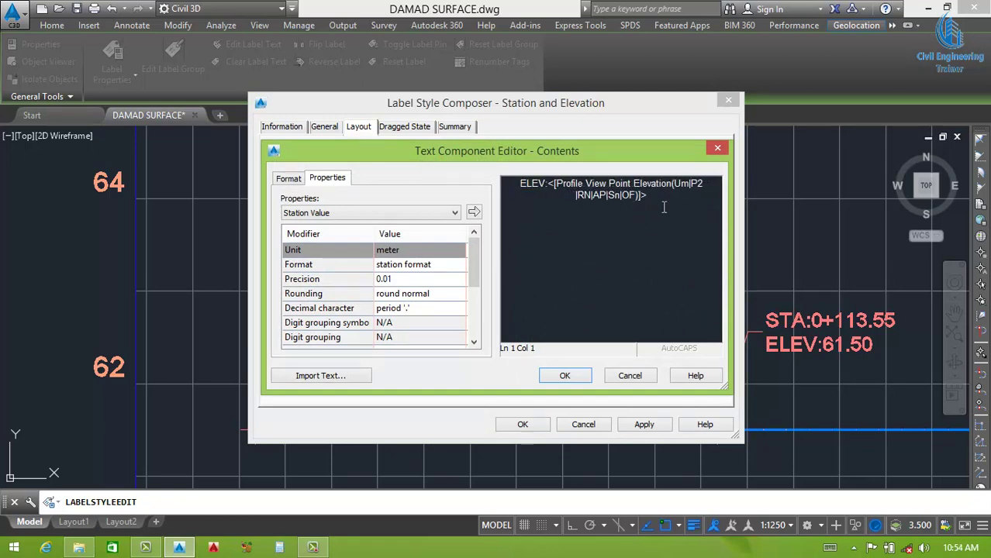
pyautogui.hotkey('ctrl', 'a')
# Step: Make the label's elevation text yellow in the text component
pyautogui.click(288, 177)
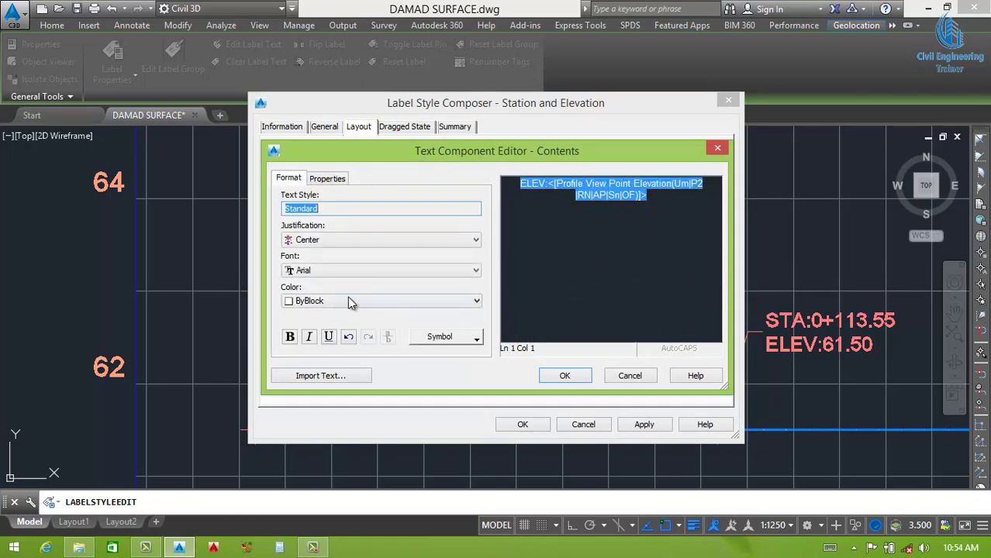
pyautogui.click(349, 299)
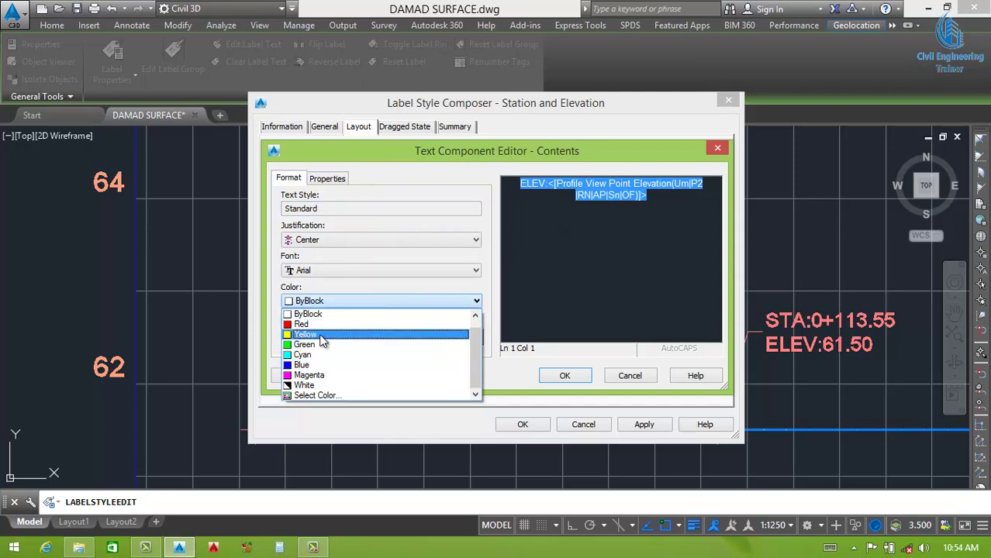
pyautogui.click(323, 336)
pyautogui.click(565, 377)
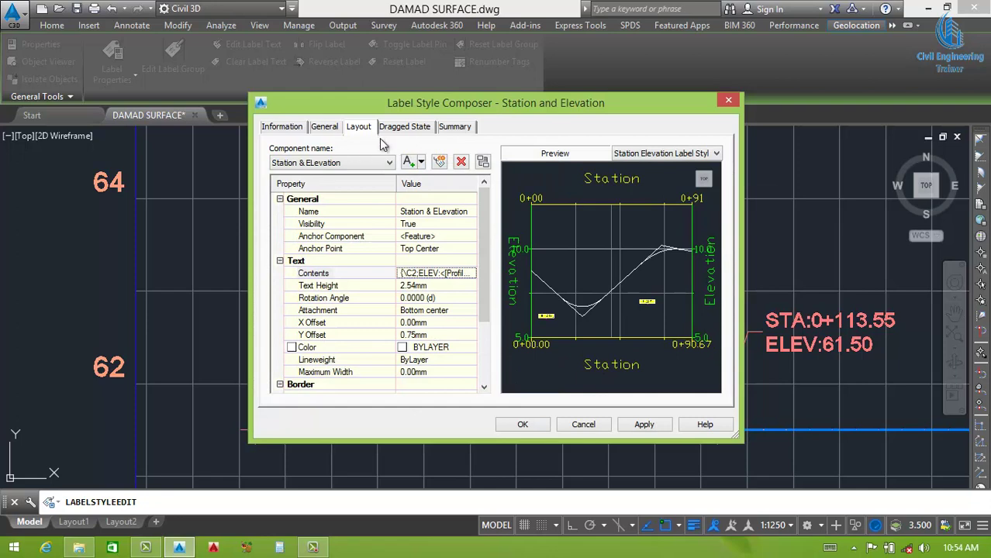
# Step: Set the dragged-state leader and text colours to yellow and apply the style
pyautogui.click(404, 127)
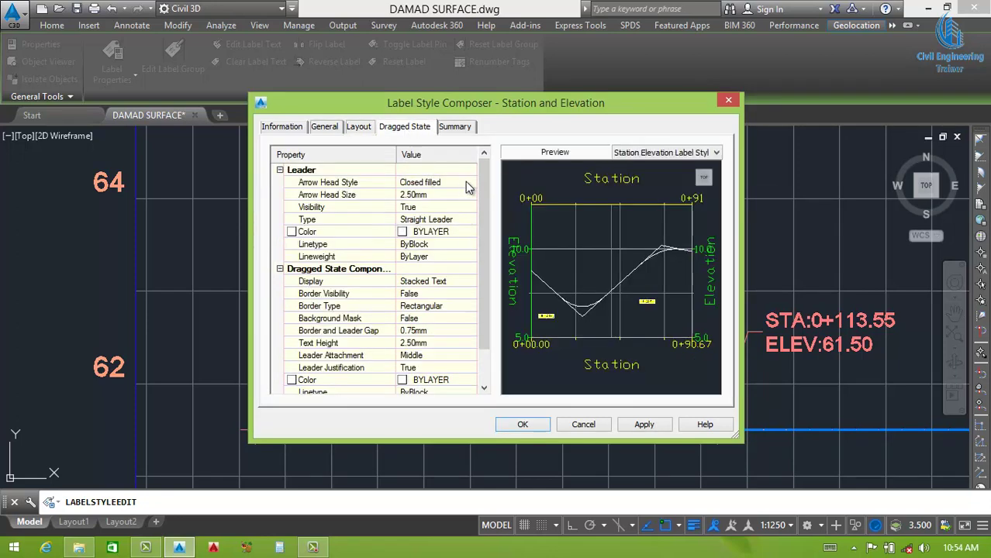
pyautogui.click(471, 233)
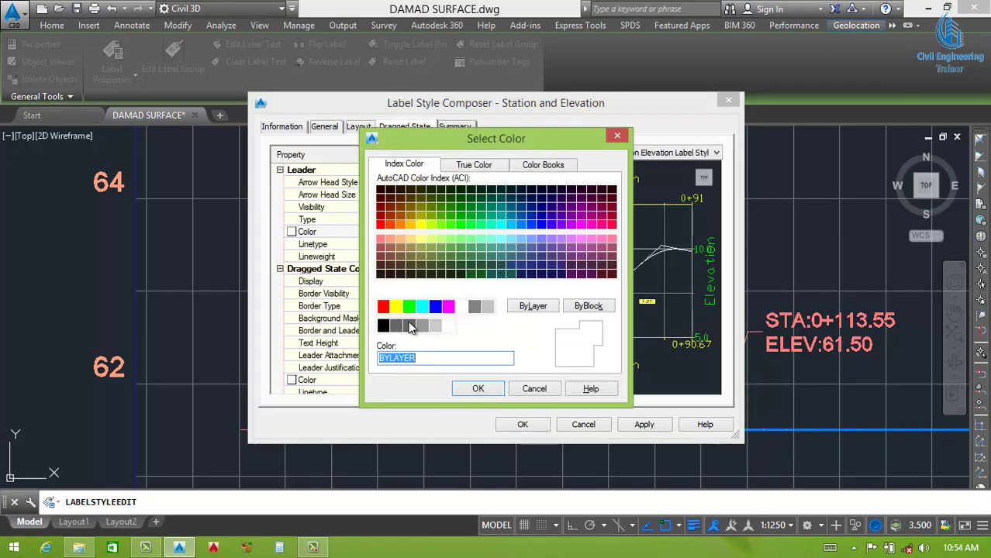
pyautogui.click(396, 307)
pyautogui.click(488, 389)
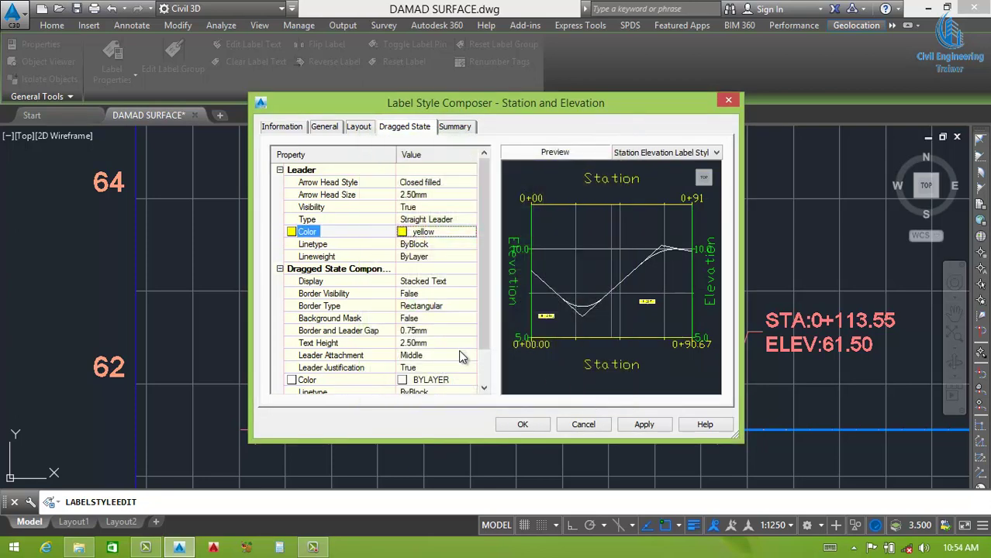
pyautogui.click(466, 380)
pyautogui.click(471, 380)
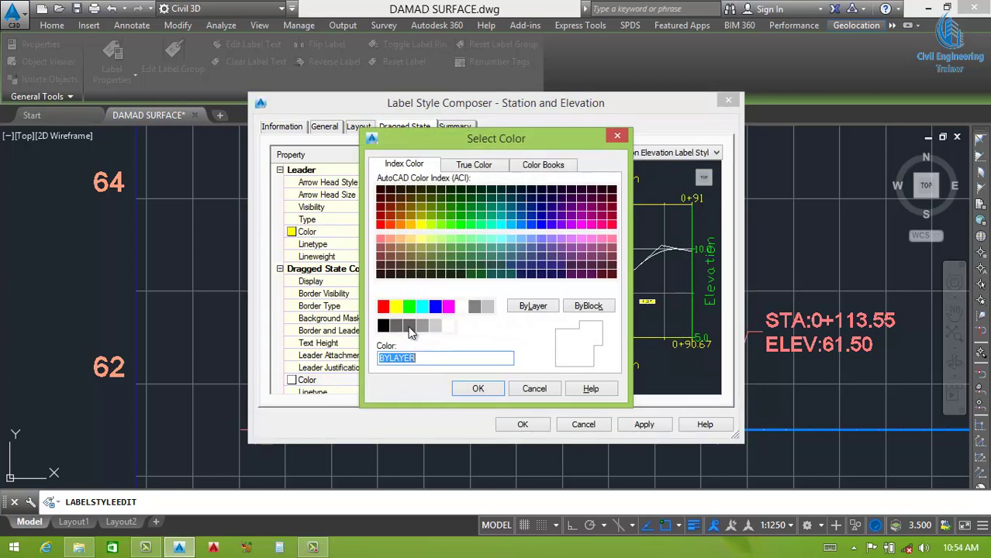
pyautogui.click(396, 308)
pyautogui.click(478, 389)
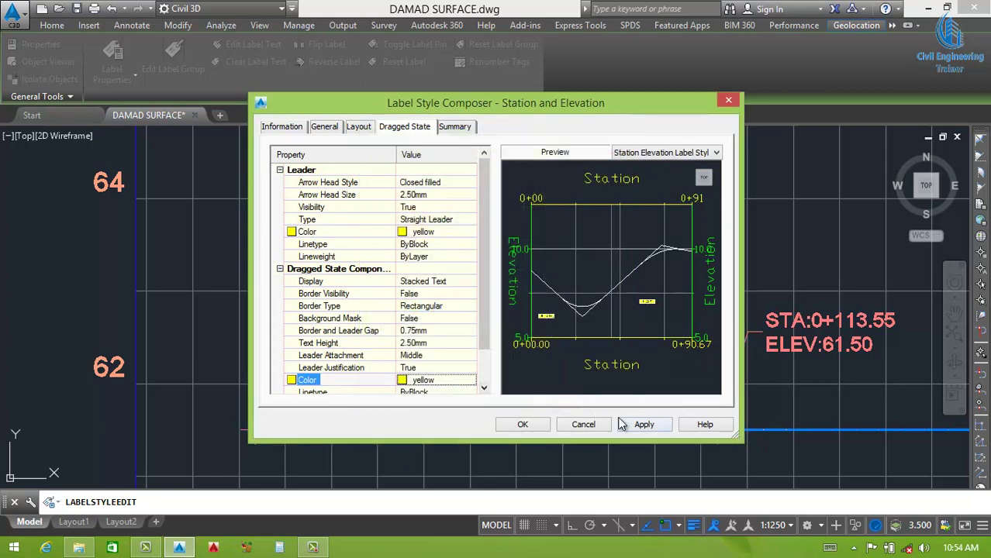
pyautogui.click(645, 425)
pyautogui.click(523, 423)
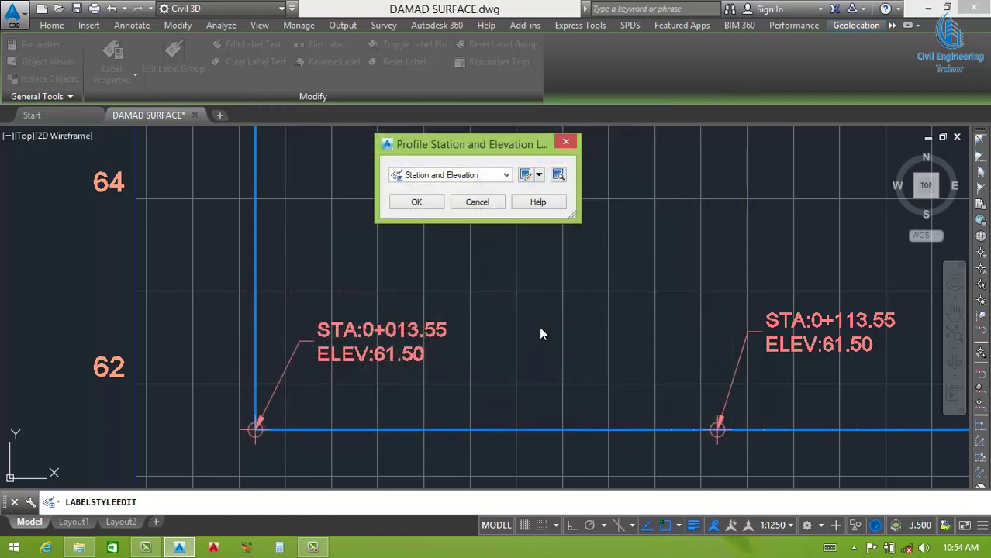
# Step: Apply the elevation-only label style to the profile and inspect an ELEV:61.50 label
pyautogui.click(419, 204)
pyautogui.scroll(-4, 574, 370)
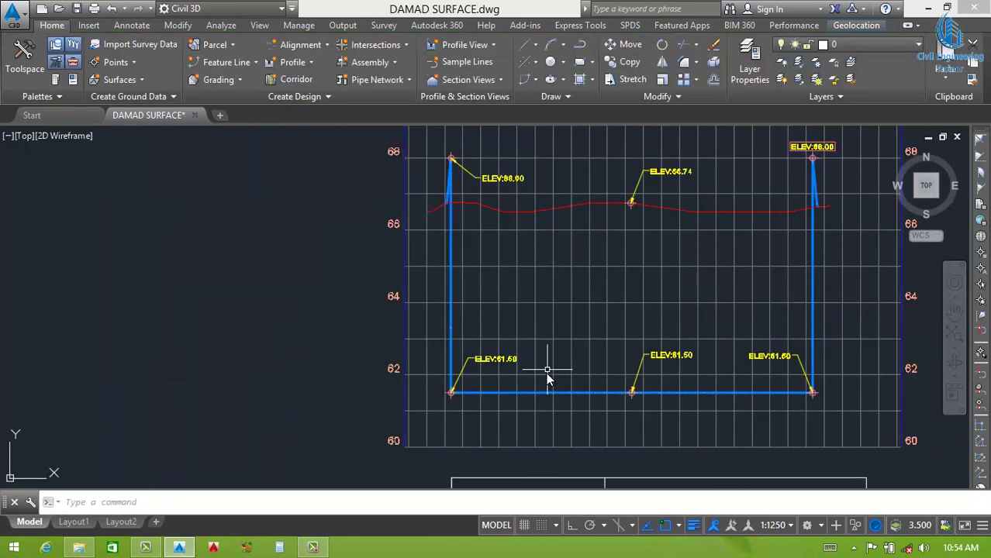
pyautogui.scroll(4, 784, 375)
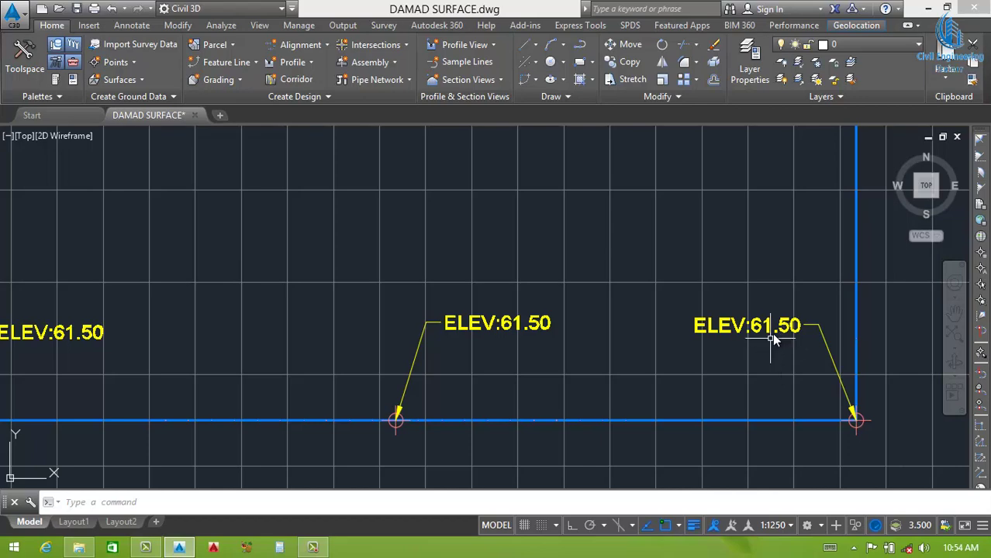
pyautogui.click(773, 339)
pyautogui.press('Escape')
# Step: Zoom between the profile view and the plot boundary to review the relabelled profile
pyautogui.scroll(-2, 697, 345)
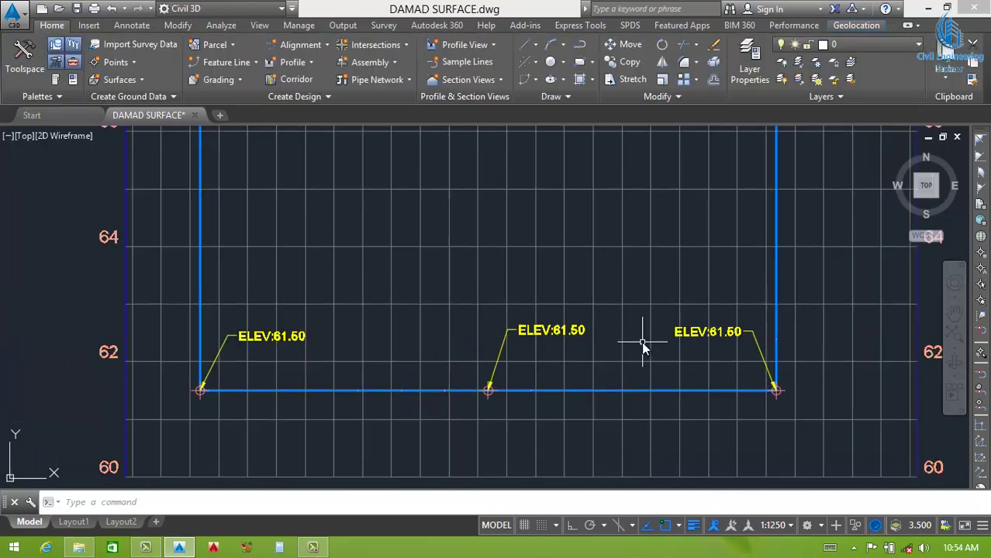
pyautogui.scroll(-4, 617, 331)
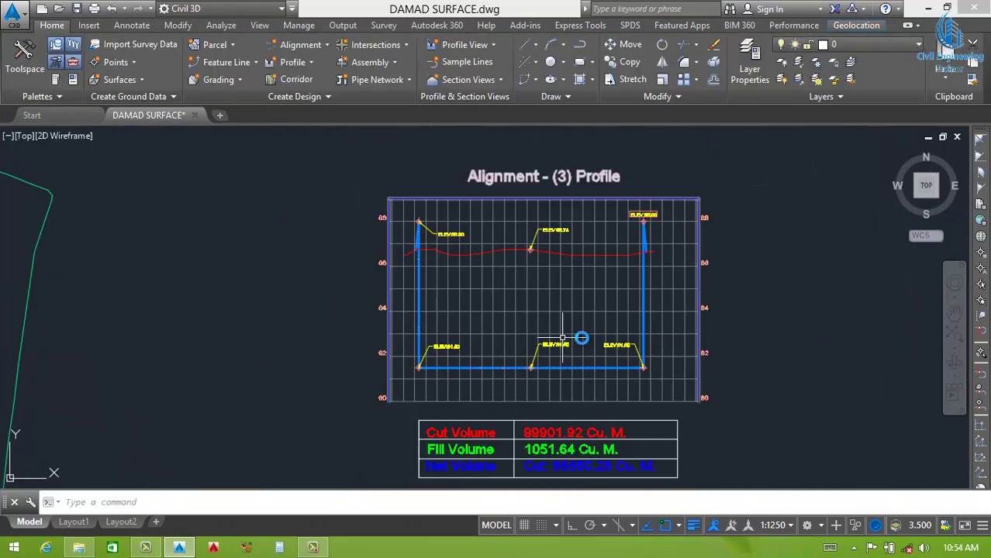
pyautogui.scroll(-2, 591, 332)
pyautogui.click(580, 315)
pyautogui.press('Escape')
pyautogui.scroll(-4, 580, 315)
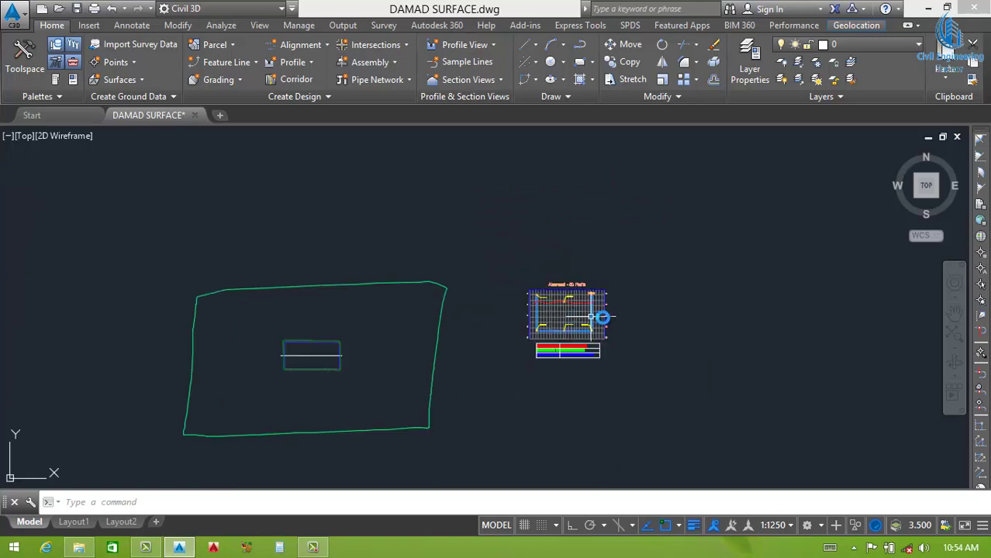
pyautogui.scroll(6, 601, 312)
pyautogui.scroll(-6, 515, 304)
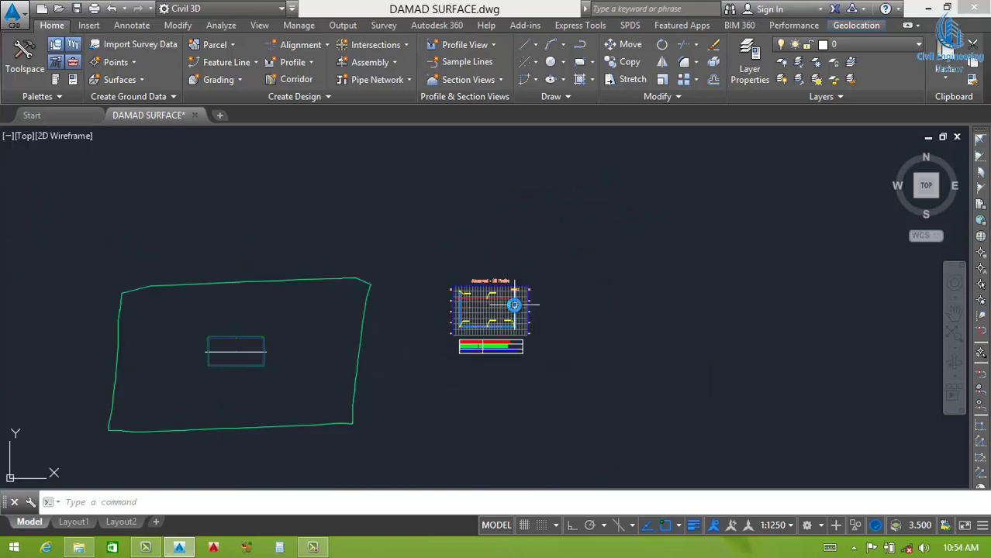
pyautogui.scroll(4, 197, 357)
pyautogui.scroll(2, 195, 353)
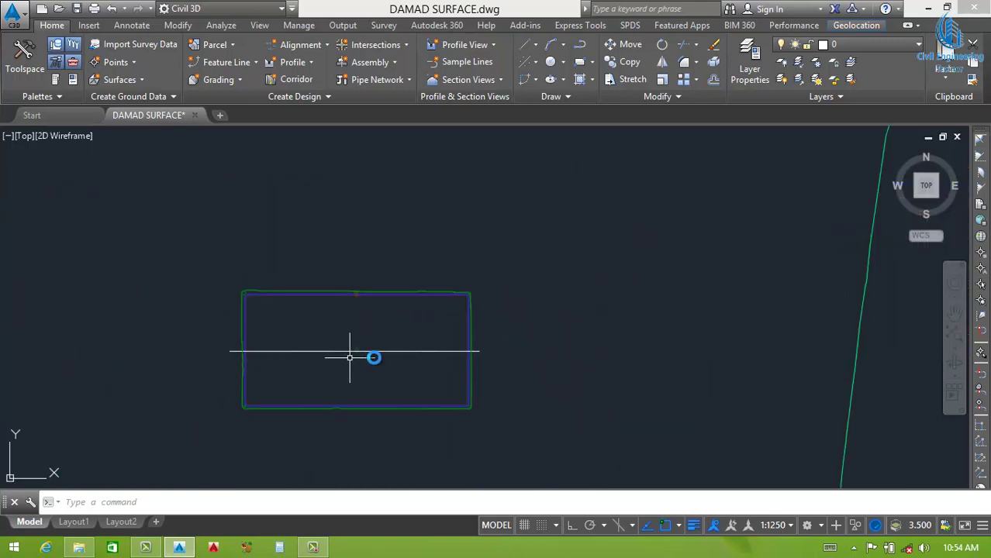
pyautogui.scroll(-4, 376, 353)
pyautogui.scroll(2, 847, 305)
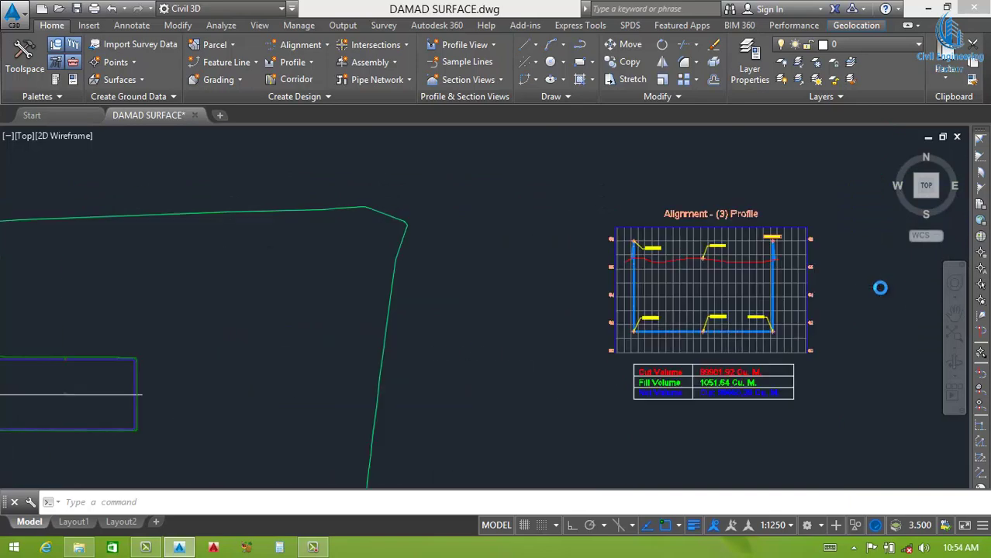
pyautogui.scroll(3, 878, 285)
pyautogui.scroll(-1, 548, 338)
pyautogui.scroll(-2, 548, 338)
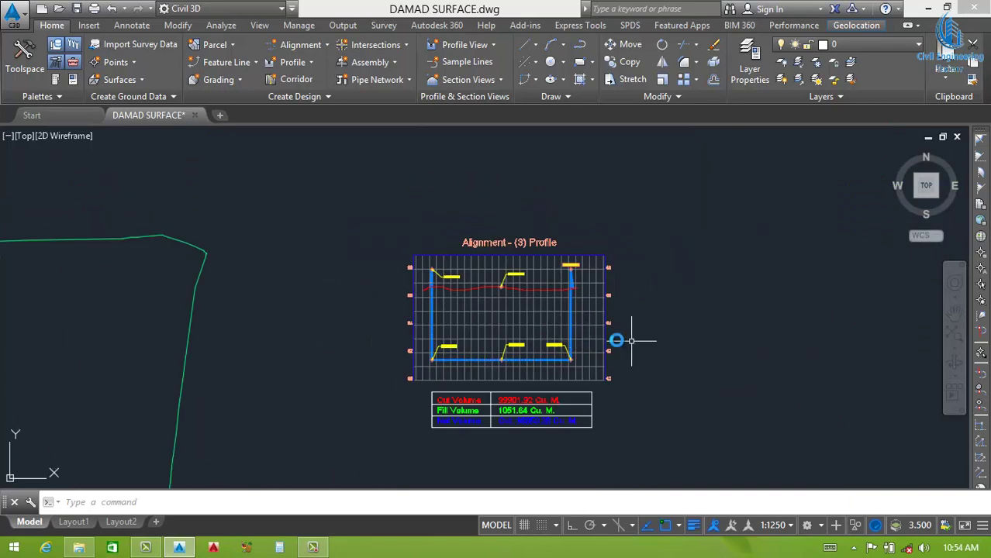
pyautogui.scroll(-4, 619, 336)
pyautogui.scroll(-2, 564, 336)
pyautogui.scroll(4, 356, 354)
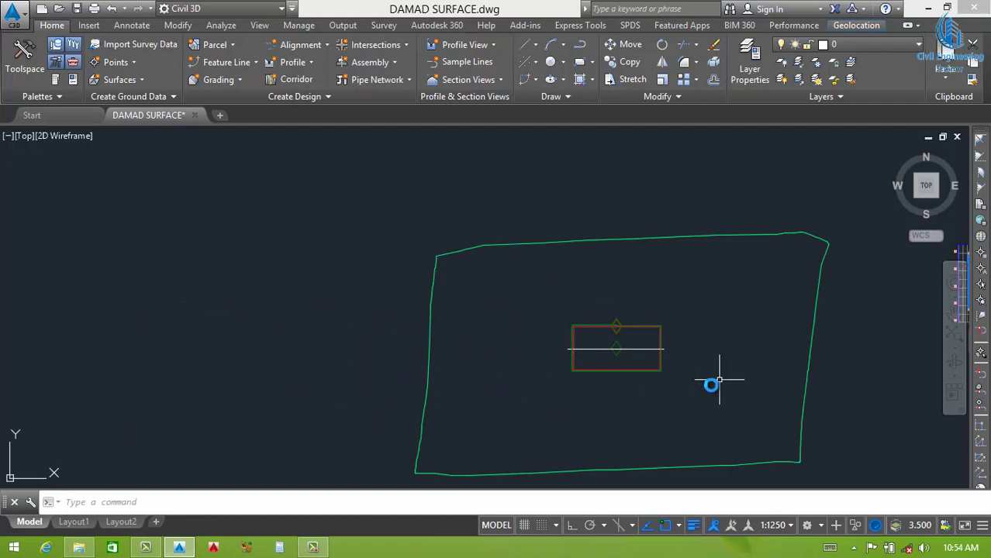
pyautogui.scroll(-2, 553, 383)
pyautogui.scroll(-2, 553, 383)
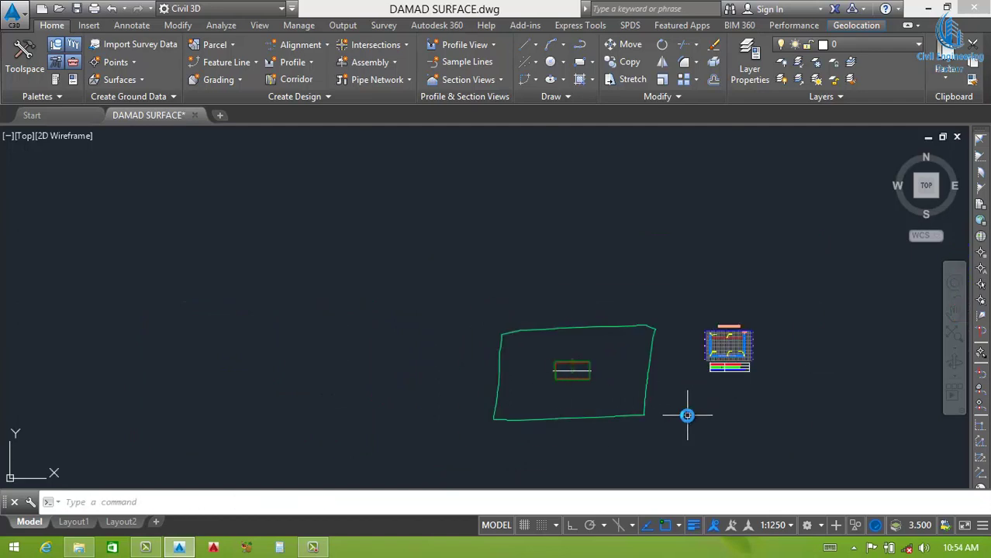
pyautogui.scroll(2, 593, 359)
pyautogui.scroll(2, 601, 359)
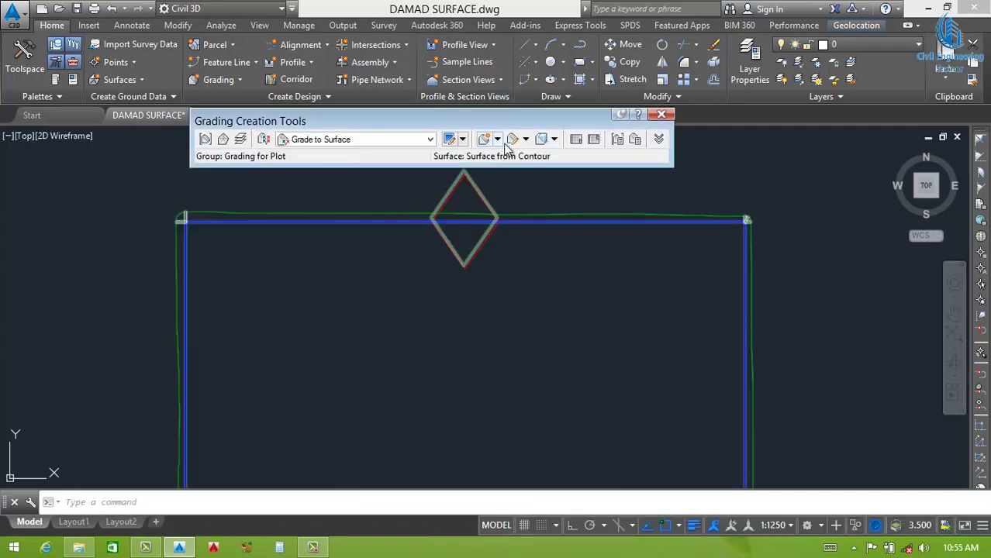
# Step: Delete the grading at the plot edge and its remaining projection lines
pyautogui.click(526, 140)
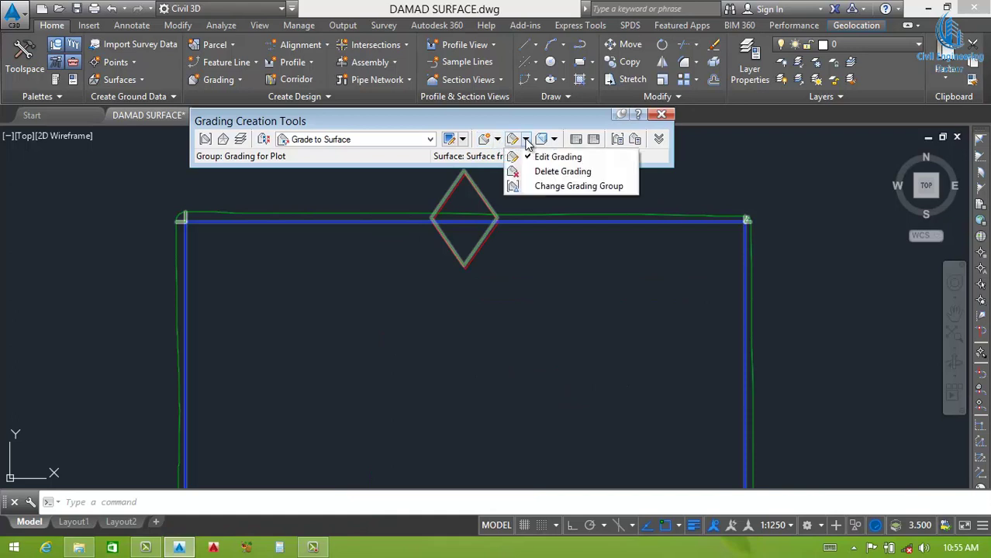
pyautogui.click(552, 171)
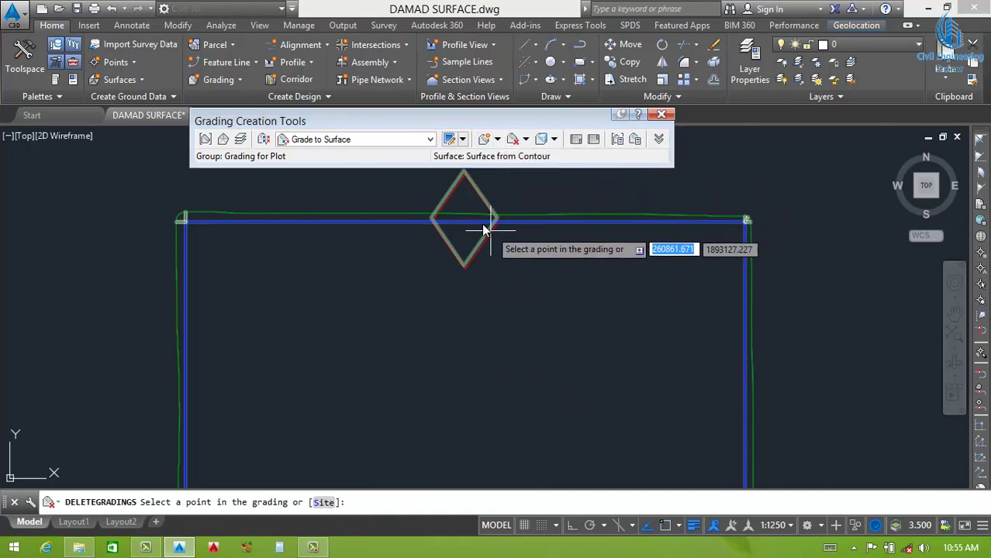
pyautogui.scroll(3, 479, 209)
pyautogui.click(387, 247)
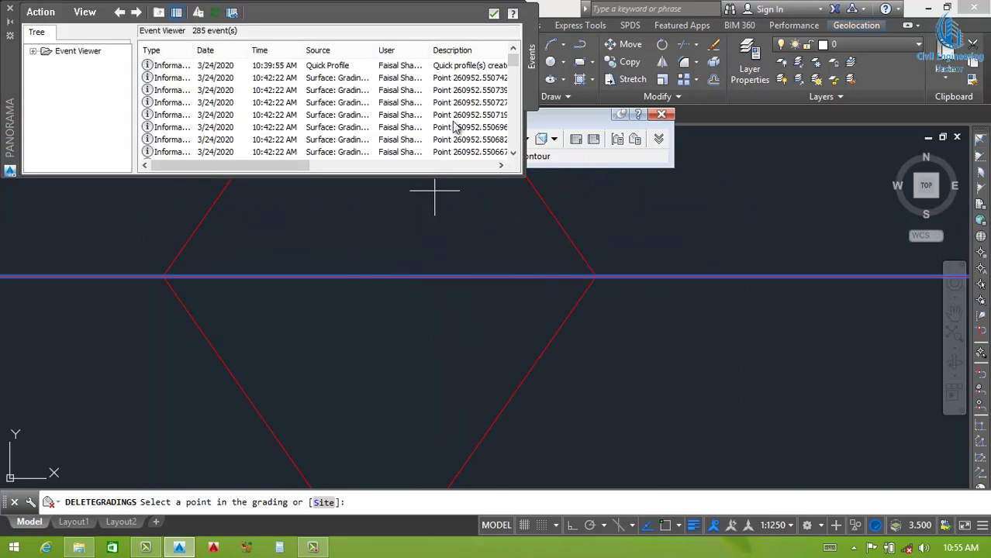
pyautogui.click(646, 272)
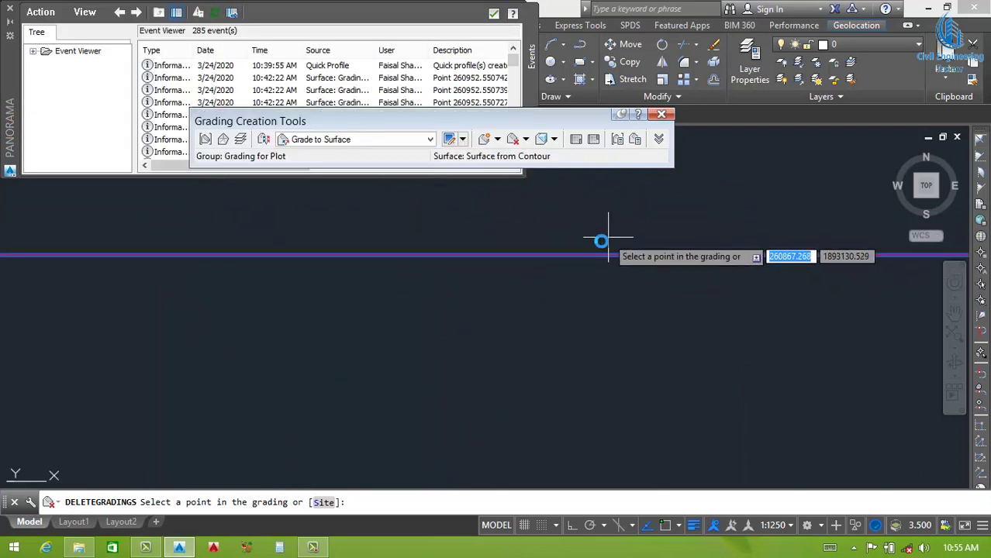
pyautogui.scroll(2, 527, 286)
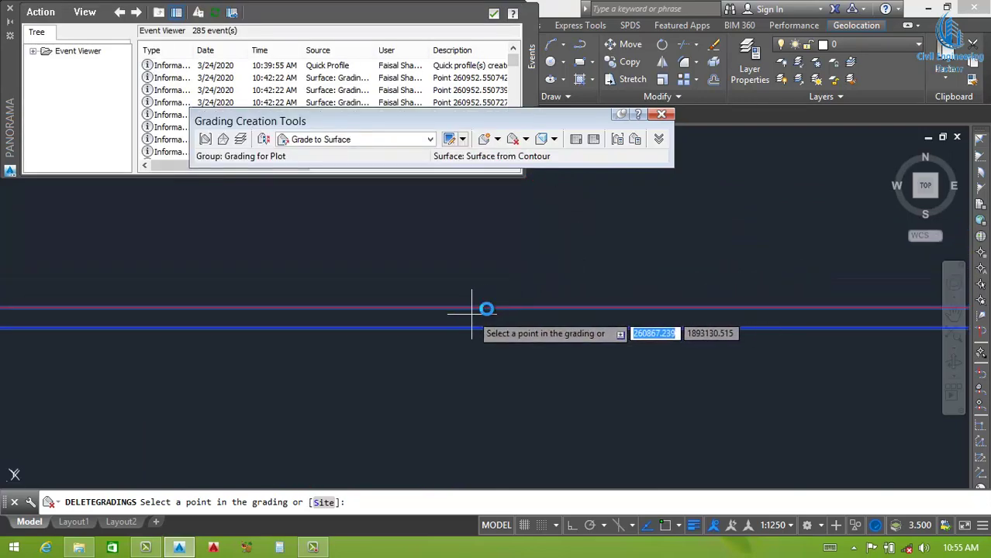
pyautogui.scroll(-2, 481, 299)
pyautogui.scroll(-2, 488, 275)
pyautogui.scroll(-2, 504, 279)
pyautogui.scroll(-3, 523, 302)
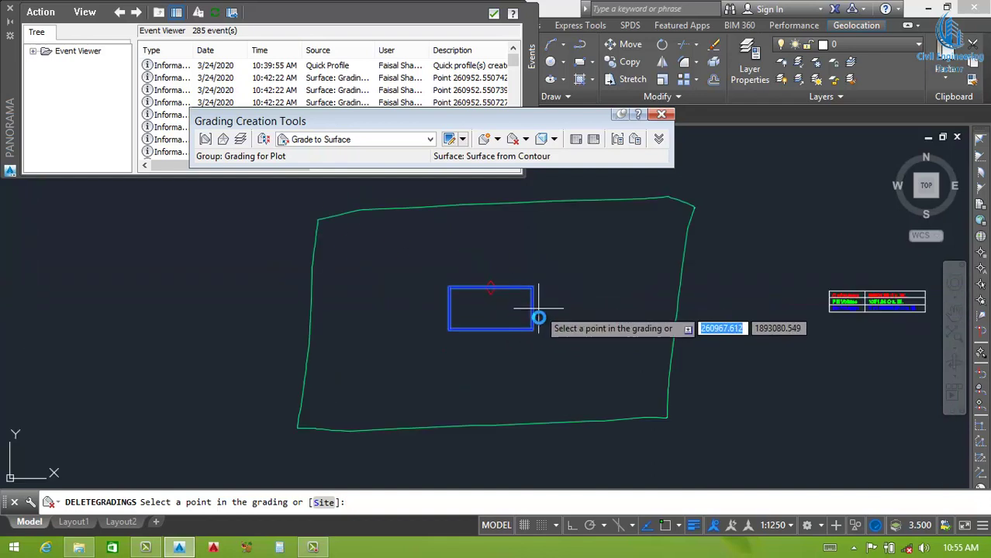
pyautogui.press('Escape')
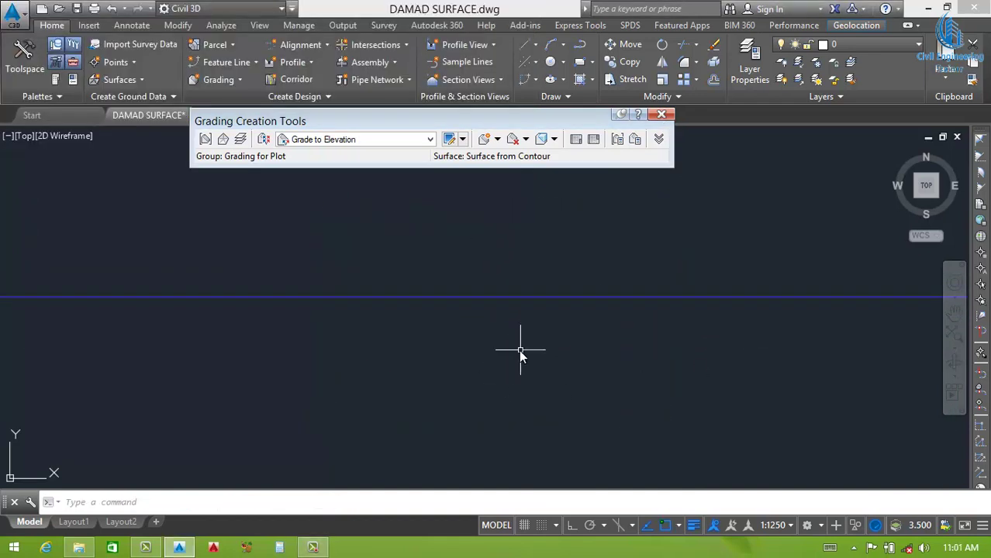
# Step: Window-select near the plot and zoom to check that only the outline remains
pyautogui.click(522, 348)
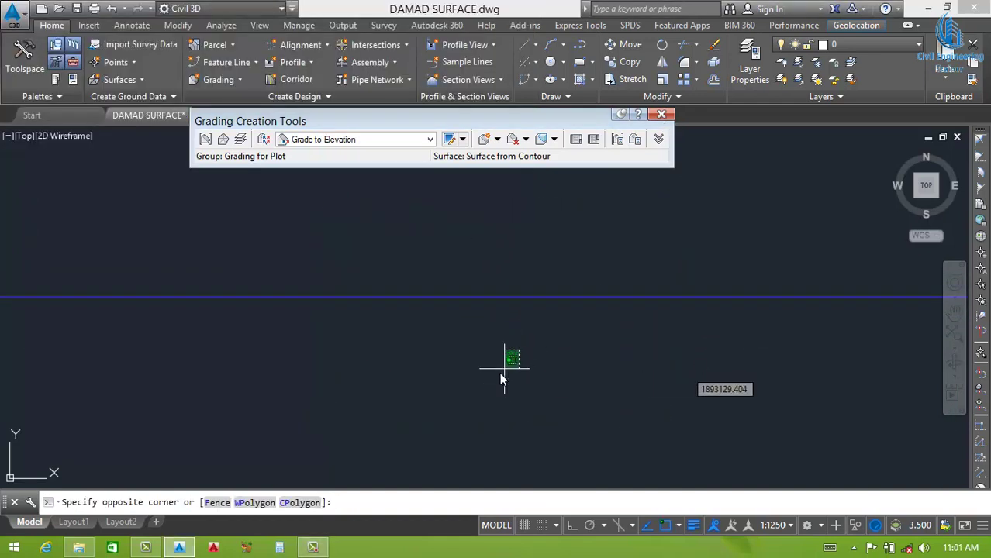
pyautogui.click(523, 345)
pyautogui.scroll(-2, 504, 318)
pyautogui.scroll(-3, 491, 303)
pyautogui.scroll(3, 491, 310)
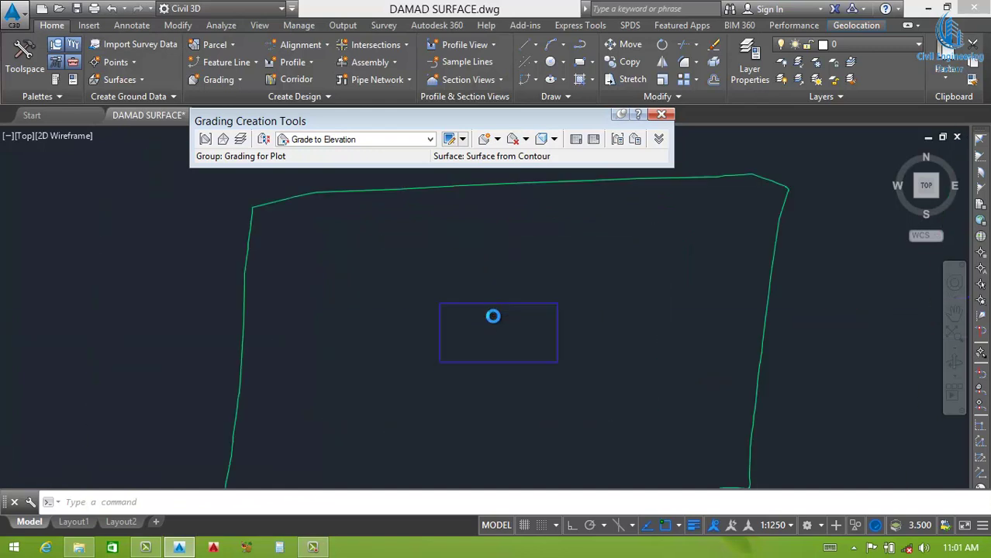
pyautogui.scroll(2, 490, 316)
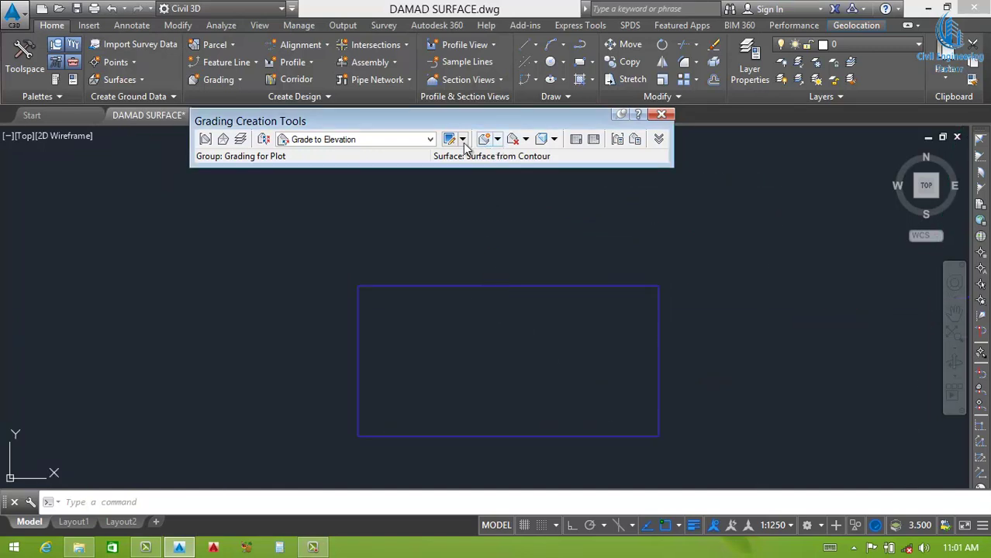
# Step: Switch to Grade to Elevation criteria and work out the target elevation in a calculator
pyautogui.click(430, 140)
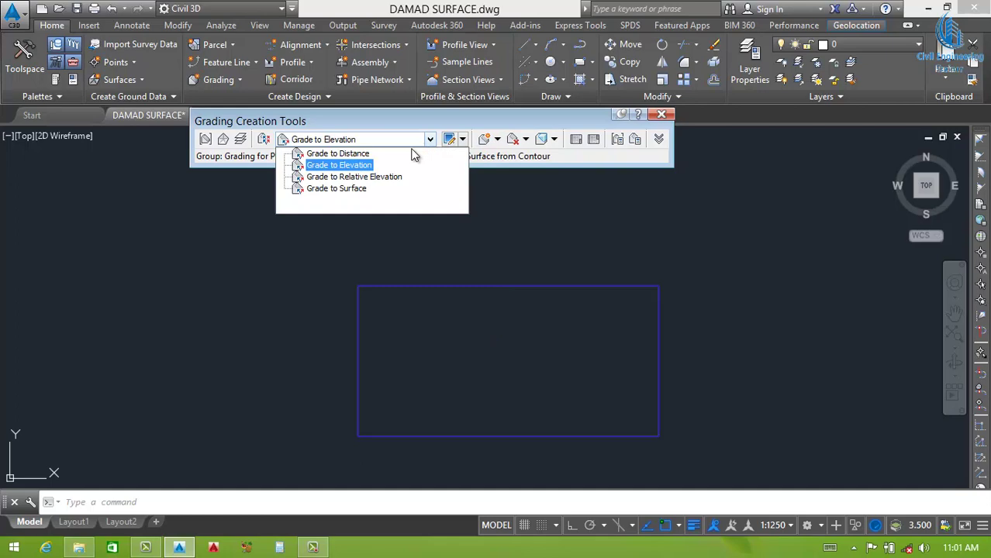
pyautogui.click(354, 166)
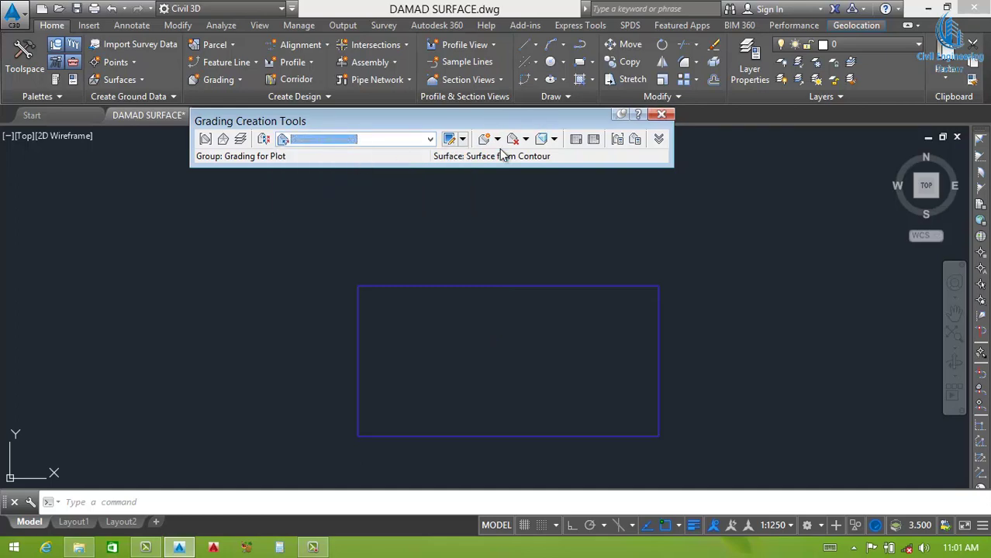
pyautogui.click(463, 140)
pyautogui.click(451, 140)
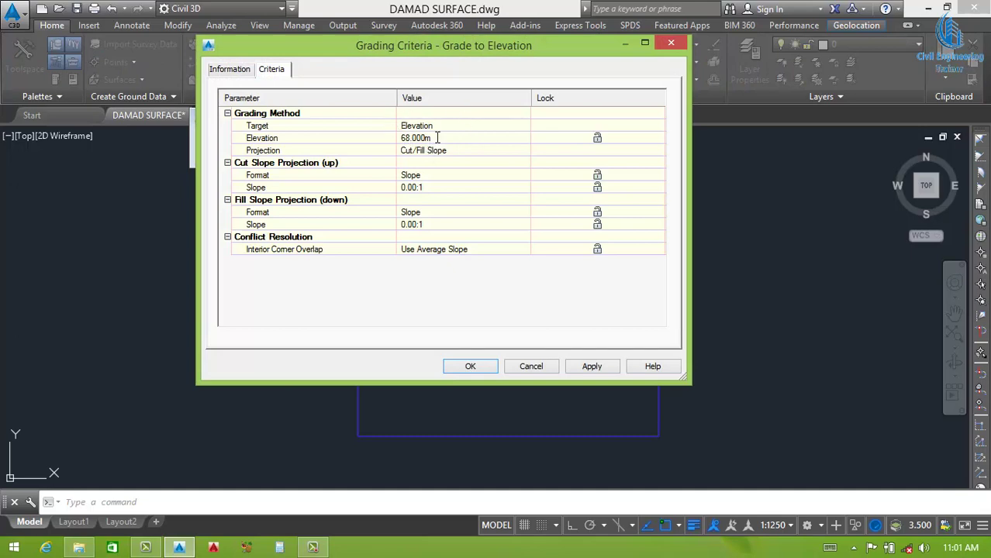
pyautogui.click(437, 137)
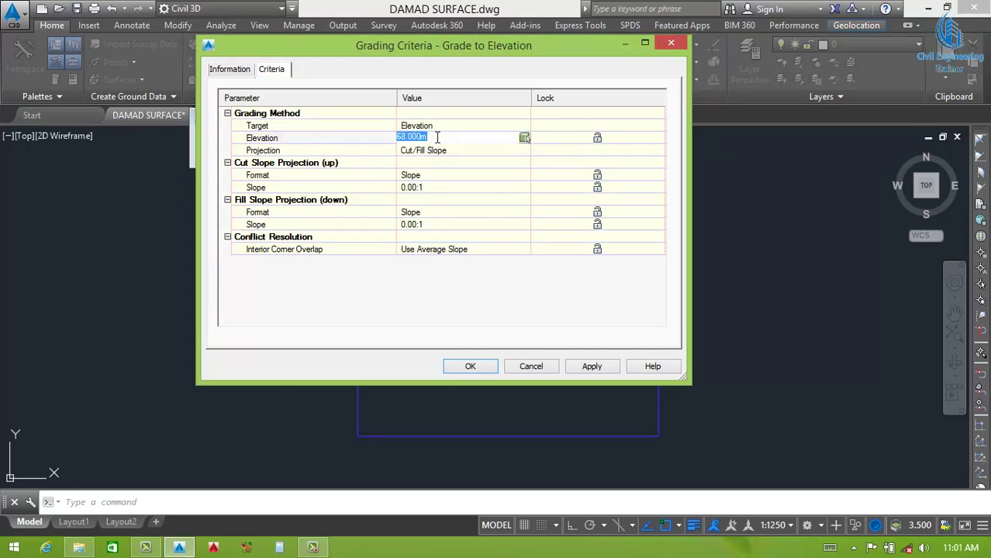
pyautogui.click(282, 549)
pyautogui.write('61.')
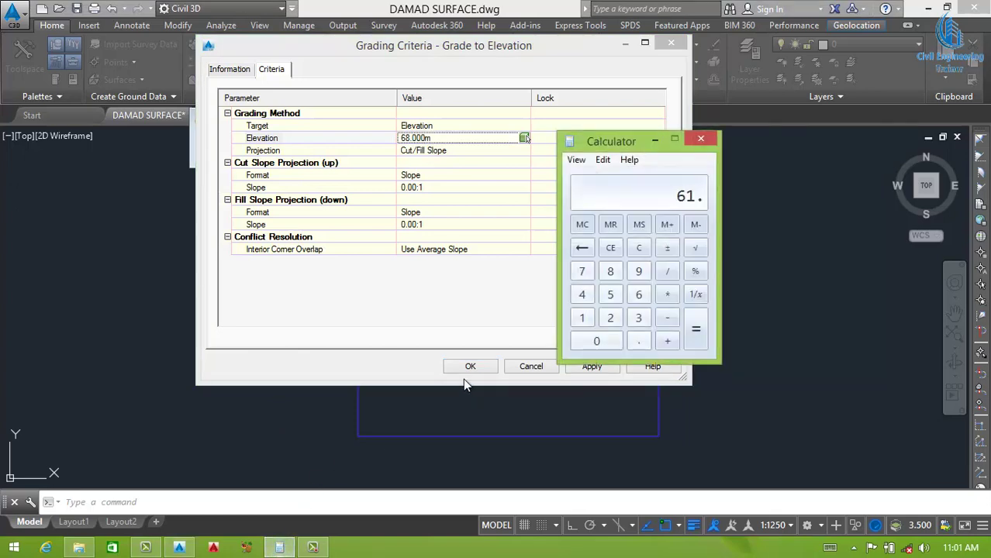
pyautogui.write('50')
pyautogui.write('15')
pyautogui.press('BackSpace')
pyautogui.press('BackSpace')
pyautogui.press('BackSpace')
pyautogui.click(701, 139)
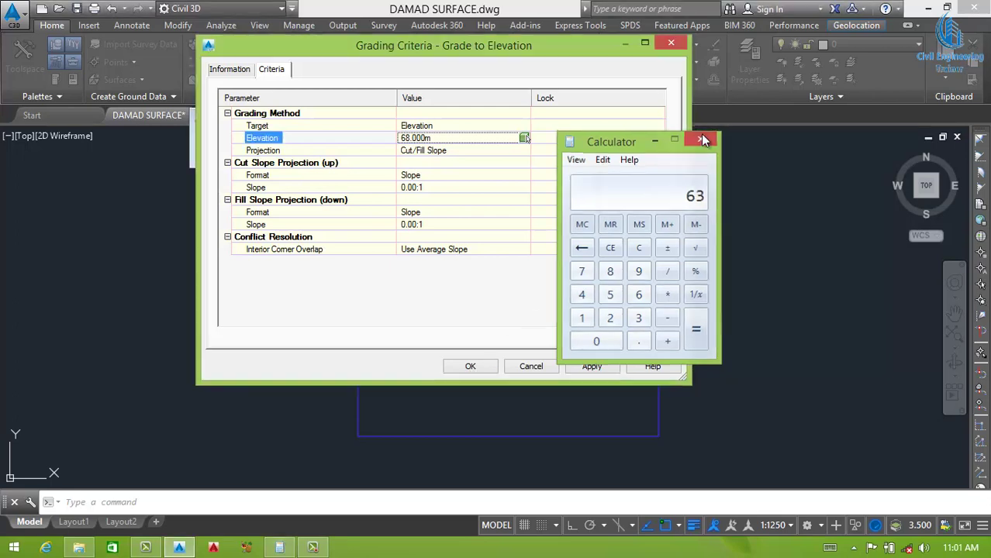
pyautogui.click(435, 137)
pyautogui.write('63')
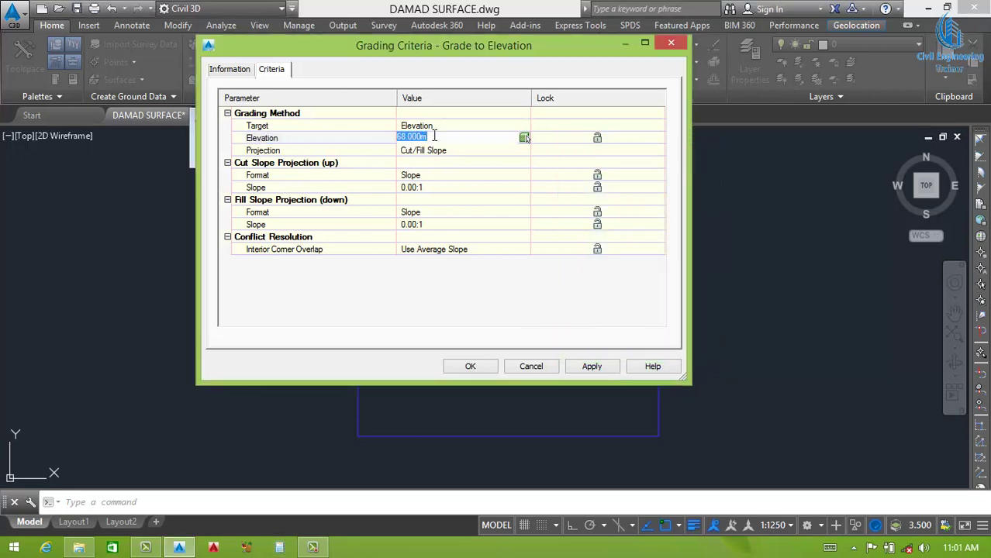
# Step: Set a 63.000m target elevation with 0.00:1 cut and fill slopes, then apply and accept
pyautogui.click(438, 188)
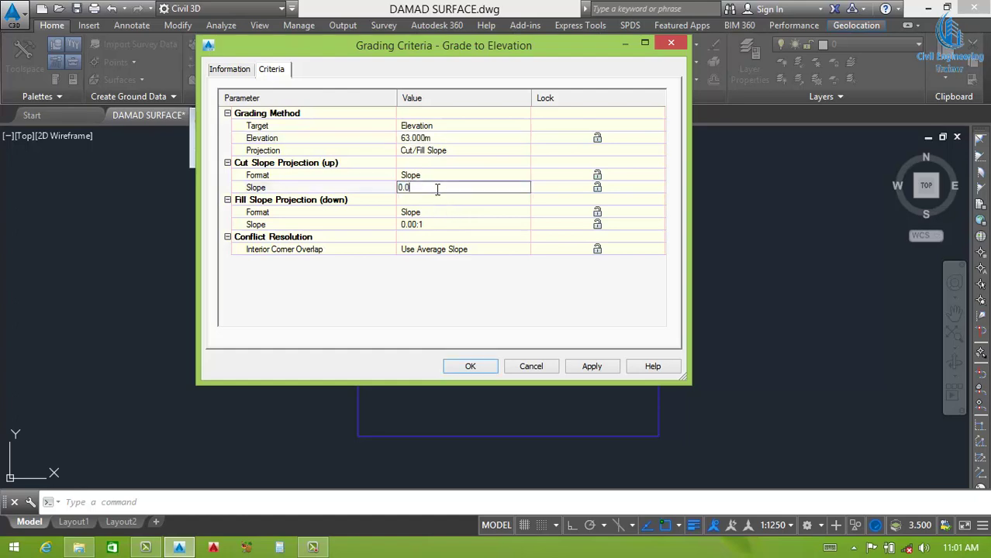
pyautogui.write('01')
pyautogui.press('Return')
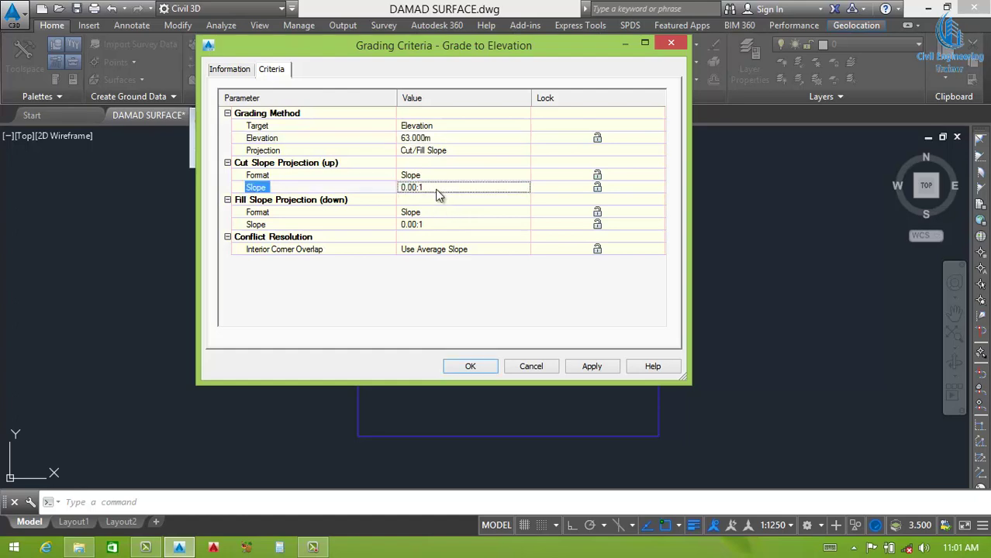
pyautogui.click(433, 224)
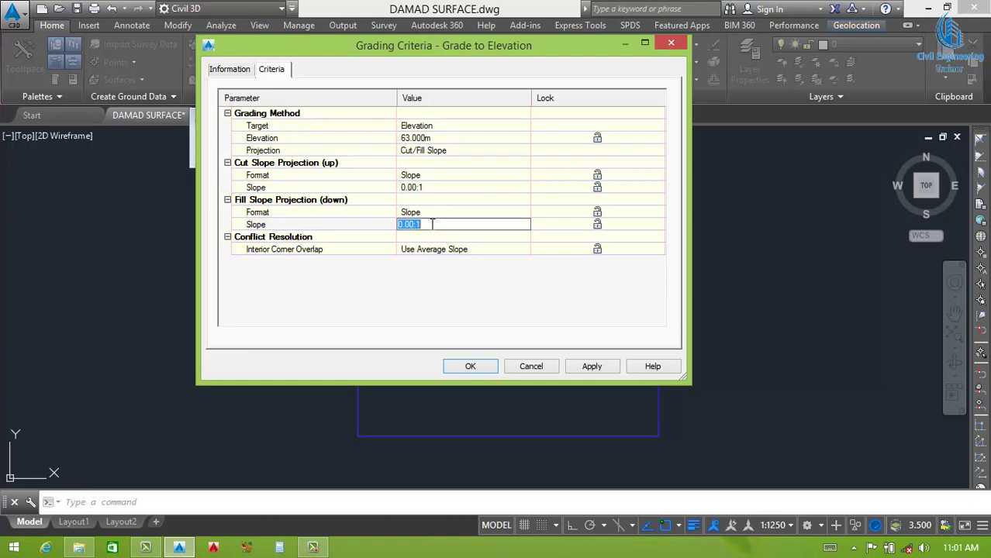
pyautogui.press('Return')
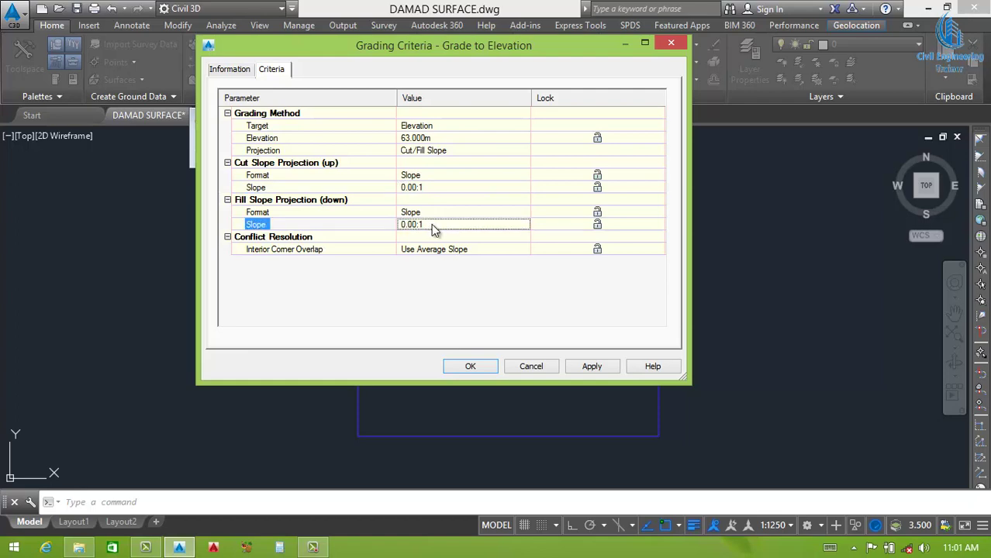
pyautogui.click(590, 364)
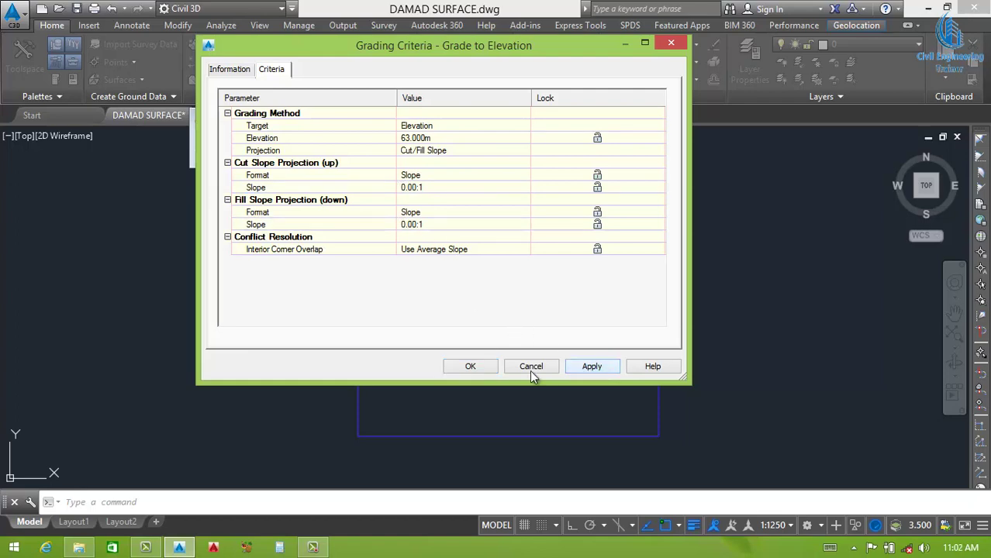
pyautogui.click(471, 367)
# Step: Grade the plot rectangle's outer side, full length, to 63.000m with 0.001 cut and fill slopes
pyautogui.click(499, 141)
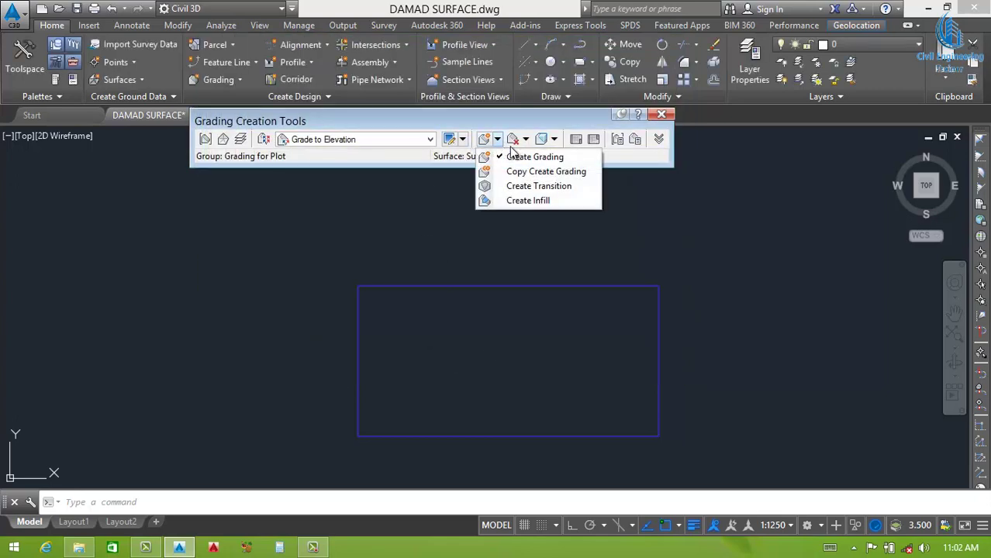
pyautogui.click(522, 158)
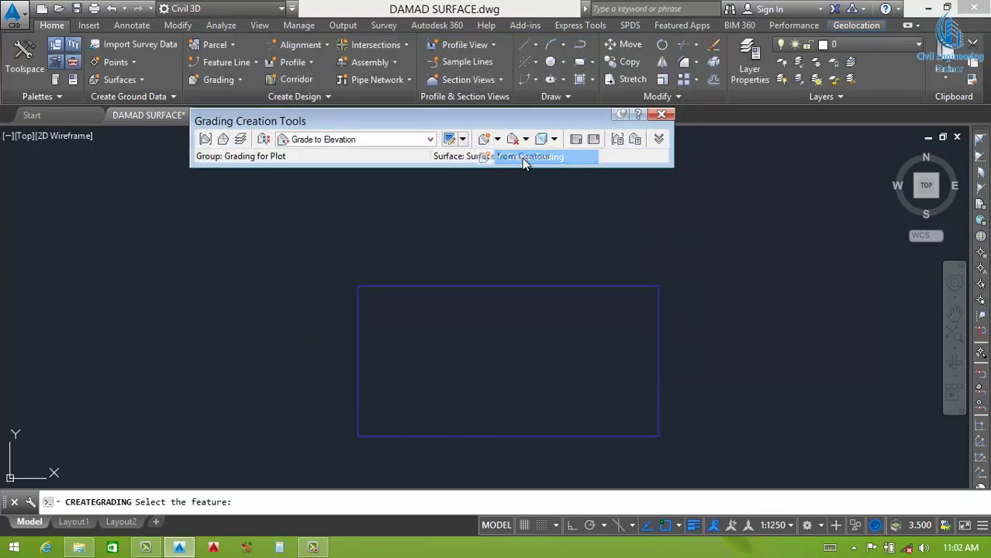
pyautogui.click(503, 286)
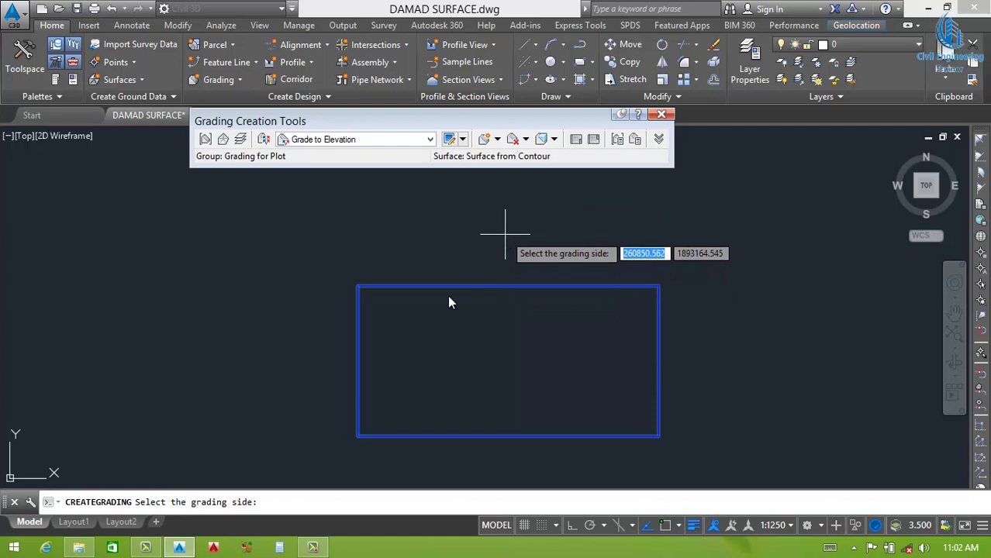
pyautogui.click(509, 247)
pyautogui.press('Return')
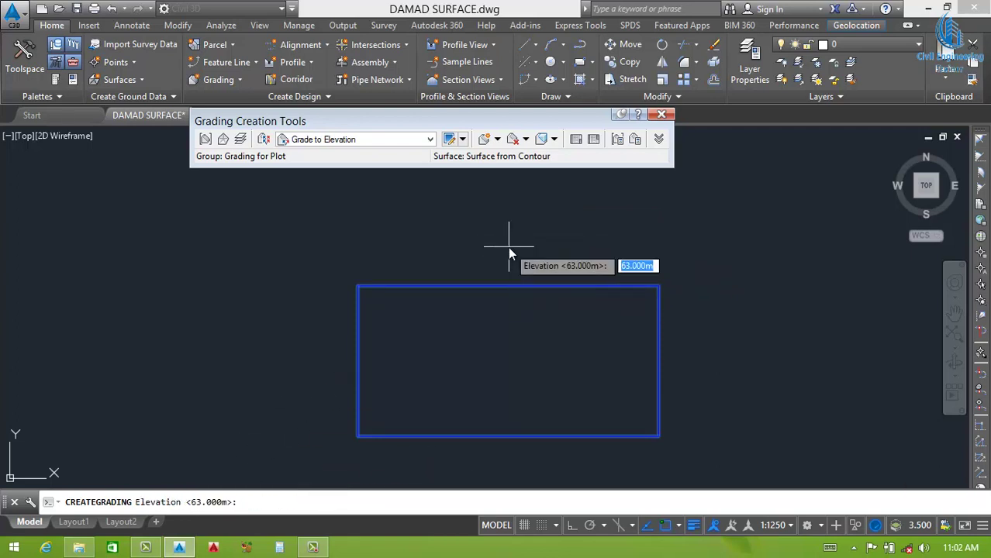
pyautogui.press('Return')
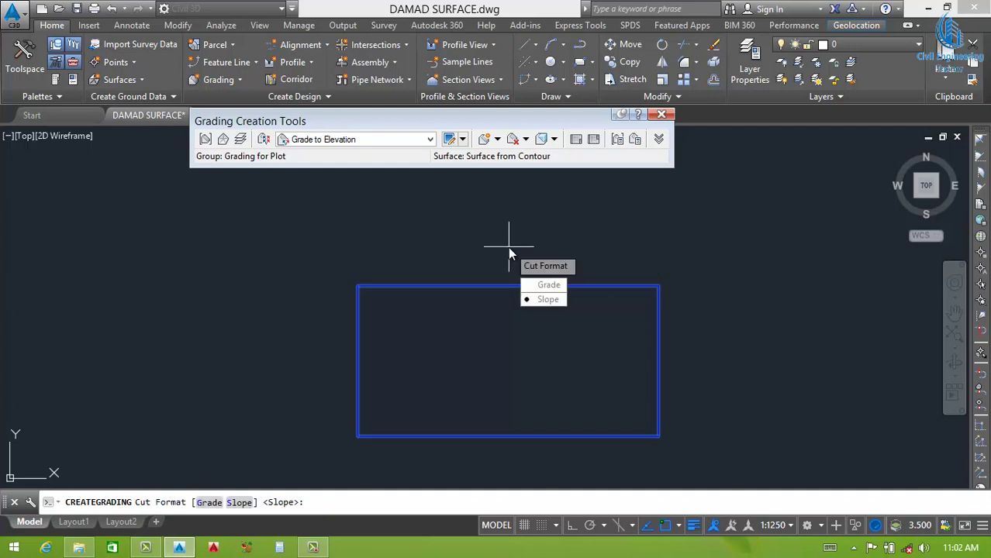
pyautogui.press('Return')
pyautogui.write('0.001')
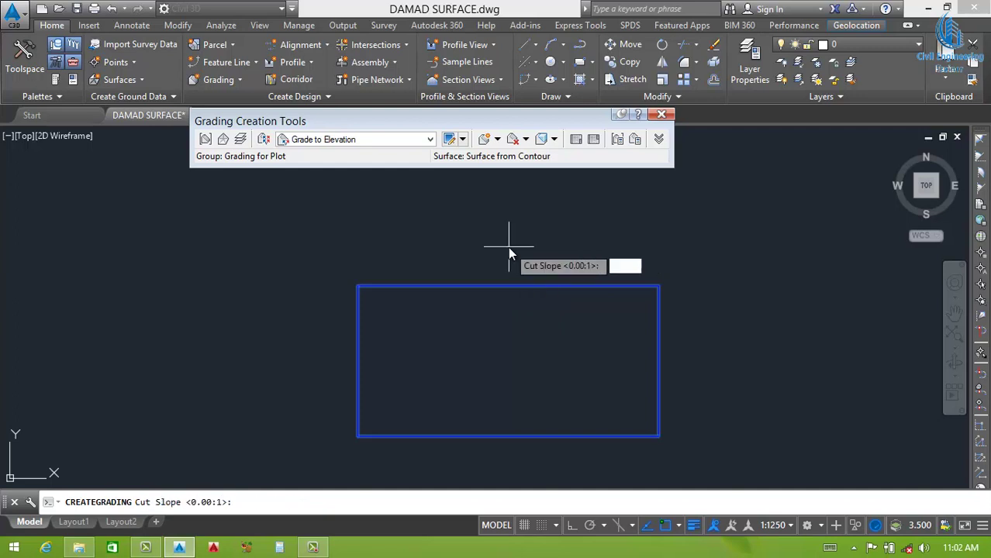
pyautogui.press('Return')
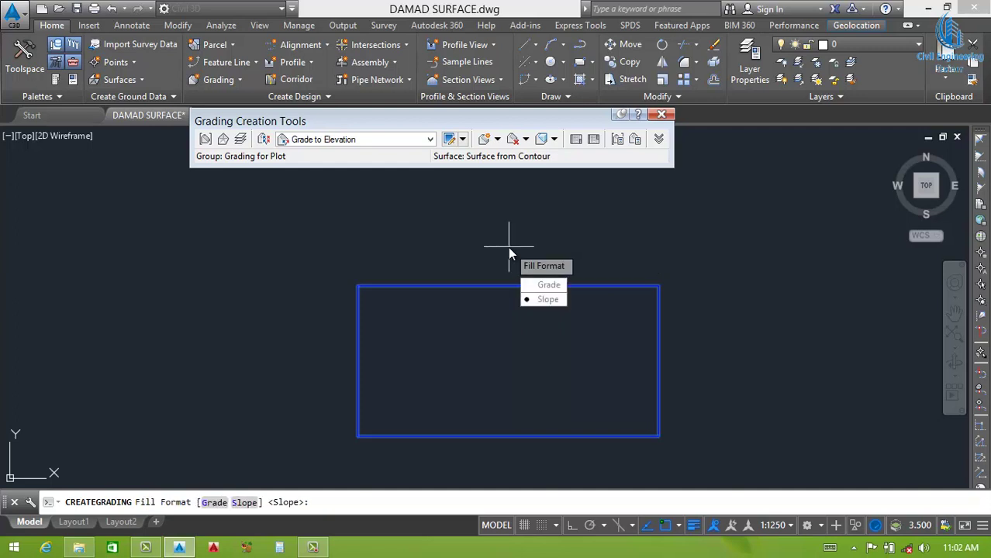
pyautogui.press('Return')
pyautogui.write('0.00')
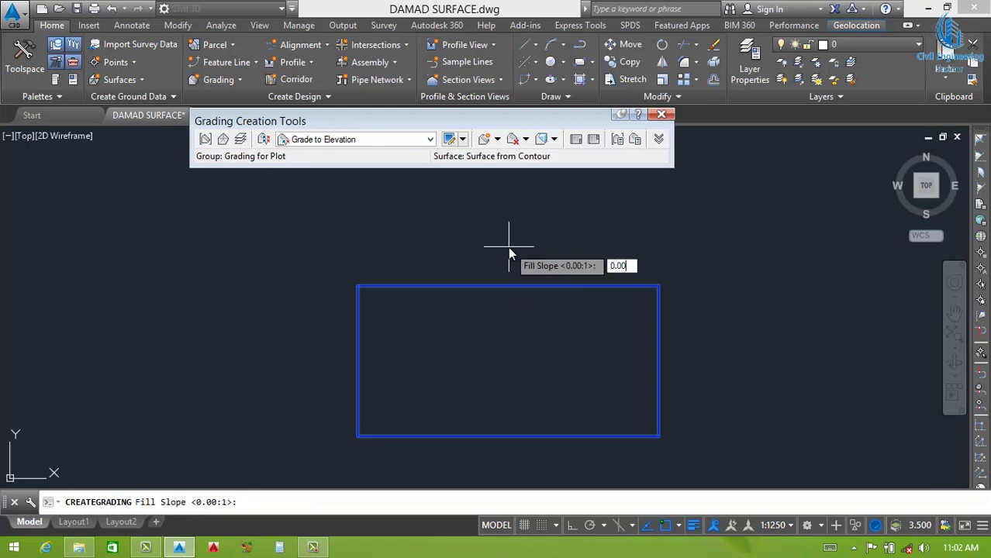
pyautogui.write('1')
pyautogui.press('Return')
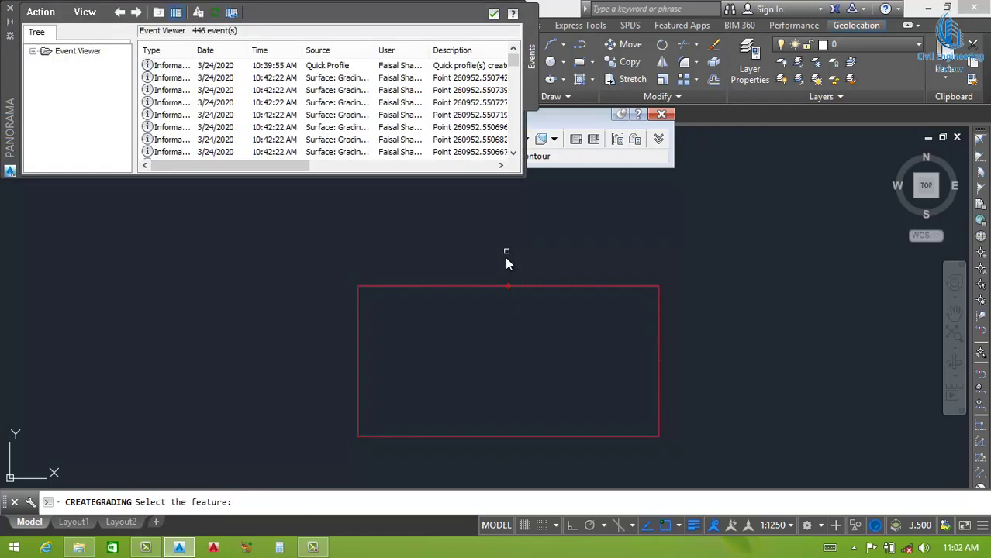
# Step: Zoom around the new grading, close the event log, and end the grading command
pyautogui.scroll(5, 513, 284)
pyautogui.scroll(3, 513, 281)
pyautogui.scroll(2, 520, 268)
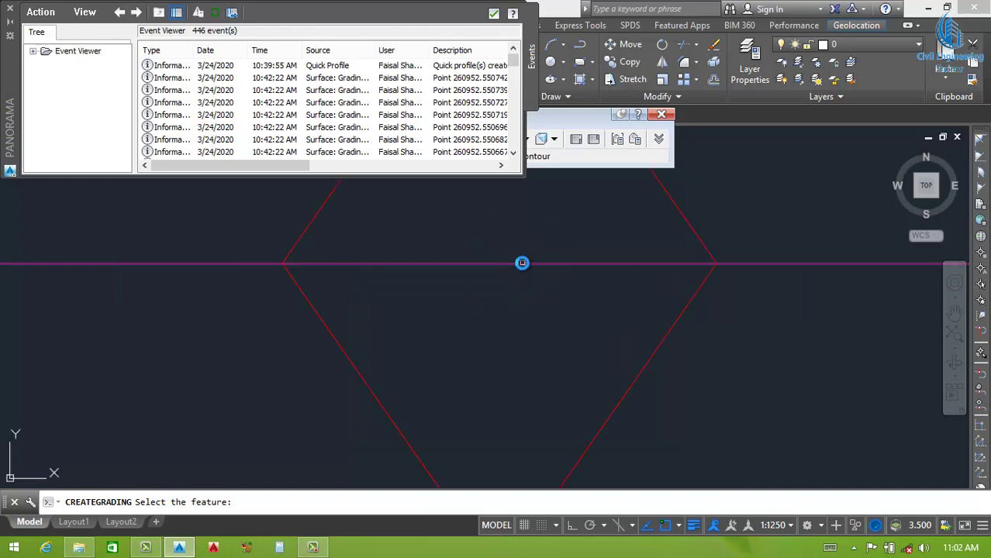
pyautogui.scroll(2, 522, 263)
pyautogui.scroll(2, 522, 263)
pyautogui.scroll(2, 480, 317)
pyautogui.scroll(-3, 480, 317)
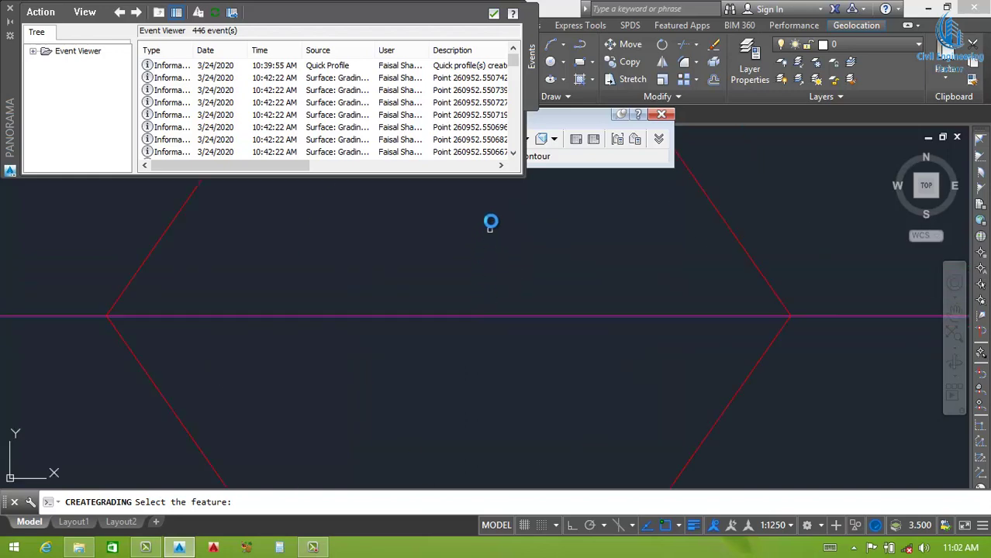
pyautogui.click(493, 13)
pyautogui.scroll(-3, 461, 256)
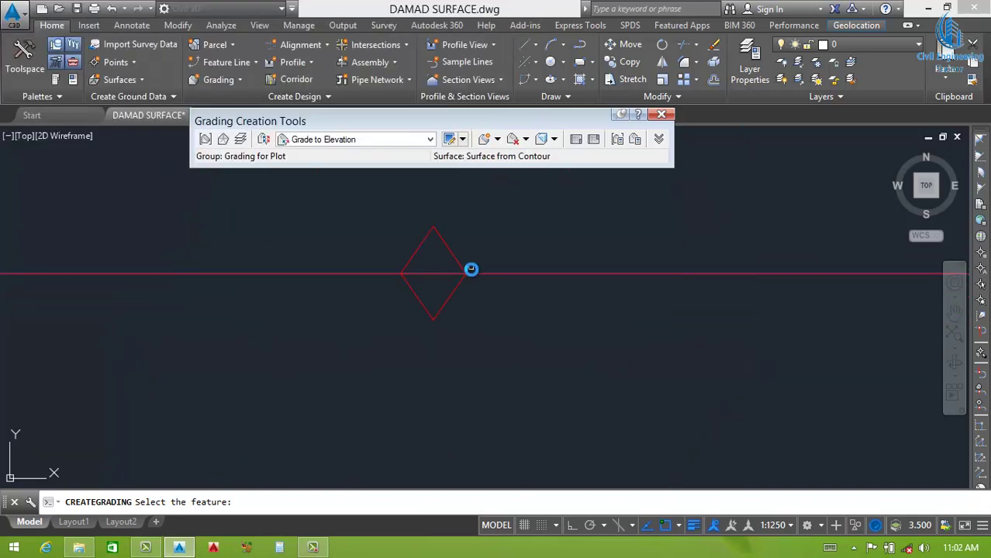
pyautogui.scroll(-2, 542, 281)
pyautogui.scroll(-3, 541, 281)
pyautogui.press('Escape')
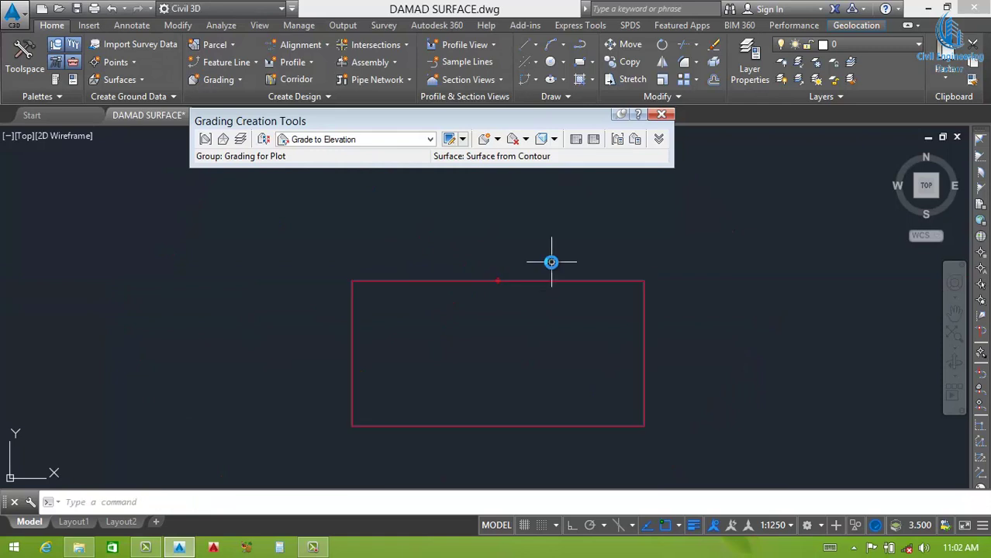
# Step: Offset the plot boundary 5 units outward
pyautogui.write('o')
pyautogui.press('Return')
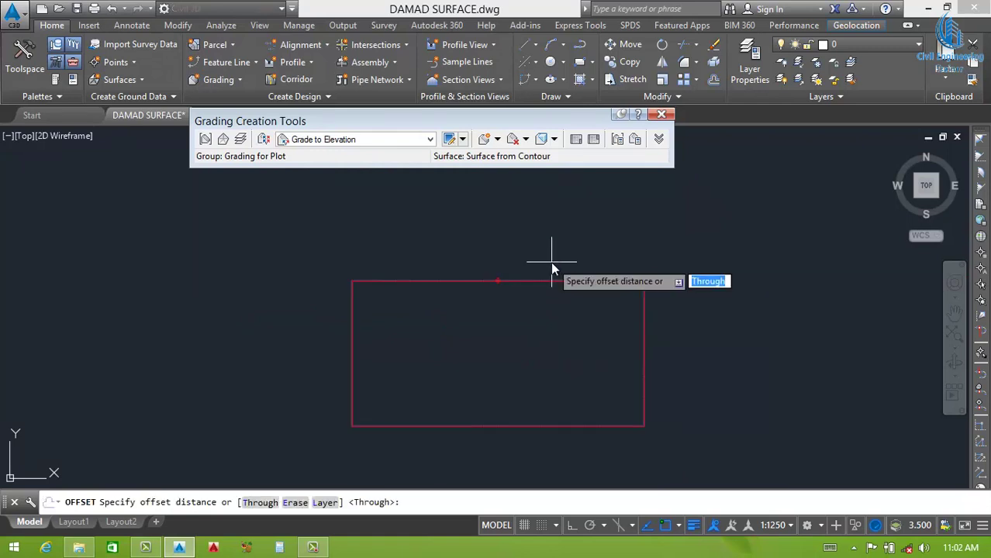
pyautogui.moveTo(552, 268)
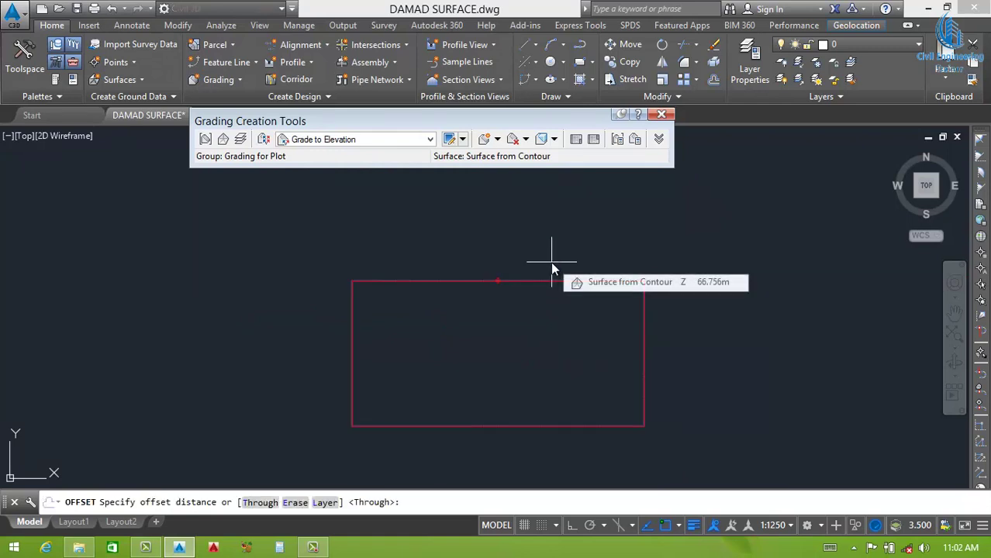
pyautogui.write('5')
pyautogui.press('Return')
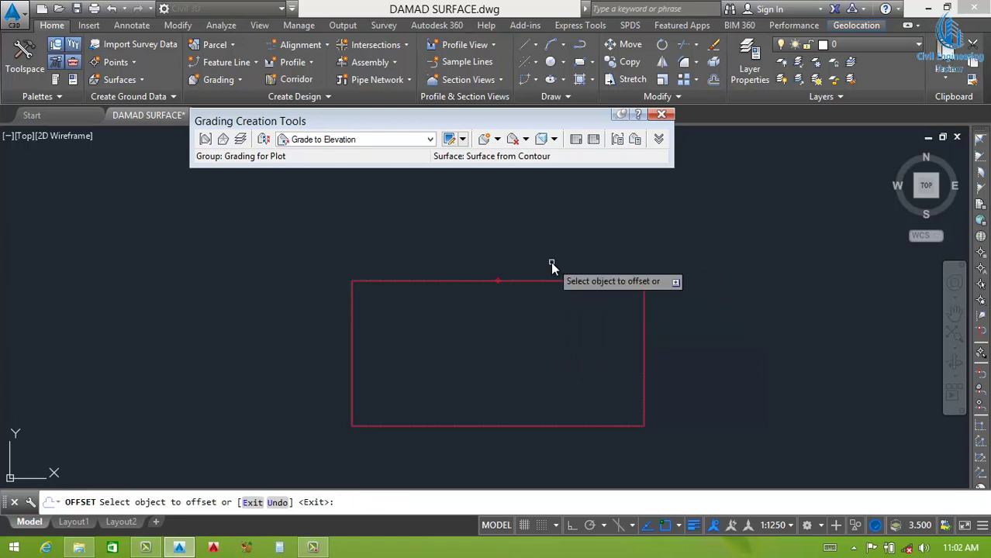
pyautogui.scroll(5, 548, 276)
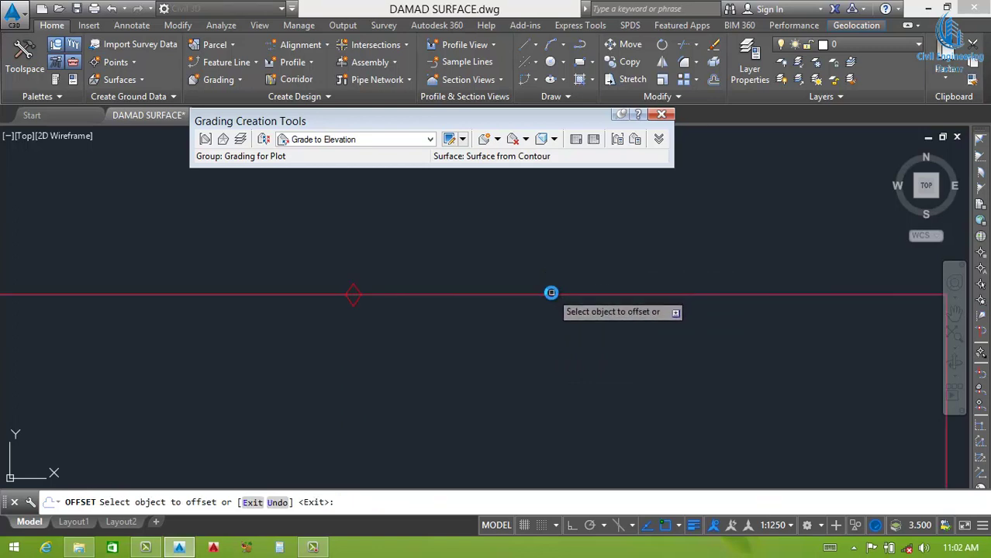
pyautogui.click(550, 294)
pyautogui.click(559, 260)
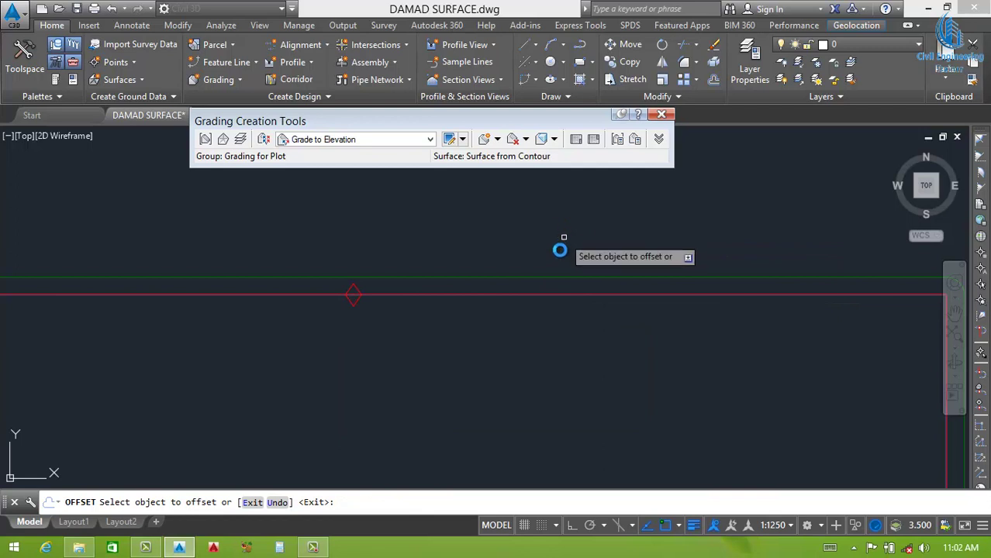
pyautogui.scroll(-5, 563, 250)
pyautogui.scroll(2, 518, 277)
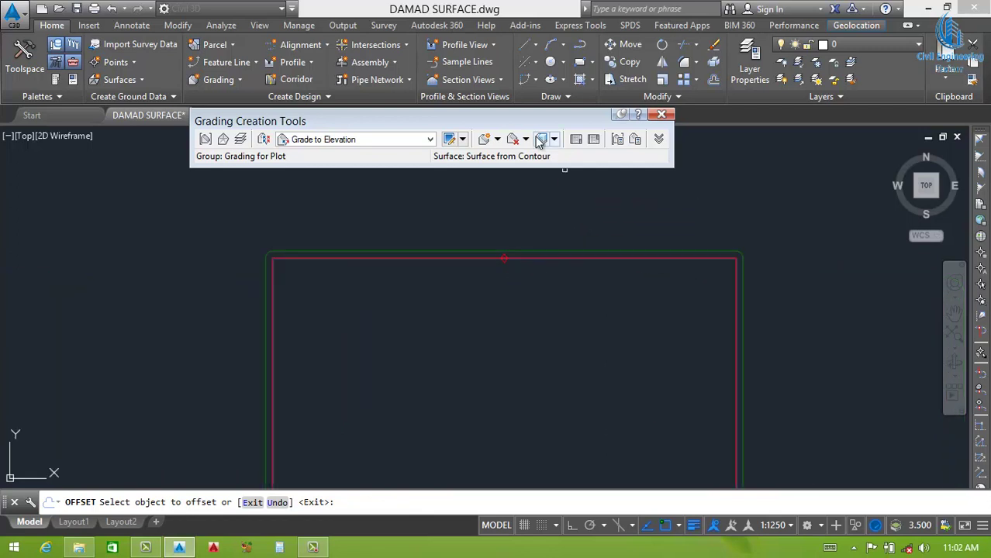
# Step: Create a grading infill in the gap between the two outlines
pyautogui.click(497, 140)
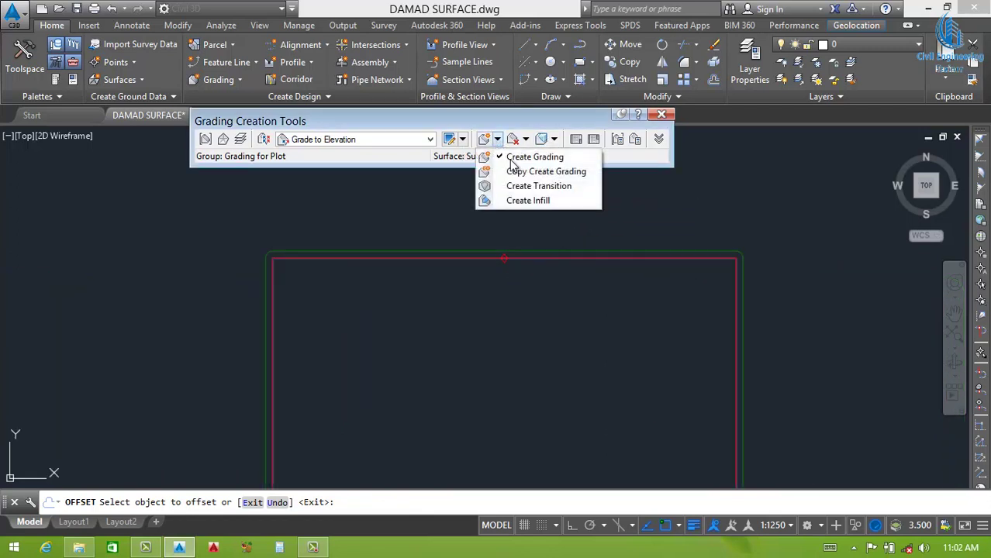
pyautogui.click(529, 200)
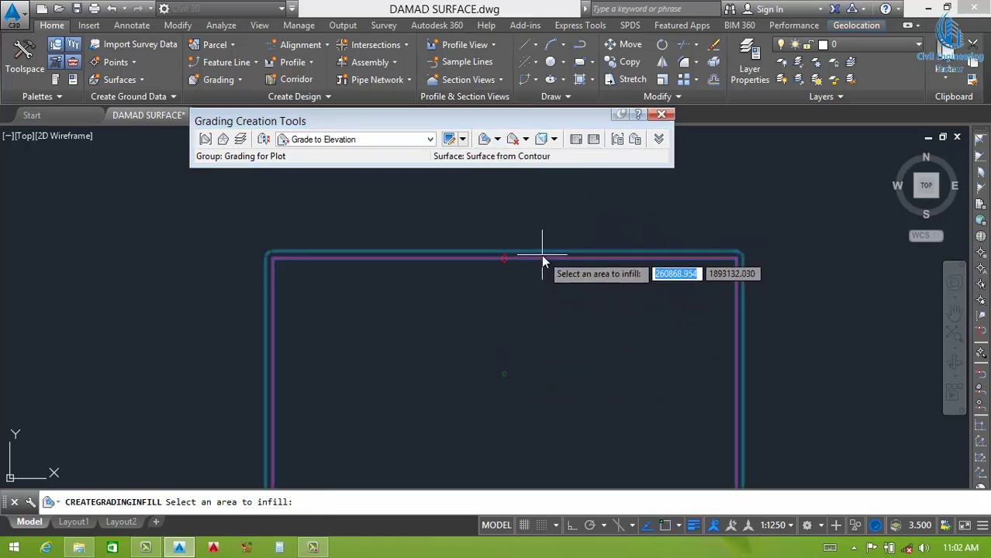
pyautogui.click(542, 255)
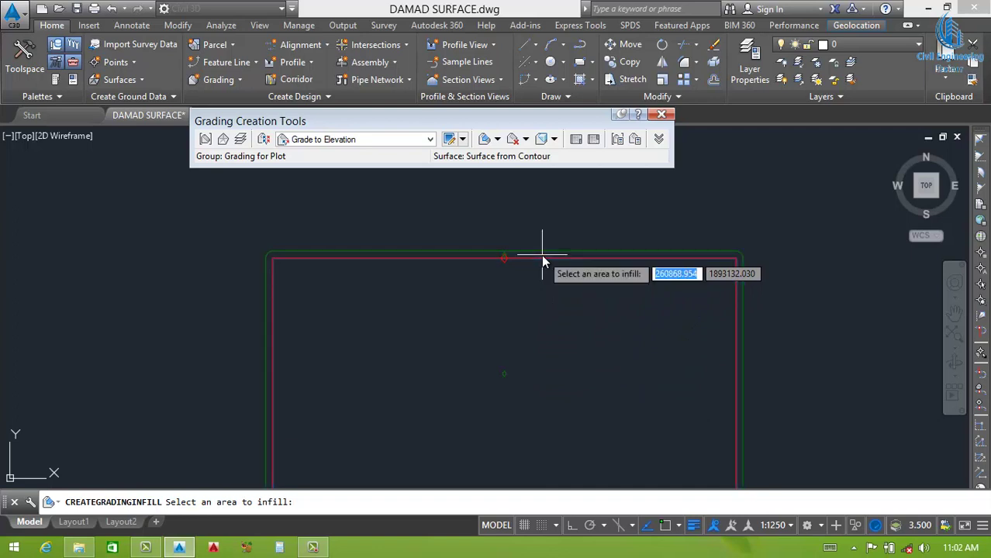
pyautogui.press('Return')
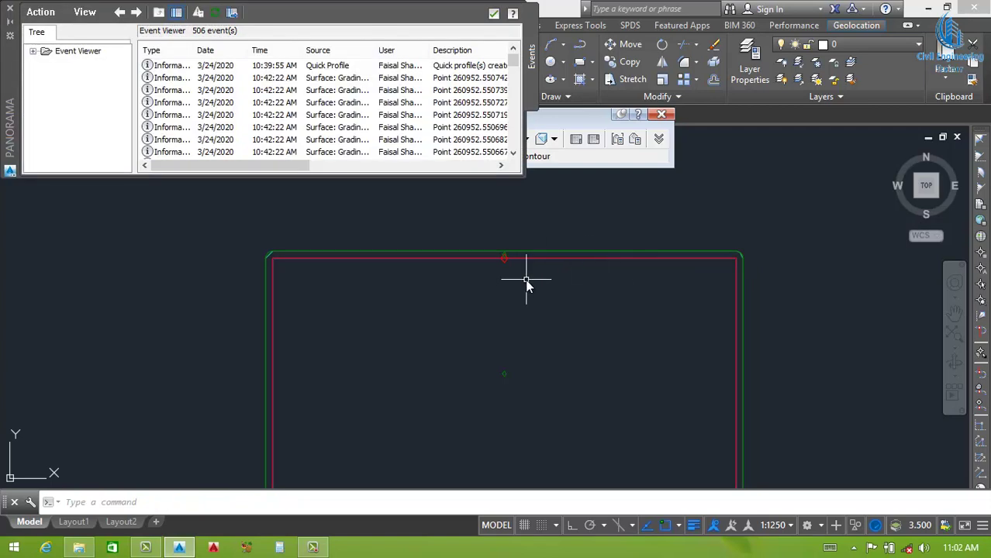
pyautogui.click(494, 15)
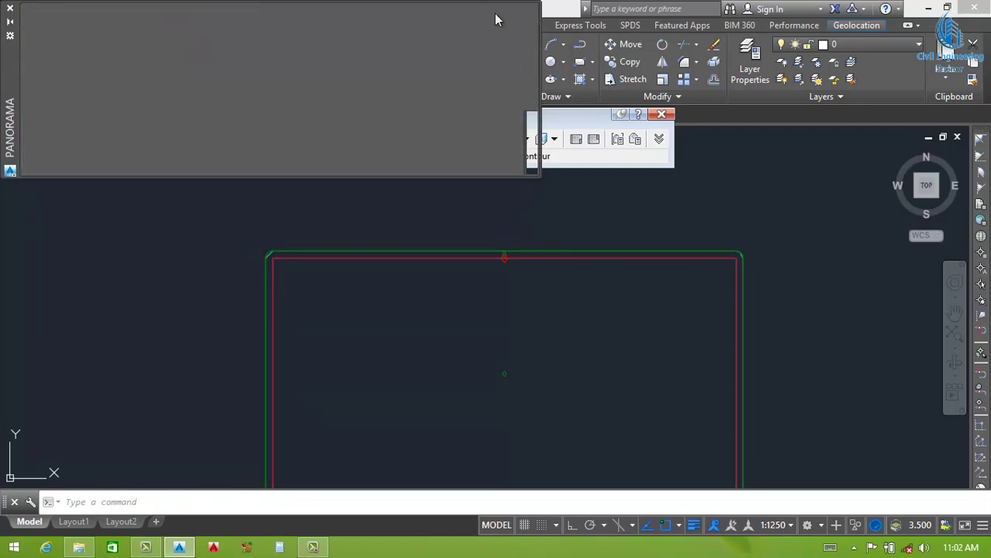
pyautogui.scroll(1, 555, 250)
pyautogui.scroll(4, 555, 249)
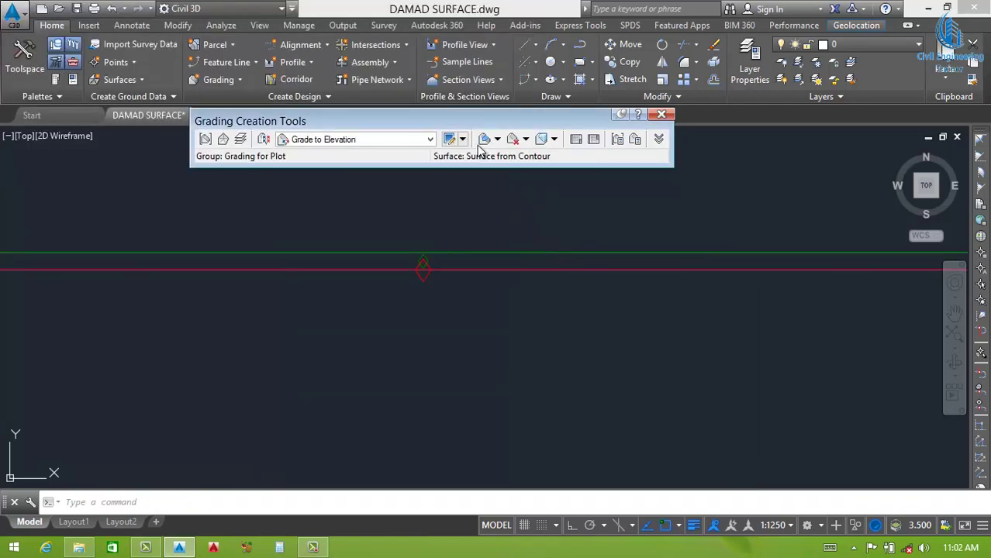
# Step: Draw a PL polyline with Ortho on from left of the small rectangle to its right
pyautogui.scroll(-3, 451, 290)
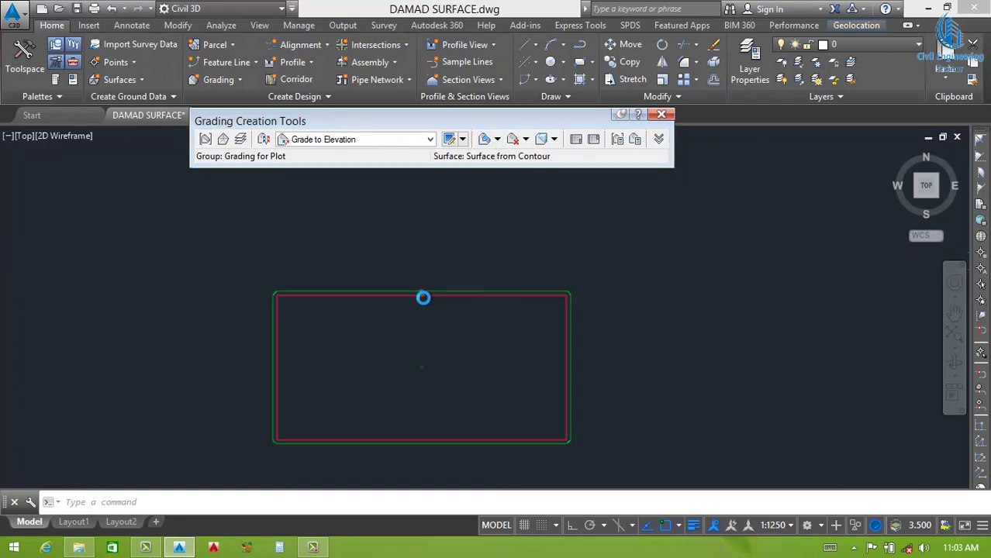
pyautogui.scroll(-2, 422, 297)
pyautogui.scroll(-3, 386, 338)
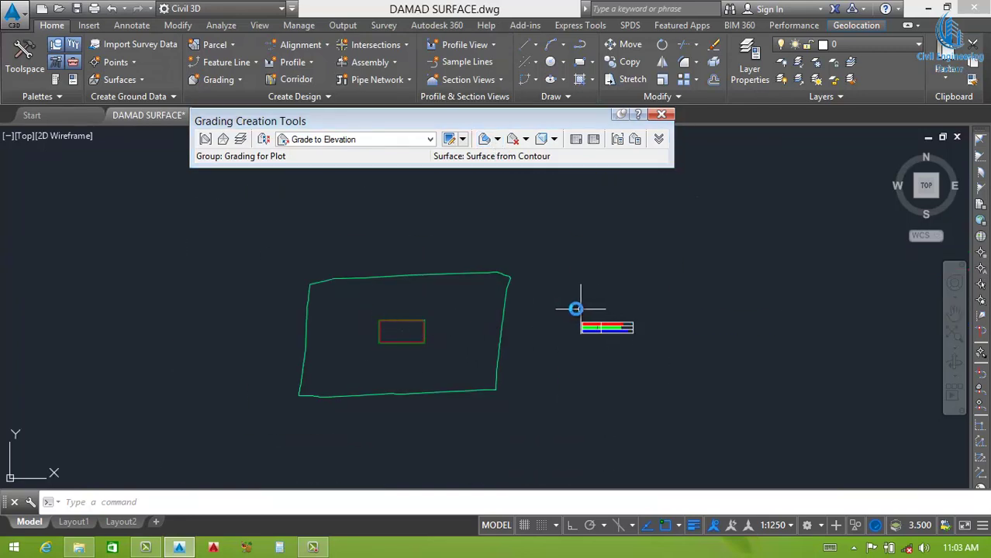
pyautogui.scroll(3, 396, 314)
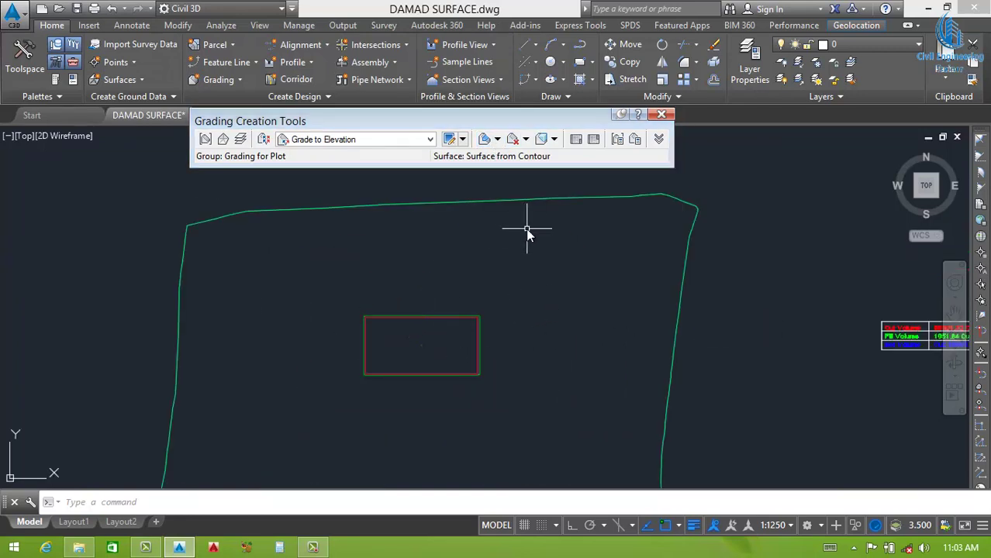
pyautogui.write('pl')
pyautogui.press('Return')
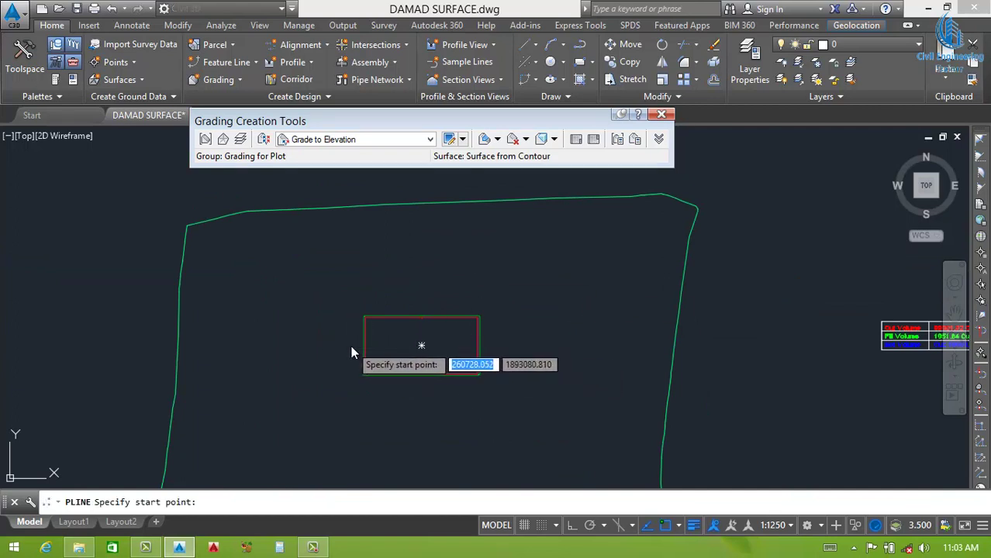
pyautogui.click(352, 346)
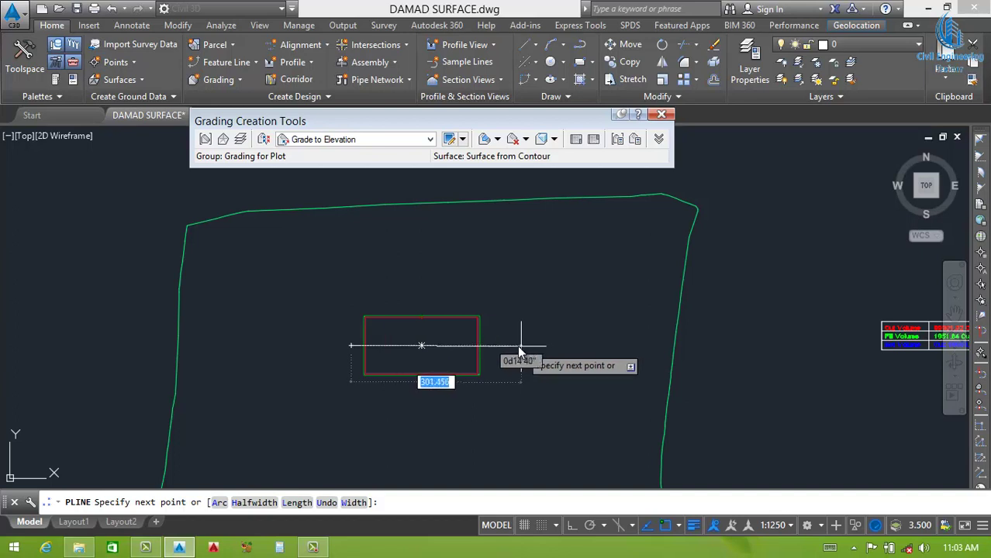
pyautogui.press('F8')
pyautogui.click(495, 351)
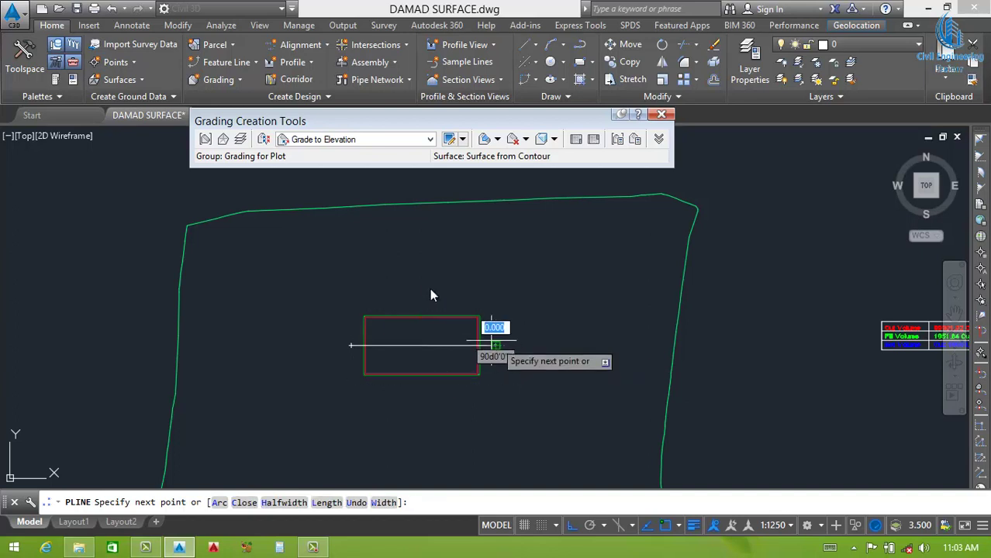
pyautogui.press('Return')
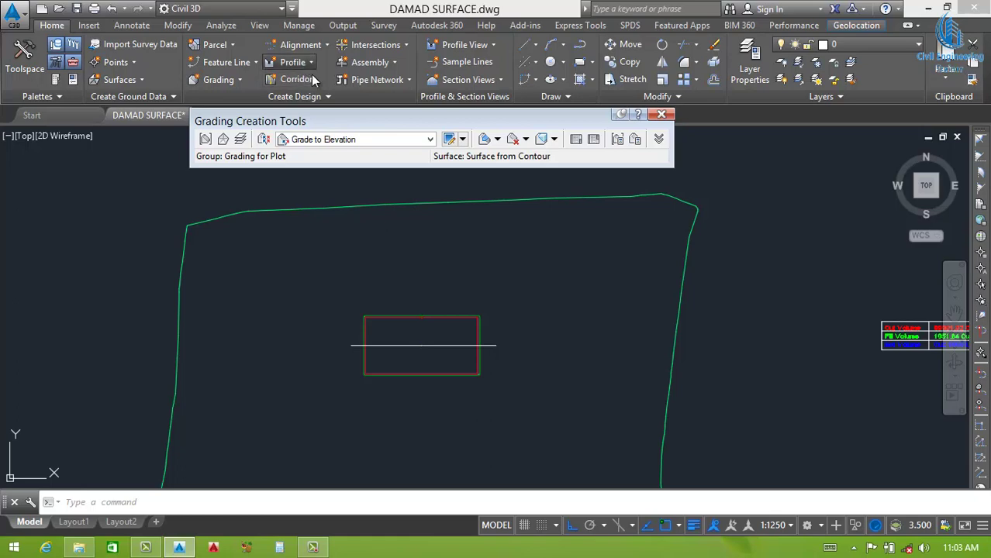
# Step: Make a quick profile along the line sampling both surfaces, with Grading for Plot styled Design Profile
pyautogui.click(310, 63)
pyautogui.click(329, 208)
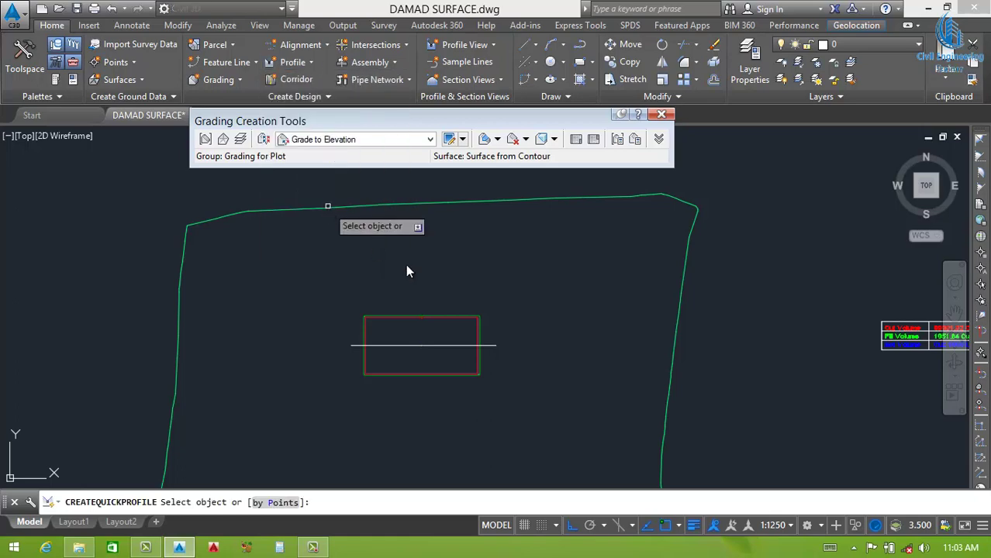
pyautogui.click(486, 345)
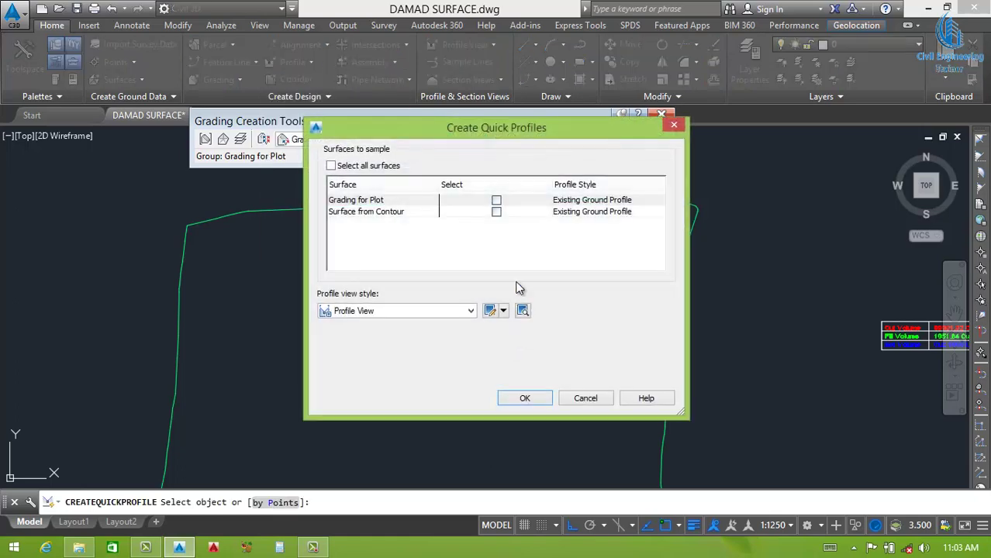
pyautogui.click(497, 200)
pyautogui.click(497, 212)
pyautogui.click(587, 200)
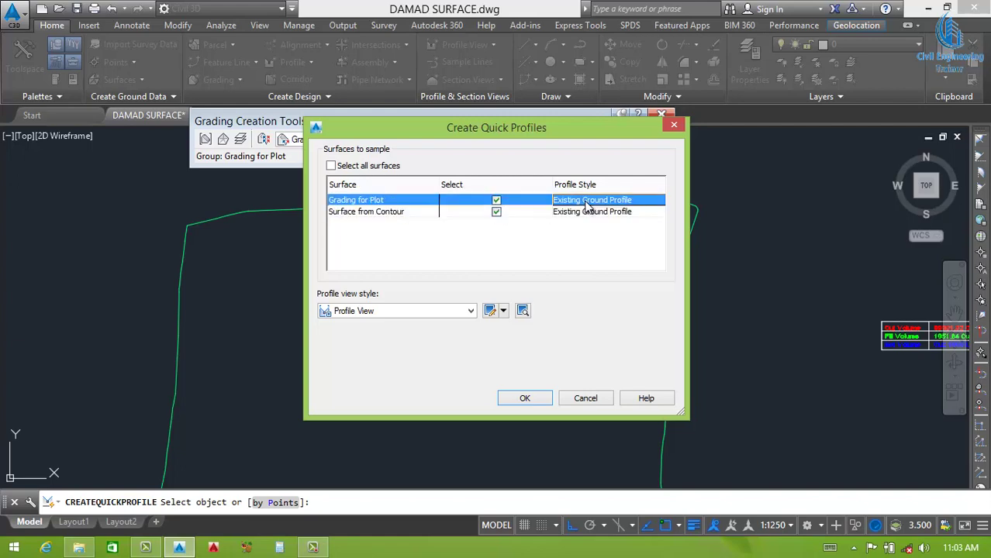
pyautogui.click(562, 203)
pyautogui.click(473, 177)
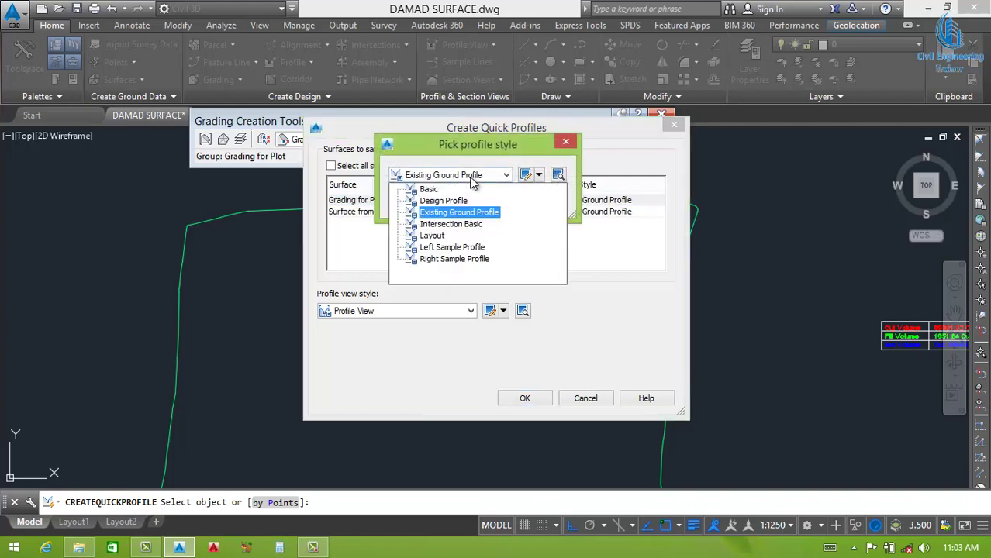
pyautogui.click(425, 200)
pyautogui.click(419, 203)
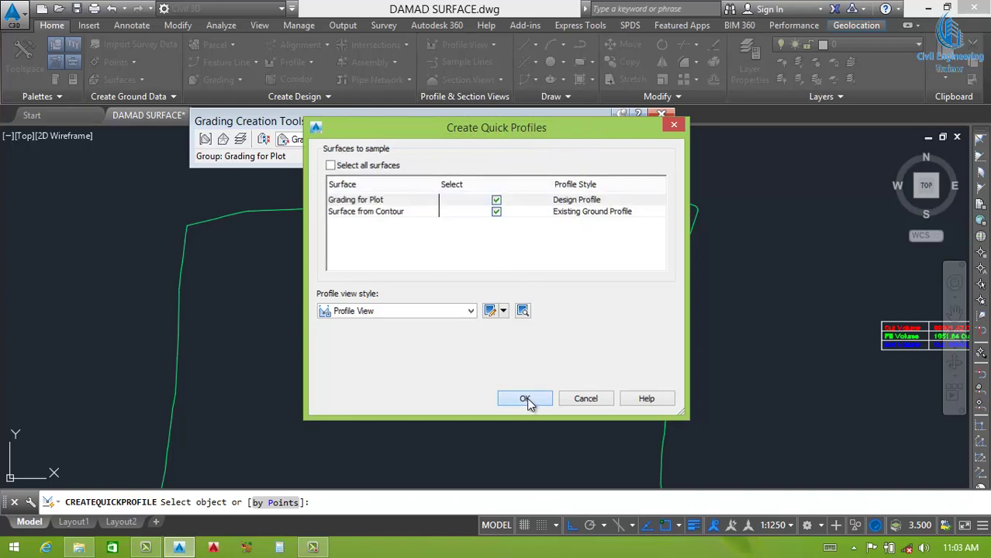
pyautogui.click(525, 398)
# Step: Place the profile view to the right of the plot and zoom to review it
pyautogui.scroll(-3, 539, 364)
pyautogui.scroll(3, 634, 336)
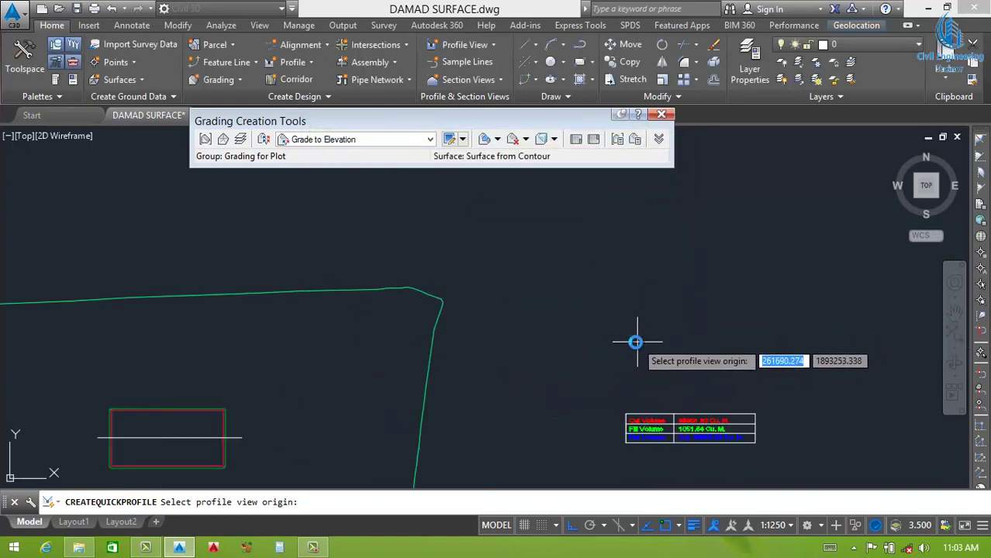
pyautogui.click(625, 343)
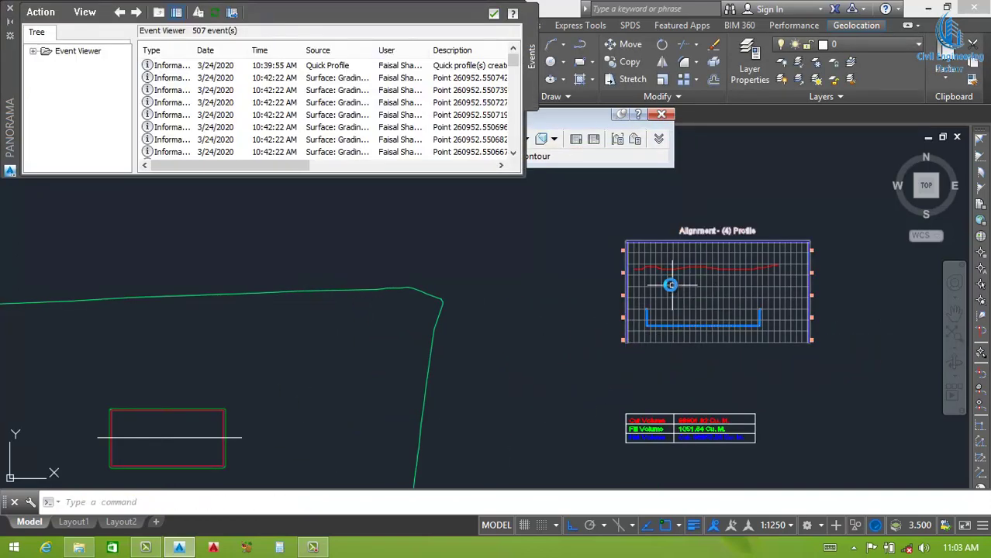
pyautogui.scroll(2, 655, 314)
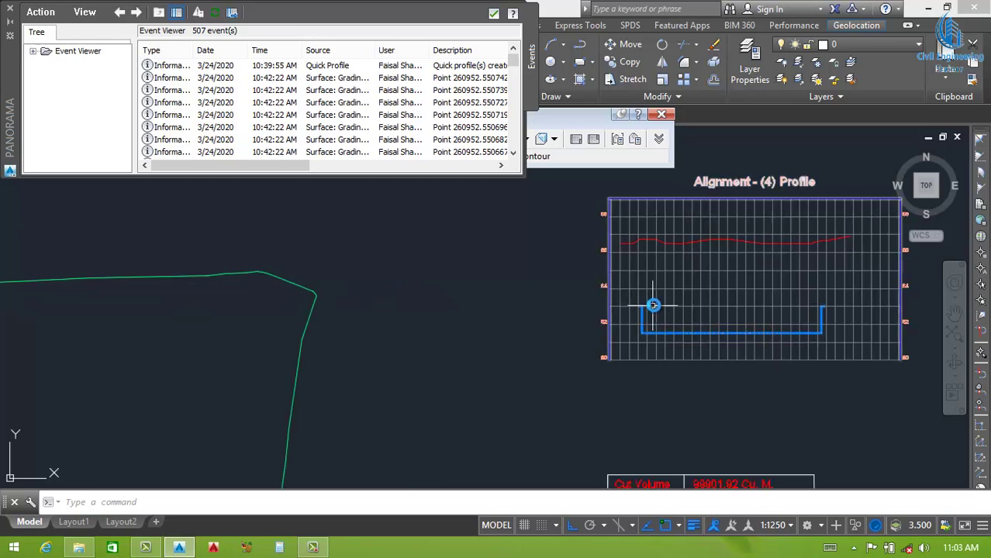
pyautogui.scroll(5, 653, 306)
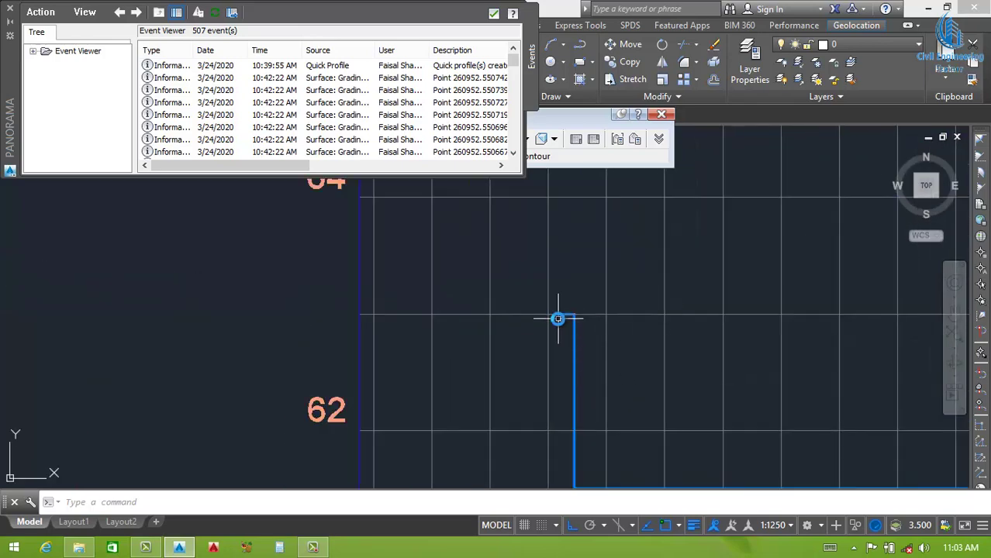
pyautogui.scroll(-2, 598, 349)
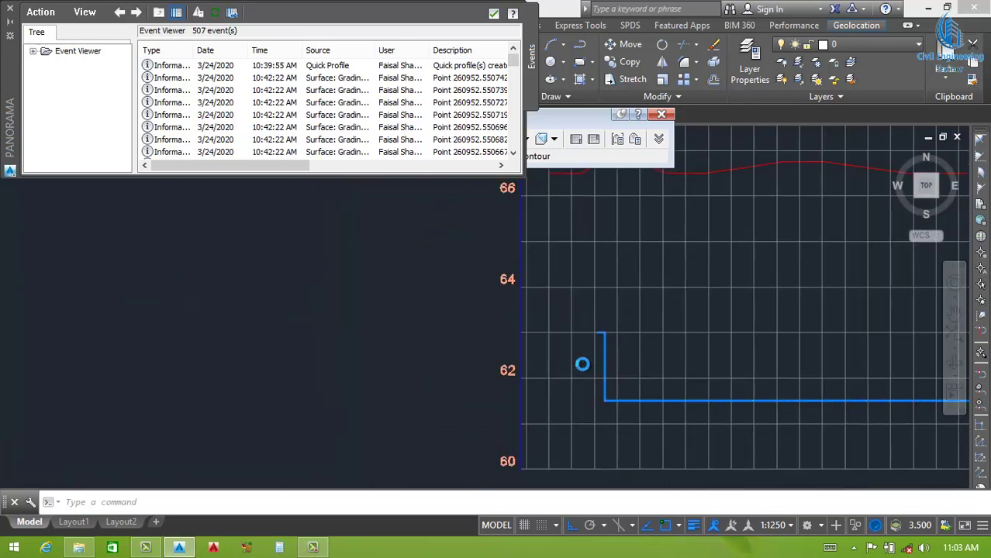
pyautogui.scroll(-4, 334, 407)
pyautogui.scroll(-2, 360, 394)
pyautogui.scroll(4, 331, 401)
pyautogui.scroll(4, 331, 401)
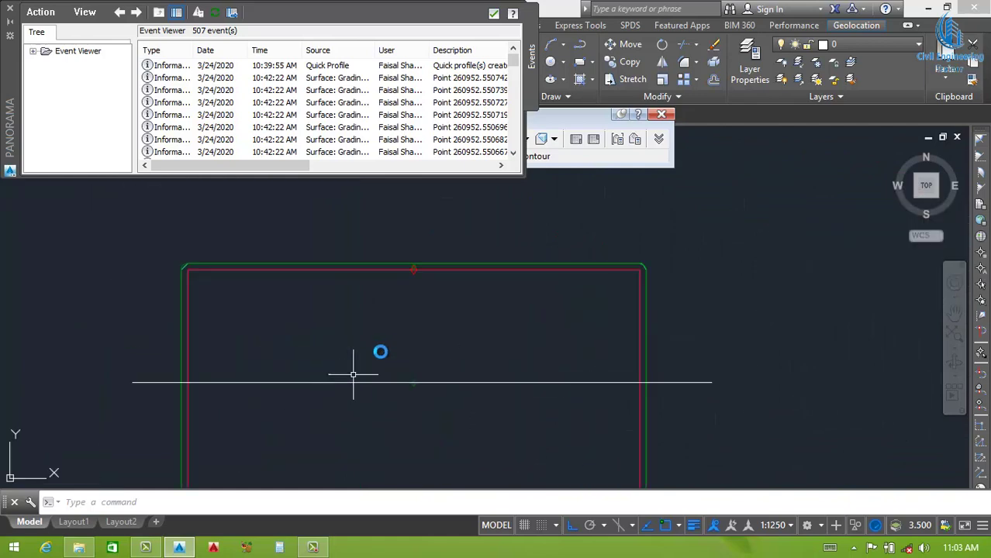
pyautogui.scroll(-4, 517, 304)
# Step: Edit the grading criteria to a 65.000 m target elevation with 0.50:1 cut and fill slopes, and apply
pyautogui.click(492, 19)
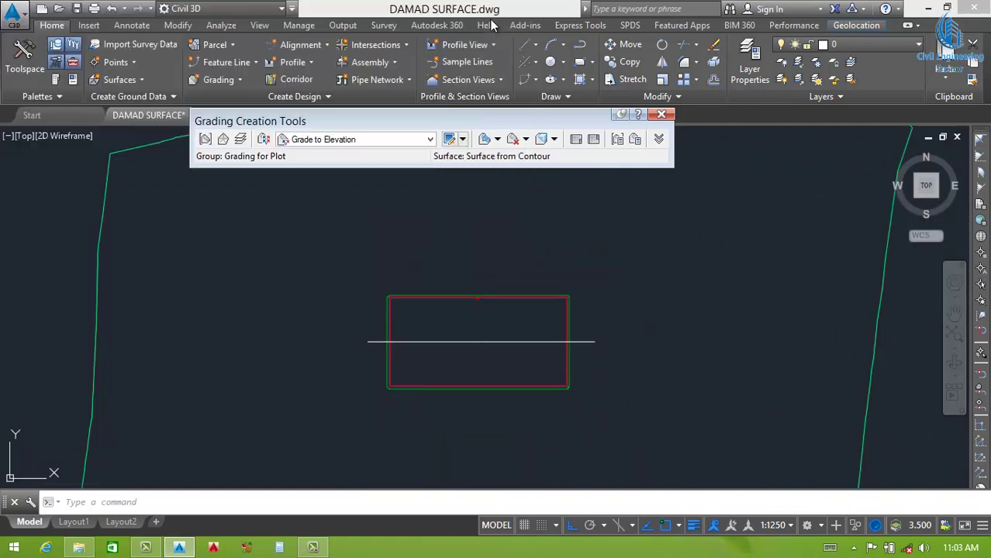
pyautogui.scroll(4, 508, 273)
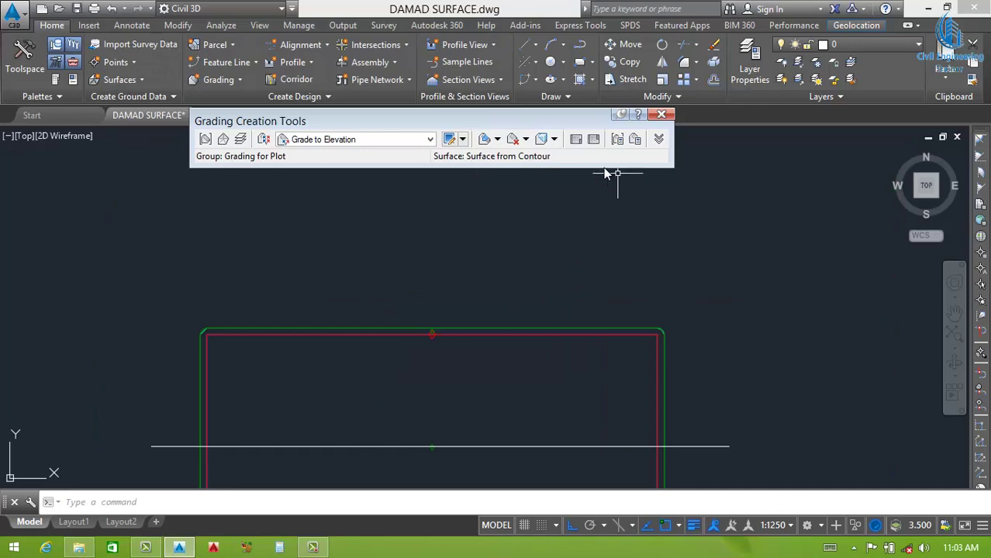
pyautogui.click(449, 140)
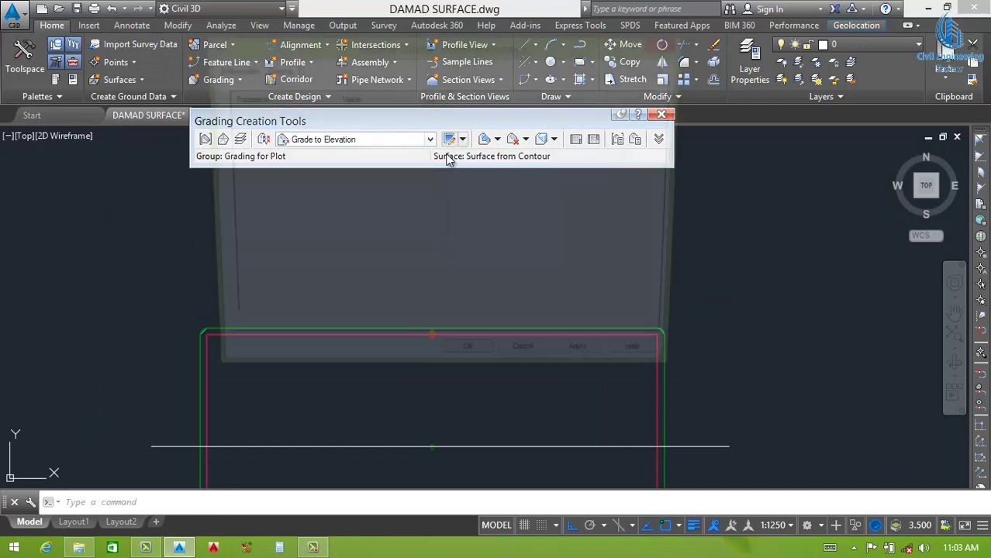
pyautogui.click(432, 138)
pyautogui.write('65')
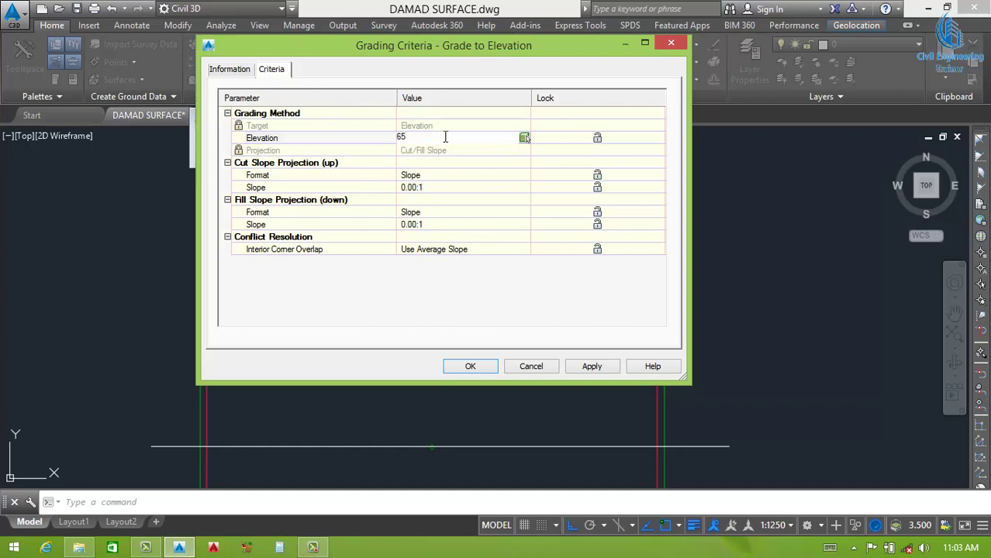
pyautogui.click(435, 188)
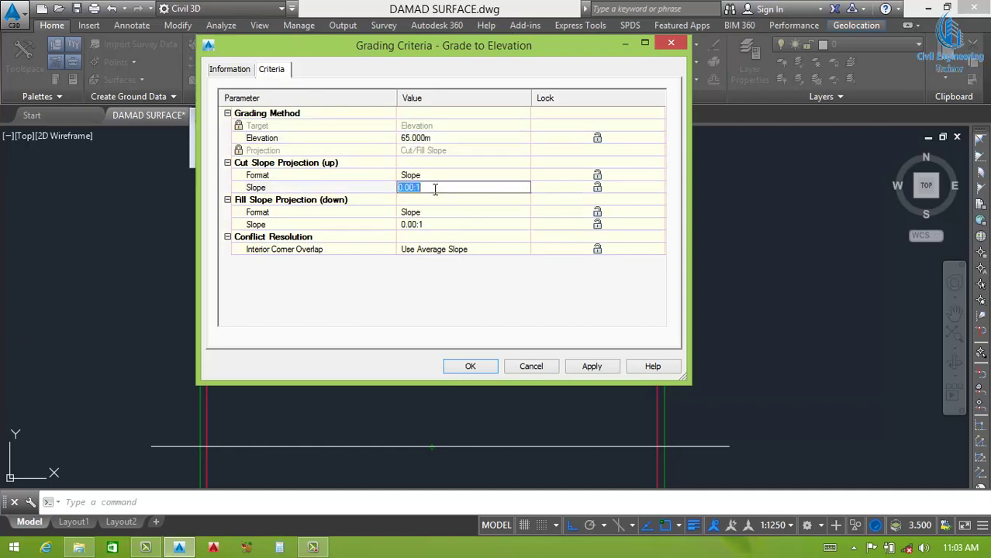
pyautogui.write('5')
pyautogui.write('0.50:1')
pyautogui.press('Return')
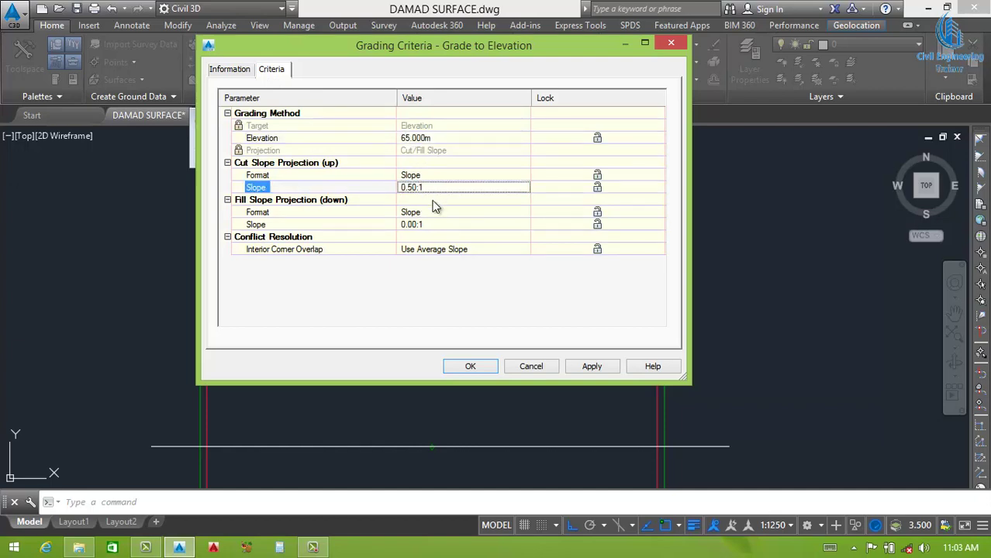
pyautogui.click(434, 225)
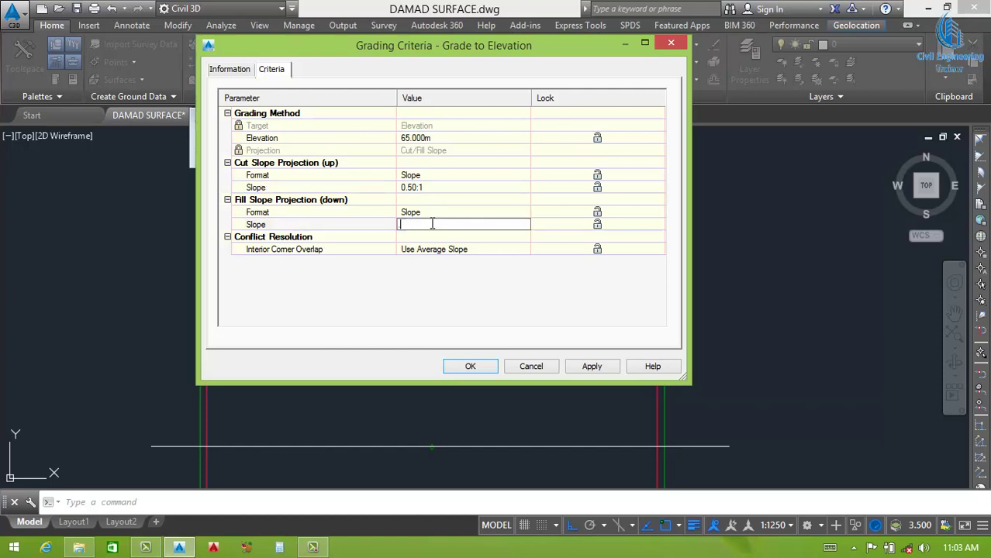
pyautogui.write('5')
pyautogui.click(456, 190)
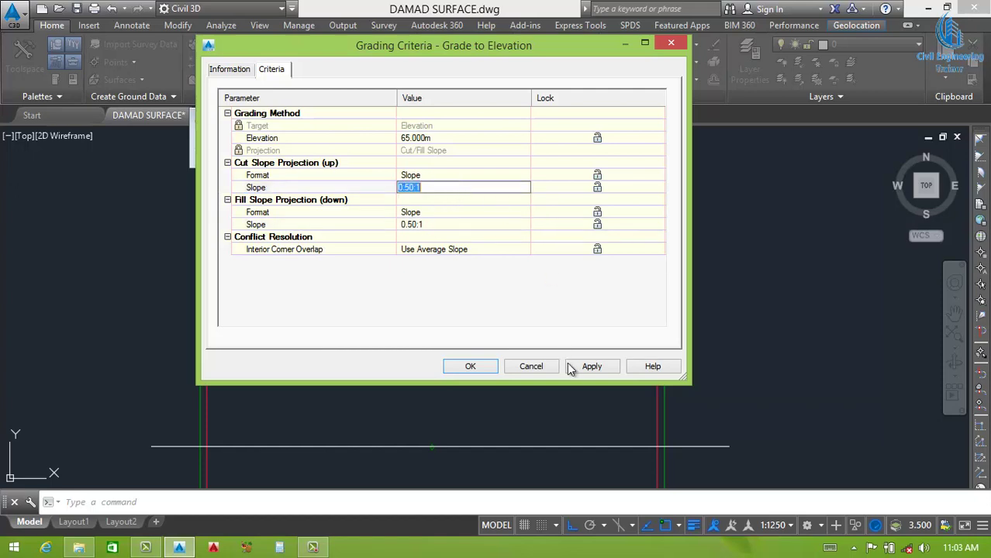
pyautogui.click(586, 366)
pyautogui.click(471, 367)
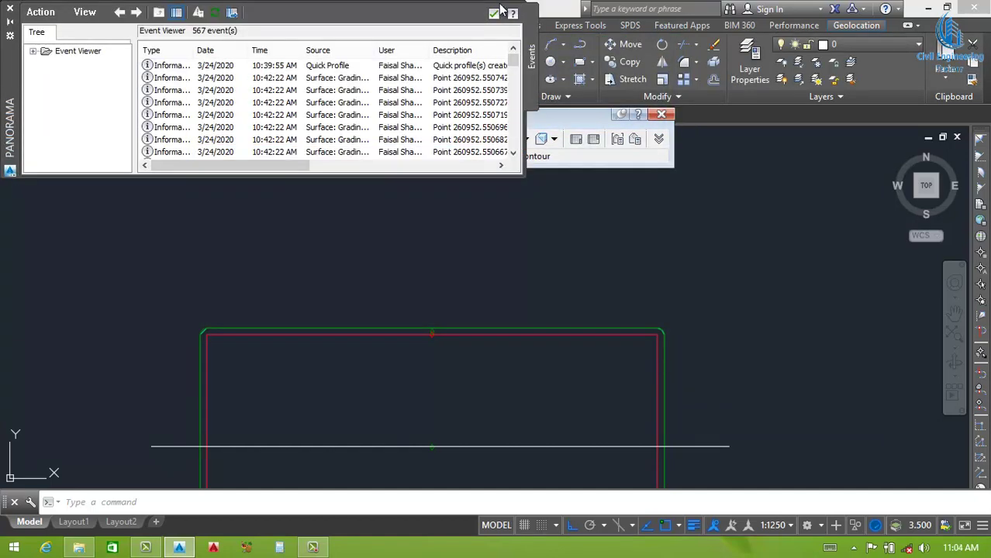
# Step: Start a new grading on the plot's feature line, grading toward the outside
pyautogui.click(502, 145)
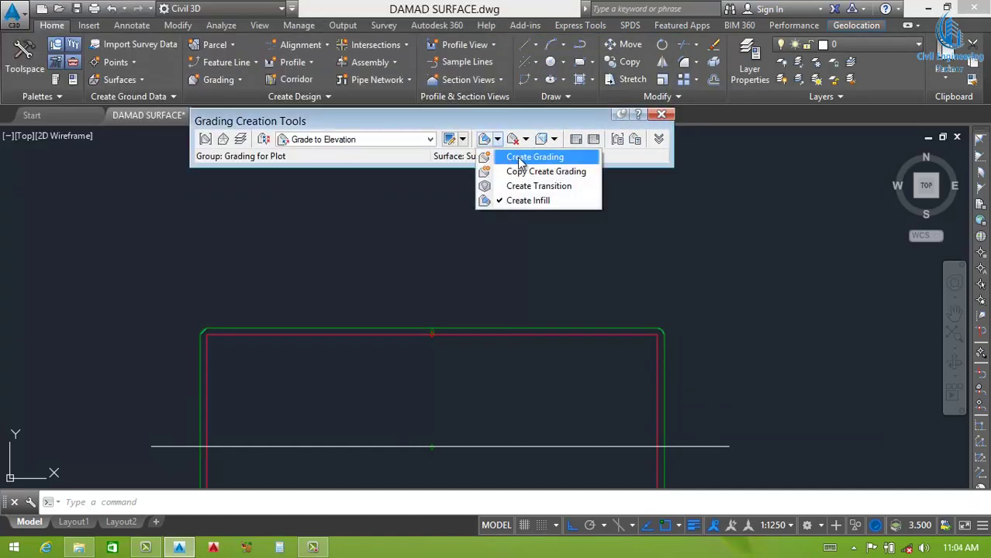
pyautogui.click(513, 158)
pyautogui.scroll(4, 465, 318)
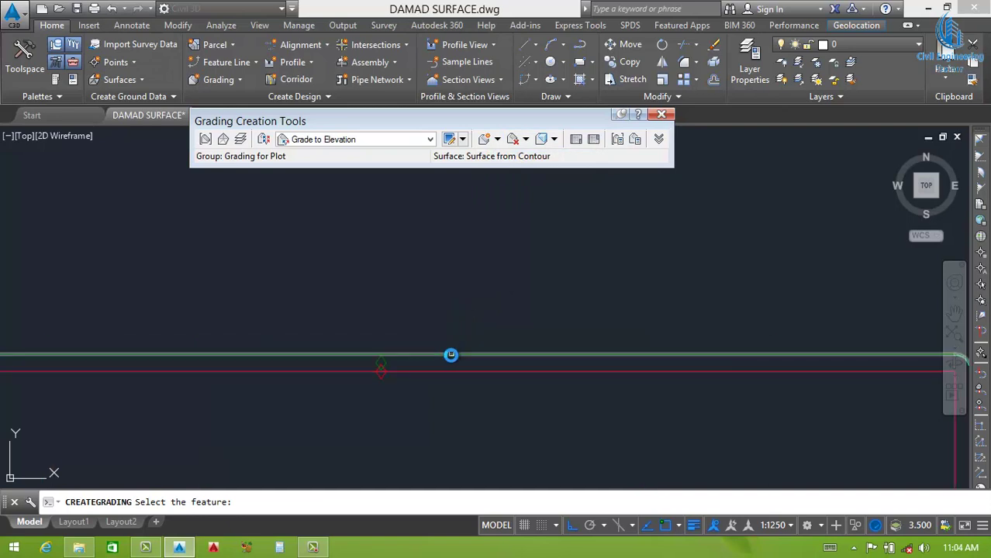
pyautogui.click(451, 355)
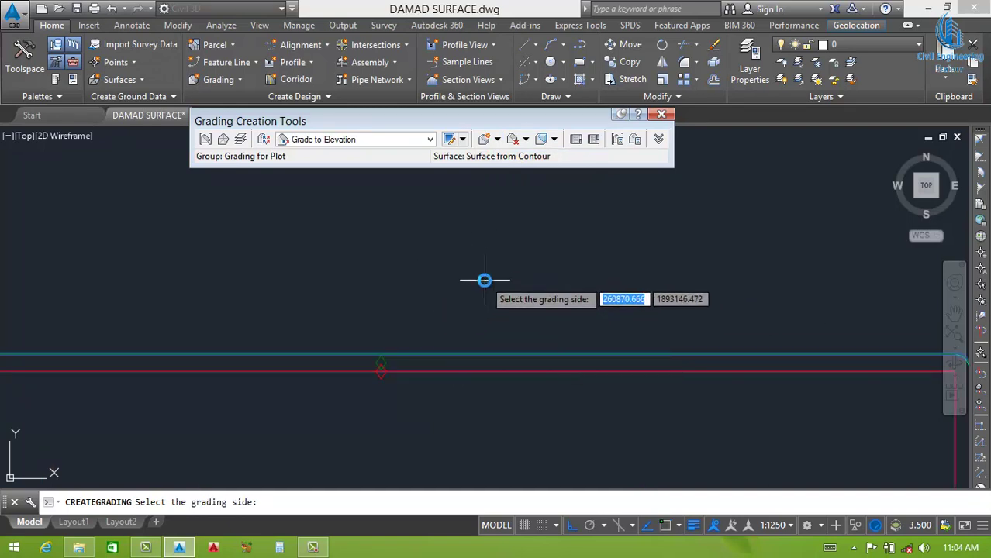
pyautogui.scroll(-3, 478, 284)
pyautogui.click(479, 255)
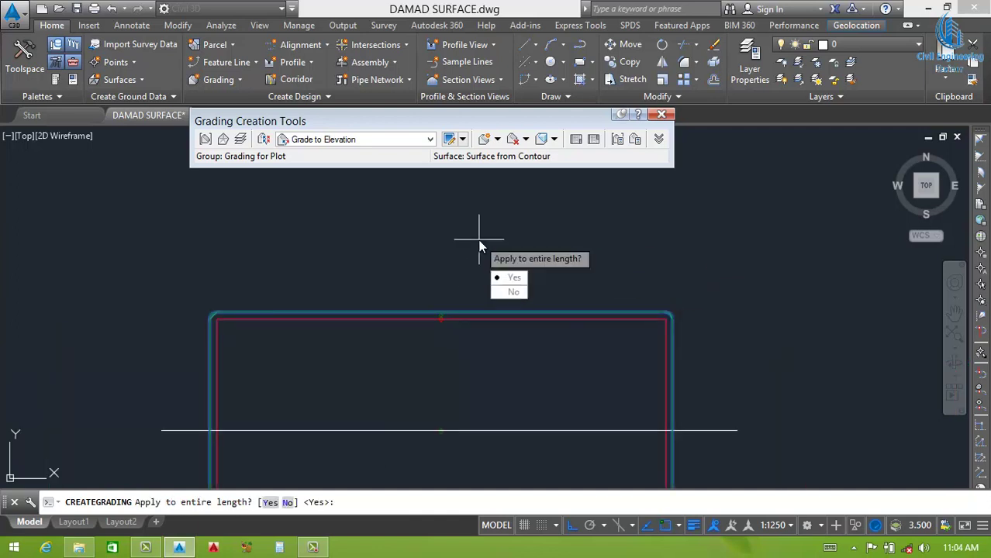
# Step: Accept entire length, 65.000 m elevation and 0.50:1 cut and fill slopes
pyautogui.press('Return')
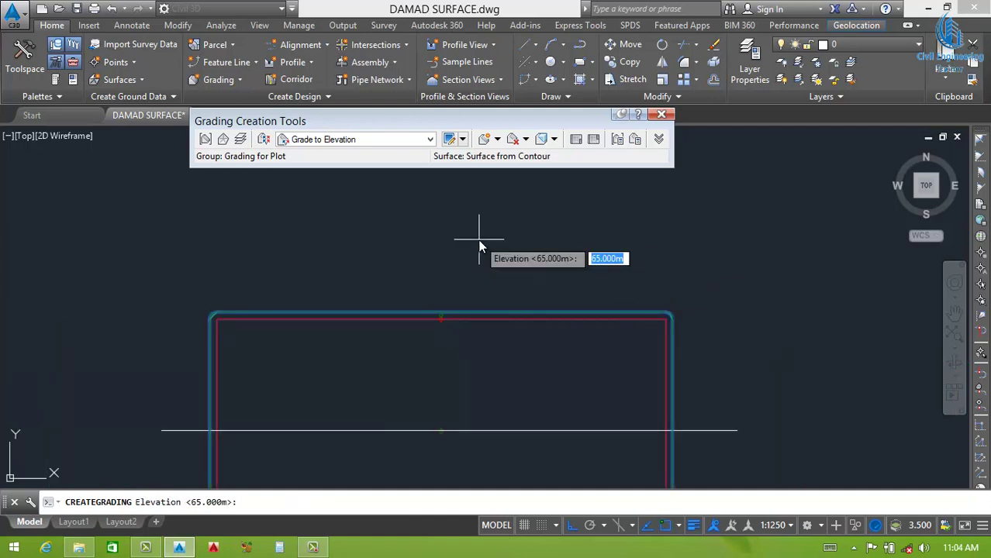
pyautogui.press('Return')
pyautogui.press('Return')
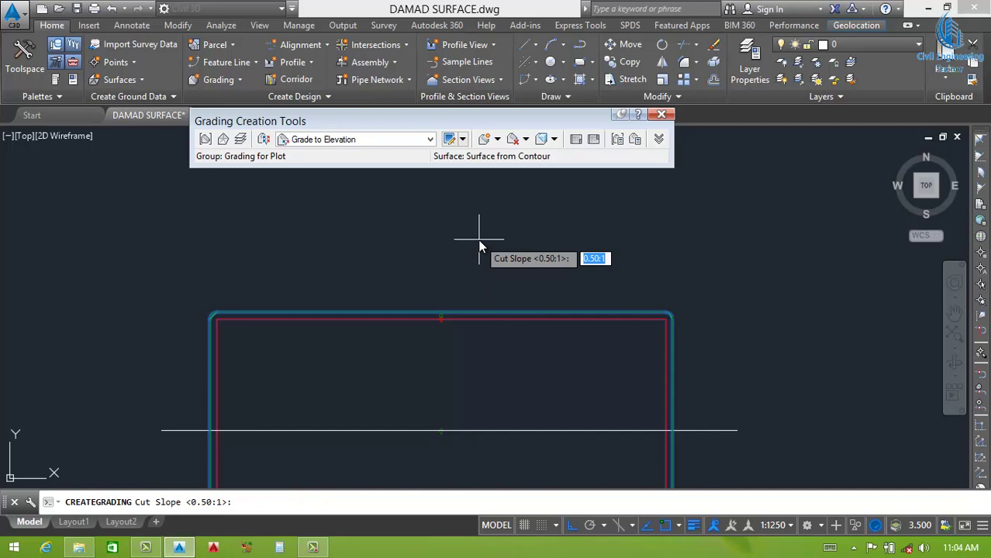
pyautogui.press('Return')
pyautogui.press('Return')
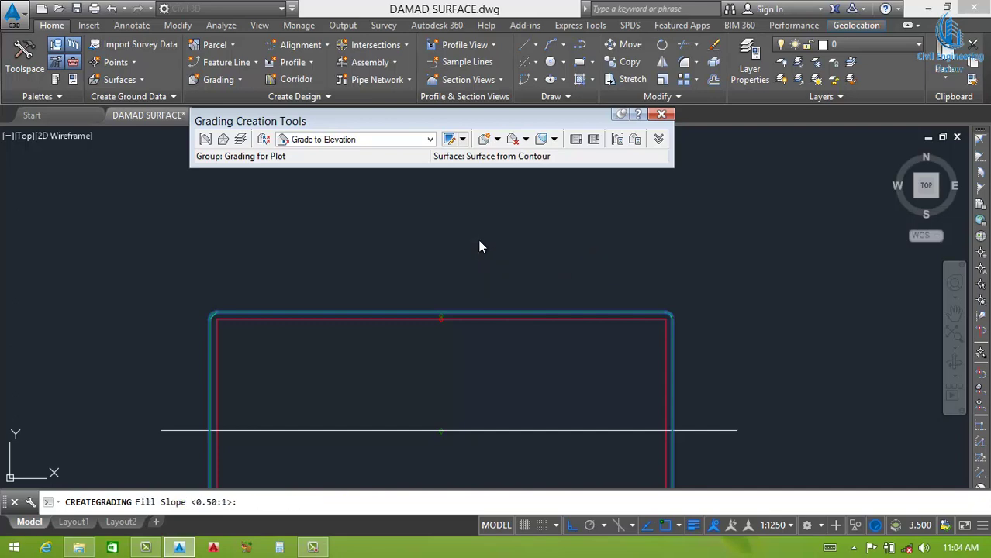
pyautogui.press('Return')
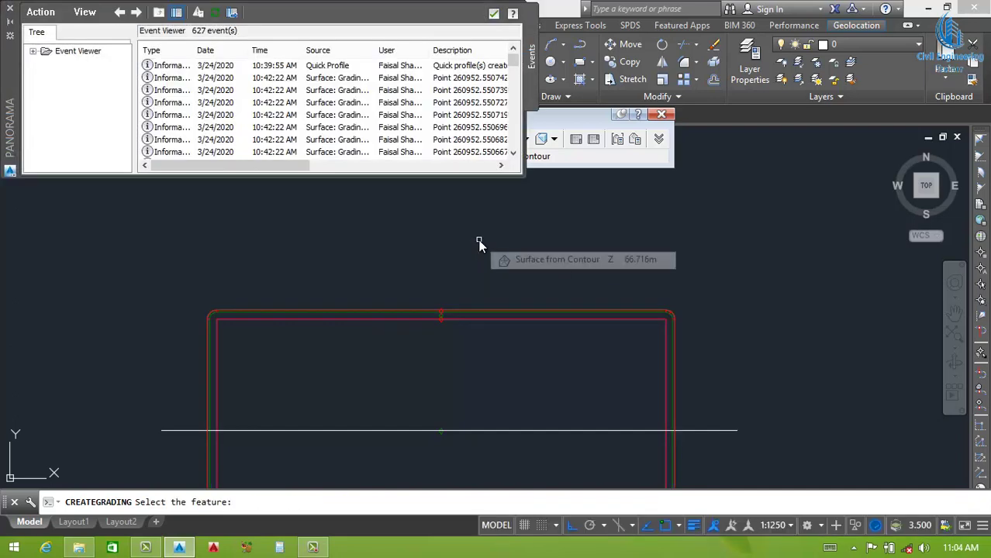
# Step: Zoom around to inspect the new 65 m grading and its profile, then end the command
pyautogui.scroll(2, 457, 324)
pyautogui.scroll(-1, 450, 315)
pyautogui.scroll(-3, 465, 302)
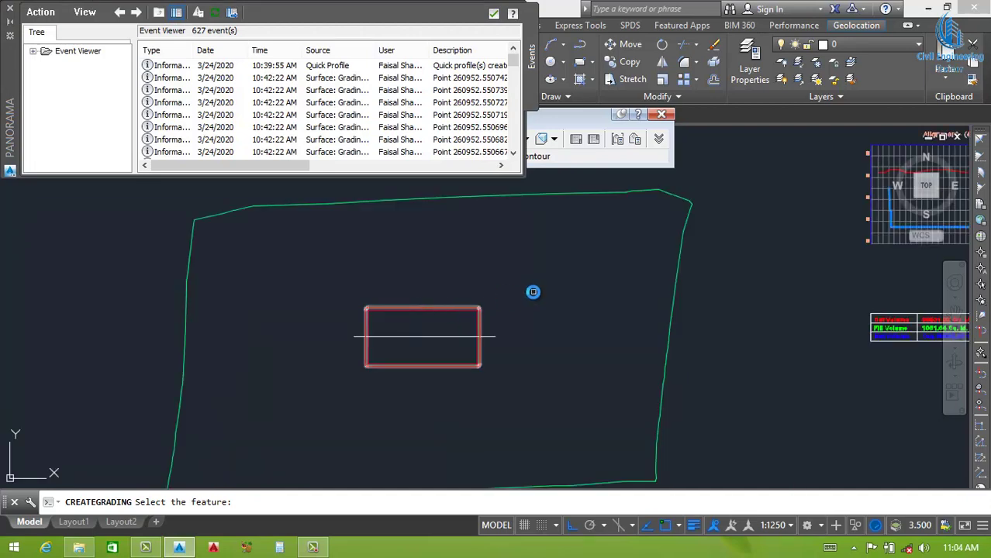
pyautogui.scroll(-2, 654, 283)
pyautogui.scroll(2, 678, 252)
pyautogui.scroll(5, 679, 253)
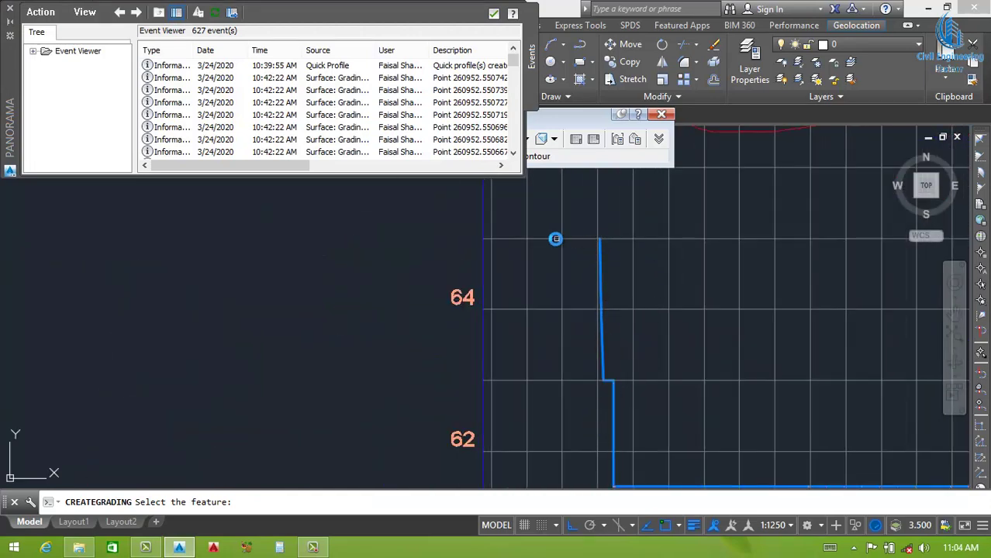
pyautogui.scroll(-3, 482, 381)
pyautogui.scroll(-2, 338, 409)
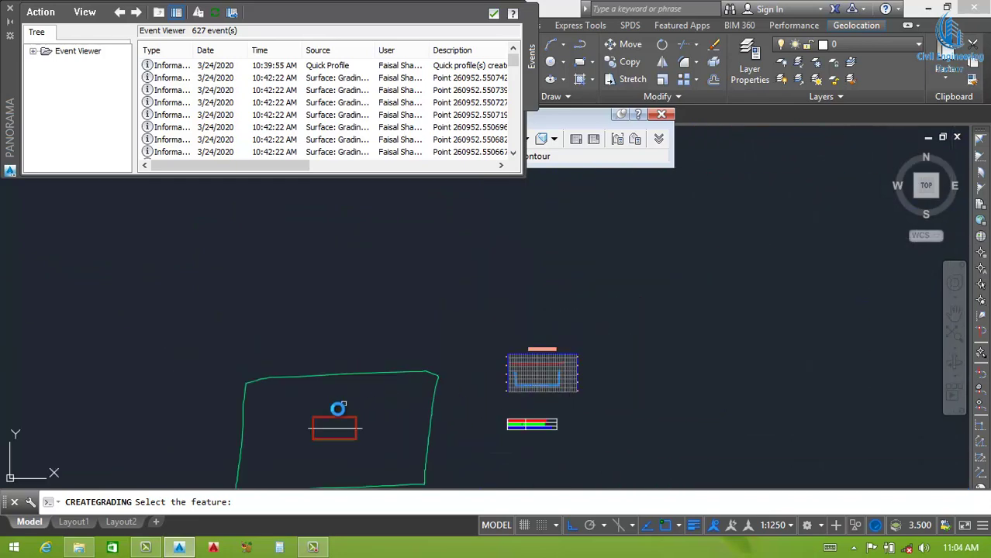
pyautogui.scroll(3, 334, 408)
pyautogui.scroll(2, 435, 356)
pyautogui.scroll(2, 449, 380)
pyautogui.press('Escape')
# Step: Offset the grading edge line 3 units to the outside of the boundary
pyautogui.scroll(2, 465, 398)
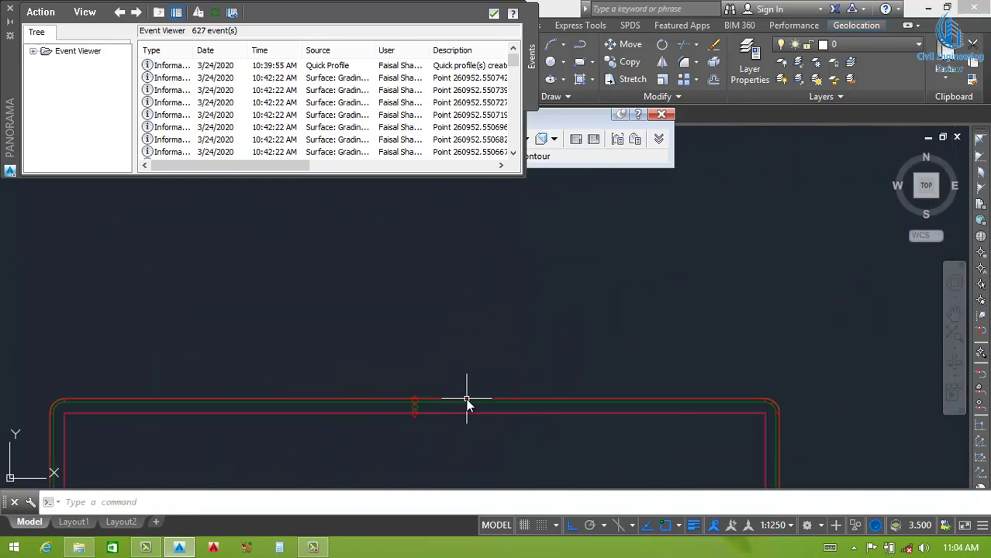
pyautogui.write('o')
pyautogui.press('Return')
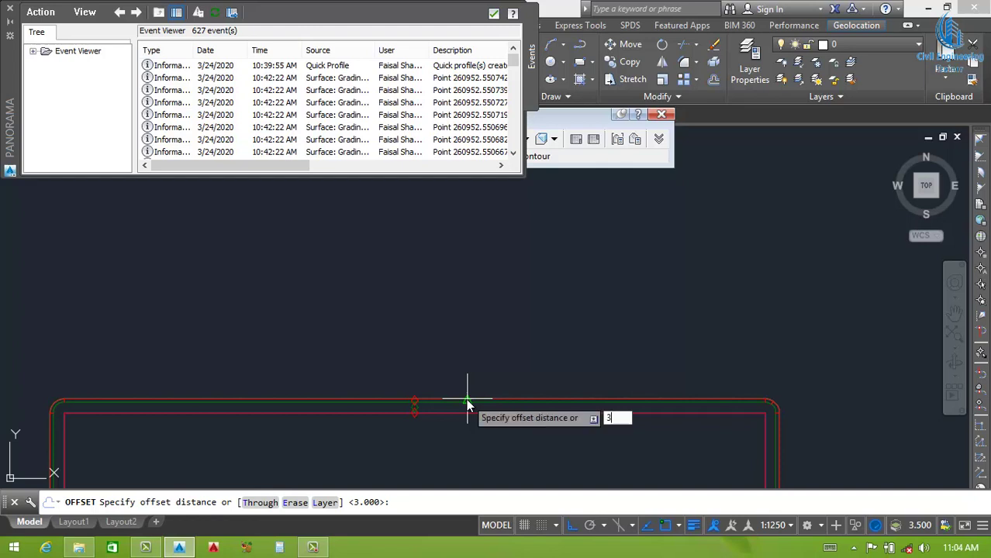
pyautogui.press('Return')
pyautogui.scroll(2, 466, 399)
pyautogui.click(466, 399)
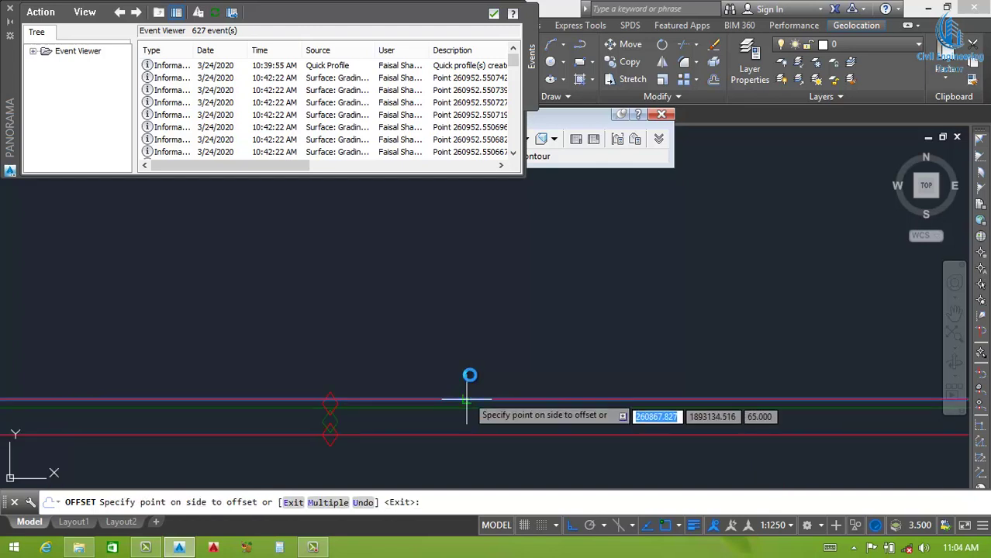
pyautogui.click(476, 290)
# Step: Review the new offset outline, end the offset command, and bring up the grading creation options
pyautogui.scroll(-2, 465, 331)
pyautogui.scroll(-2, 479, 299)
pyautogui.scroll(-2, 423, 296)
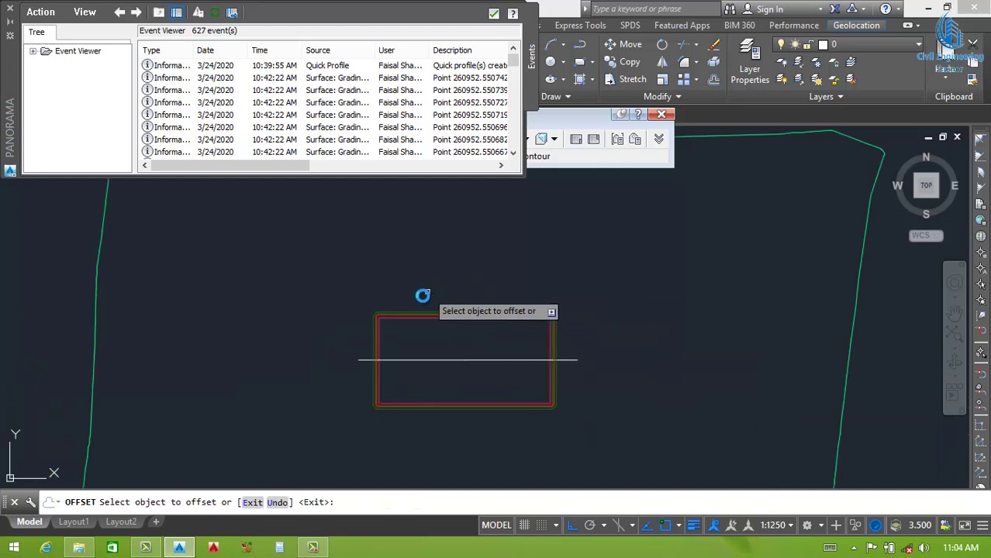
pyautogui.scroll(-2, 423, 296)
pyautogui.scroll(4, 620, 289)
pyautogui.scroll(2, 636, 305)
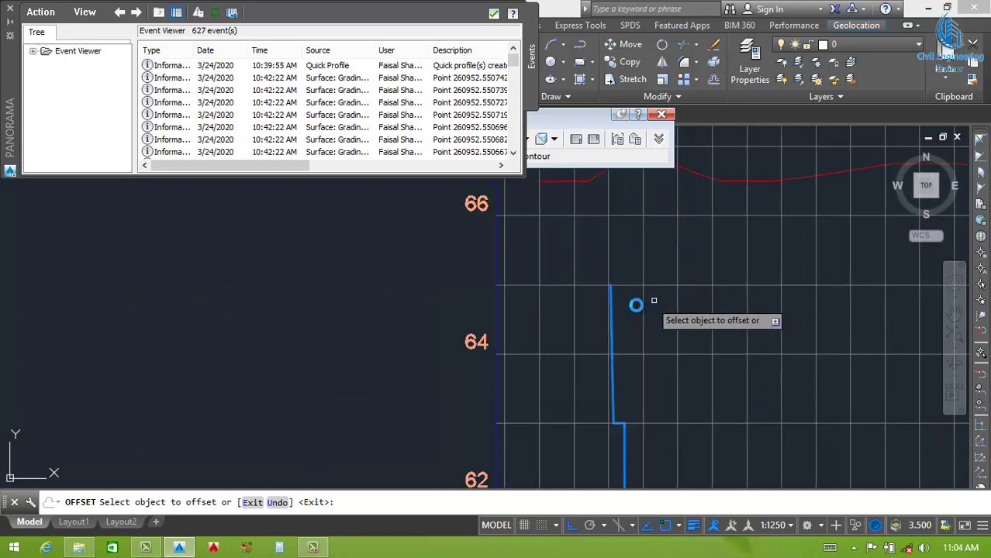
pyautogui.scroll(1, 636, 305)
pyautogui.scroll(-1, 609, 287)
pyautogui.scroll(-3, 708, 317)
pyautogui.scroll(-2, 593, 317)
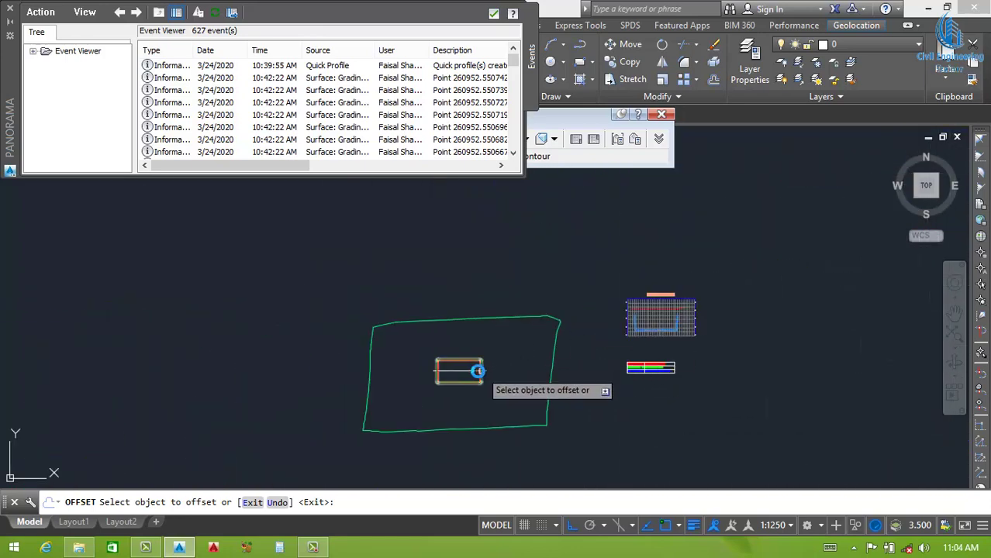
pyautogui.scroll(3, 479, 357)
pyautogui.scroll(2, 489, 330)
pyautogui.scroll(-1, 528, 279)
pyautogui.scroll(1, 537, 266)
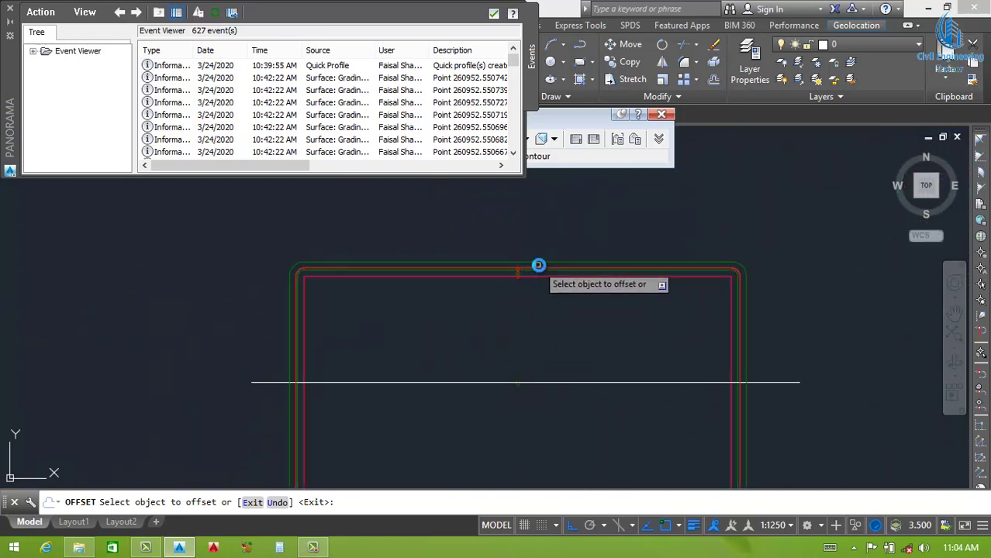
pyautogui.click(535, 155)
pyautogui.press('Escape')
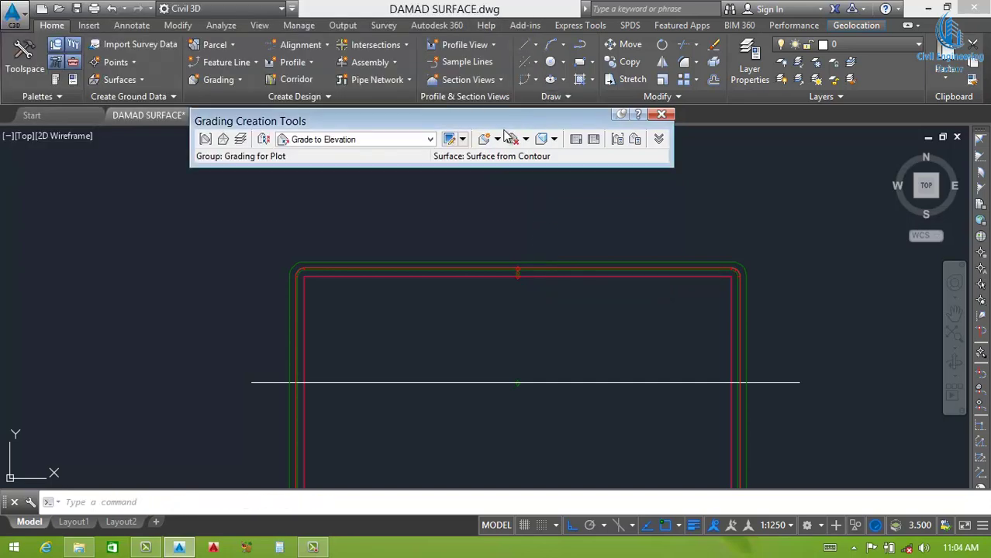
pyautogui.click(497, 139)
# Step: Create a grading infill in the gap between the boundary and its 3-unit offset
pyautogui.click(530, 202)
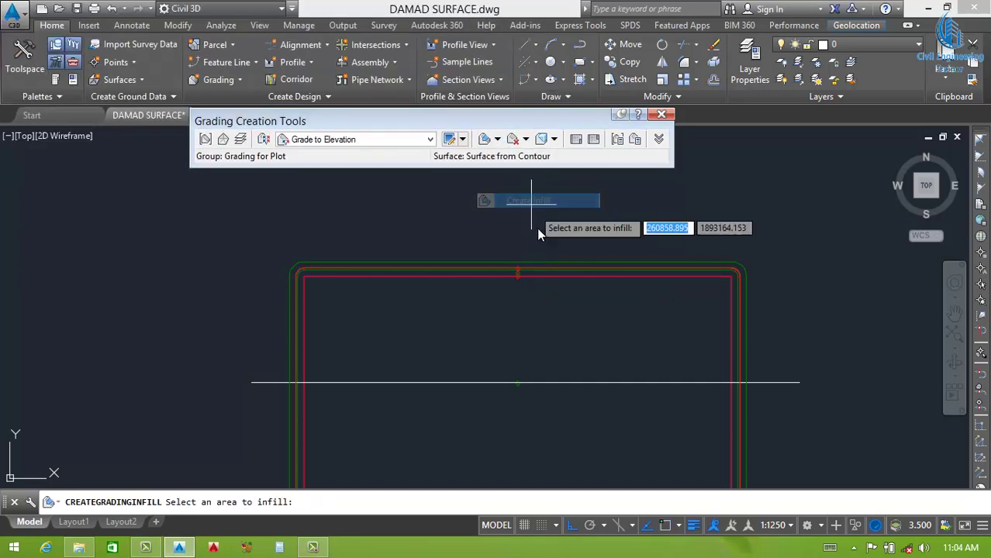
pyautogui.scroll(3, 528, 267)
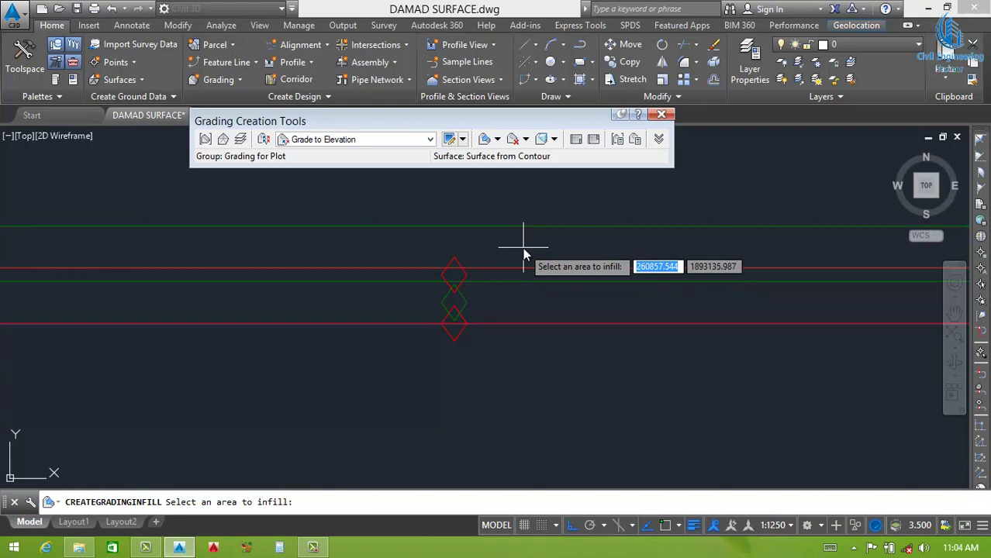
pyautogui.click(524, 251)
pyautogui.scroll(-3, 491, 248)
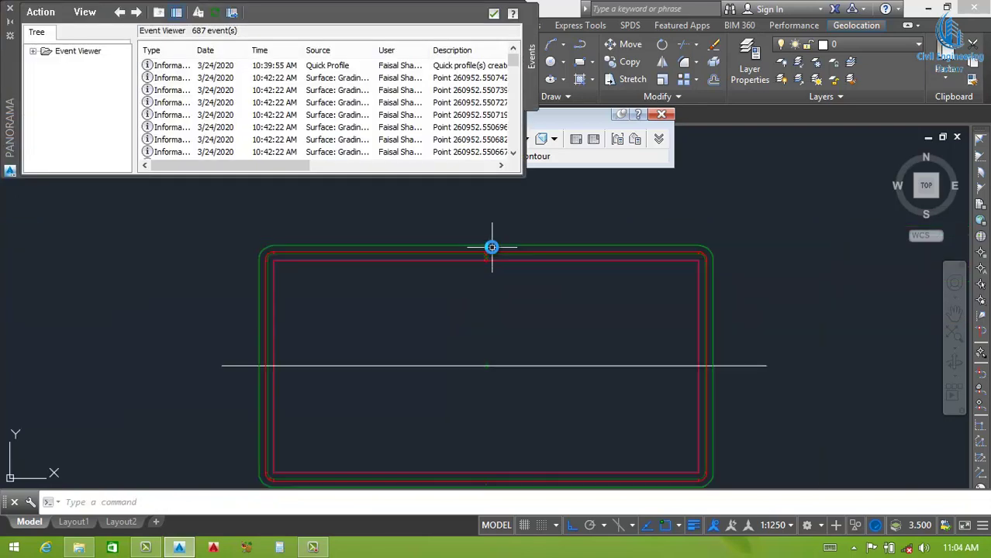
pyautogui.scroll(-1, 478, 367)
pyautogui.scroll(-4, 478, 411)
# Step: Zoom through the profile view and cut/fill volume table to review the regraded section
pyautogui.scroll(8, 488, 394)
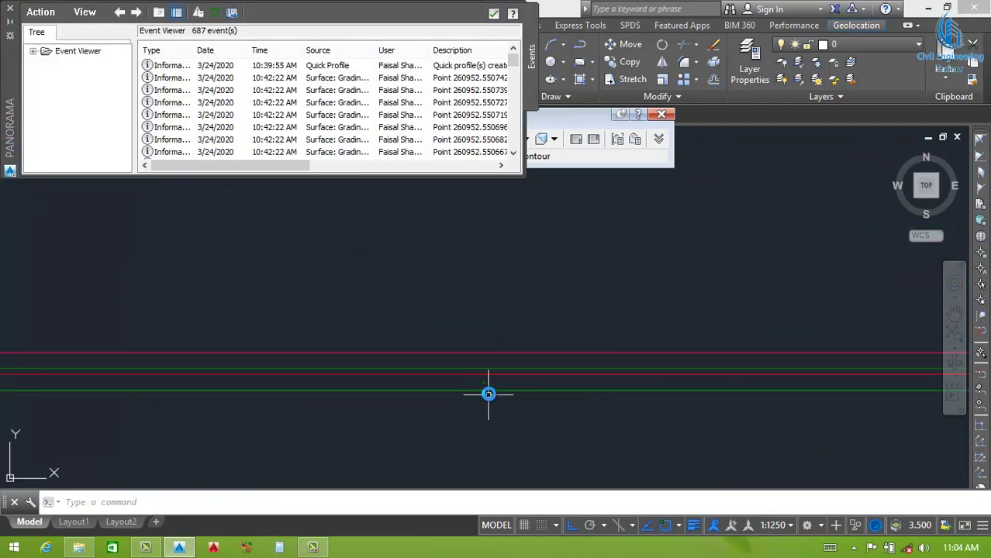
pyautogui.scroll(3, 483, 376)
pyautogui.scroll(-3, 470, 373)
pyautogui.scroll(-3, 515, 347)
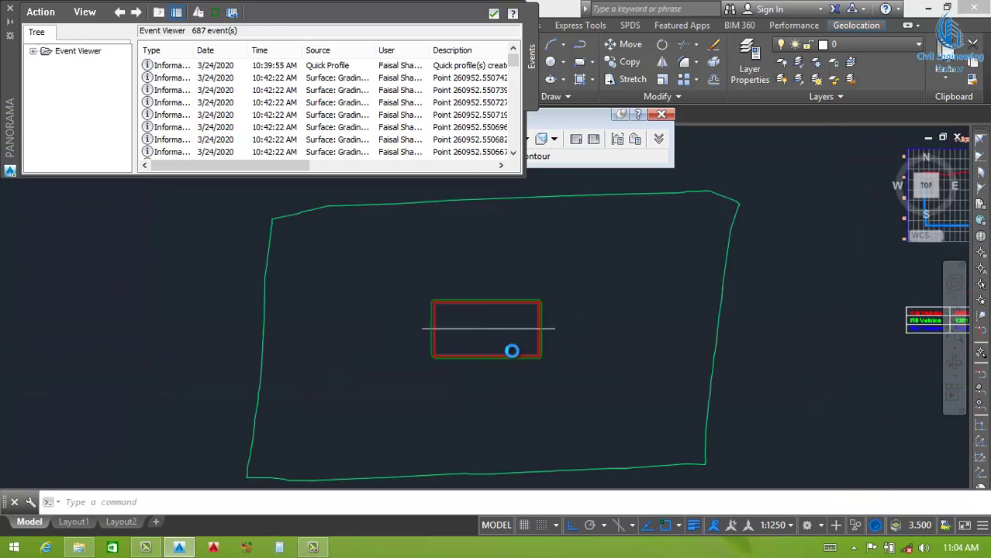
pyautogui.scroll(-4, 513, 349)
pyautogui.scroll(7, 698, 287)
pyautogui.scroll(2, 476, 250)
pyautogui.scroll(2, 445, 228)
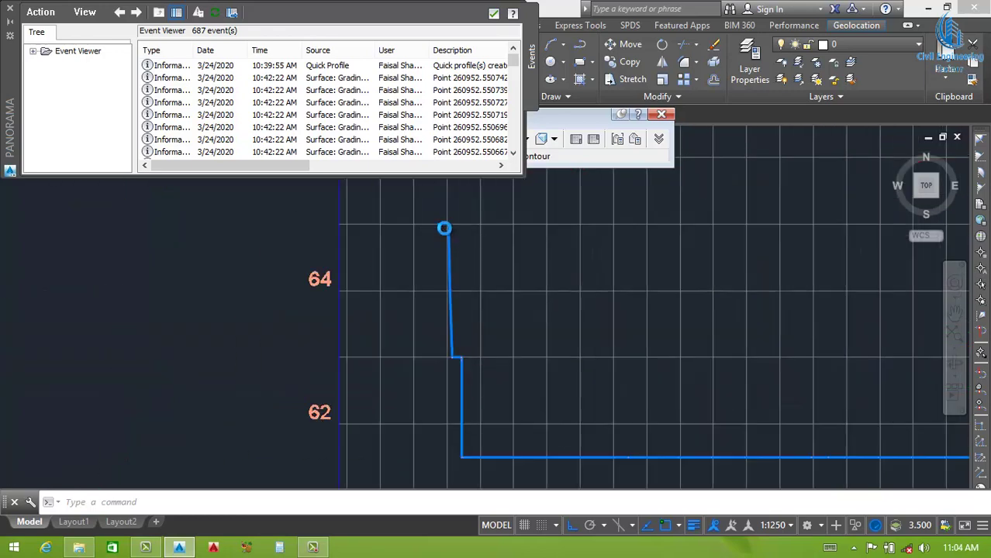
pyautogui.scroll(6, 465, 210)
pyautogui.scroll(-3, 605, 280)
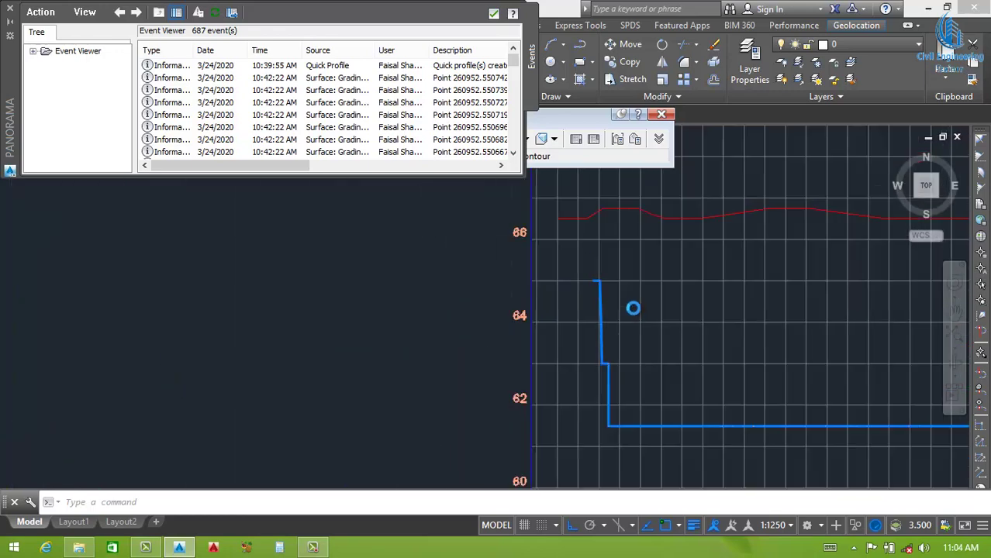
pyautogui.scroll(-4, 625, 299)
pyautogui.scroll(4, 608, 268)
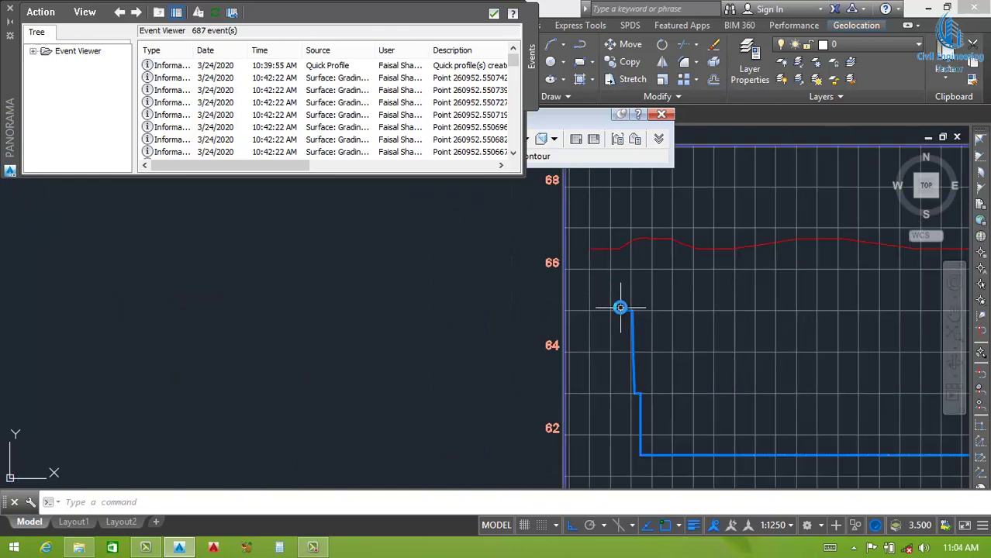
pyautogui.scroll(-4, 617, 311)
pyautogui.scroll(-2, 581, 356)
pyautogui.scroll(-3, 545, 369)
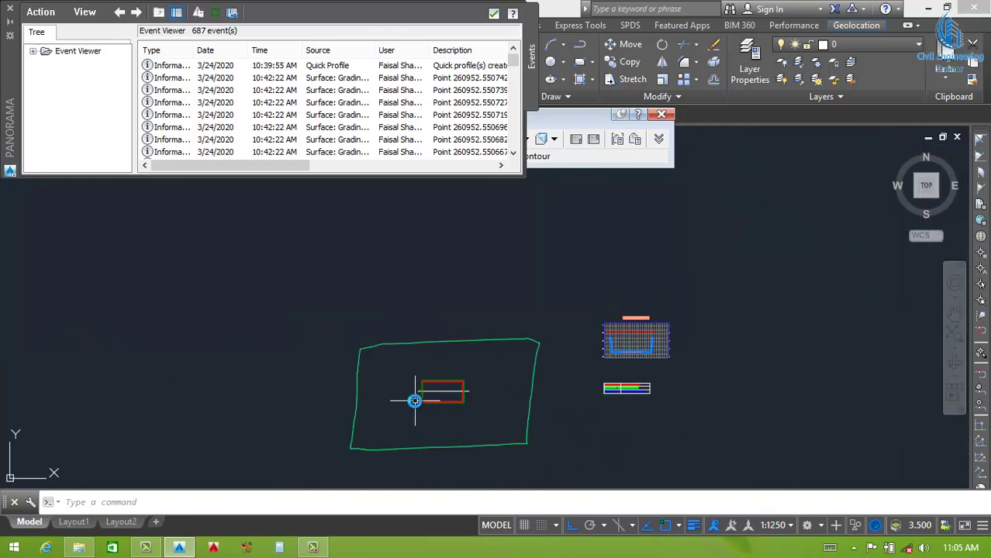
pyautogui.scroll(3, 417, 397)
pyautogui.scroll(-2, 572, 353)
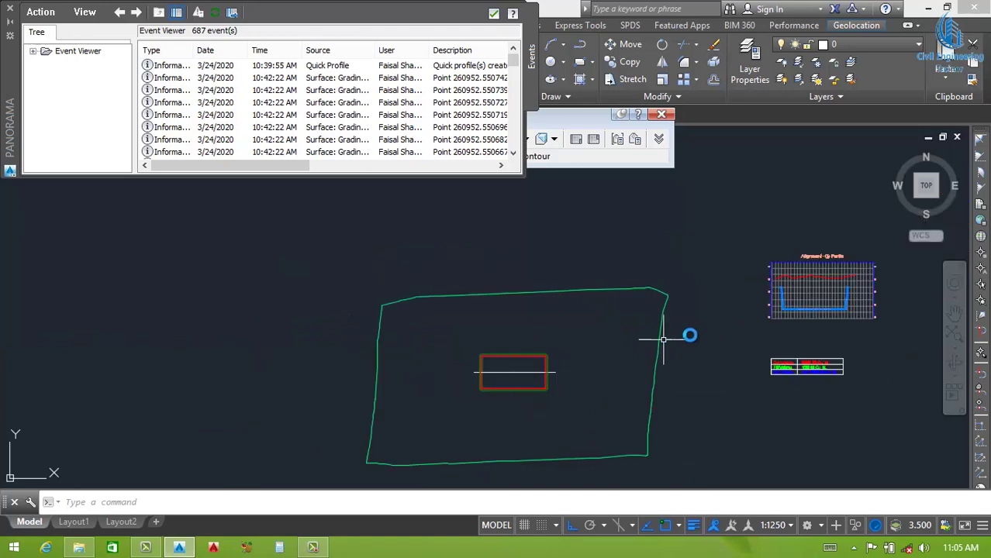
pyautogui.scroll(4, 778, 267)
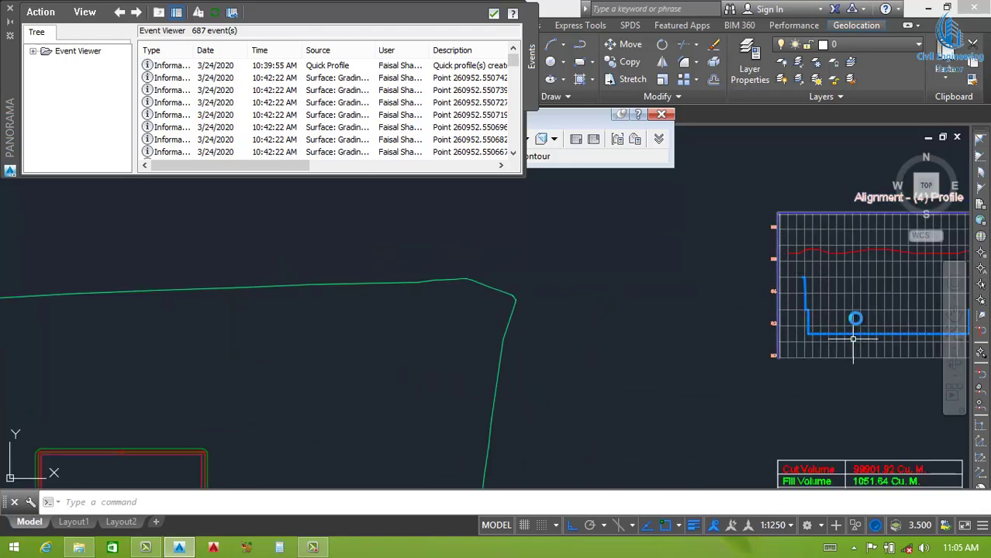
pyautogui.scroll(-3, 336, 360)
pyautogui.scroll(2, 310, 368)
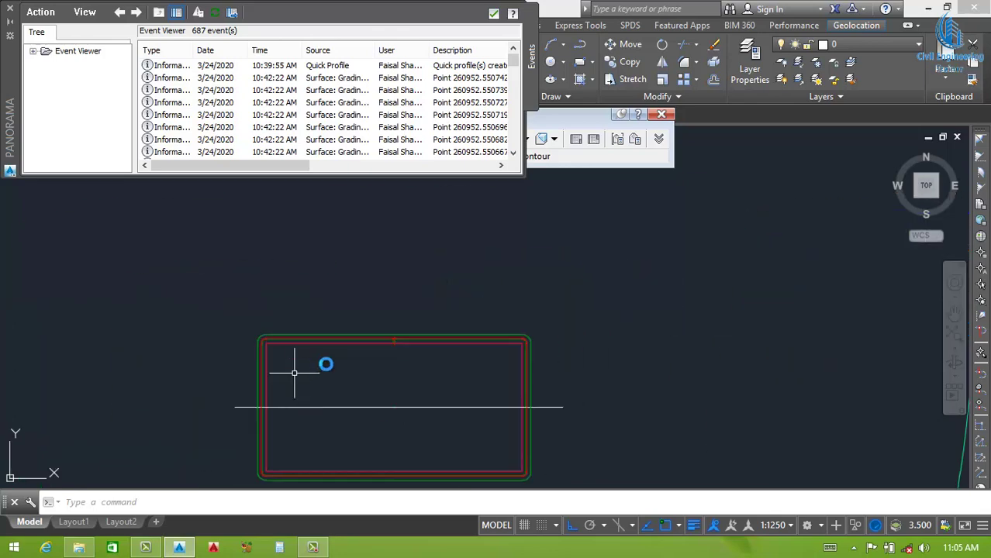
pyautogui.scroll(2, 341, 353)
pyautogui.scroll(2, 418, 333)
pyautogui.scroll(1, 445, 327)
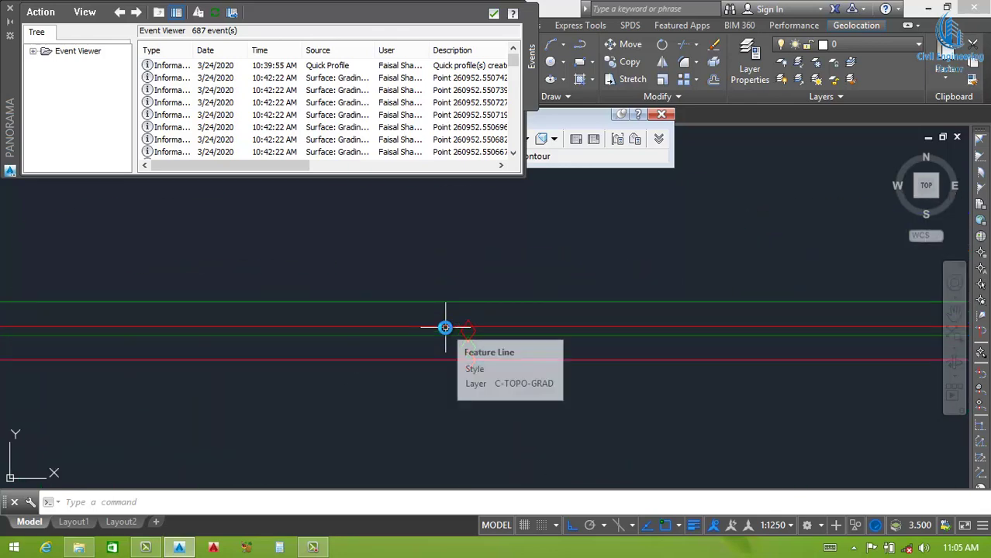
pyautogui.scroll(-1, 502, 327)
pyautogui.scroll(-2, 487, 331)
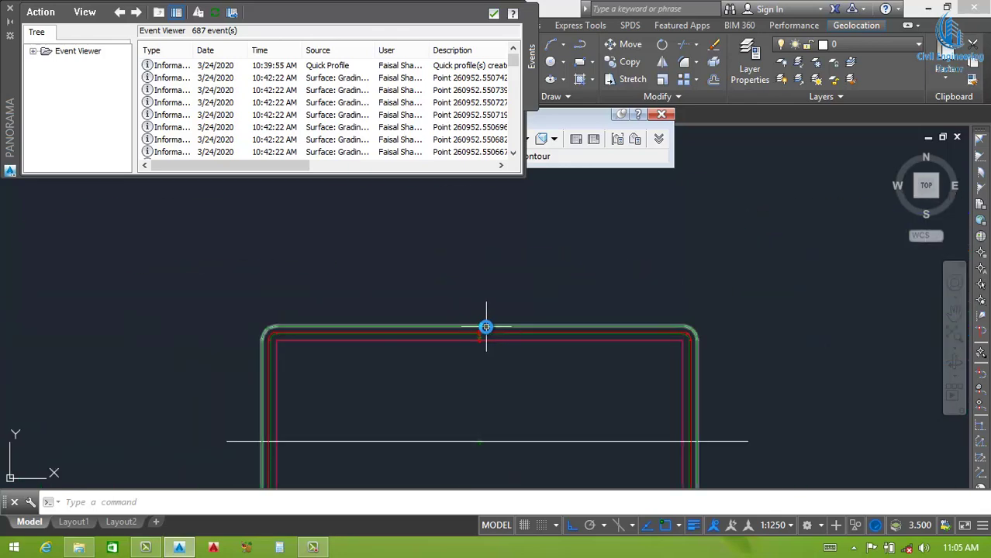
pyautogui.scroll(2, 485, 326)
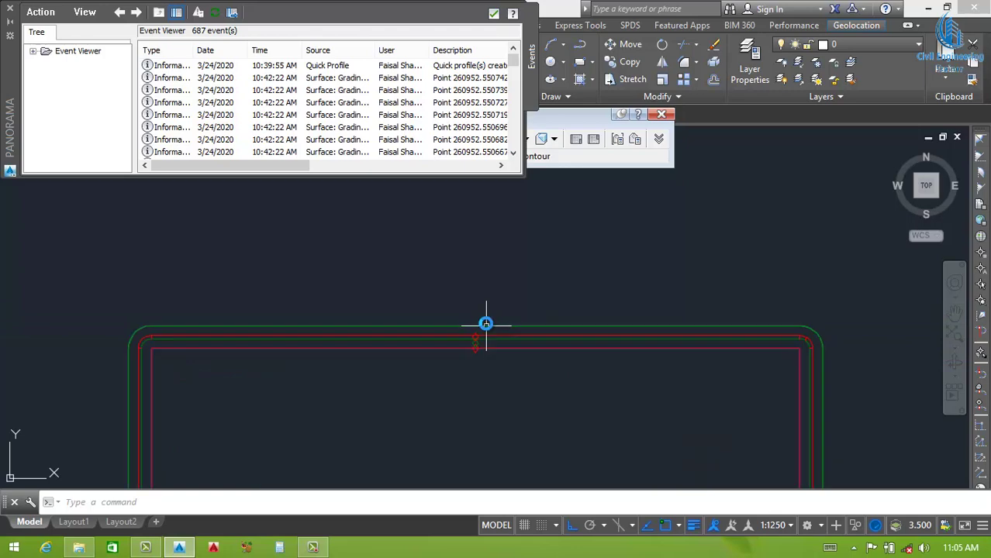
# Step: Edit the grading criteria to a 67.000 m target elevation with 0.25:1 cut and fill slopes, and apply
pyautogui.click(493, 13)
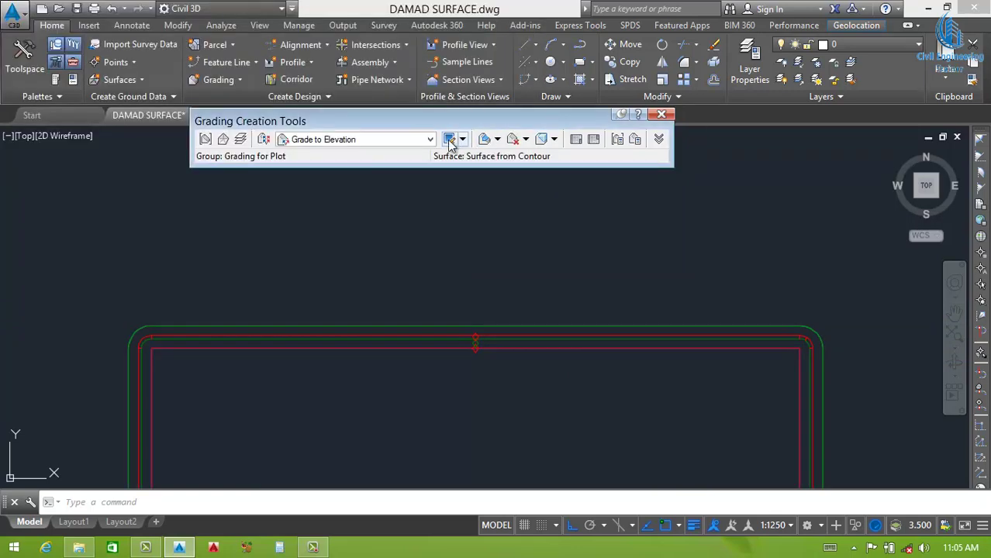
pyautogui.click(450, 141)
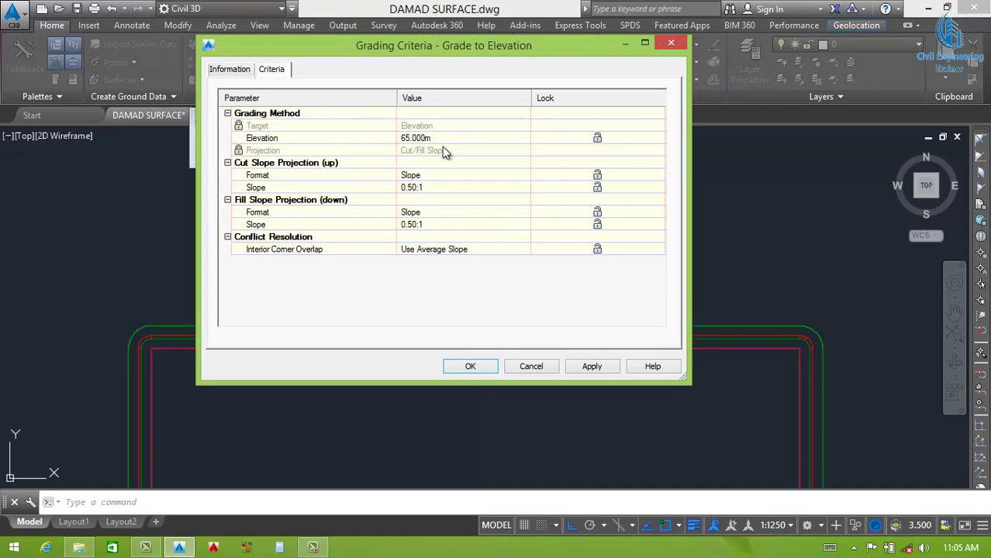
pyautogui.click(421, 137)
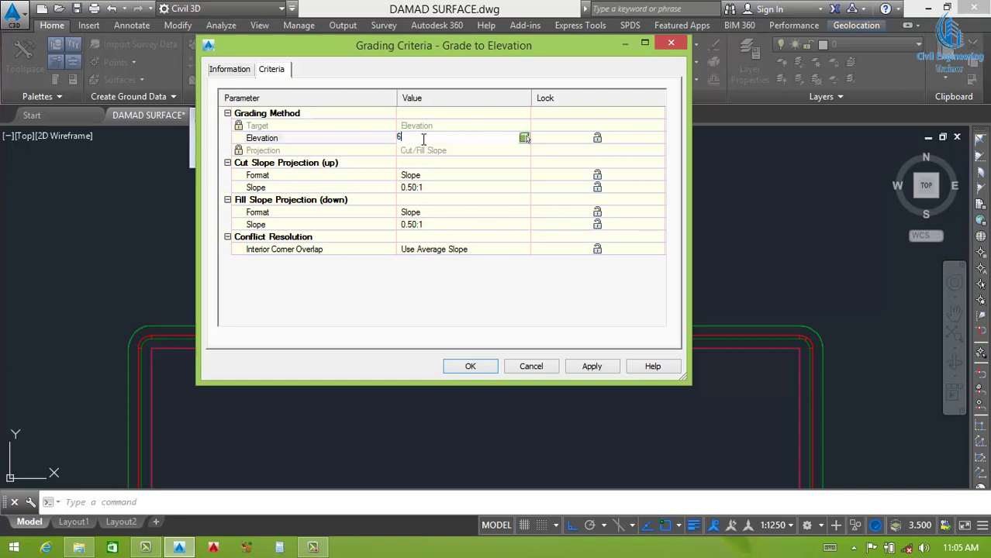
pyautogui.write('7')
pyautogui.click(428, 187)
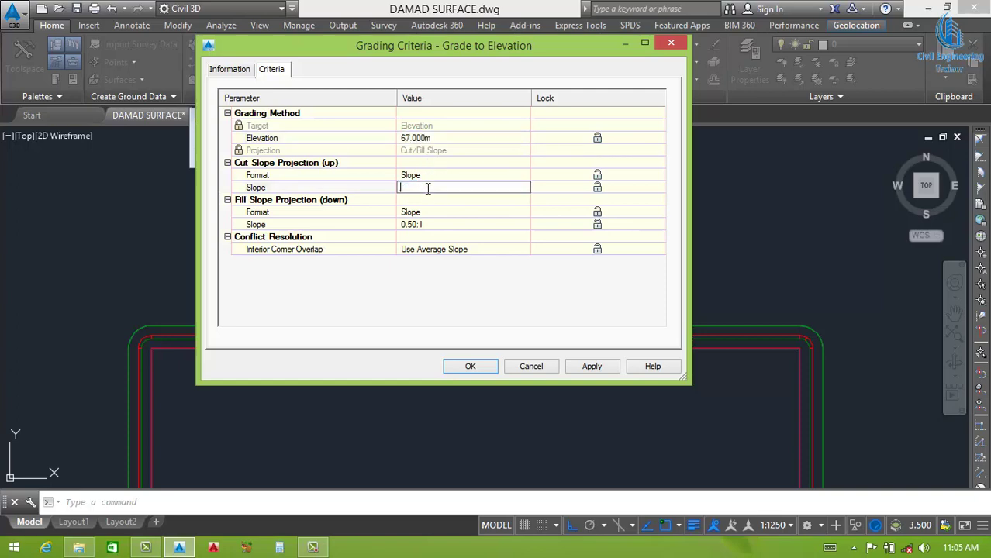
pyautogui.write('25')
pyautogui.press('Return')
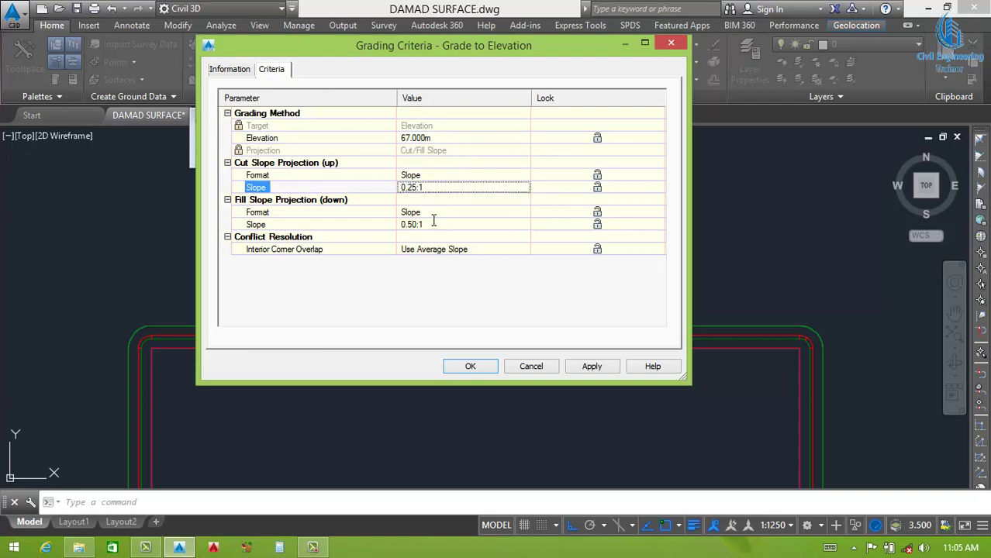
pyautogui.click(434, 223)
pyautogui.write('.25')
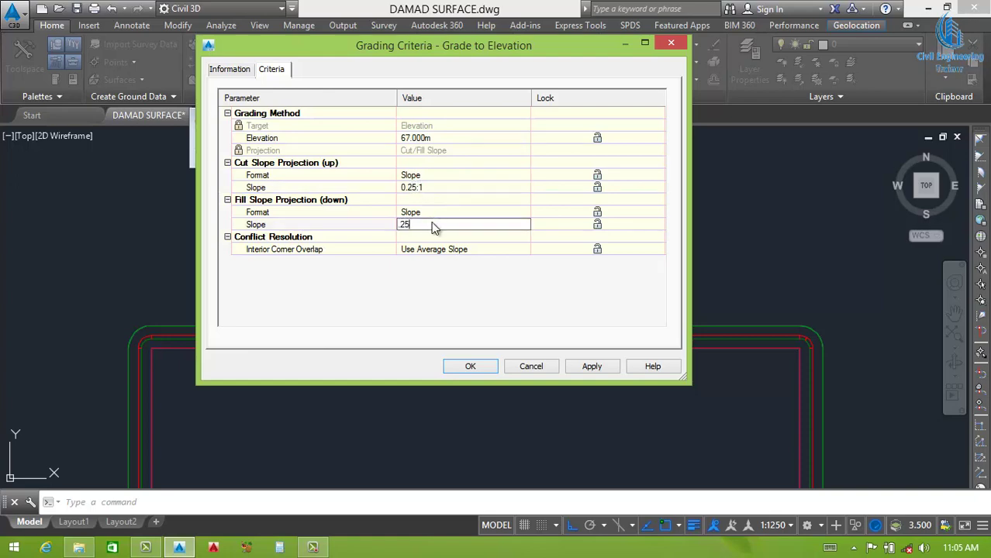
pyautogui.press('Return')
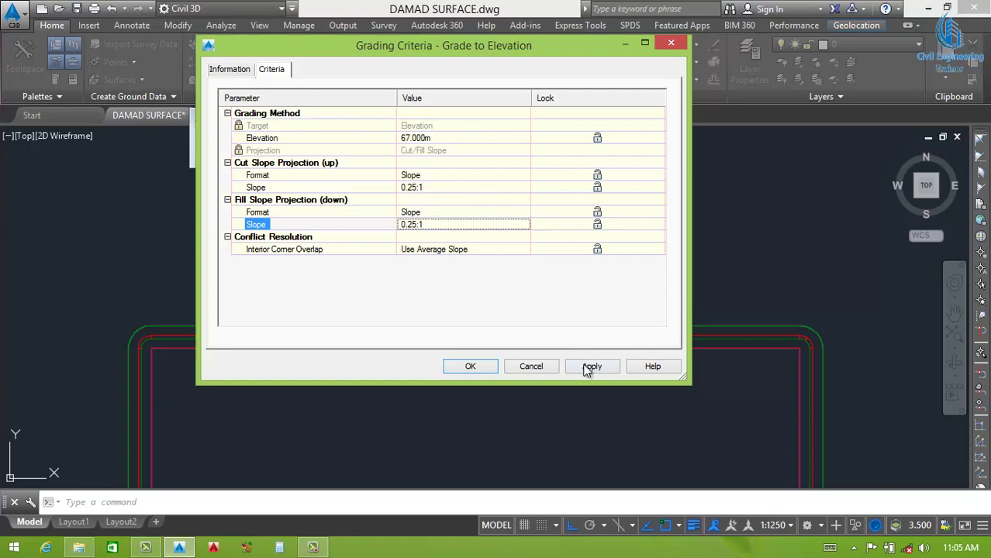
pyautogui.click(590, 366)
pyautogui.click(471, 366)
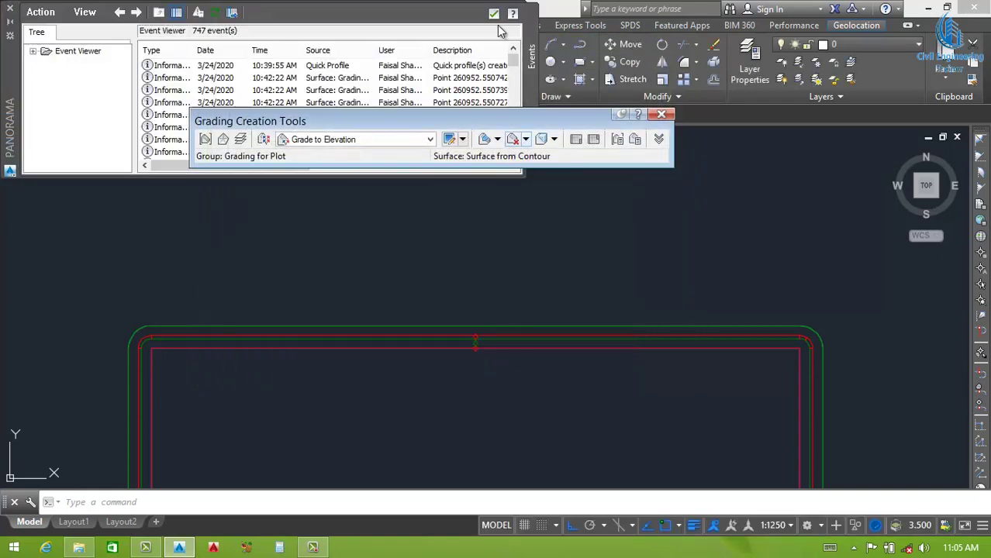
# Step: Grade the plot's feature line outward along its entire length at 67.000 m with 0.25:1 slopes
pyautogui.click(494, 13)
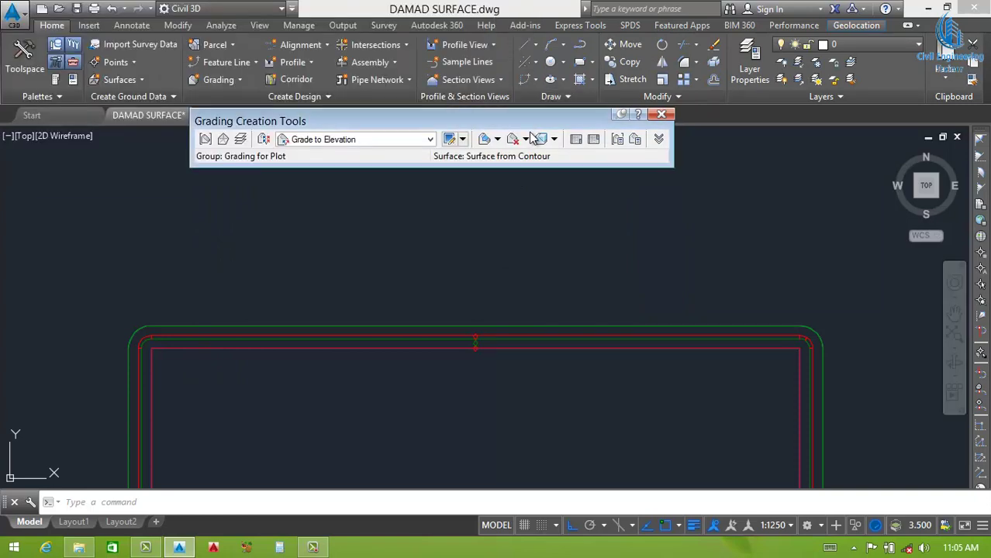
pyautogui.click(497, 140)
pyautogui.click(516, 158)
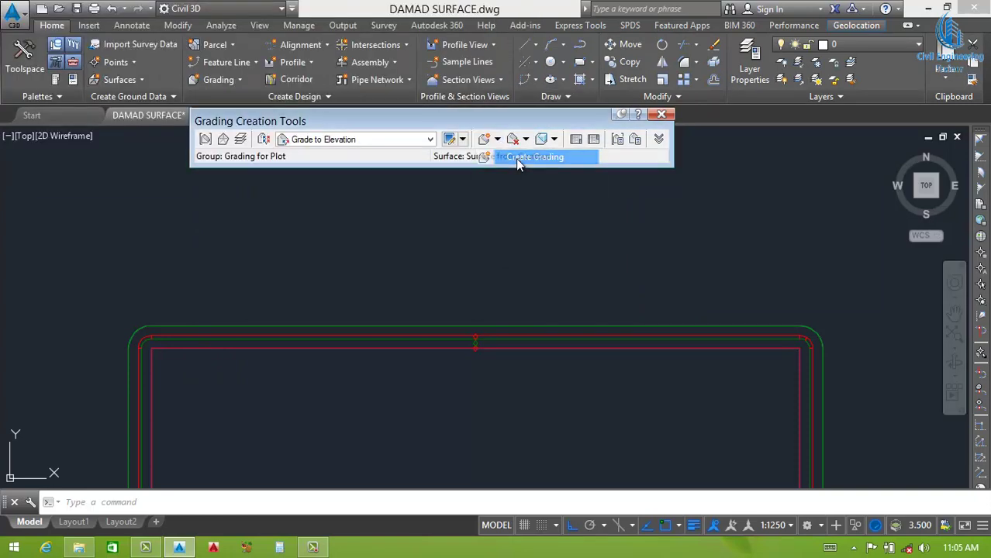
pyautogui.click(507, 326)
pyautogui.click(521, 252)
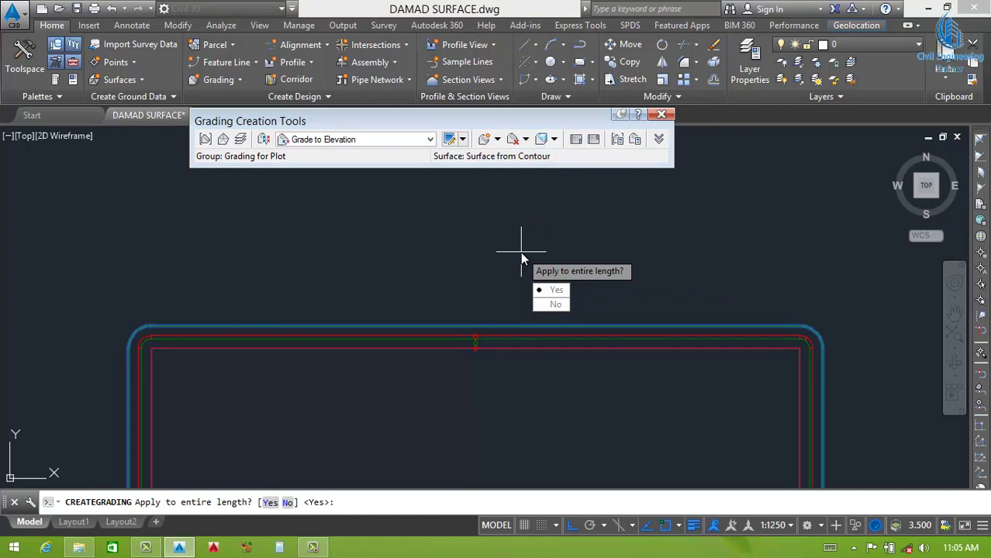
pyautogui.press('Return')
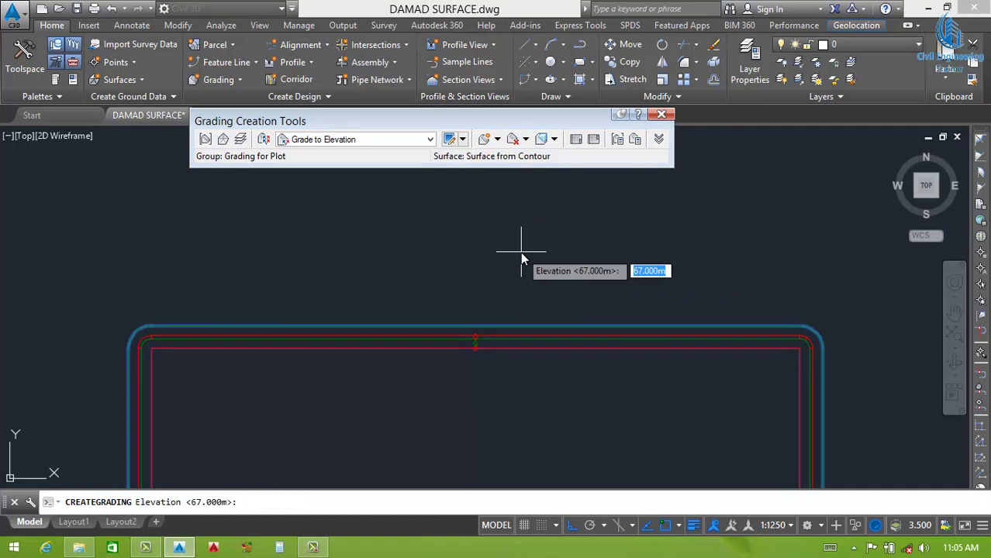
pyautogui.press('Return')
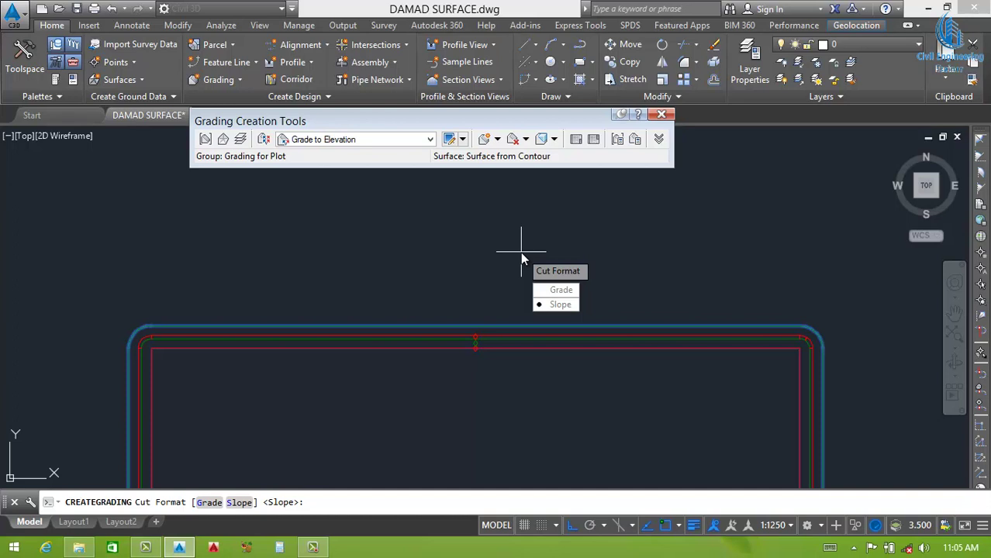
pyautogui.press('Return')
pyautogui.press('Return')
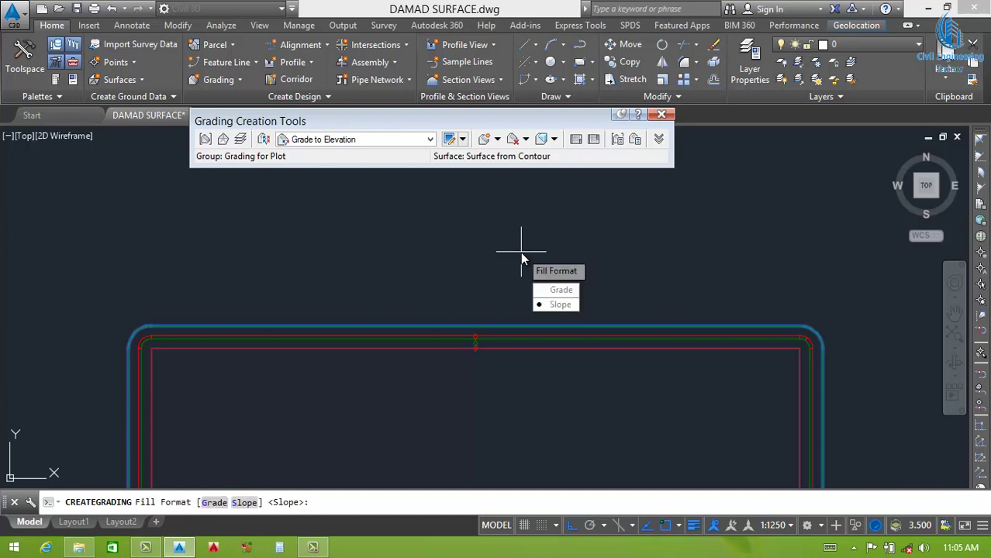
pyautogui.press('Return')
pyautogui.press('Return')
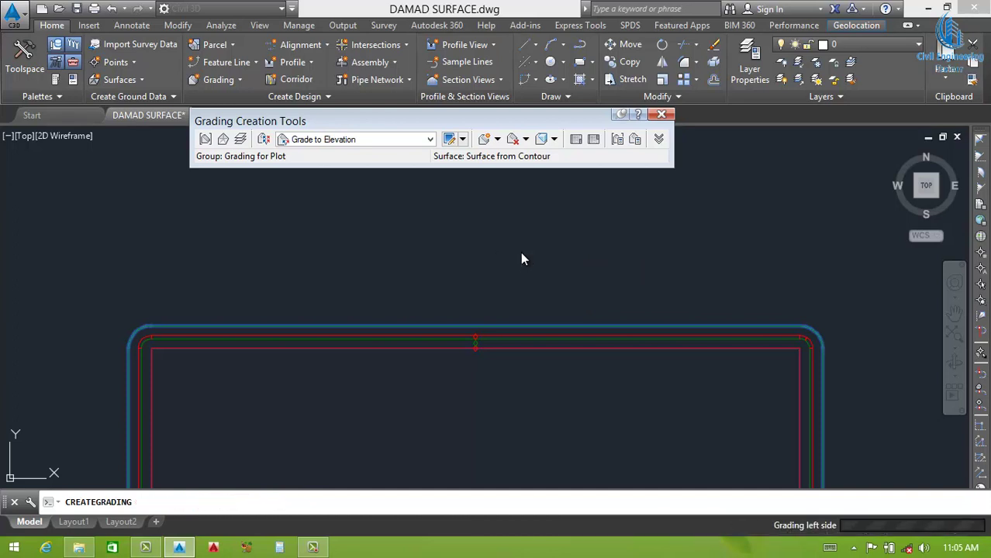
pyautogui.moveTo(521, 253)
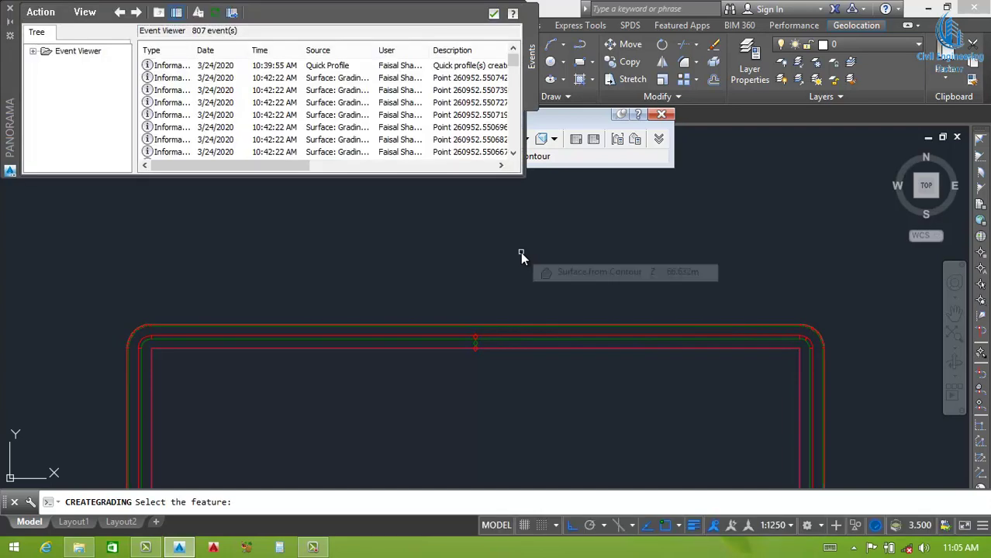
# Step: Zoom in and out to check the new 67 m grading in the profile view
pyautogui.scroll(-5, 489, 326)
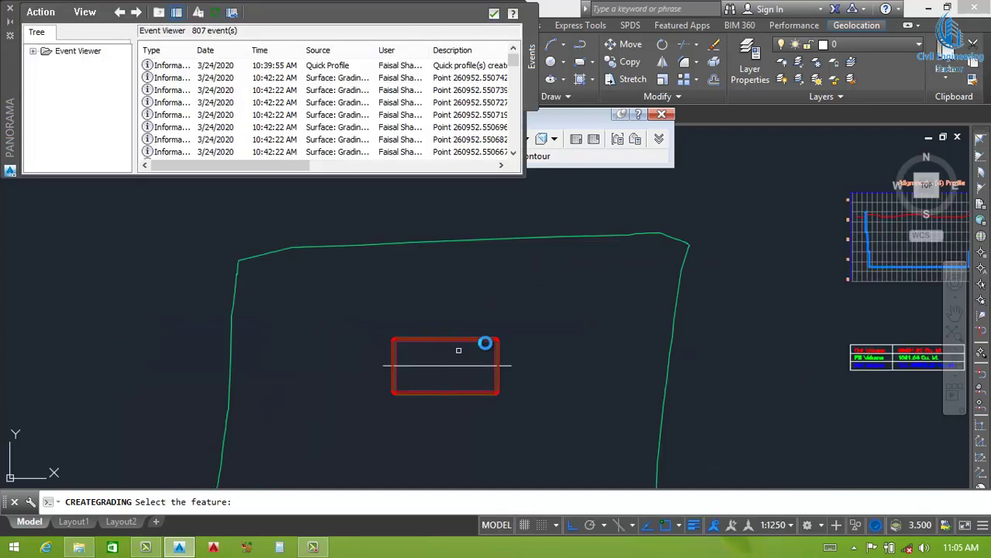
pyautogui.scroll(-3, 543, 341)
pyautogui.scroll(3, 574, 339)
pyautogui.scroll(3, 621, 302)
pyautogui.scroll(-5, 648, 268)
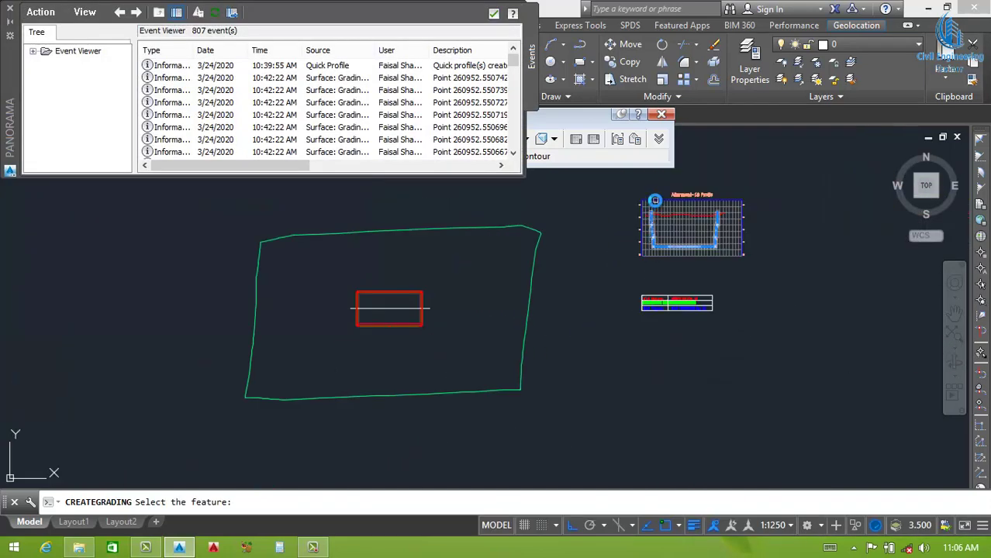
pyautogui.scroll(8, 650, 264)
pyautogui.scroll(2, 652, 259)
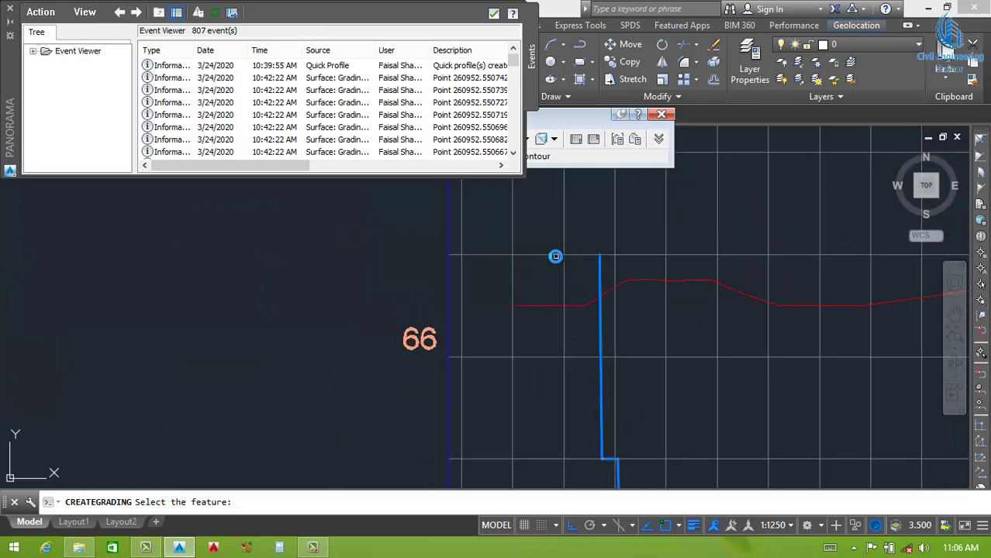
pyautogui.scroll(-3, 594, 303)
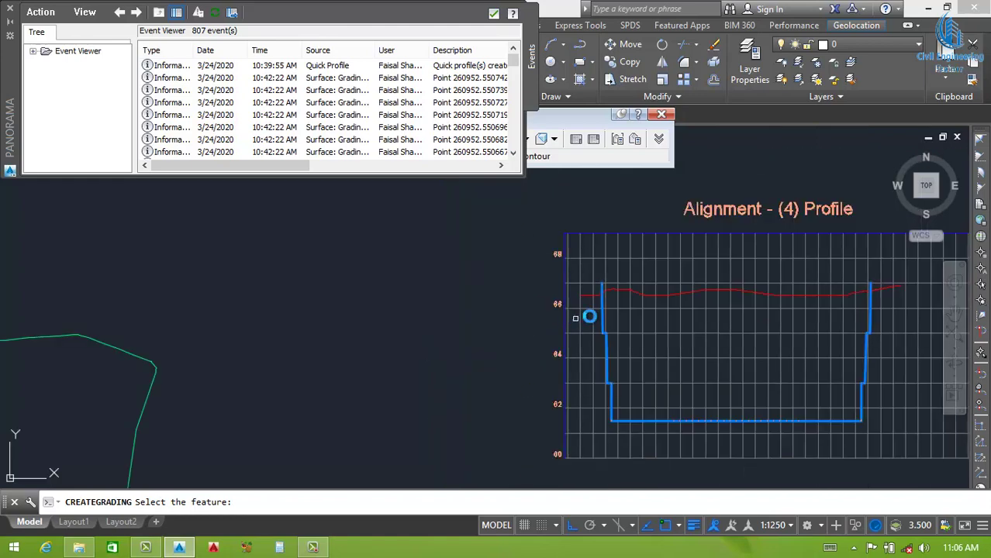
pyautogui.scroll(-3, 591, 314)
pyautogui.scroll(1, 315, 394)
pyautogui.scroll(5, 315, 393)
pyautogui.scroll(3, 382, 398)
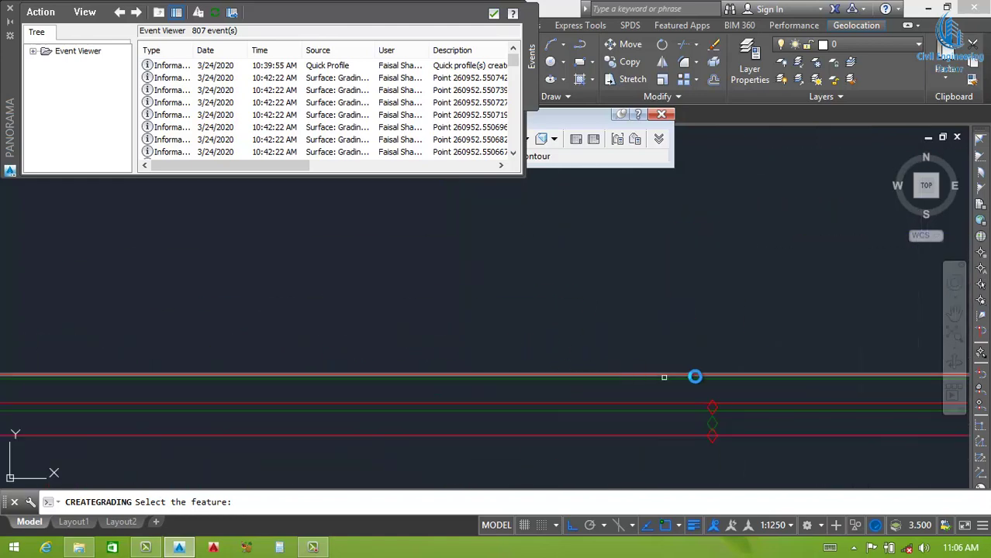
# Step: End the grading command and offset the plot boundary line 5 units outward
pyautogui.press('Escape')
pyautogui.write('o')
pyautogui.press('Return')
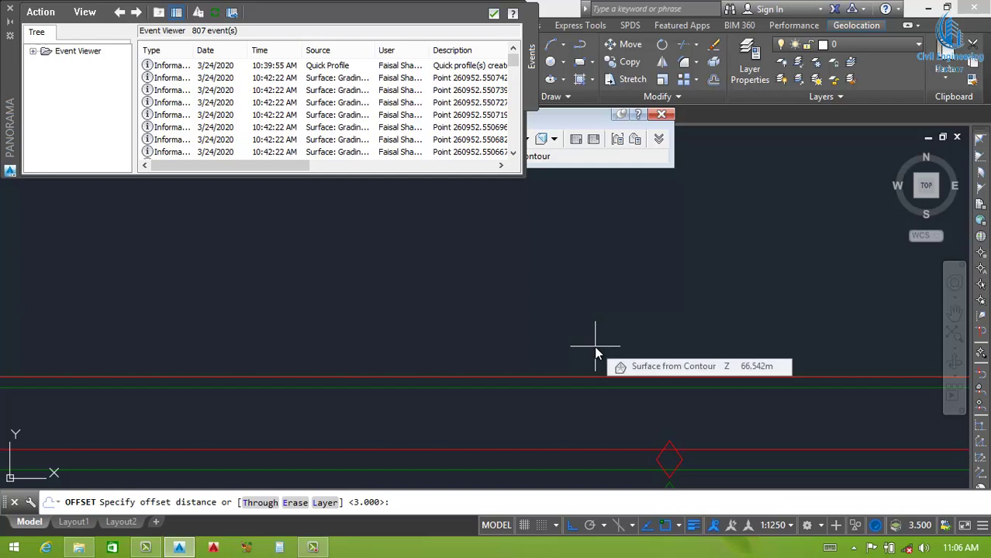
pyautogui.write('1')
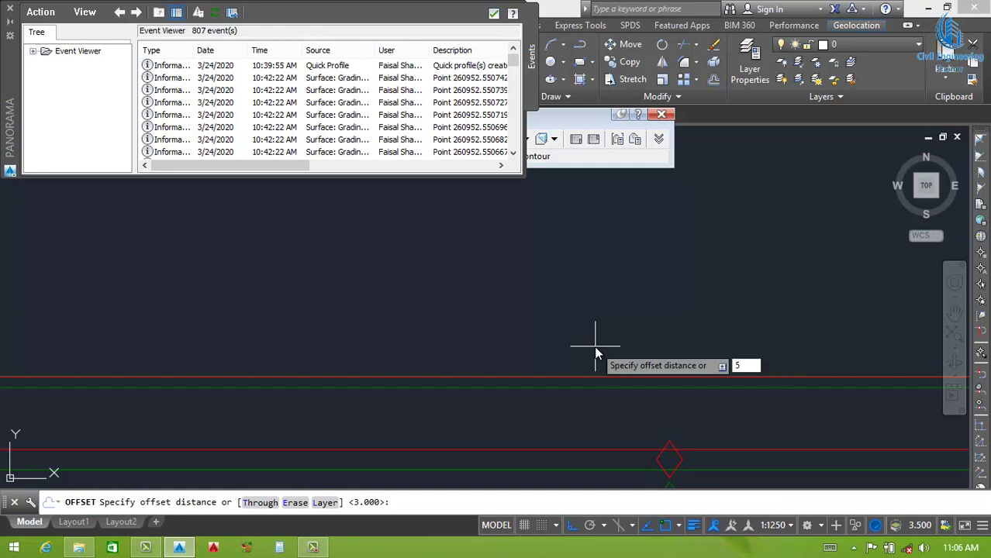
pyautogui.press('Return')
pyautogui.moveTo(594, 350)
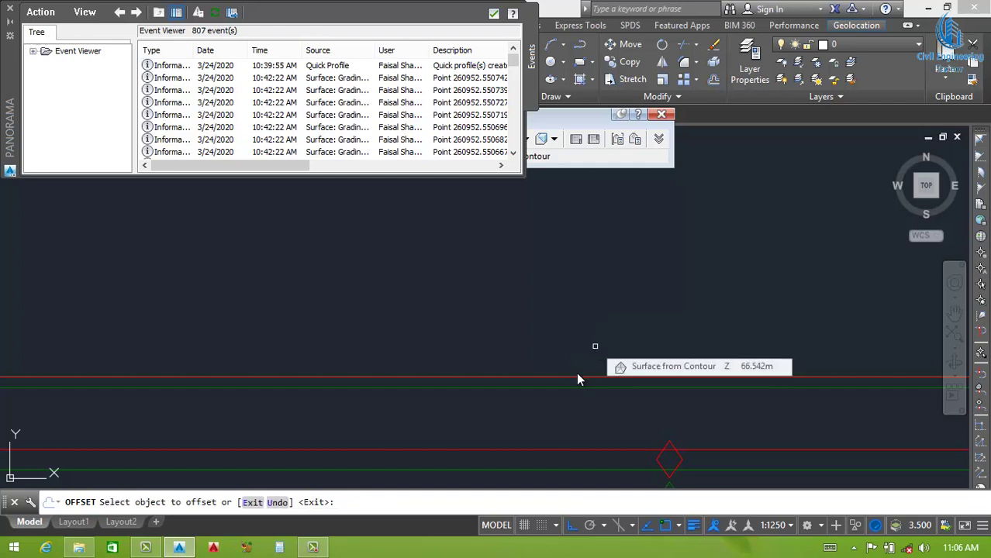
pyautogui.click(566, 378)
pyautogui.click(561, 268)
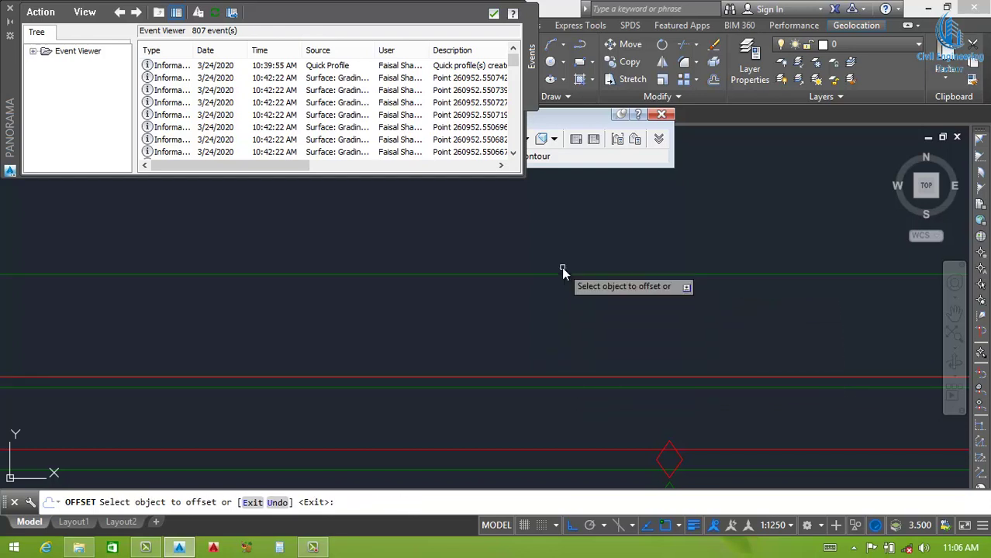
pyautogui.scroll(-8, 548, 308)
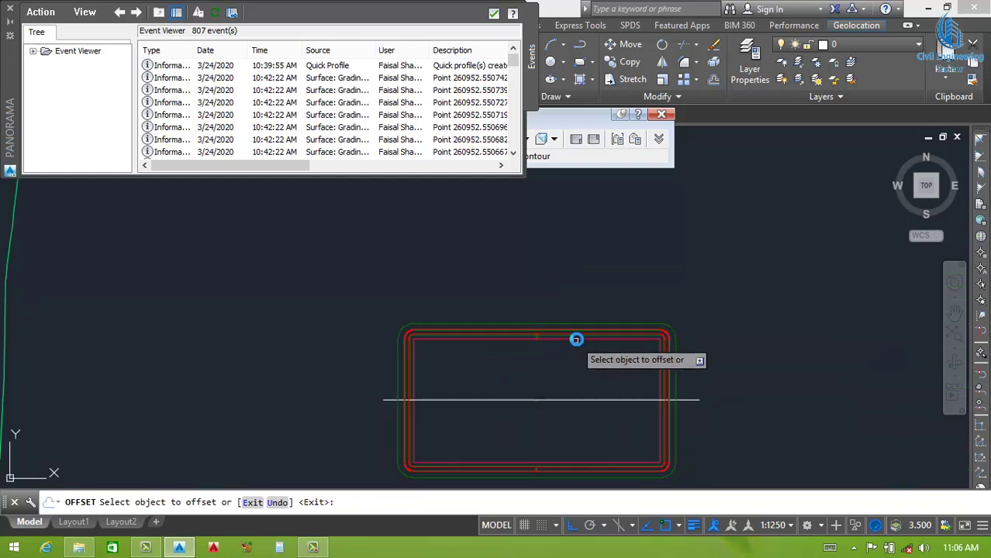
pyautogui.scroll(3, 576, 339)
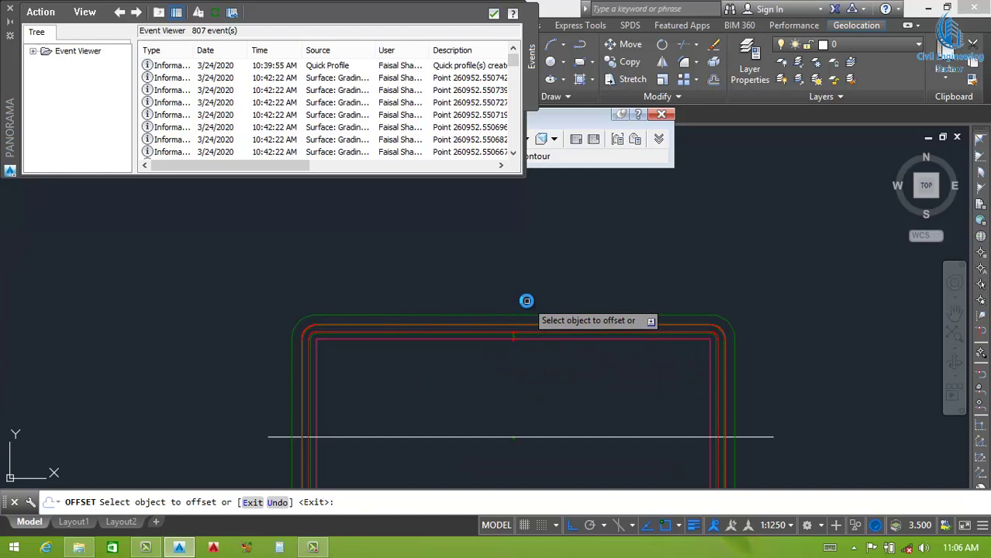
pyautogui.scroll(-4, 543, 339)
pyautogui.scroll(4, 547, 338)
pyautogui.press('Escape')
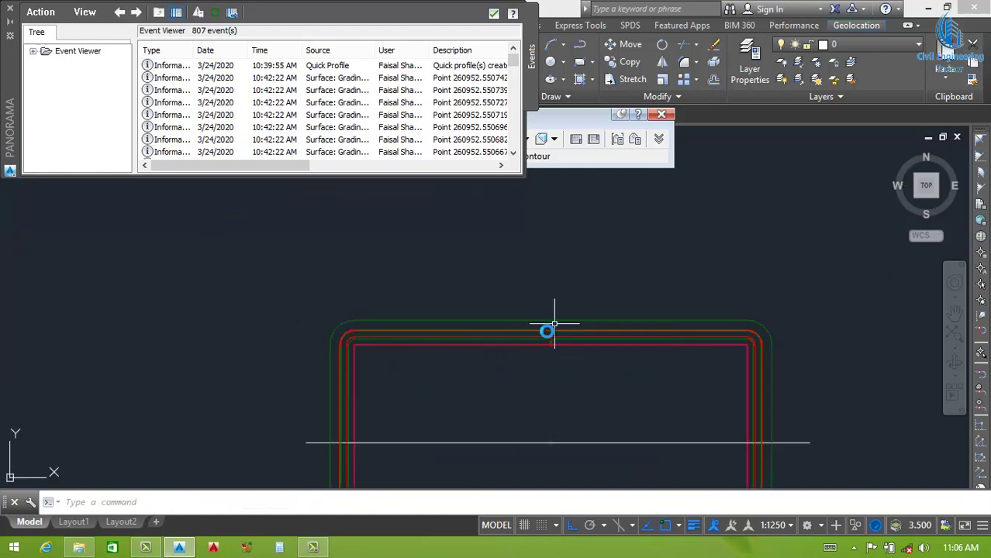
# Step: Stretch the horizontal section line's left end further to the left
pyautogui.click(314, 432)
pyautogui.click(290, 453)
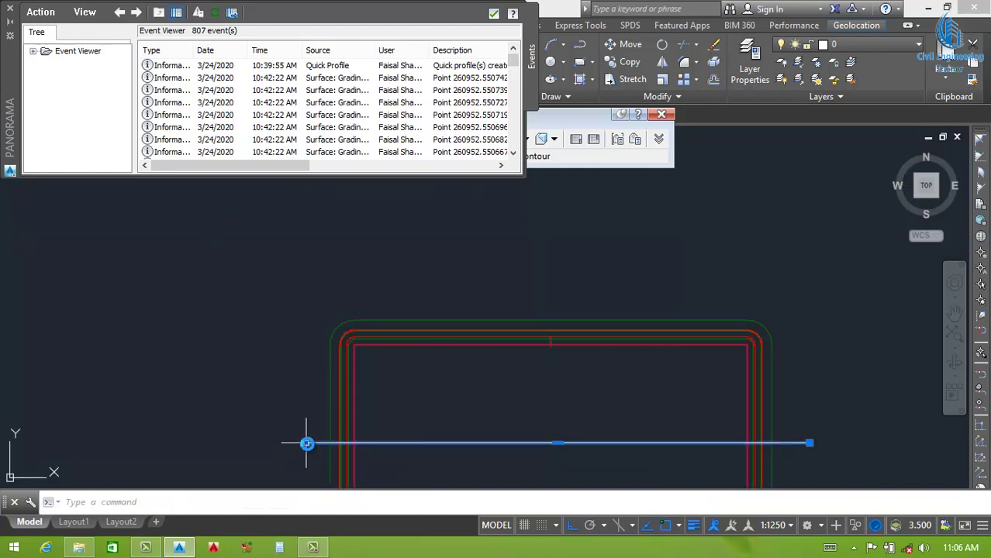
pyautogui.click(305, 444)
pyautogui.click(274, 445)
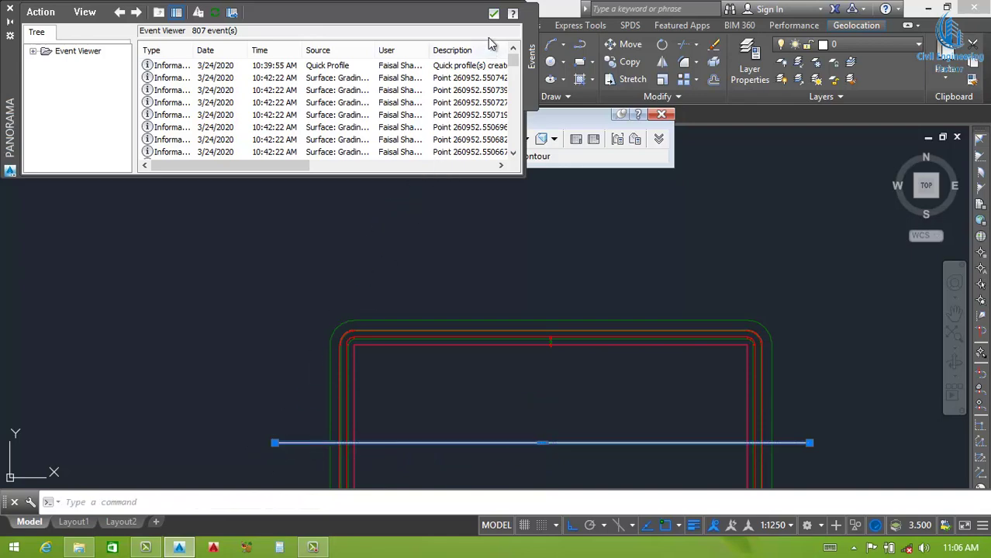
pyautogui.click(493, 13)
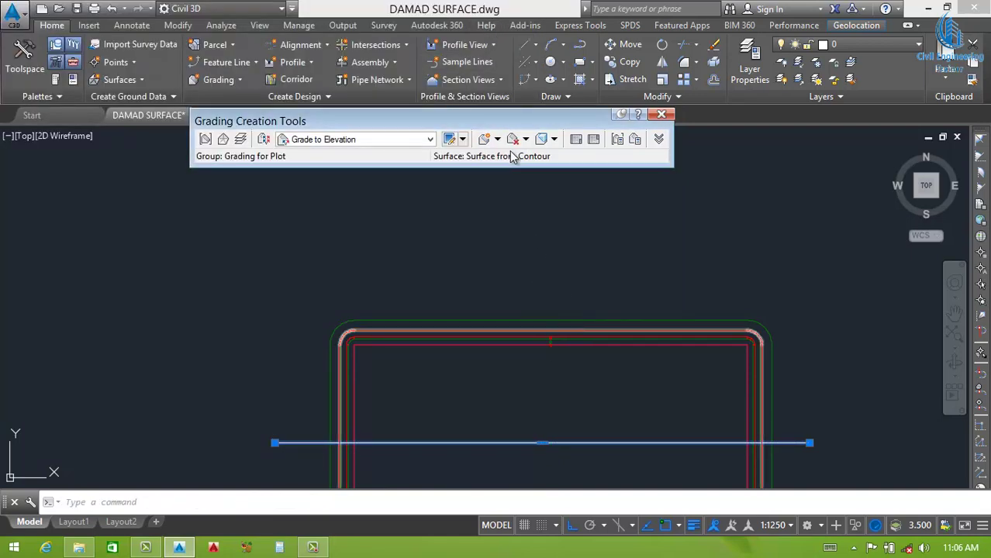
# Step: Create a grading infill in the area enclosed by the stepped plot gradings
pyautogui.click(497, 140)
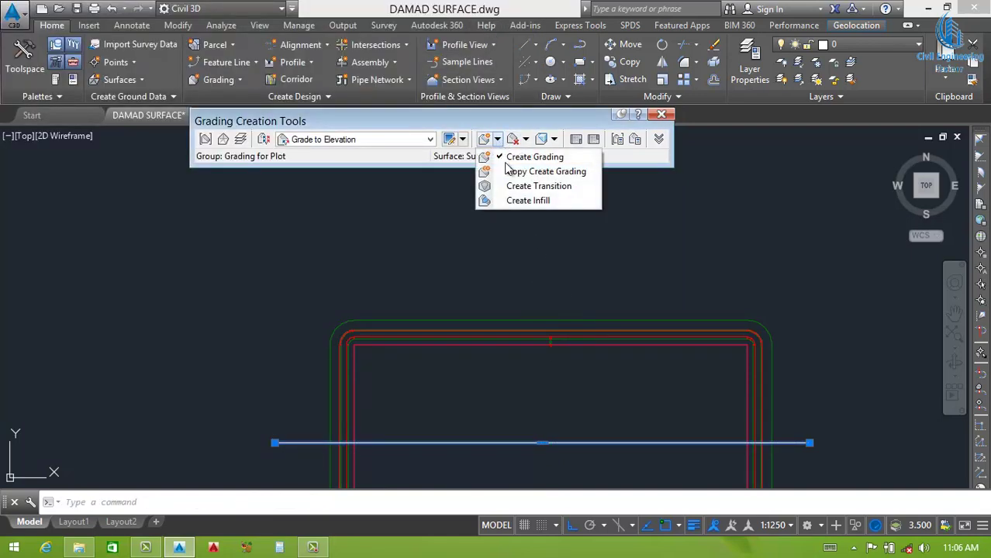
pyautogui.click(522, 201)
pyautogui.scroll(2, 537, 321)
pyautogui.scroll(2, 535, 330)
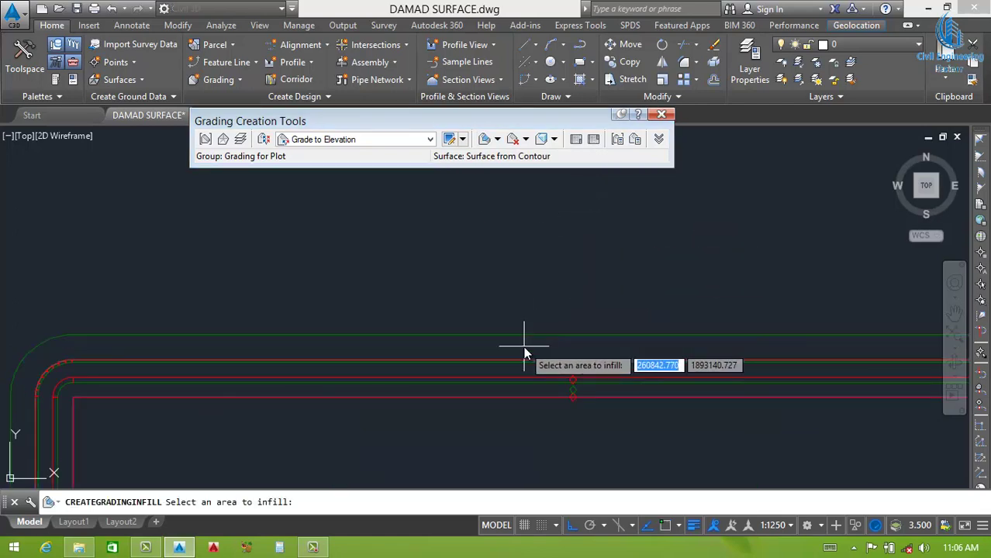
pyautogui.click(524, 354)
pyautogui.press('Return')
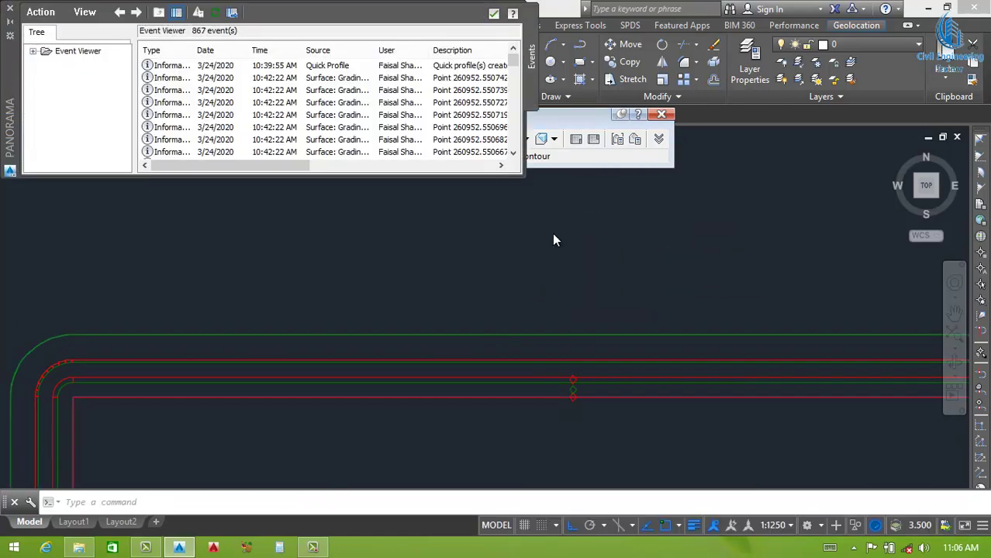
# Step: Zoom to the Alignment - (4) Profile to check the resulting stepped section
pyautogui.scroll(-4, 572, 357)
pyautogui.scroll(3, 572, 355)
pyautogui.scroll(2, 553, 332)
pyautogui.scroll(-7, 532, 310)
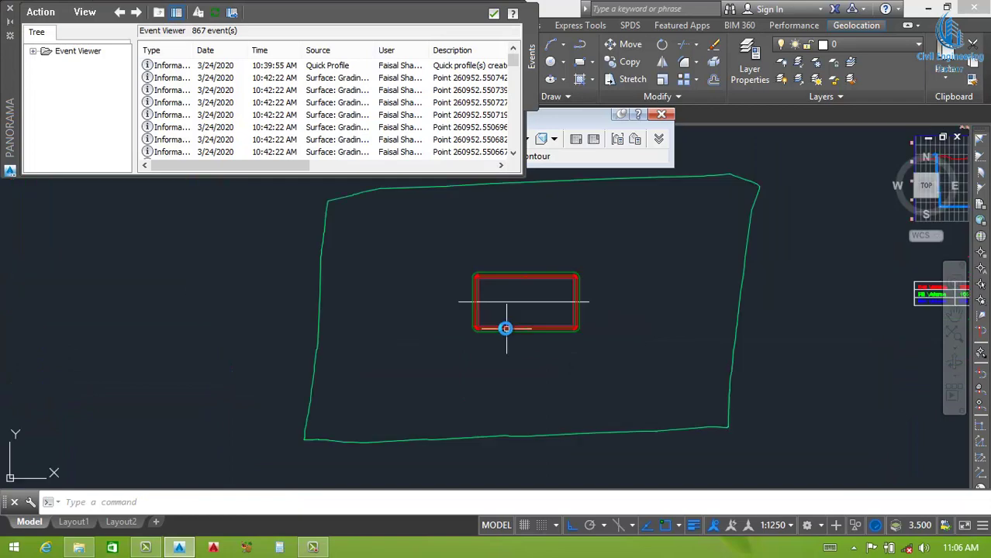
pyautogui.scroll(-5, 505, 327)
pyautogui.scroll(1, 651, 283)
pyautogui.scroll(3, 612, 287)
pyautogui.scroll(4, 528, 293)
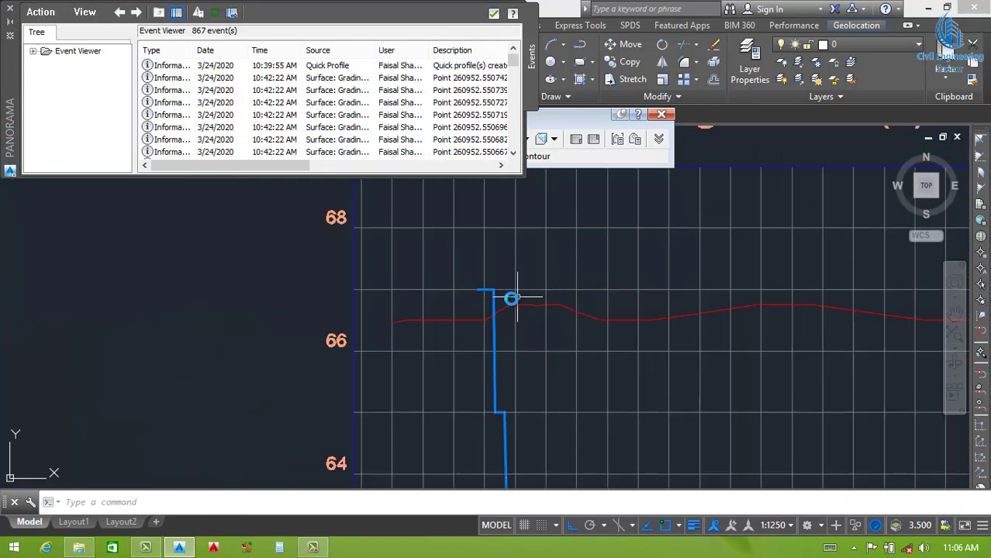
pyautogui.scroll(3, 488, 295)
pyautogui.scroll(-2, 489, 278)
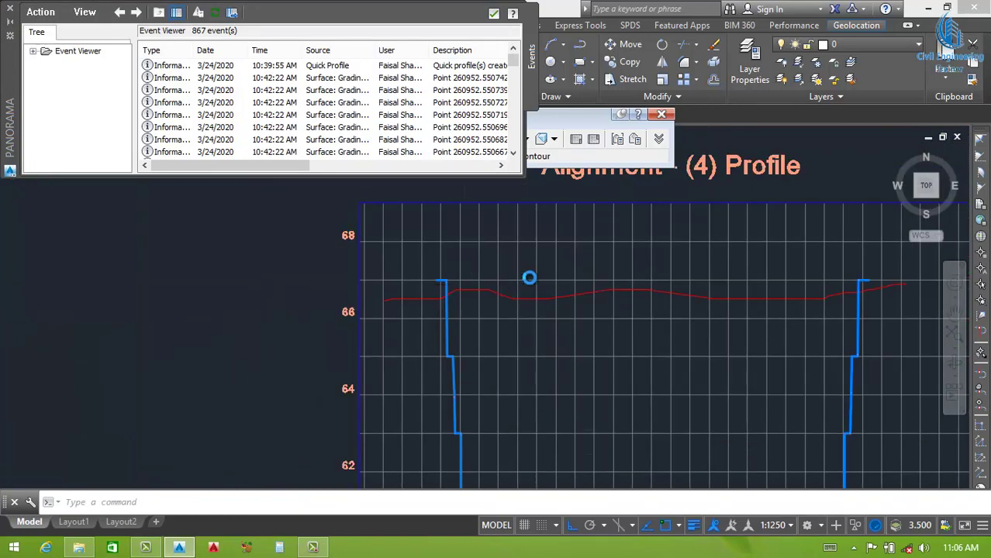
pyautogui.scroll(-4, 605, 275)
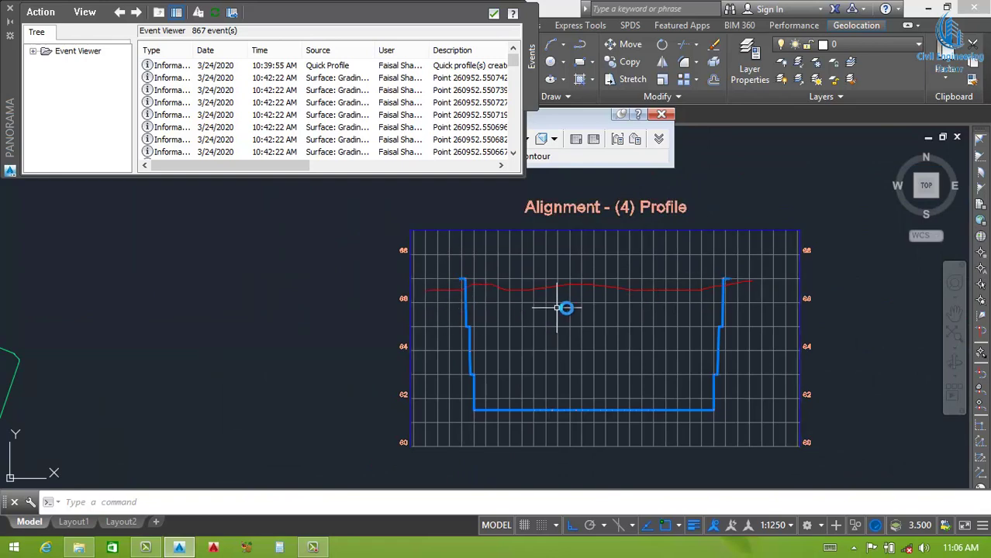
pyautogui.scroll(-5, 566, 306)
pyautogui.scroll(5, 261, 389)
pyautogui.scroll(4, 305, 340)
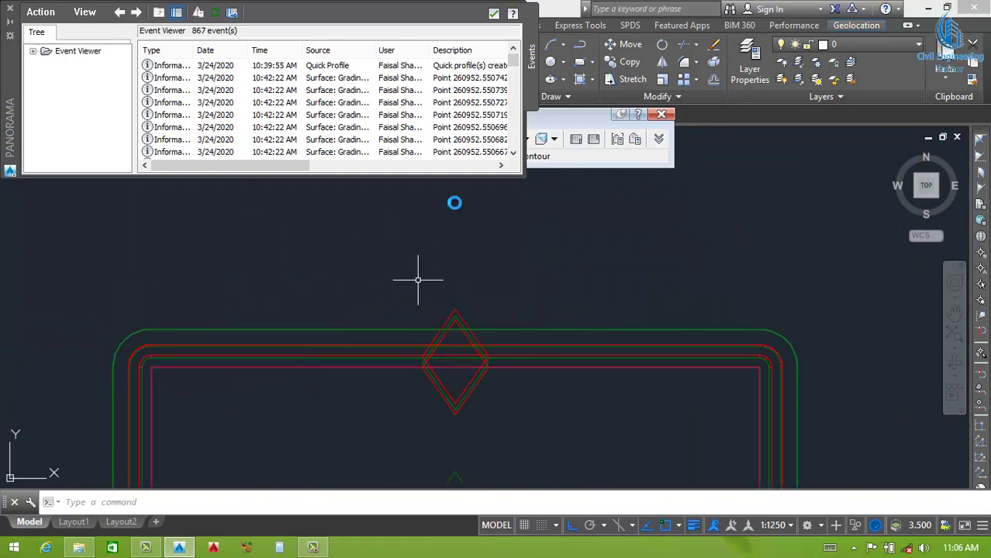
# Step: Close Panorama and select the Grade to Surface grading criteria
pyautogui.click(493, 13)
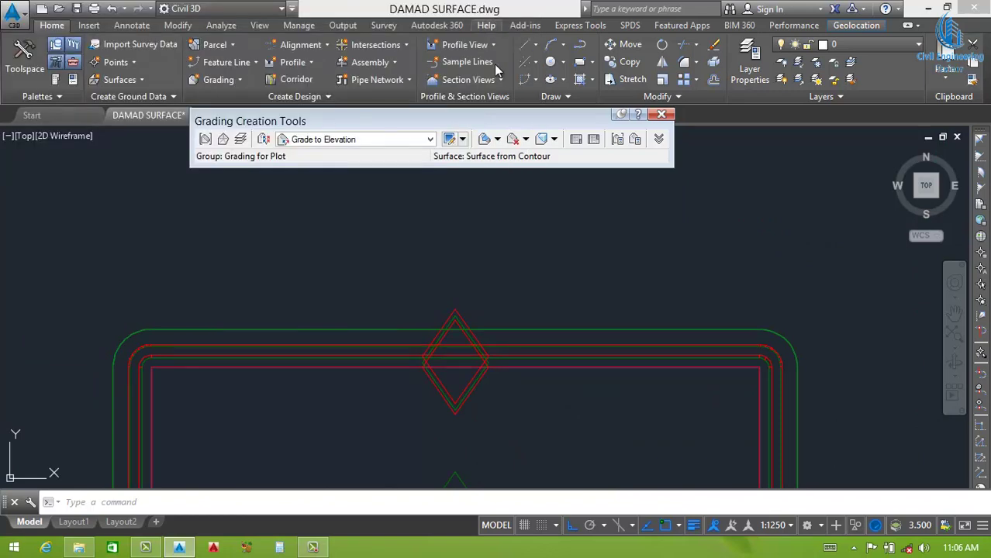
pyautogui.click(372, 138)
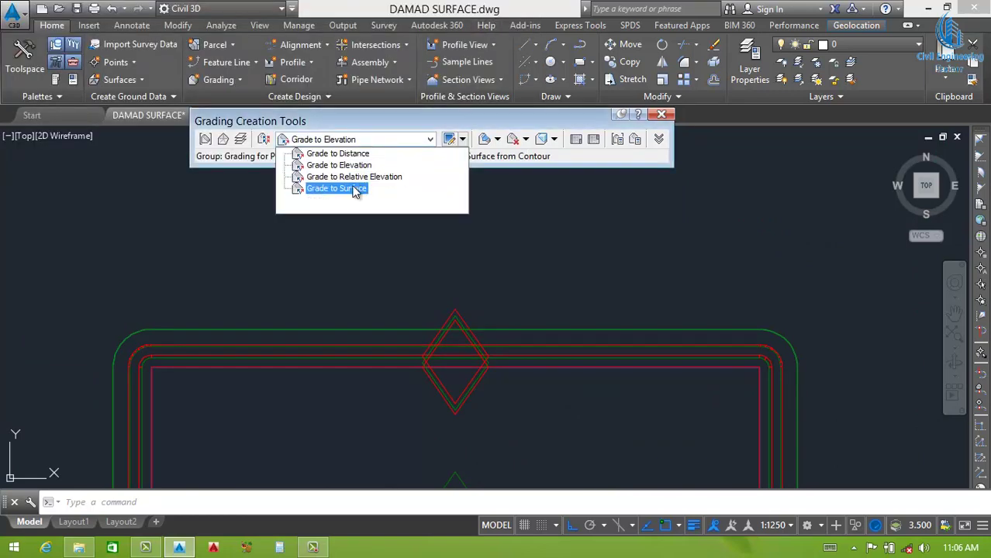
pyautogui.click(351, 190)
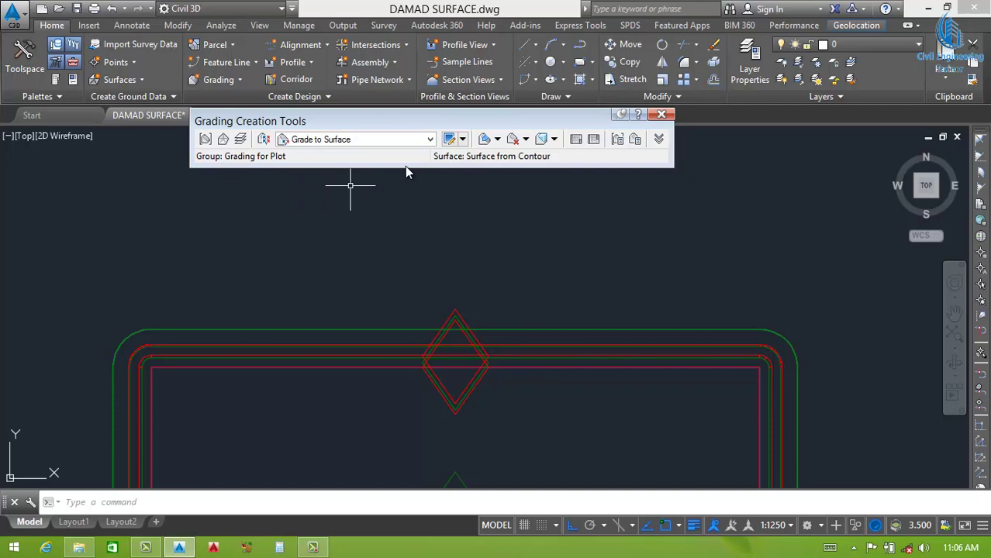
pyautogui.click(451, 141)
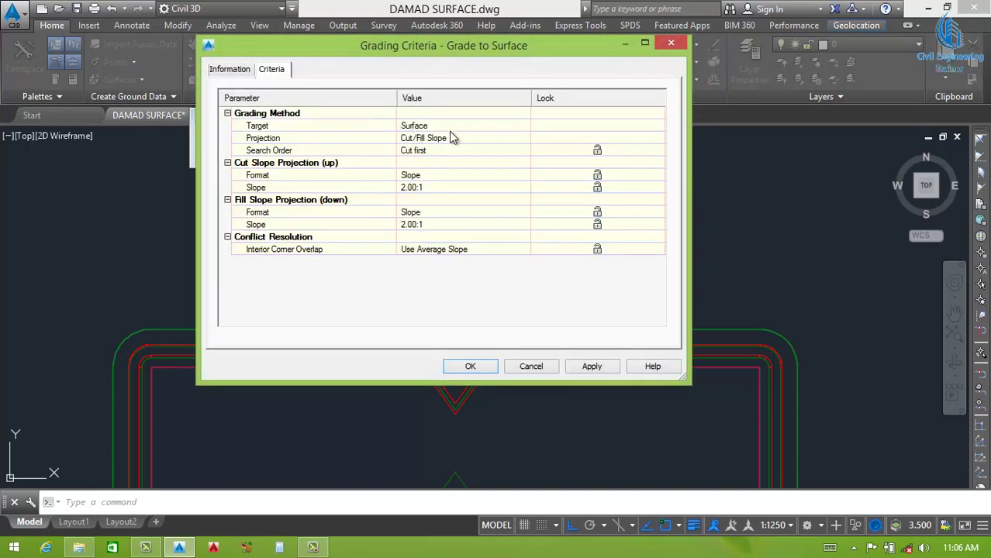
# Step: Change the Grade to Surface cut and fill slopes to 3.00:1 and accept
pyautogui.click(432, 187)
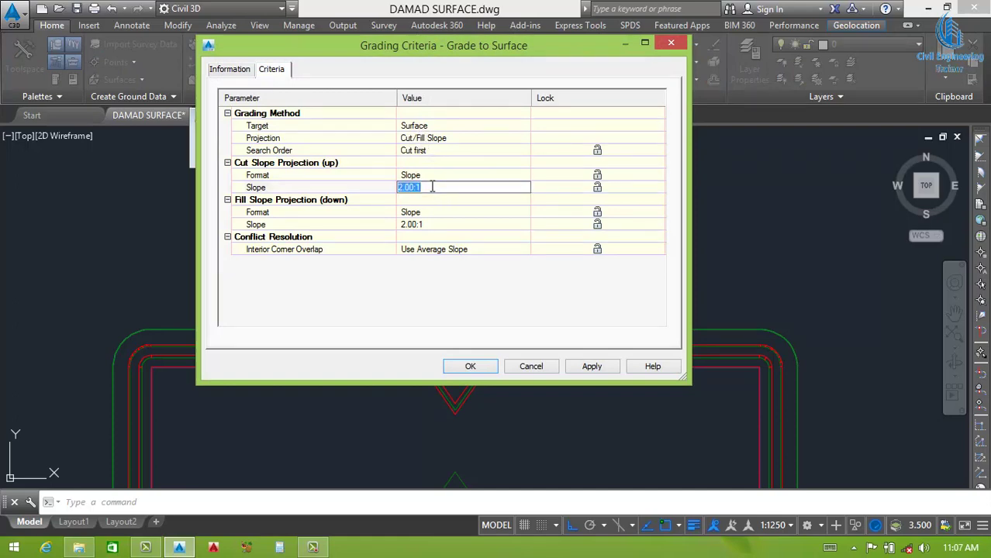
pyautogui.write('3')
pyautogui.press('Return')
pyautogui.click(432, 235)
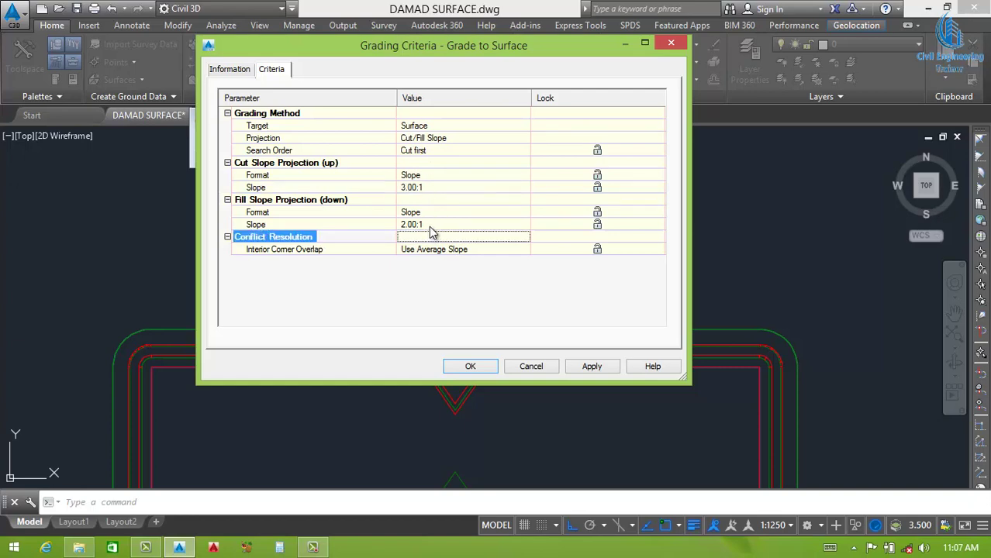
pyautogui.click(434, 225)
pyautogui.write('3')
pyautogui.press('Return')
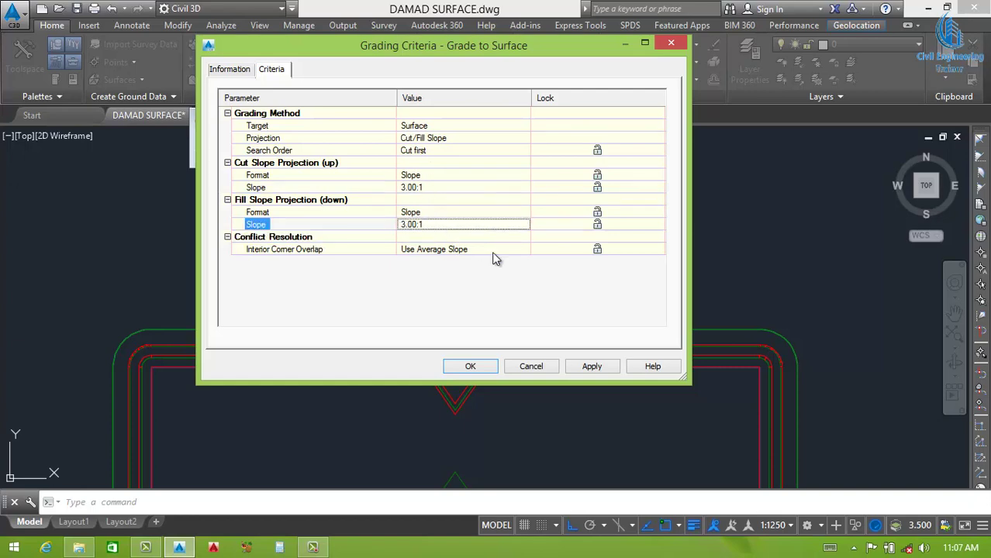
pyautogui.click(590, 366)
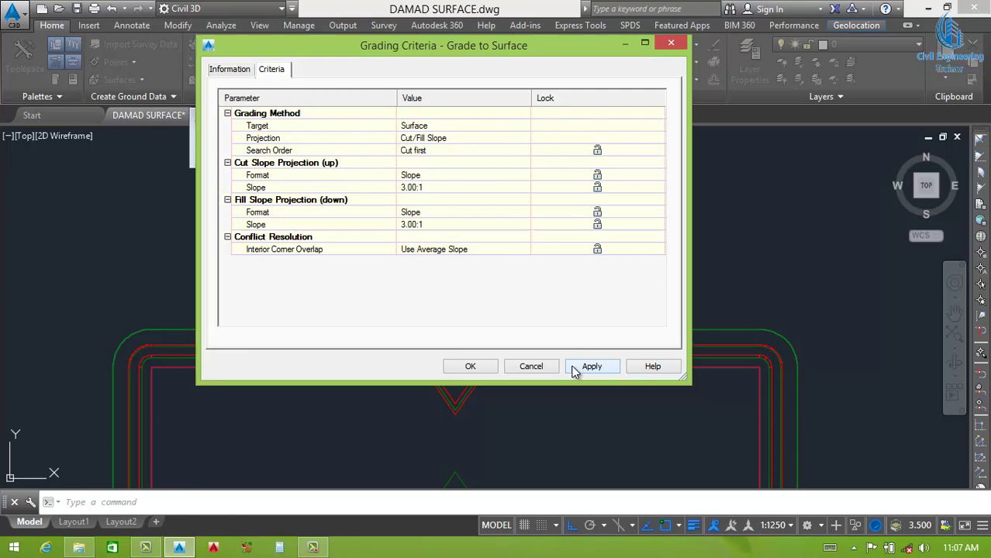
pyautogui.click(472, 366)
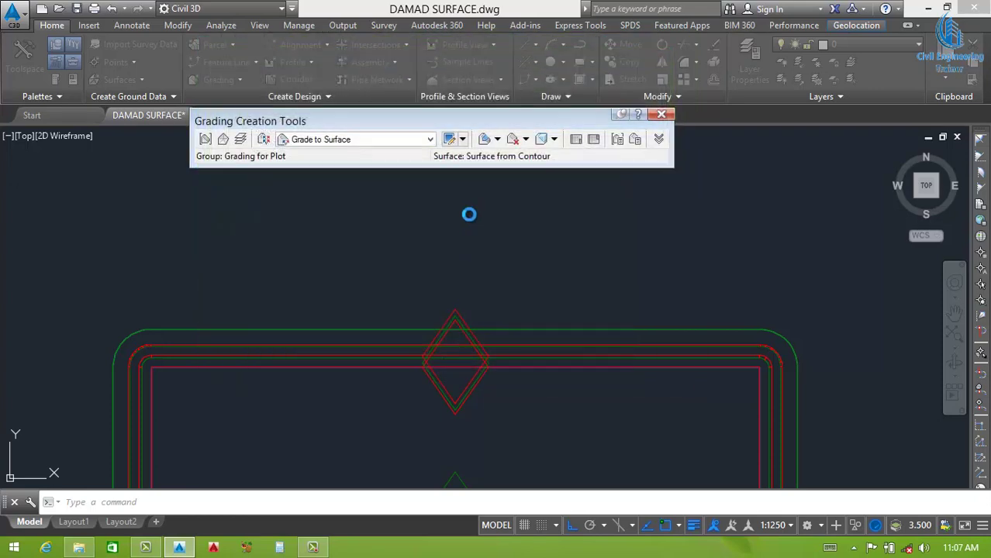
# Step: Grade the outer feature line outward over its entire length at 3.00:1 cut and fill
pyautogui.click(497, 139)
pyautogui.click(529, 155)
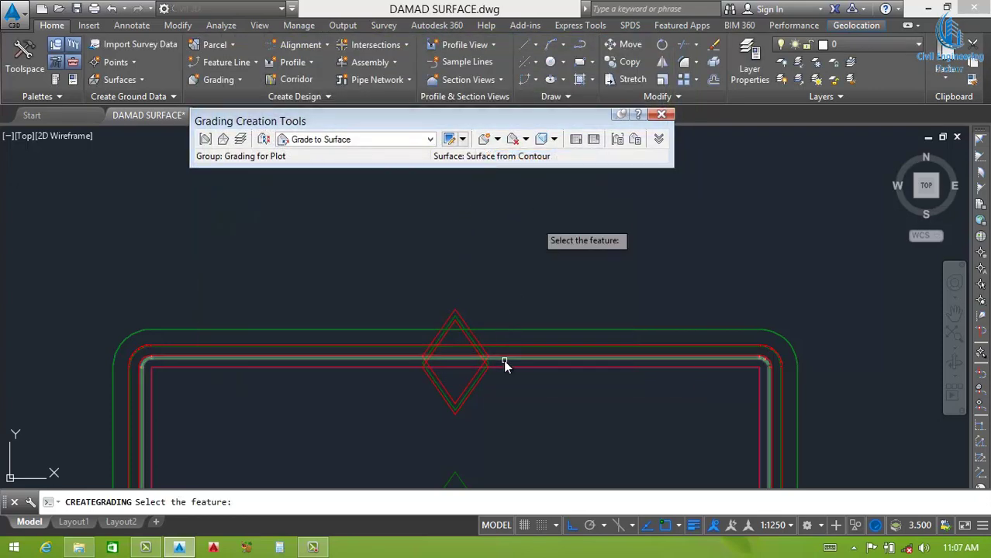
pyautogui.click(533, 330)
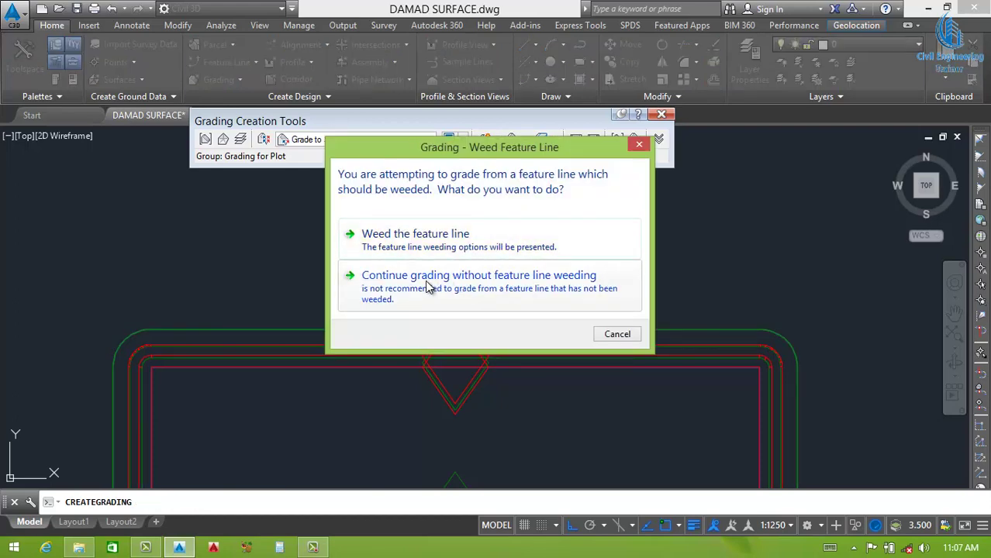
pyautogui.click(429, 287)
pyautogui.click(546, 247)
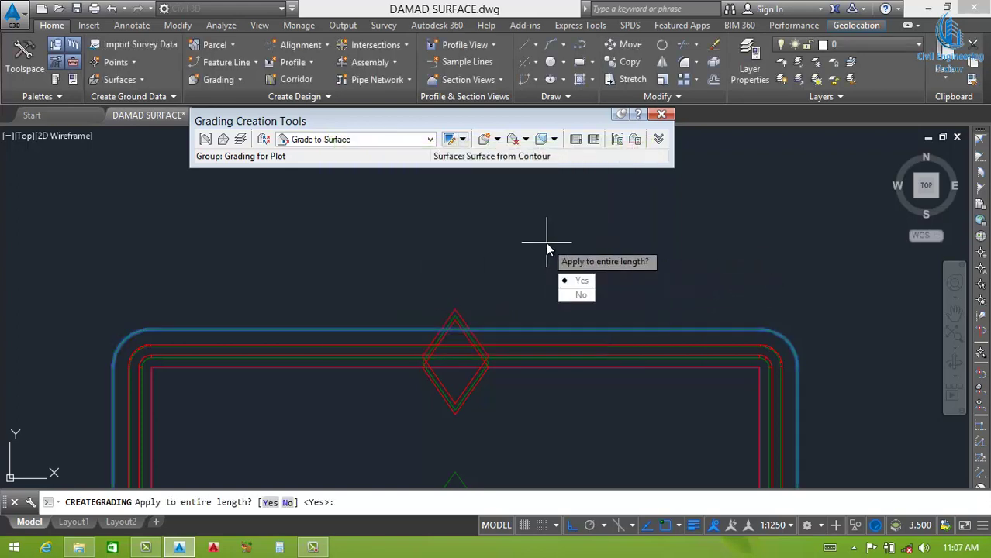
pyautogui.press('Return')
pyautogui.press('Return')
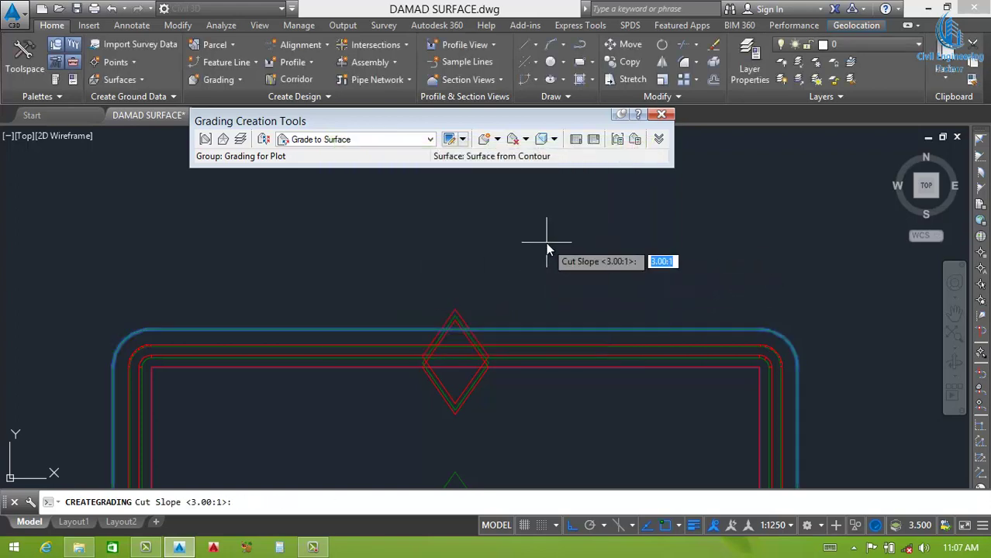
pyautogui.press('Return')
pyautogui.press('Return')
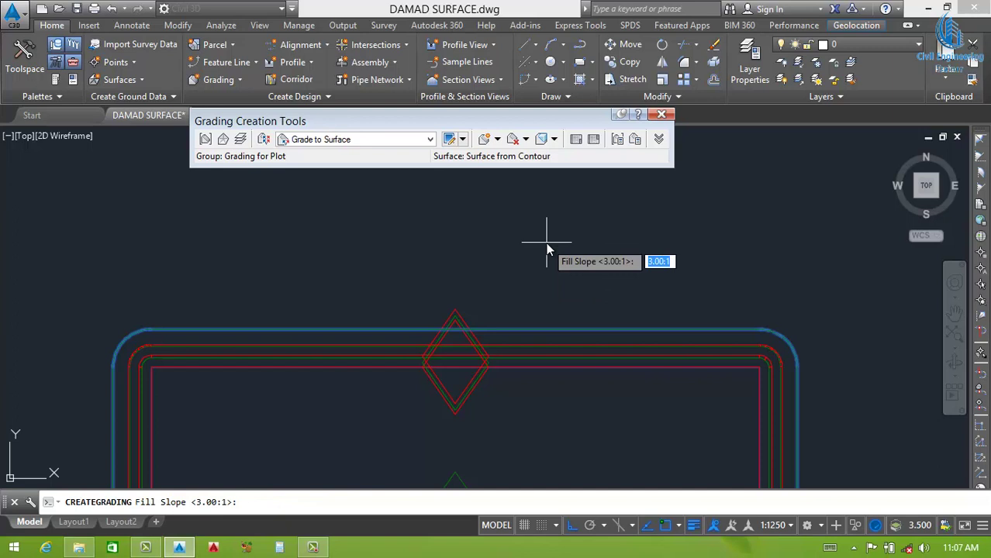
pyautogui.press('Return')
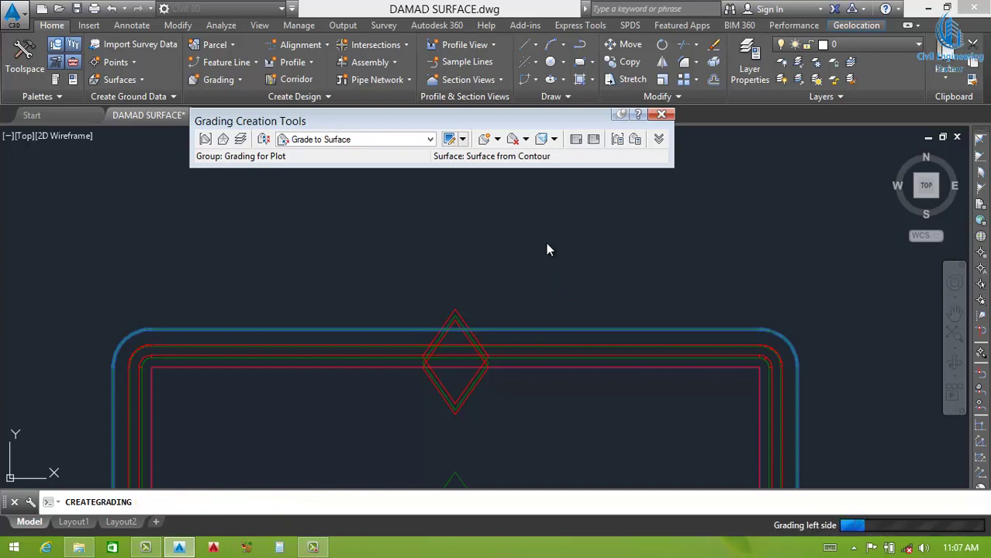
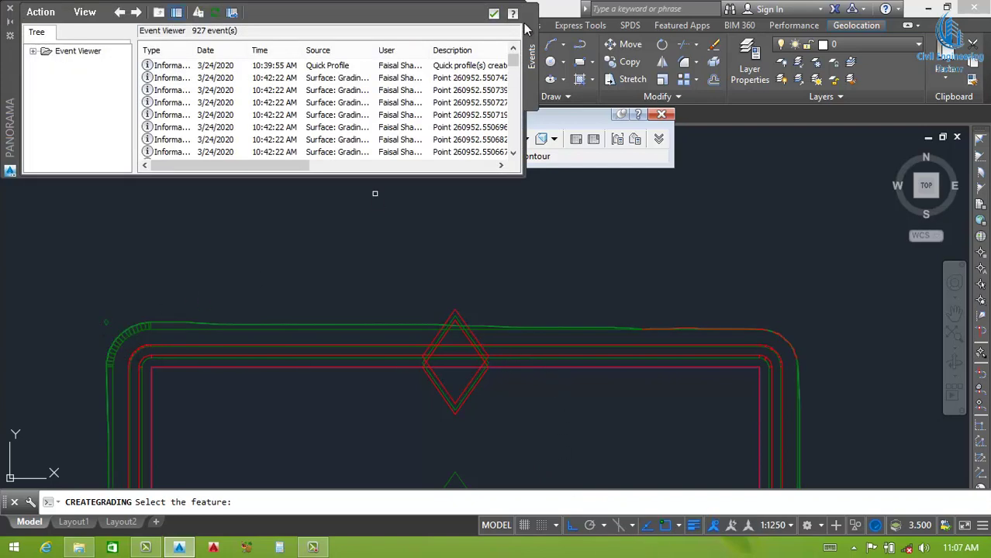
# Step: Close the Panorama event log, zoom to the Alignment (4) profile, and cancel CREATEGRADING
pyautogui.click(494, 13)
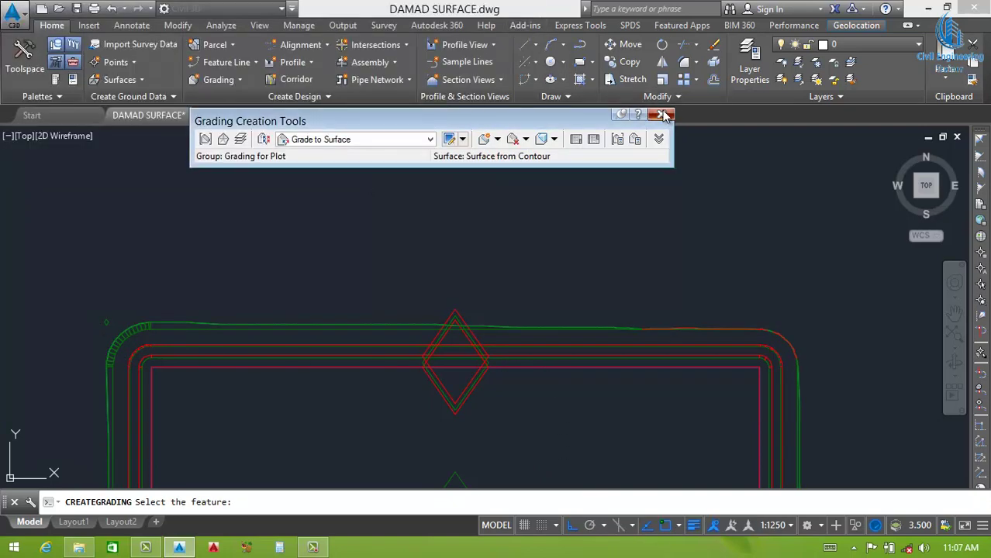
pyautogui.scroll(-5, 458, 256)
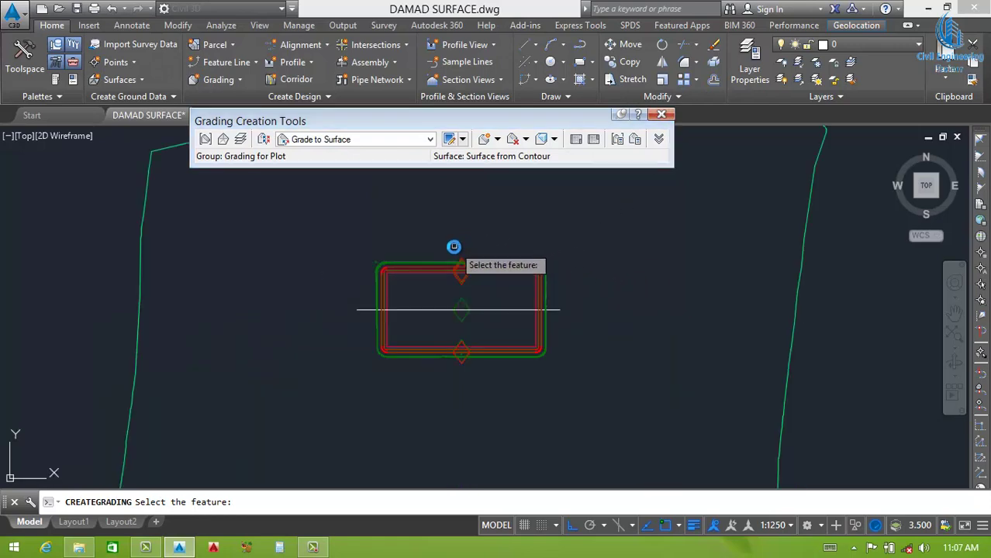
pyautogui.scroll(-3, 463, 271)
pyautogui.scroll(2, 749, 182)
pyautogui.scroll(5, 648, 264)
pyautogui.scroll(-7, 602, 218)
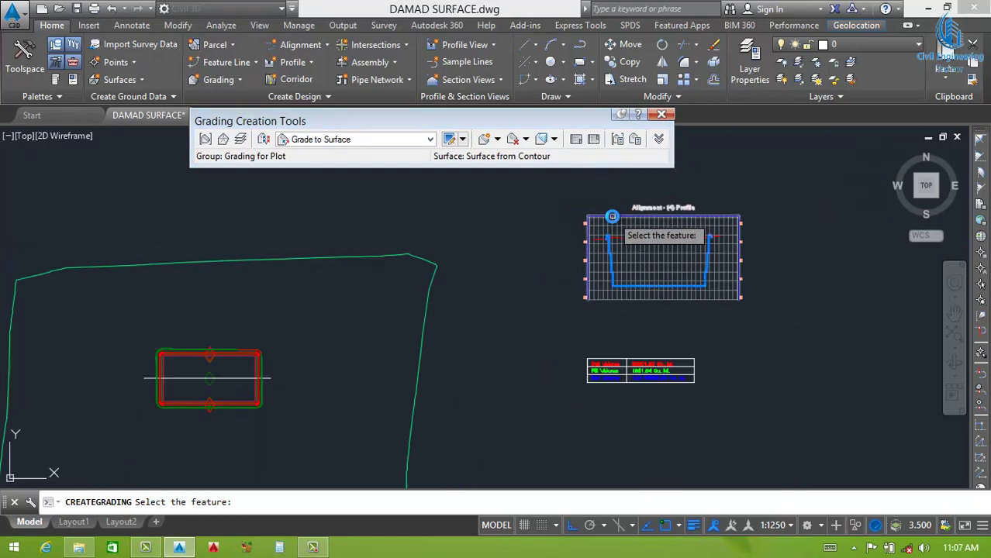
pyautogui.scroll(8, 605, 297)
pyautogui.scroll(2, 605, 297)
pyautogui.scroll(-6, 565, 295)
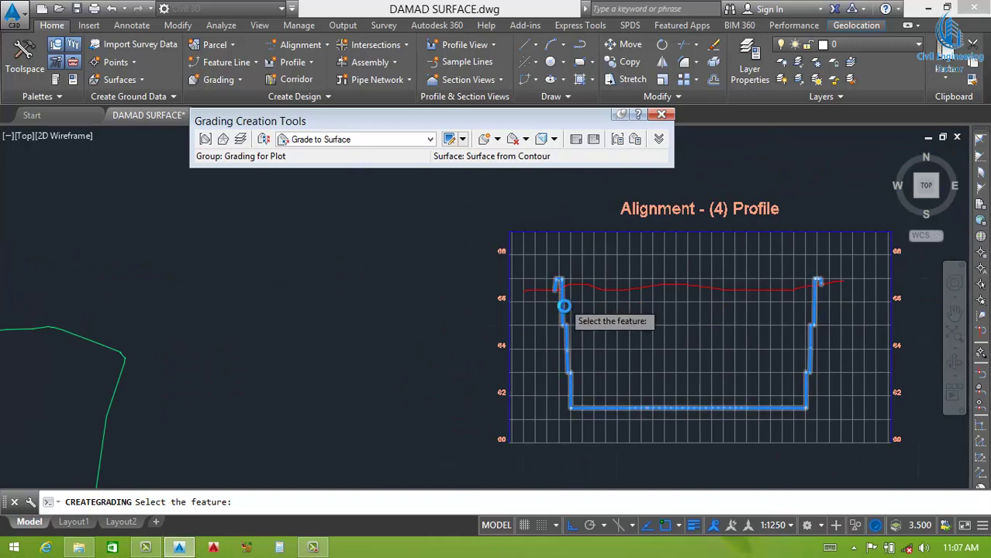
pyautogui.scroll(-2, 565, 310)
pyautogui.scroll(2, 602, 333)
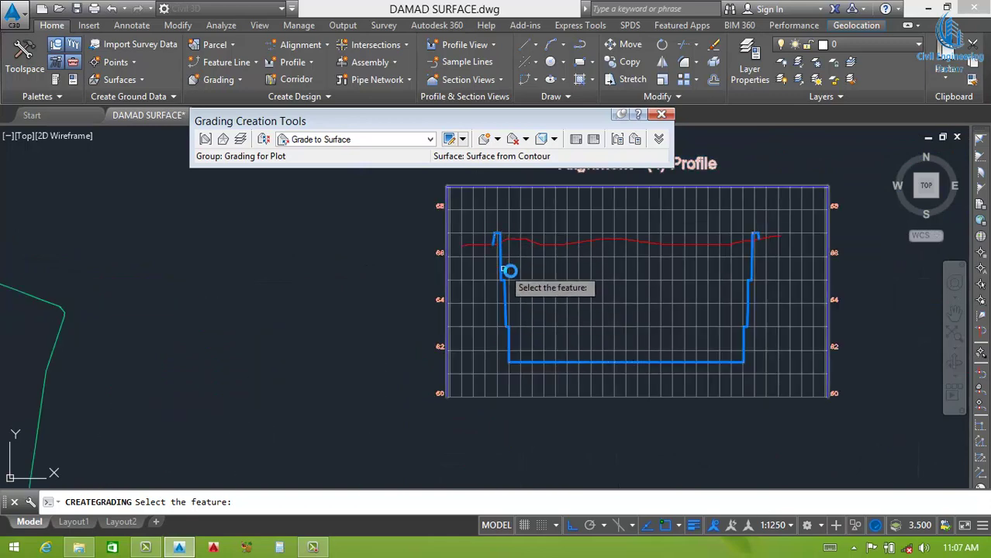
pyautogui.scroll(-3, 631, 338)
pyautogui.scroll(5, 626, 341)
pyautogui.press('Escape')
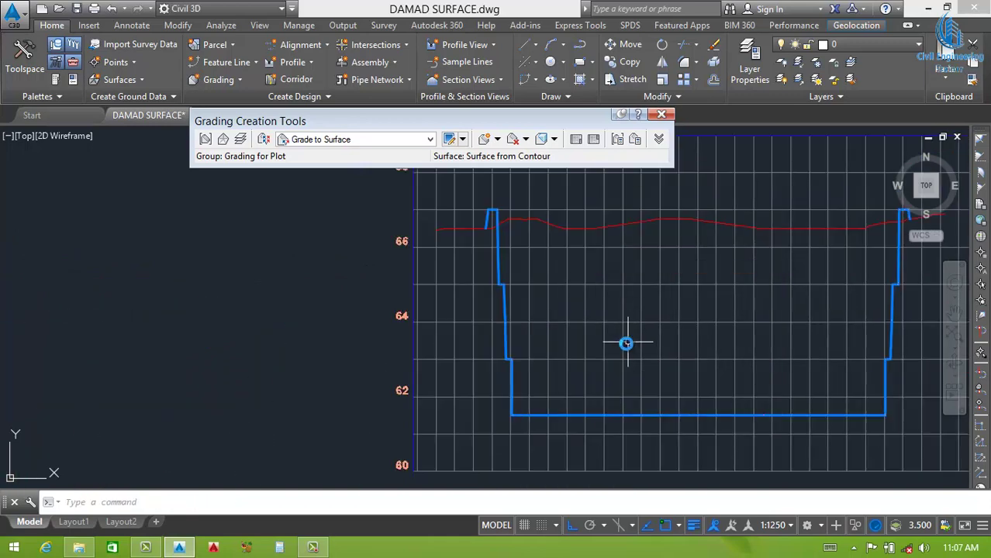
# Step: Change the profile view style's vertical exaggeration from 20 to 10
pyautogui.click(625, 334)
pyautogui.click(620, 337)
pyautogui.rightClick(620, 335)
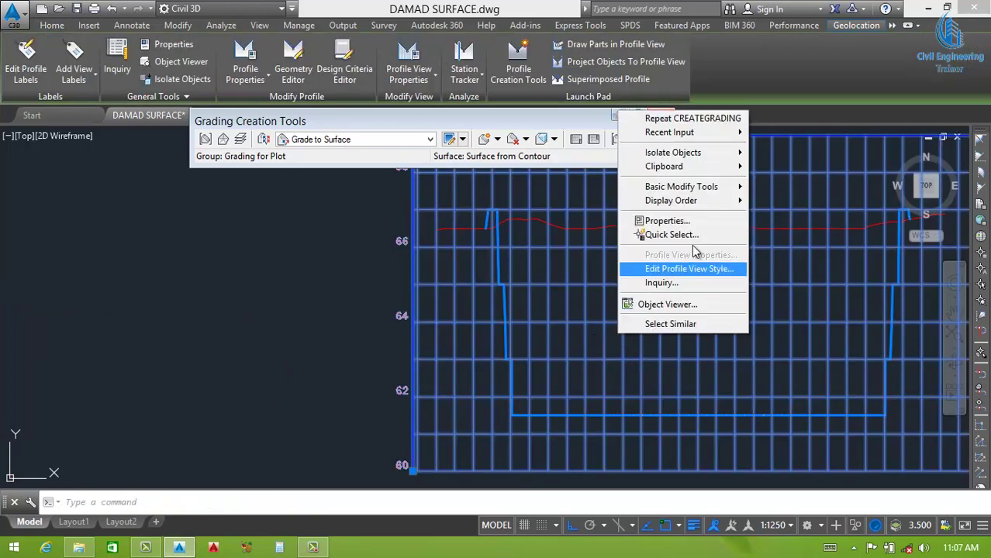
pyautogui.click(680, 270)
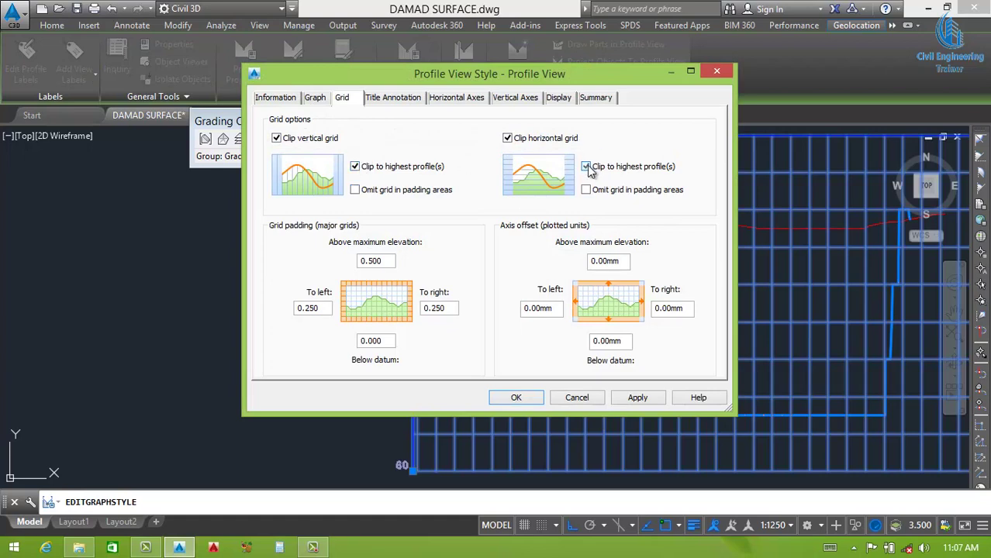
pyautogui.click(315, 98)
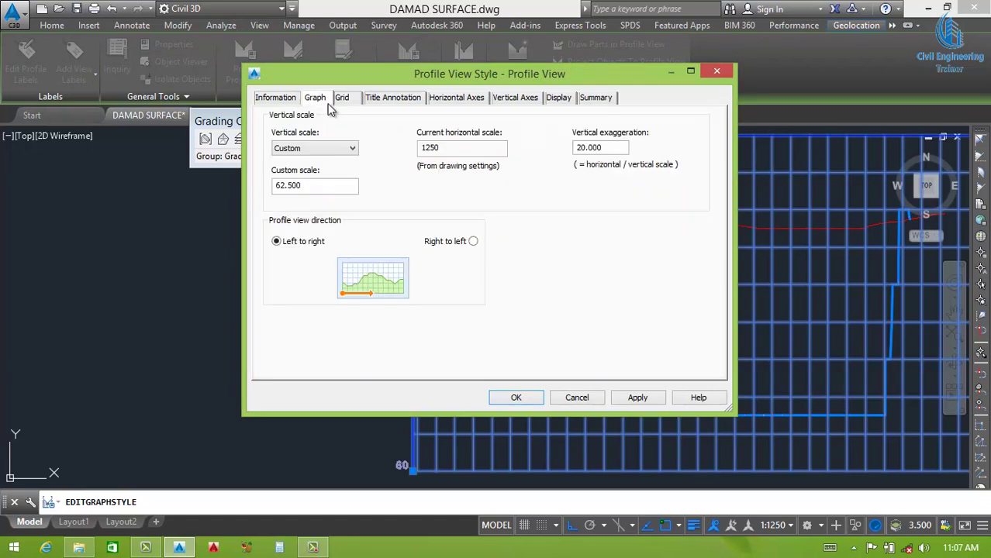
pyautogui.doubleClick(584, 149)
pyautogui.write('10.000')
pyautogui.click(652, 398)
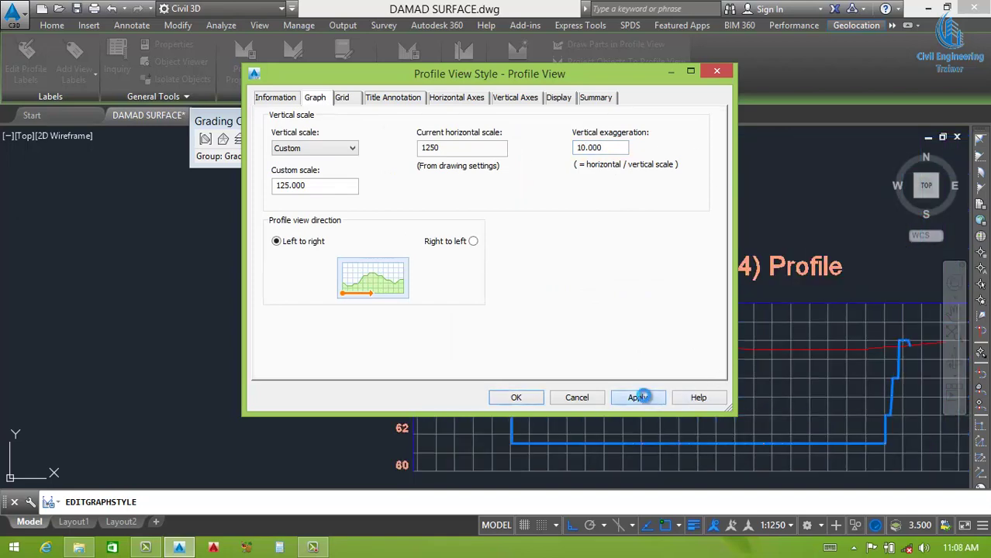
pyautogui.click(513, 398)
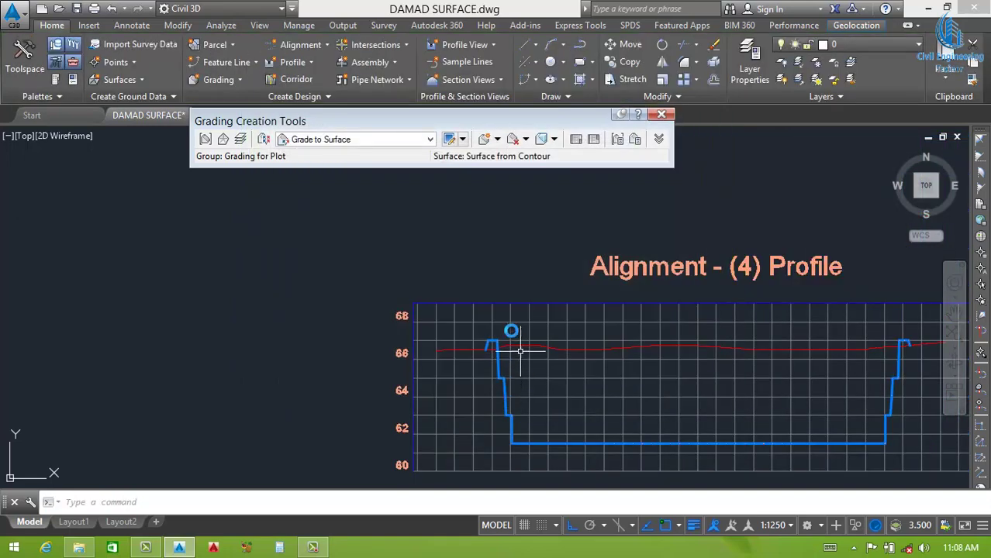
pyautogui.scroll(-3, 589, 350)
pyautogui.scroll(4, 591, 353)
pyautogui.scroll(2, 341, 392)
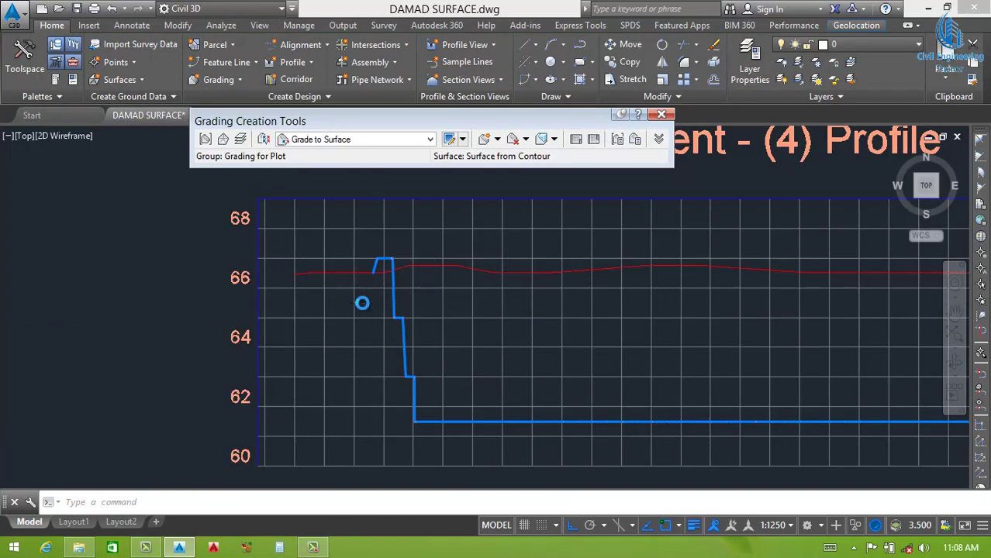
pyautogui.scroll(-4, 482, 343)
pyautogui.scroll(2, 391, 320)
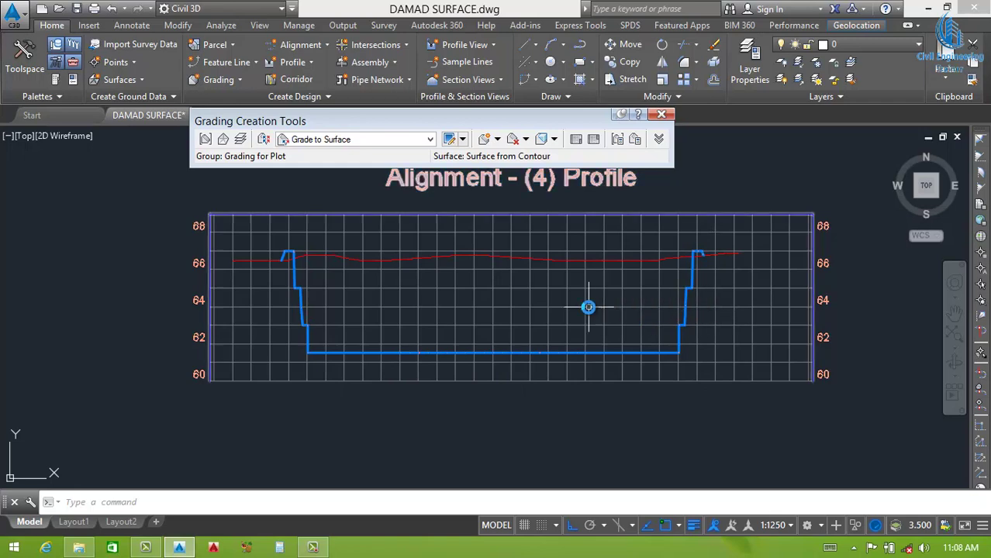
pyautogui.scroll(-2, 543, 314)
pyautogui.scroll(-3, 550, 319)
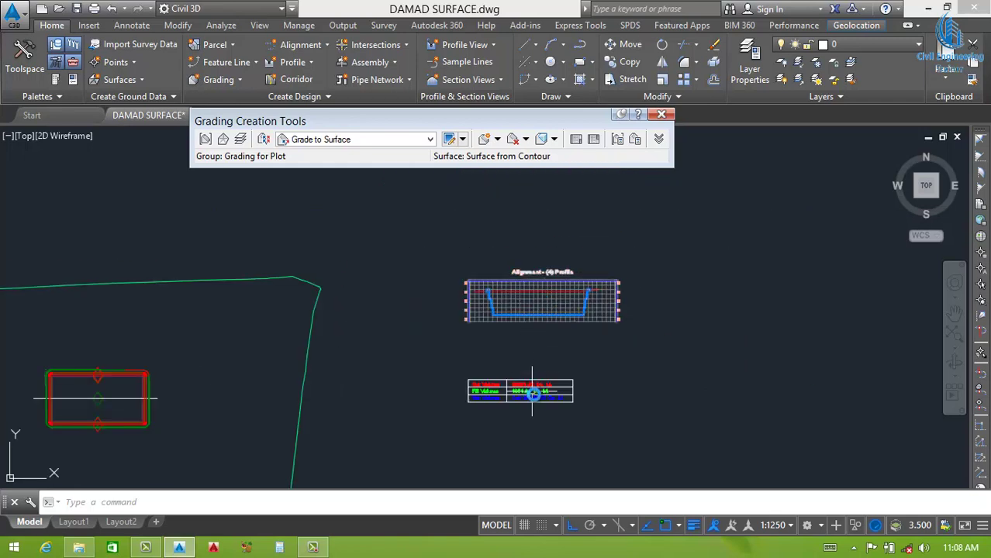
pyautogui.scroll(2, 563, 335)
pyautogui.scroll(3, 547, 320)
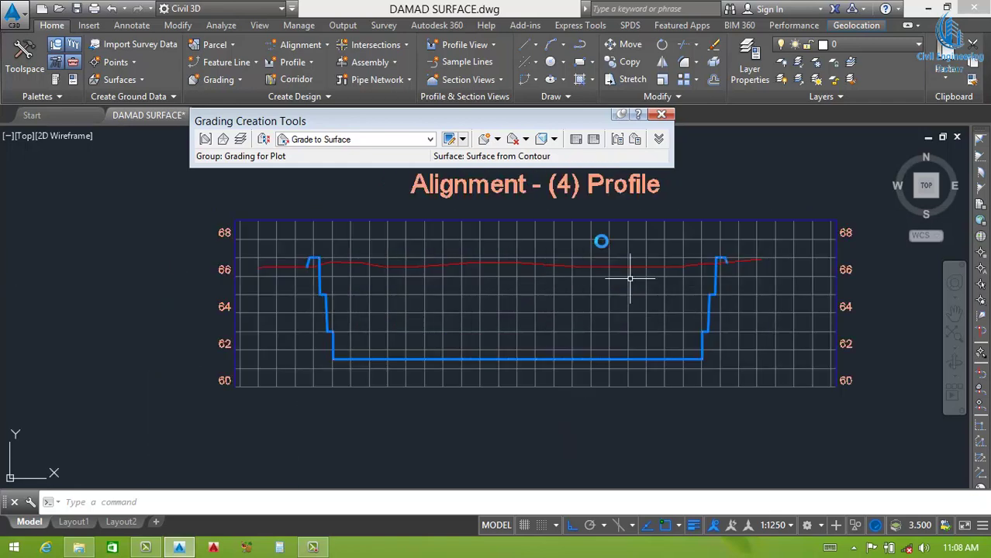
pyautogui.click(554, 139)
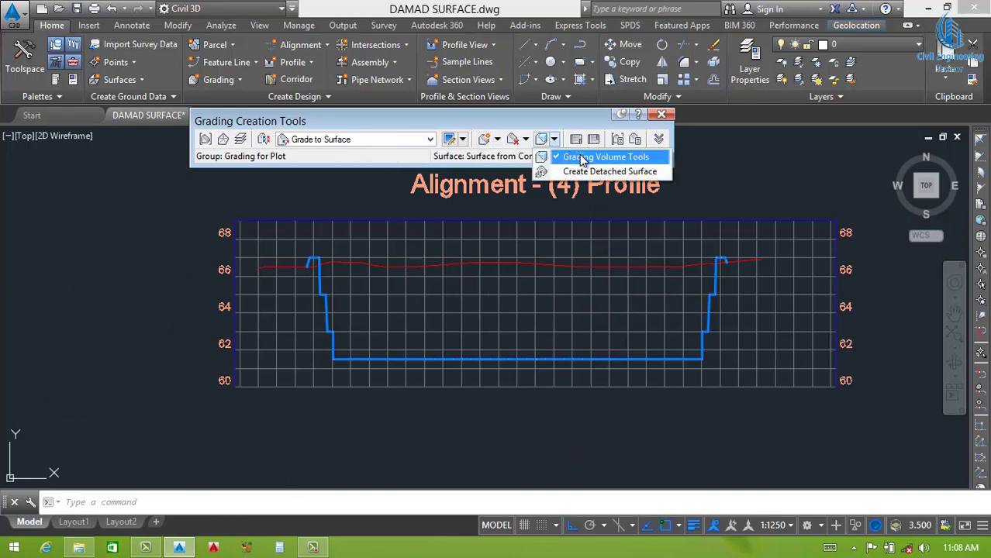
# Step: Set the grading group to Grading for Plot on site Plot
pyautogui.click(204, 140)
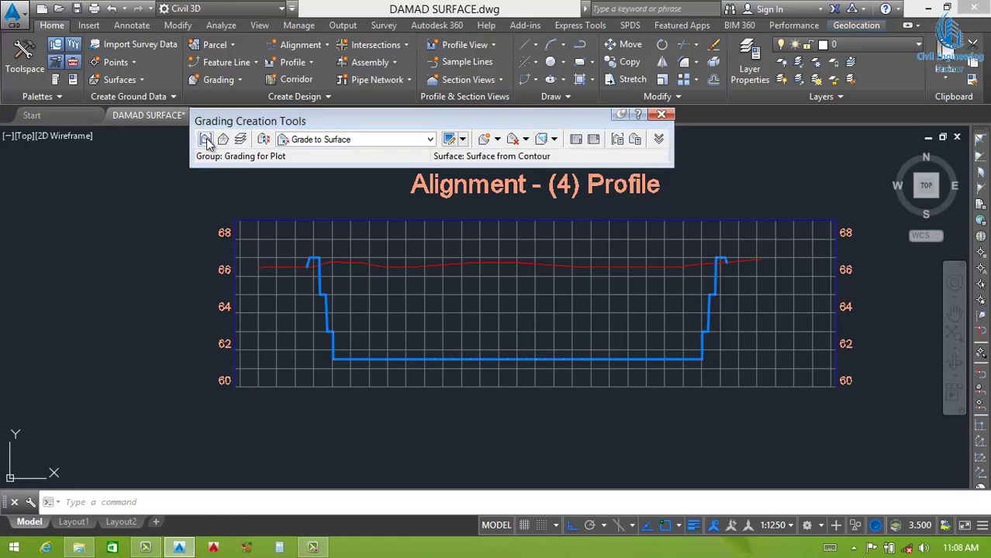
pyautogui.click(482, 215)
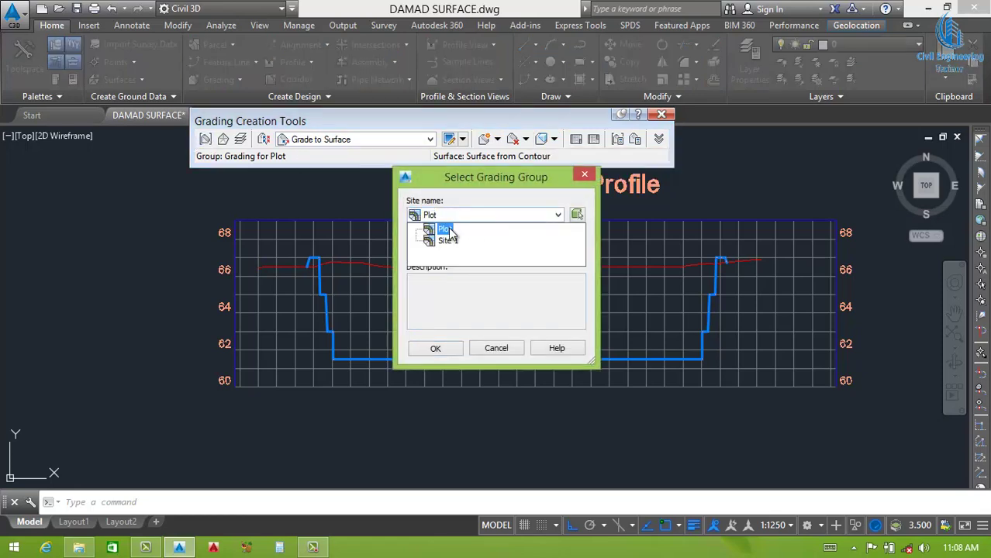
pyautogui.click(486, 228)
pyautogui.click(485, 247)
pyautogui.click(472, 259)
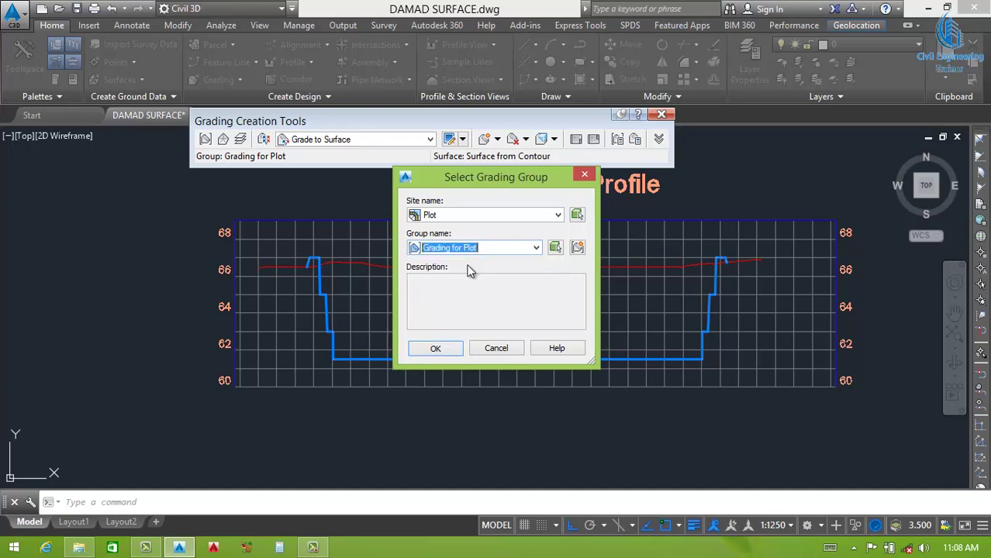
pyautogui.click(436, 348)
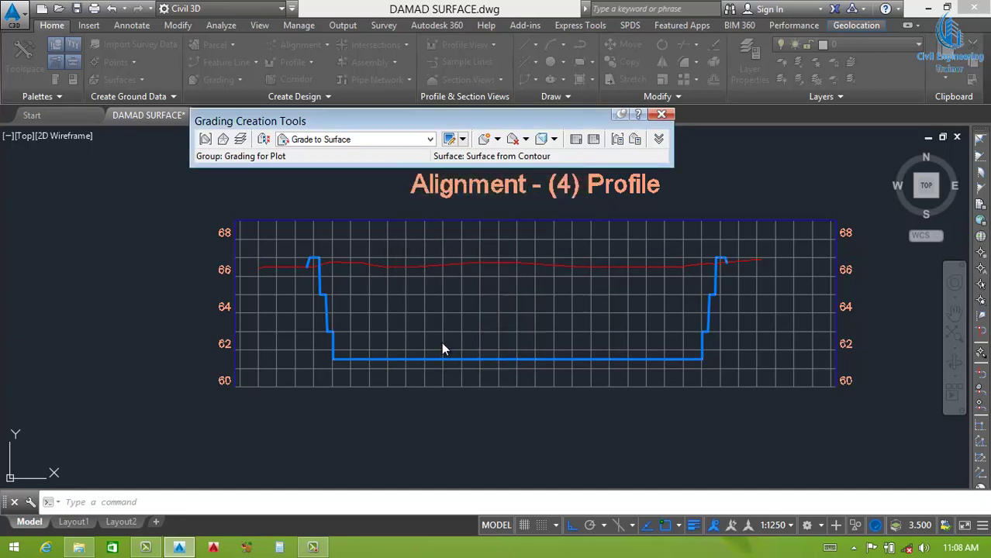
# Step: Set the grading target surface to Surface from Contour
pyautogui.click(223, 139)
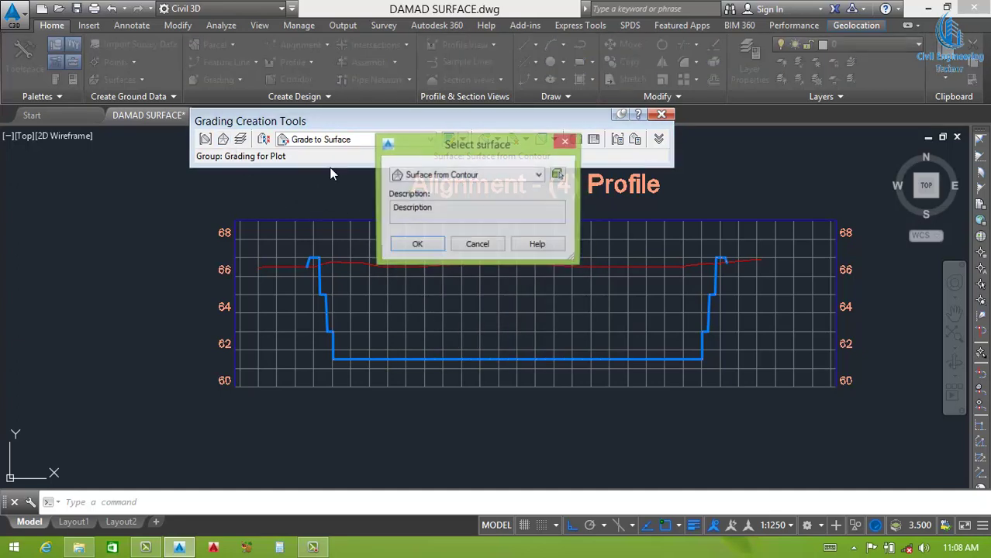
pyautogui.click(482, 177)
pyautogui.click(469, 195)
pyautogui.click(416, 245)
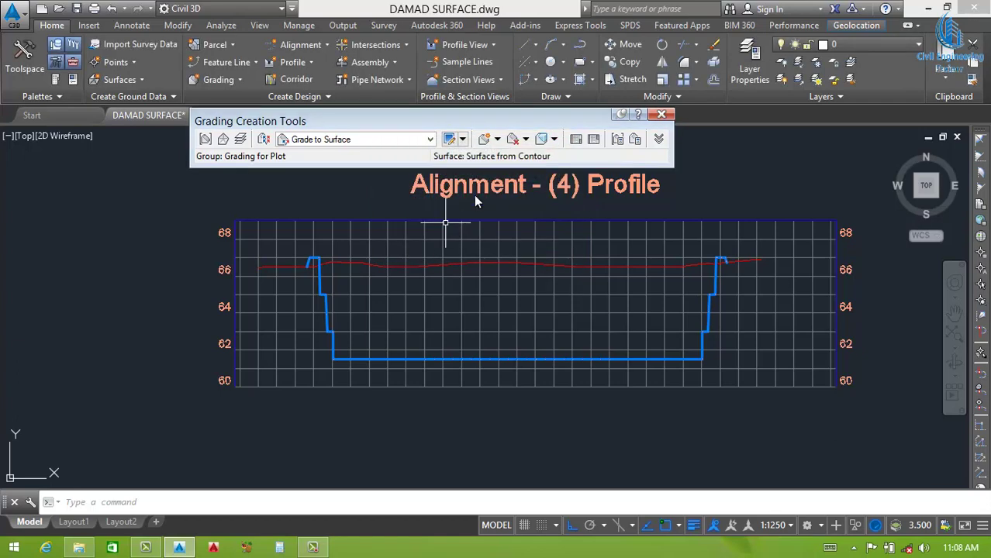
# Step: Run Grading Volume Tools to show cut 114094.97, fill 1251.45 and net 112843.52 Cu. M
pyautogui.click(554, 141)
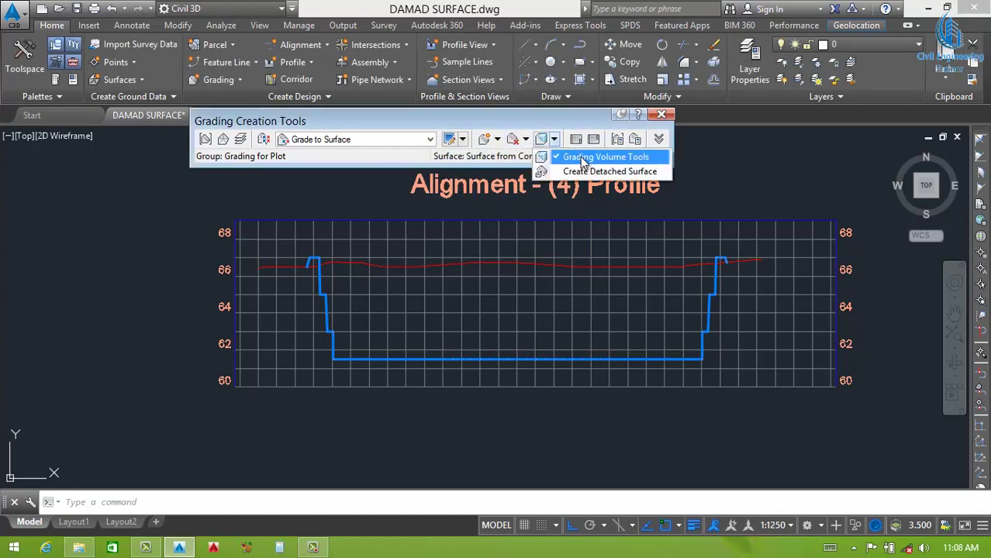
pyautogui.click(583, 158)
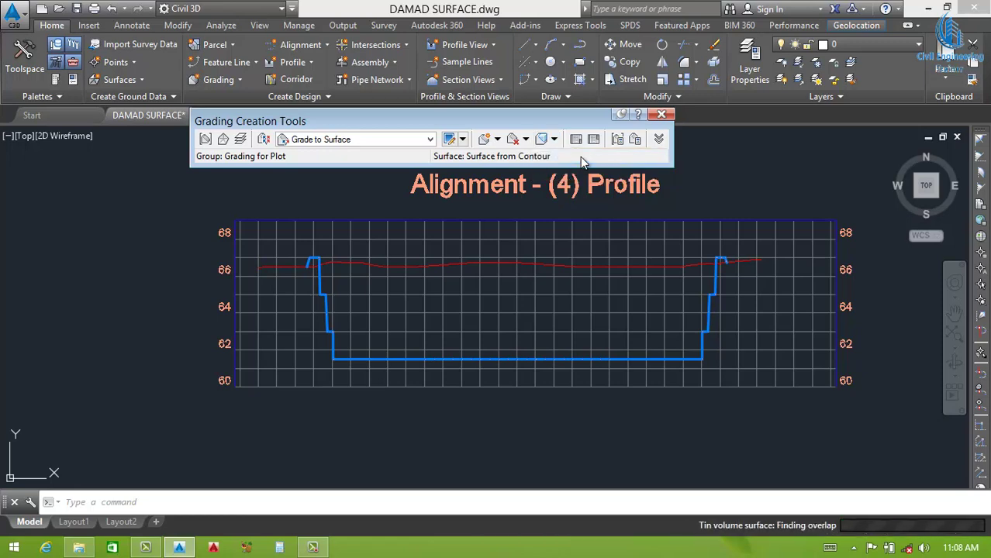
pyautogui.click(79, 94)
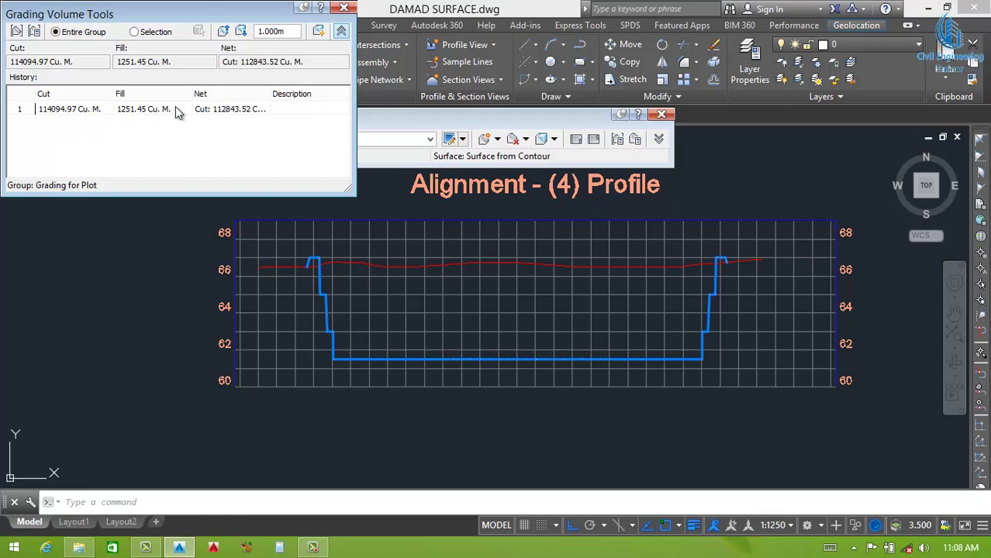
pyautogui.click(131, 116)
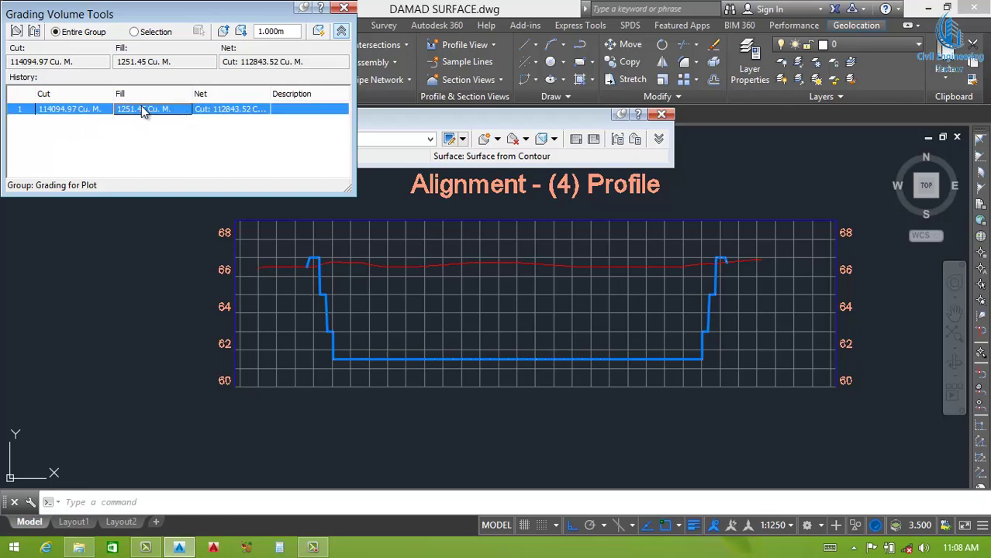
# Step: Copy all Grading Group Properties, including the volumes, and close the dialog
pyautogui.click(34, 33)
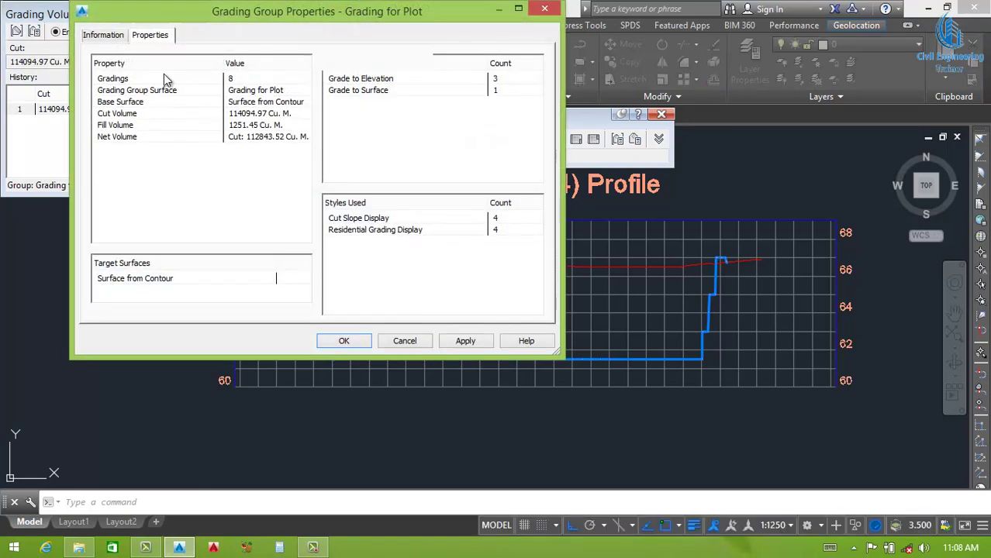
pyautogui.moveTo(295, 25); pyautogui.dragTo(308, 25)
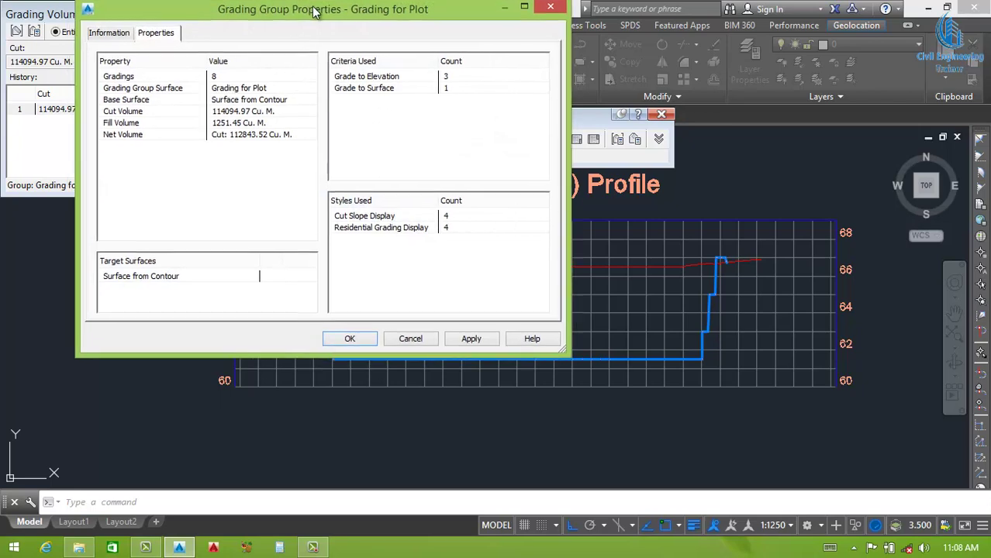
pyautogui.click(242, 116)
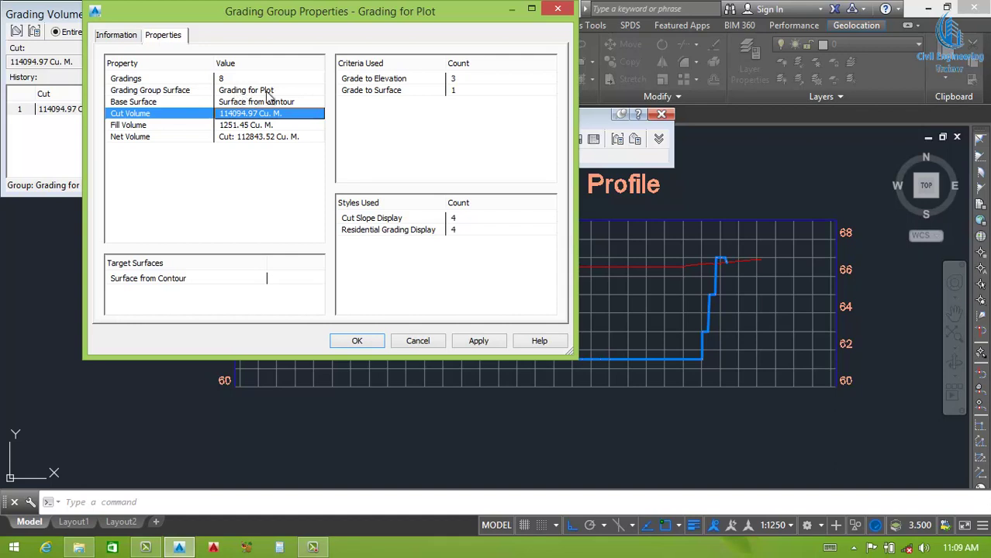
pyautogui.rightClick(241, 106)
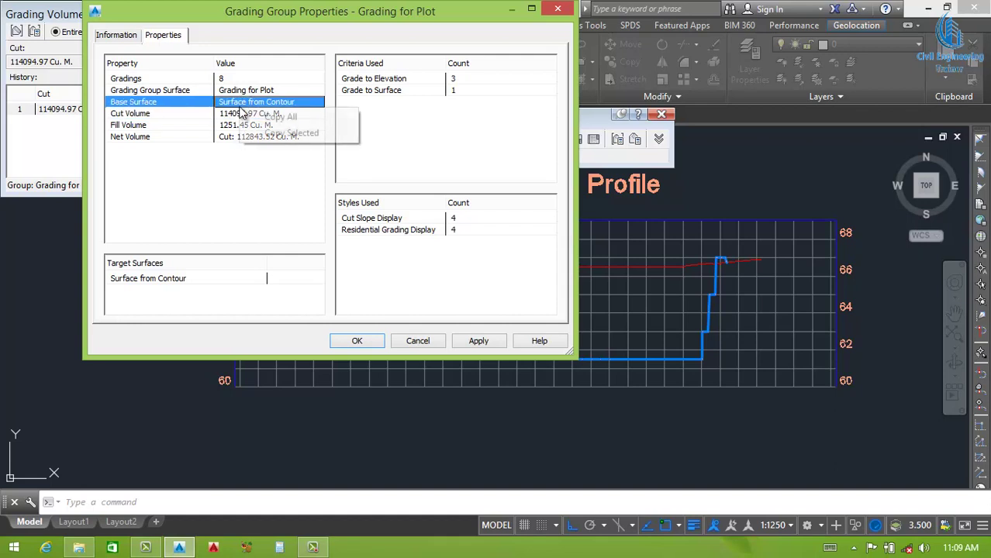
pyautogui.click(281, 117)
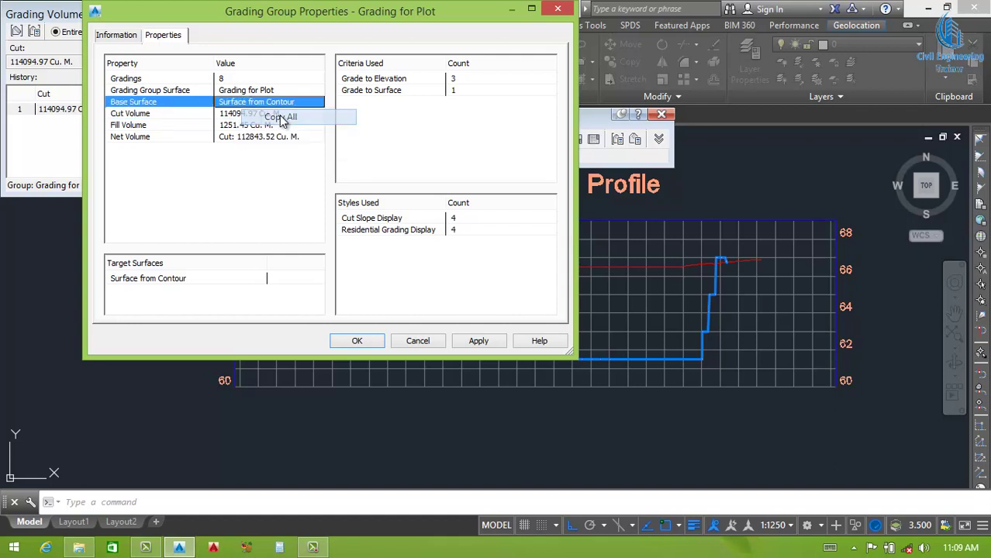
pyautogui.click(357, 341)
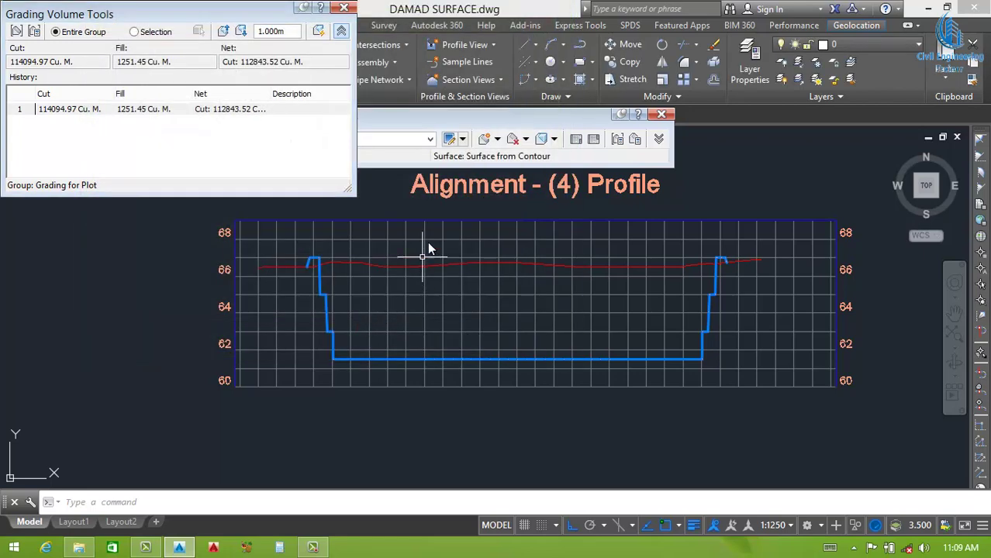
# Step: Paste the copied property text below the Alignment (4) profile
pyautogui.scroll(-4, 427, 242)
pyautogui.scroll(4, 461, 311)
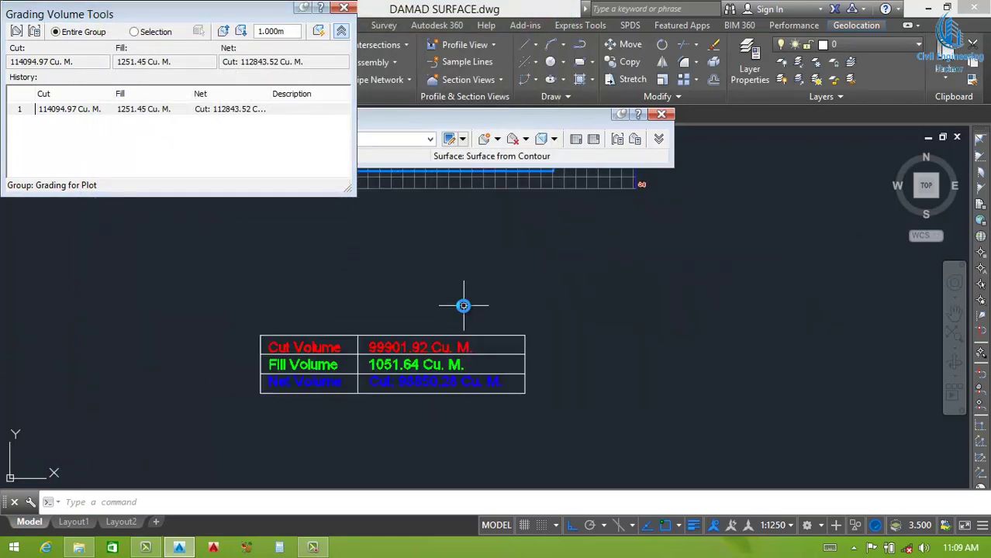
pyautogui.hotkey('ctrl', 'v')
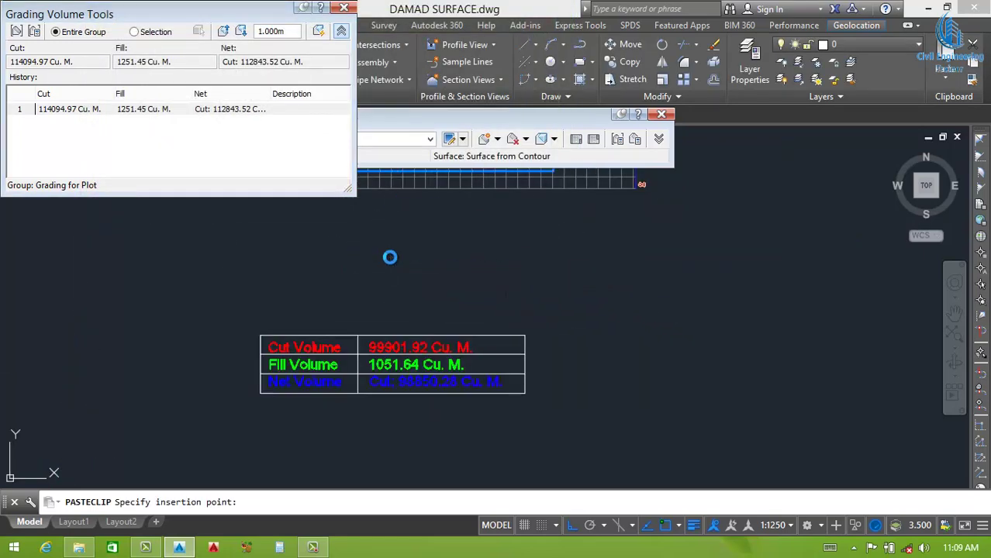
pyautogui.click(390, 258)
pyautogui.click(344, 7)
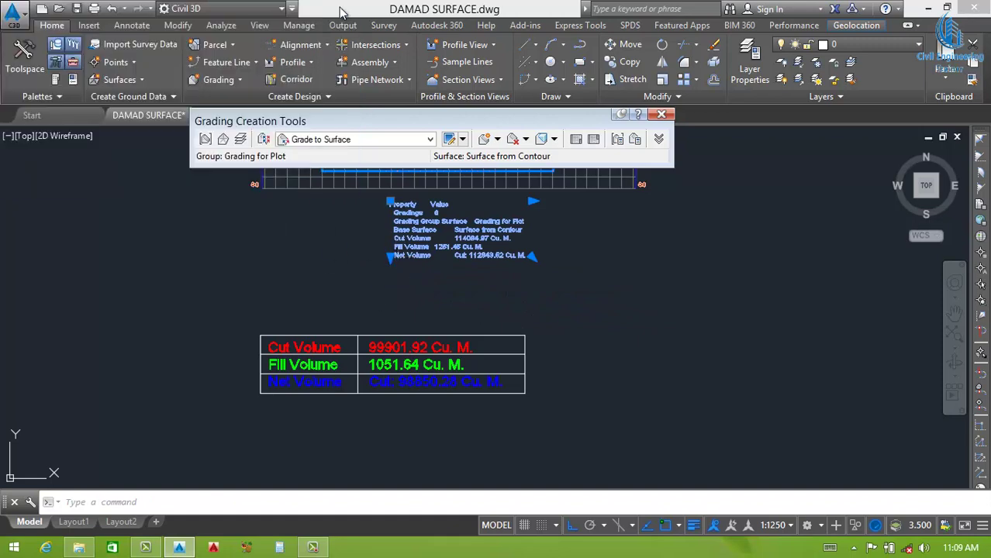
pyautogui.moveTo(474, 237); pyautogui.dragTo(473, 279, button='middle')
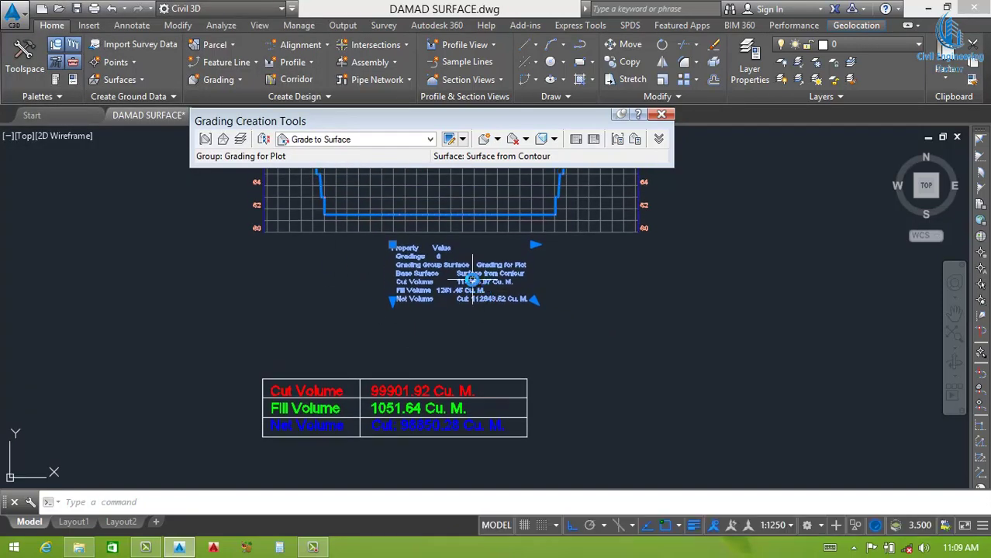
pyautogui.scroll(2, 473, 281)
# Step: Delete the pasted lines from Property through Base Surface, keeping the volume lines
pyautogui.doubleClick(553, 272)
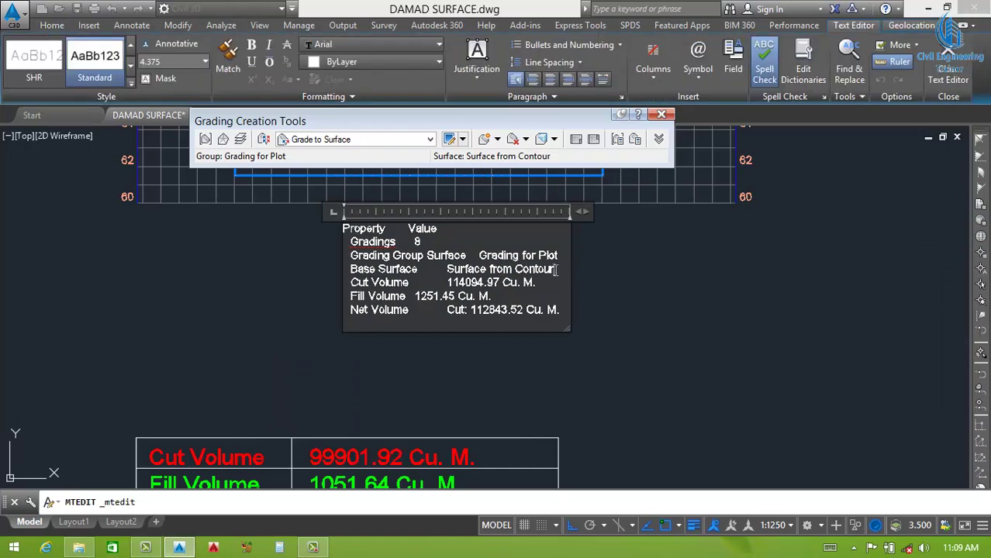
pyautogui.moveTo(555, 270); pyautogui.dragTo(345, 224)
pyautogui.press('Delete')
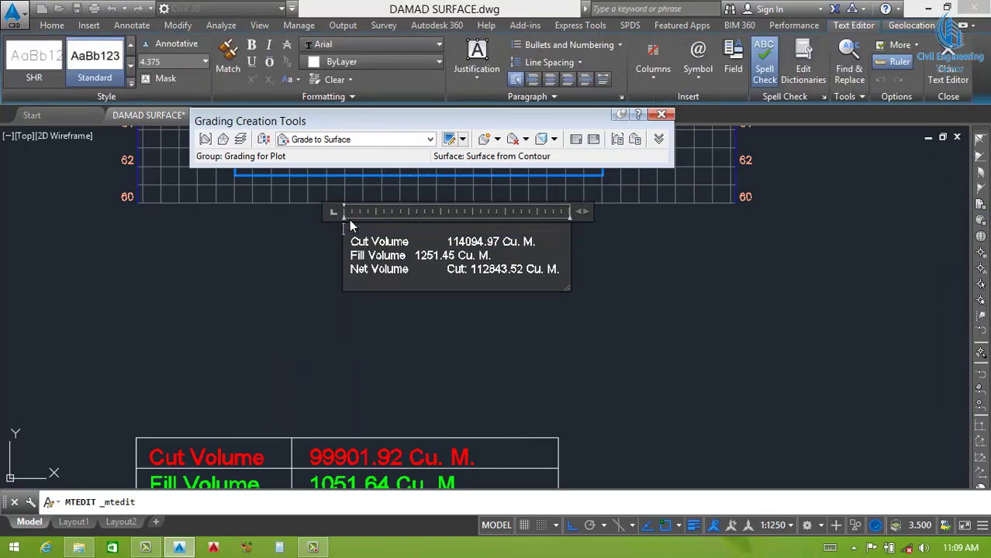
pyautogui.press('Delete')
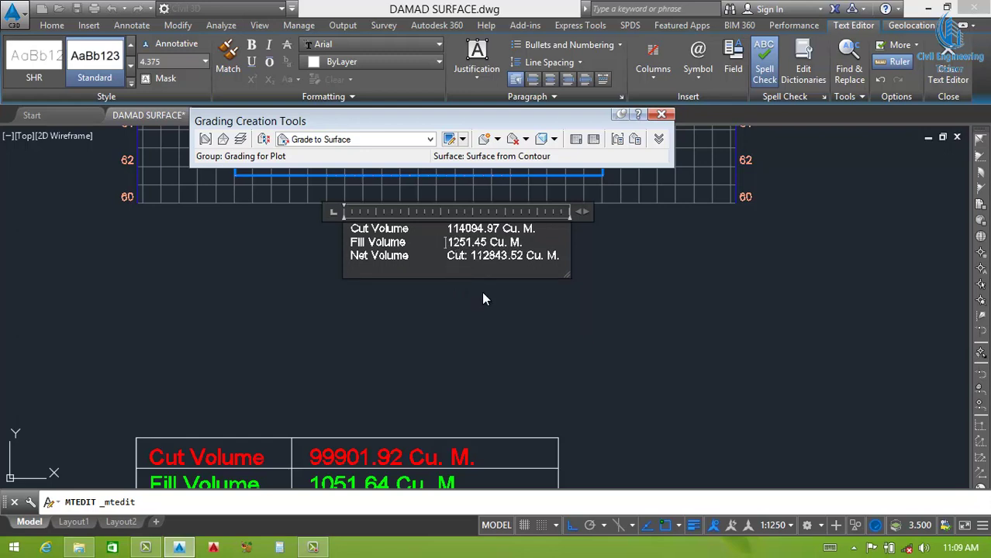
pyautogui.click(328, 236)
# Step: Colour the Cut Volume line red and the Fill Volume line green
pyautogui.moveTo(536, 229); pyautogui.dragTo(335, 228)
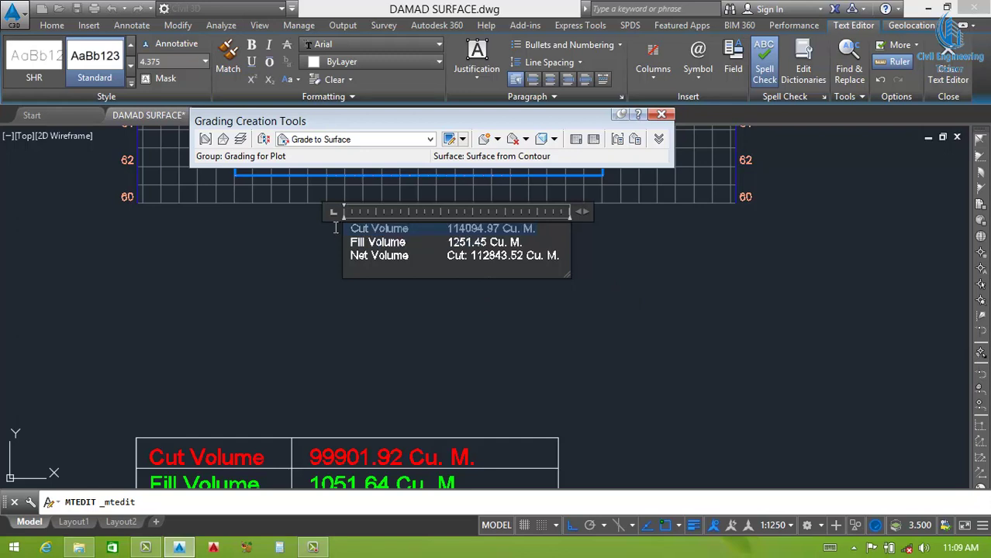
pyautogui.click(348, 64)
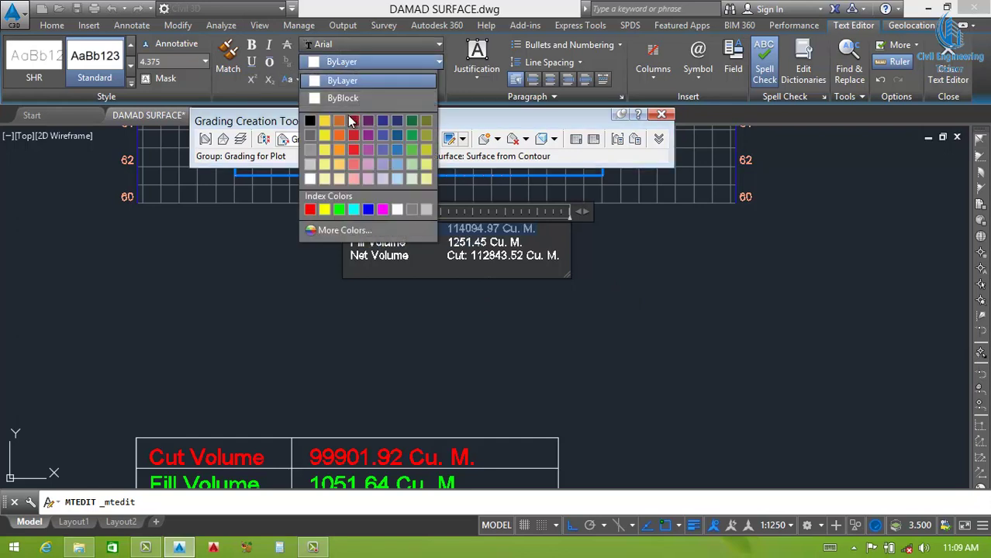
pyautogui.click(309, 210)
pyautogui.moveTo(527, 243); pyautogui.dragTo(329, 248)
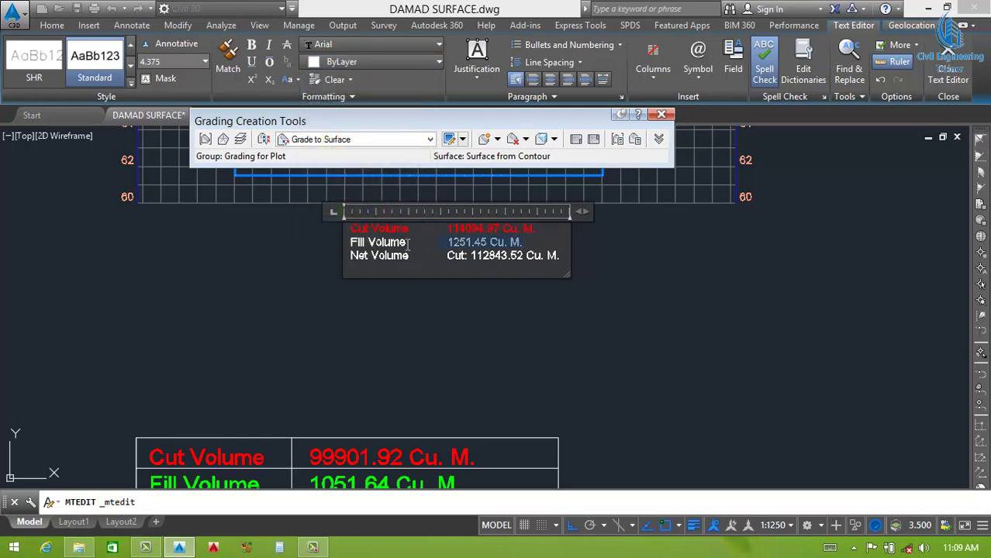
pyautogui.click(362, 142)
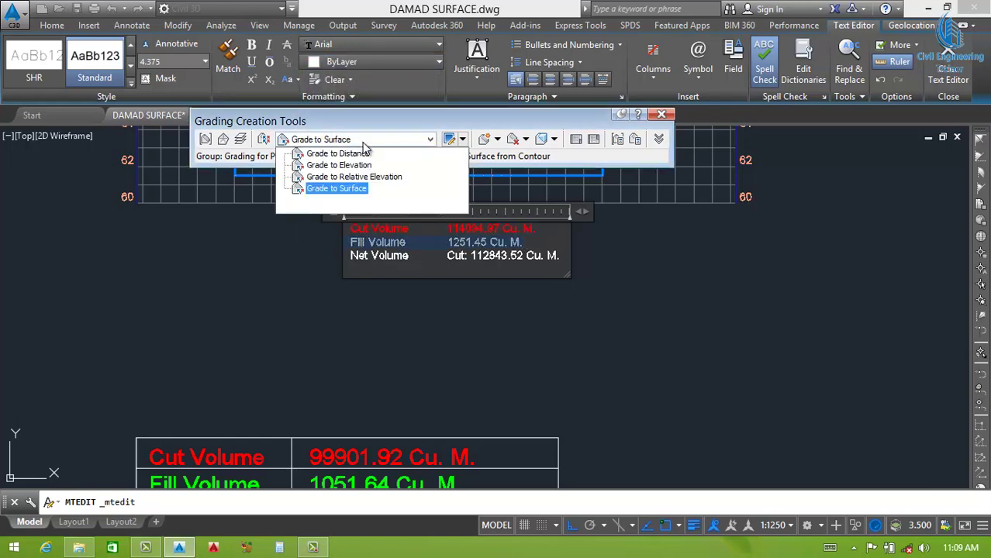
pyautogui.click(358, 67)
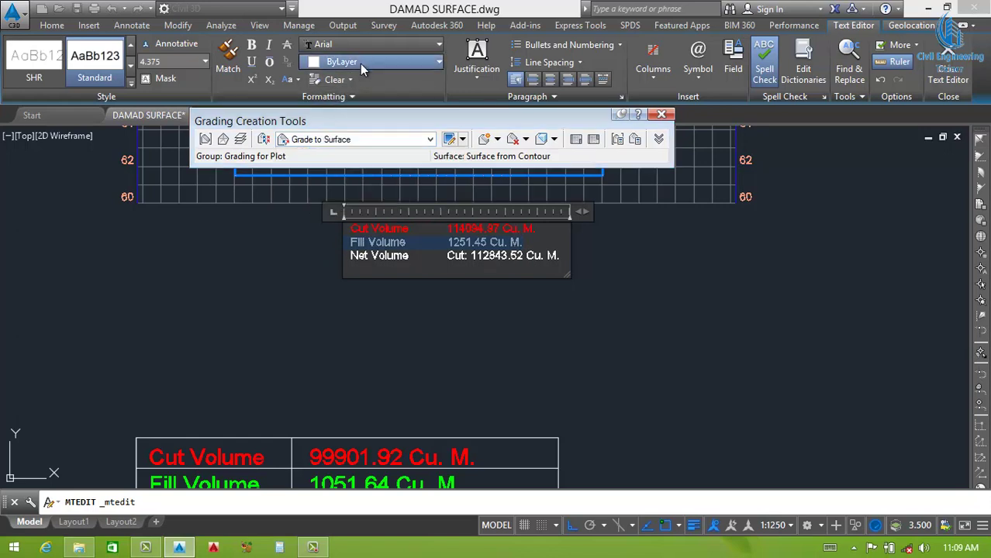
pyautogui.click(360, 64)
pyautogui.click(340, 209)
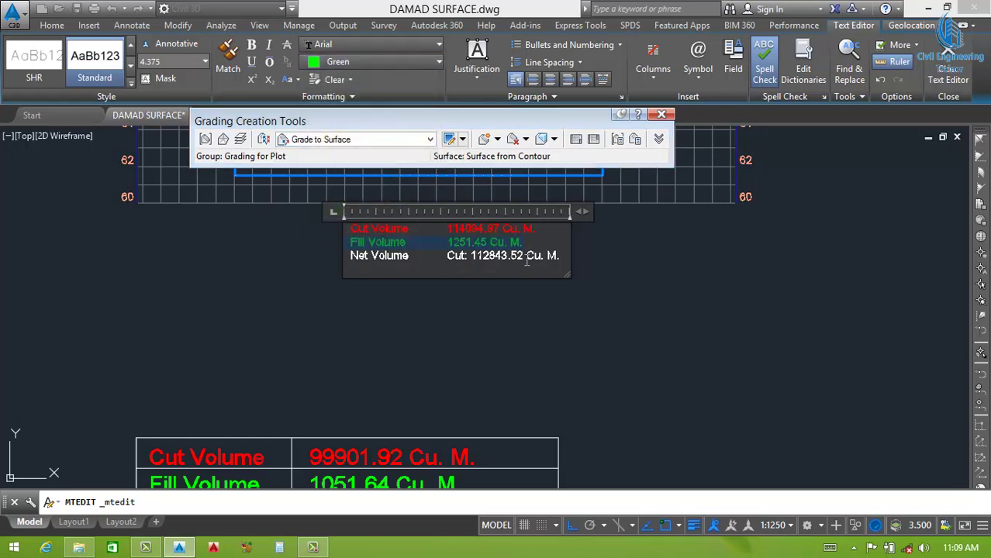
pyautogui.click(558, 262)
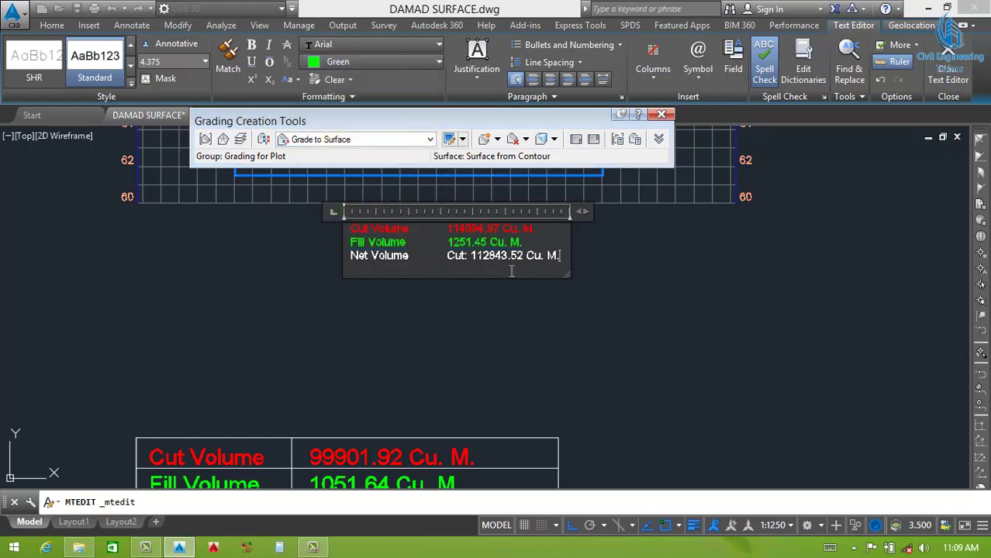
# Step: Colour the Net Volume line cyan and finish editing the text
pyautogui.tripleClick(338, 263)
pyautogui.click(359, 61)
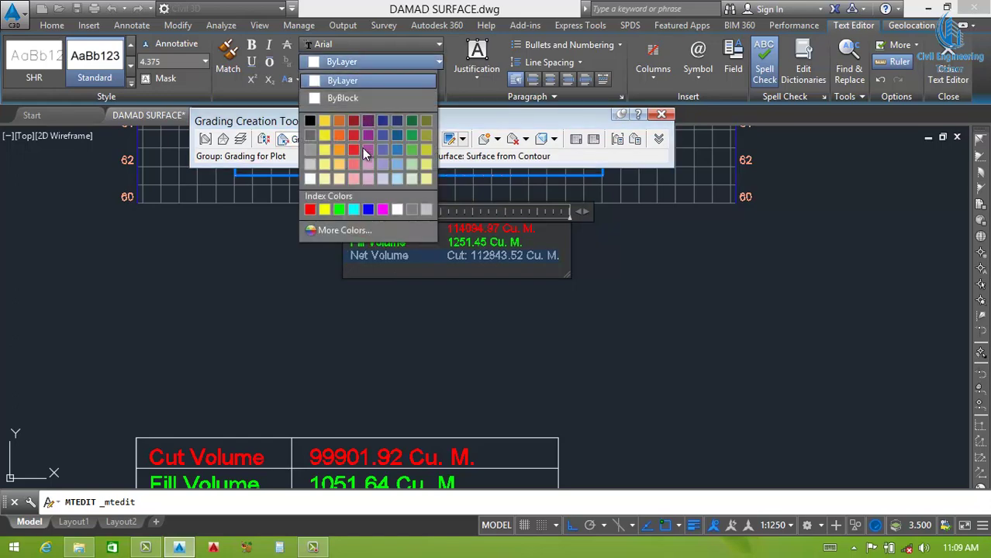
pyautogui.click(353, 209)
pyautogui.click(555, 292)
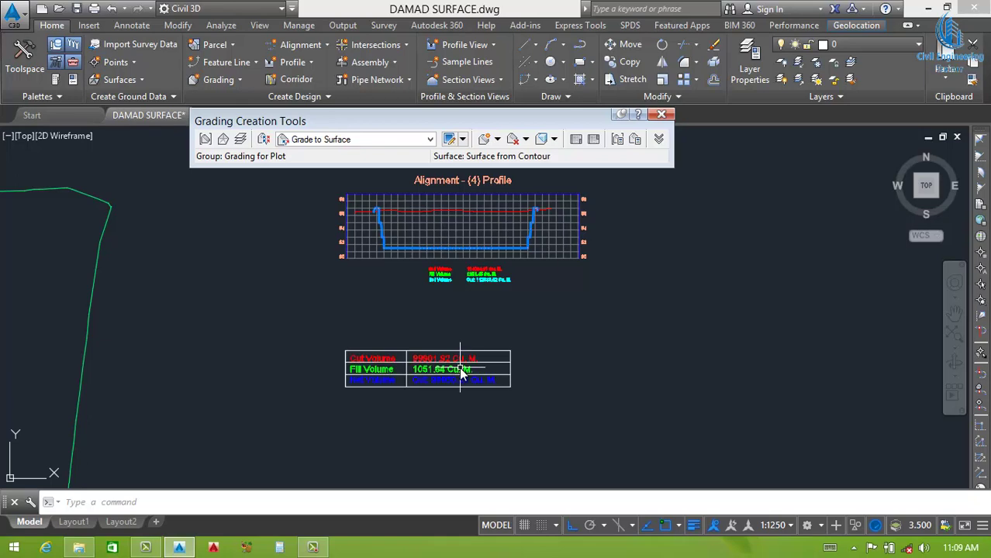
# Step: Match the volume labels' formatting to the volume table using MA
pyautogui.scroll(2, 461, 366)
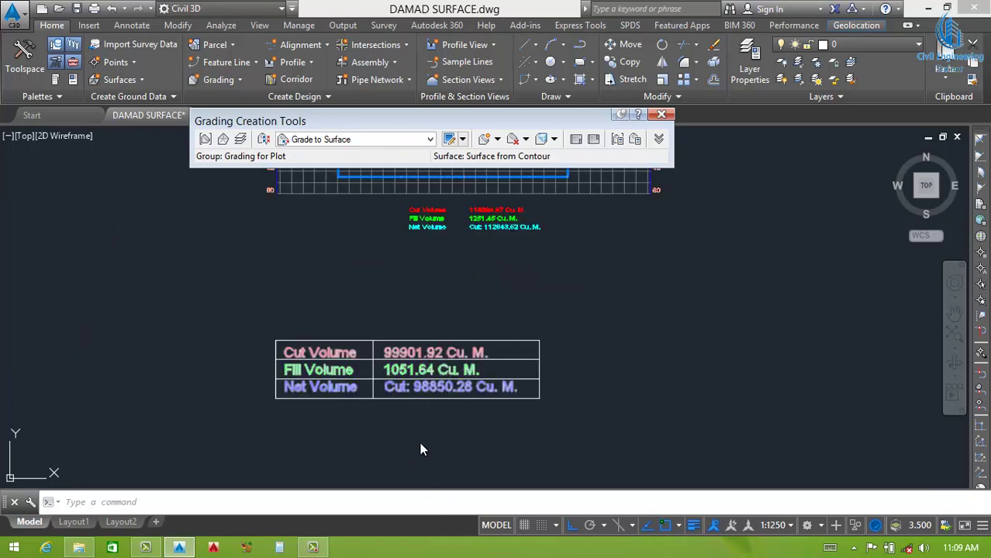
pyautogui.write('ma')
pyautogui.press('Return')
pyautogui.click(347, 342)
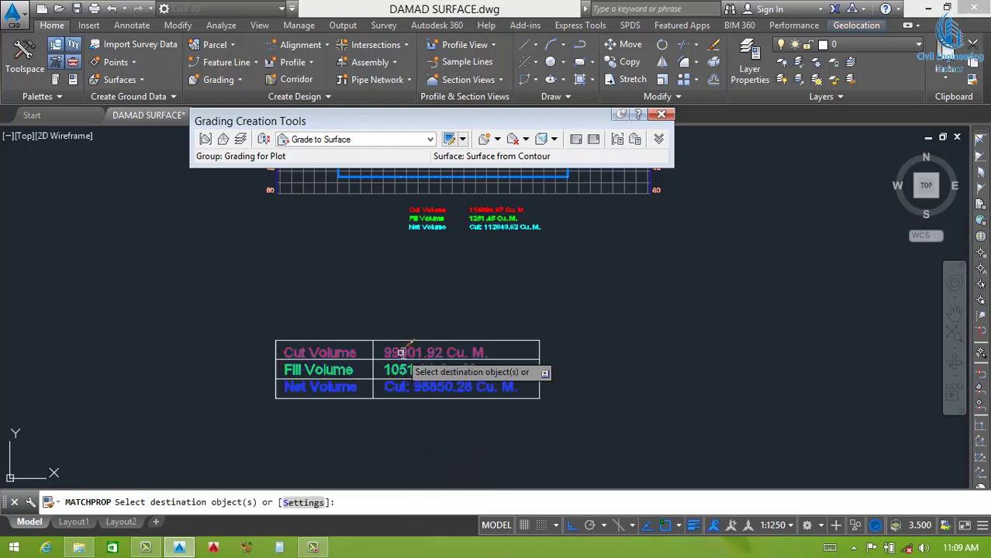
pyautogui.click(465, 218)
pyautogui.press('Return')
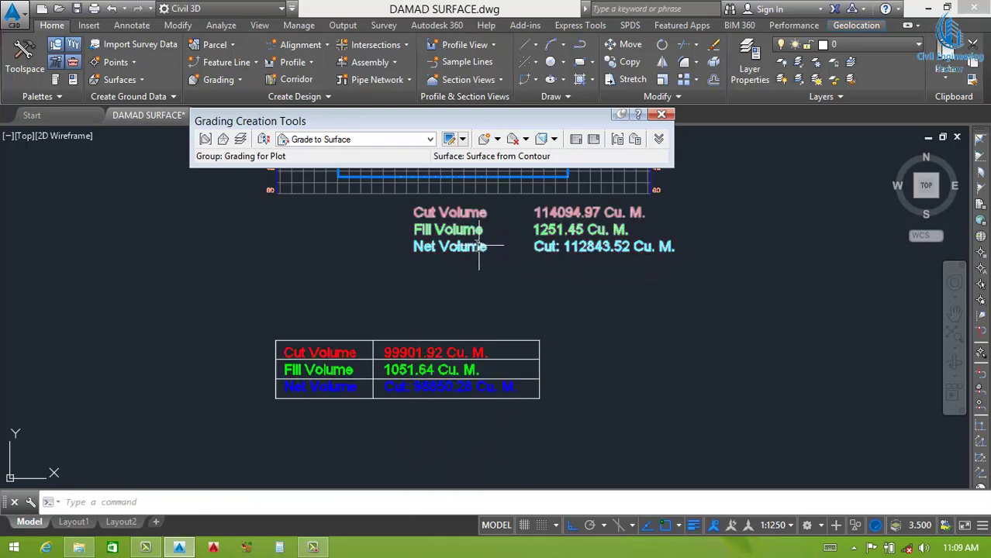
# Step: Move the coloured volume labels slightly to the left
pyautogui.write('m')
pyautogui.press('Return')
pyautogui.click(791, 365)
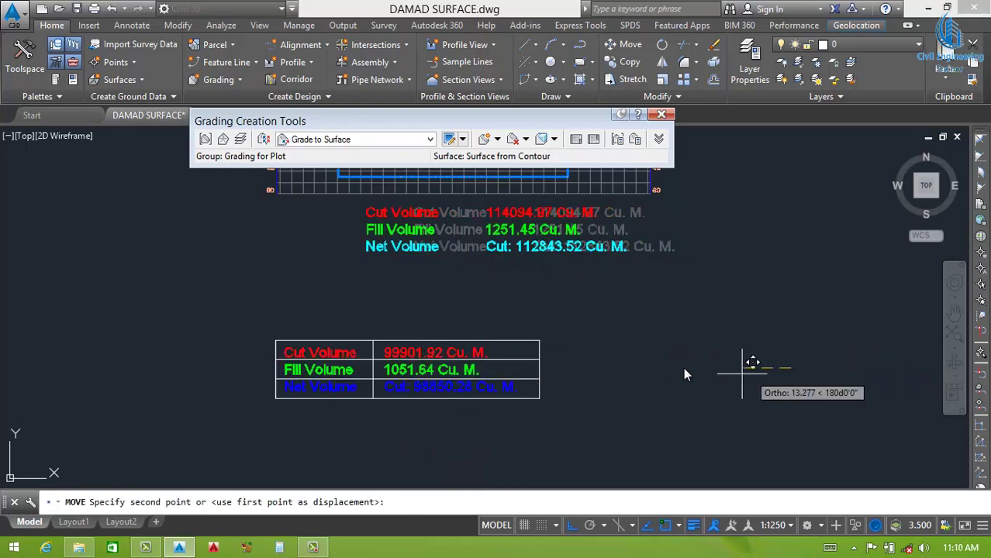
pyautogui.click(713, 369)
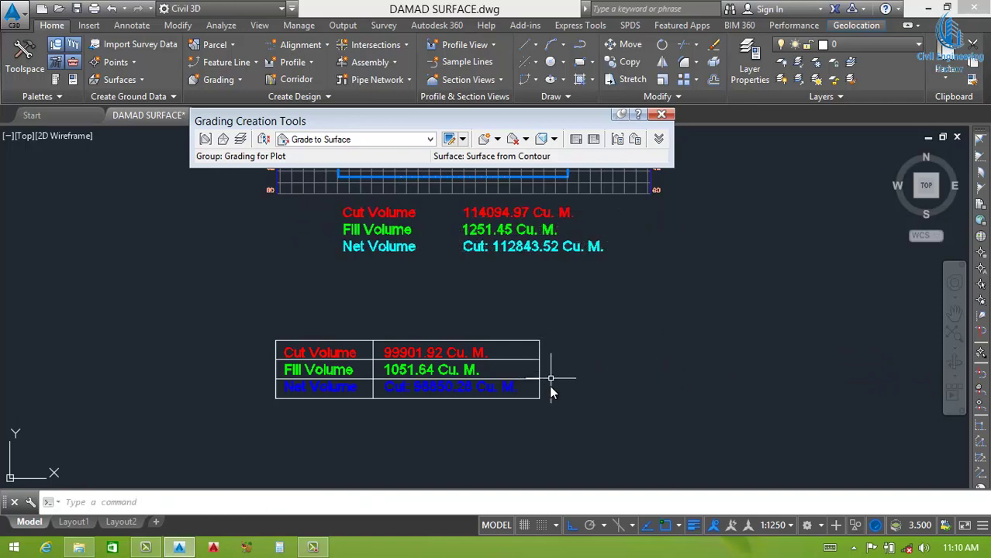
# Step: Move the volume table into its new position and window-select the lower volume table
pyautogui.click(560, 335)
pyautogui.click(531, 438)
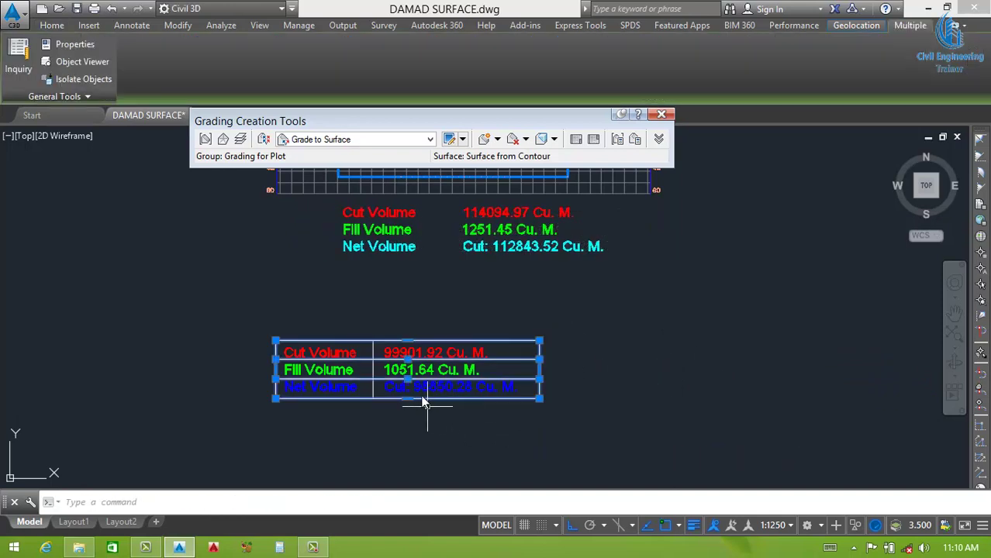
pyautogui.click(363, 326)
pyautogui.click(382, 437)
pyautogui.write('m')
pyautogui.press('Return')
pyautogui.click(596, 455)
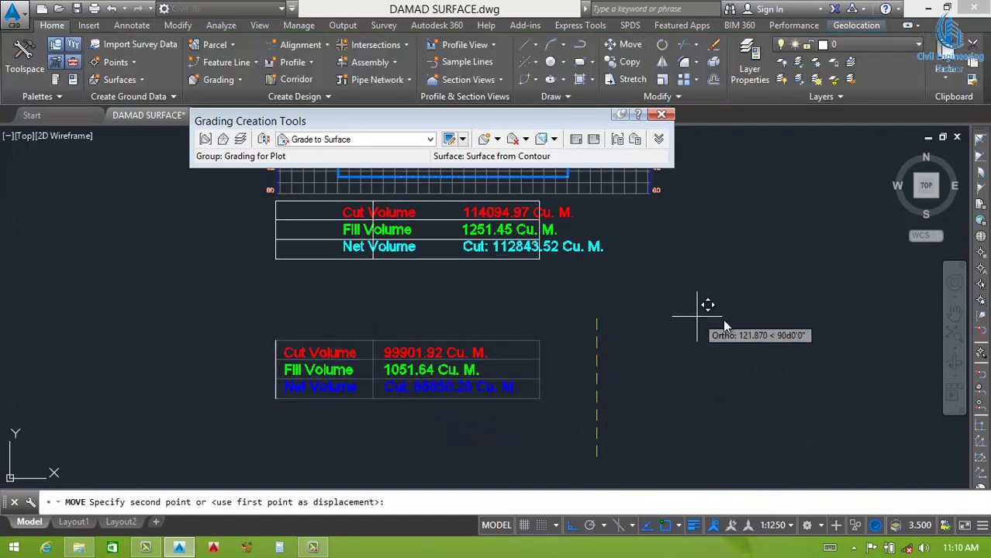
pyautogui.press('F8')
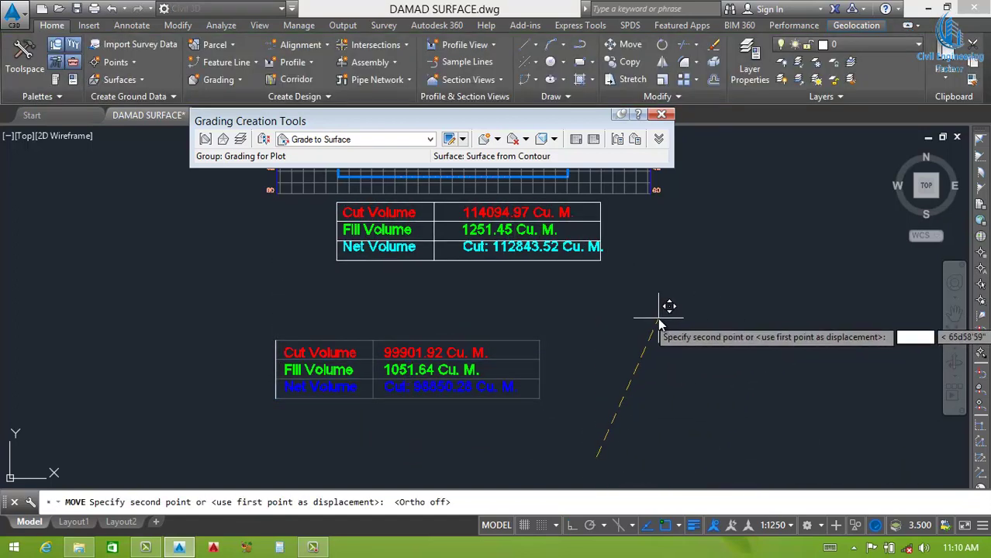
pyautogui.click(661, 317)
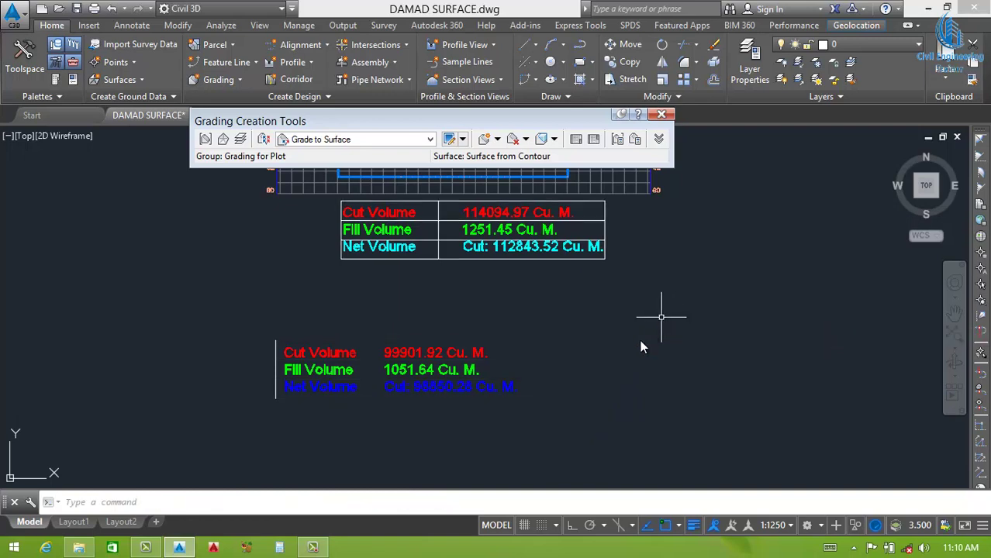
pyautogui.click(556, 331)
pyautogui.click(241, 435)
# Step: Delete the lower volume table and draw a vertical polyline across the rectangle
pyautogui.press('Delete')
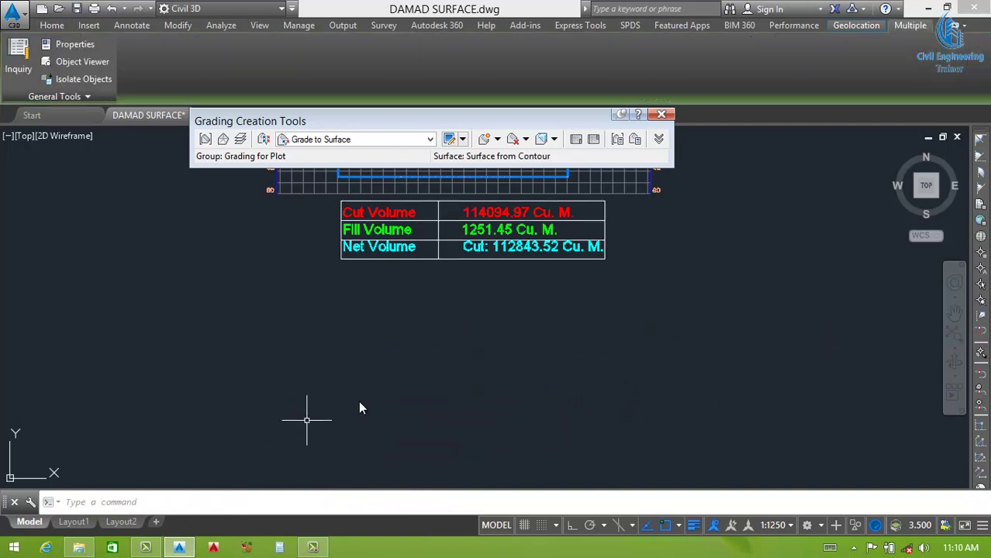
pyautogui.scroll(-5, 310, 411)
pyautogui.scroll(4, 458, 341)
pyautogui.scroll(-5, 547, 308)
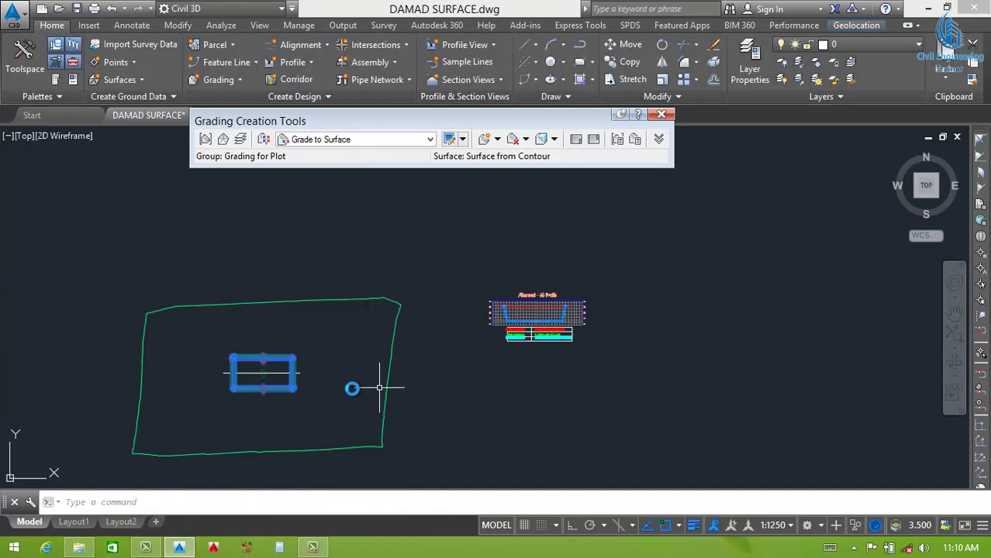
pyautogui.scroll(4, 215, 376)
pyautogui.scroll(2, 214, 379)
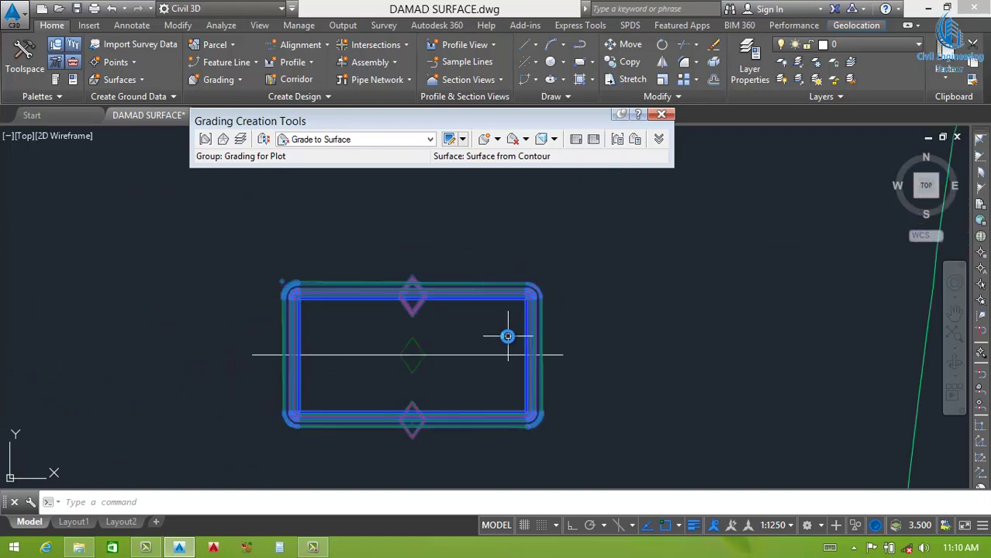
pyautogui.write('pl')
pyautogui.press('Return')
pyautogui.click(502, 253)
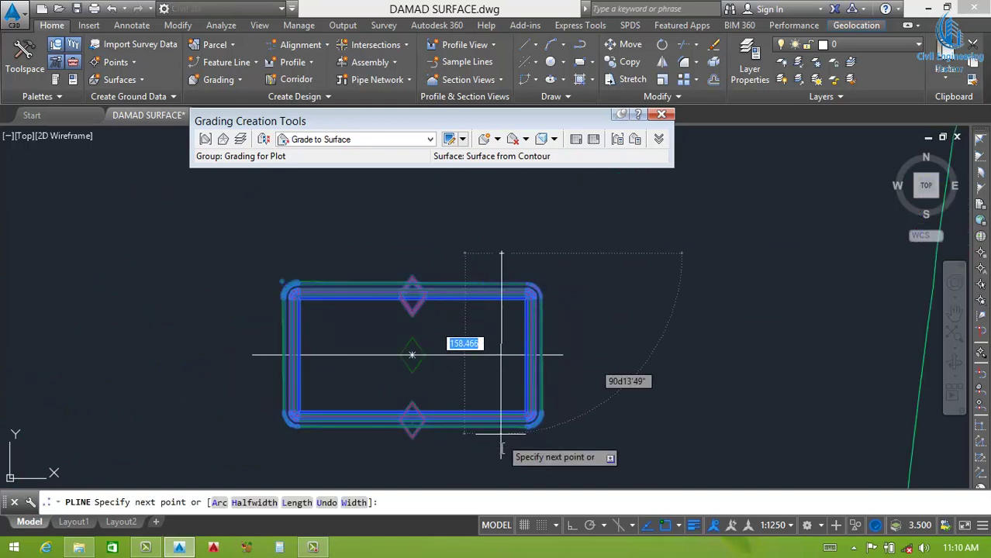
pyautogui.press('F8')
pyautogui.click(504, 450)
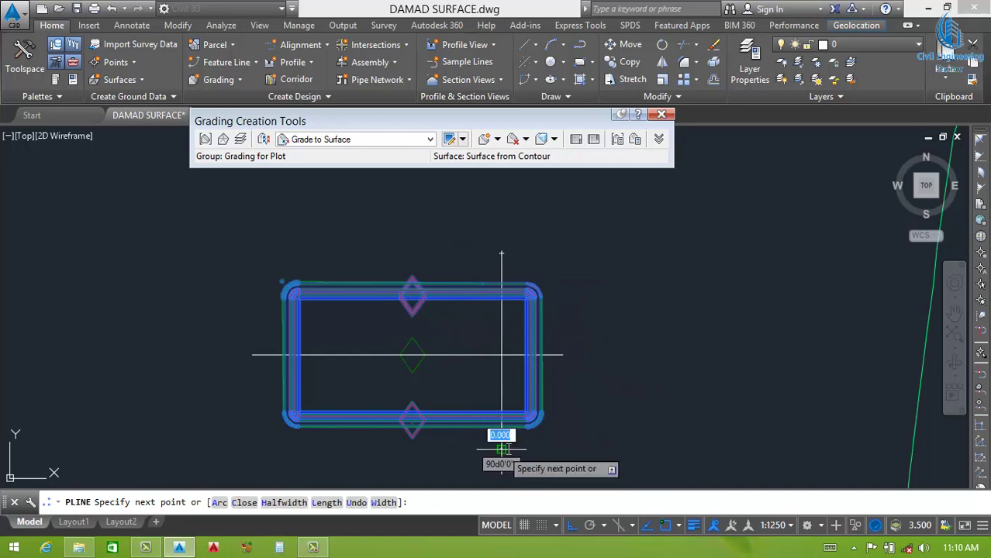
pyautogui.press('Return')
# Step: Offset the vertical line three times leftward to make four parallel lines
pyautogui.write('o')
pyautogui.press('Return')
pyautogui.write('1')
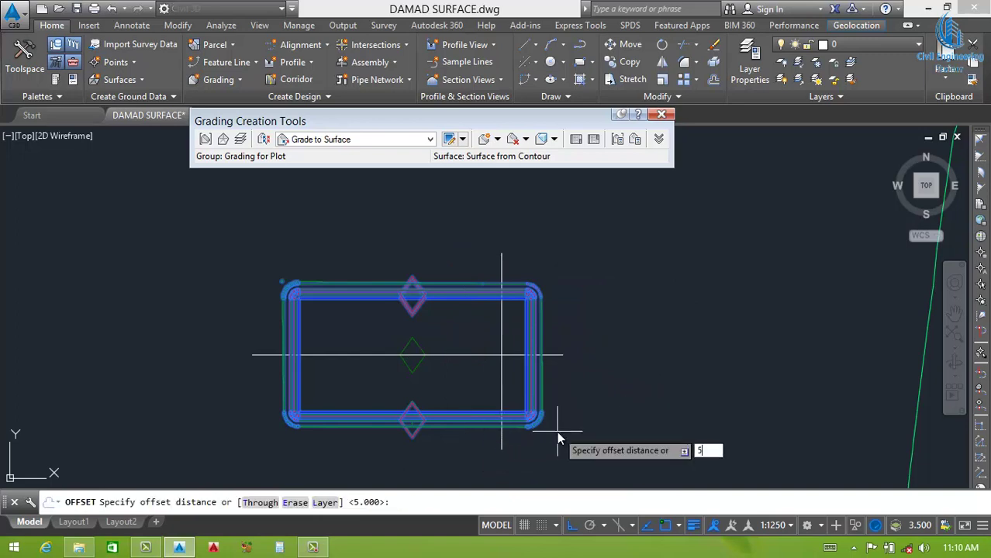
pyautogui.write('0')
pyautogui.press('Return')
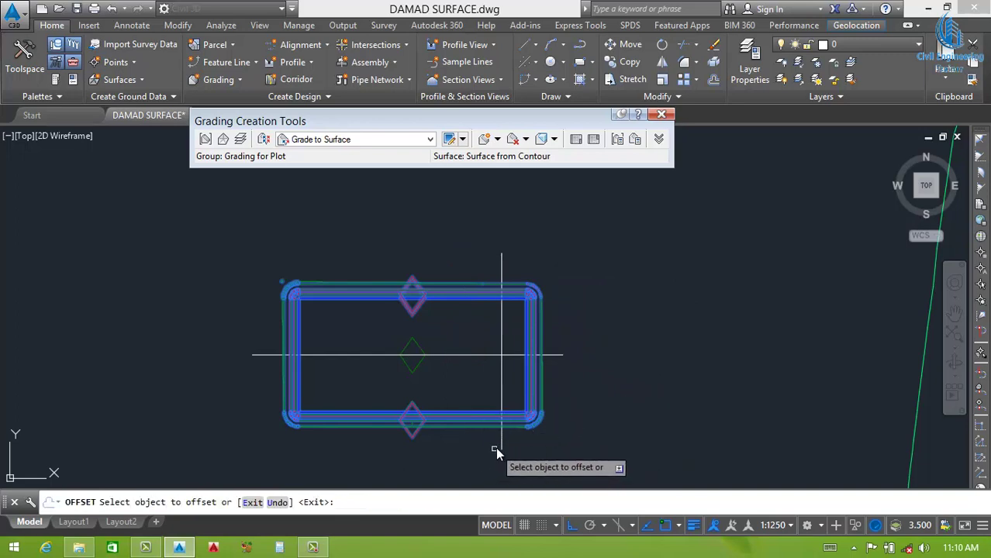
pyautogui.click(501, 444)
pyautogui.click(424, 471)
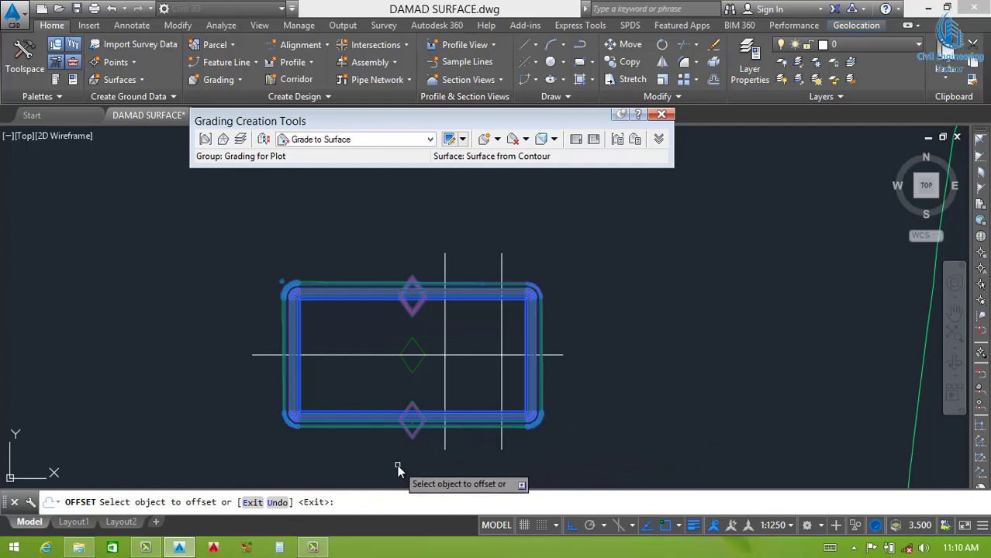
pyautogui.click(444, 443)
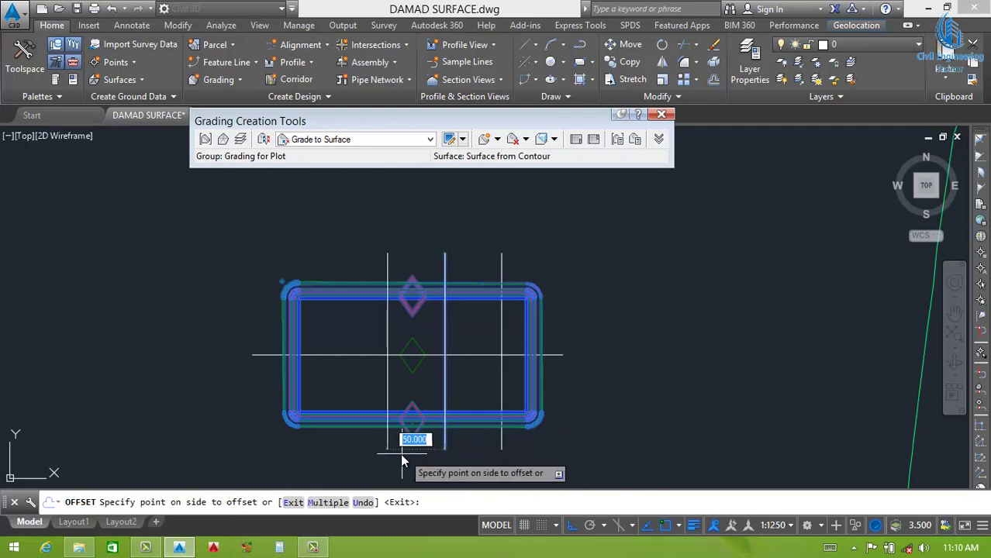
pyautogui.click(397, 462)
pyautogui.click(388, 446)
pyautogui.click(376, 455)
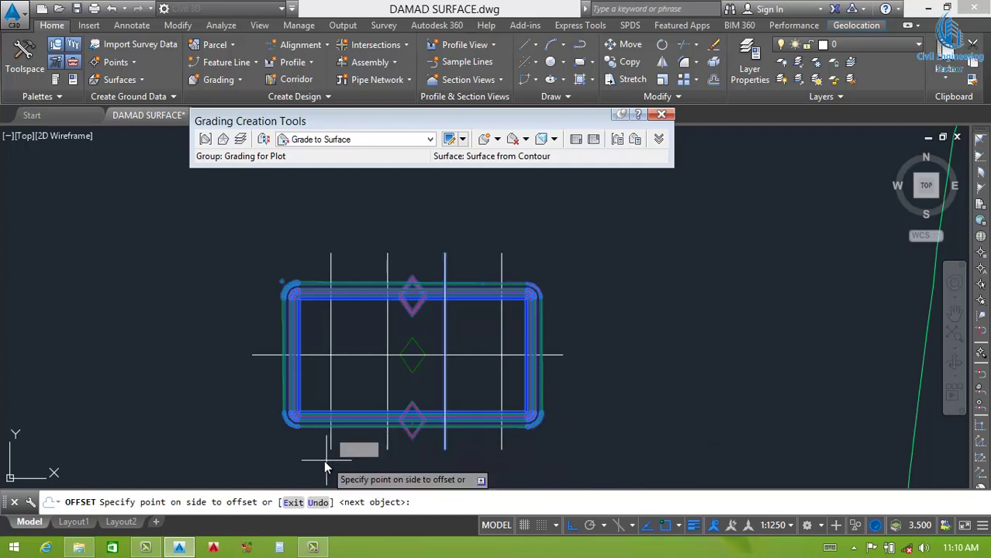
pyautogui.click(331, 458)
pyautogui.press('Escape')
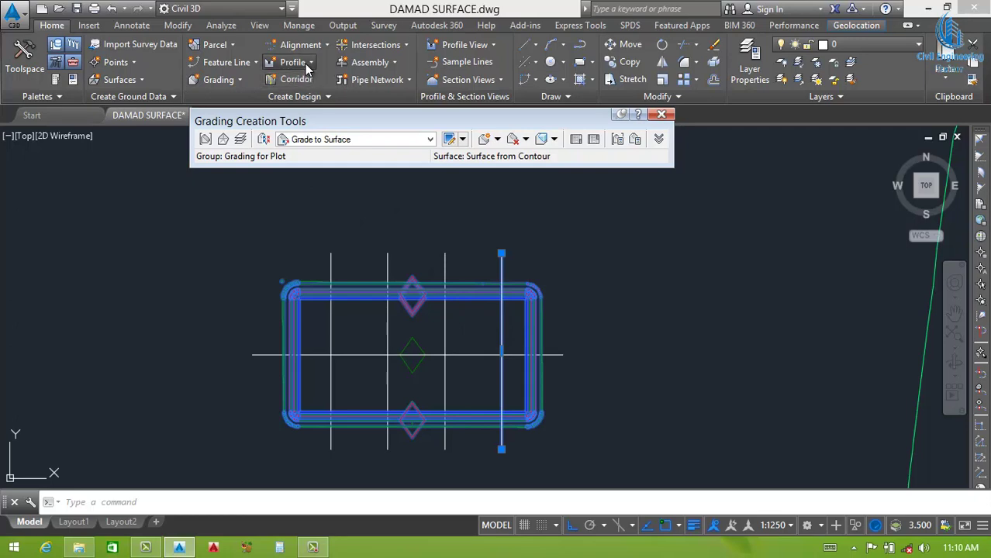
# Step: Create quick profiles sampling Grading for Plot and Surface from Contour, using the Design Profile style
pyautogui.click(294, 62)
pyautogui.click(318, 205)
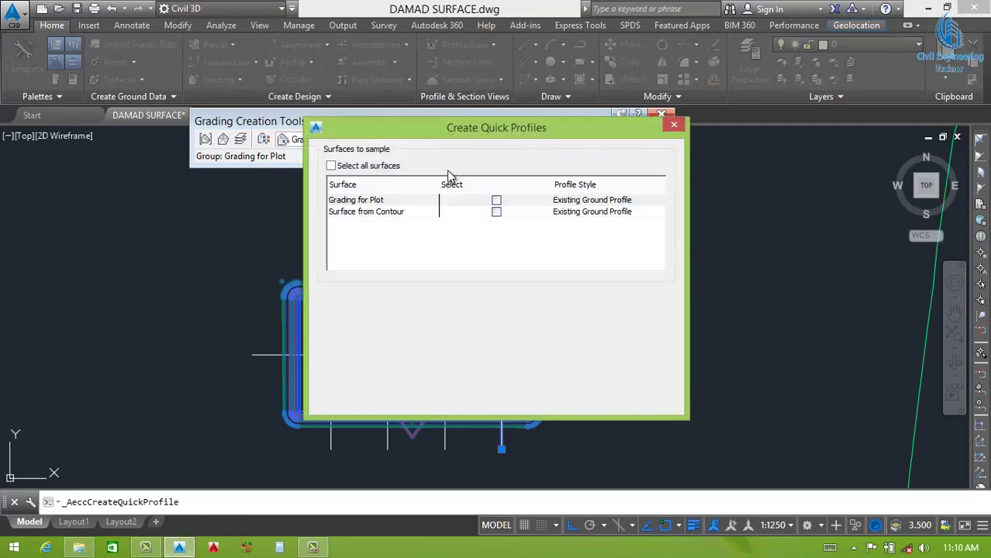
pyautogui.click(497, 200)
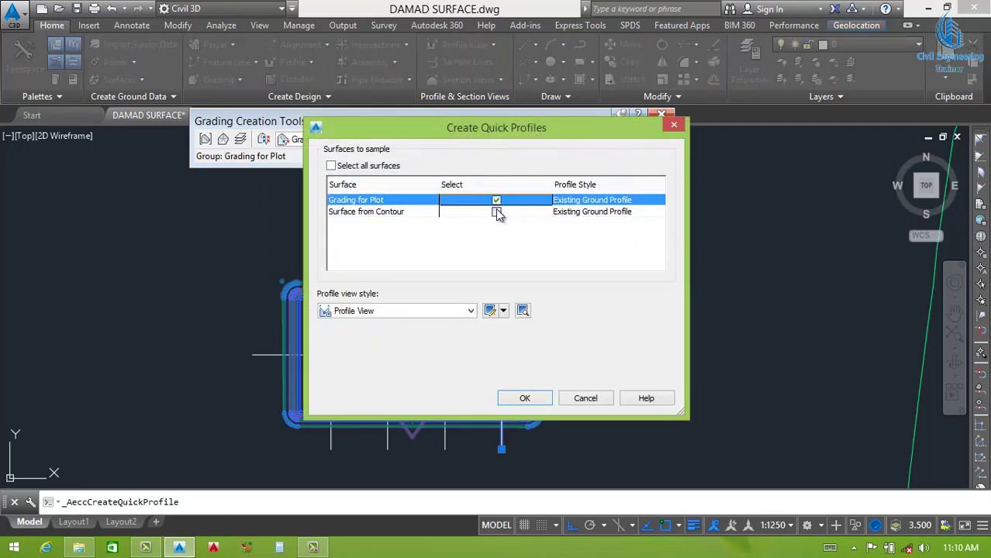
pyautogui.click(496, 212)
pyautogui.click(557, 211)
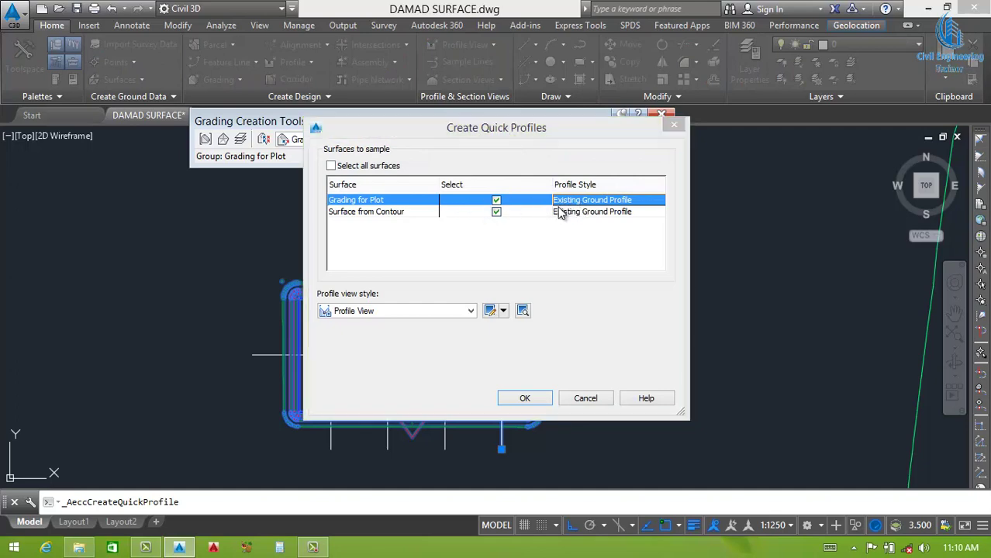
pyautogui.click(564, 213)
pyautogui.click(505, 176)
pyautogui.click(444, 201)
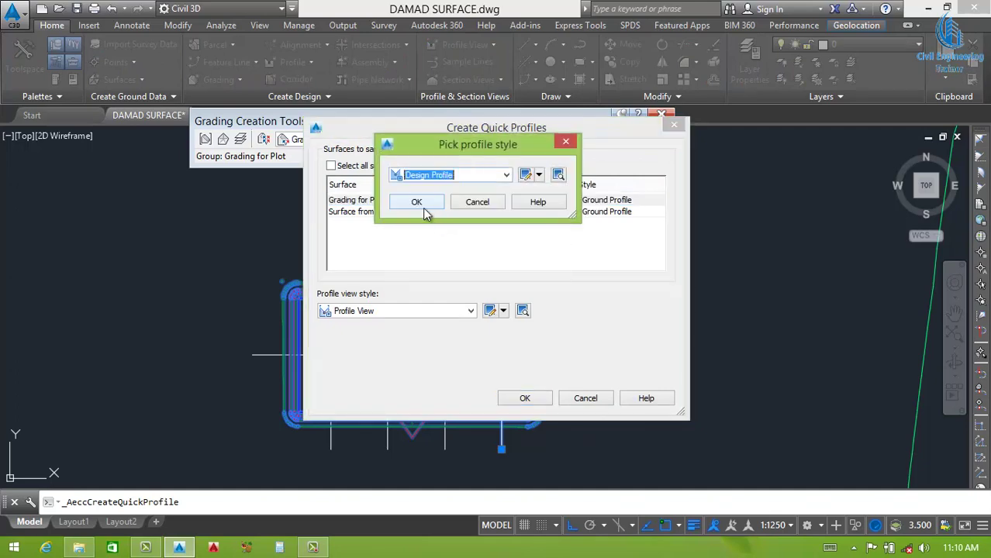
pyautogui.click(416, 203)
pyautogui.click(524, 398)
# Step: Place the new Alignment (5) profile view to the right of the site
pyautogui.scroll(-2, 466, 295)
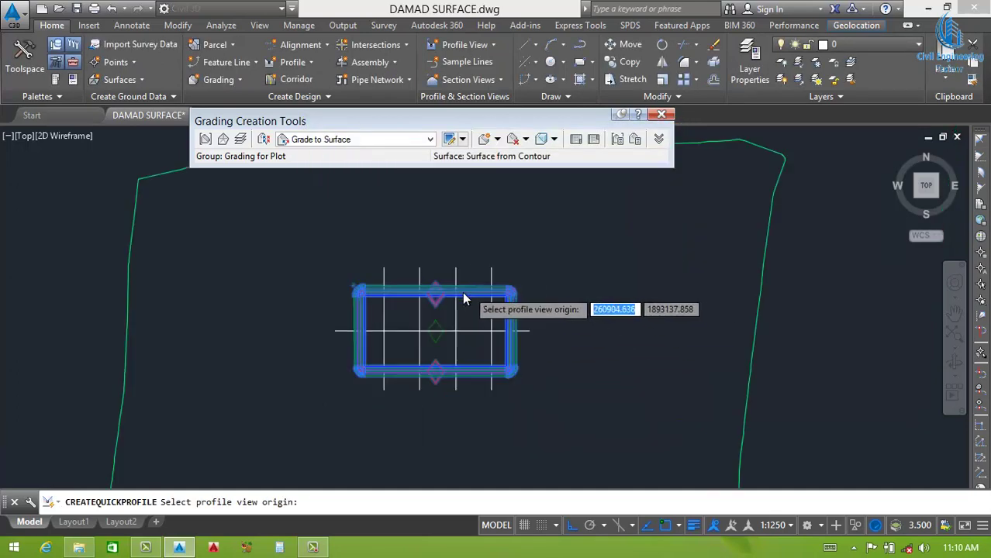
pyautogui.scroll(-2, 697, 325)
pyautogui.scroll(1, 698, 326)
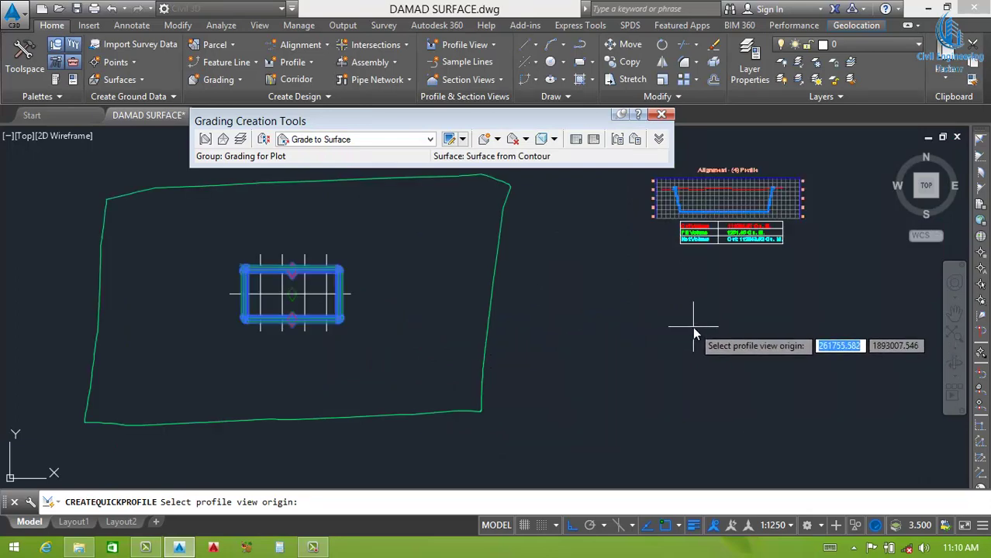
pyautogui.click(694, 326)
# Step: Zoom in on the stepped left side of the Alignment (5) profile view
pyautogui.scroll(4, 771, 307)
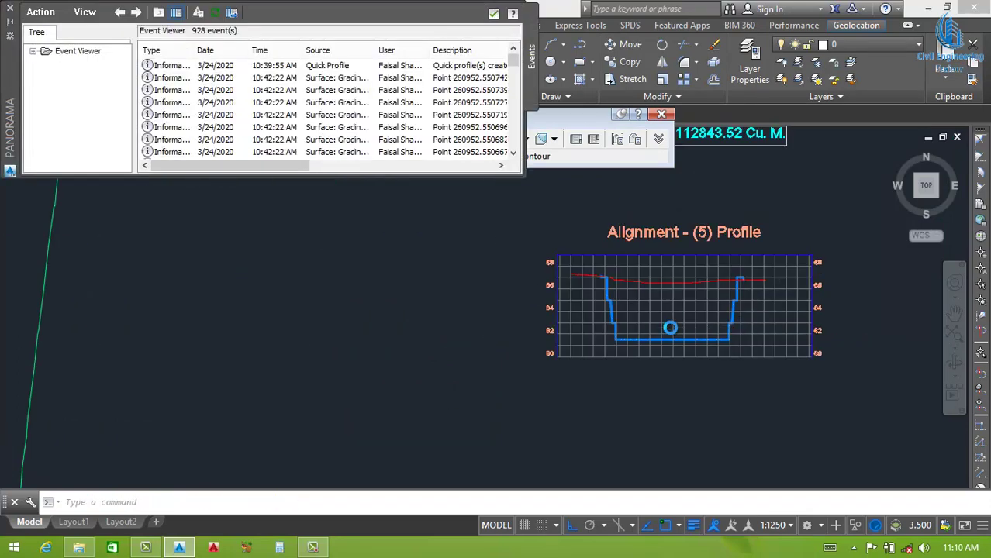
pyautogui.scroll(4, 669, 328)
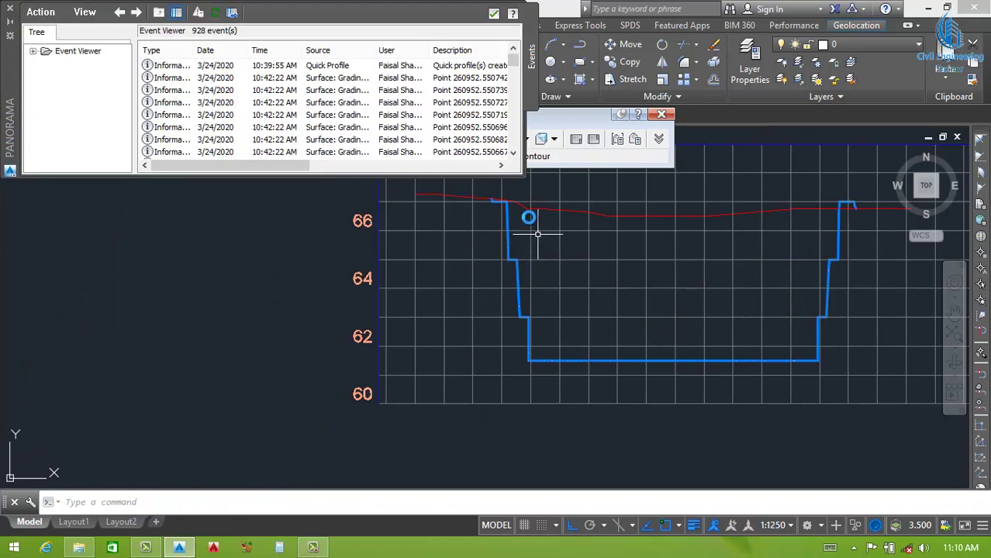
pyautogui.scroll(5, 485, 186)
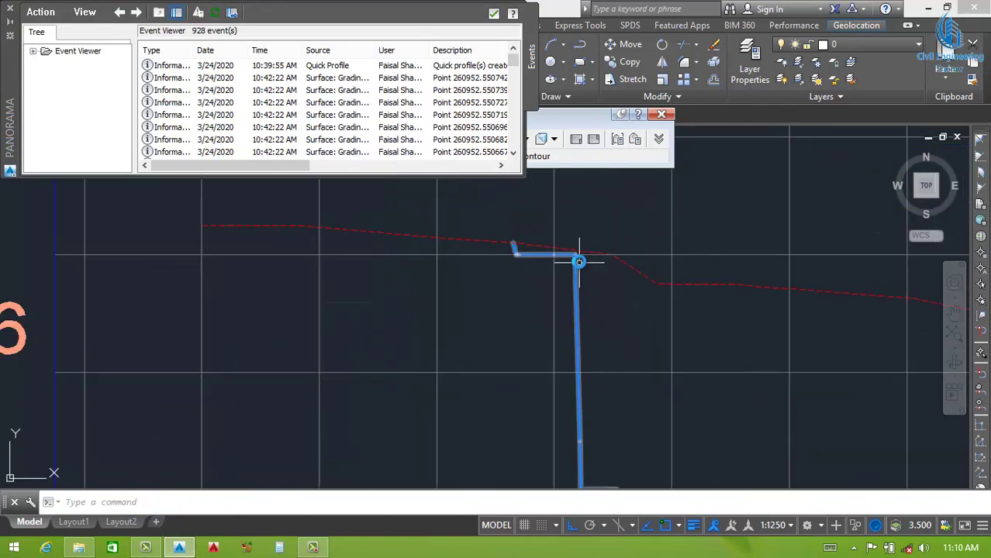
pyautogui.scroll(-5, 538, 284)
pyautogui.scroll(-1, 655, 274)
pyautogui.scroll(1, 700, 293)
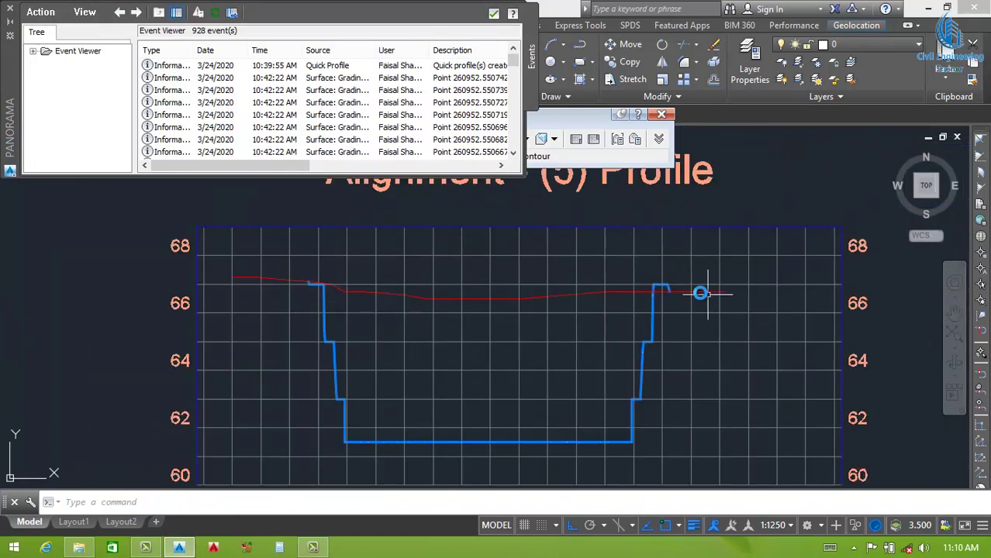
pyautogui.scroll(3, 701, 293)
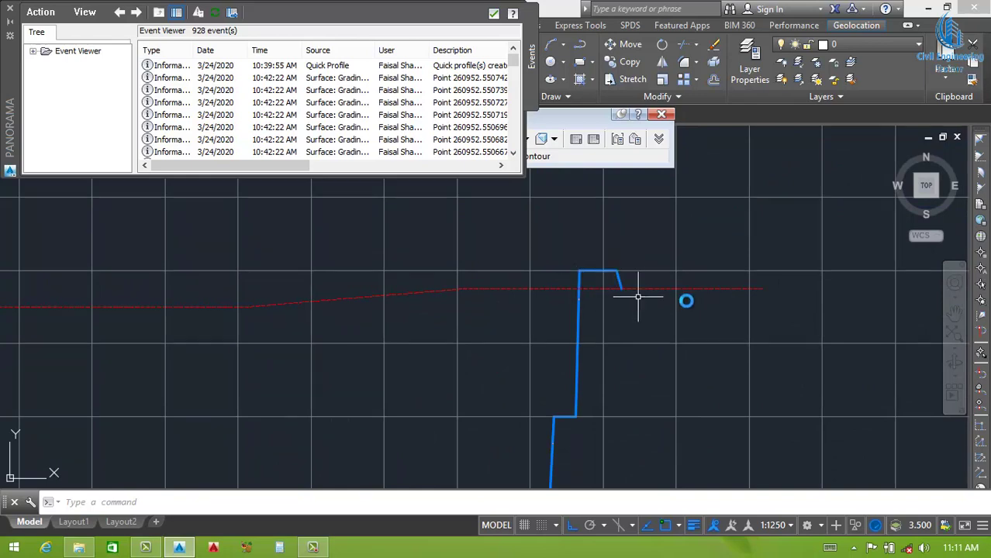
pyautogui.scroll(-4, 667, 314)
pyautogui.scroll(4, 481, 318)
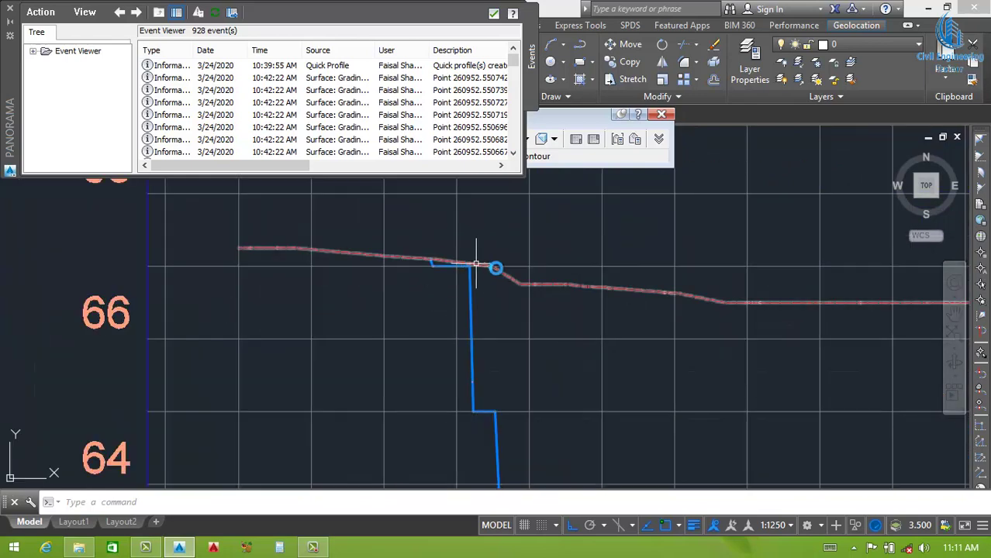
pyautogui.scroll(2, 476, 264)
pyautogui.scroll(-3, 425, 248)
pyautogui.scroll(-1, 489, 280)
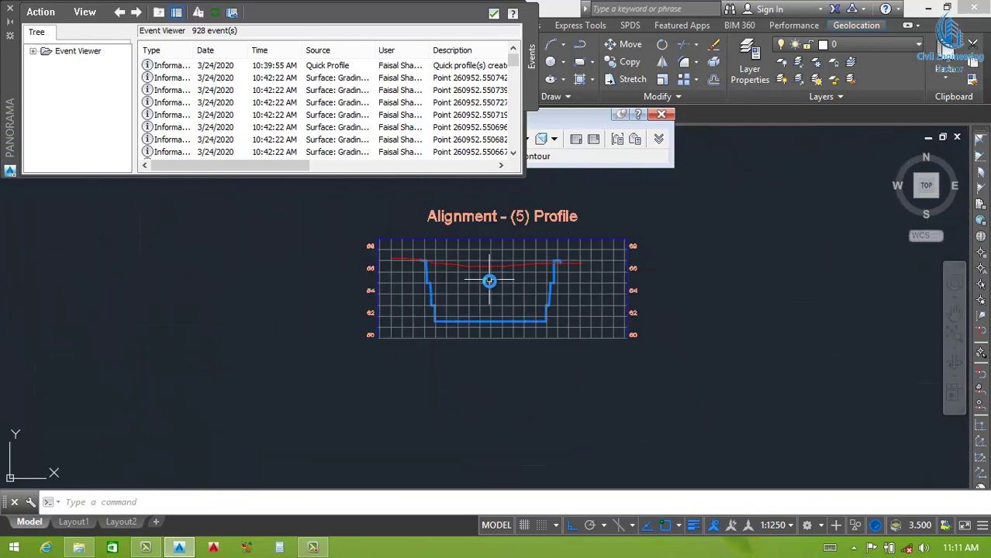
pyautogui.scroll(-2, 568, 308)
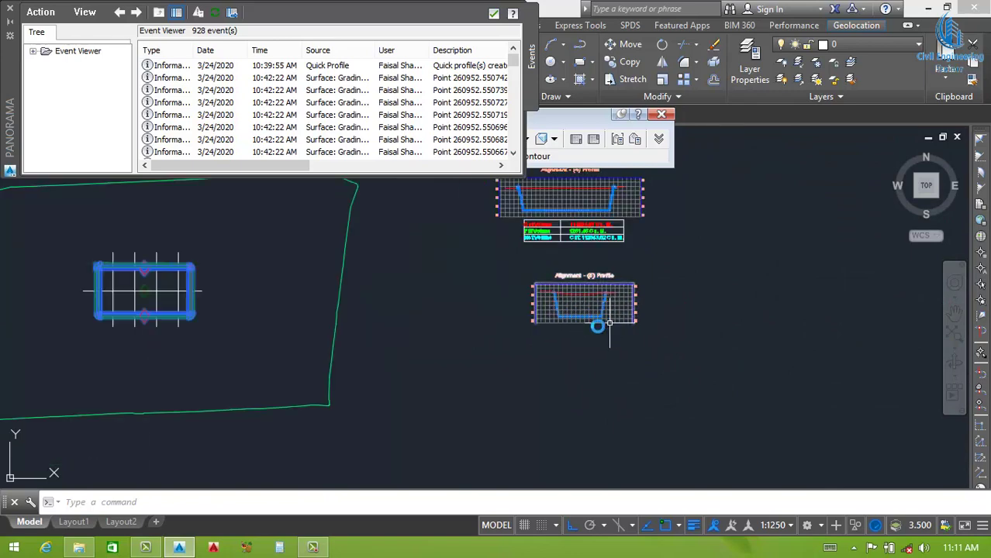
pyautogui.scroll(-3, 682, 318)
pyautogui.scroll(3, 616, 268)
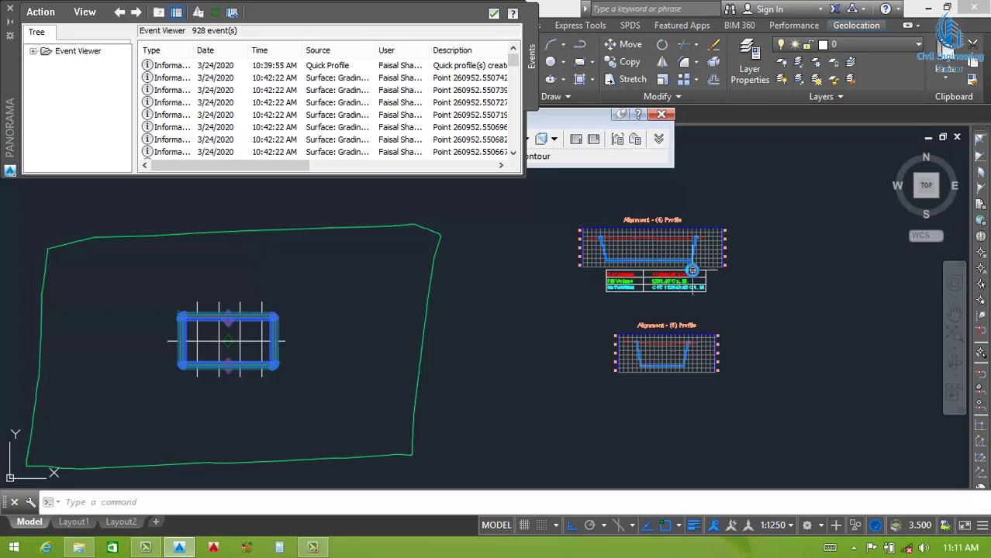
pyautogui.scroll(3, 691, 270)
pyautogui.scroll(-3, 691, 271)
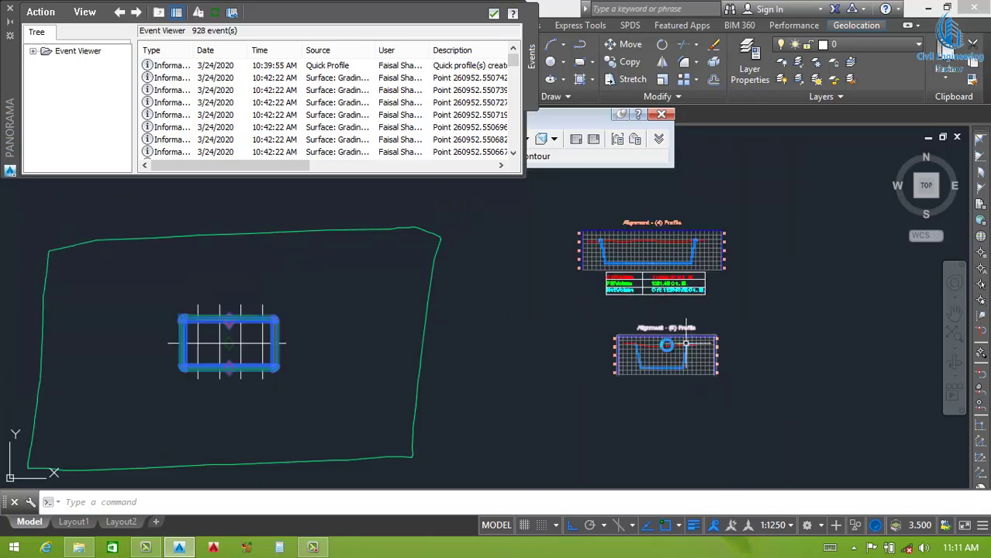
pyautogui.scroll(4, 676, 349)
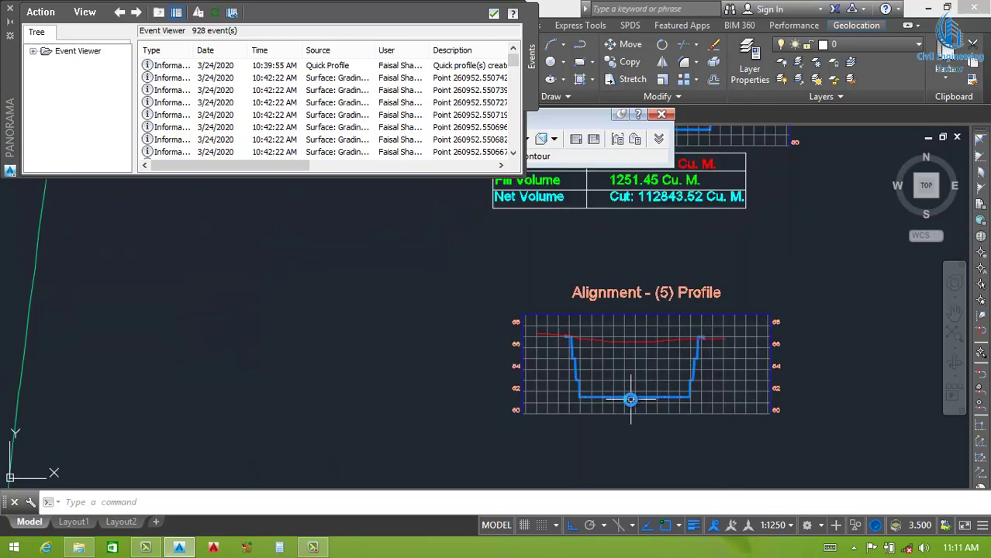
pyautogui.scroll(5, 549, 383)
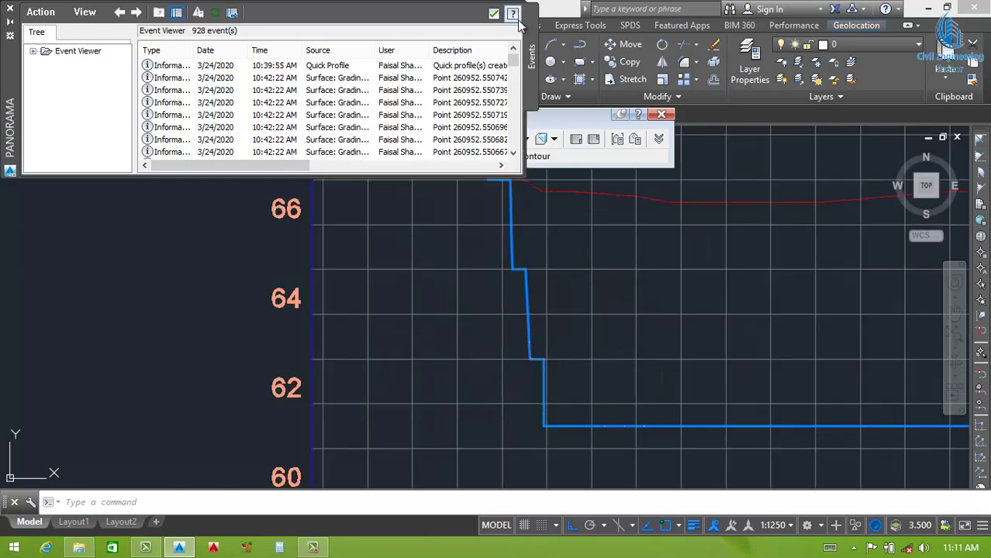
# Step: Close the Event Viewer and add an ELEV:61.50 station-elevation label at the trough bottom
pyautogui.click(493, 16)
pyautogui.scroll(-2, 577, 263)
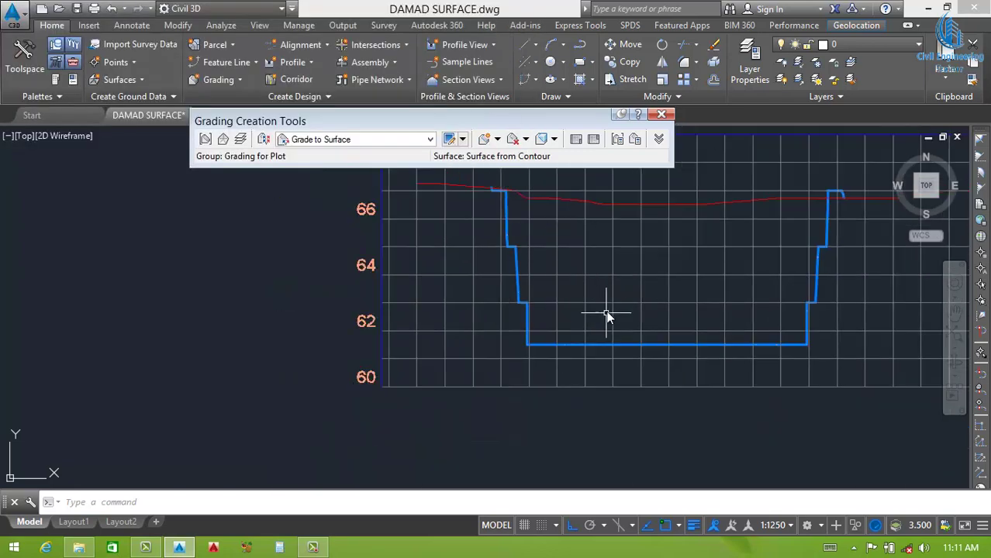
pyautogui.click(628, 345)
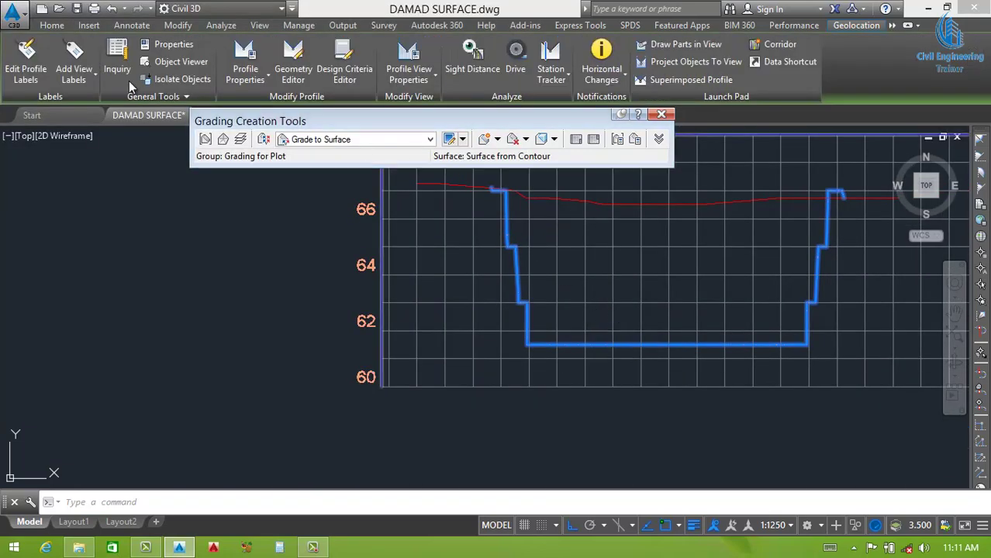
pyautogui.click(87, 73)
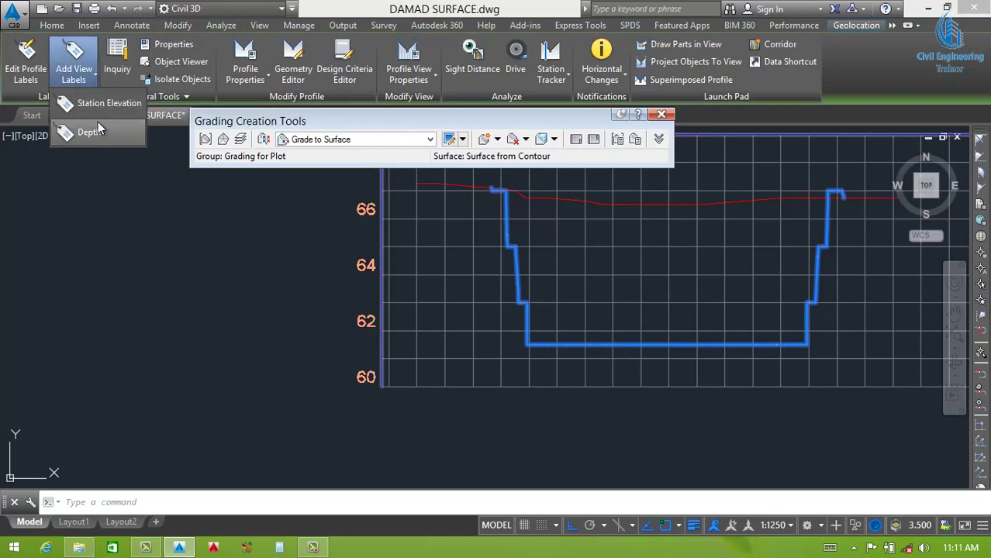
pyautogui.click(103, 105)
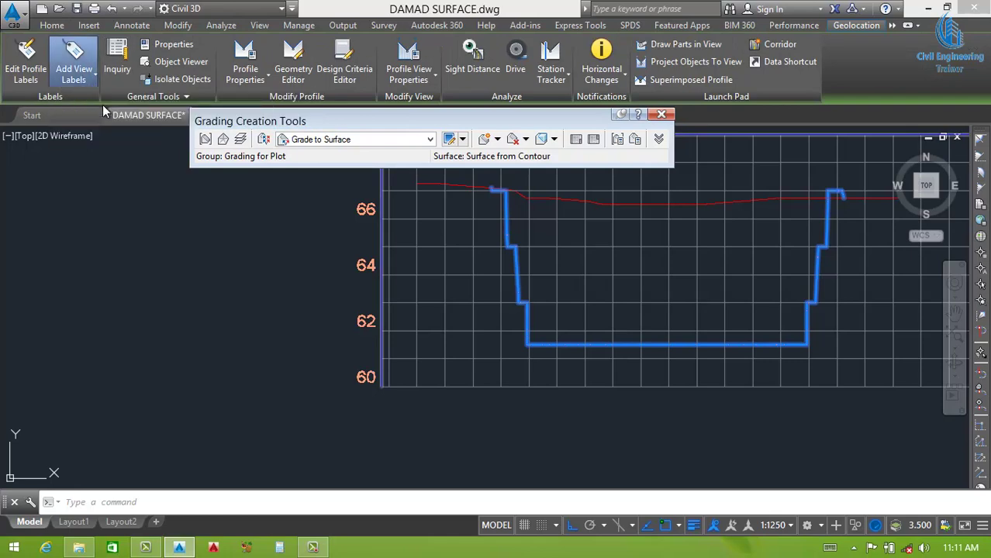
pyautogui.click(587, 309)
pyautogui.scroll(4, 630, 345)
pyautogui.click(646, 347)
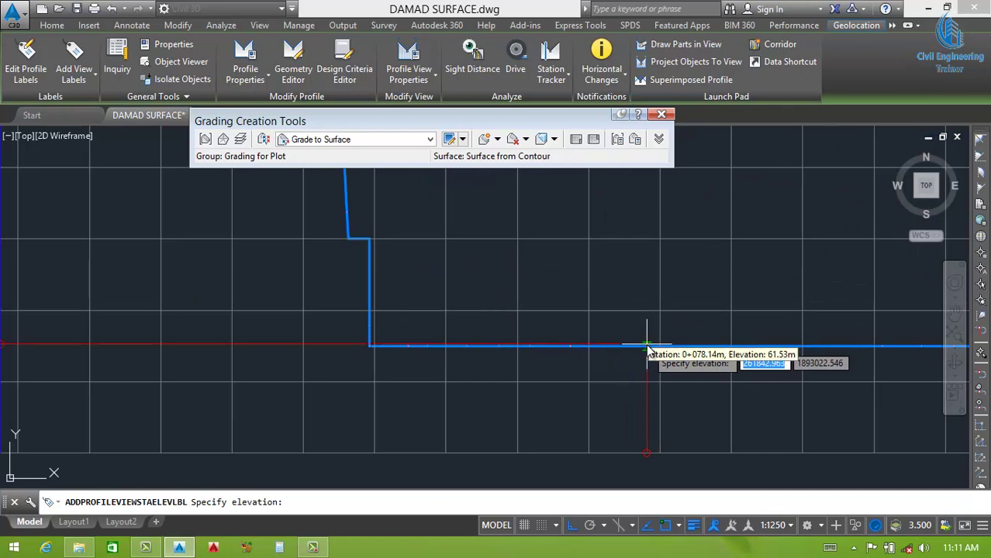
pyautogui.click(647, 348)
# Step: Label the left steps with ELEV:63.00 and ELEV:65.00 station-elevation labels
pyautogui.scroll(5, 373, 198)
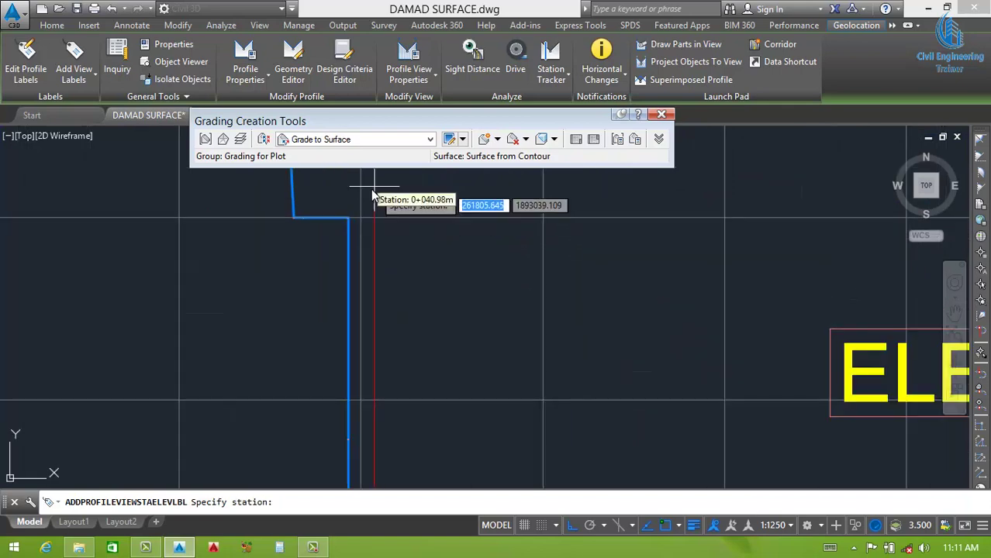
pyautogui.click(326, 219)
pyautogui.click(326, 220)
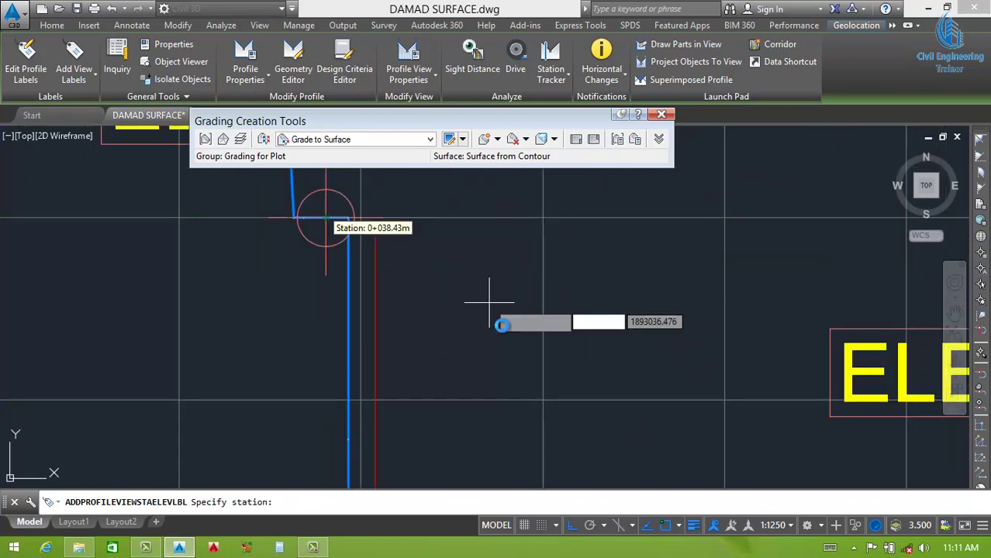
pyautogui.scroll(-5, 465, 291)
pyautogui.scroll(3, 458, 248)
pyautogui.scroll(3, 463, 310)
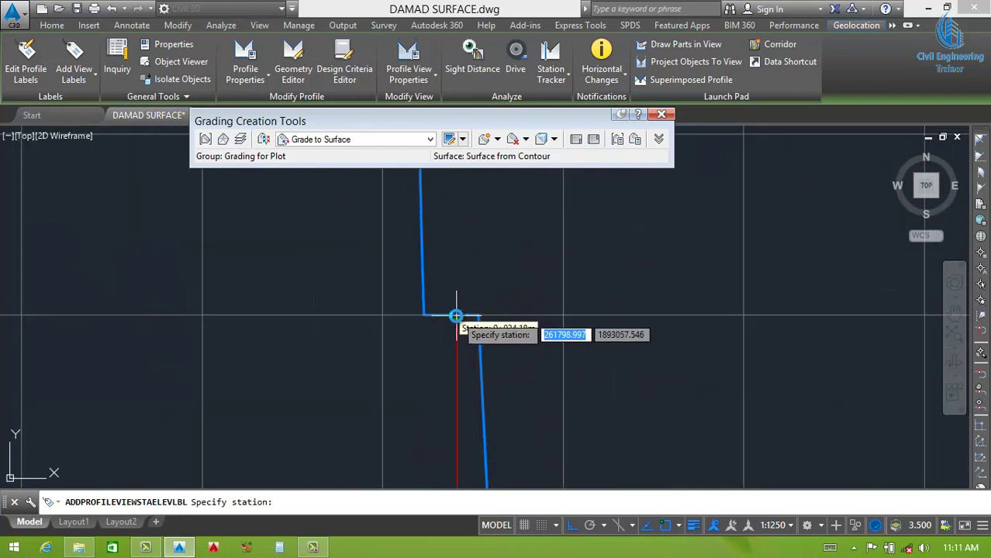
pyautogui.click(456, 316)
pyautogui.click(455, 314)
# Step: Add an ELEV:67.00 label at the right top corner and finish labelling
pyautogui.scroll(-5, 573, 307)
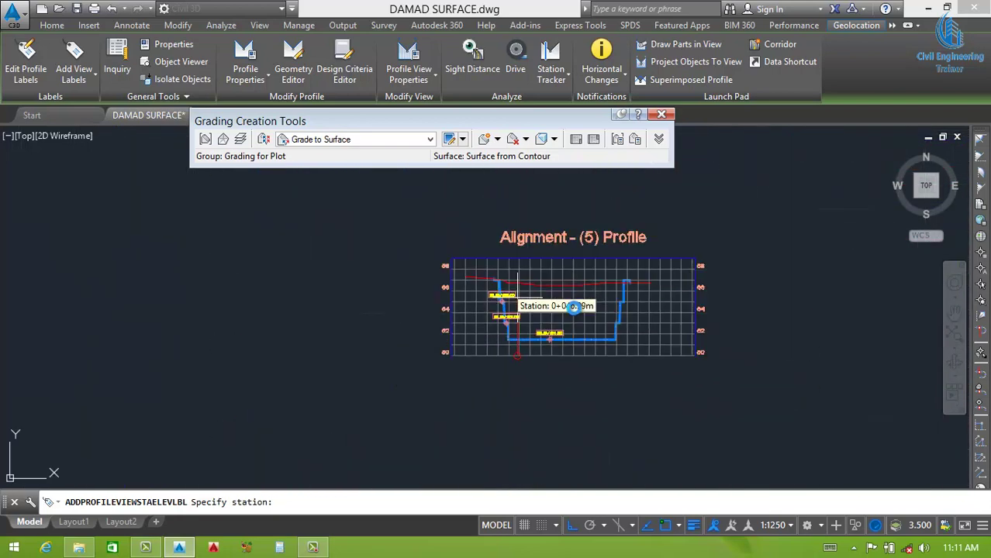
pyautogui.scroll(5, 615, 316)
pyautogui.scroll(3, 656, 232)
pyautogui.scroll(3, 653, 202)
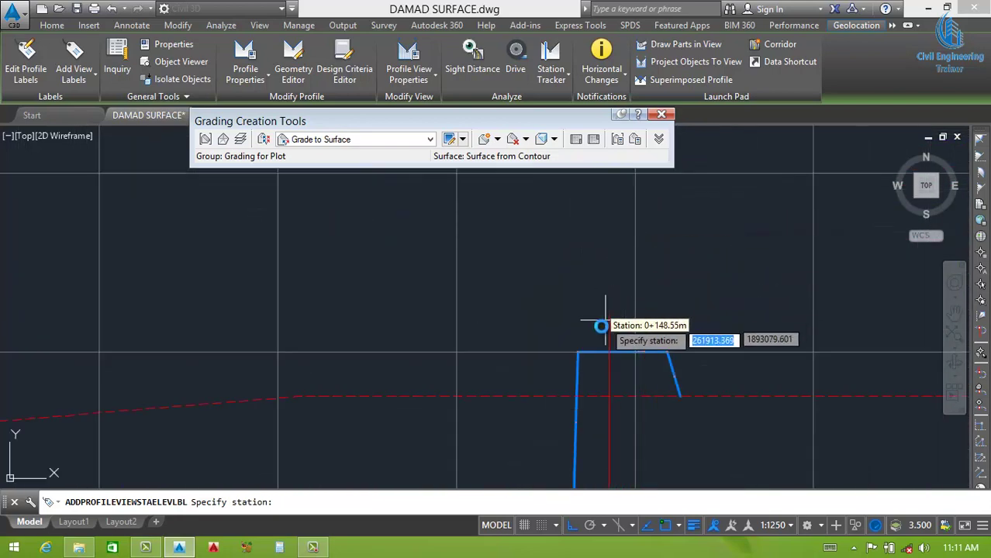
pyautogui.click(618, 351)
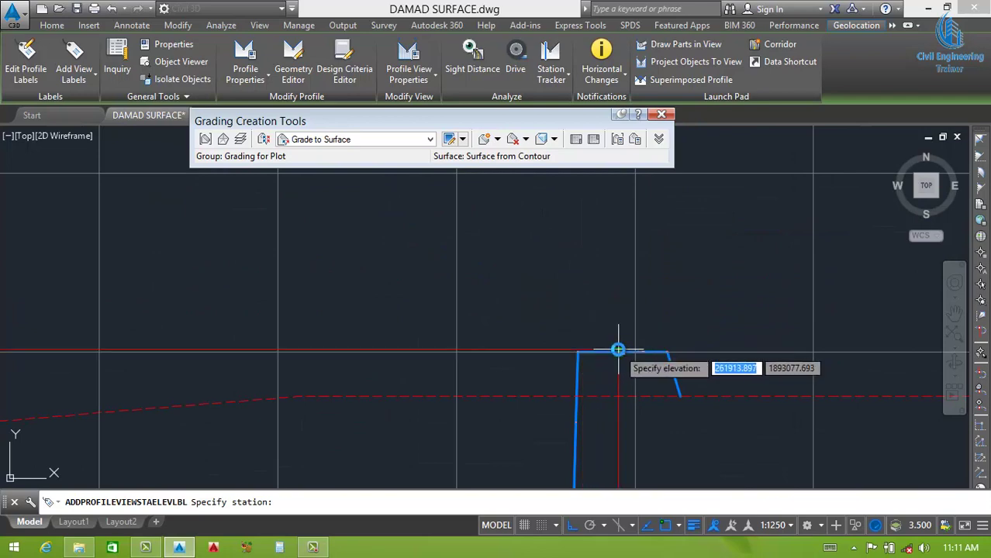
pyautogui.click(618, 350)
pyautogui.scroll(-3, 688, 215)
pyautogui.scroll(-2, 696, 296)
pyautogui.press('Escape')
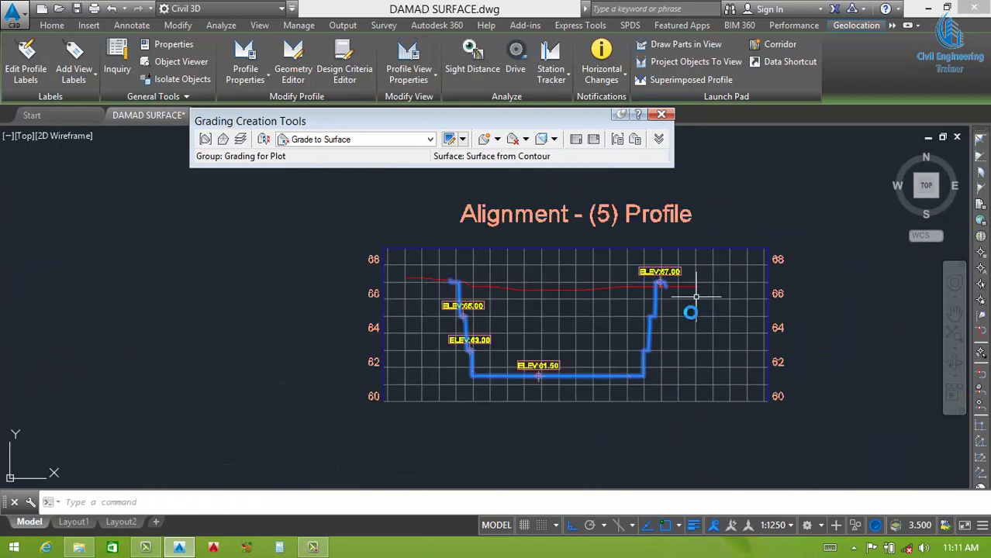
pyautogui.scroll(2, 690, 310)
pyautogui.scroll(4, 670, 256)
pyautogui.scroll(2, 659, 240)
# Step: Move the ELEV:67.00 label up and left of the right top corner, with a leader back
pyautogui.click(594, 229)
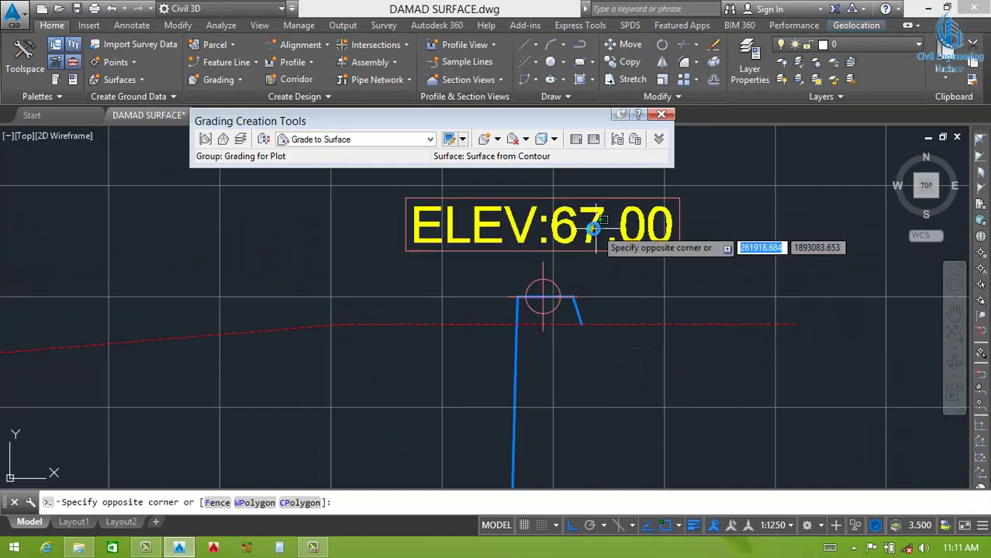
pyautogui.click(574, 227)
pyautogui.click(543, 286)
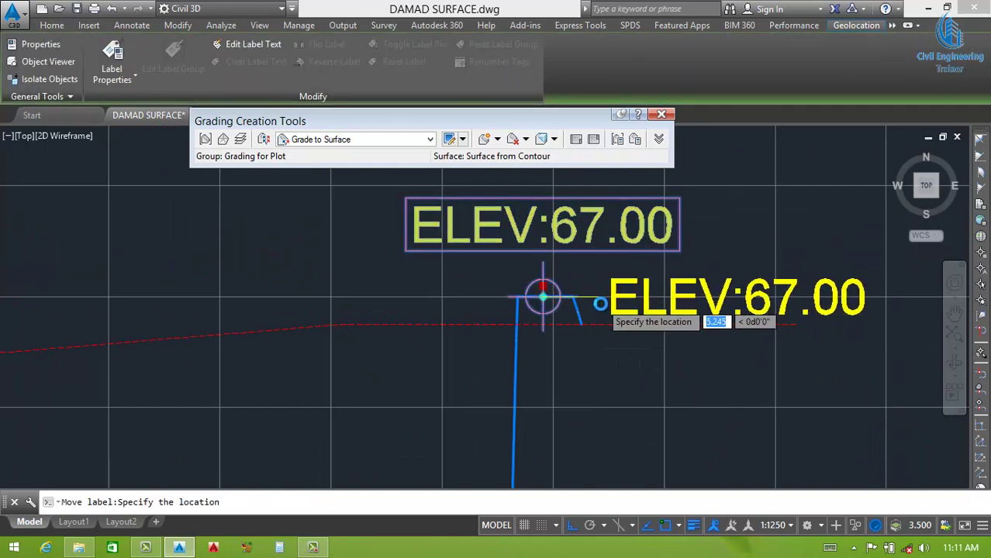
pyautogui.scroll(-3, 589, 287)
pyautogui.scroll(3, 575, 271)
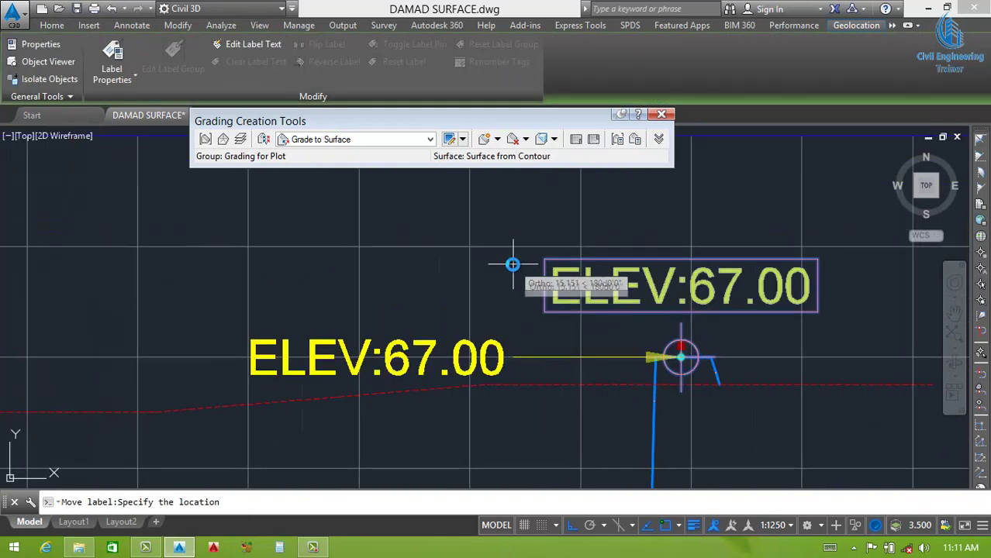
pyautogui.click(556, 228)
pyautogui.scroll(-5, 636, 287)
pyautogui.scroll(-2, 643, 269)
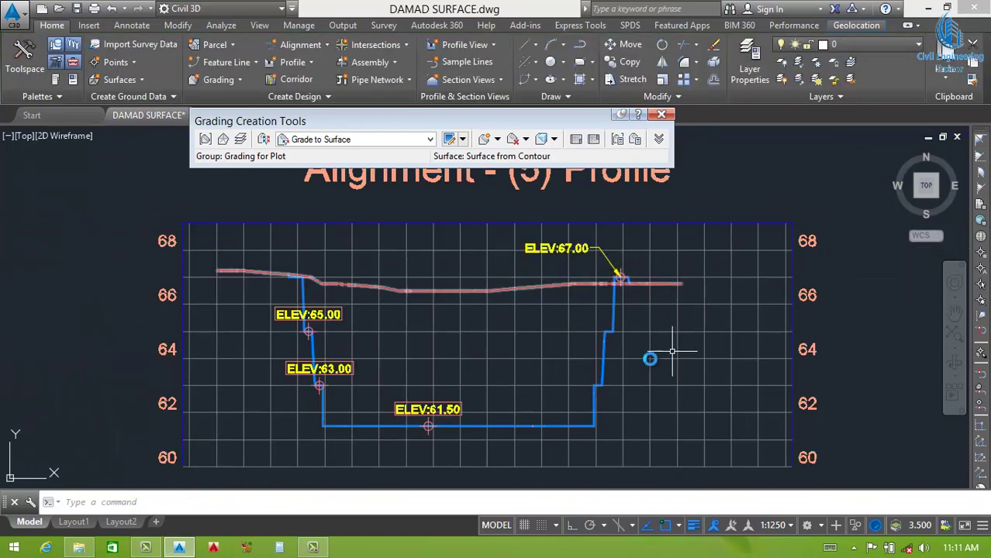
pyautogui.scroll(-4, 637, 344)
pyautogui.scroll(-5, 637, 344)
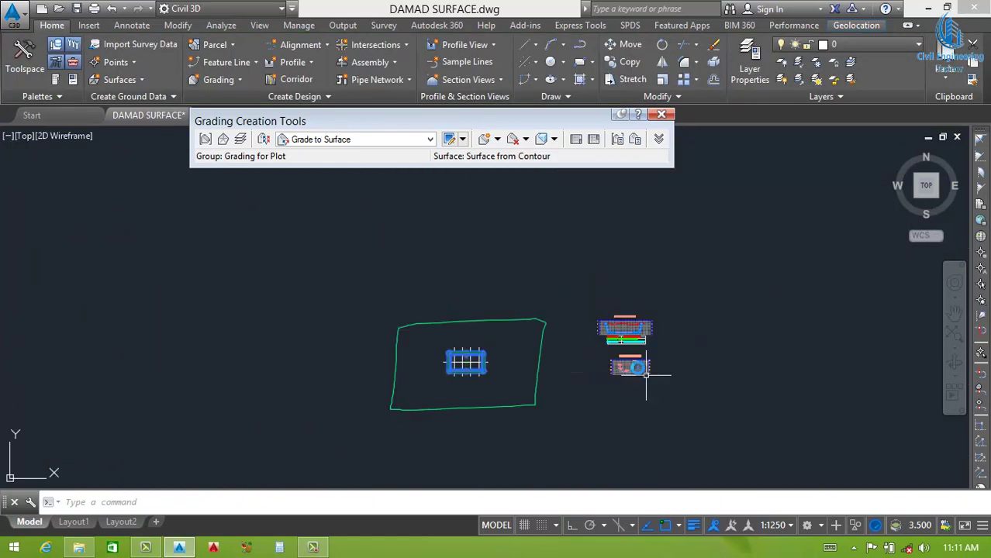
pyautogui.scroll(4, 475, 370)
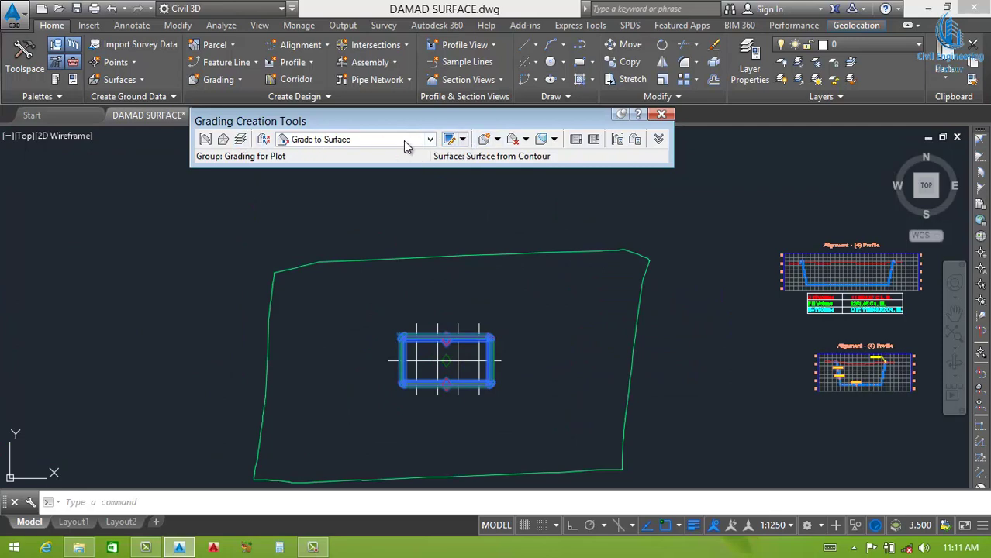
pyautogui.click(431, 140)
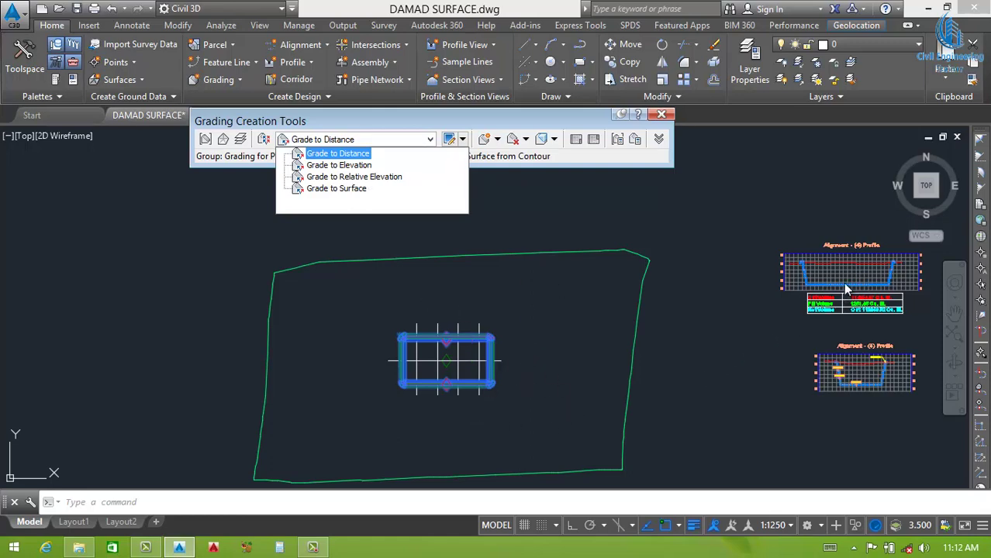
pyautogui.click(921, 311)
pyautogui.scroll(5, 921, 302)
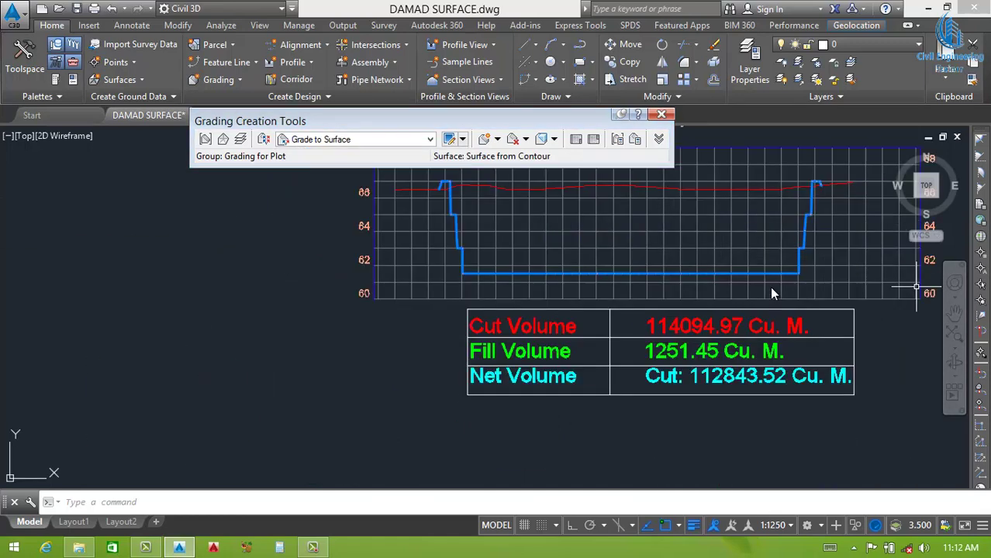
pyautogui.scroll(-3, 645, 283)
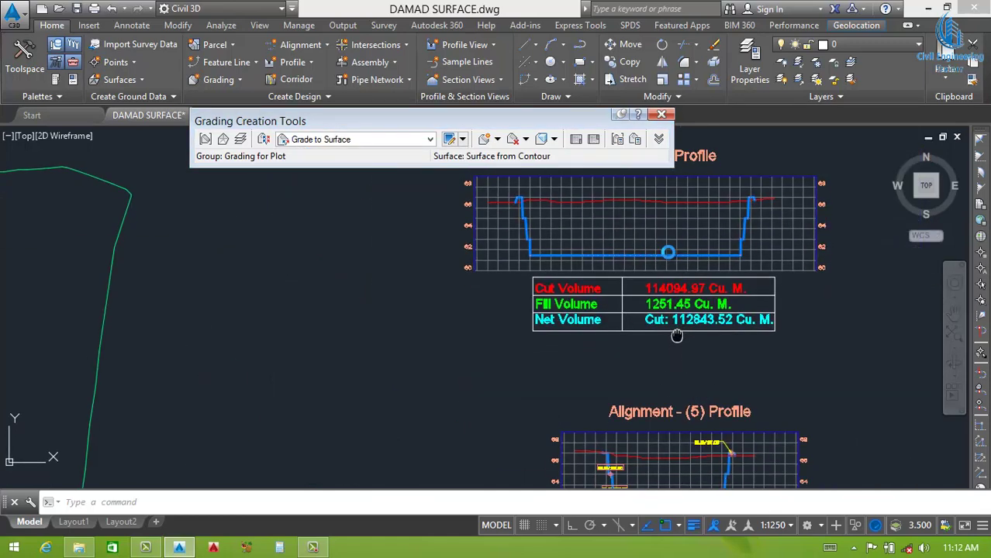
pyautogui.scroll(2, 681, 371)
pyautogui.scroll(4, 681, 371)
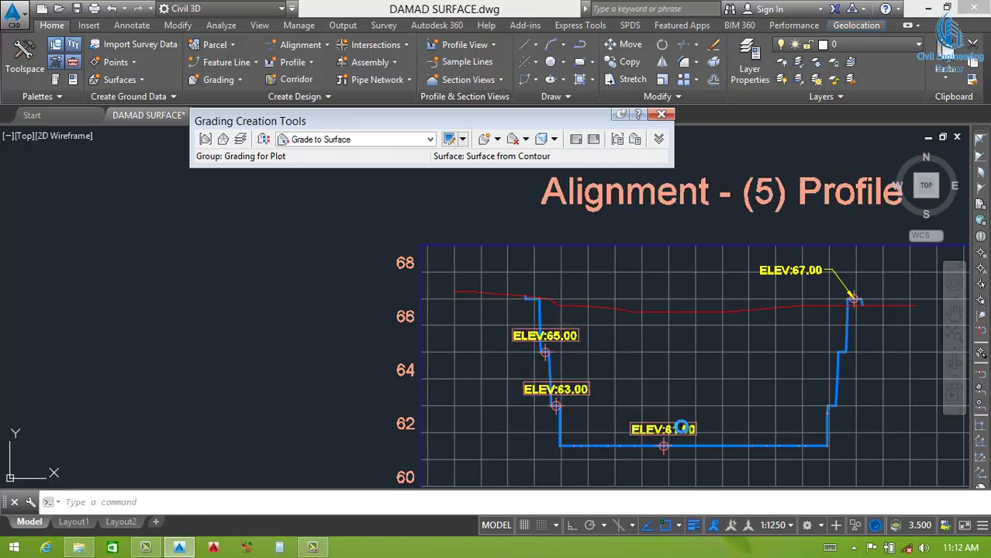
# Step: Drag the ELEV:61.50 label up and right of the trough bottom, leaving a leader
pyautogui.click(667, 430)
pyautogui.scroll(3, 668, 428)
pyautogui.click(641, 439)
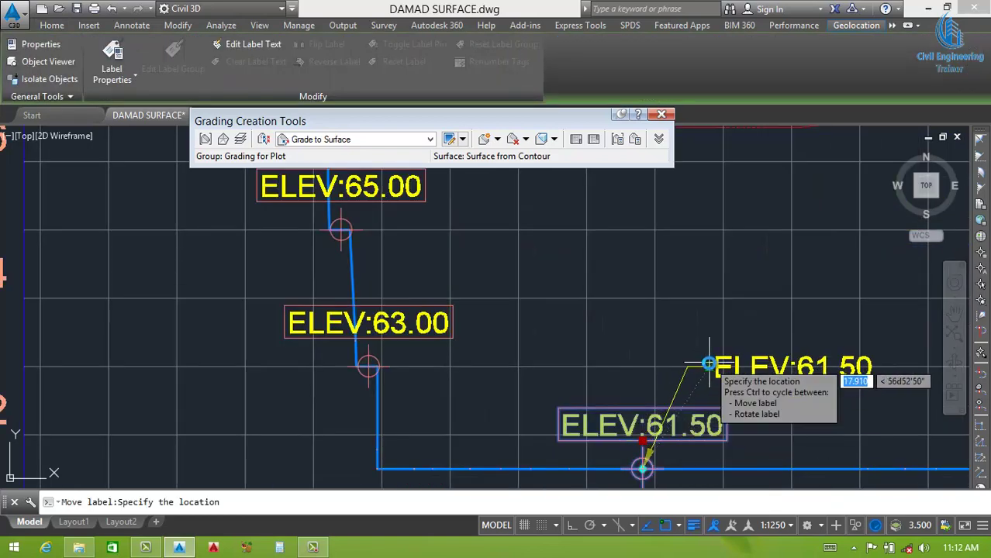
pyautogui.click(698, 359)
pyautogui.scroll(-5, 626, 350)
pyautogui.scroll(-2, 599, 388)
pyautogui.press('Escape')
pyautogui.scroll(-2, 600, 388)
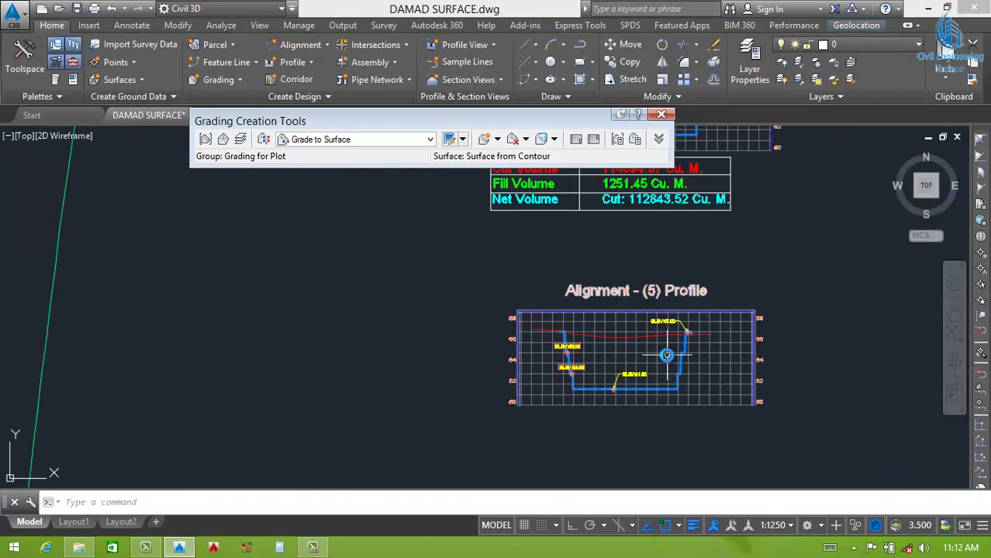
pyautogui.scroll(2, 663, 353)
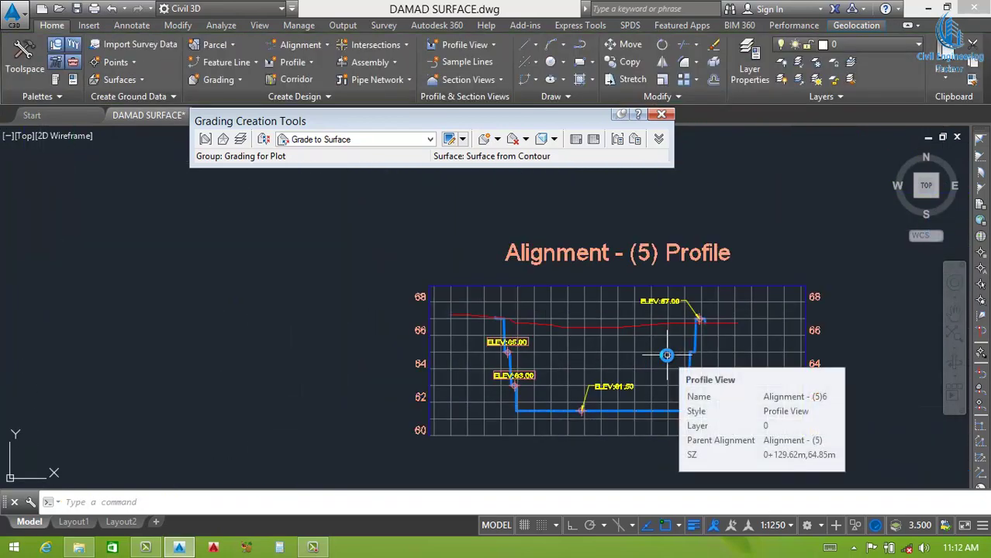